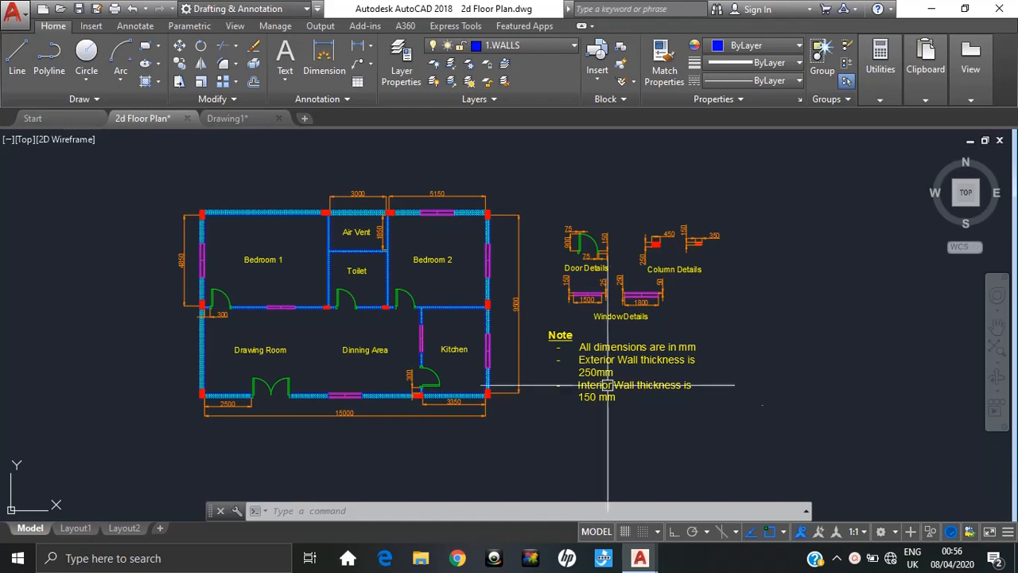
- Review the dimension and wall thickness notes in the 2d Floor Plan drawing, then return to Drawing1
left_click(229, 119)
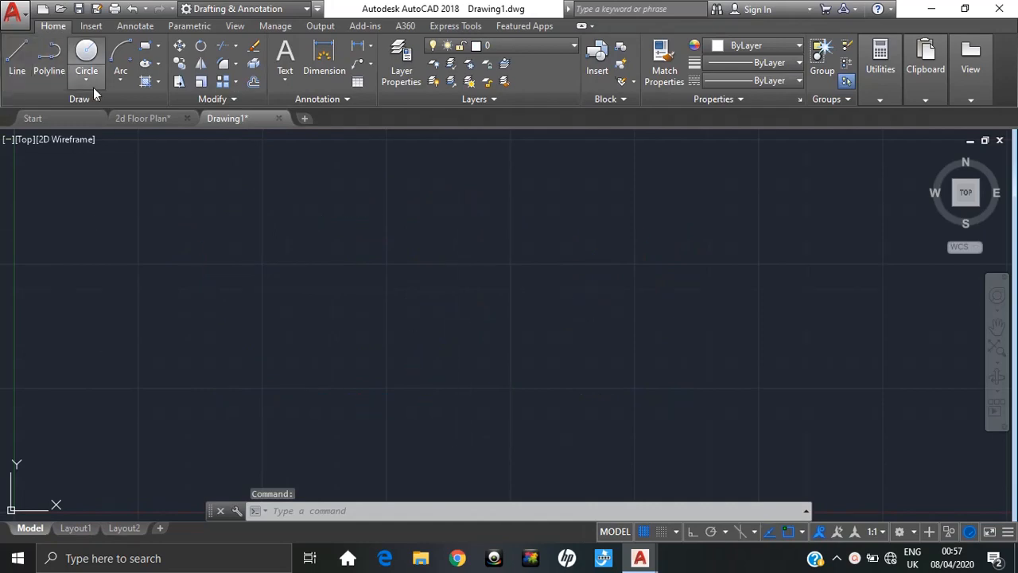
left_click(135, 117)
scroll(633, 358, "up", 4)
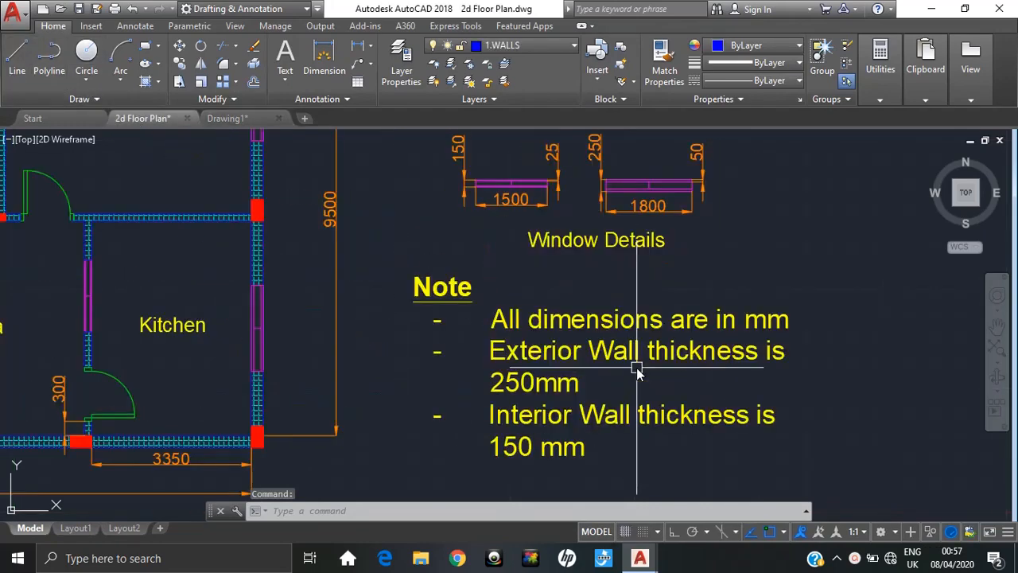
scroll(585, 342, "down", 4)
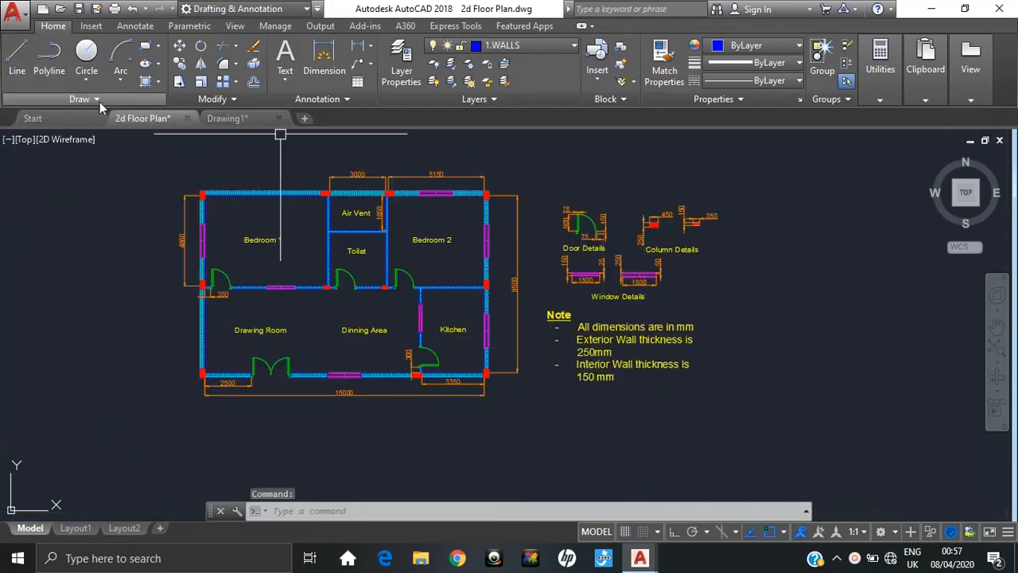
left_click(247, 122)
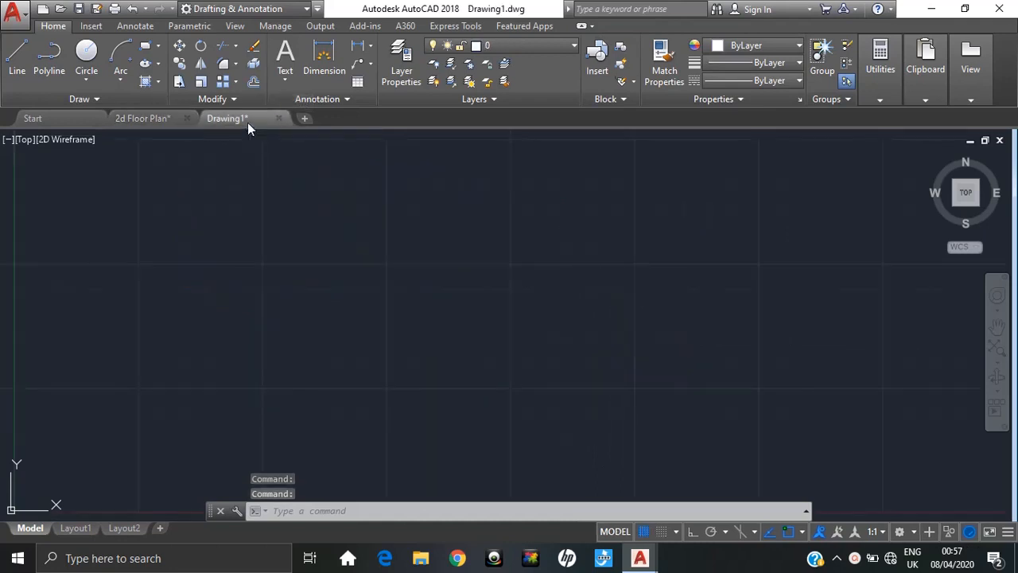
- Configure the drawing units with millimeters as the insertion scale and a length precision of 0.000
type("UN")
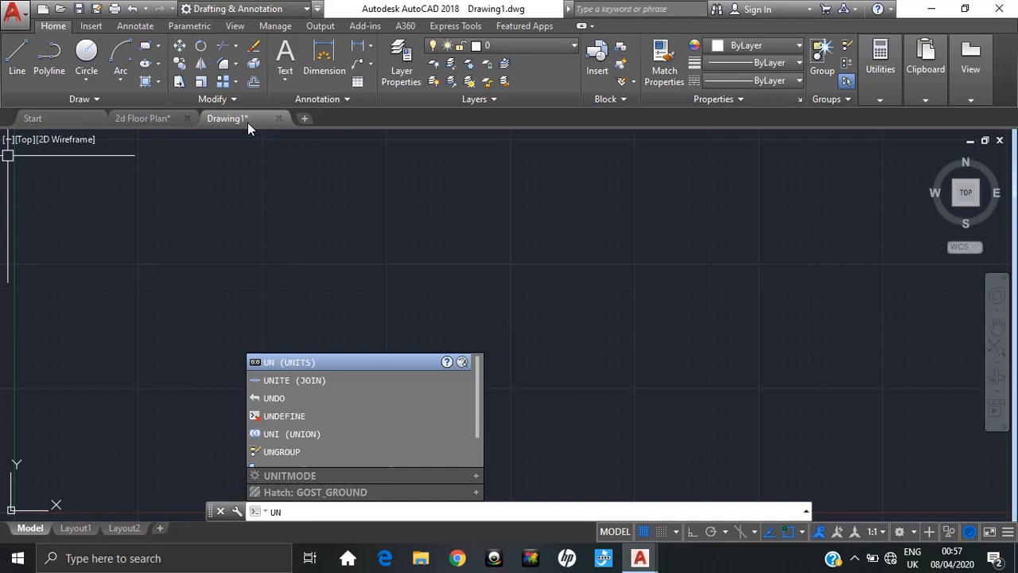
key("Return")
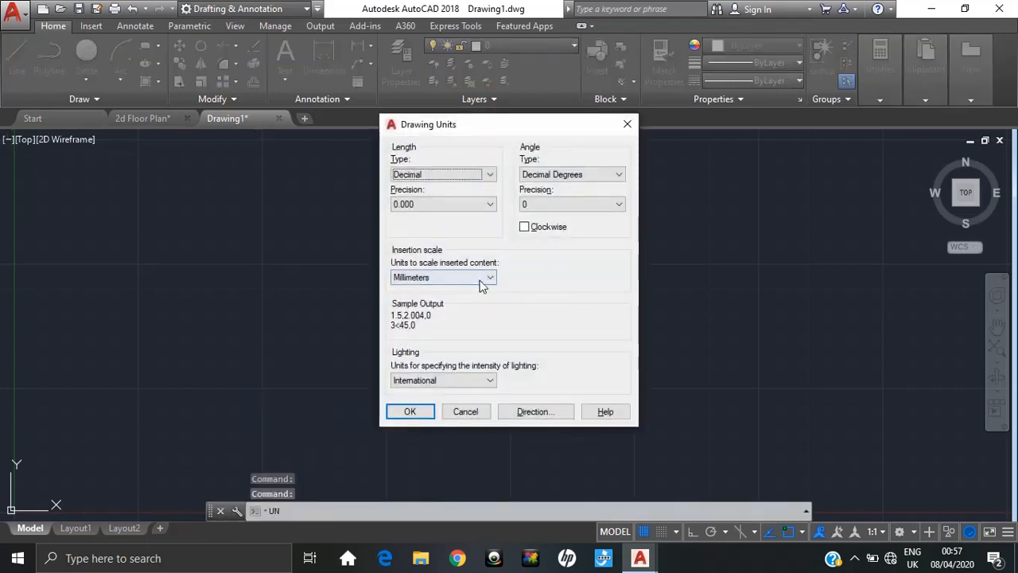
left_click(472, 278)
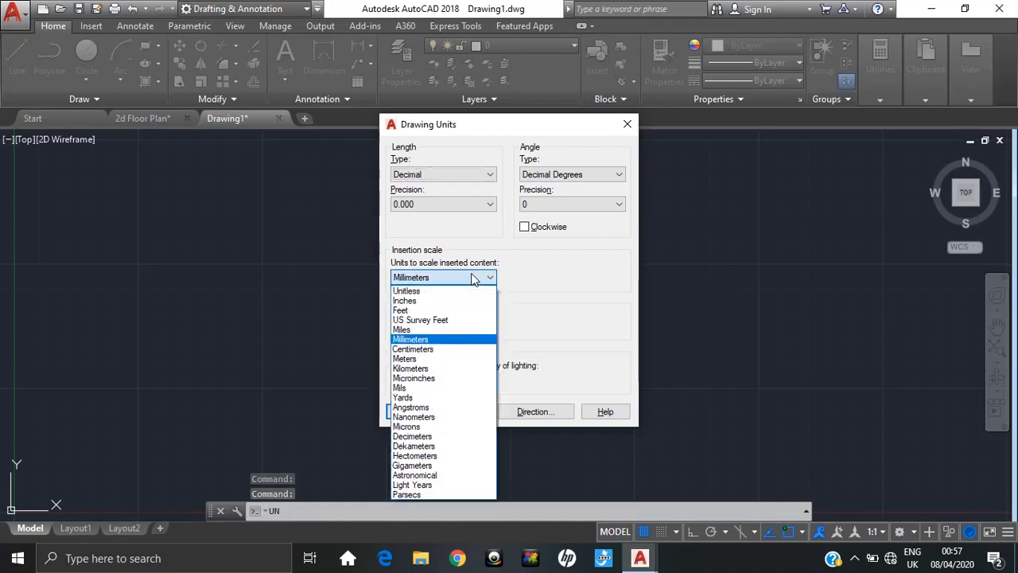
left_click(443, 341)
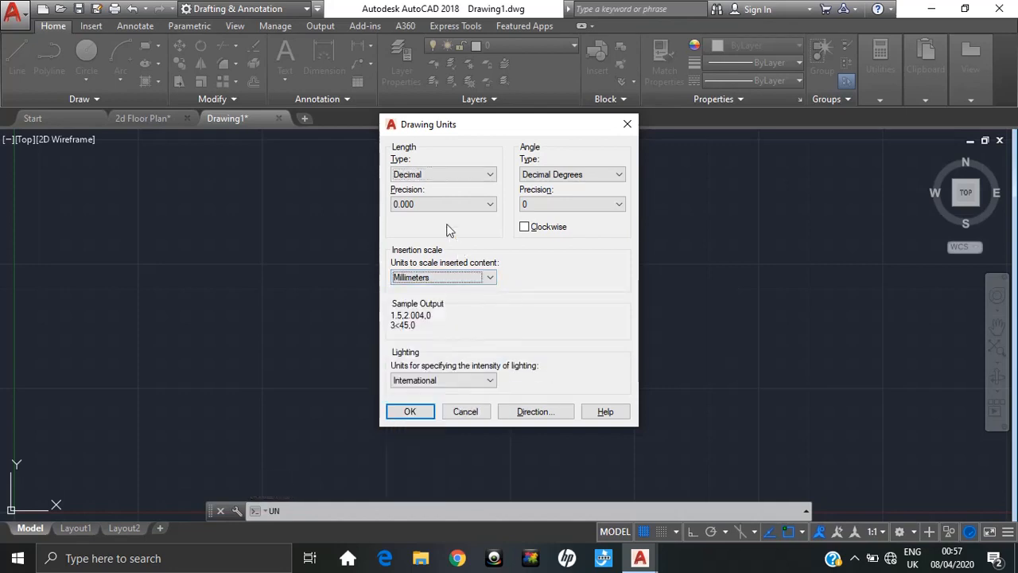
left_click(438, 204)
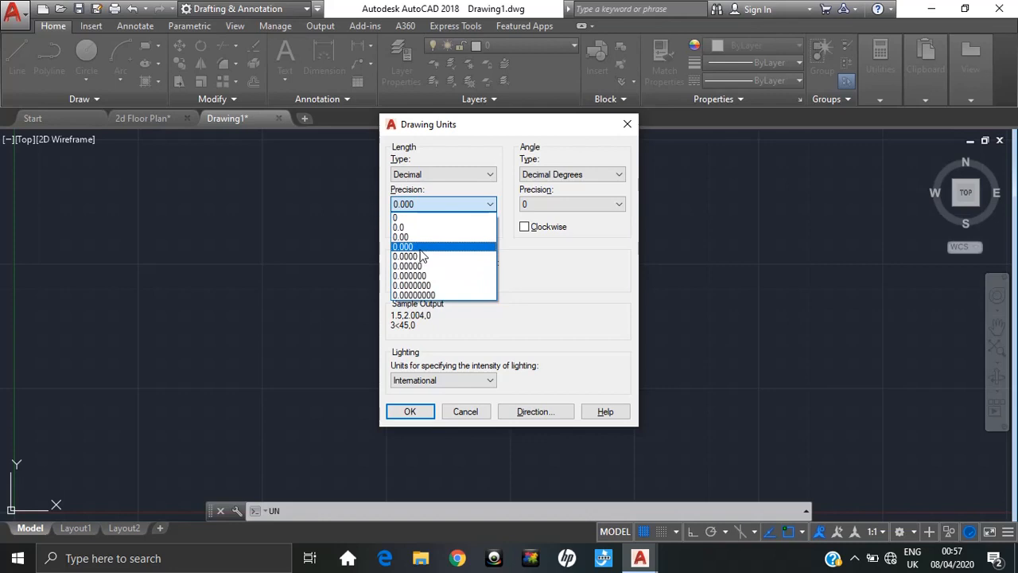
left_click(421, 248)
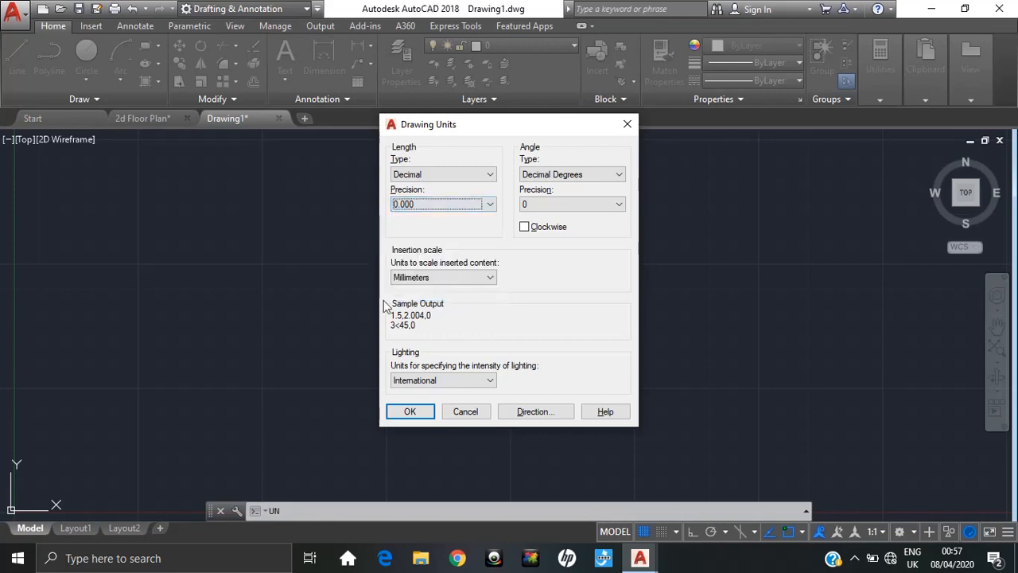
left_click(409, 412)
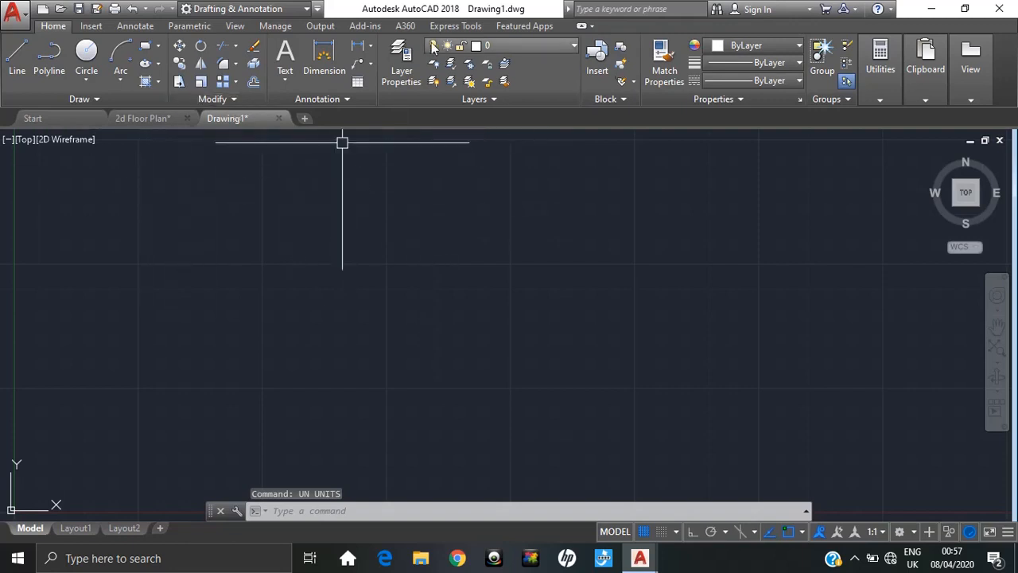
- Create a new layer named 1.WALL in Drawing1 after checking the reference floor plan
left_click(127, 118)
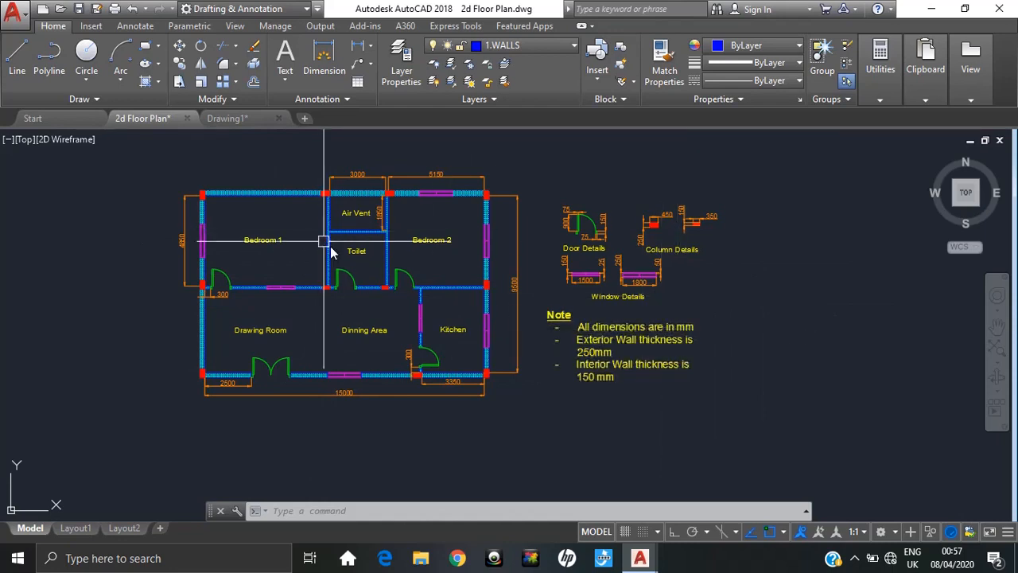
left_click(256, 120)
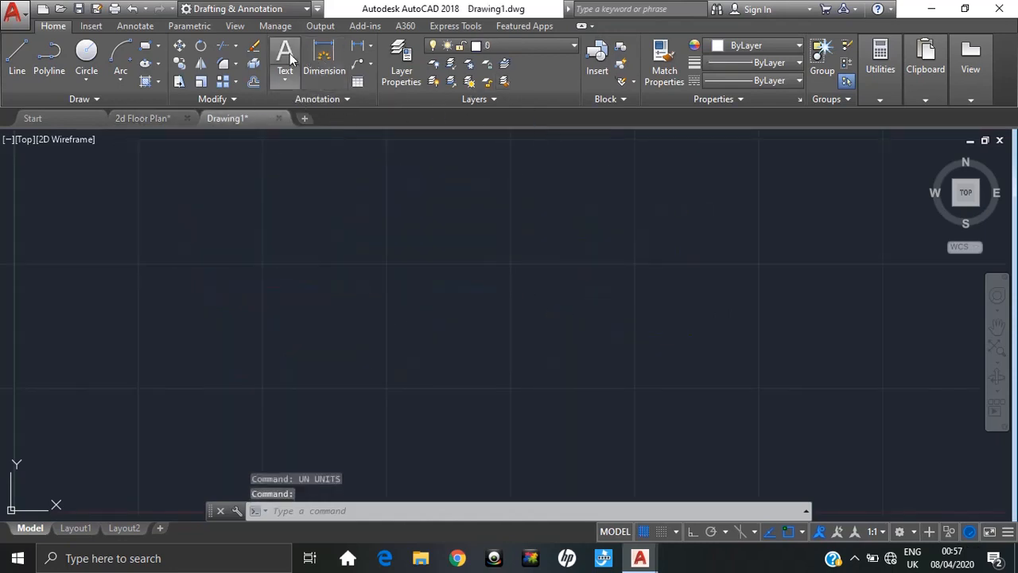
left_click(402, 68)
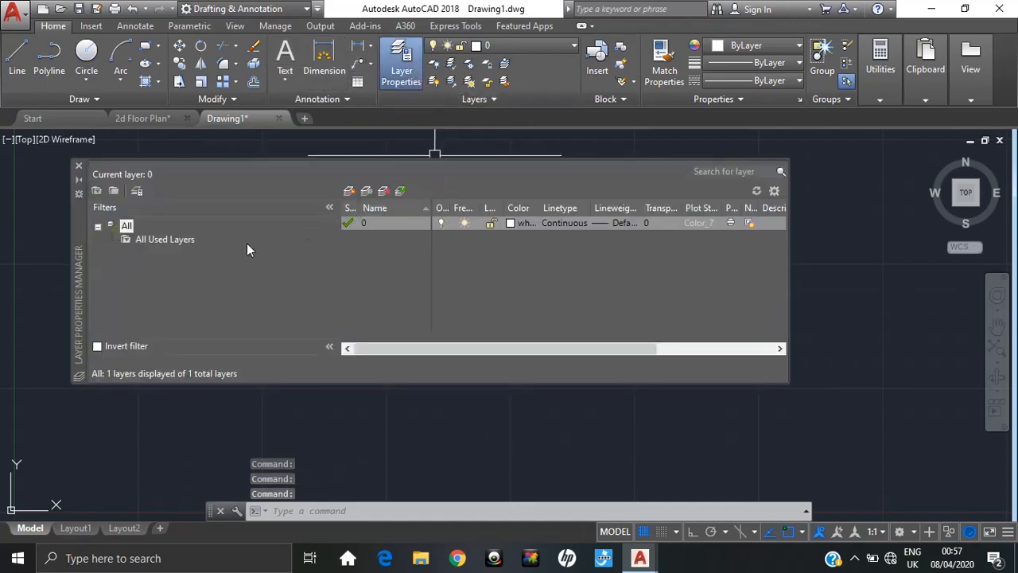
left_click(349, 191)
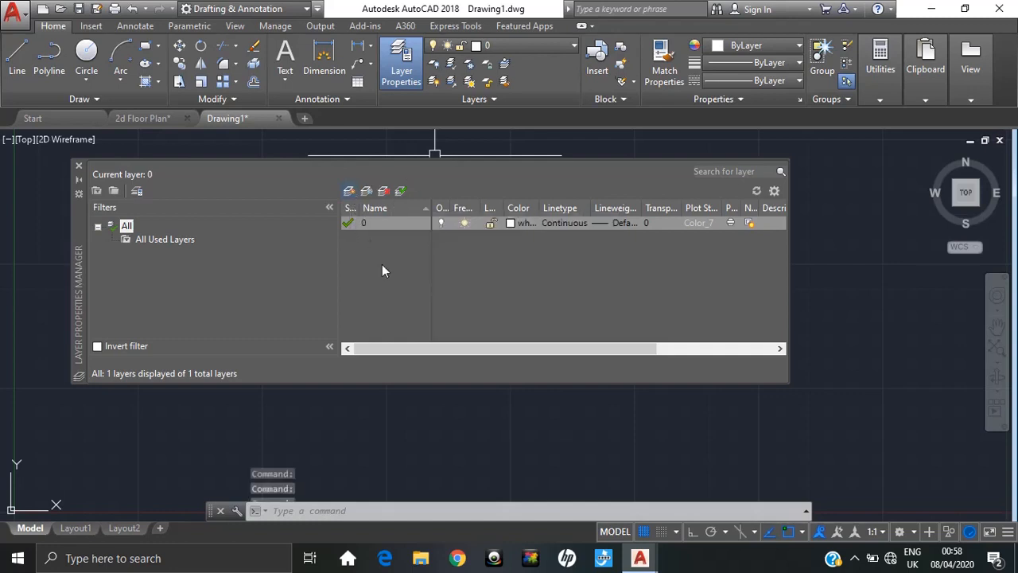
type("1")
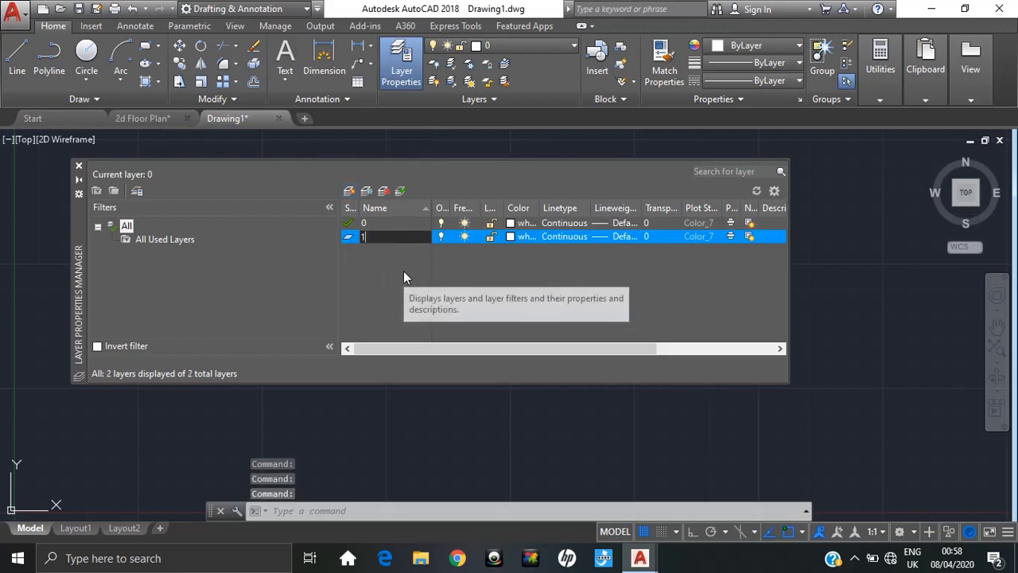
type("WALL")
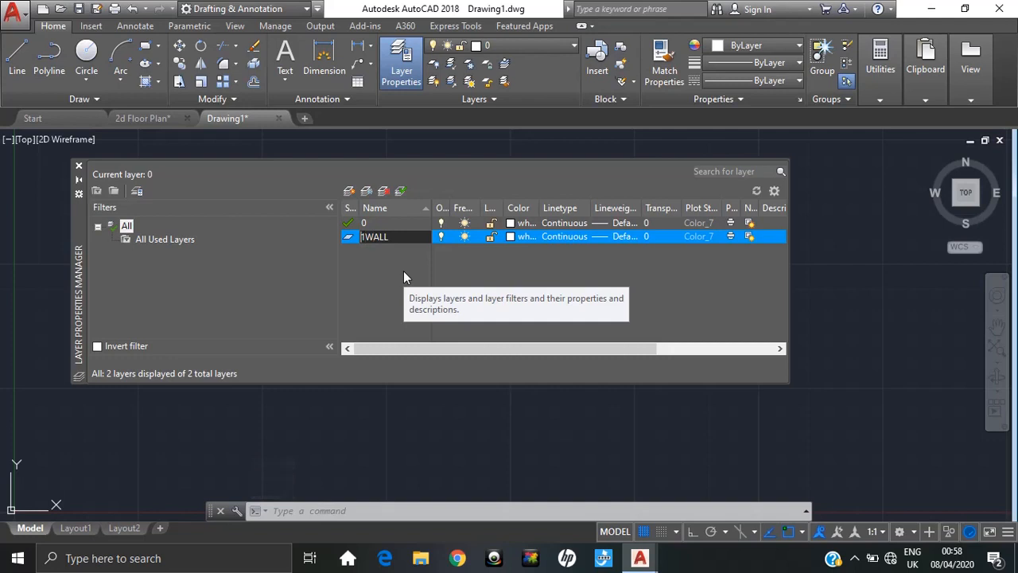
type(".")
left_click(509, 237)
- Set the 1.WALL layer's color to blue and its lineweight to 0.40 mm
left_click(510, 237)
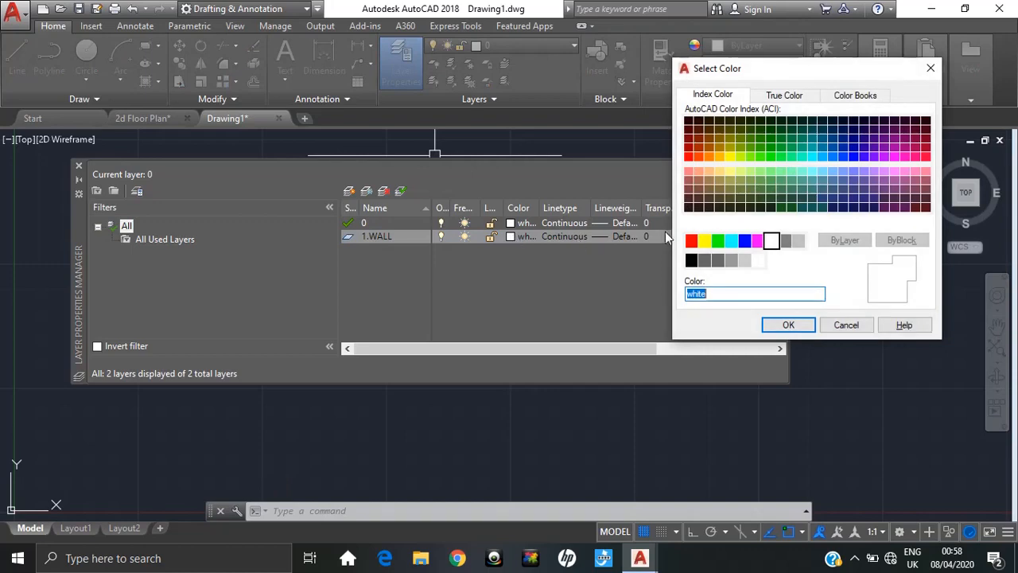
left_click(745, 240)
left_click(800, 325)
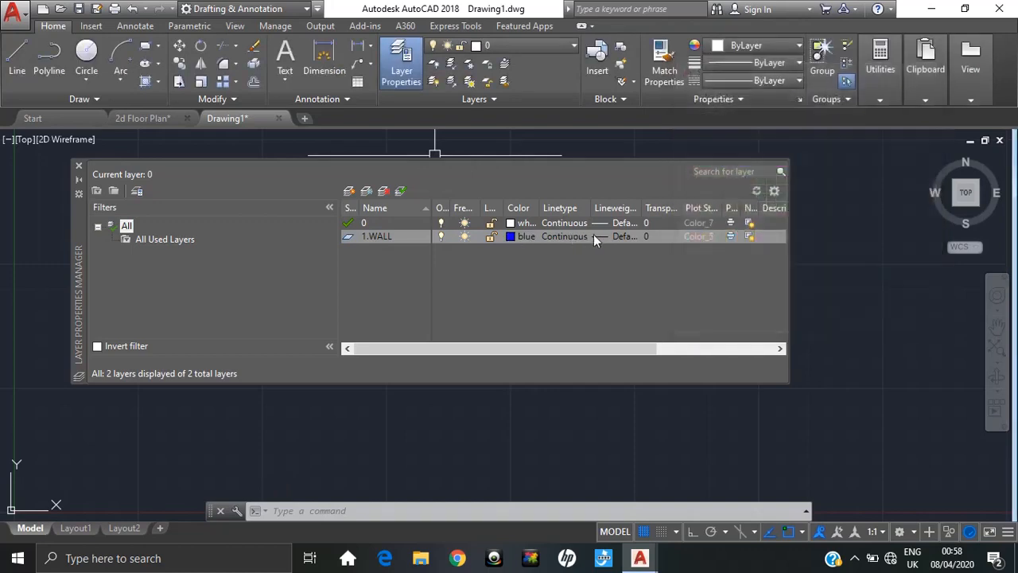
left_click(600, 238)
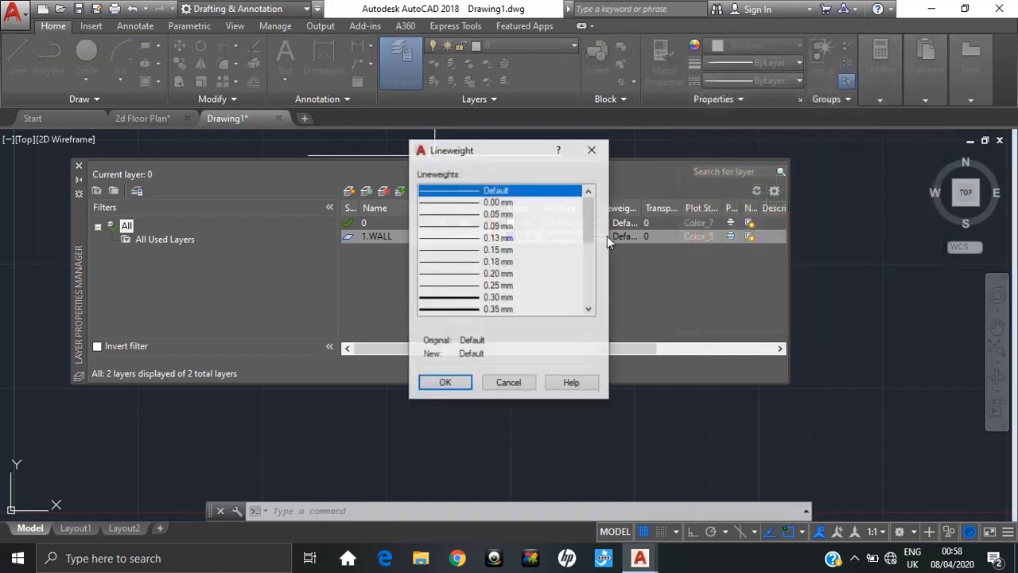
left_click(589, 311)
left_click(590, 311)
left_click(498, 297)
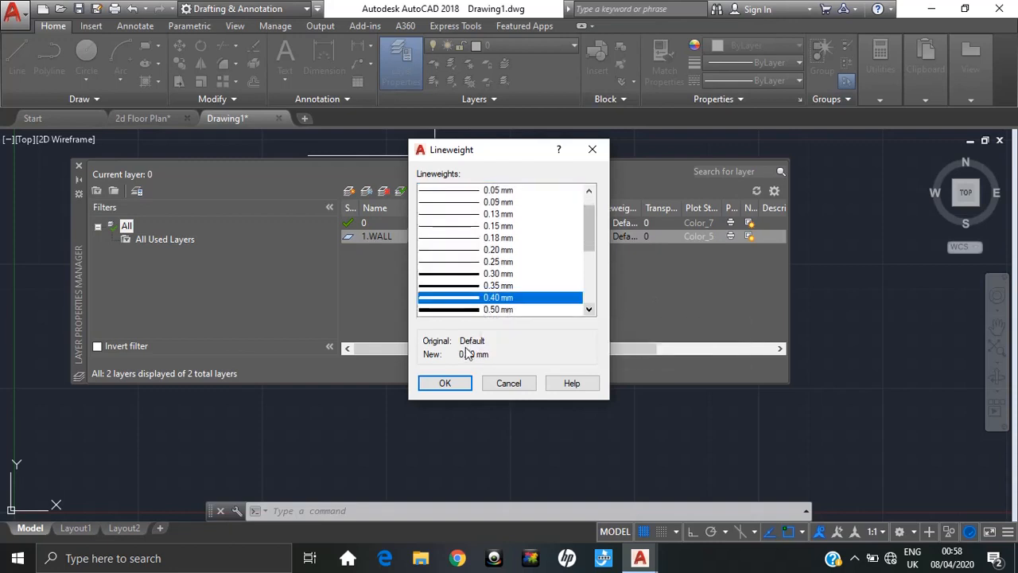
left_click(445, 385)
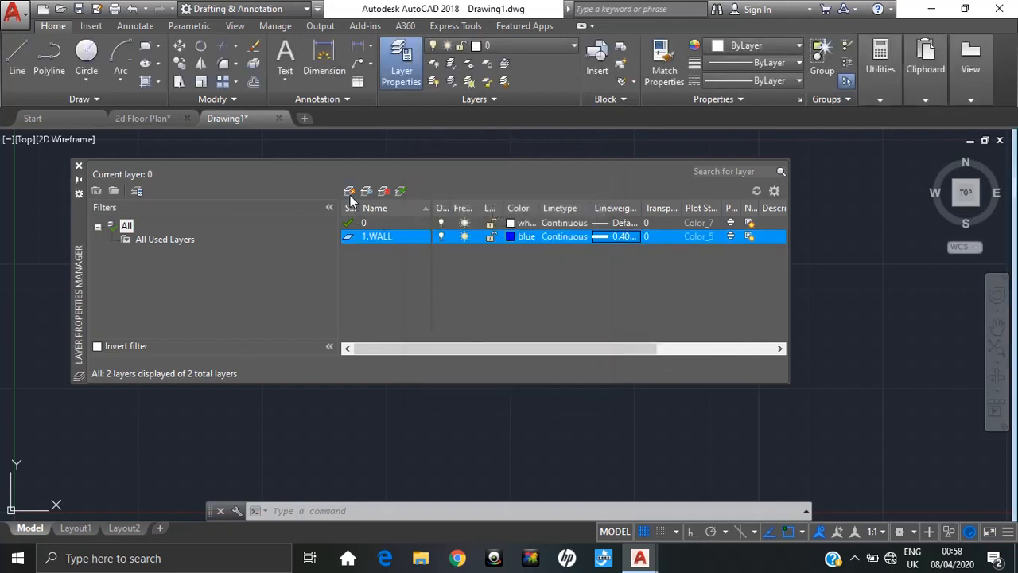
- Add a second new layer and name it 2.WINDOW
key("alt+n")
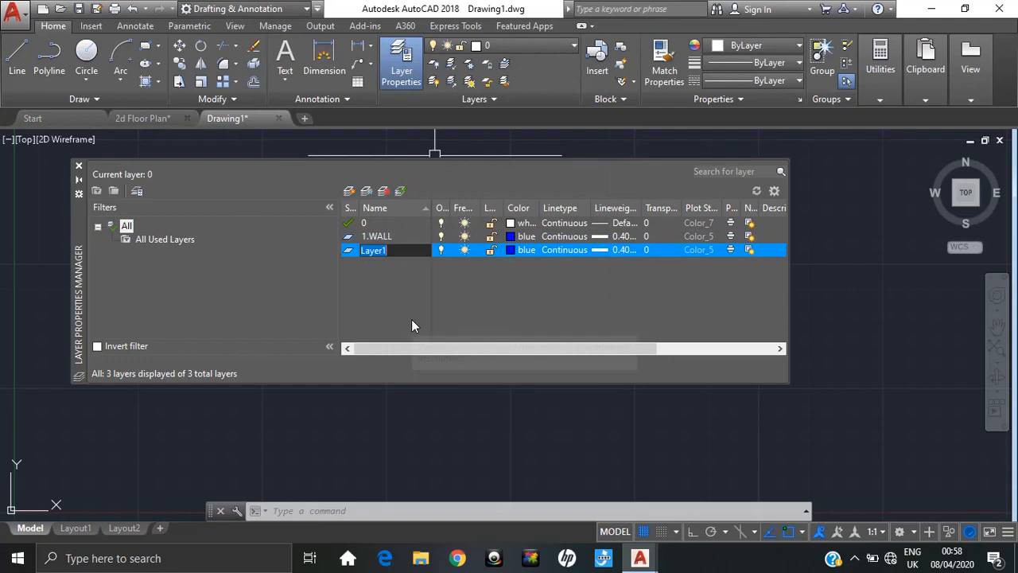
type("2")
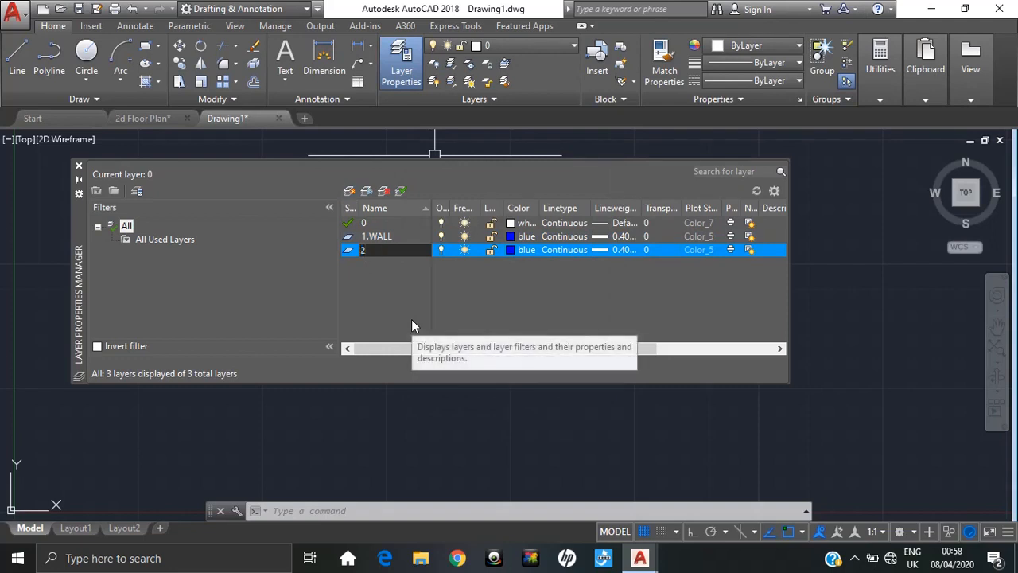
type(".WIN")
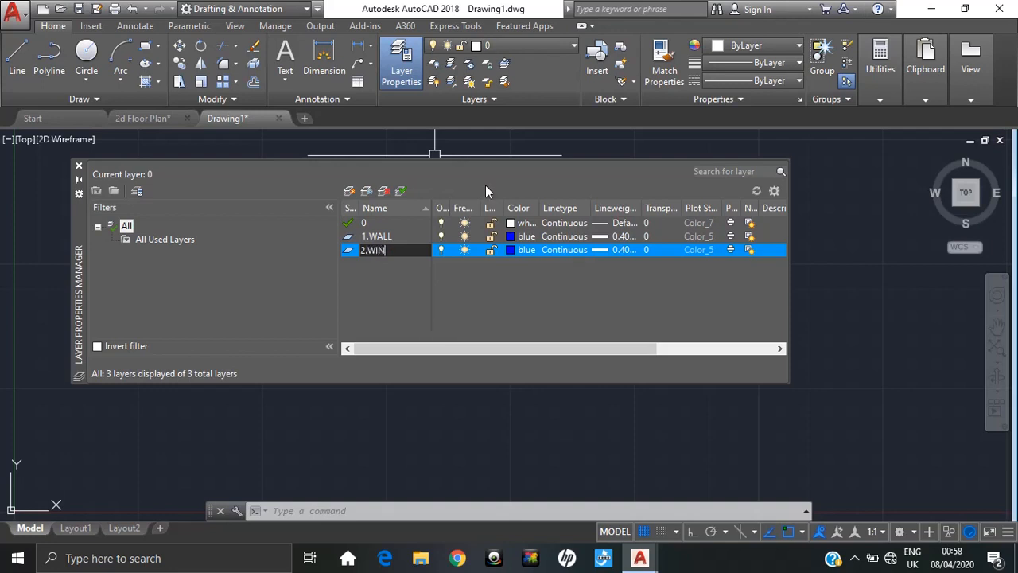
type("DOW")
key("Return")
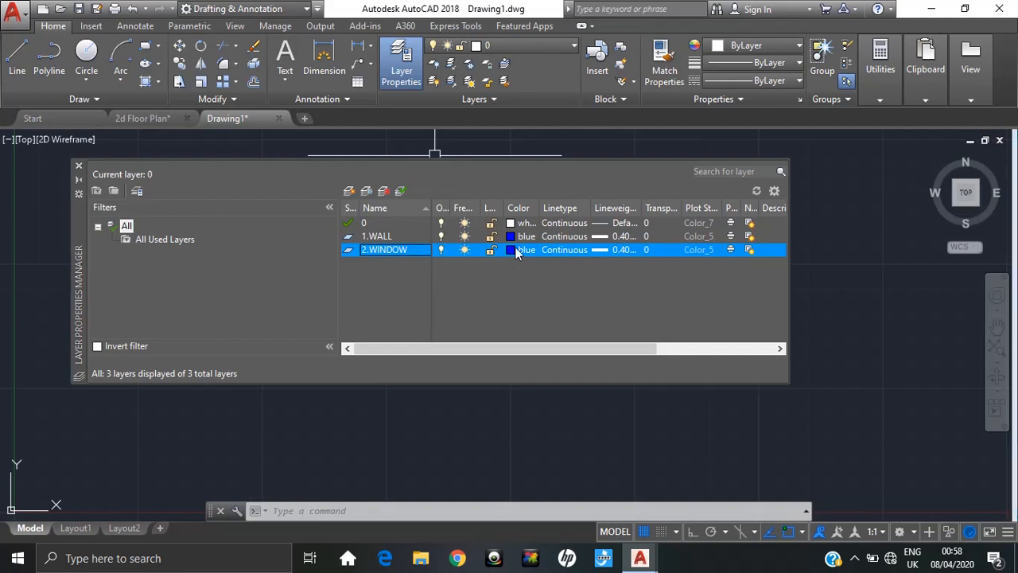
- Set the 2.WINDOW layer's color to magenta and its lineweight to Default
left_click(511, 253)
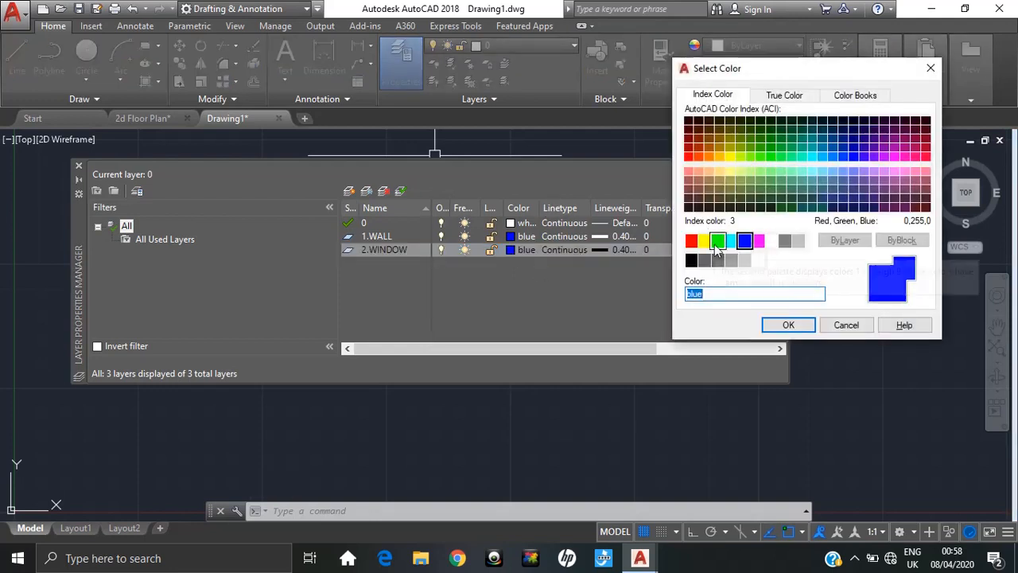
left_click(758, 240)
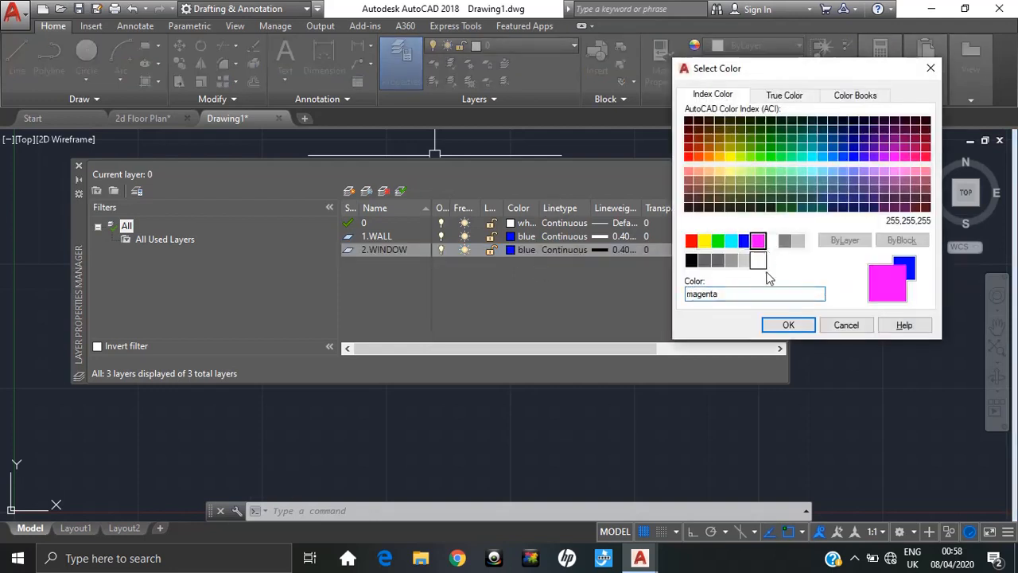
left_click(788, 325)
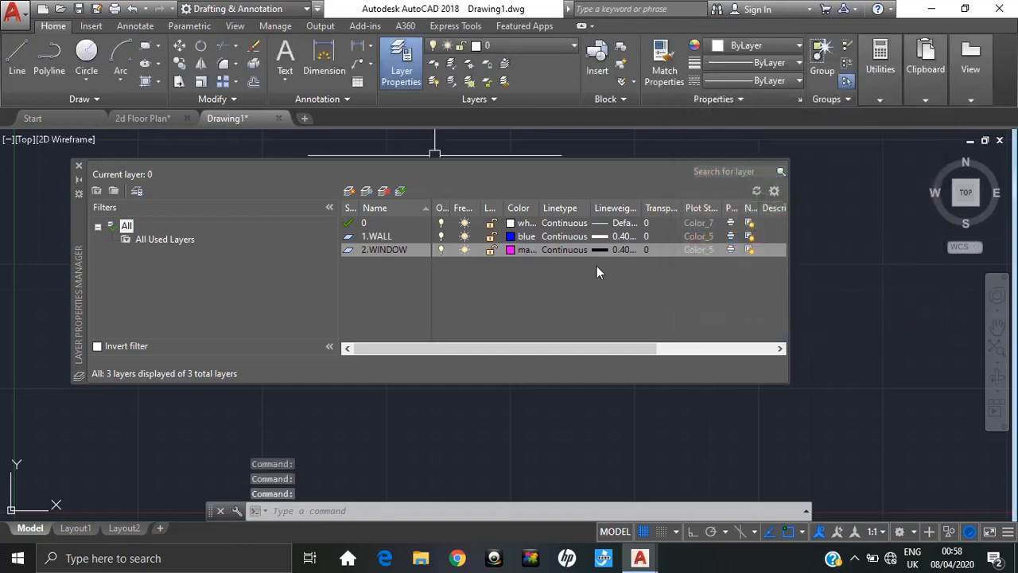
left_click(605, 254)
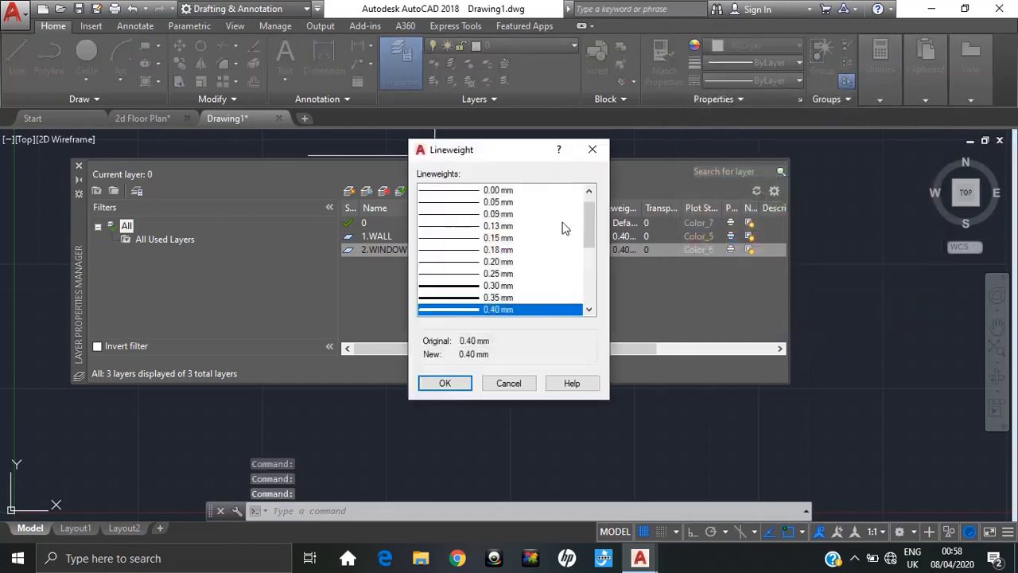
scroll(545, 204, "up", 2)
left_click(502, 191)
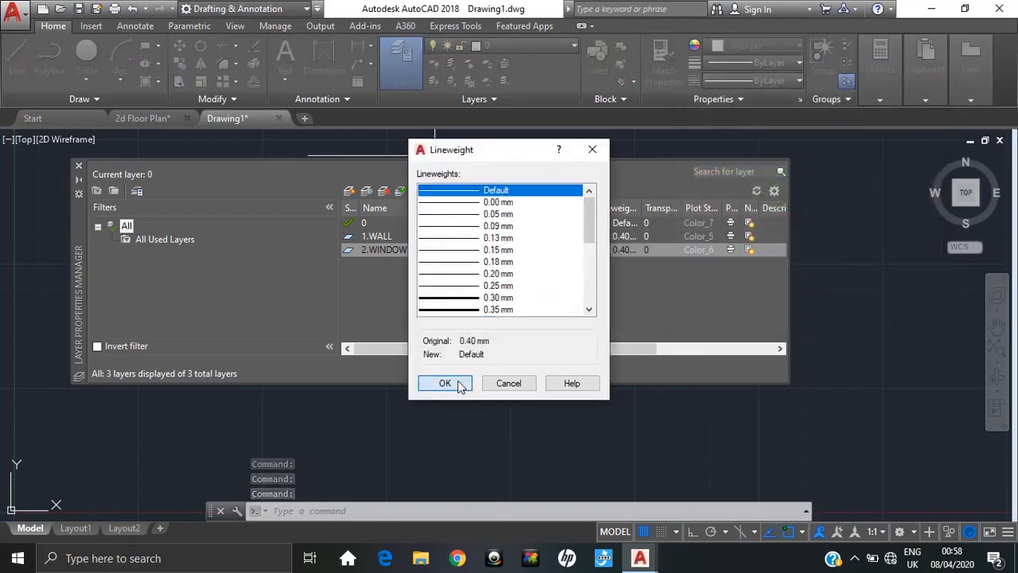
left_click(457, 385)
- Add a third new layer and name it 3.DOOR
left_click(350, 193)
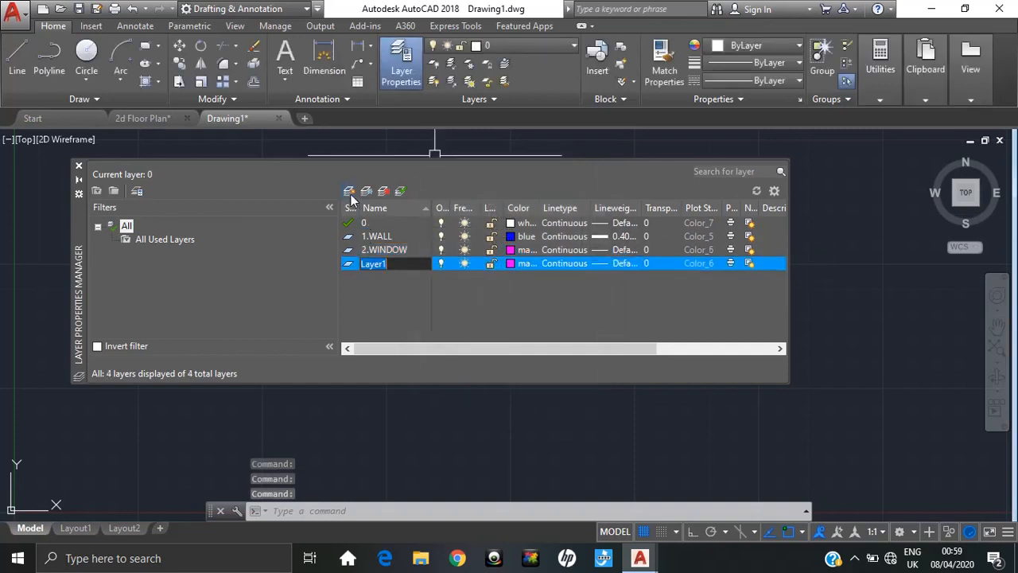
type("3.DOO")
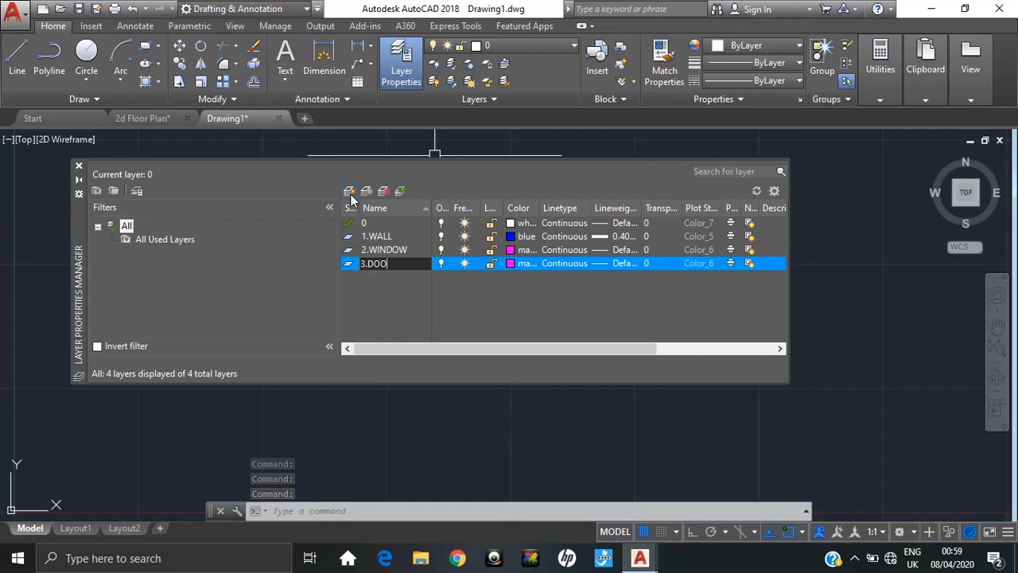
type("RS")
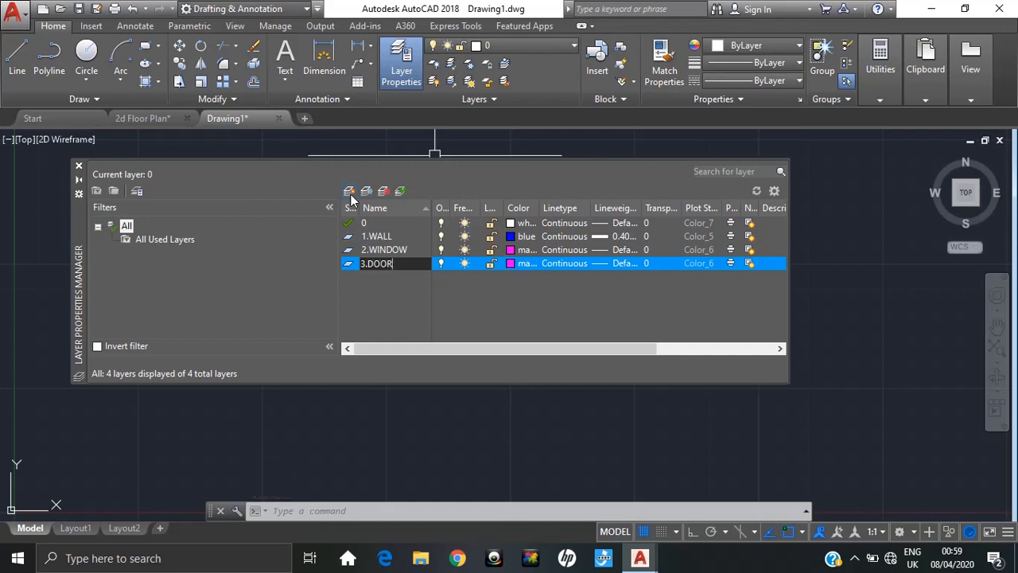
left_click(508, 263)
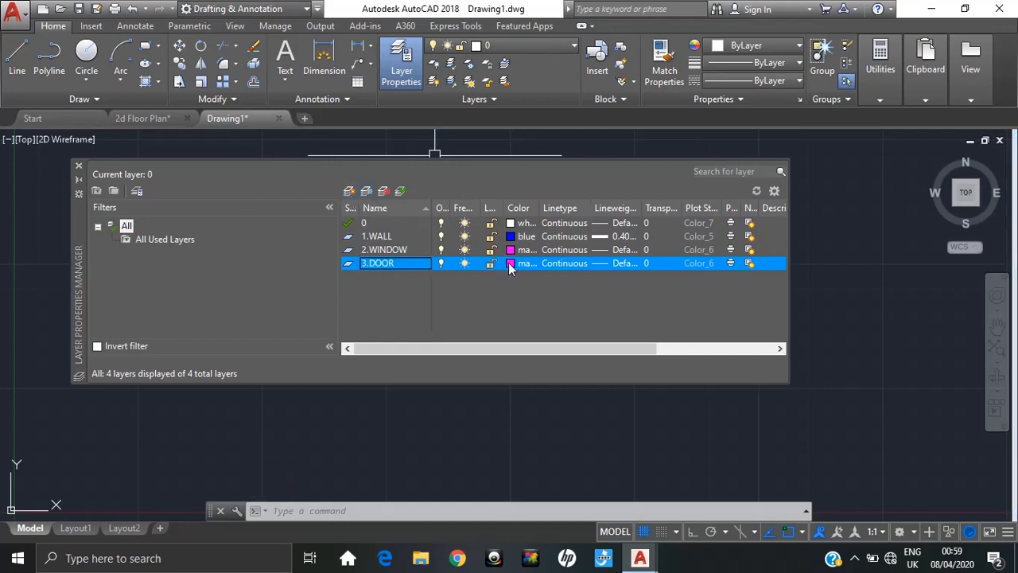
- Set the 3.DOOR layer's color to index color 30
left_click(704, 156)
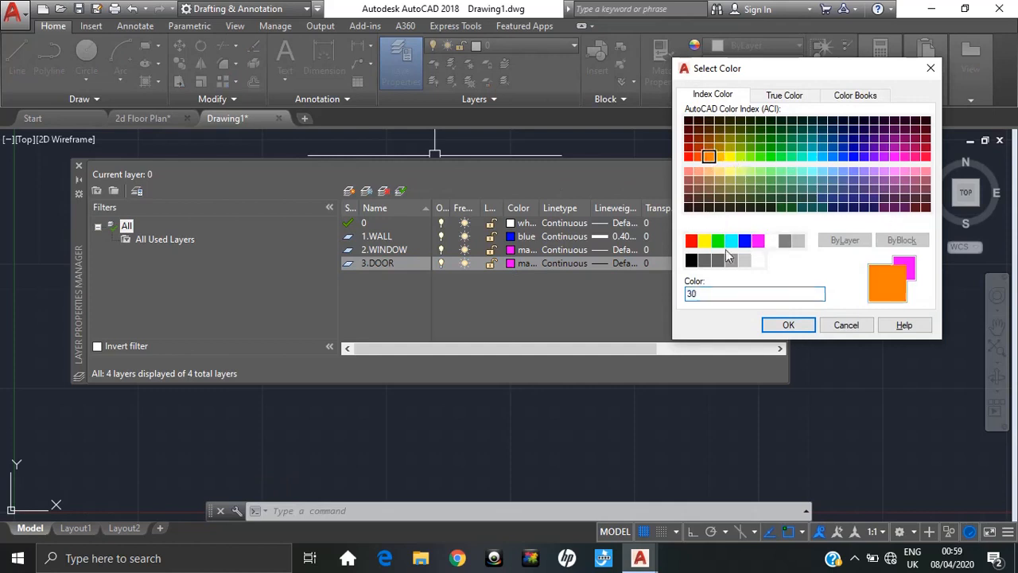
left_click(787, 325)
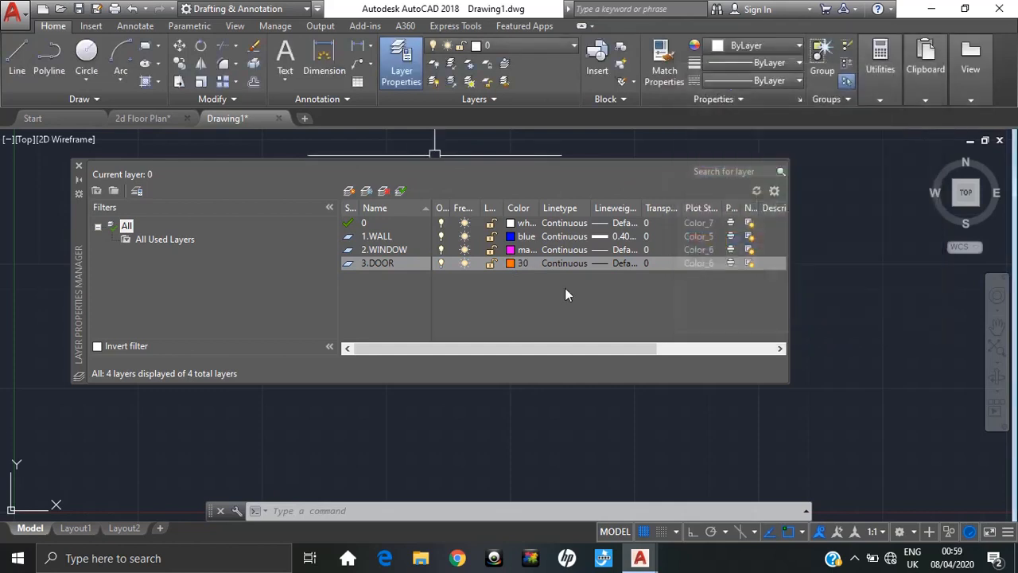
- Add a fourth new layer named 4.COLUMN and set its color to red
left_click(349, 191)
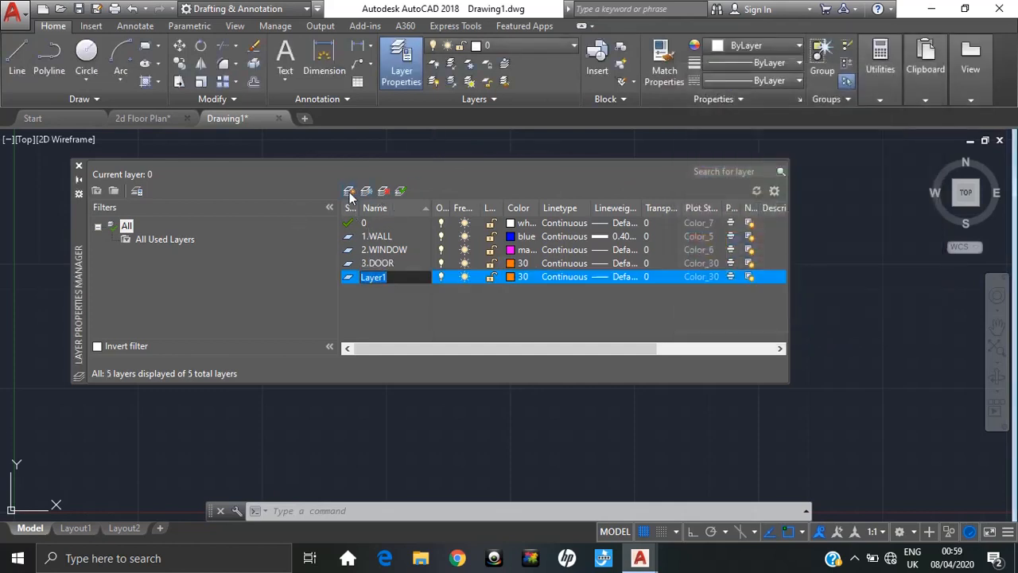
type("4.COLUMN")
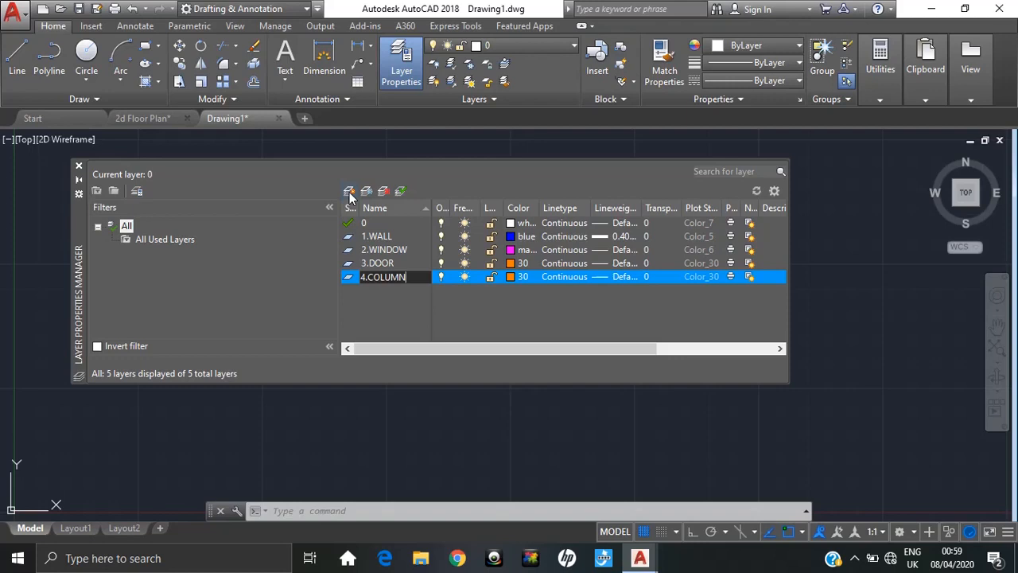
left_click(516, 276)
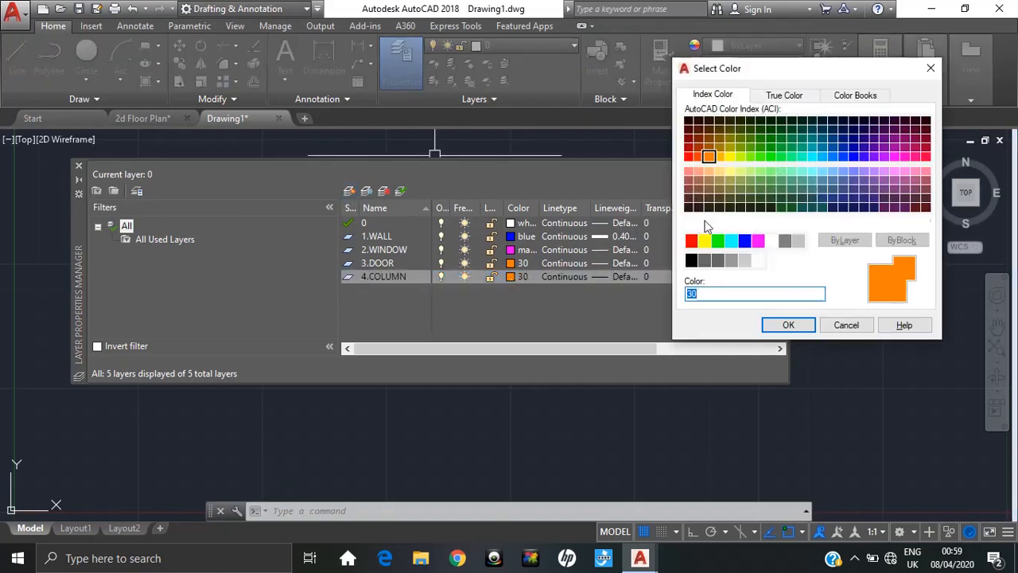
left_click(691, 240)
left_click(787, 324)
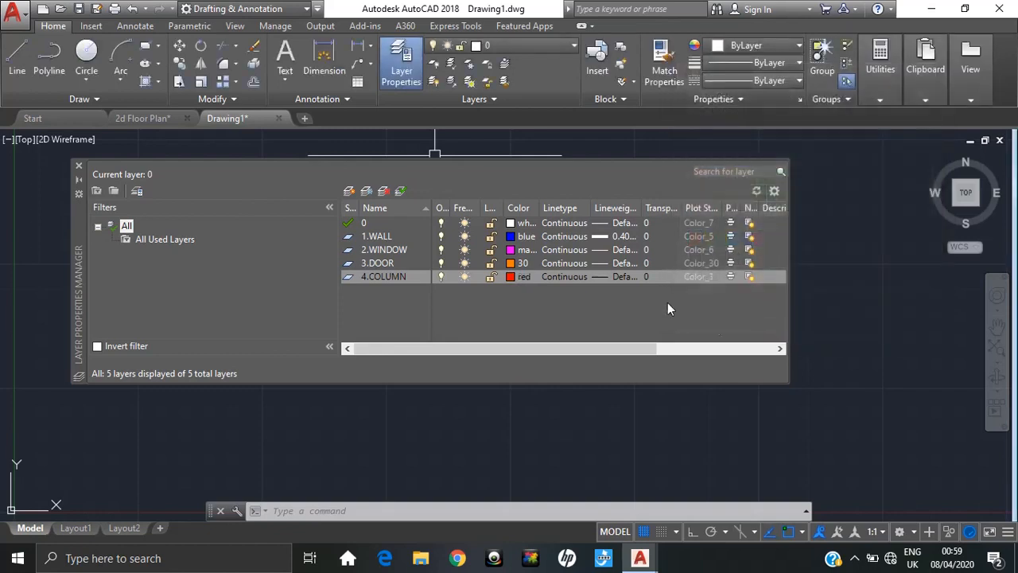
- Add a fifth new layer named 5.HATCHING and set its color to cyan
left_click(347, 194)
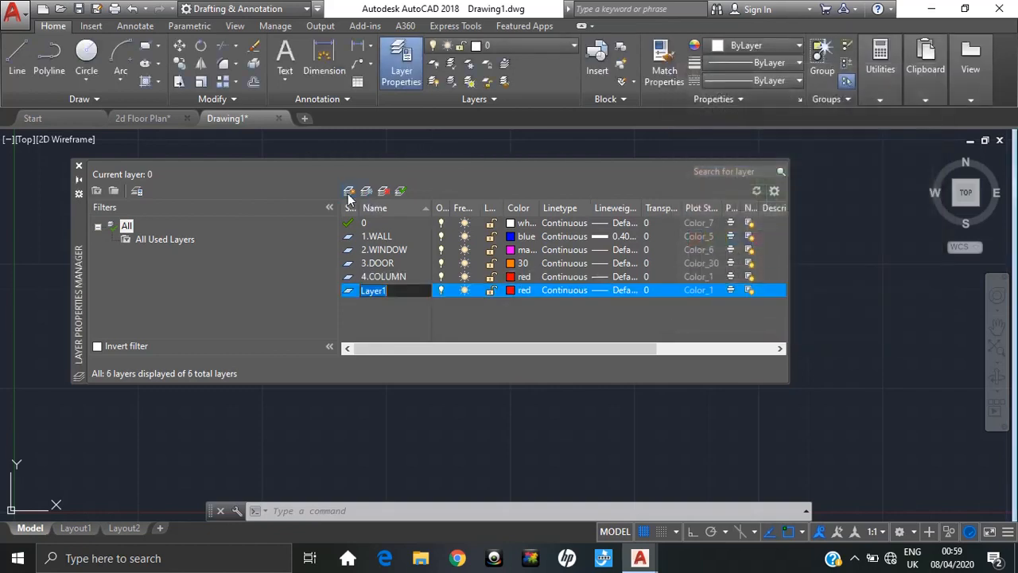
type("5.HATCHING")
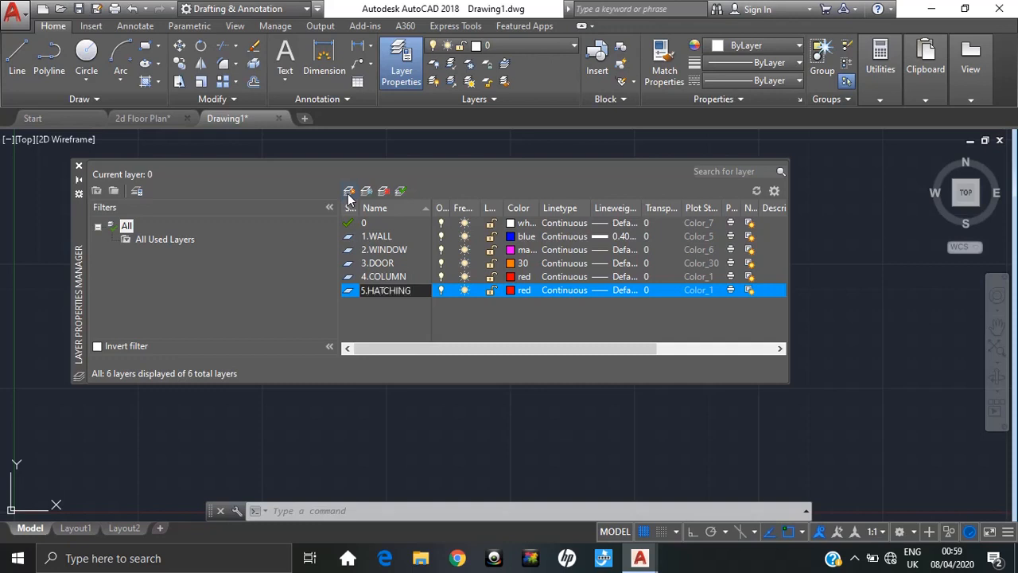
left_click(521, 289)
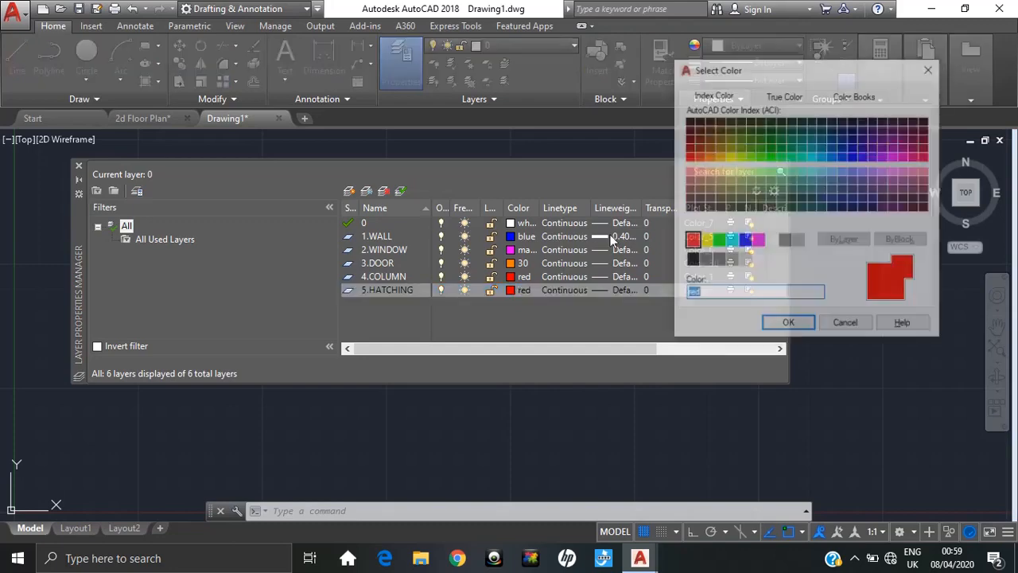
left_click(730, 240)
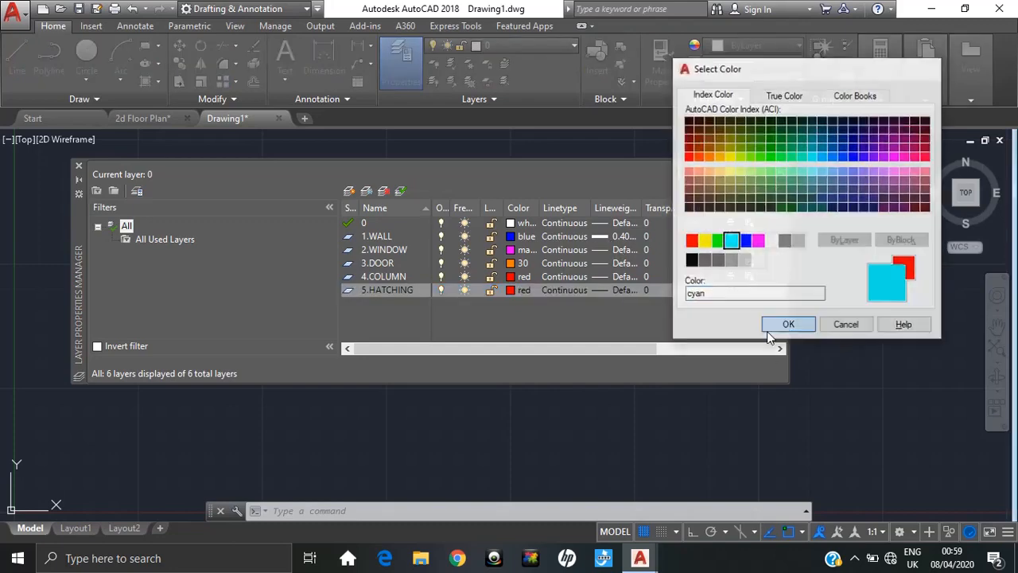
left_click(768, 328)
- Add a sixth new layer named 6.DIMENSION and set its color to green
left_click(349, 191)
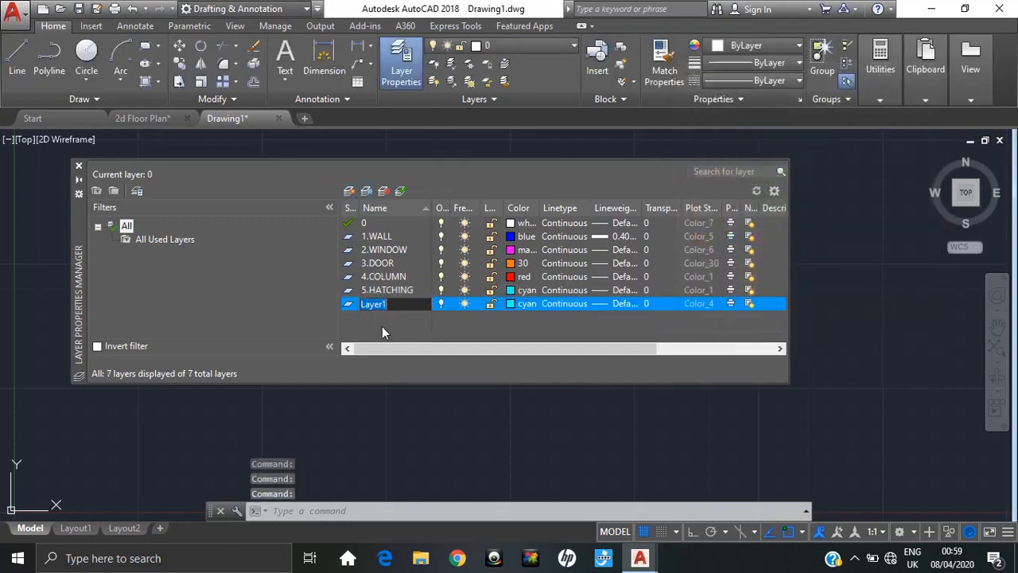
type("6")
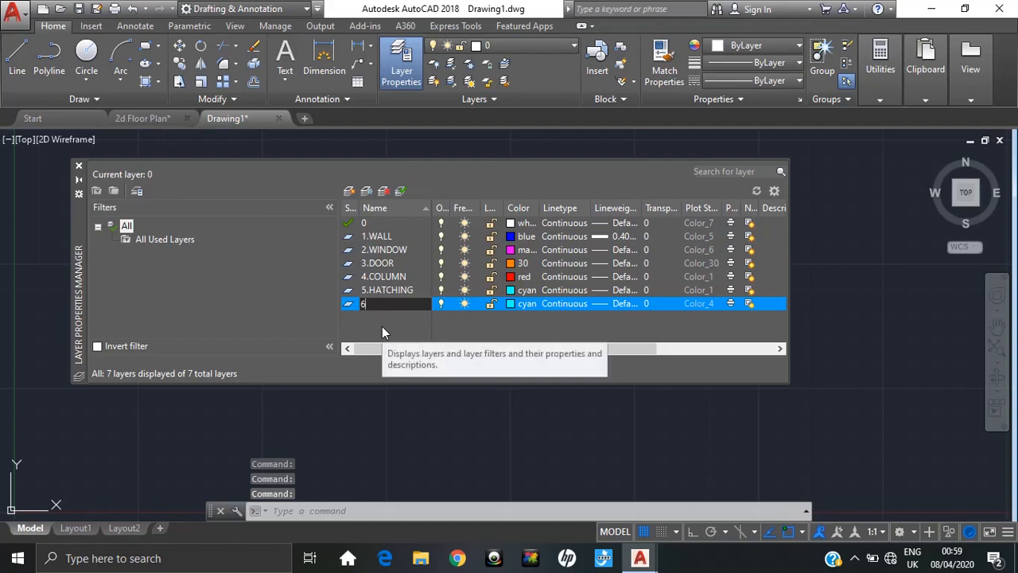
type(".DIMEN")
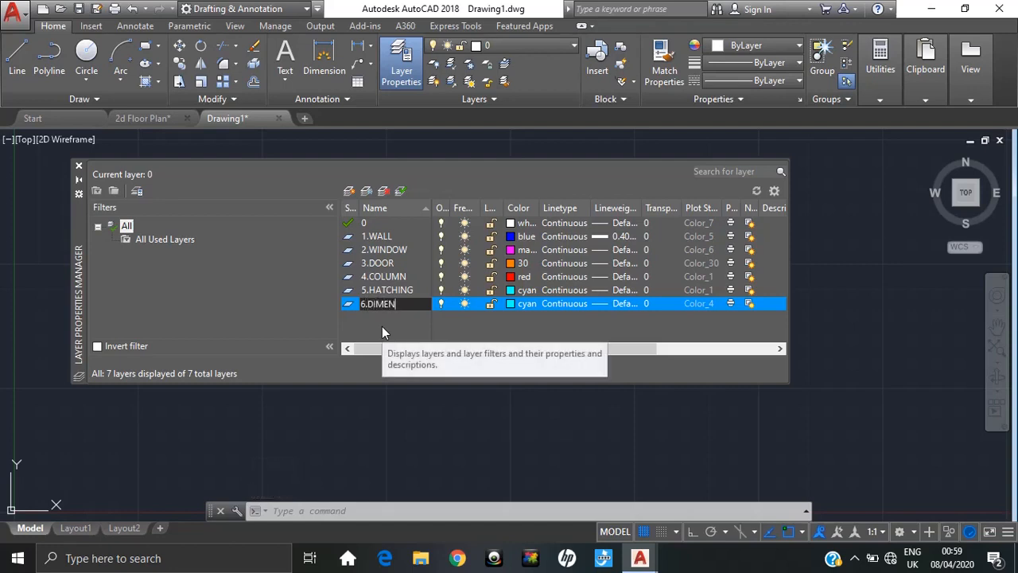
type("SION")
left_click(512, 303)
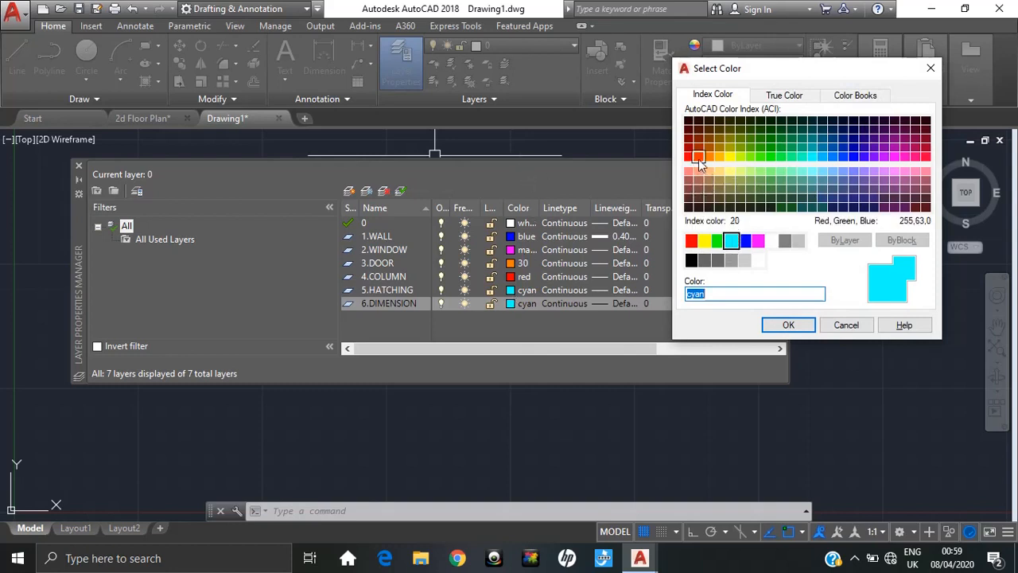
left_click(706, 241)
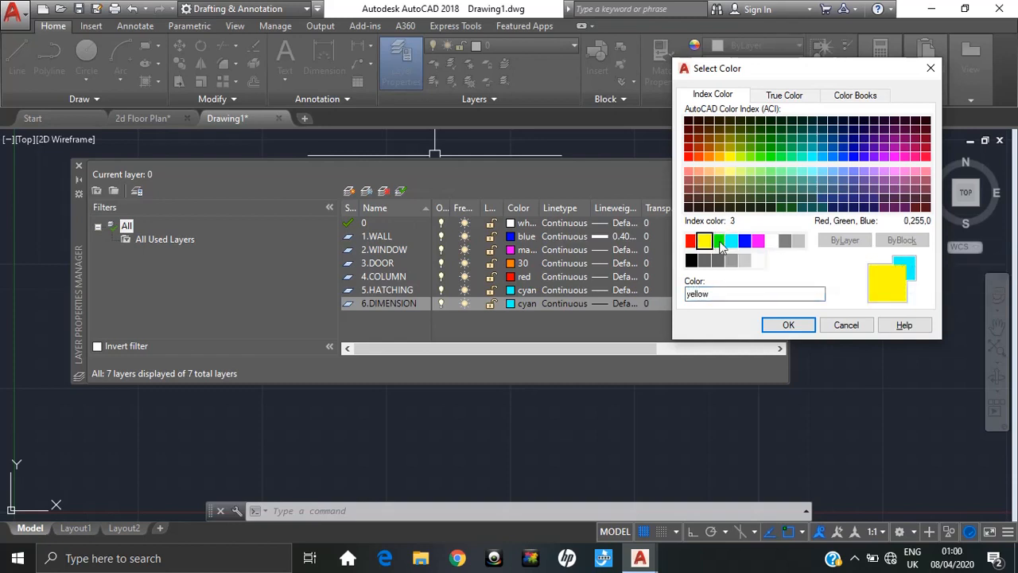
left_click(719, 241)
left_click(789, 326)
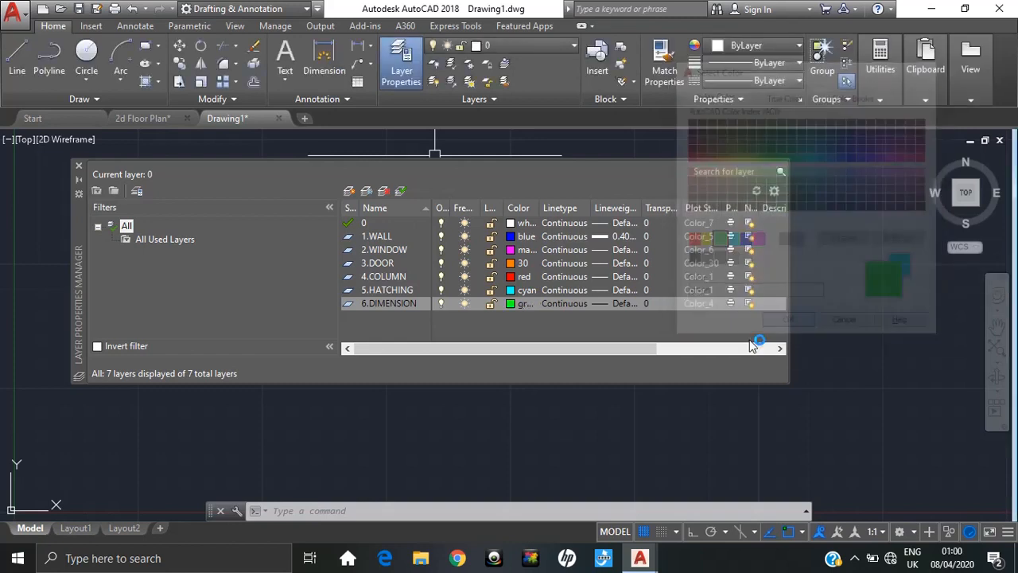
- Add a seventh new layer named 7.TEXT and set its color to yellow
left_click(353, 191)
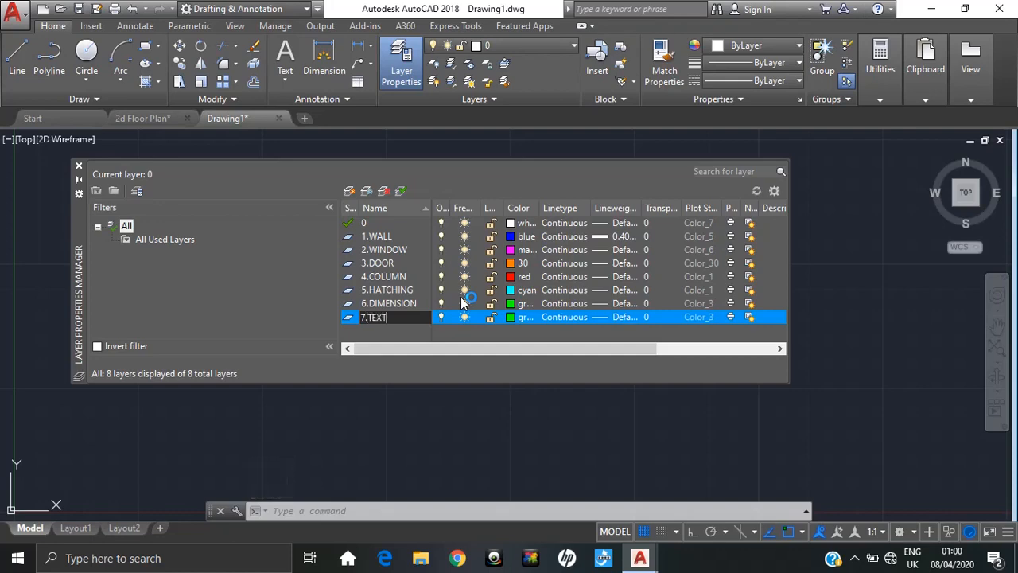
type("7.TEXT")
left_click(512, 318)
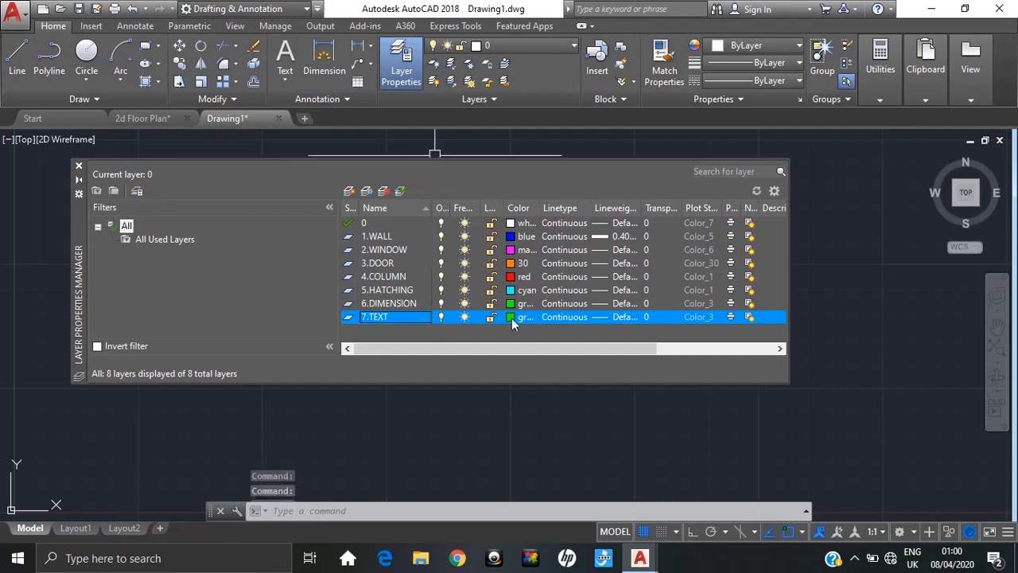
left_click(705, 240)
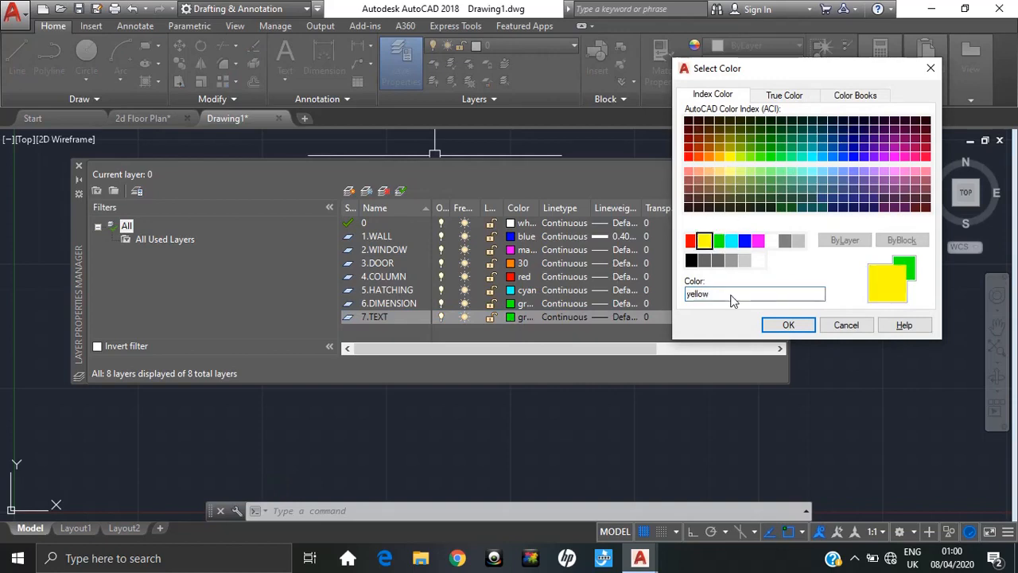
left_click(795, 327)
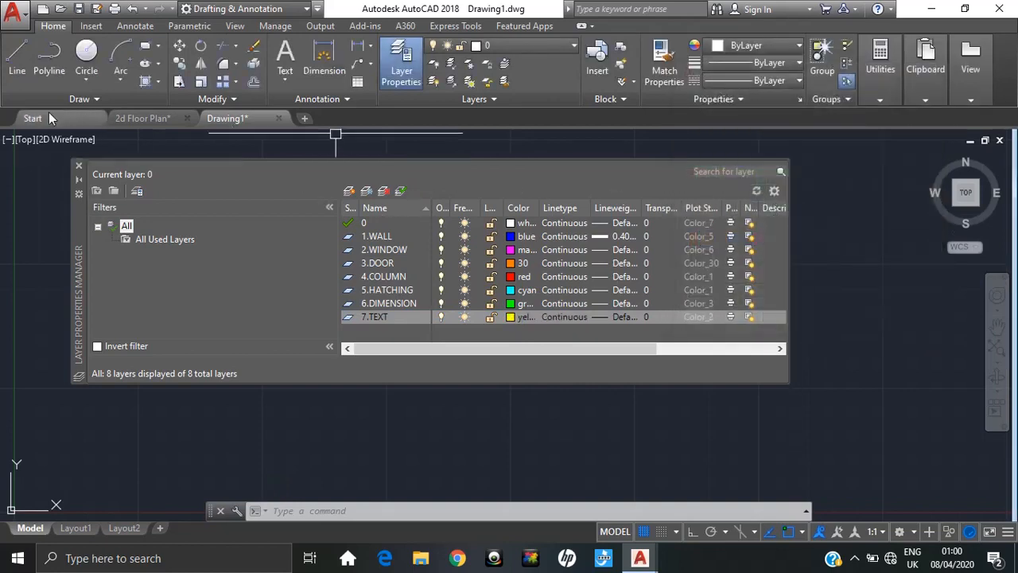
- Close the layer manager and make 1.WALL the current layer
left_click(77, 163)
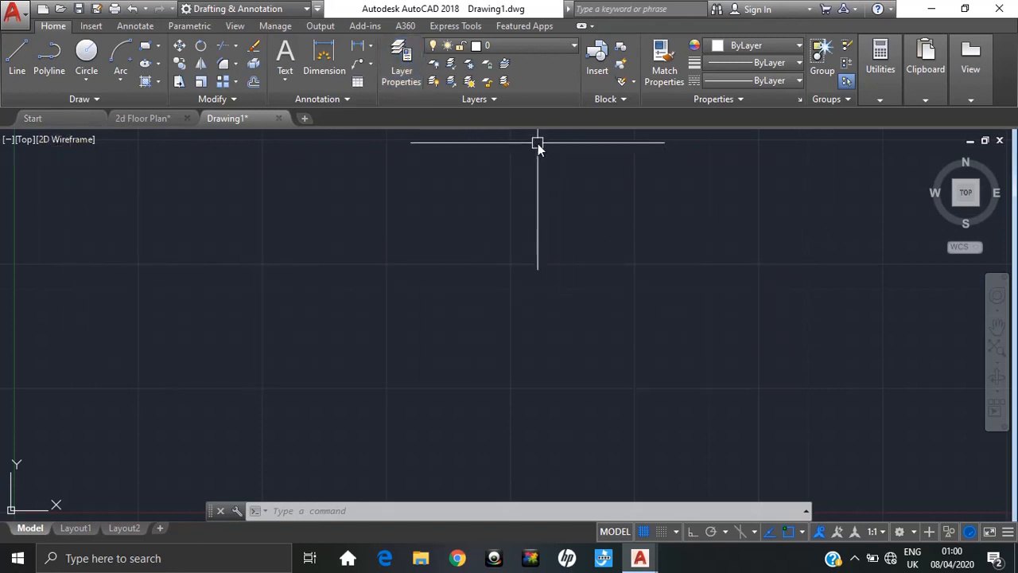
left_click(538, 48)
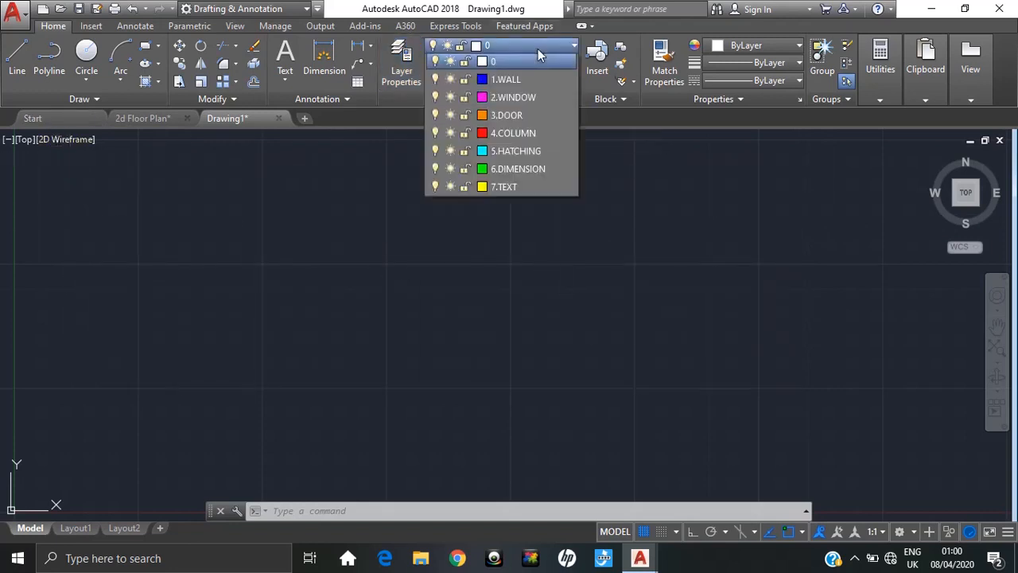
left_click(529, 82)
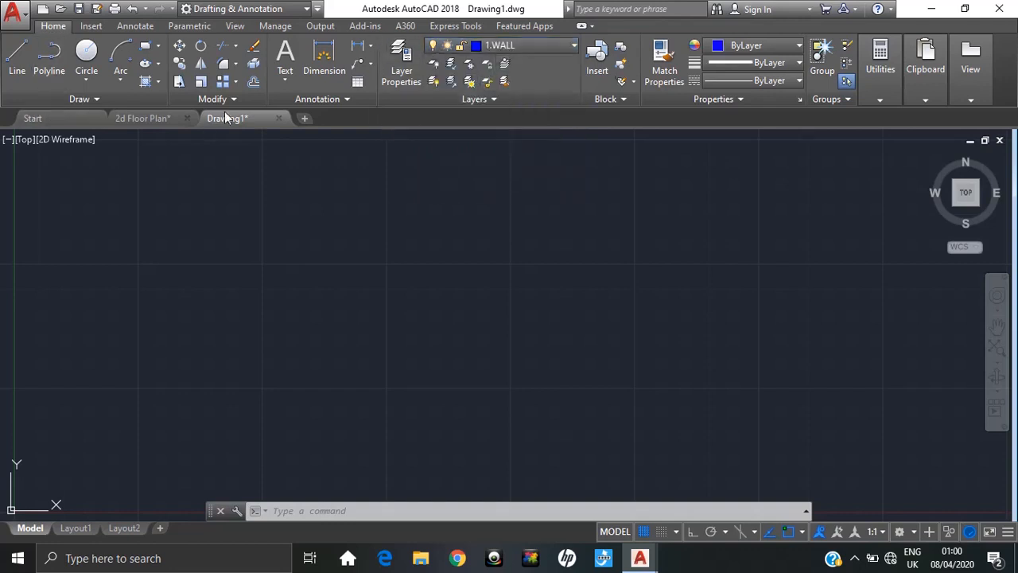
- Examine the overall dimensions, room layout and wall thickness notes in the 2d Floor Plan reference drawing
left_click(136, 119)
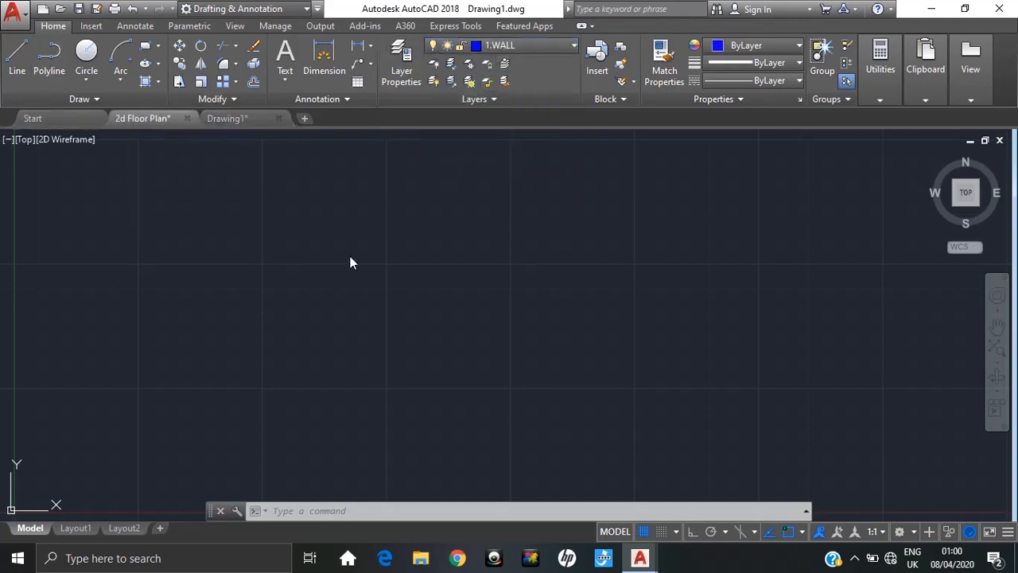
scroll(273, 374, "up", 2)
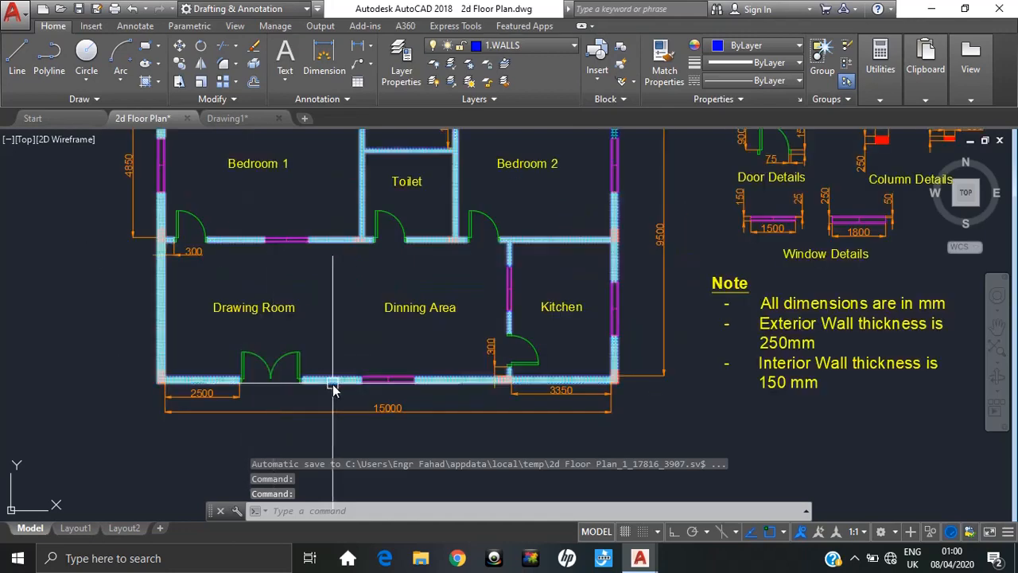
scroll(262, 413, "down", 3)
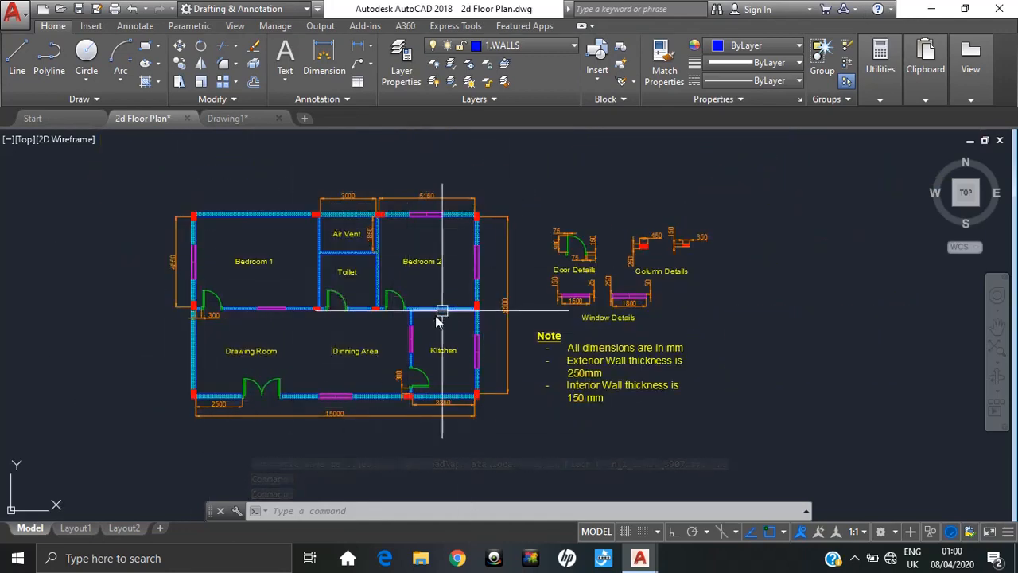
scroll(206, 424, "up", 2)
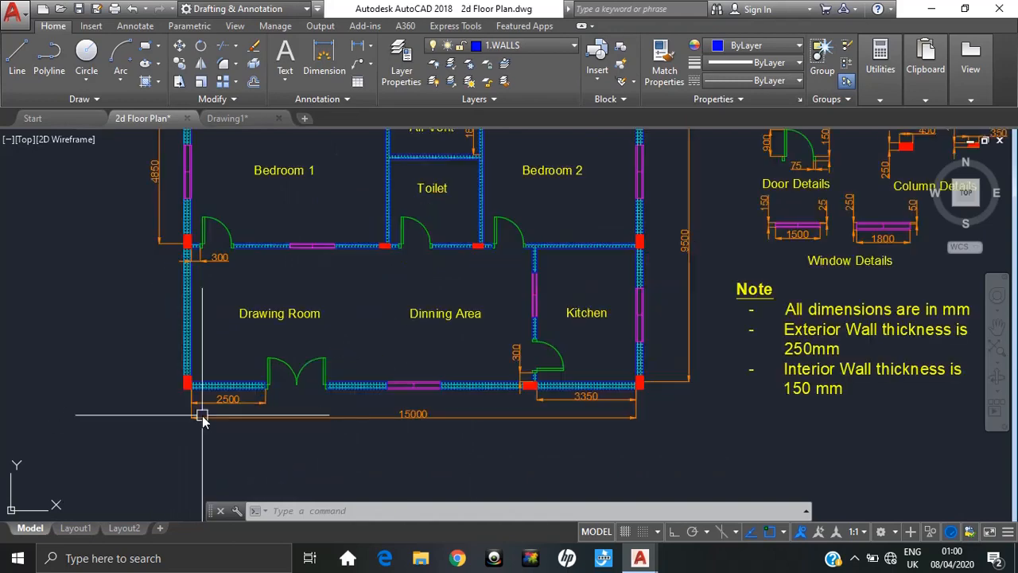
middle_click_drag(548, 355, 445, 377)
middle_click_drag(578, 262, 630, 292)
scroll(631, 292, "down", 2)
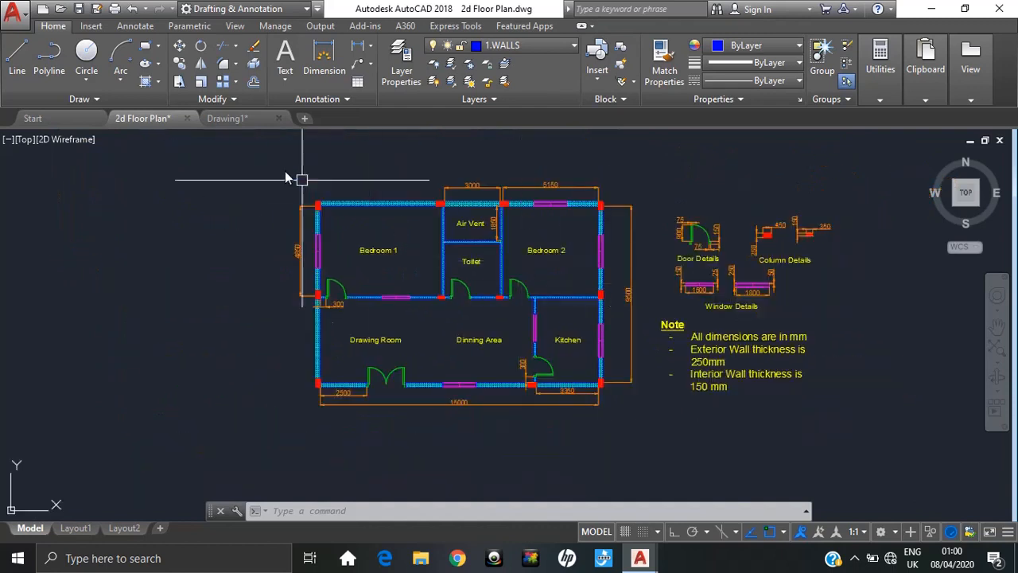
- Switch to the new Drawing1 drawing and draw a 15000 by 9500 mm rectangle for the inner face of the exterior walls
left_click(240, 120)
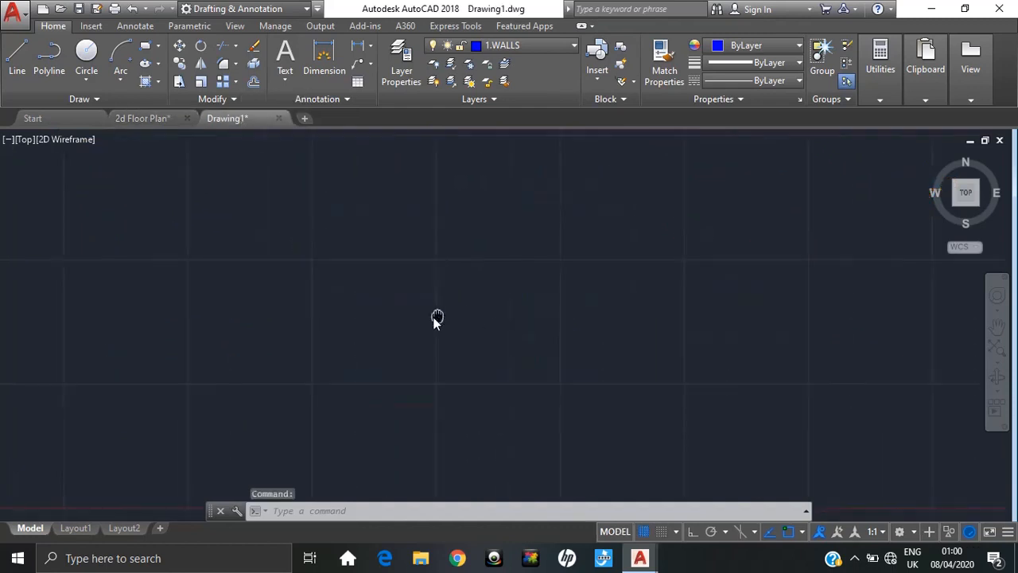
type("RE")
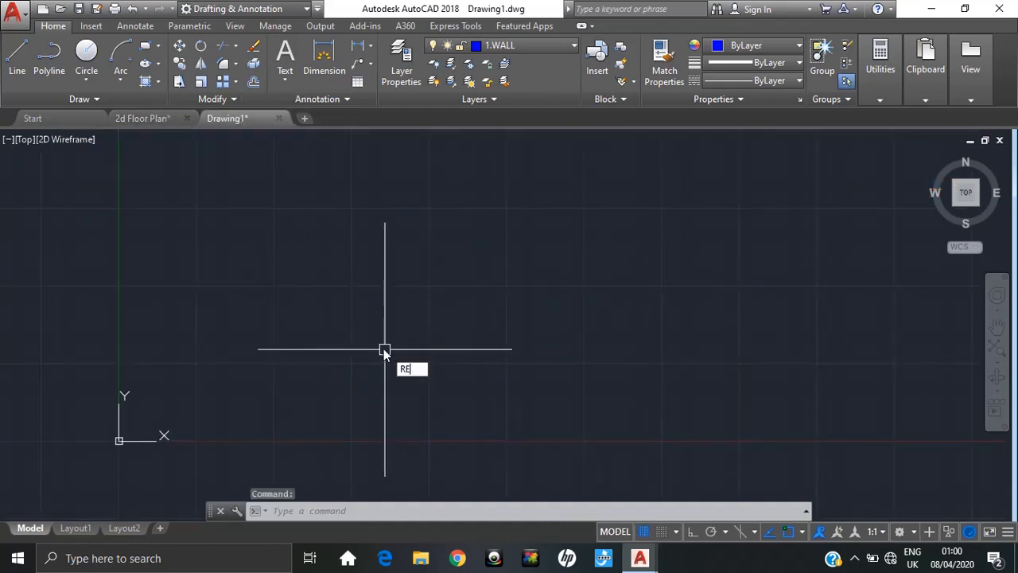
type("C")
key("Return")
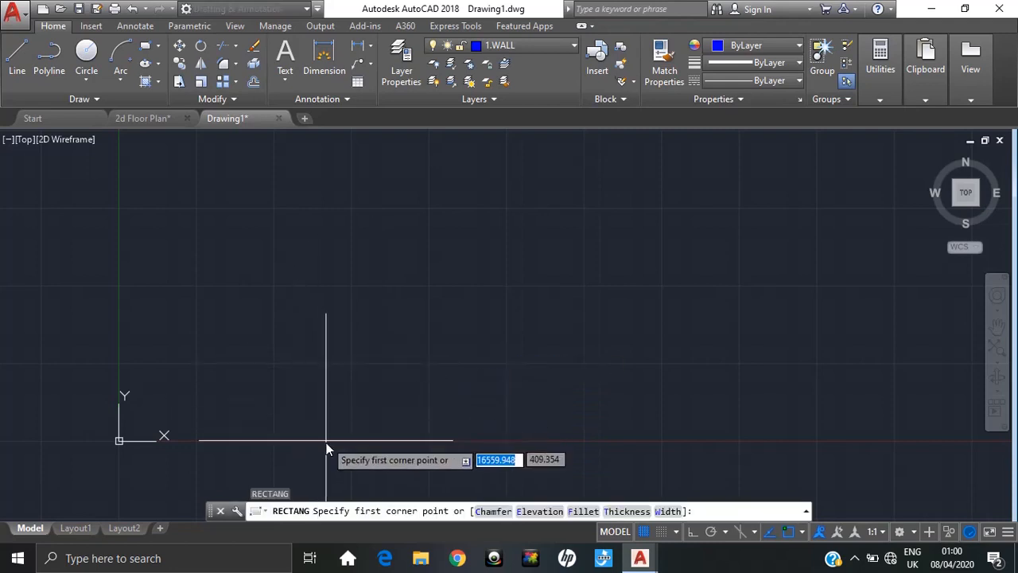
left_click(302, 383)
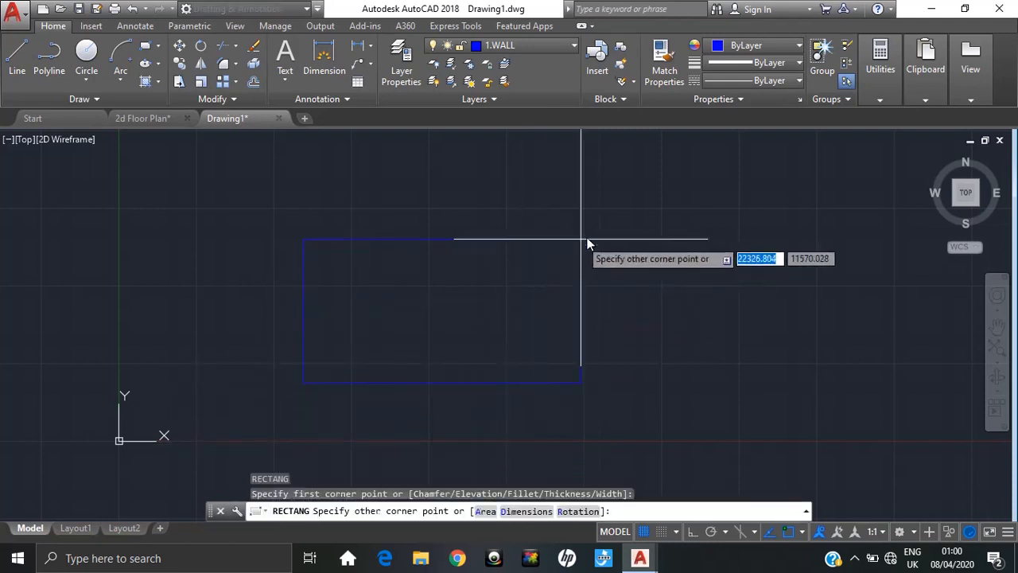
middle_click_drag(589, 243, 473, 272)
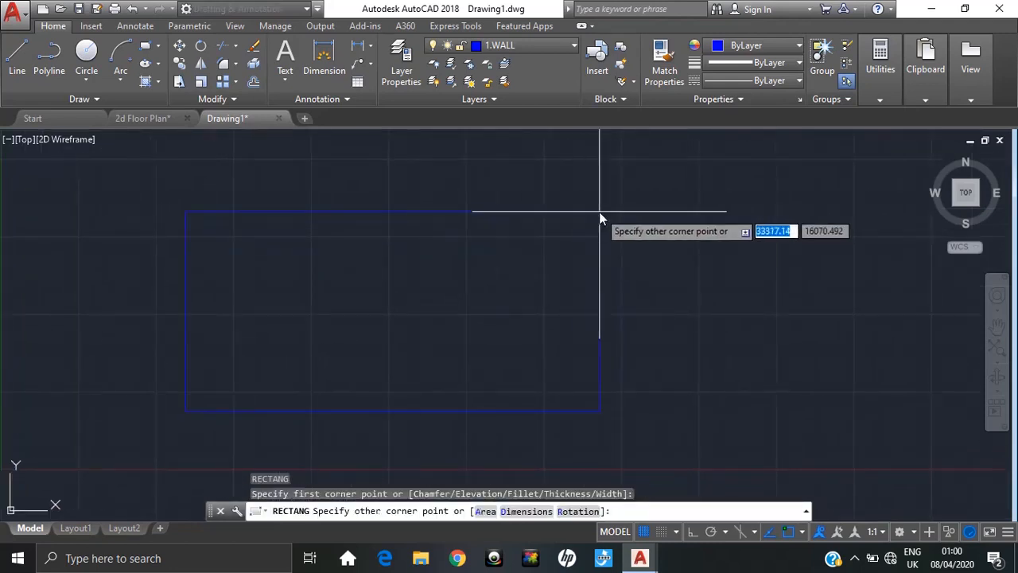
type("150")
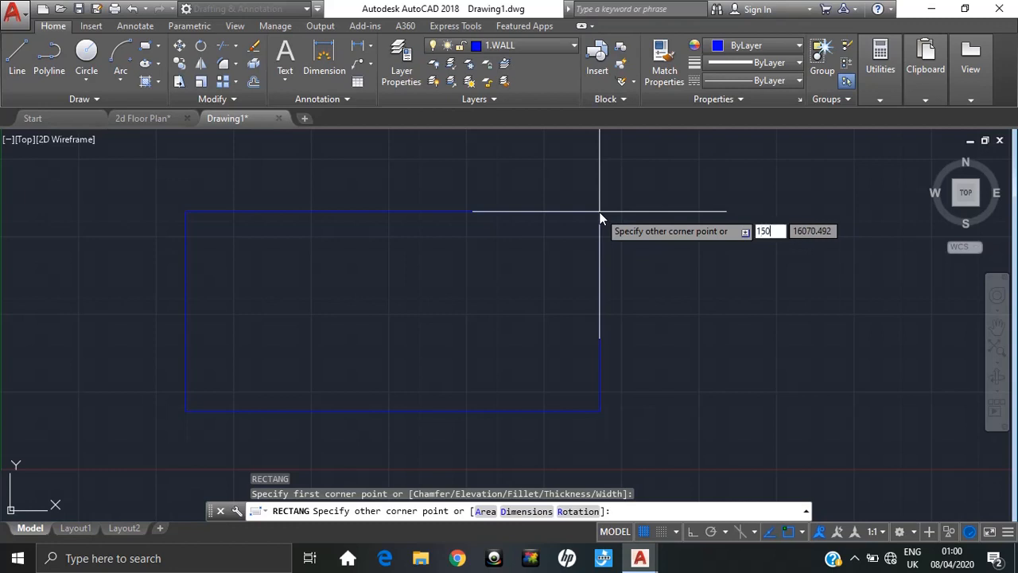
type("00")
key("Tab")
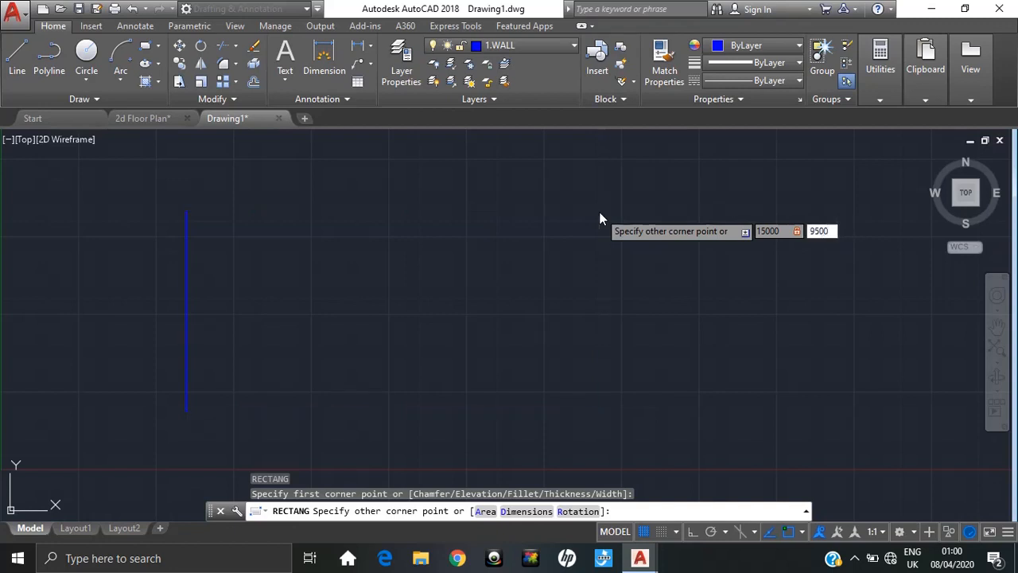
key("Return")
middle_click_drag(405, 322, 565, 230)
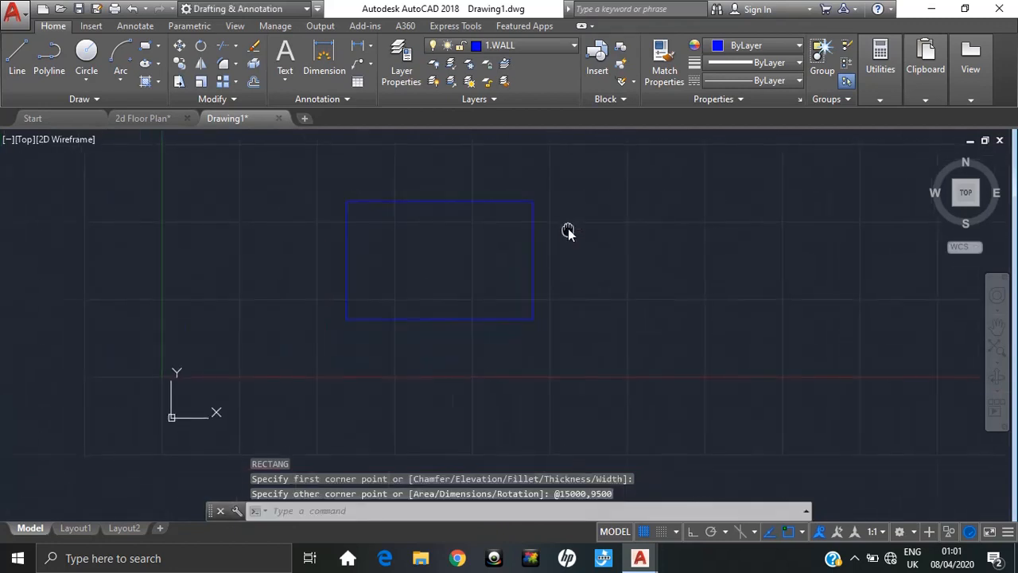
scroll(390, 223, "up", 2)
middle_click_drag(427, 243, 463, 273)
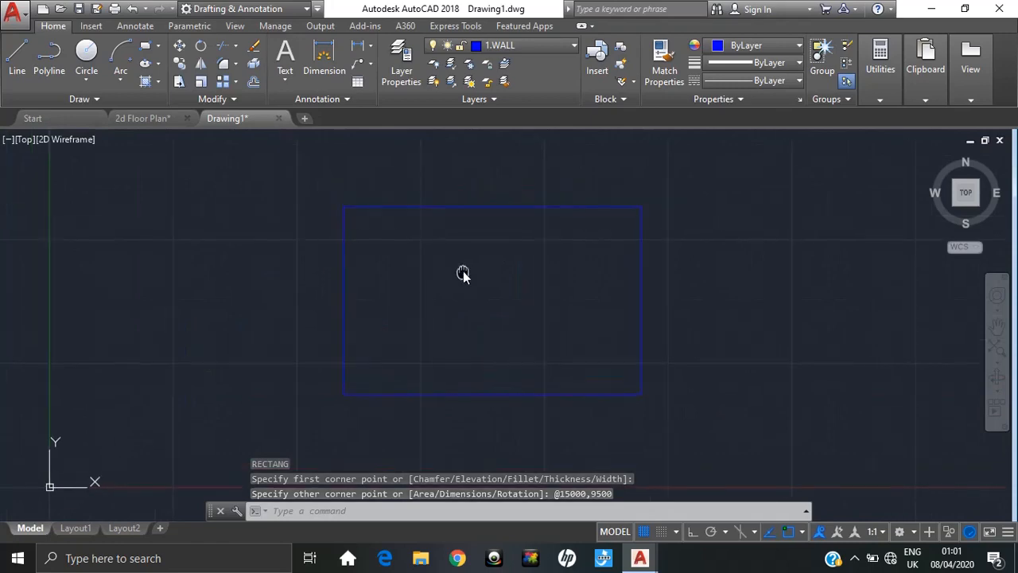
- Examine the wall thickness notes and the exterior wall edges around the Drawing Room in the 2d Floor Plan reference drawing
left_click(143, 118)
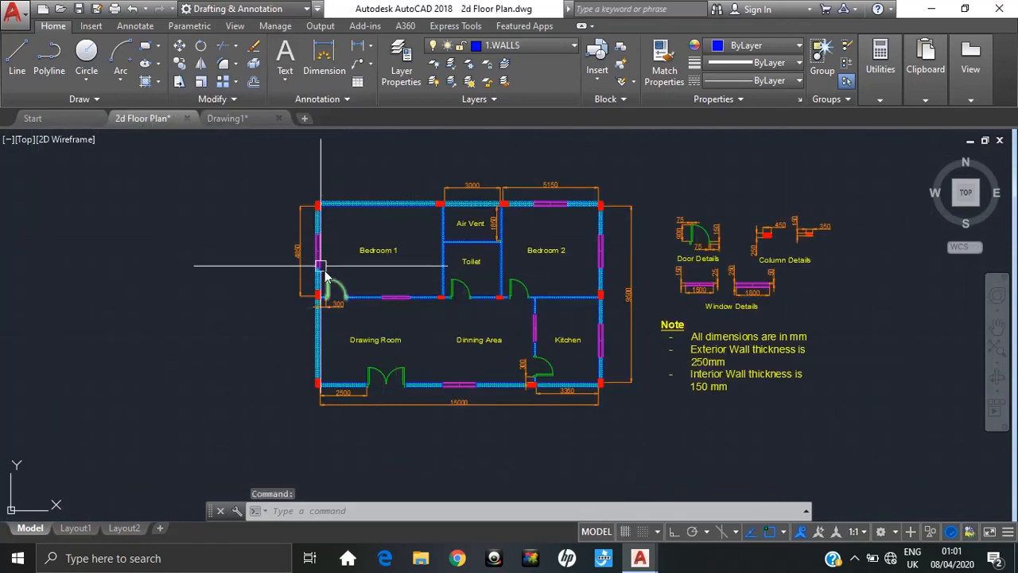
scroll(321, 266, "up", 2)
middle_click_drag(639, 356, 287, 286)
scroll(640, 338, "up", 2)
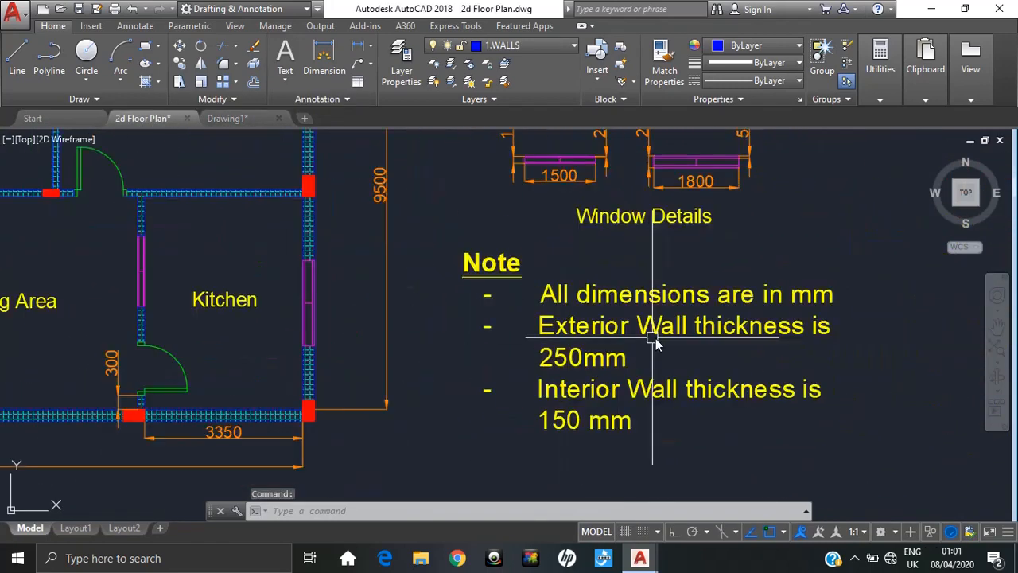
scroll(280, 272, "down", 2)
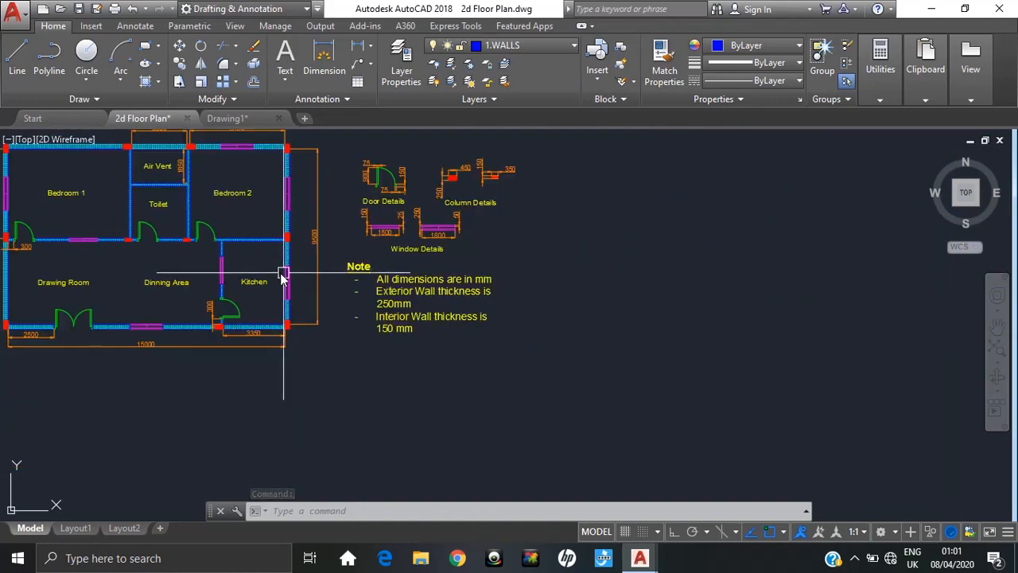
middle_click_drag(282, 272, 392, 289)
scroll(129, 322, "up", 2)
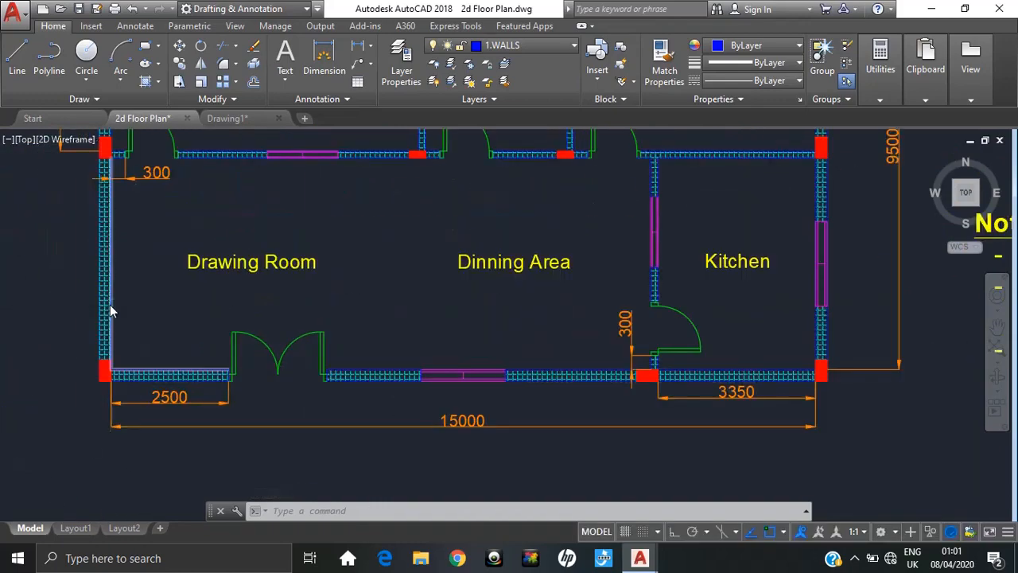
scroll(80, 296, "up", 2)
scroll(239, 271, "down", 1)
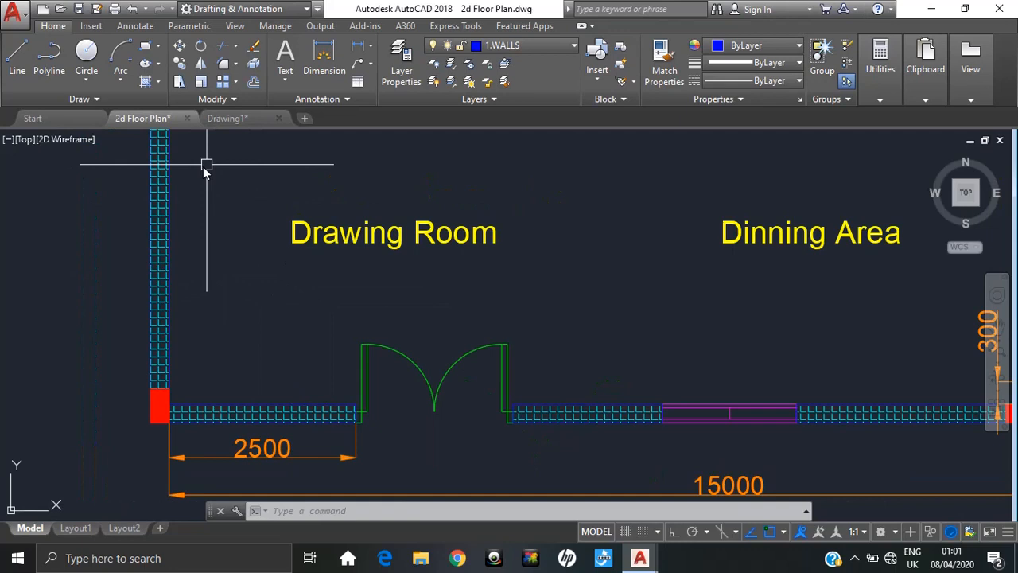
- Return to Drawing1 and offset the rectangle 250 mm outward to form the exterior walls
left_click(227, 118)
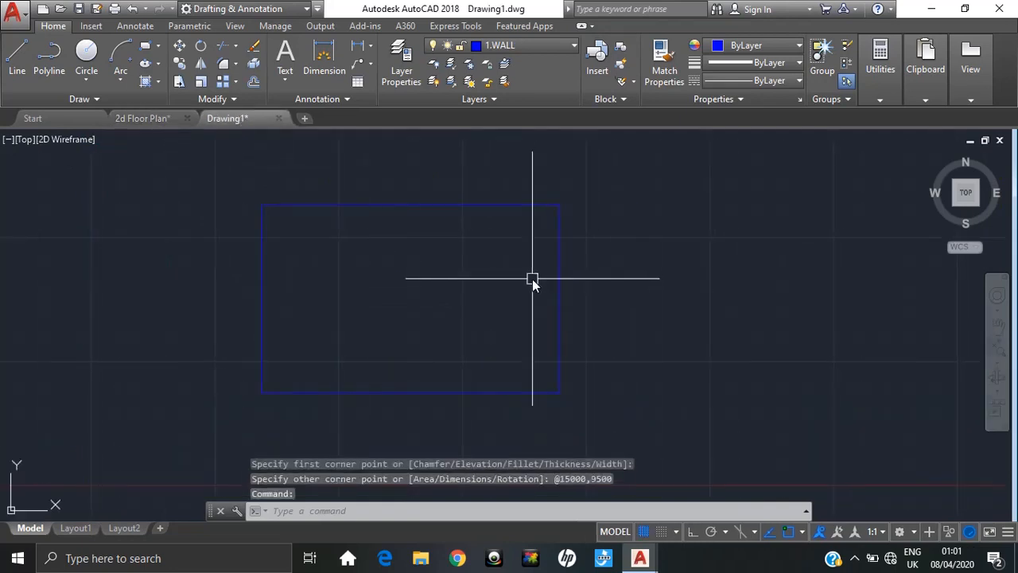
type("O")
key("Return")
type("250")
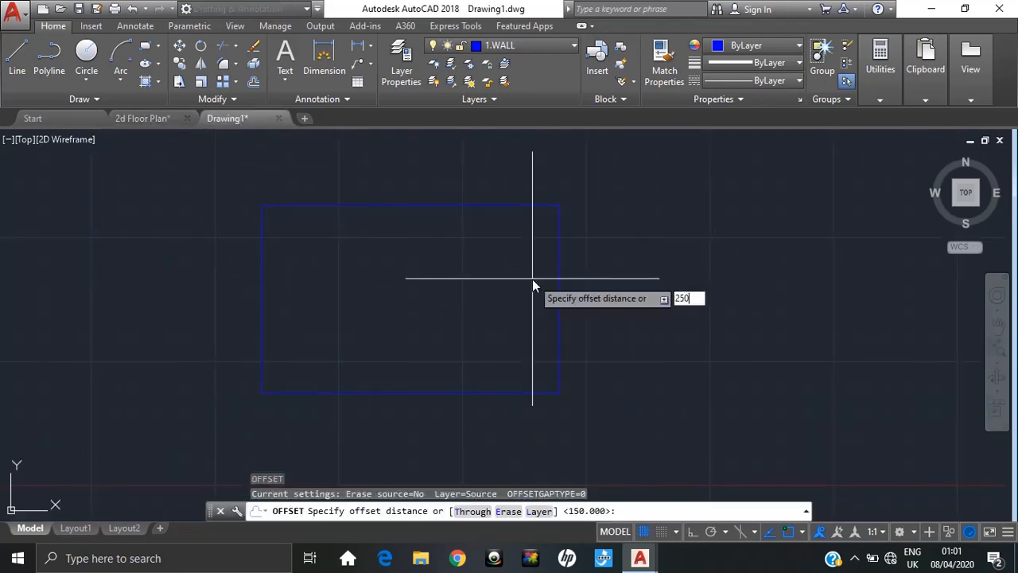
key("Return")
left_click(477, 206)
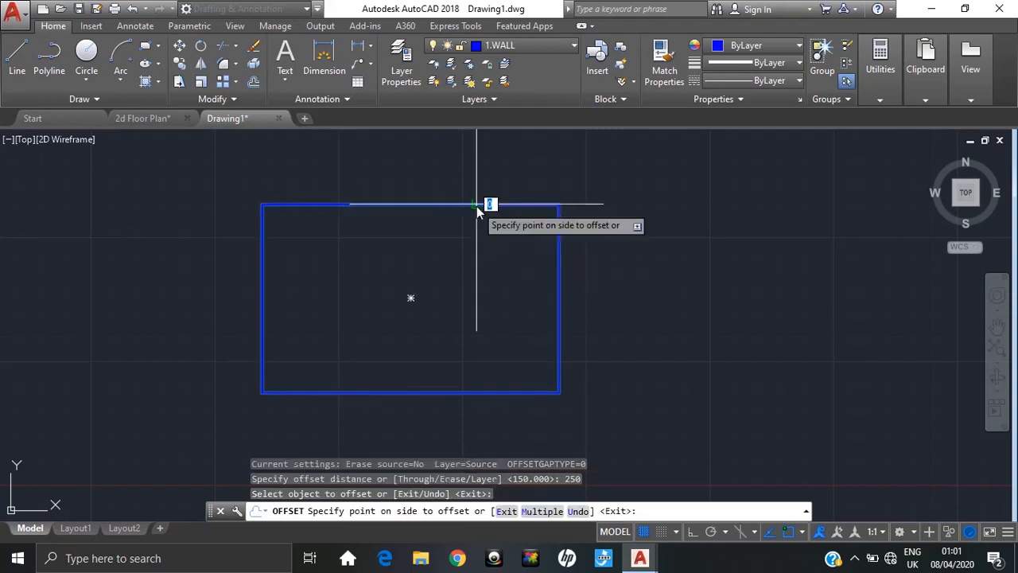
left_click(535, 145)
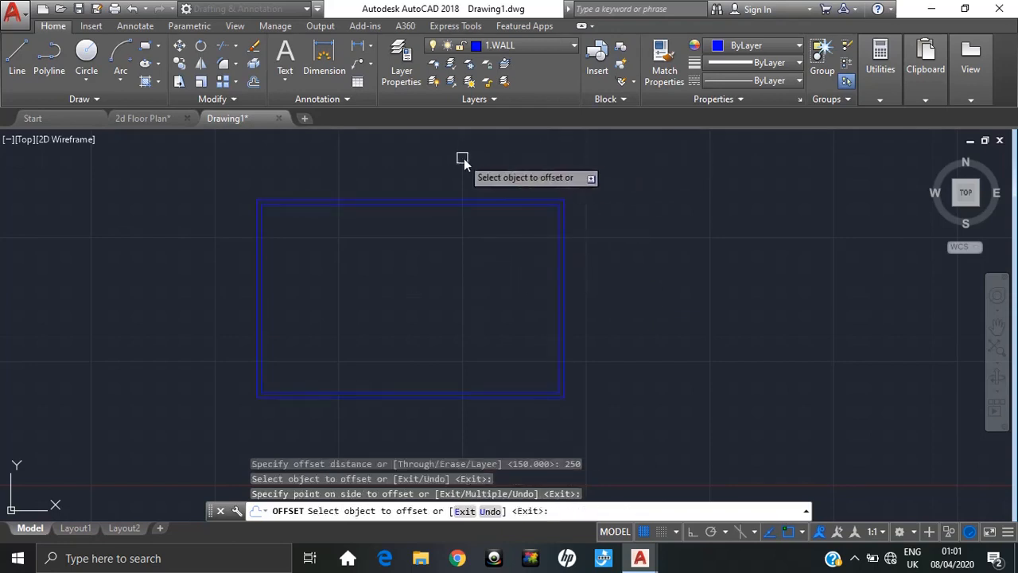
key("Escape")
key("Escape")
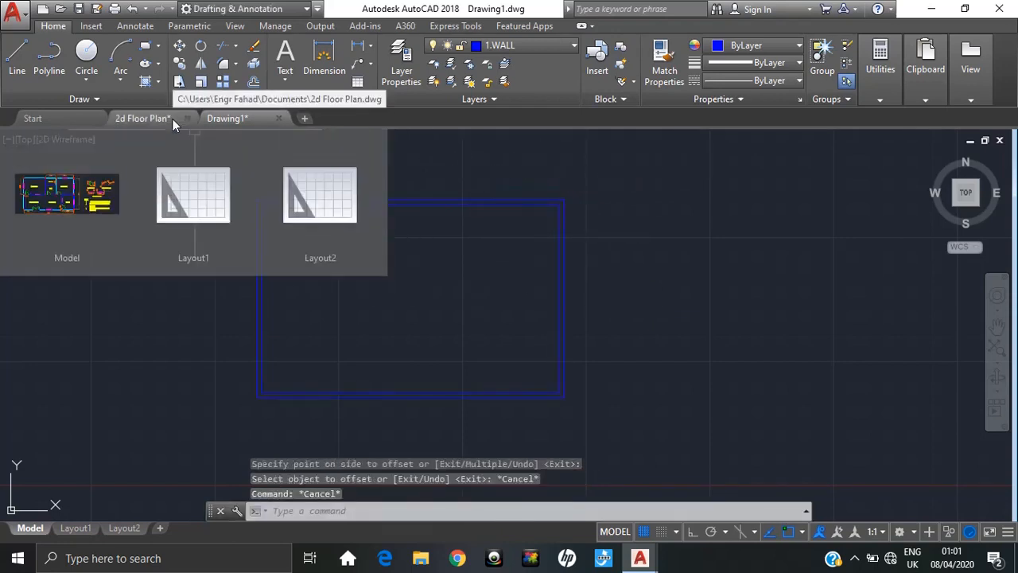
- In Drawing1, draw a vertical line from the inner top wall edge, 5150 mm left of its right corner, down to the inner bottom edge
left_click(171, 119)
scroll(612, 238, "down", 6)
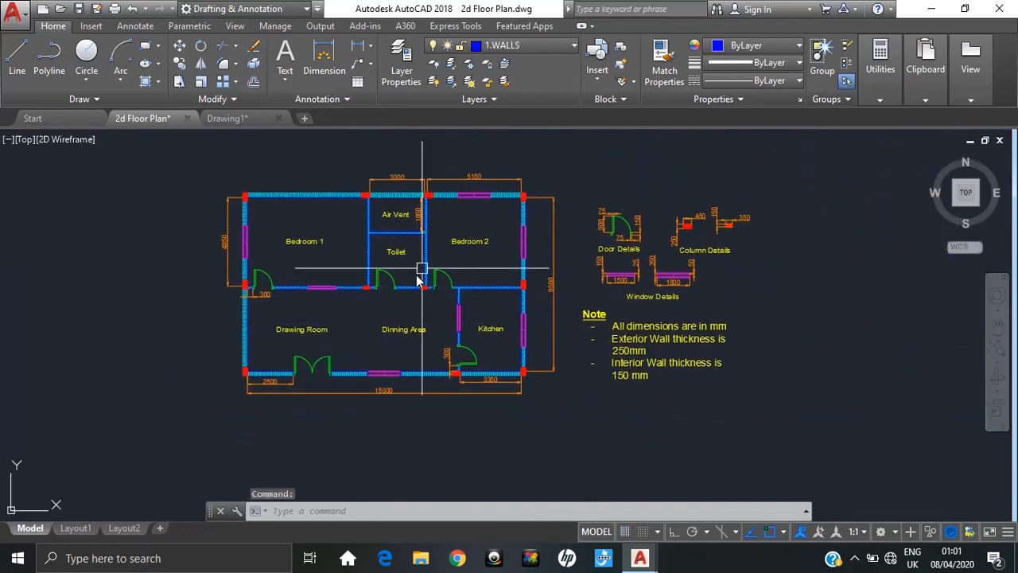
scroll(416, 277, "up", 3)
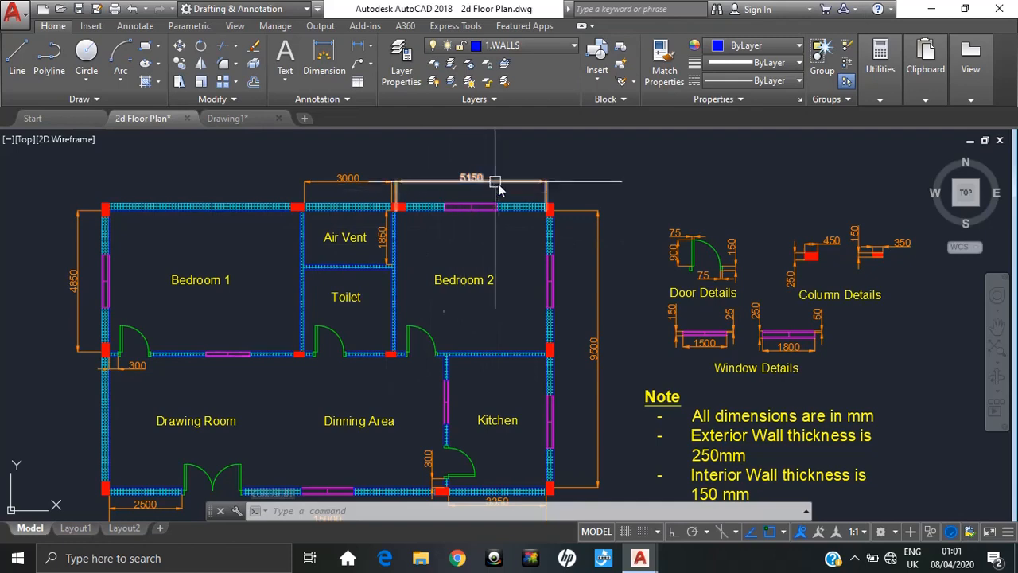
scroll(390, 205, "up", 2)
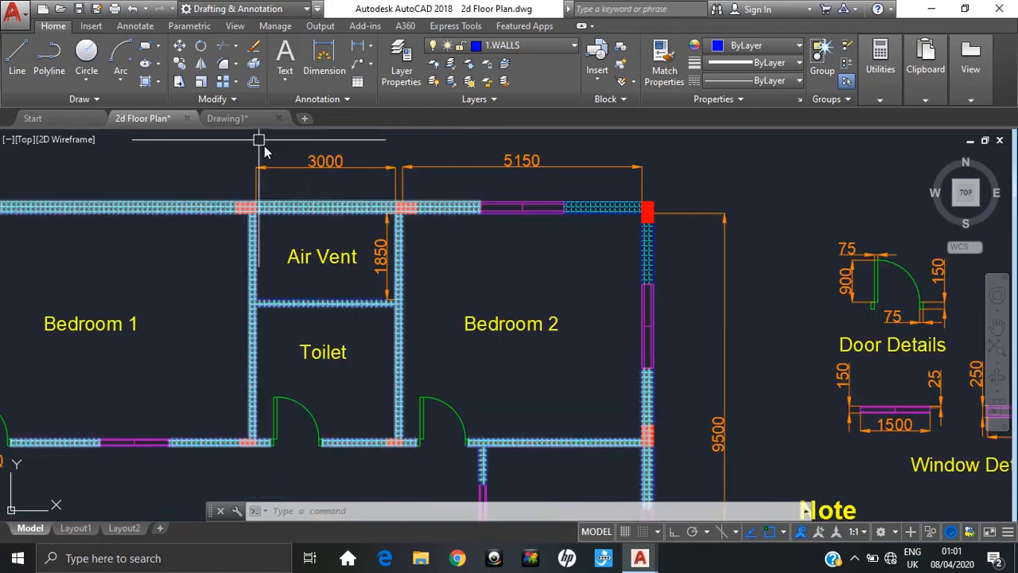
left_click(241, 121)
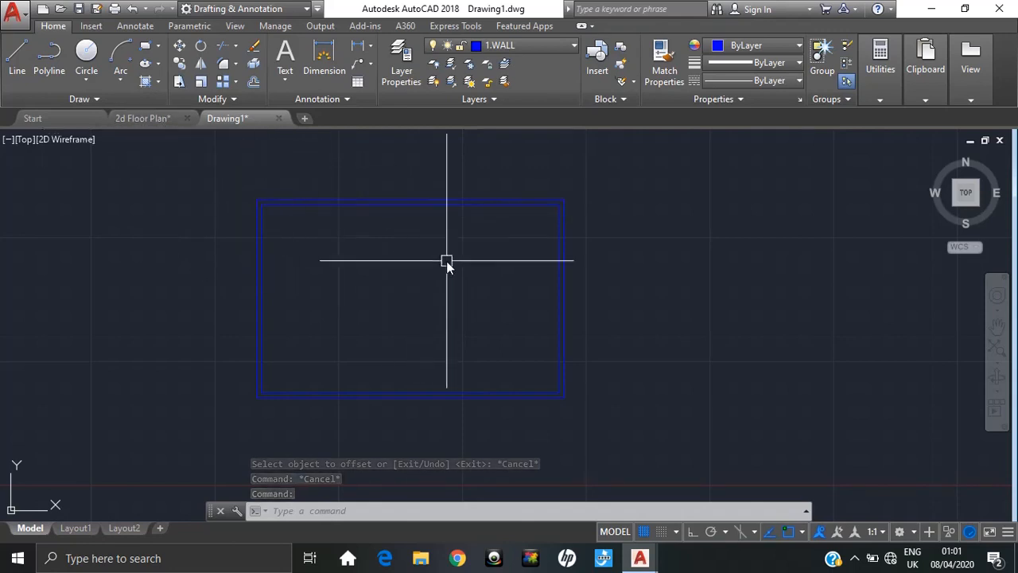
left_click(18, 56)
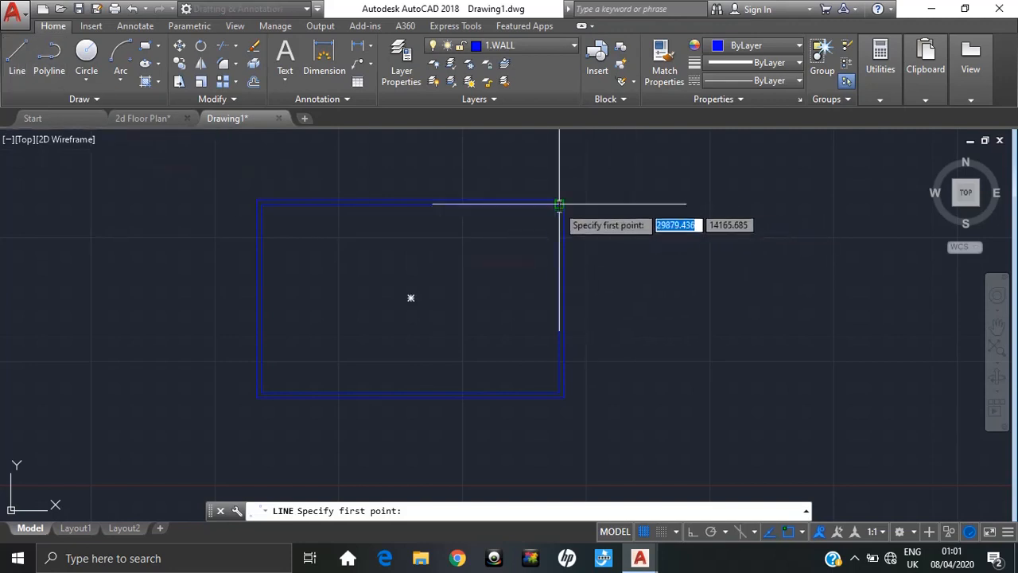
scroll(559, 205, "up", 4)
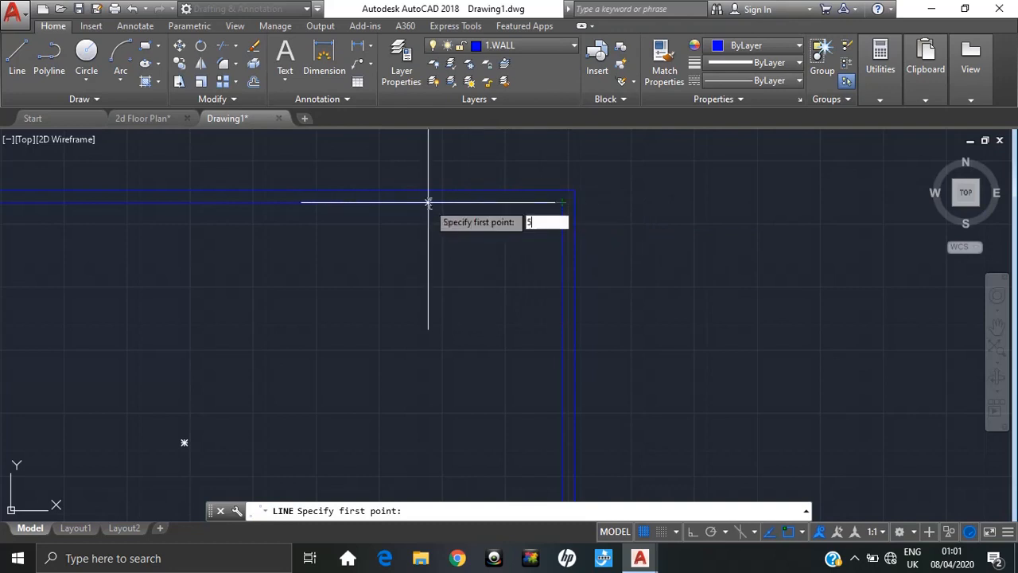
type("0")
key("Return")
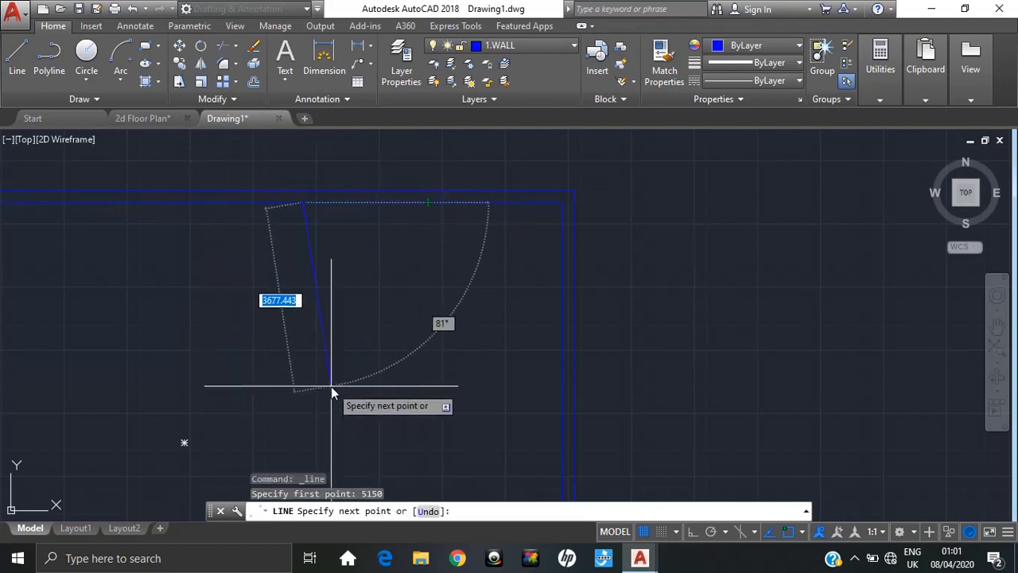
middle_click_drag(332, 398, 343, 135)
scroll(343, 133, "down", 2)
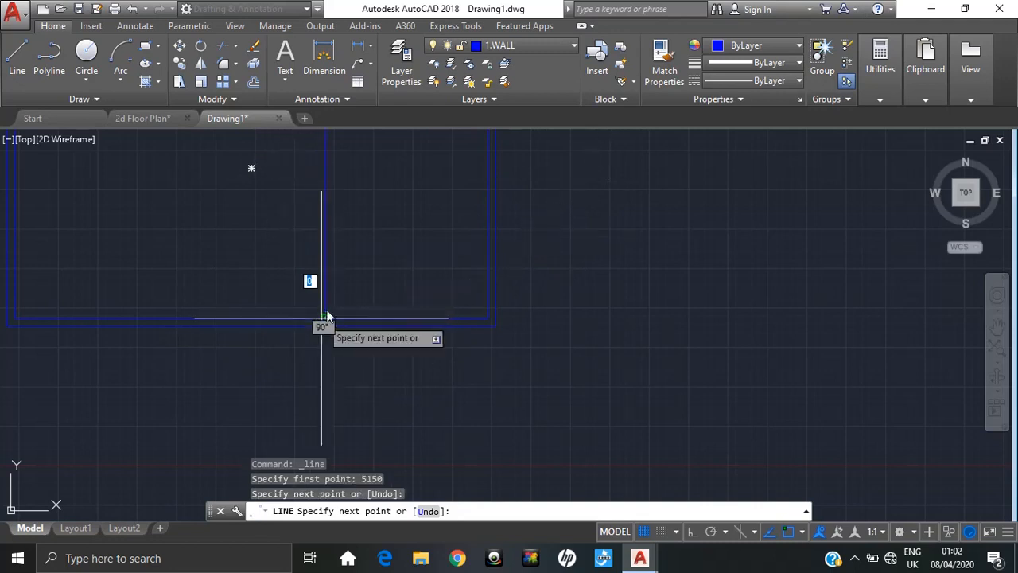
key("Escape")
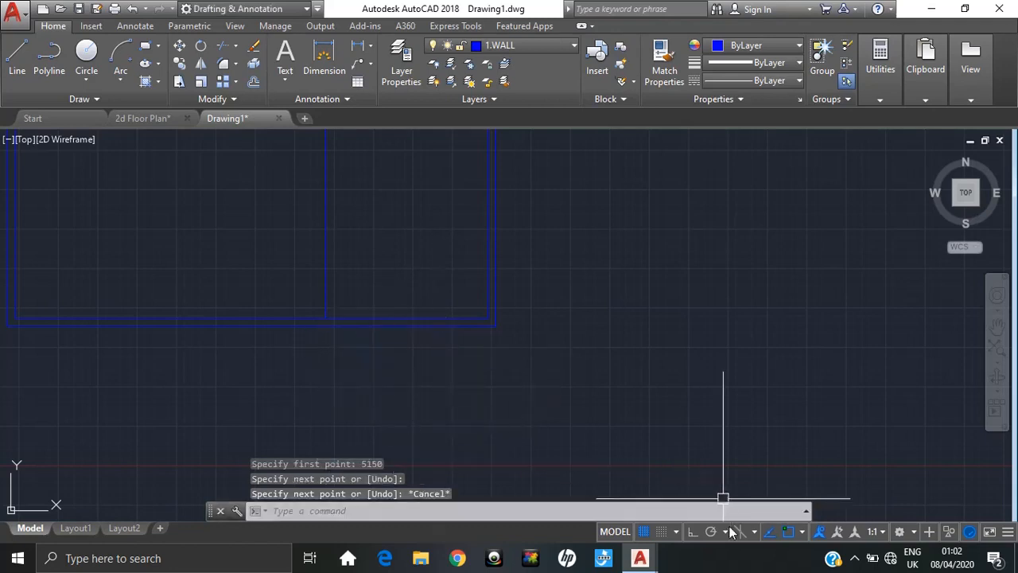
- Turn on Ortho mode and offset the vertical partition line 150 mm to the left to form the interior wall
left_click(692, 532)
scroll(652, 379, "down", 1)
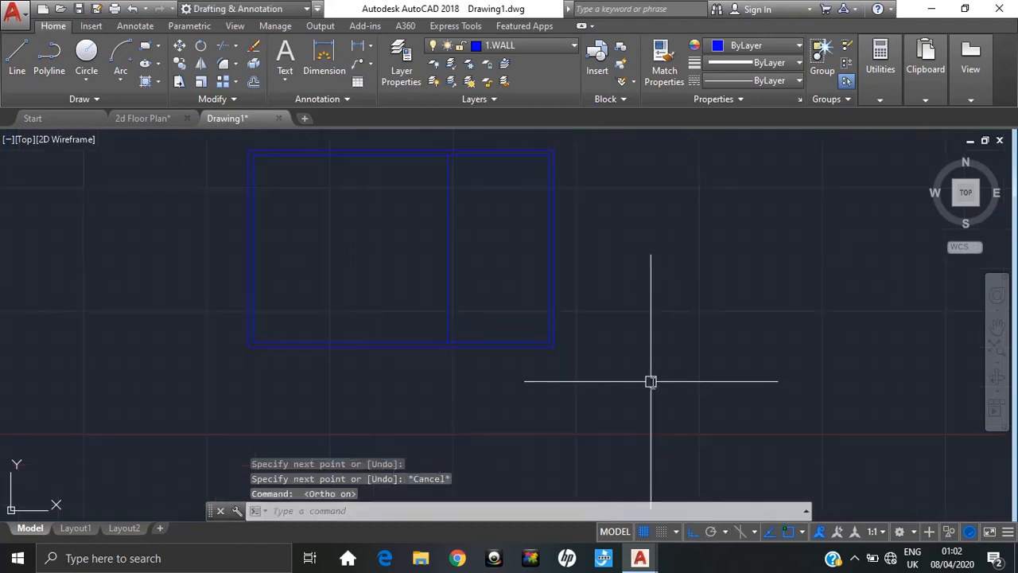
scroll(455, 284, "down", 1)
middle_click_drag(455, 283, 470, 348)
scroll(469, 321, "up", 3)
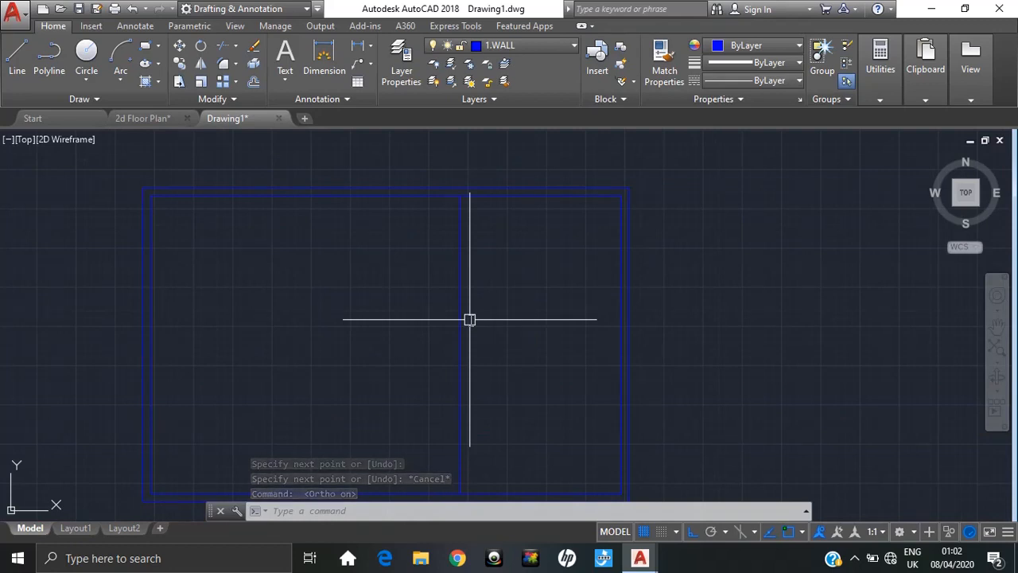
type("o")
key("Return")
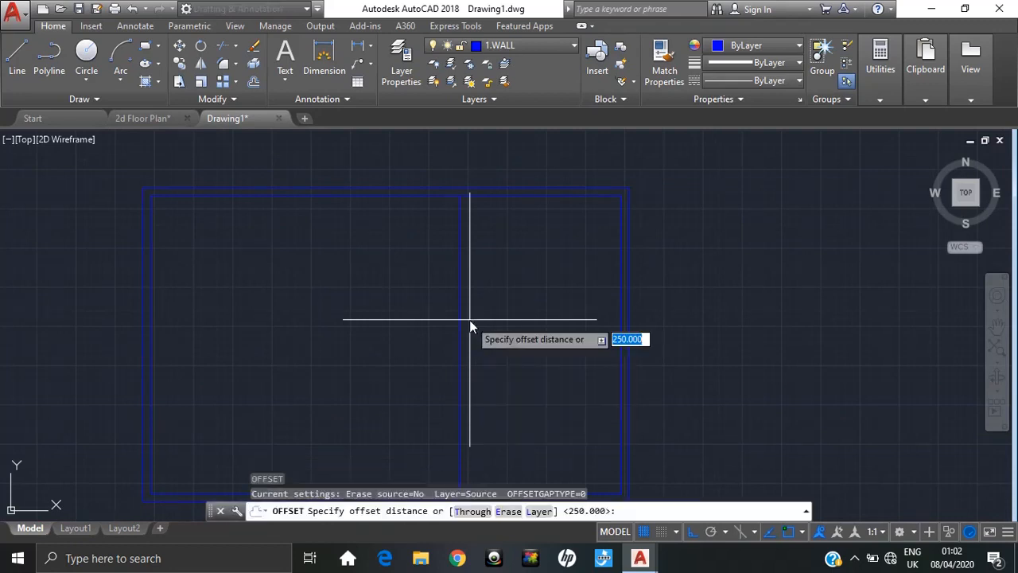
type("150")
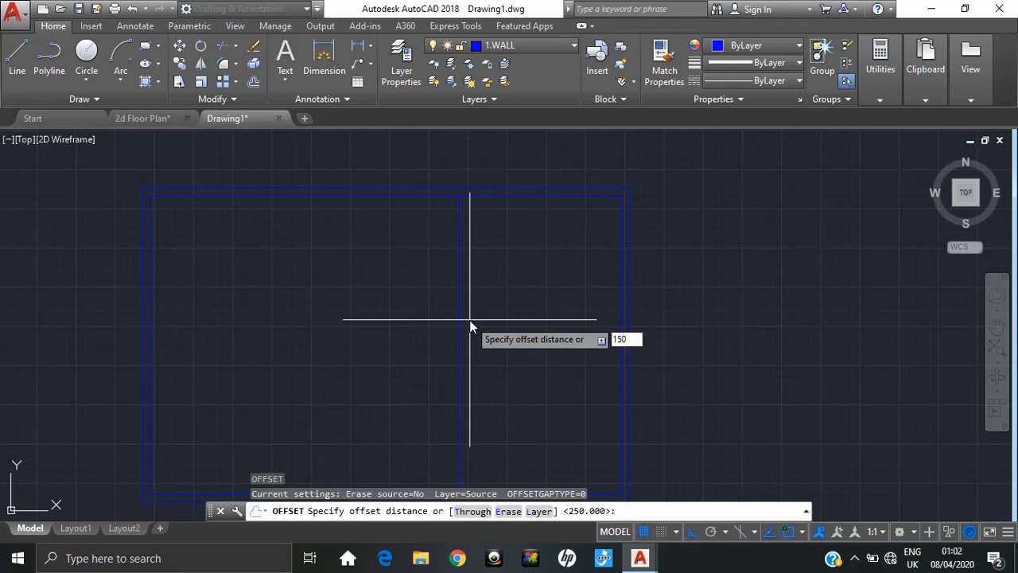
key("Return")
left_click(462, 309)
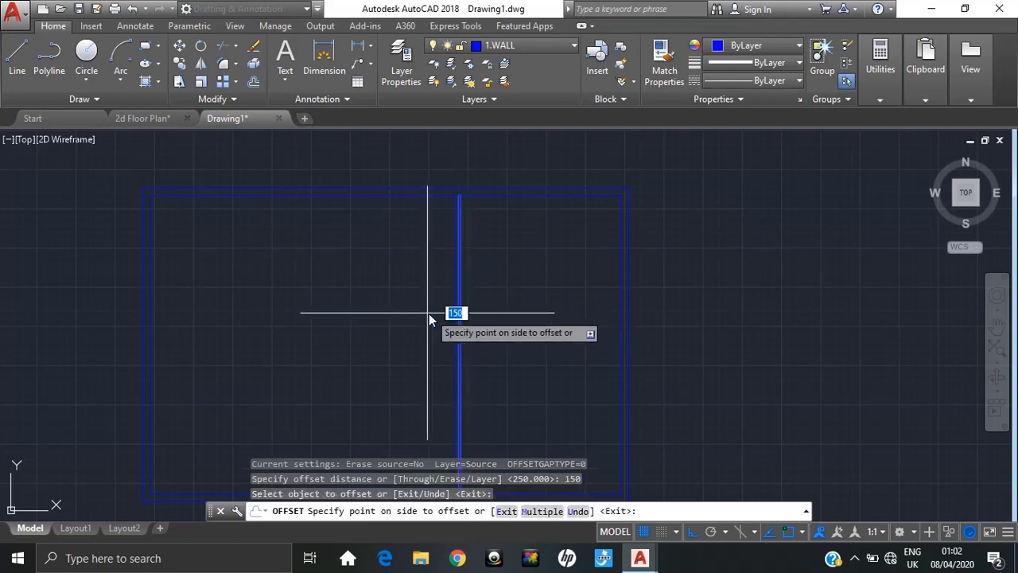
left_click(429, 313)
mouse_move(357, 331)
middle_mouse_down()
mouse_move(415, 288)
mouse_move(349, 294)
middle_mouse_up()
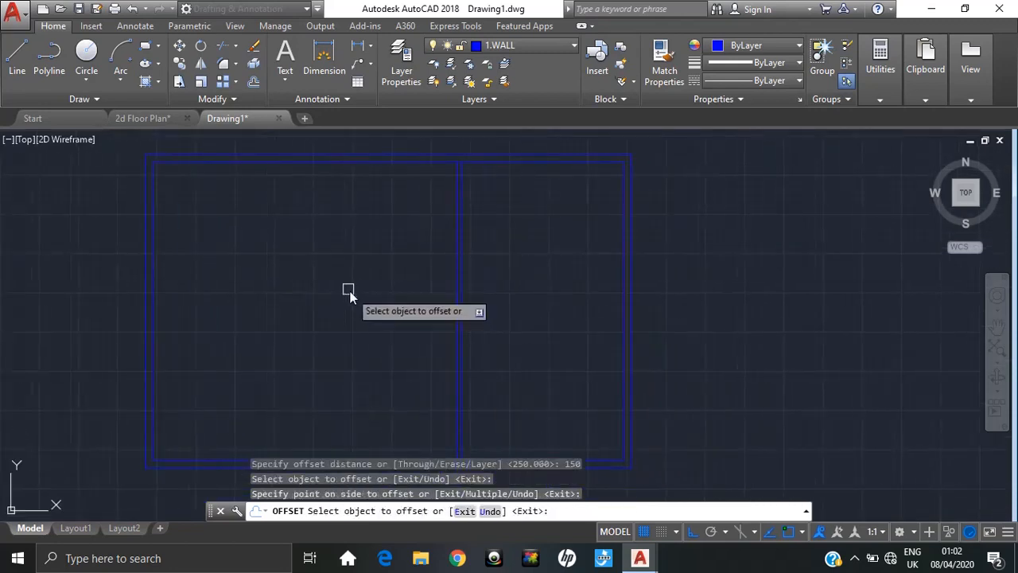
- Check the Air Vent width in the 2d Floor Plan and, in Drawing1, offset the partition's left line 3000 mm to the left
left_click(130, 120)
scroll(337, 274, "down", 2)
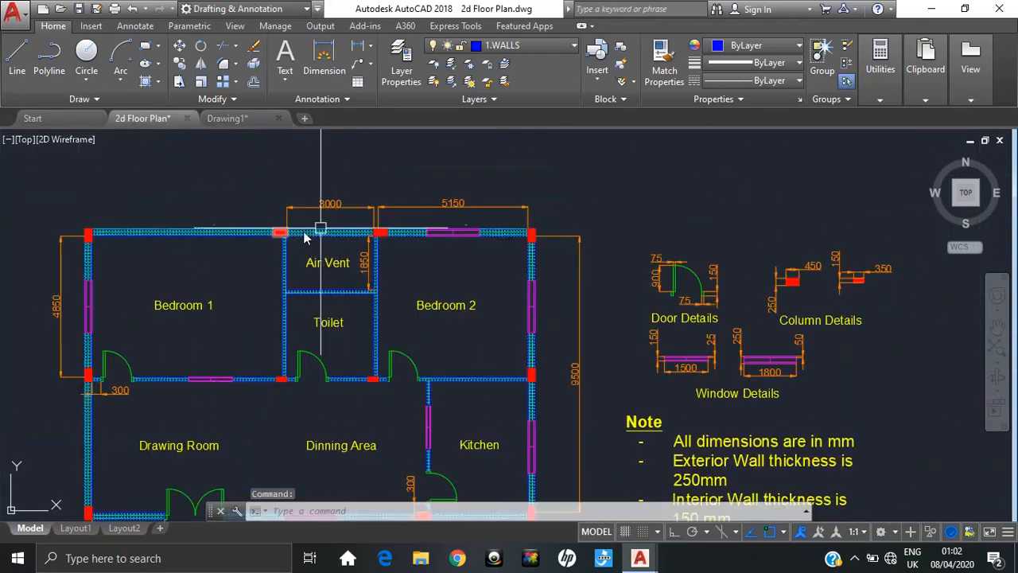
left_click(226, 119)
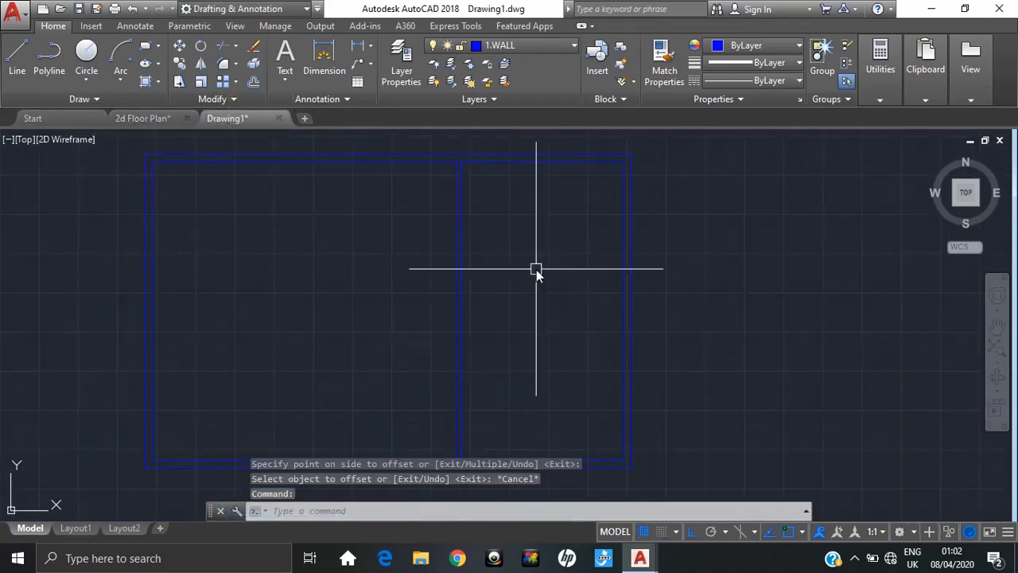
type("o")
key("Return")
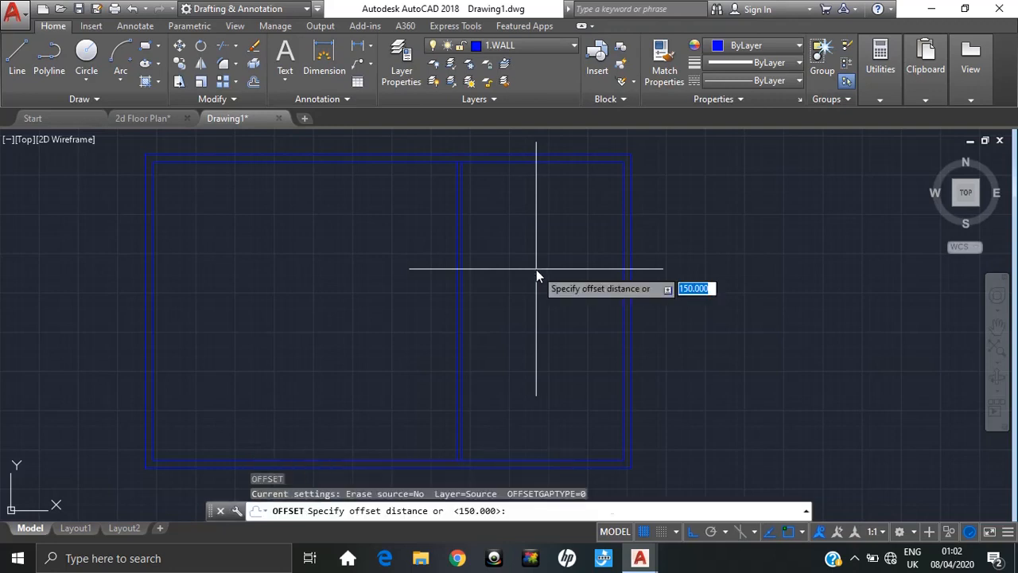
type("9")
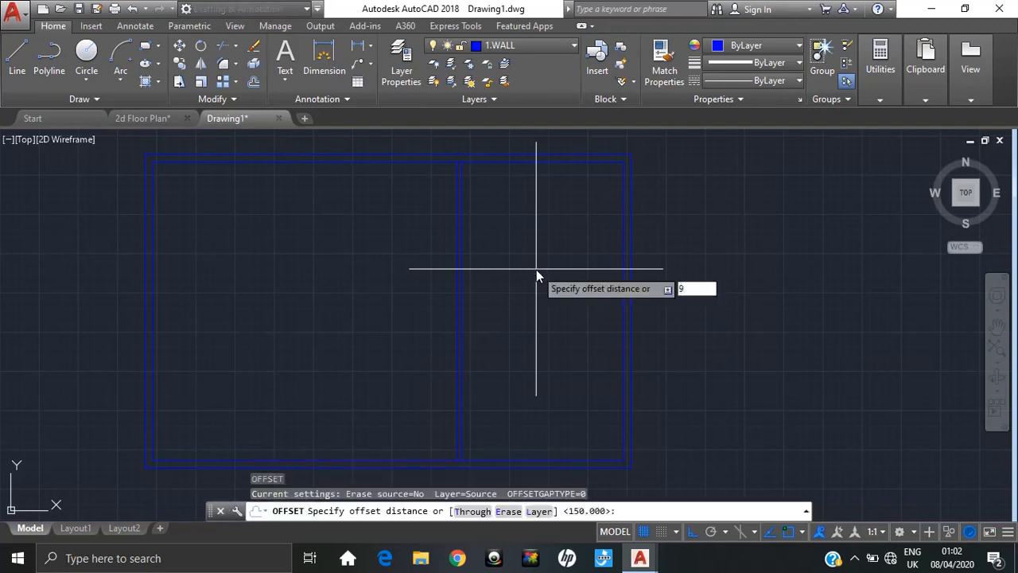
key("BackSpace")
type("3000")
key("Return")
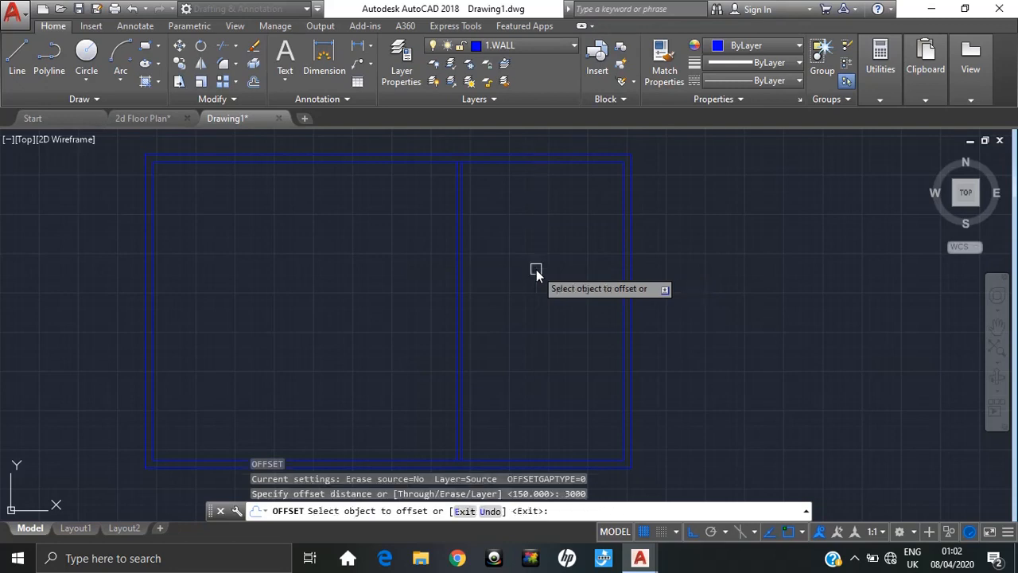
left_click(455, 248)
left_click(362, 249)
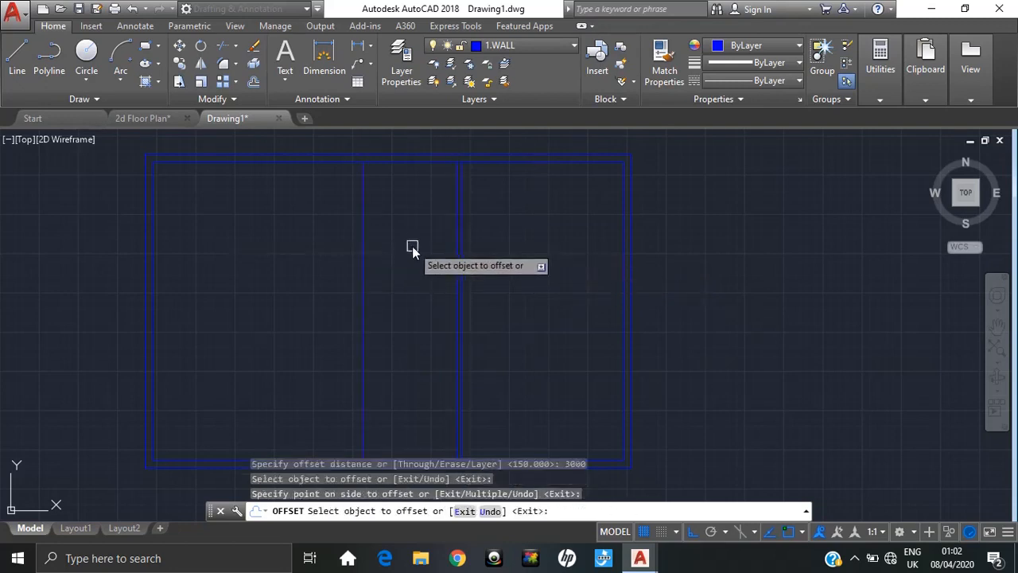
- Offset the new vertical line 150 mm to the left to form the second interior partition wall
key("Return")
key("Return")
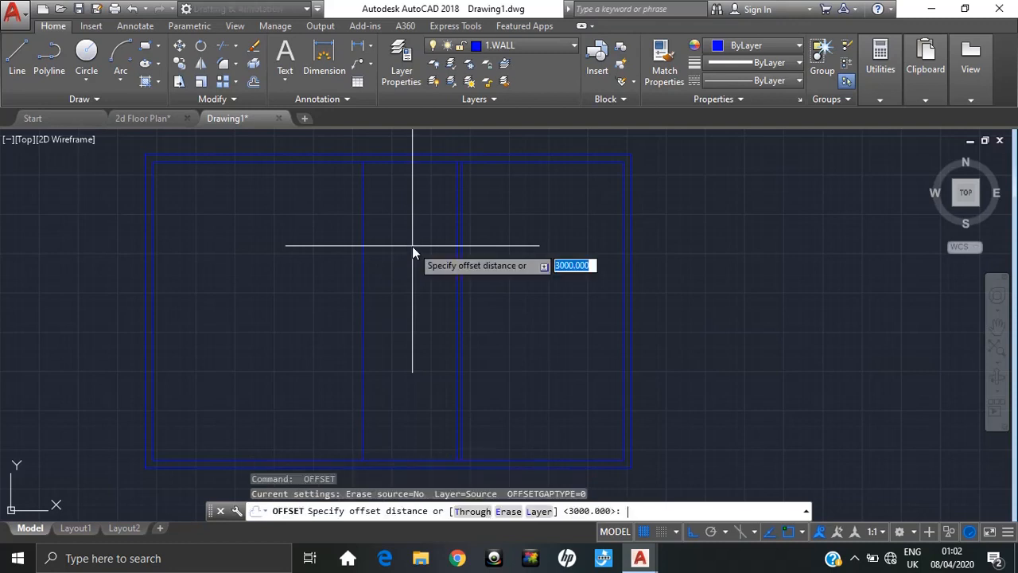
type("150")
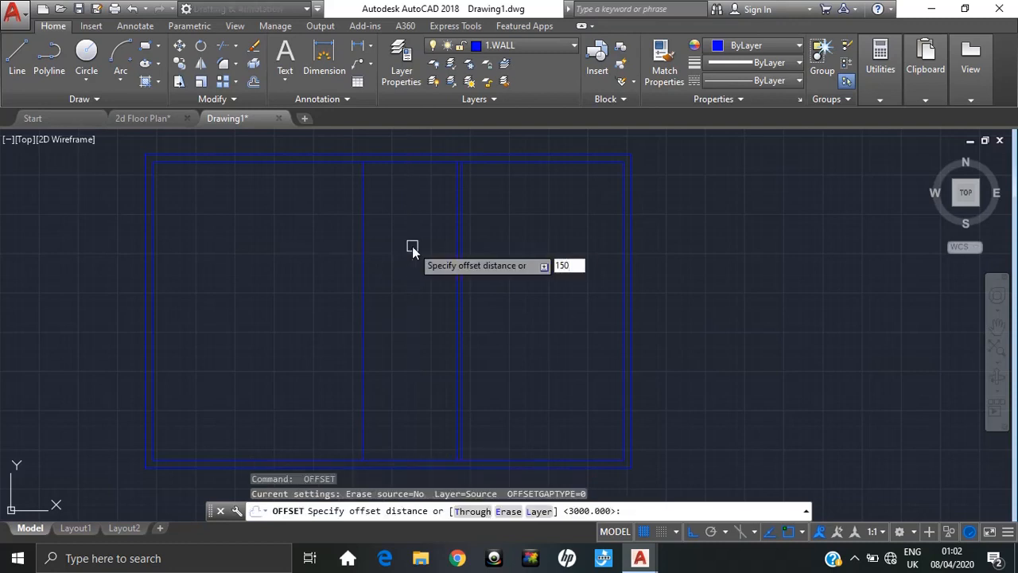
key("Return")
left_click(364, 249)
left_click(340, 350)
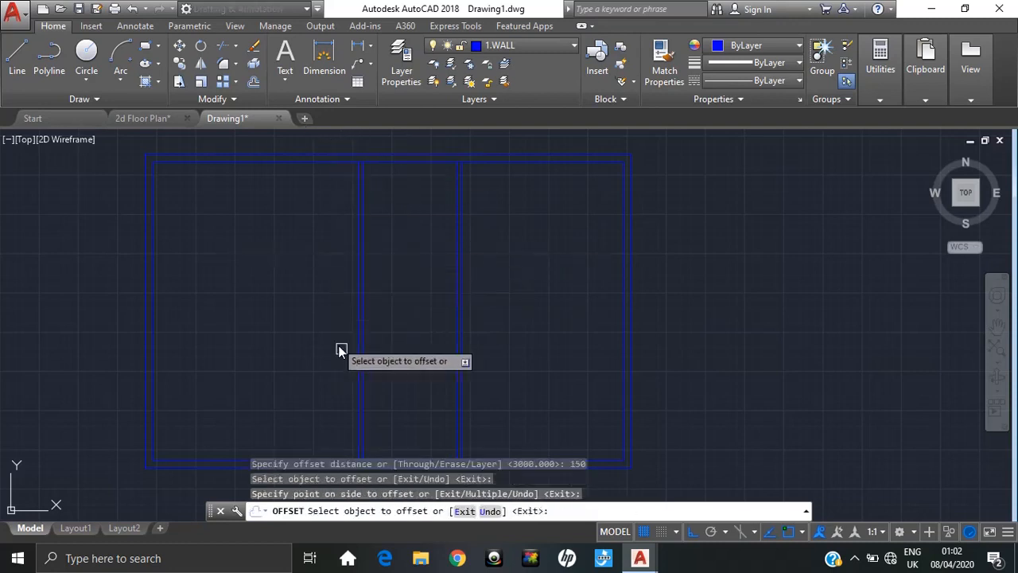
key("Escape")
key("Escape")
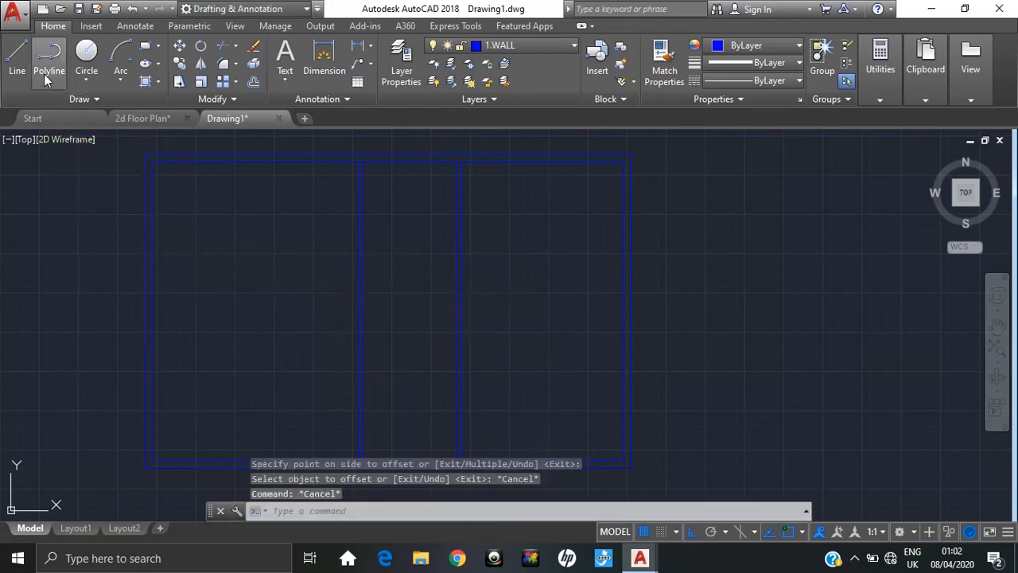
- Examine the Bedroom 1 depth dimension in the 2d Floor Plan reference drawing and return to Drawing1
left_click(143, 117)
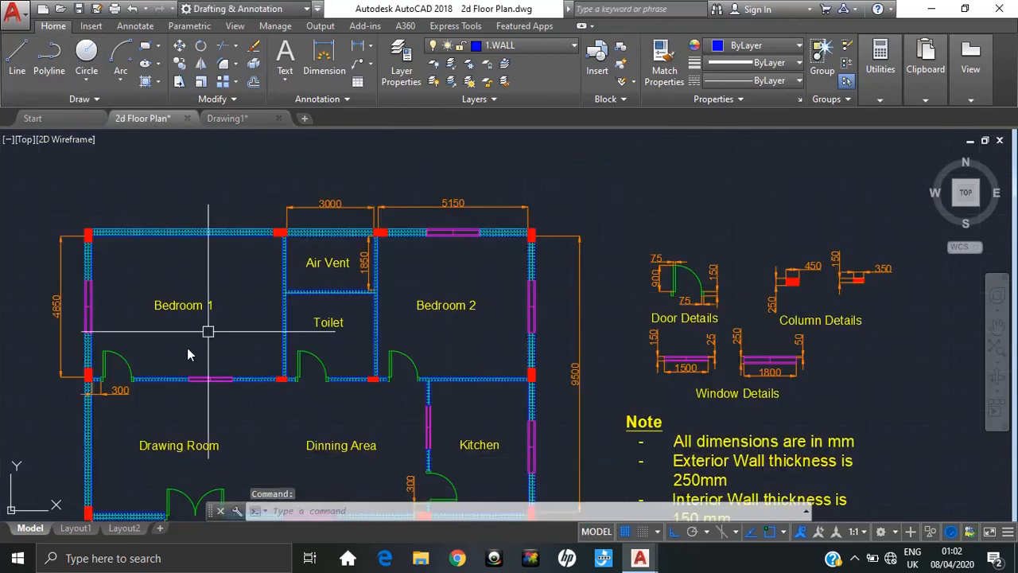
middle_click_drag(209, 334, 245, 284)
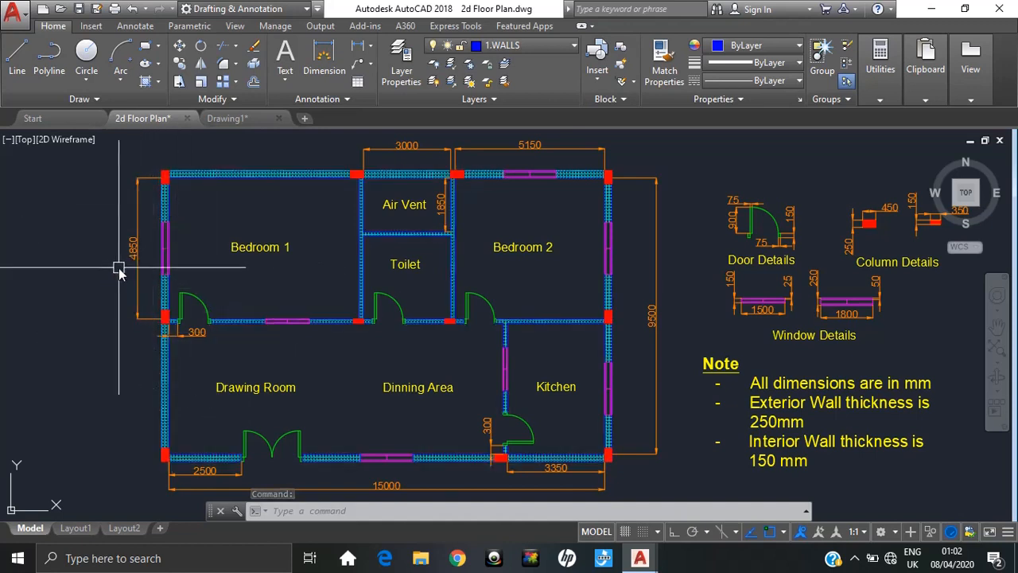
left_click(227, 118)
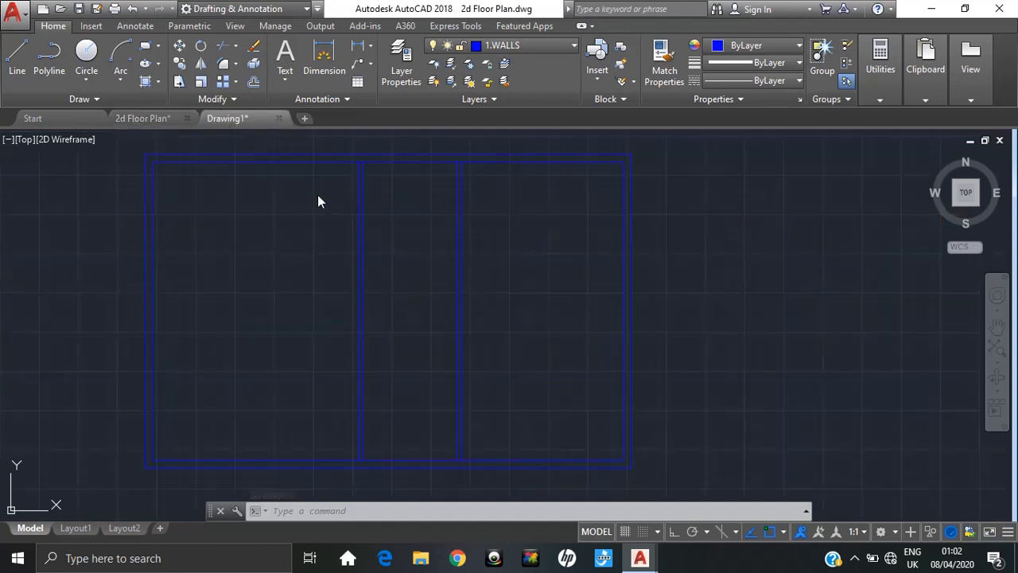
key("Escape")
key("Escape")
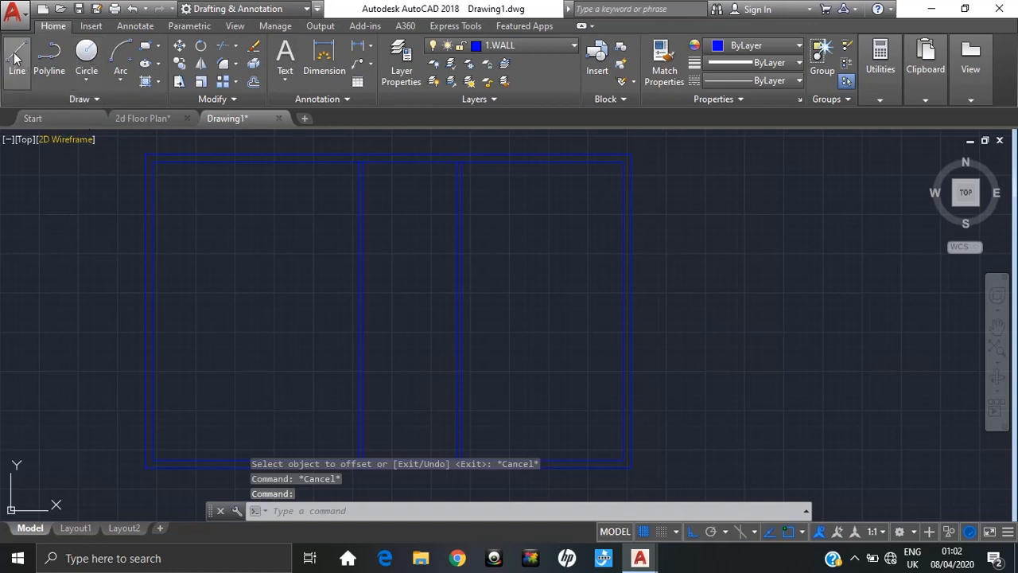
left_click(204, 164)
key("Escape")
key("Escape")
key("Escape")
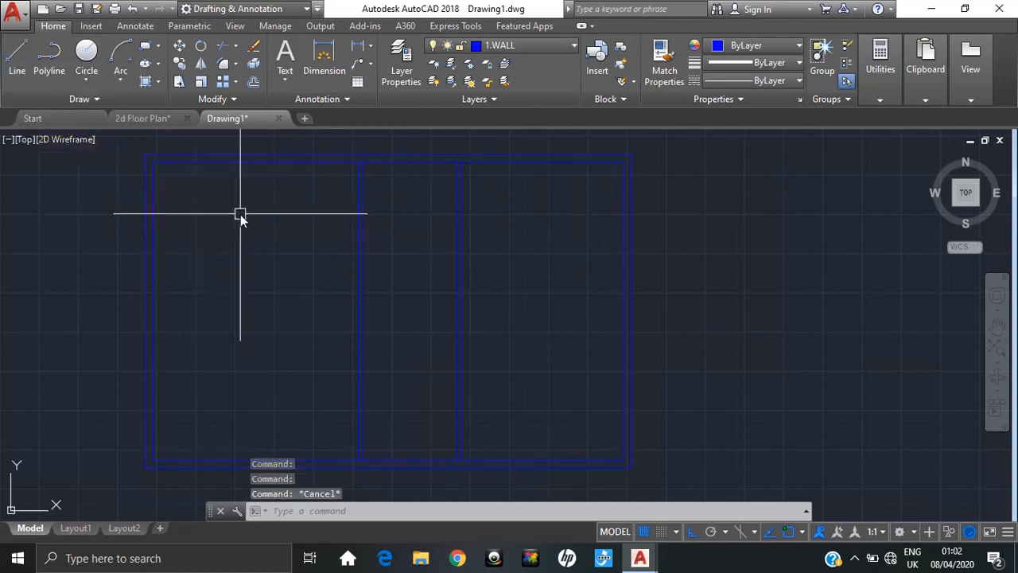
left_click(208, 166)
key("Escape")
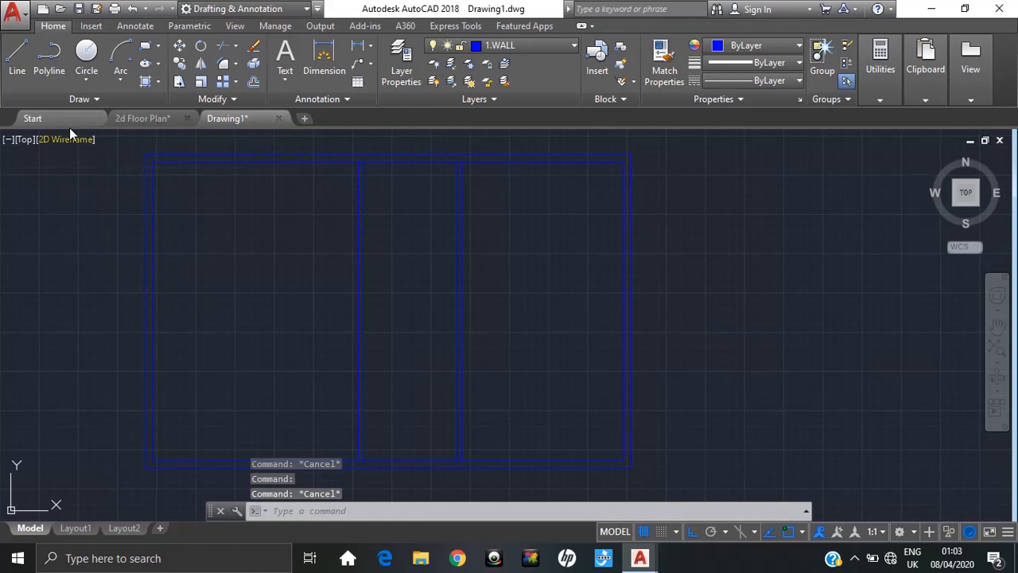
left_click(17, 59)
left_click(153, 165)
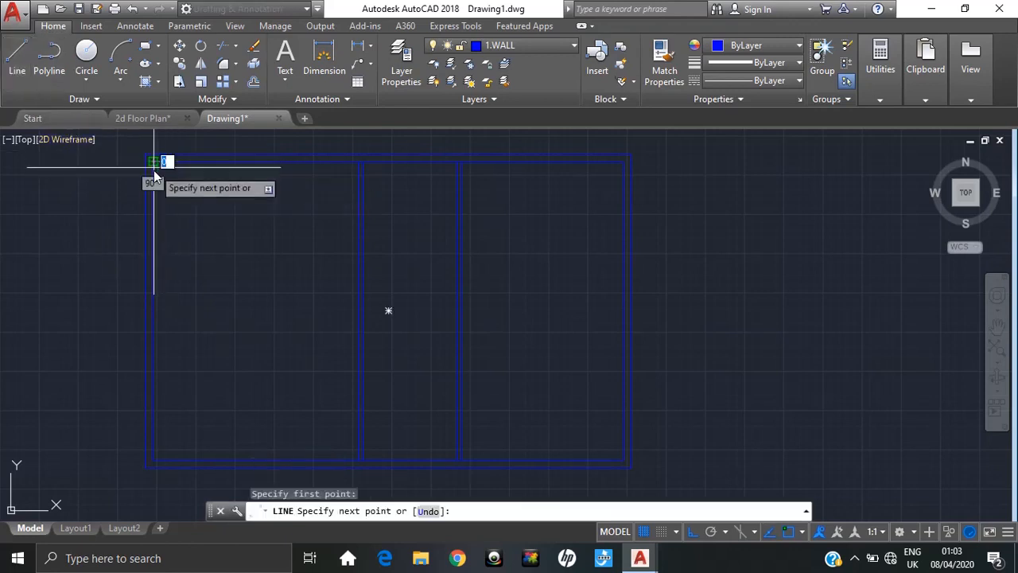
key("Escape")
left_click(18, 60)
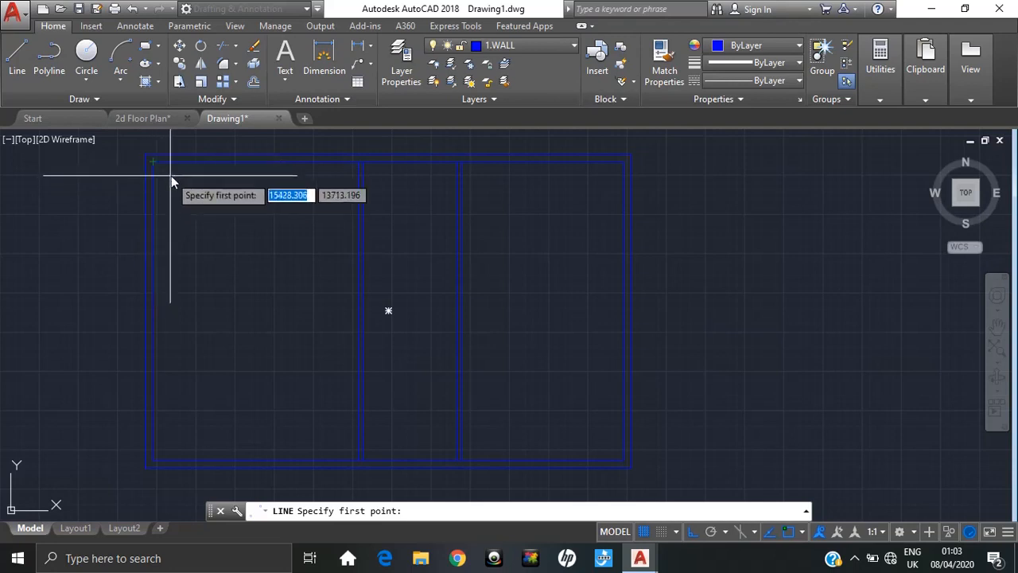
key("Escape")
key("Escape")
- Recheck the 2d Floor Plan and, in Drawing1, draw a horizontal line 4850 mm below the inner top-left corner, across to the inner right wall edge
left_click(159, 119)
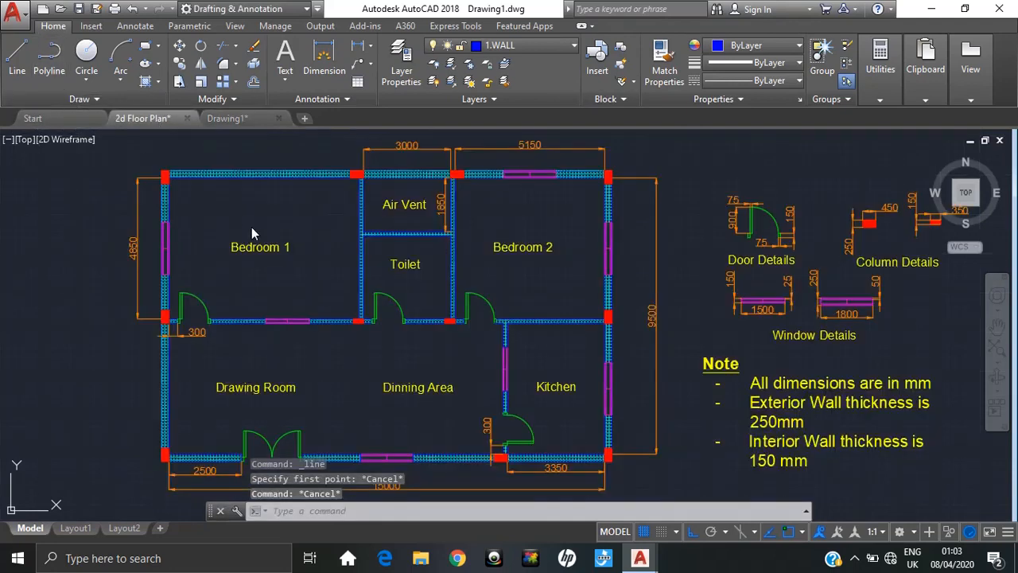
left_click(225, 119)
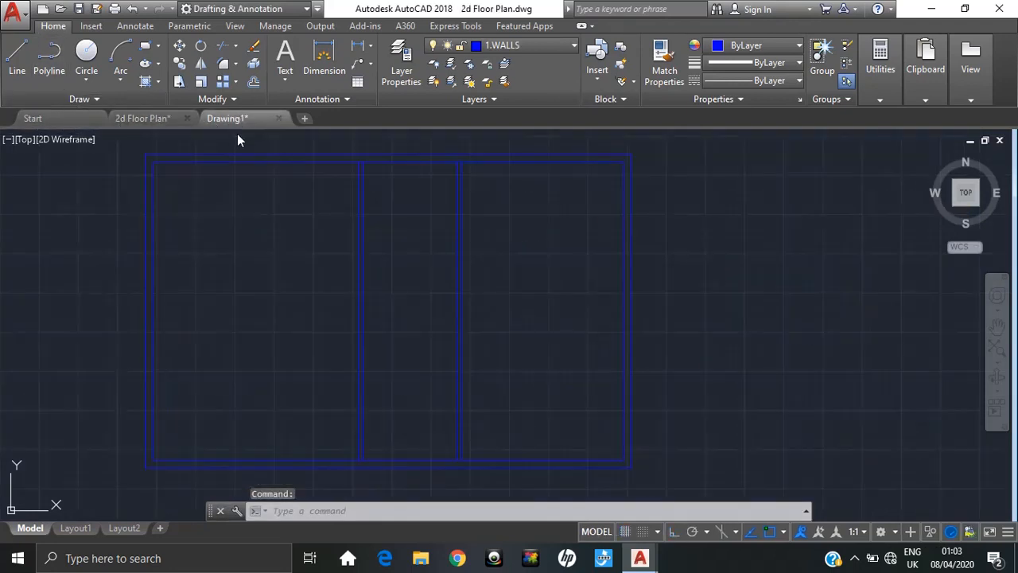
left_click(17, 62)
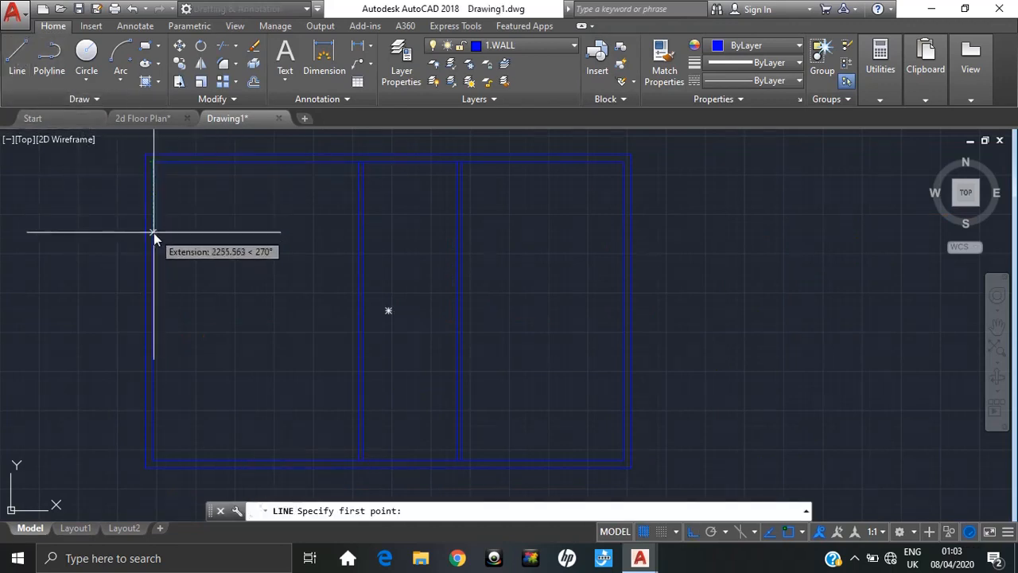
type("4850")
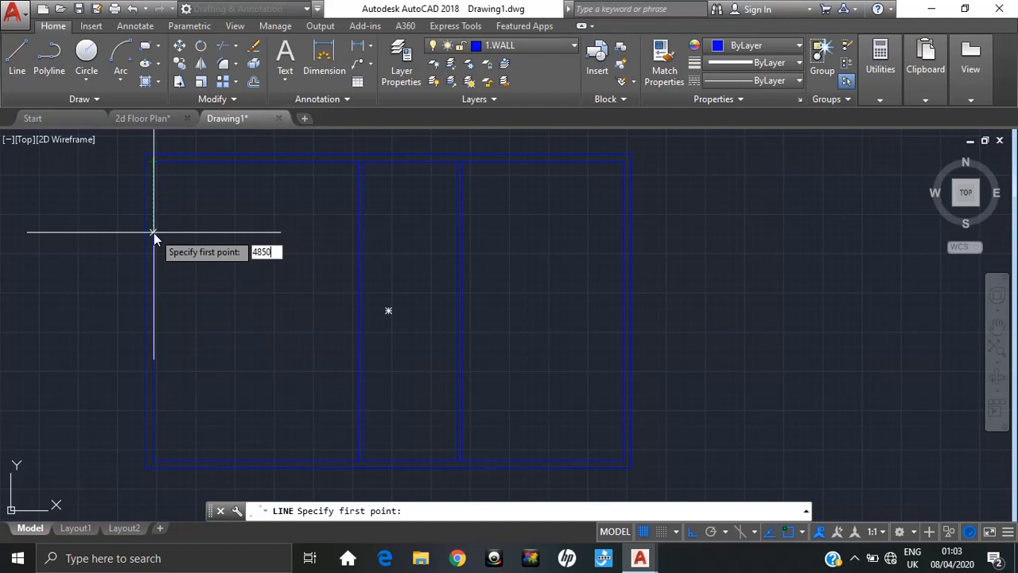
key("Return")
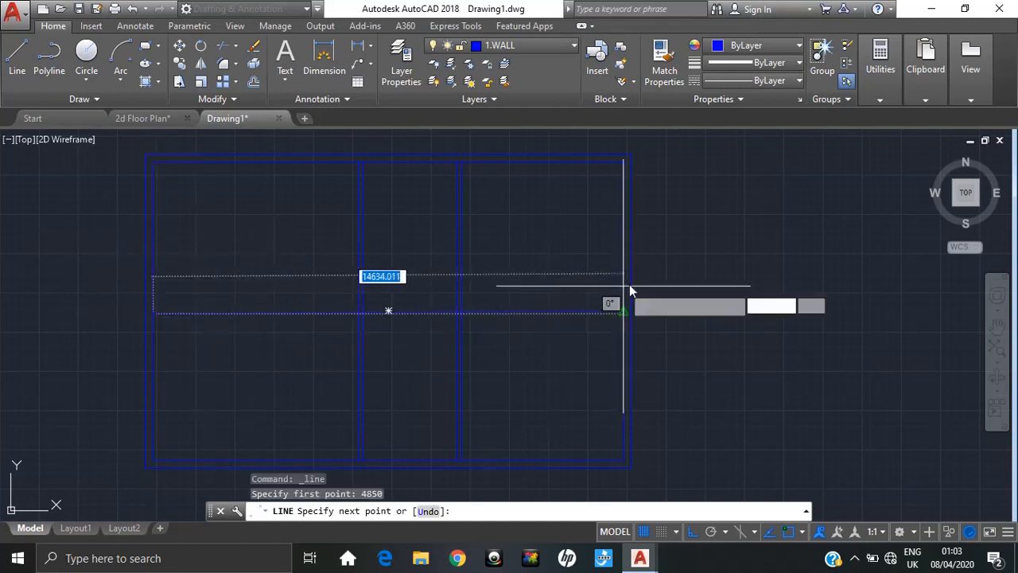
scroll(598, 312, "up", 2)
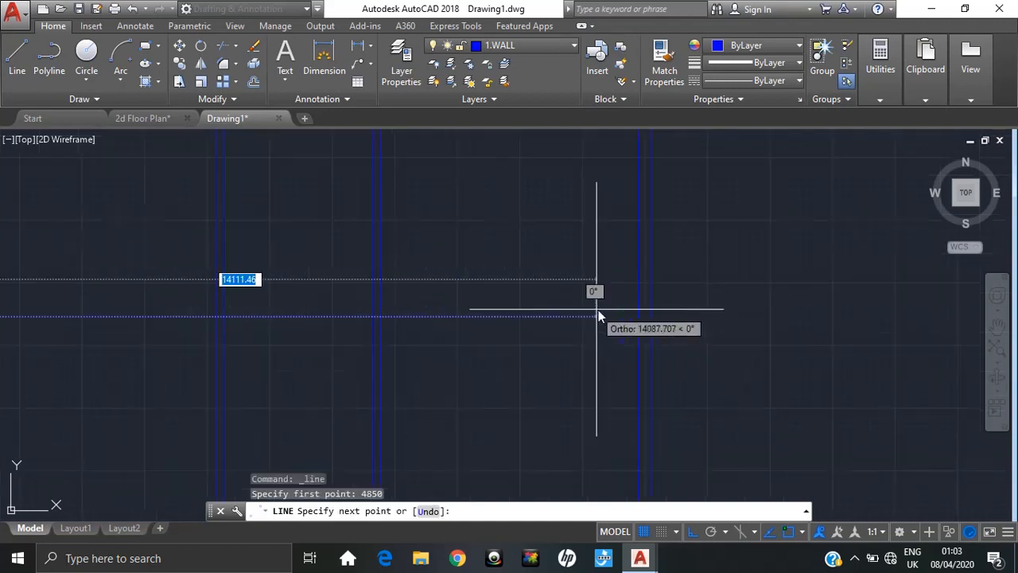
scroll(597, 310, "up", 1)
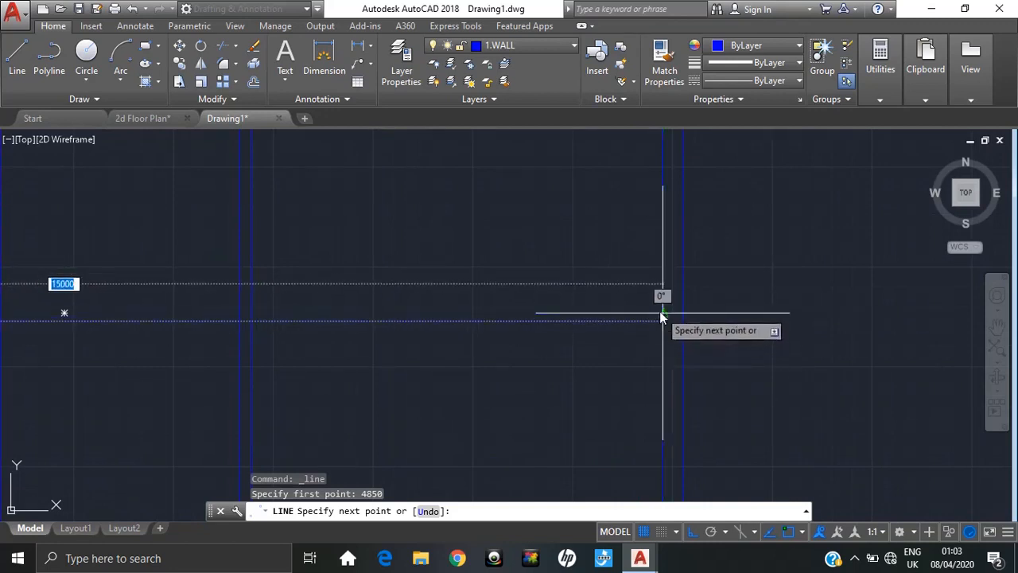
scroll(659, 325, "down", 1)
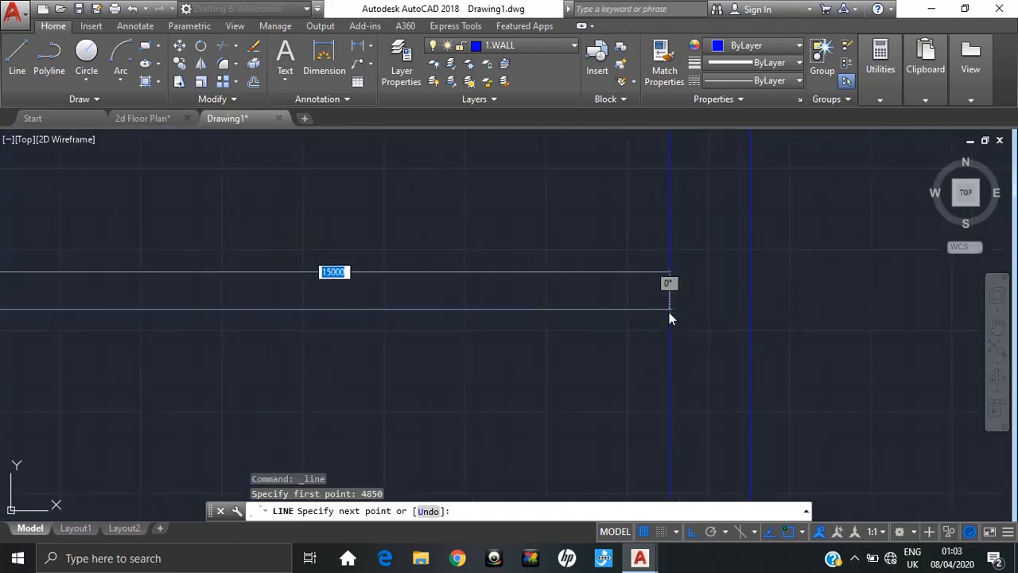
scroll(672, 310, "down", 2)
key("Escape")
key("Escape")
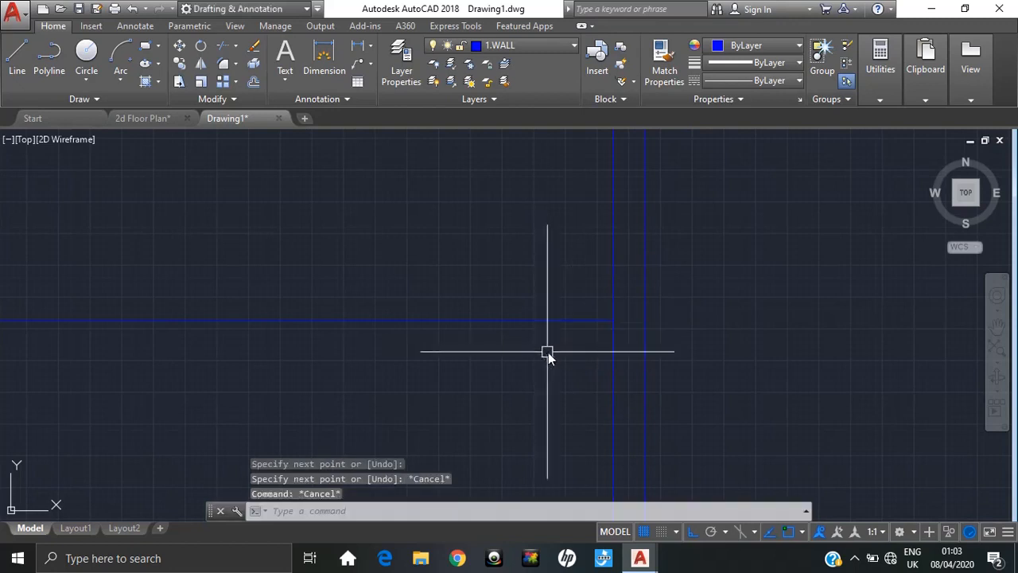
- Offset the horizontal line 150 mm downward to form the interior wall between the upper and lower rooms
scroll(712, 289, "down", 5)
scroll(261, 302, "up", 4)
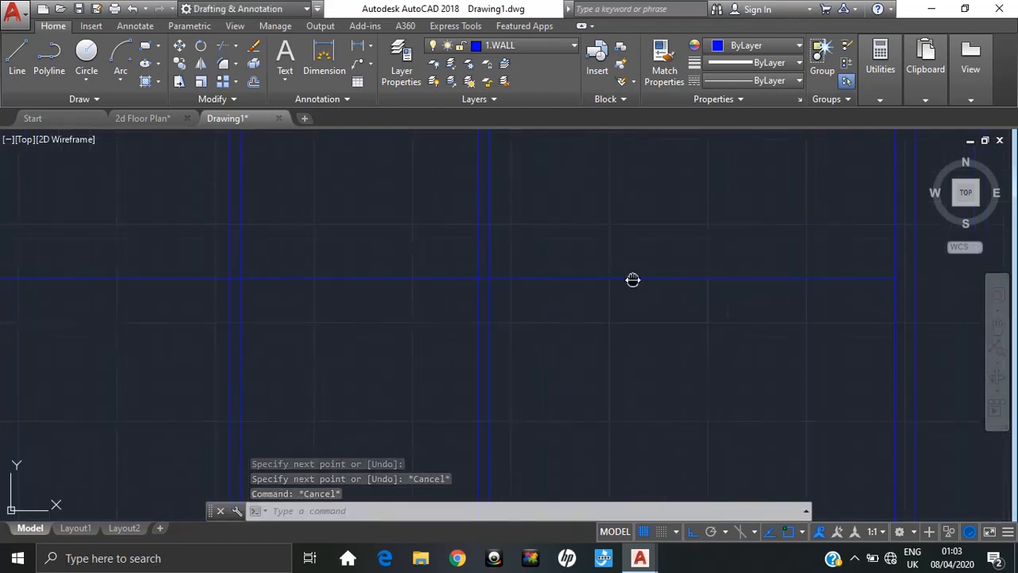
scroll(648, 259, "down", 2)
scroll(827, 259, "up", 4)
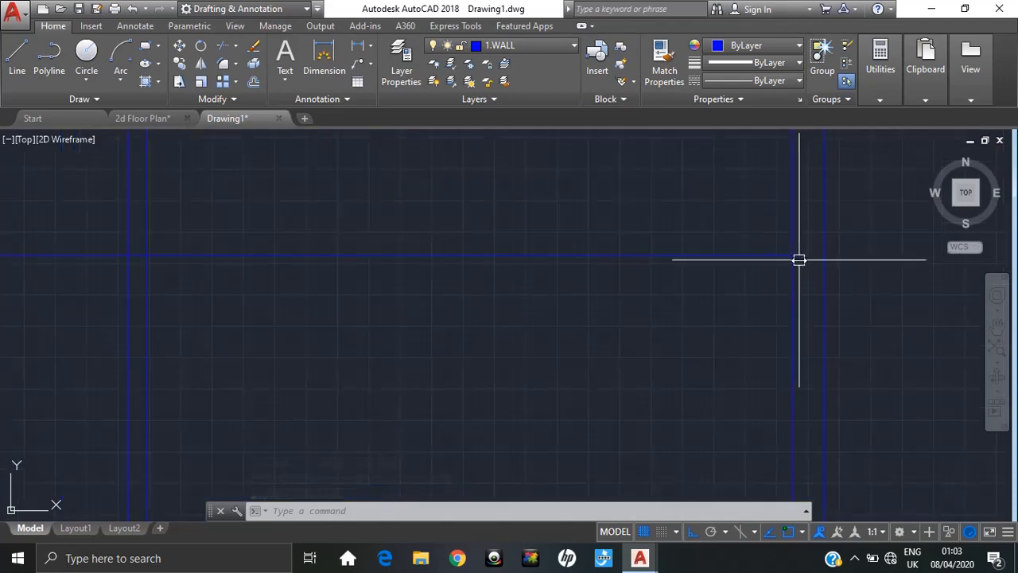
scroll(508, 293, "down", 6)
middle_click_drag(107, 296, 371, 285)
middle_click_drag(471, 276, 319, 286)
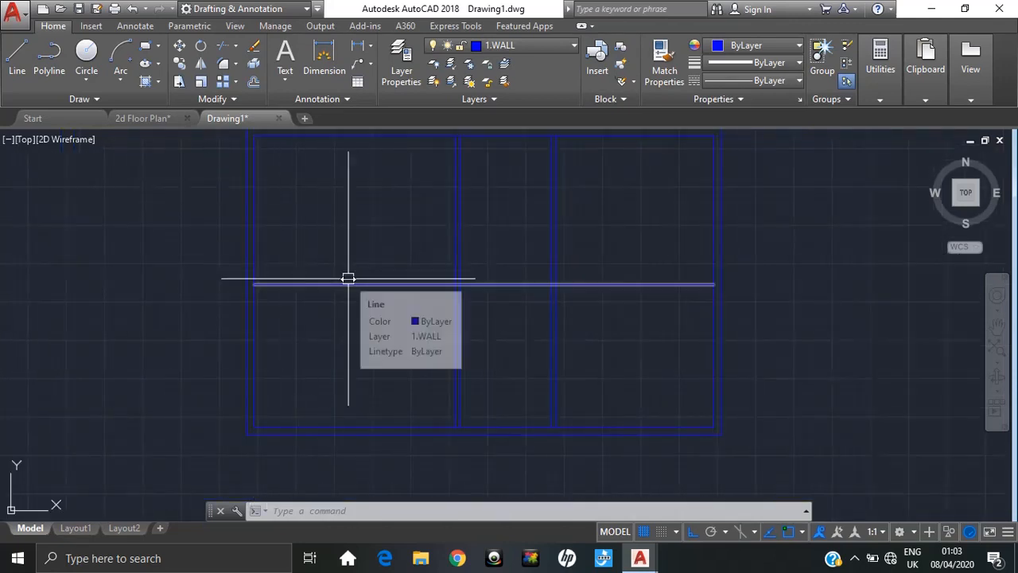
type("o")
key("Return")
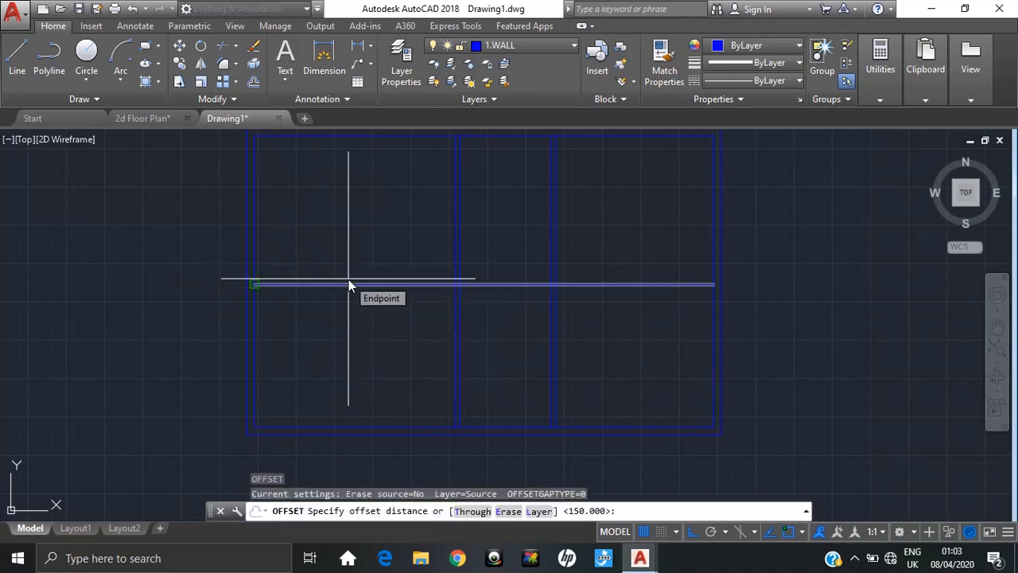
key("Return")
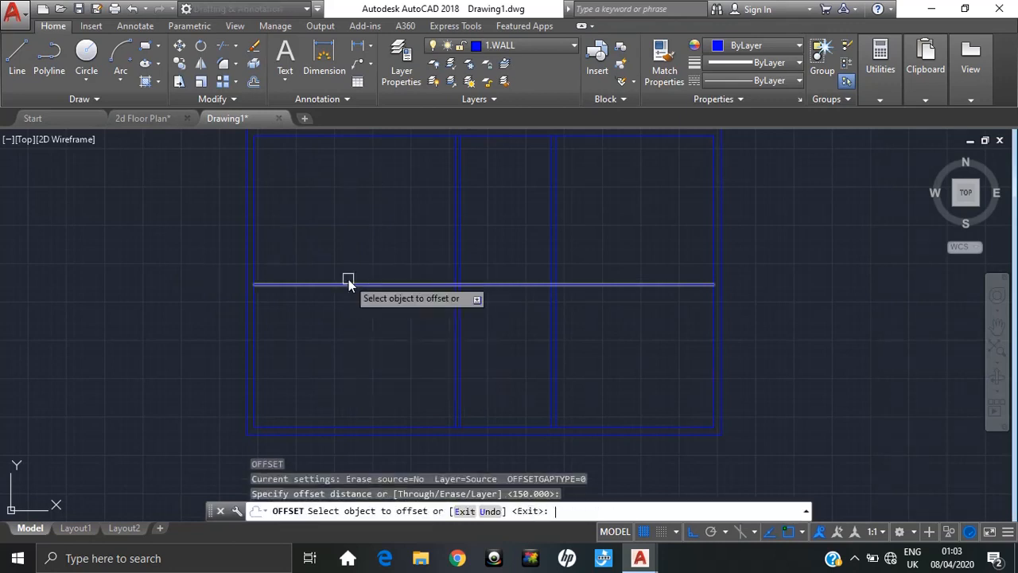
left_click(393, 289)
left_click(385, 316)
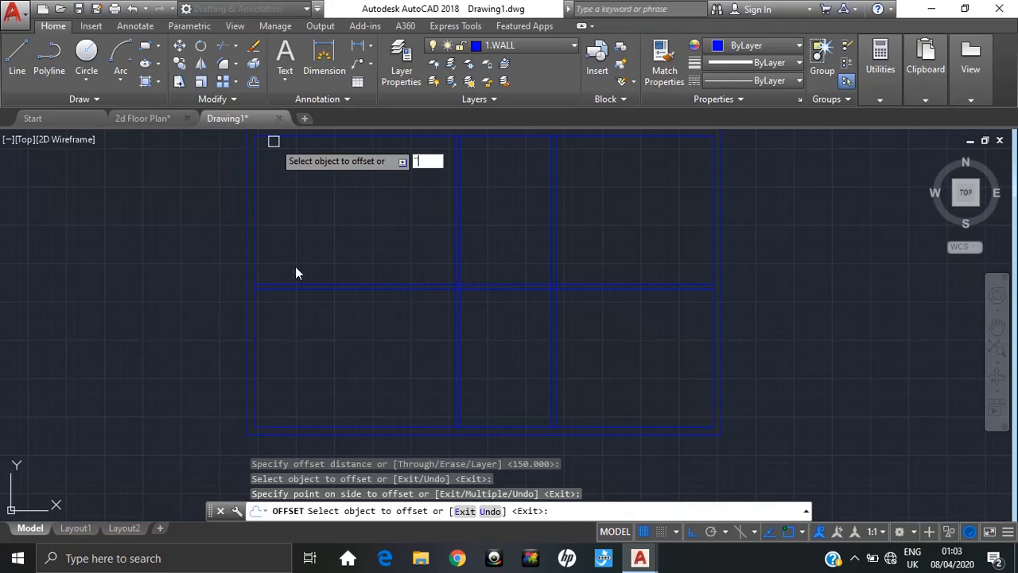
key("Escape")
key("Escape")
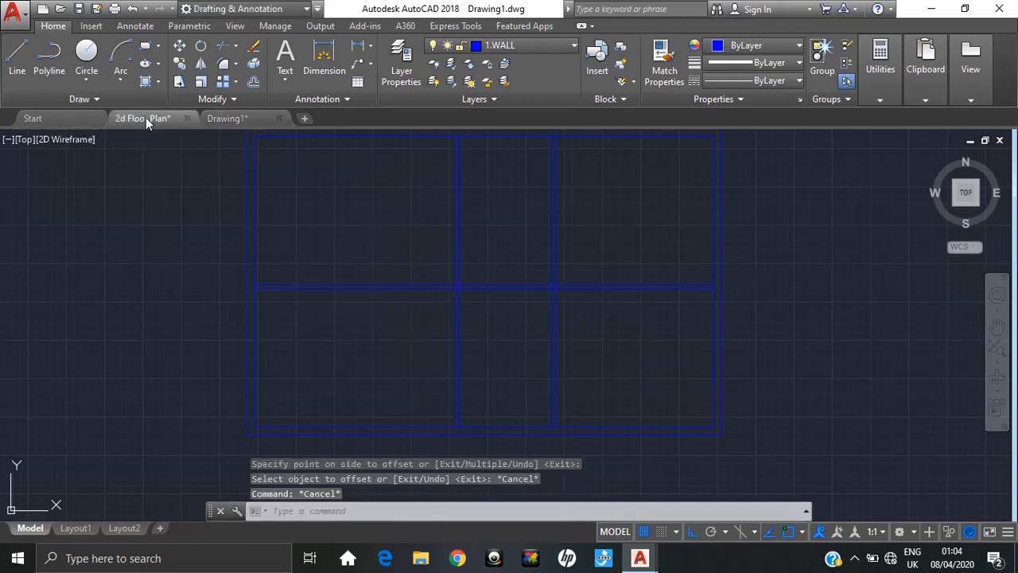
- Check the lower rooms in the 2d Floor Plan and, in Drawing1, trim away the two partitions' lines below the horizontal interior wall
left_click(144, 117)
scroll(213, 232, "up", 3)
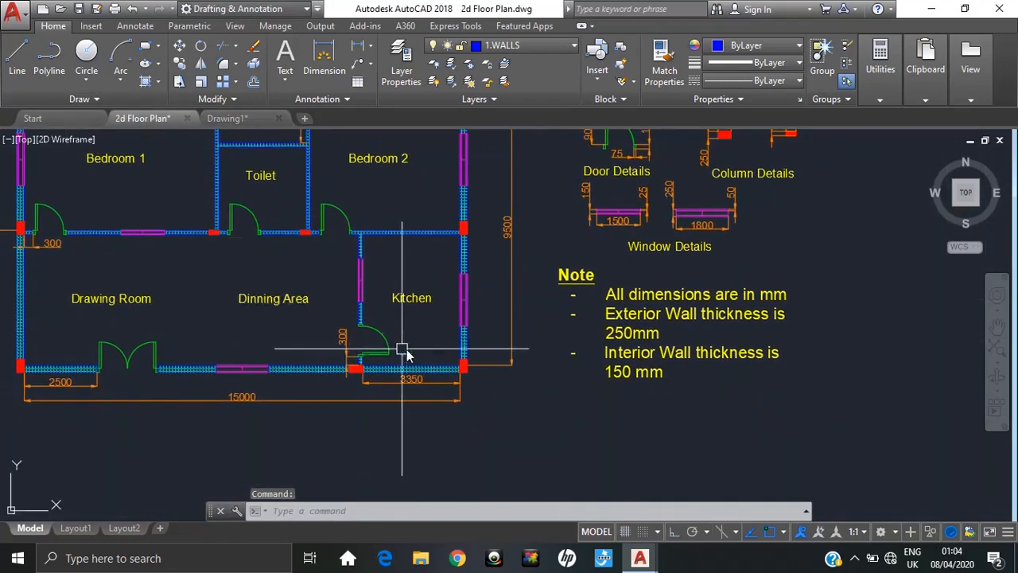
middle_click_drag(335, 295, 334, 298)
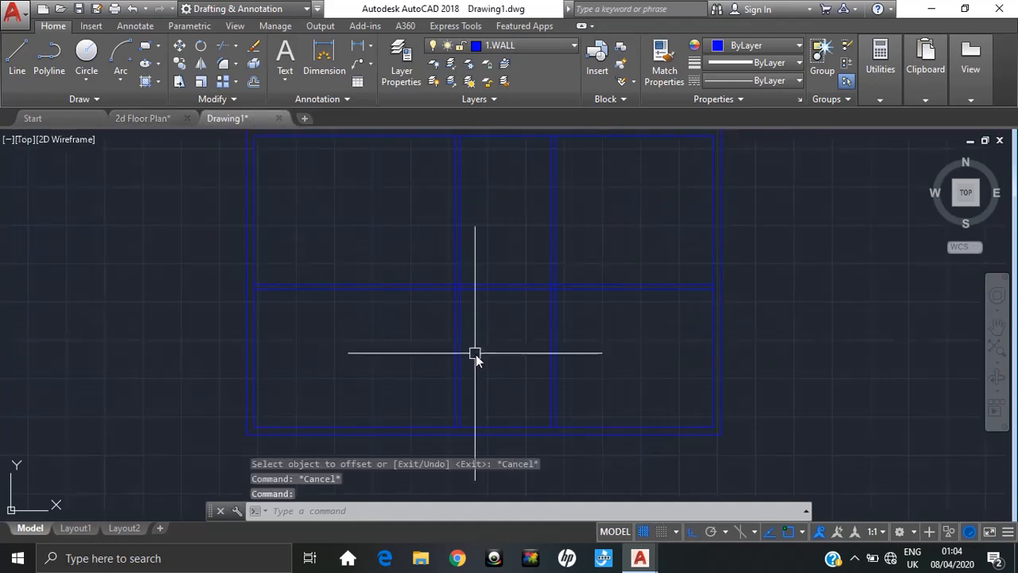
middle_click_drag(475, 357, 295, 282)
type("tr")
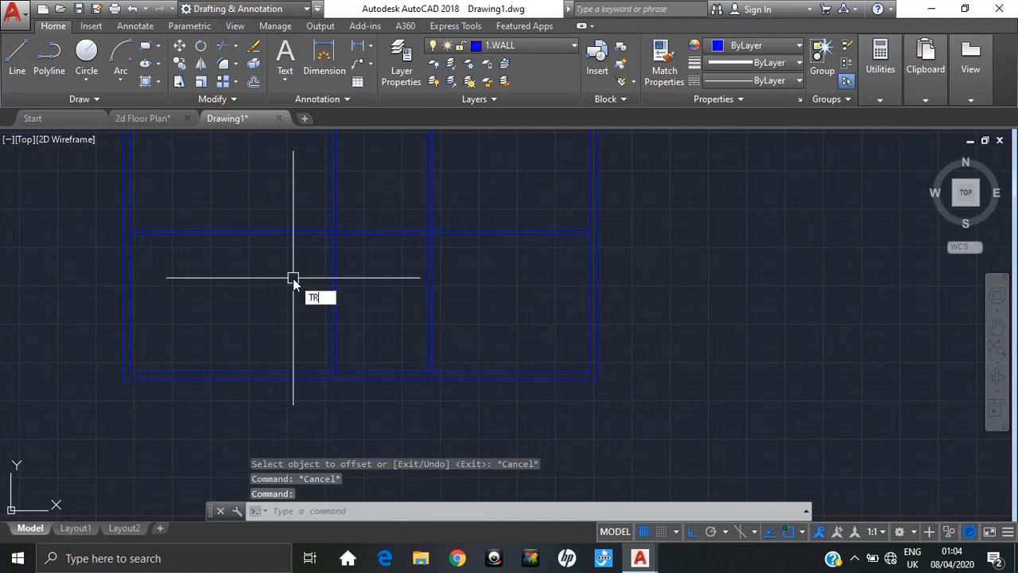
key("Return")
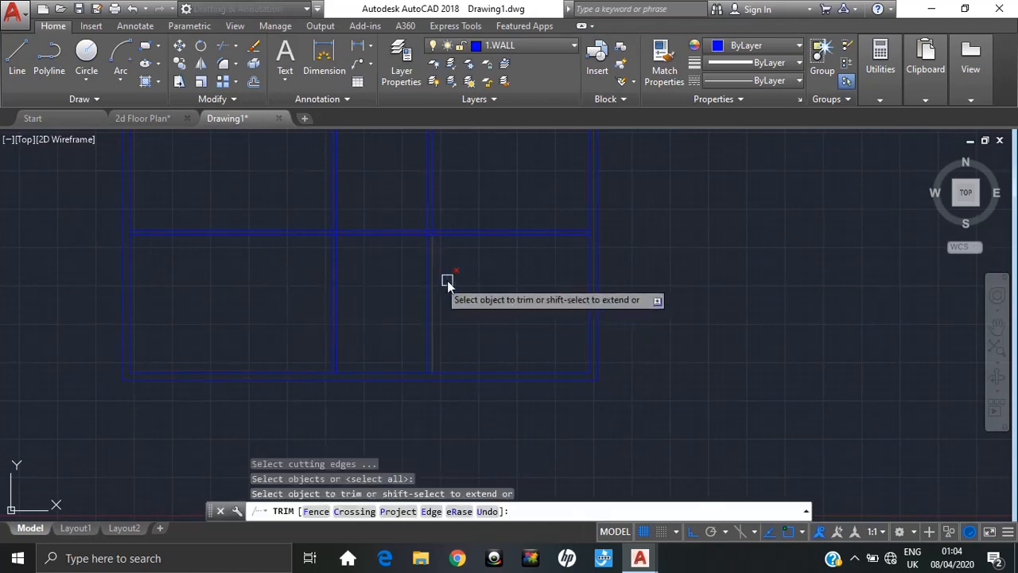
left_click(459, 277)
left_click(288, 302)
scroll(477, 316, "down", 3)
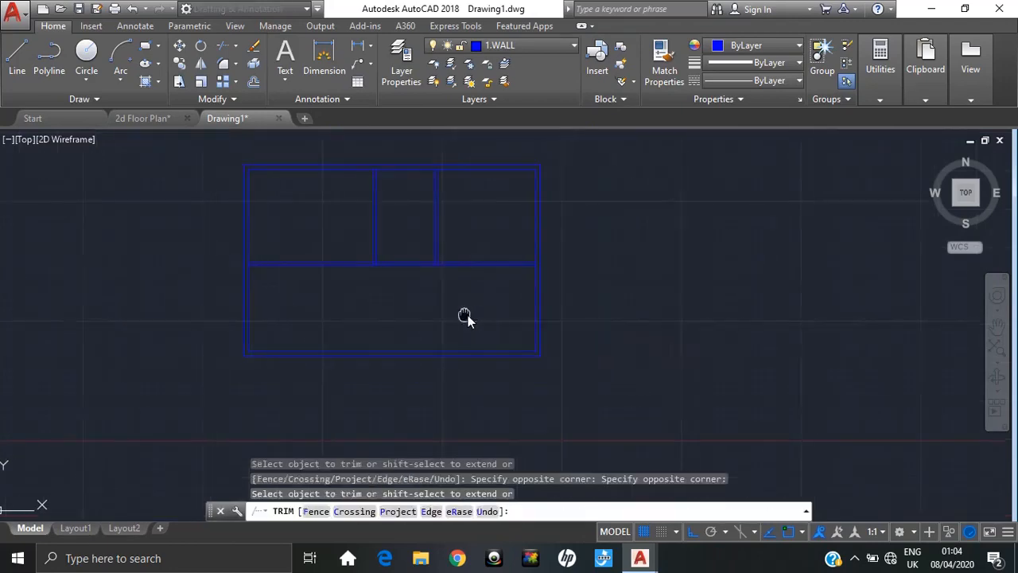
scroll(390, 278, "up", 5)
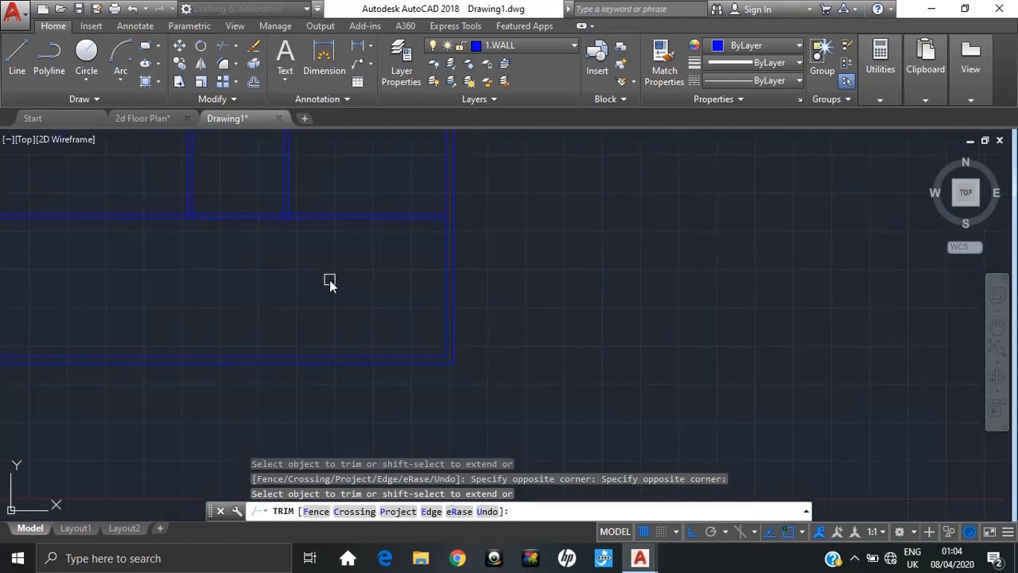
key("Escape")
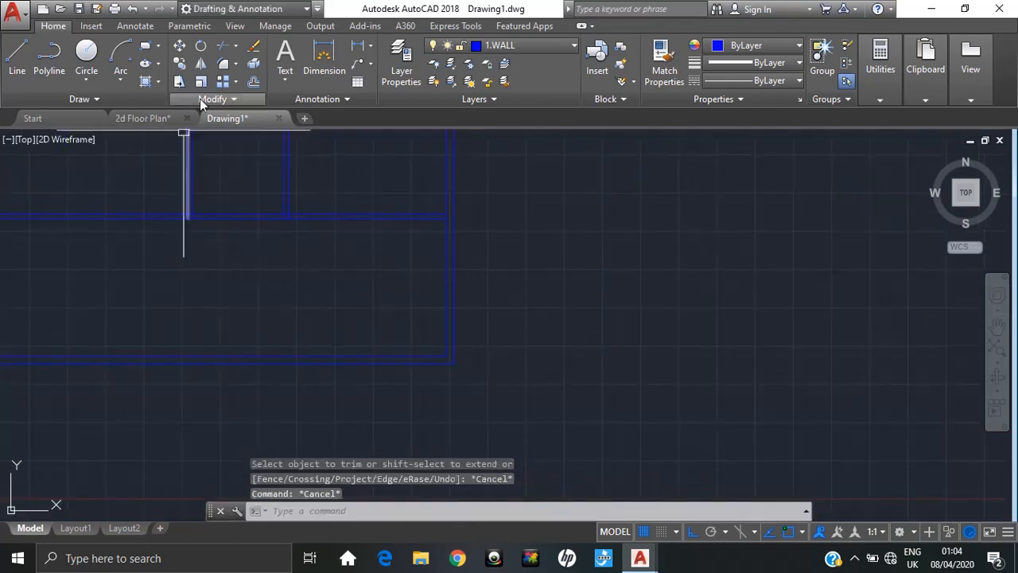
- Check the kitchen width in the 2d Floor Plan and, in Drawing1, draw a vertical line 3350 mm left of the inner bottom-right corner up to the horizontal wall
left_click(163, 118)
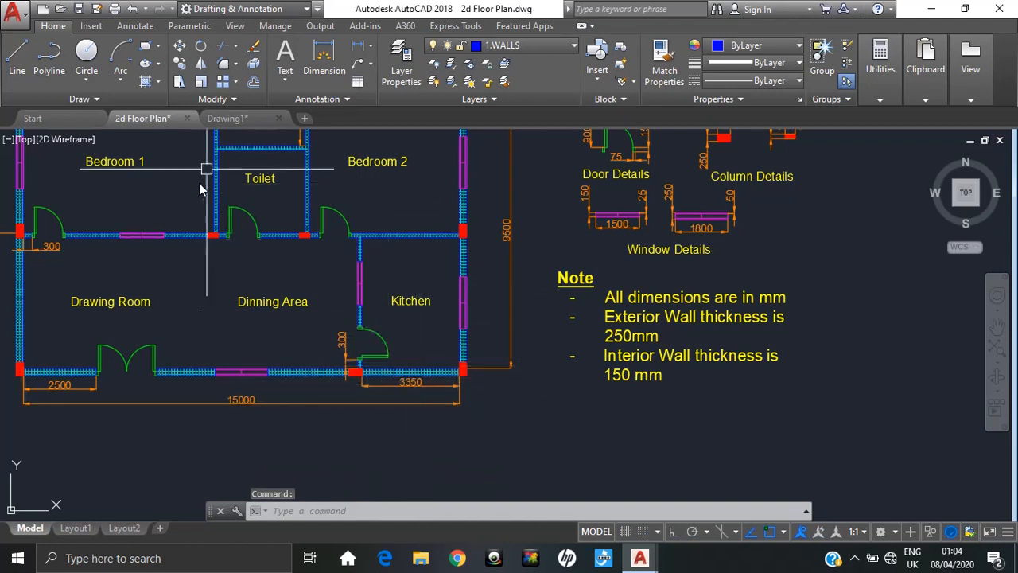
left_click(226, 118)
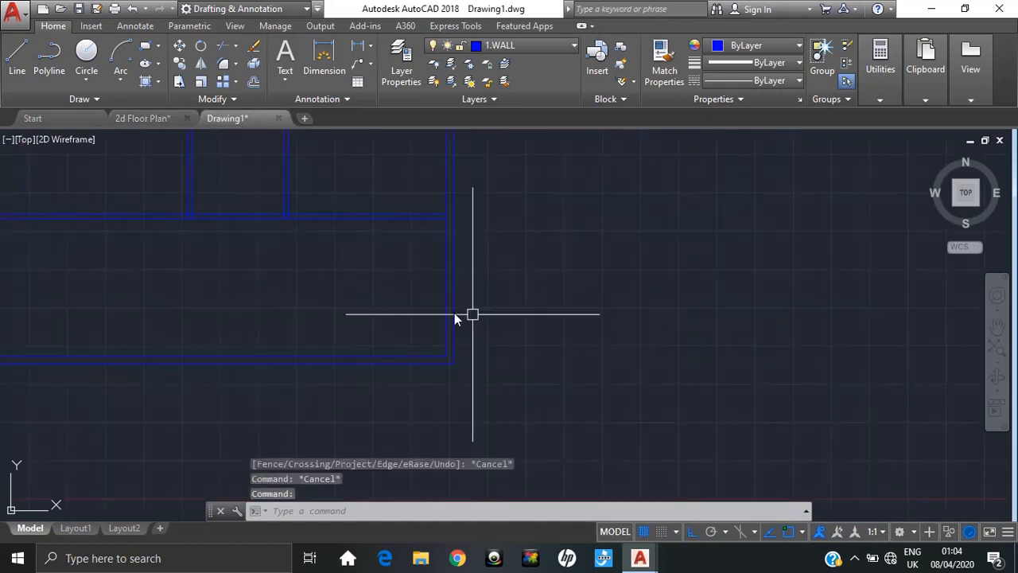
left_click(16, 60)
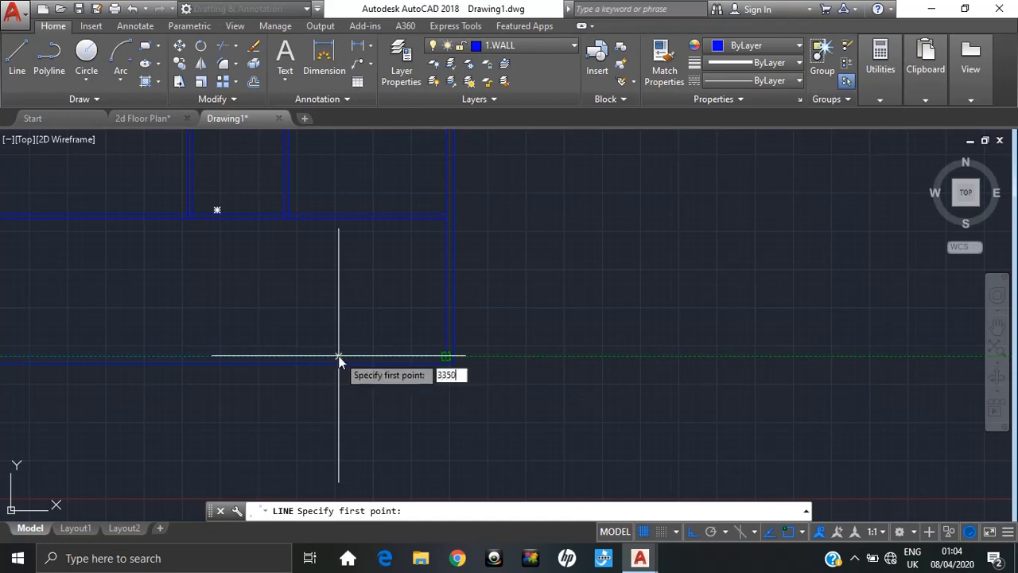
key("Return")
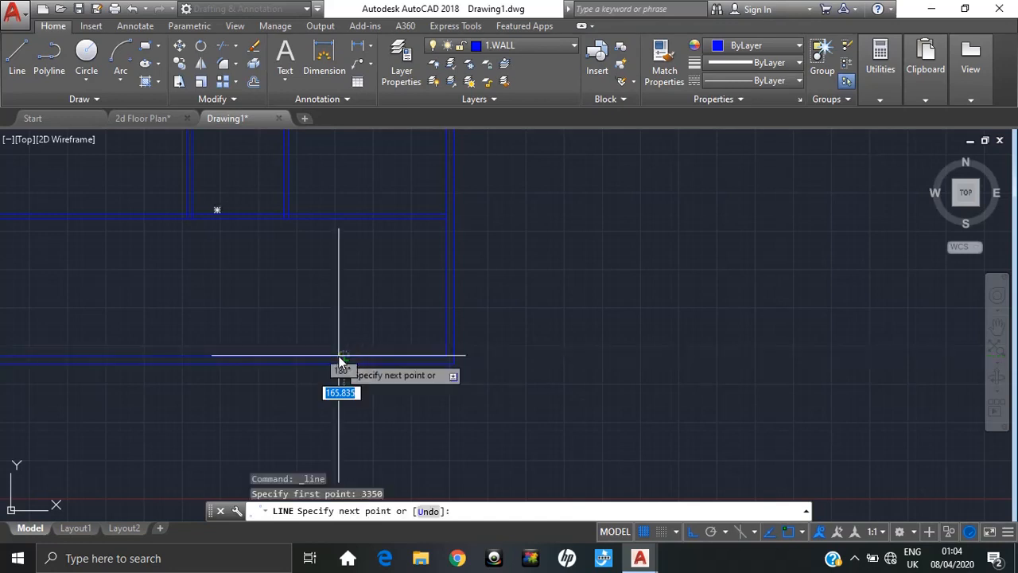
left_click(344, 219)
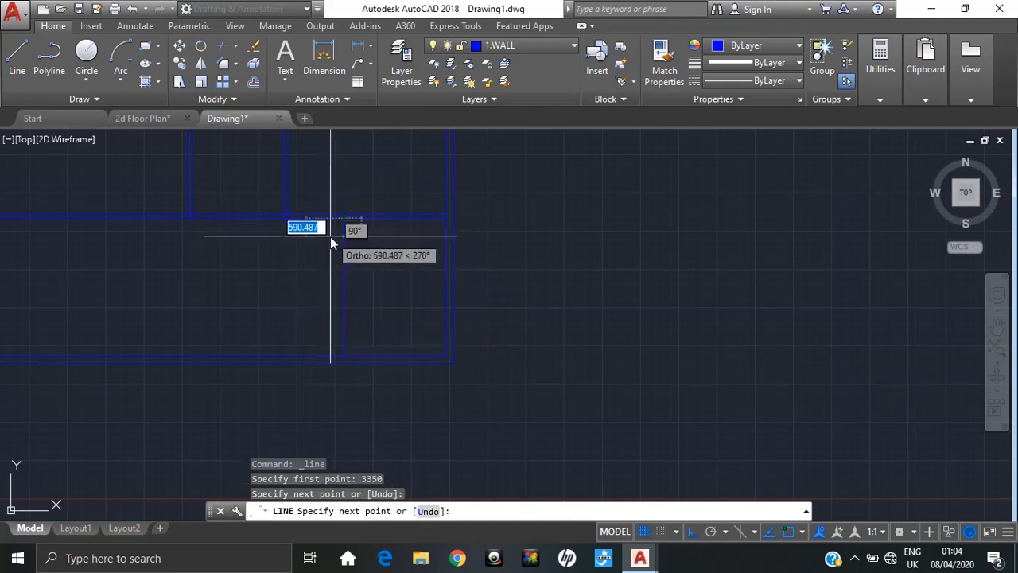
key("Escape")
- Offset the new vertical line 150 mm to the left to form the kitchen partition wall
scroll(339, 230, "up", 2)
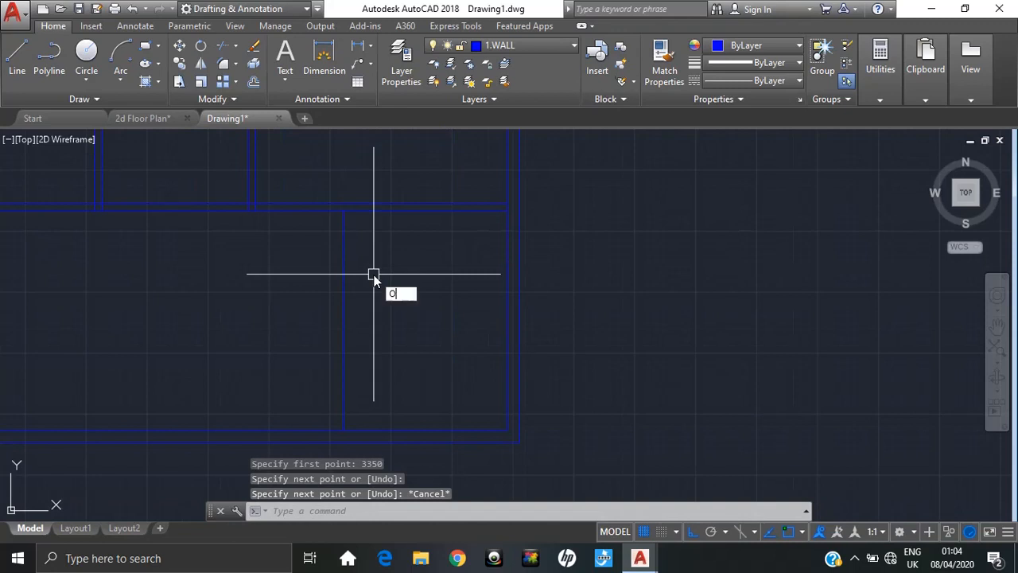
type("o")
key("Return")
key("Return")
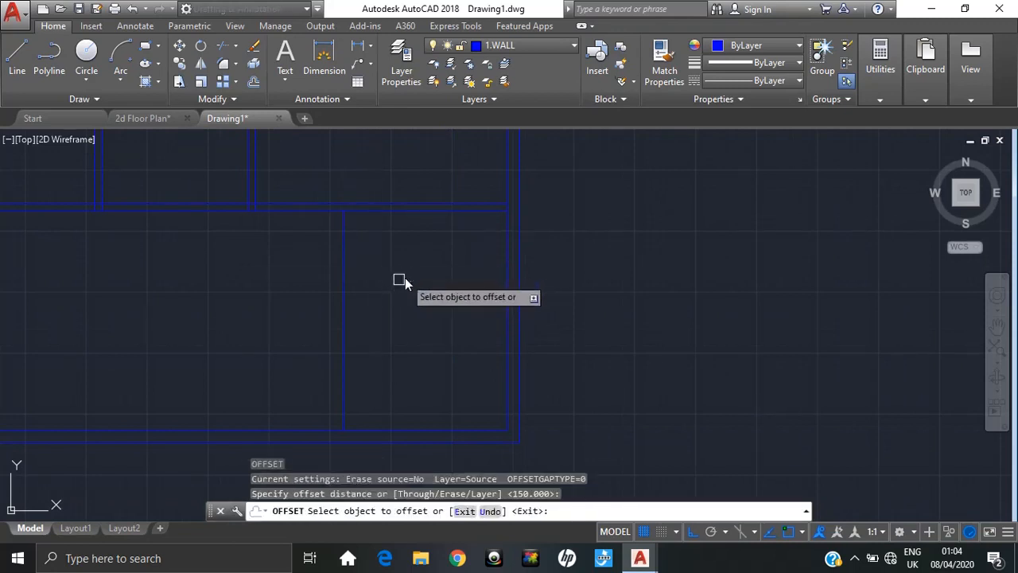
left_click(343, 279)
left_click(315, 284)
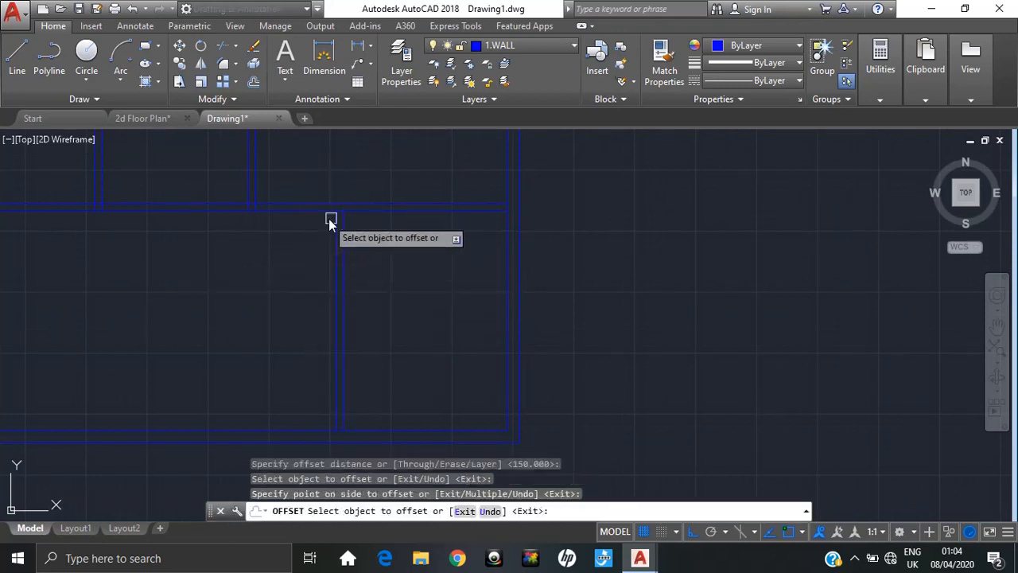
scroll(366, 302, "down", 4)
middle_click_drag(250, 278, 350, 336)
key("Escape")
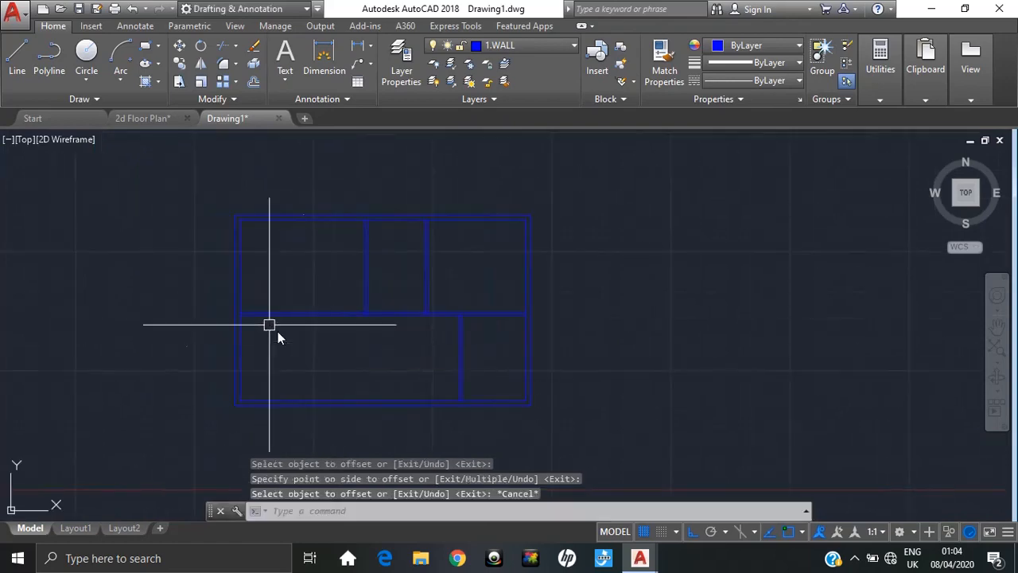
- Review the wall layout in the 2d Floor Plan and, in Drawing1, trim the inner top wall line where the two upper partitions meet it
left_click(142, 118)
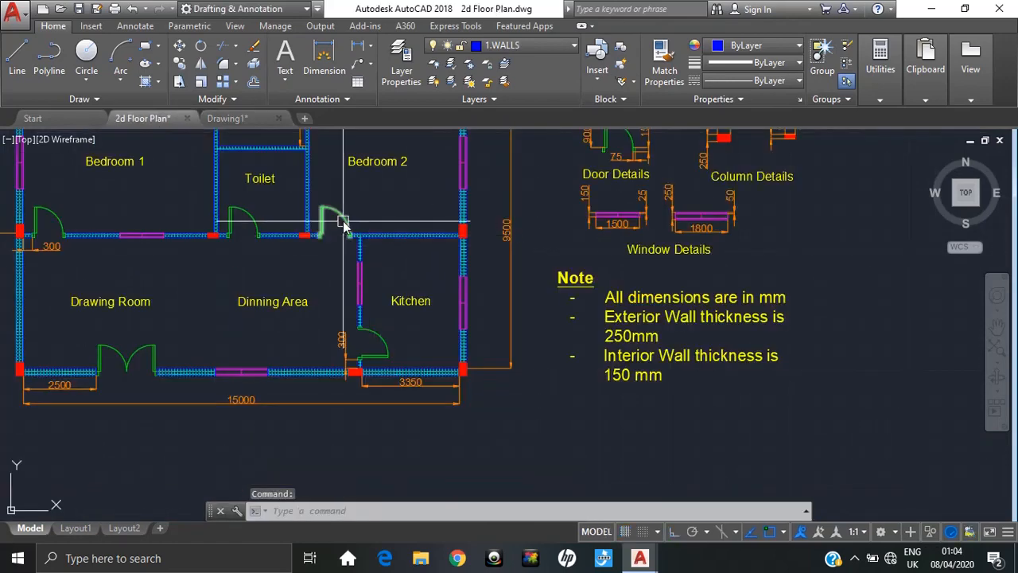
scroll(446, 263, "down", 2)
middle_click_drag(343, 235, 407, 264)
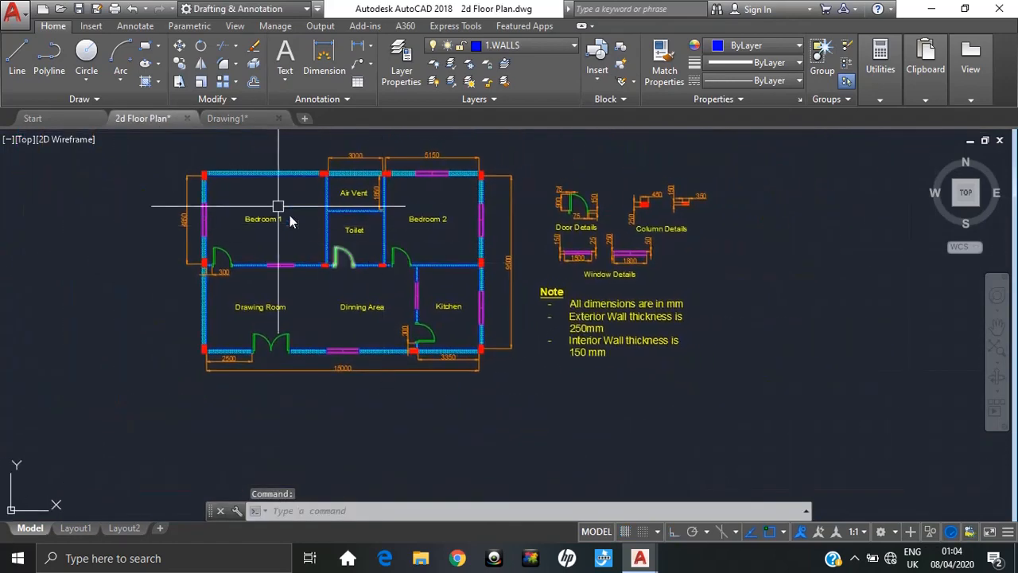
left_click(236, 121)
scroll(391, 217, "up", 5)
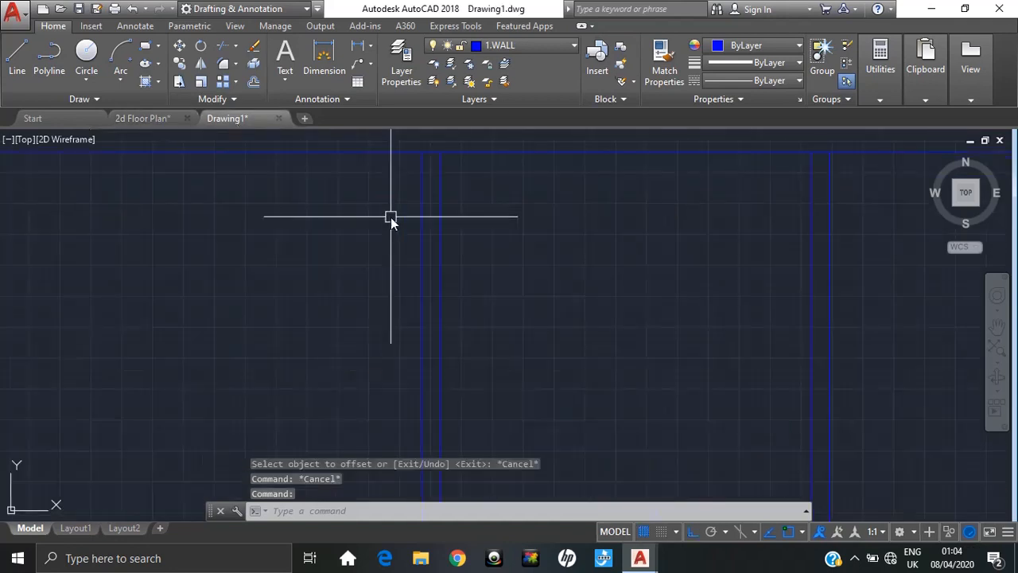
mouse_move(390, 217)
middle_mouse_down()
mouse_move(399, 218)
mouse_move(191, 350)
middle_mouse_up()
scroll(265, 222, "down", 6)
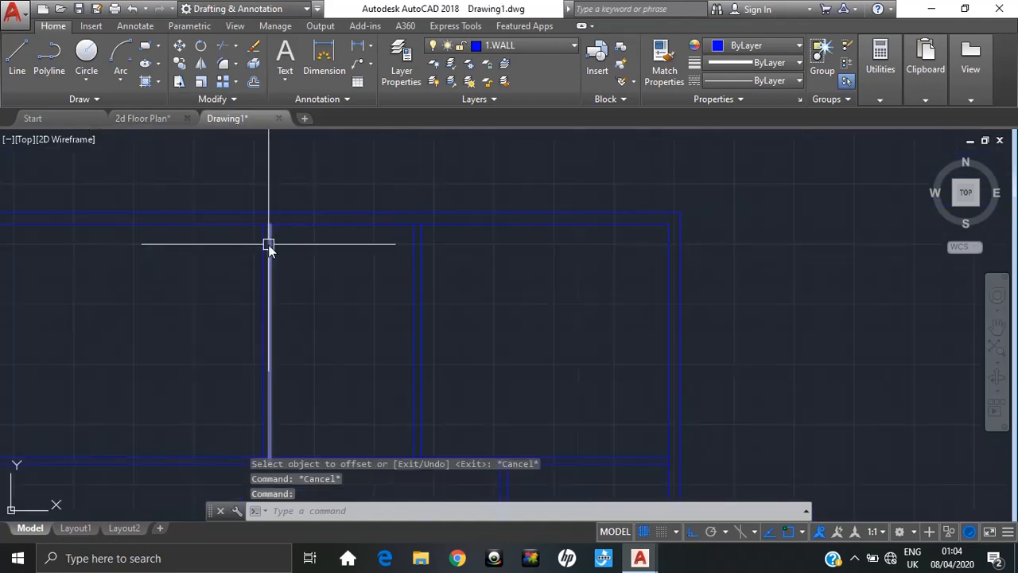
scroll(260, 226, "up", 3)
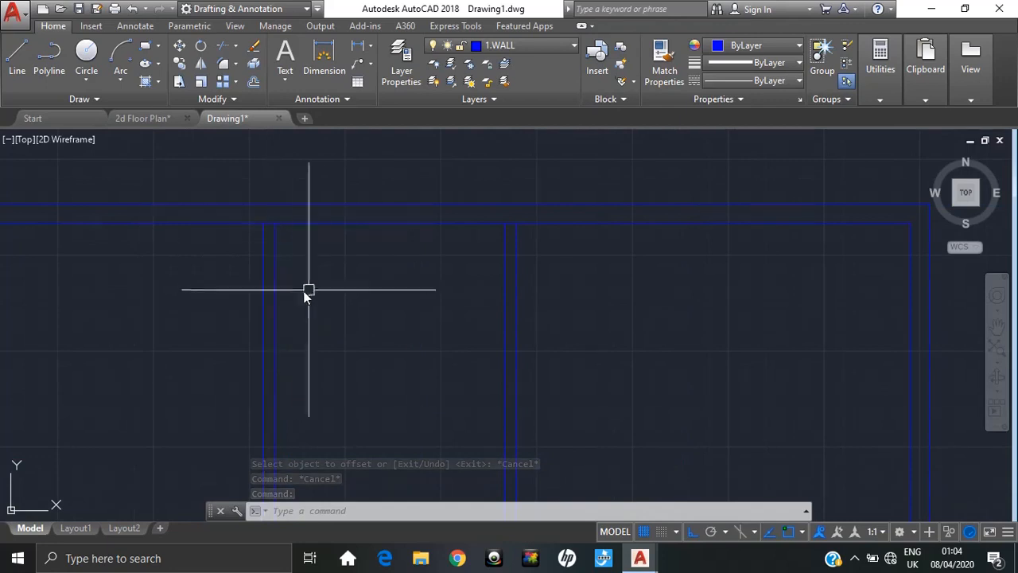
middle_click_drag(330, 301, 369, 284)
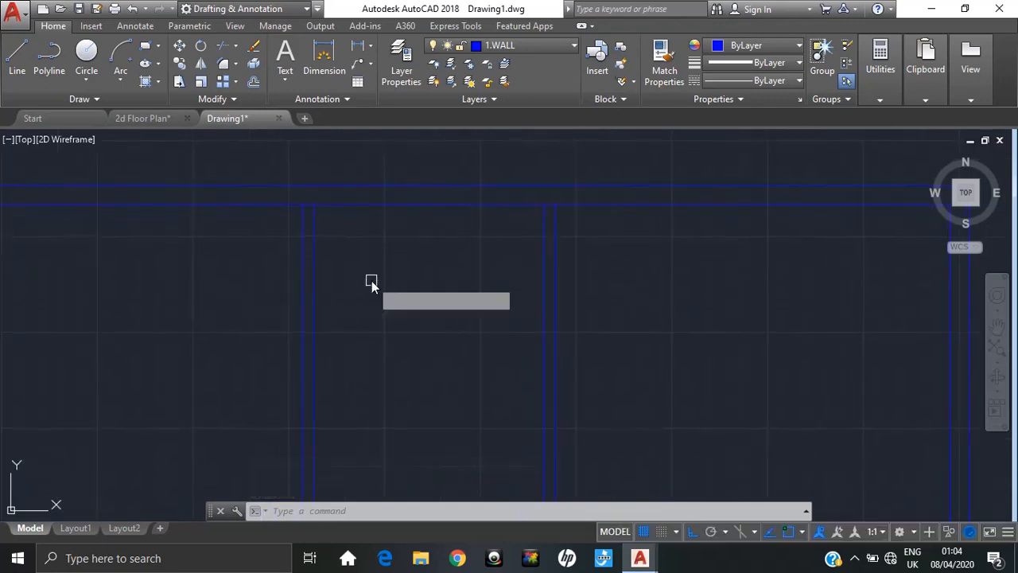
key("Return")
key("Return")
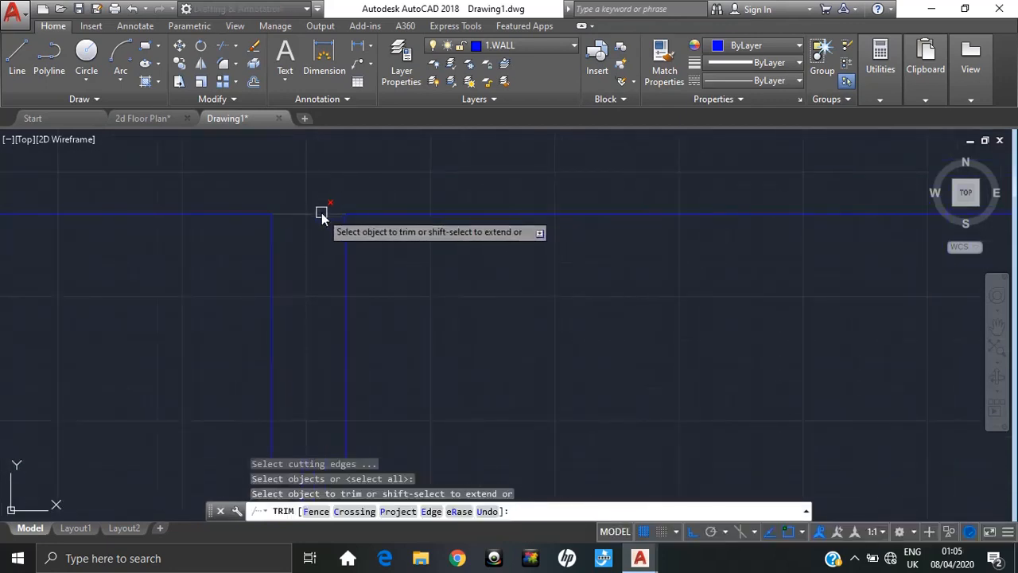
left_click(322, 212)
scroll(692, 324, "down", 3)
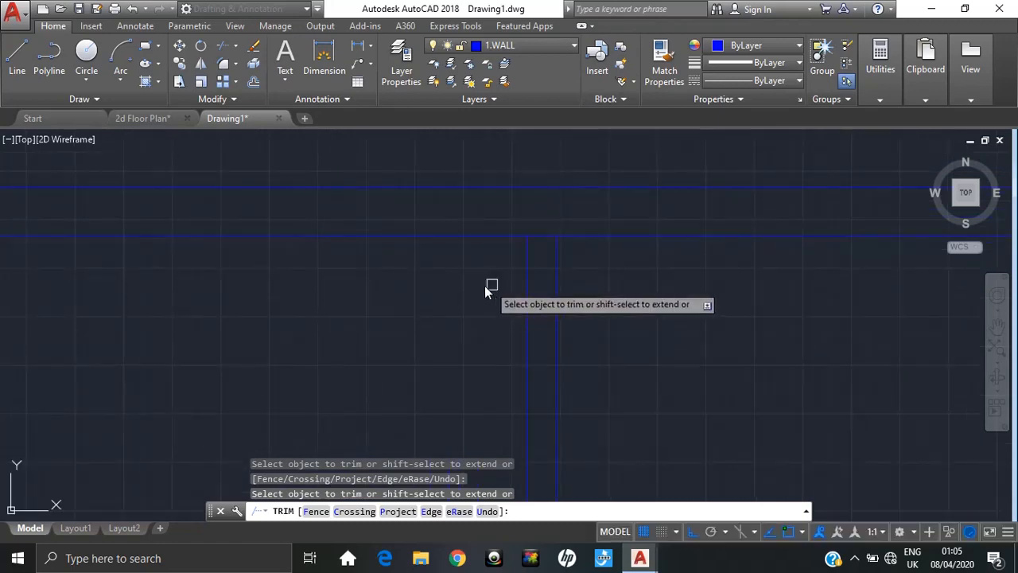
scroll(355, 320, "down", 3)
- Trim the inner left wall line between the two lines of the horizontal interior wall
middle_click_drag(355, 319, 654, 180)
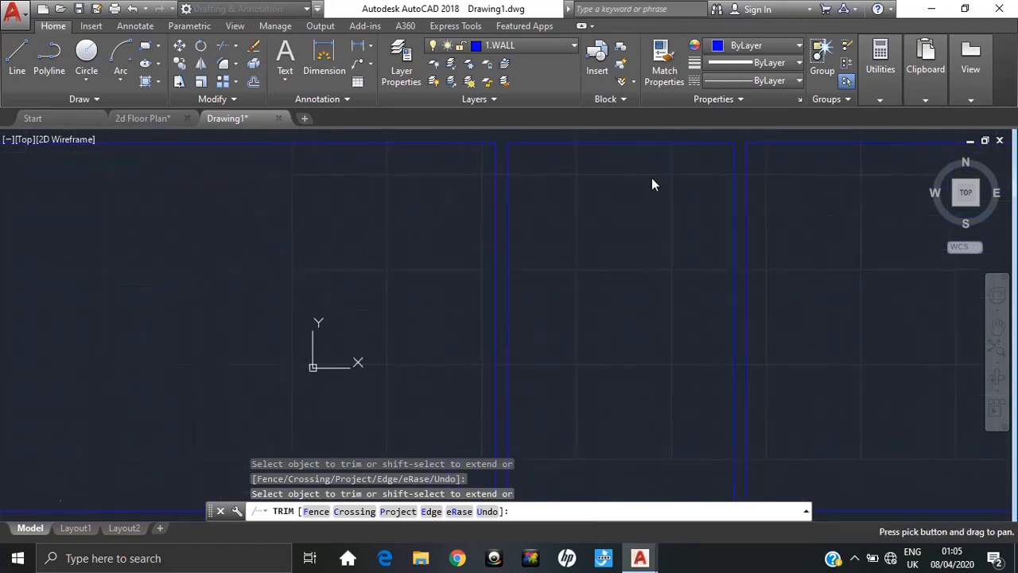
scroll(657, 181, "down", 2)
middle_click_drag(358, 327, 301, 185)
scroll(222, 246, "up", 7)
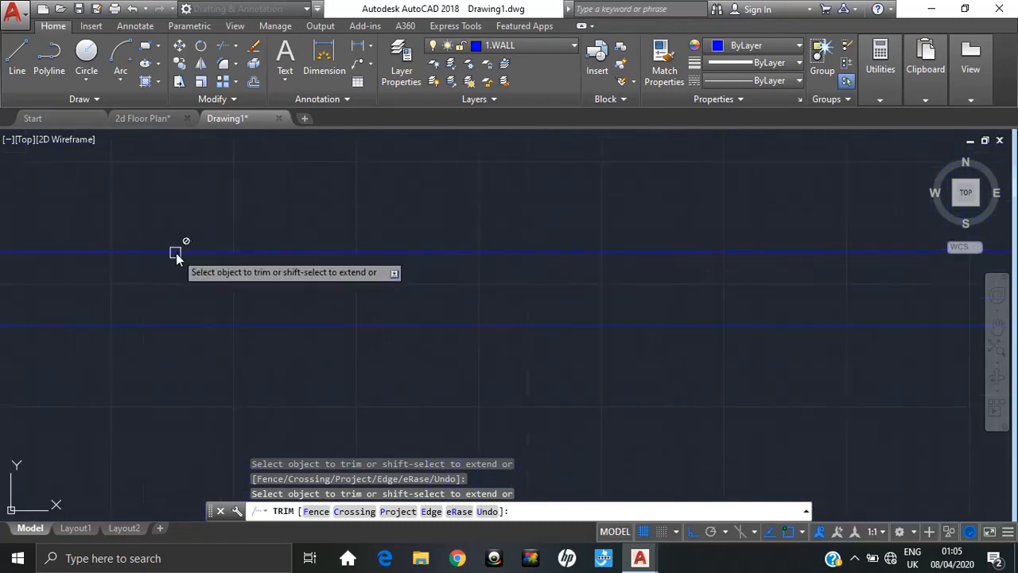
middle_click_drag(60, 277, 497, 260)
left_click(373, 271)
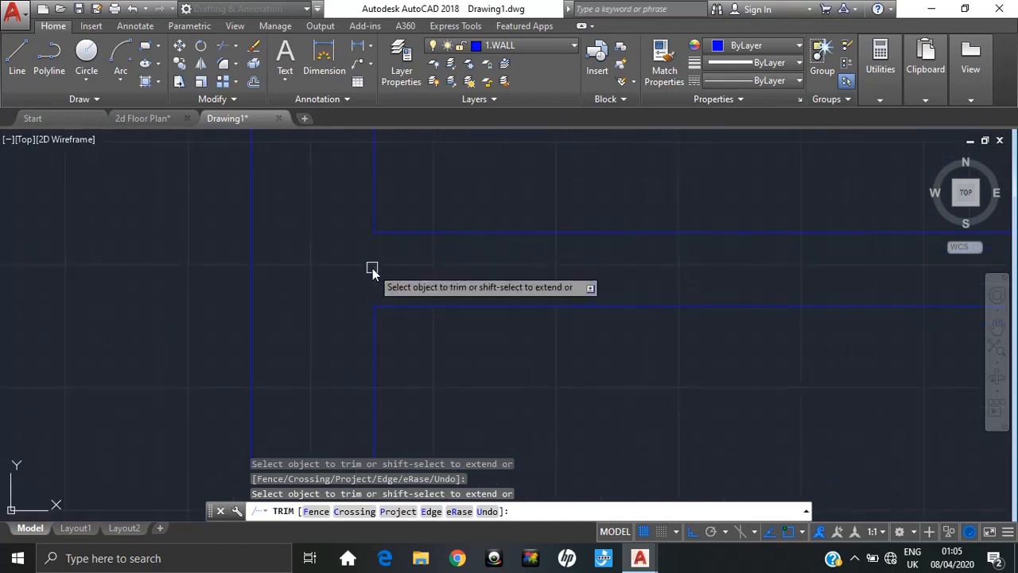
- Trim the overlapping lines where the left upper partition meets the horizontal interior wall, leaving an open T-junction
scroll(585, 307, "down", 4)
middle_click_drag(736, 327, 24, 260)
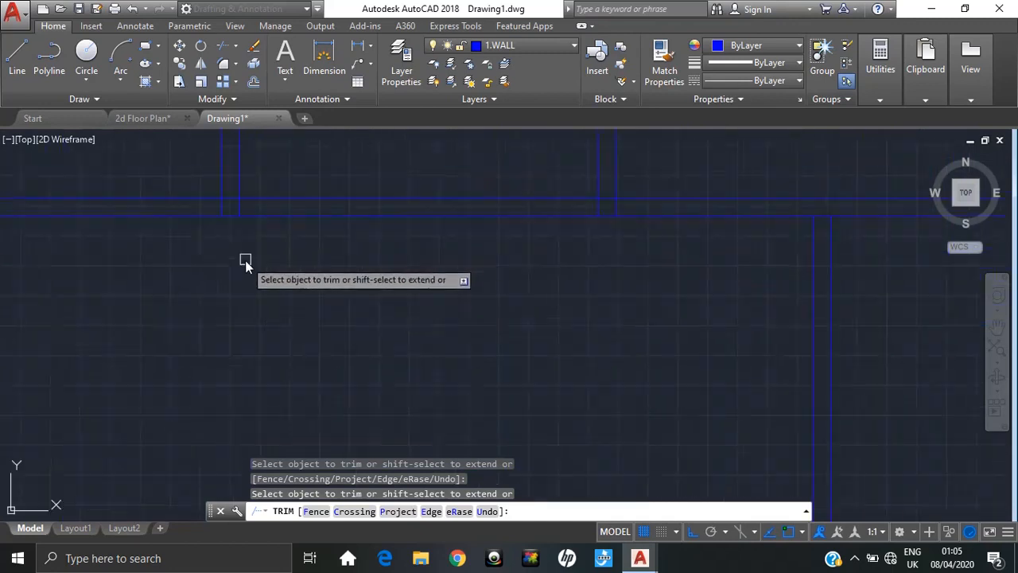
middle_click_drag(246, 262, 266, 357)
scroll(272, 345, "up", 3)
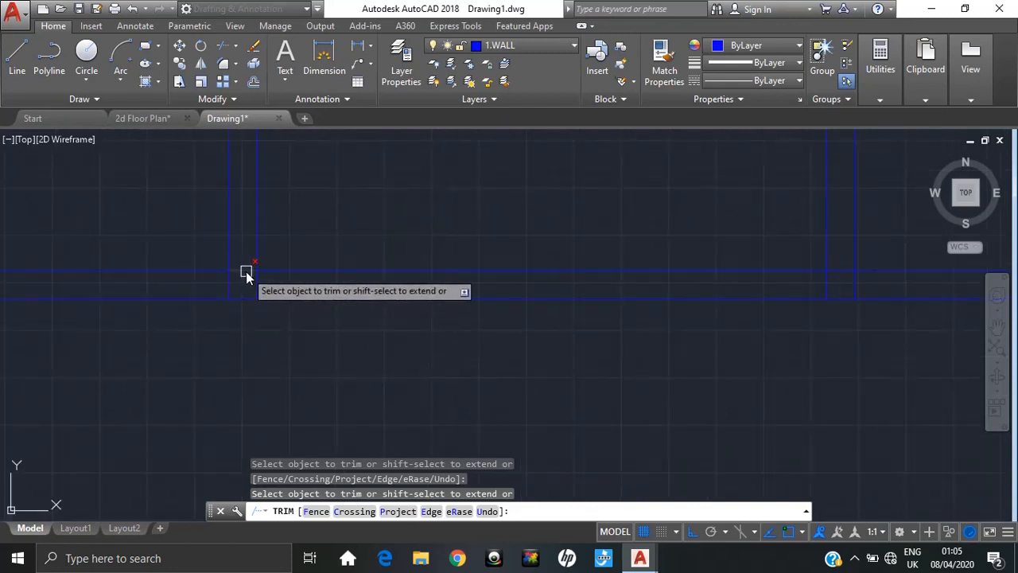
scroll(307, 357, "down", 3)
middle_click_drag(306, 357, 487, 360)
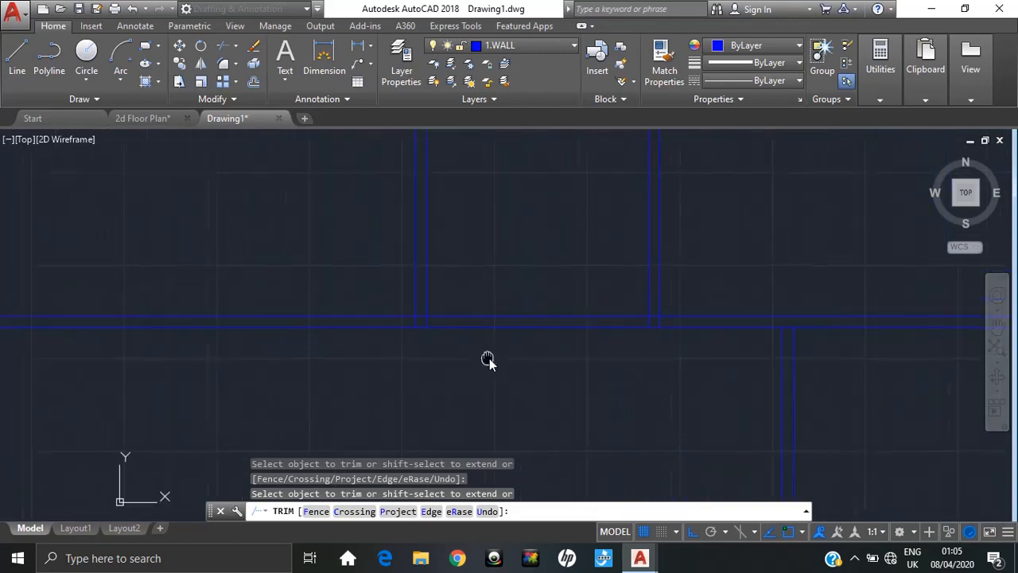
scroll(501, 334, "up", 5)
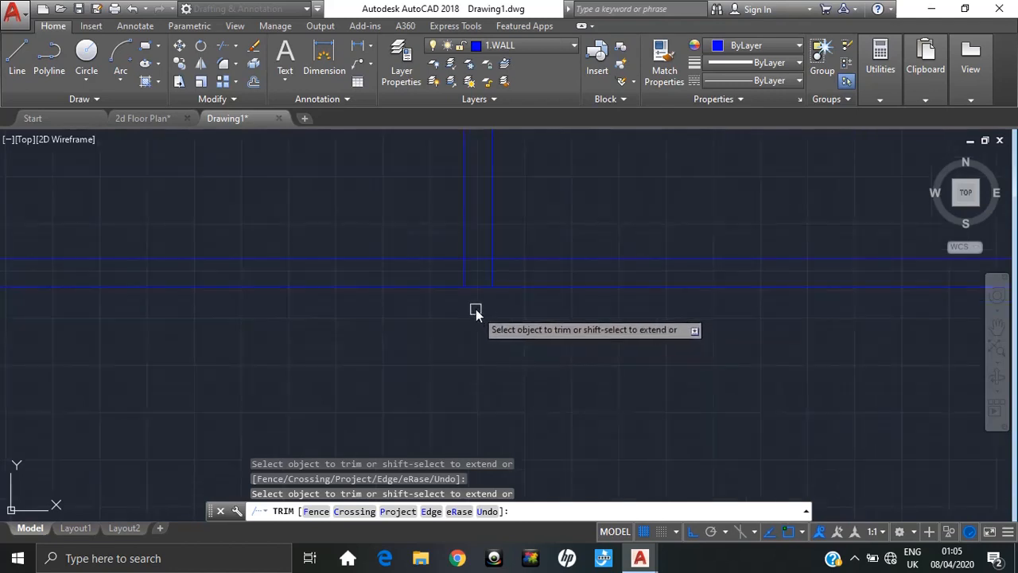
scroll(478, 296, "up", 4)
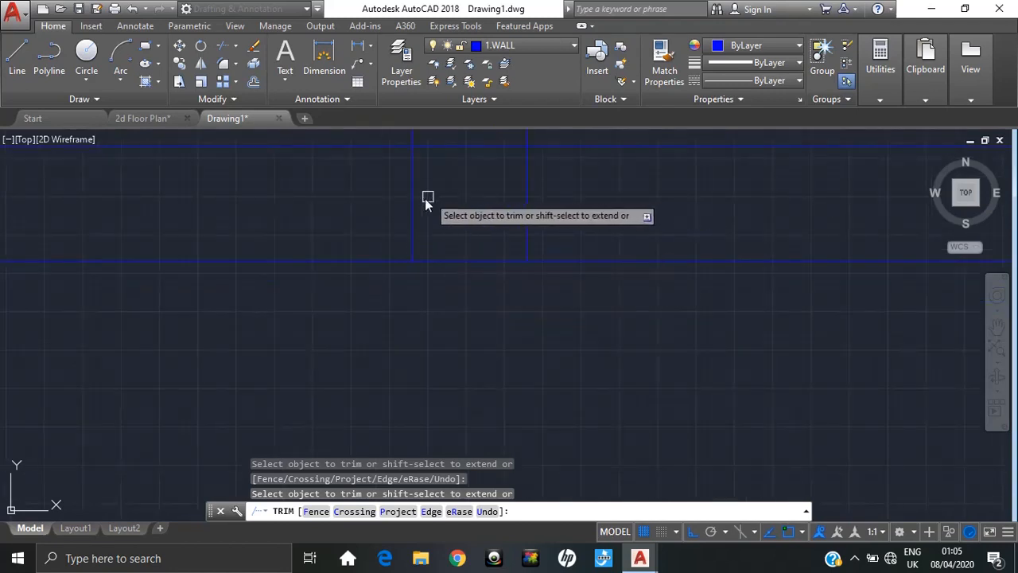
left_click(529, 205)
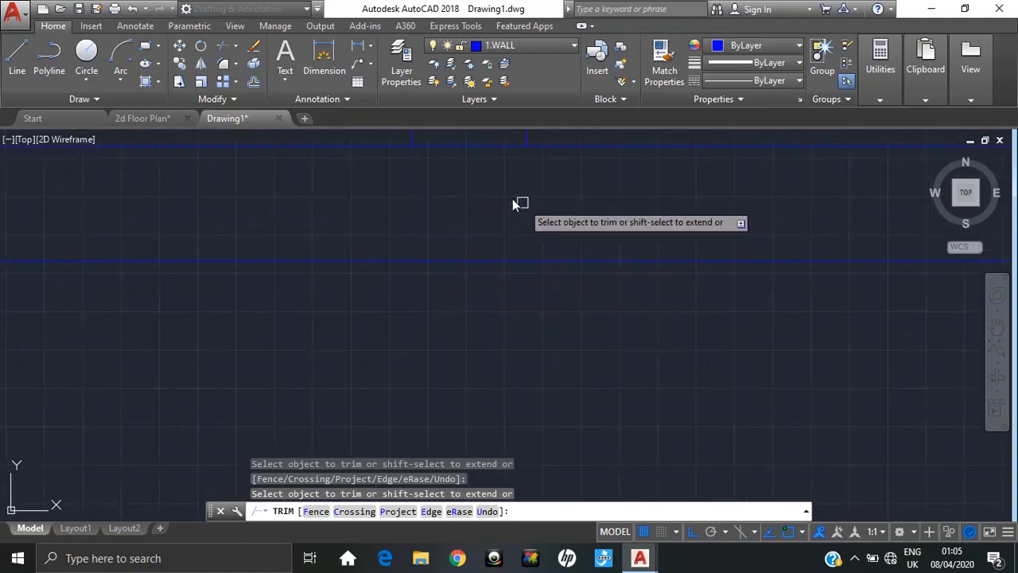
left_click(466, 148)
- Trim the overlapping lines where the right upper partition meets the horizontal interior wall, leaving an open T-junction
scroll(540, 238, "down", 7)
middle_click_drag(636, 305, 622, 308)
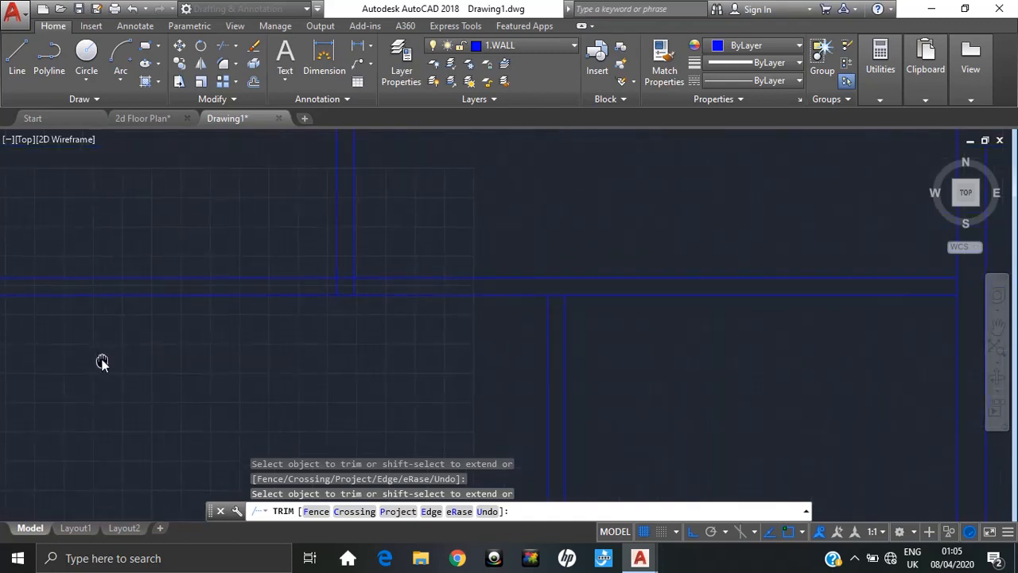
scroll(331, 275, "up", 4)
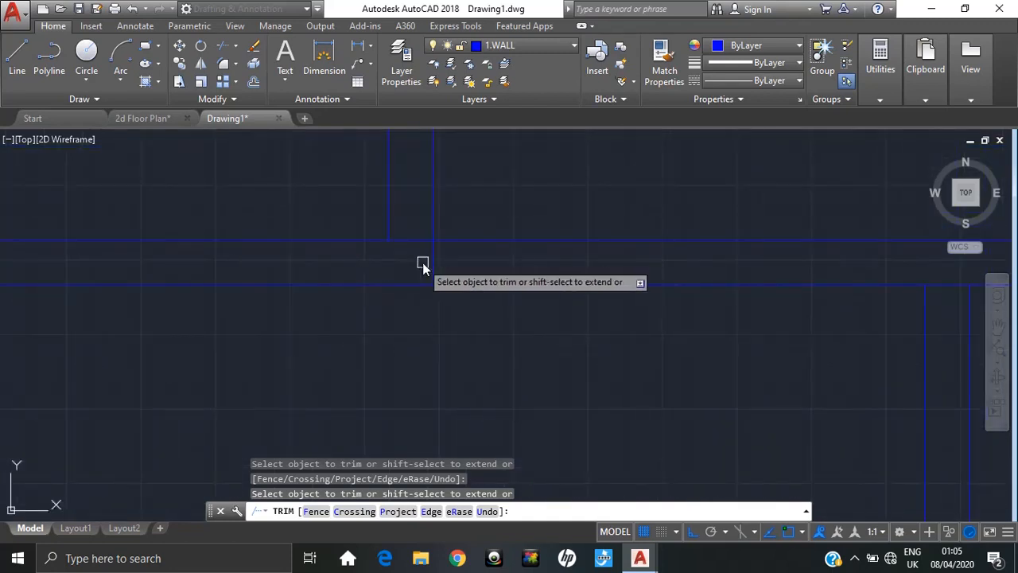
scroll(489, 283, "down", 4)
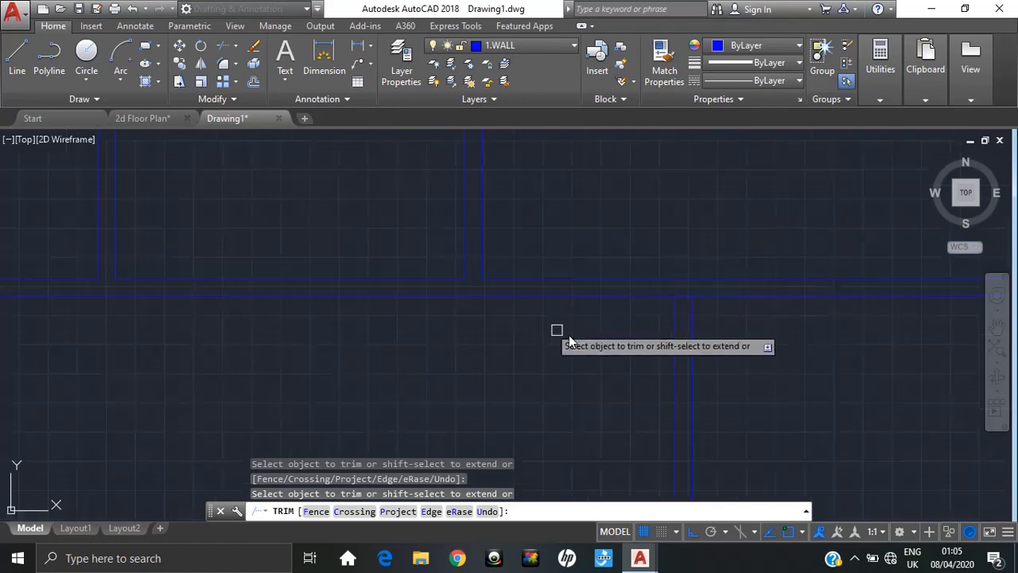
- Trim the lower line of the horizontal interior wall between the two kitchen partition lines
mouse_move(568, 335)
middle_mouse_down()
mouse_move(511, 334)
mouse_move(510, 320)
middle_mouse_up()
scroll(513, 318, "down", 2)
scroll(566, 307, "up", 8)
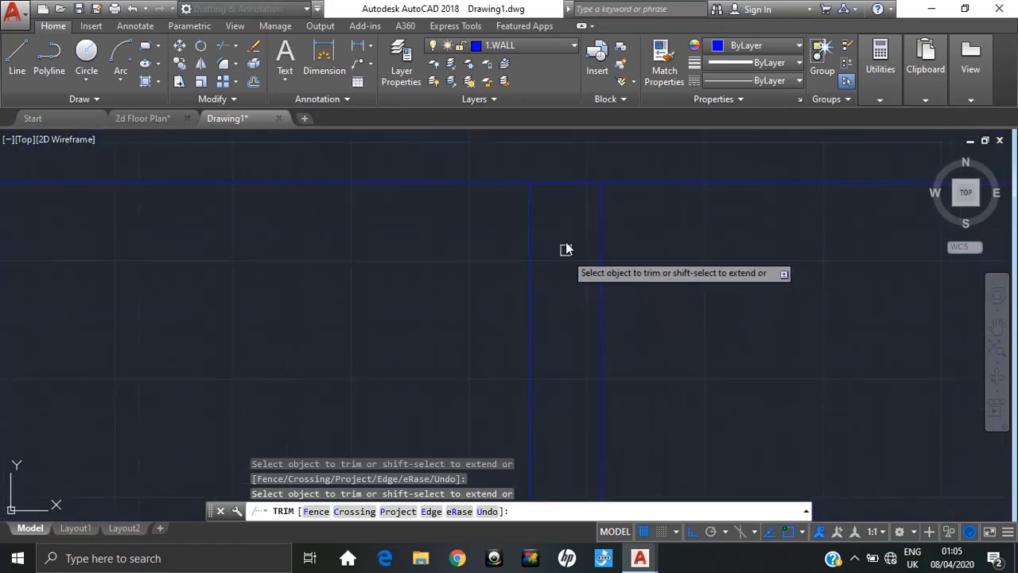
left_click(563, 186)
scroll(556, 303, "down", 4)
scroll(625, 405, "down", 2)
scroll(689, 326, "down", 4)
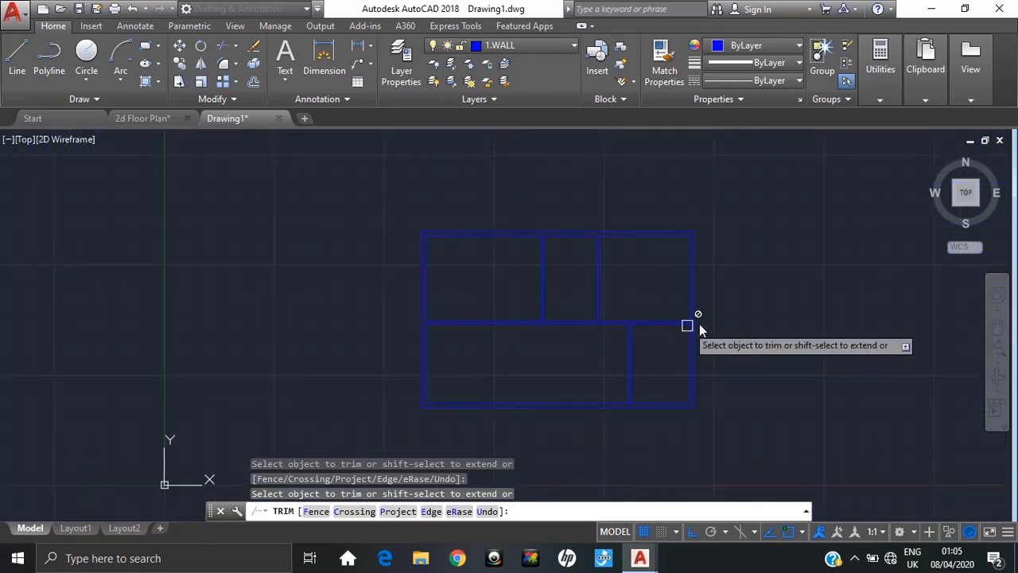
- Trim the inner right wall line at the horizontal interior wall and the inner bottom wall line at the kitchen partition
scroll(656, 316, "up", 7)
scroll(480, 406, "down", 6)
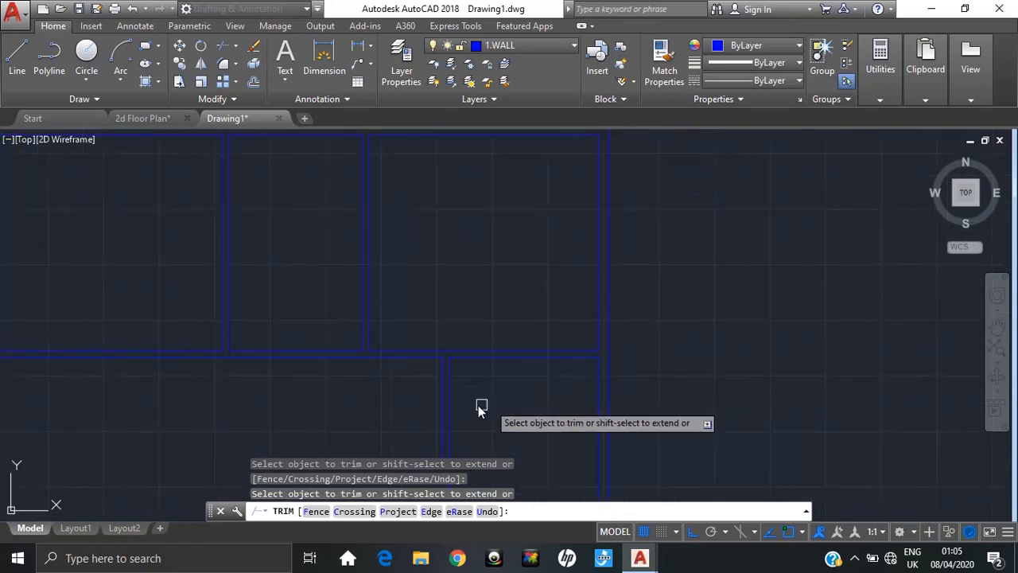
scroll(472, 325, "up", 2)
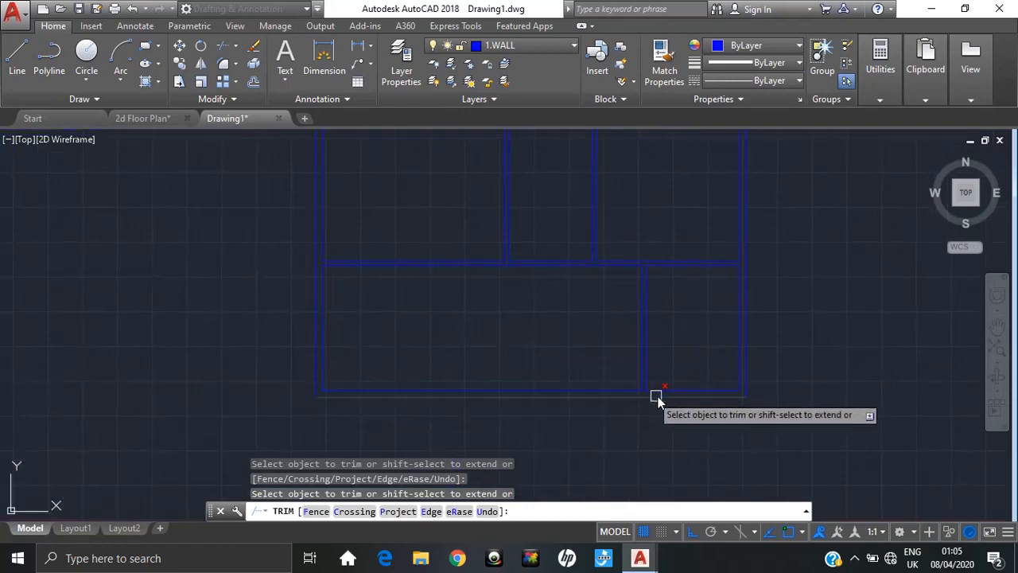
scroll(610, 377, "up", 5)
scroll(562, 384, "down", 2)
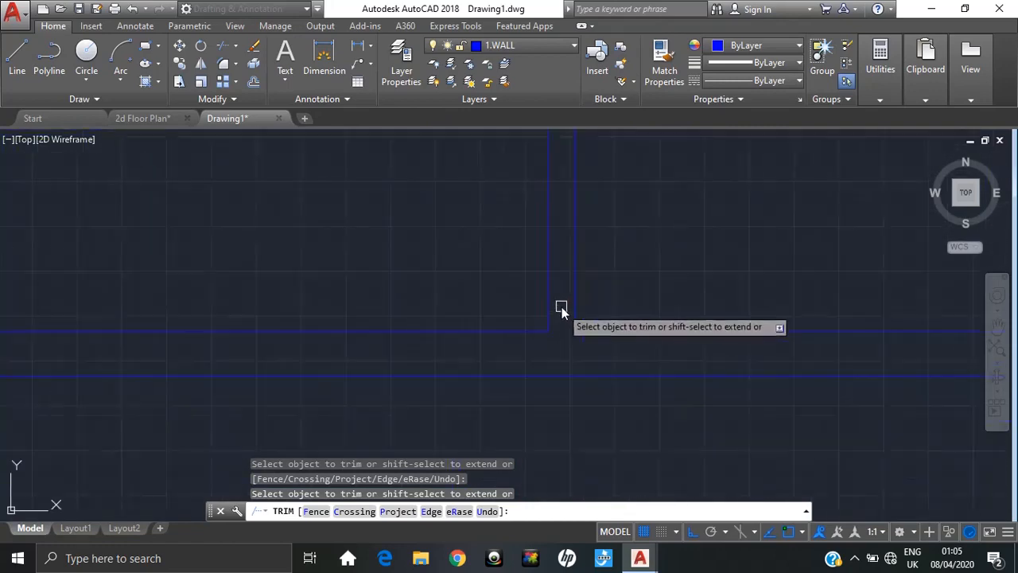
middle_click_drag(561, 307, 580, 493)
scroll(641, 311, "down", 8)
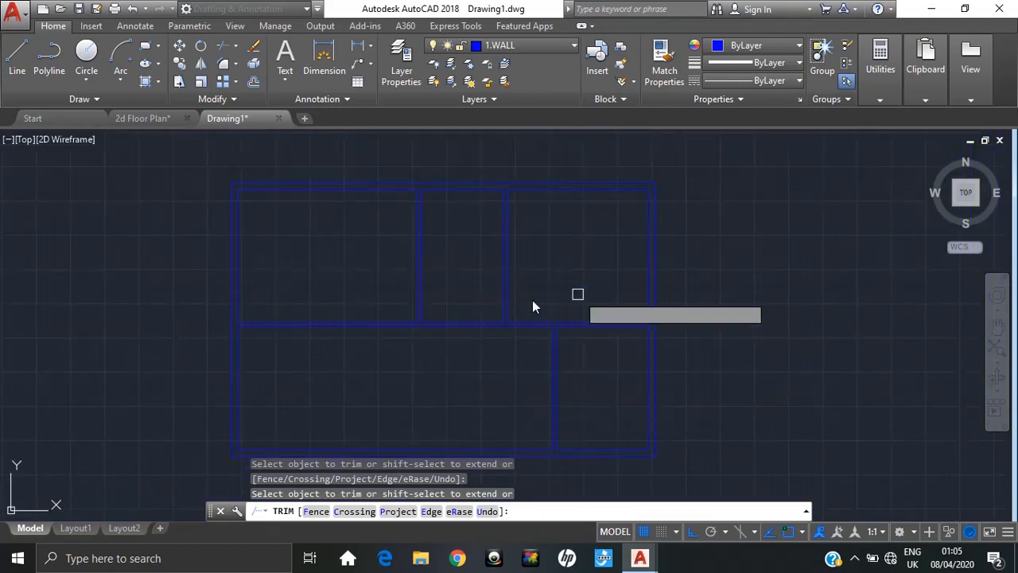
key("Escape")
key("Escape")
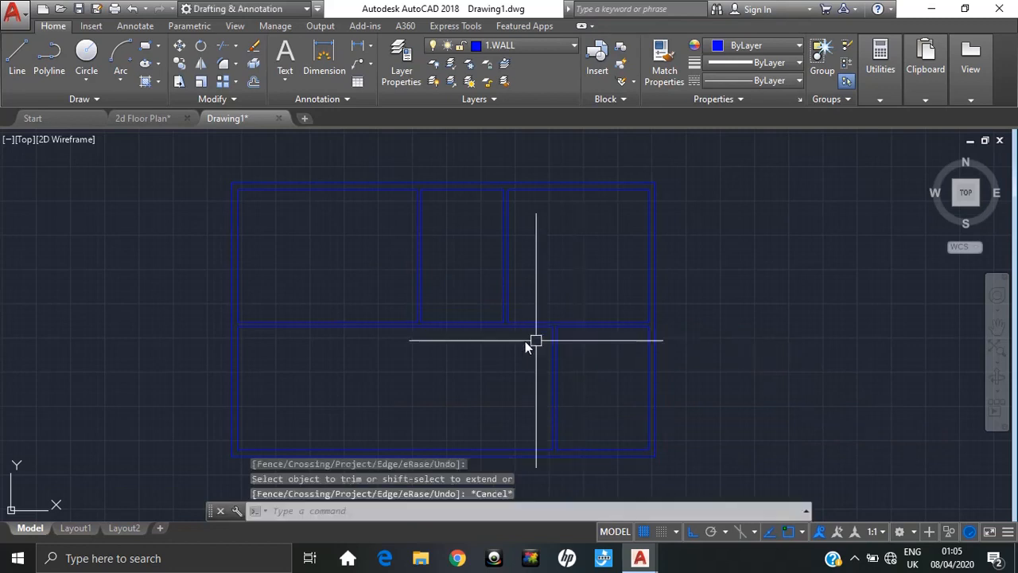
- Review the window details in the 2d Floor Plan, and make 2.WINDOW the current layer in Drawing1
left_click(134, 118)
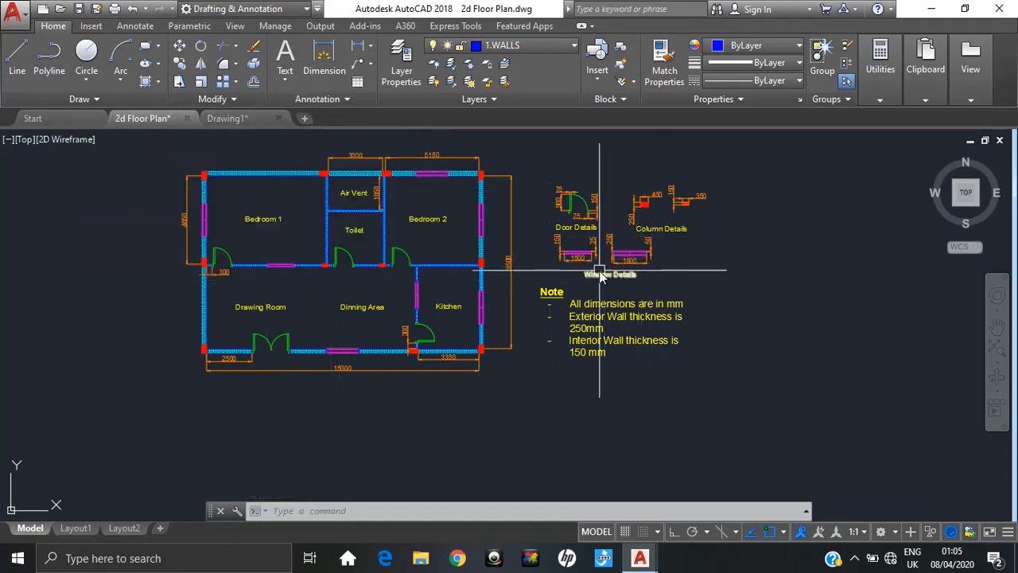
scroll(601, 278, "up", 5)
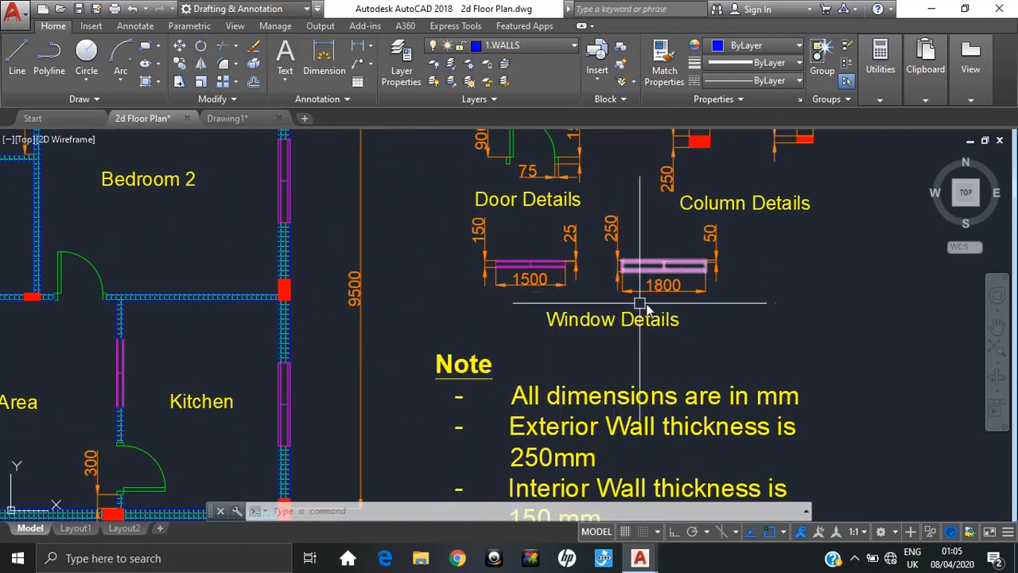
scroll(513, 288, "up", 2)
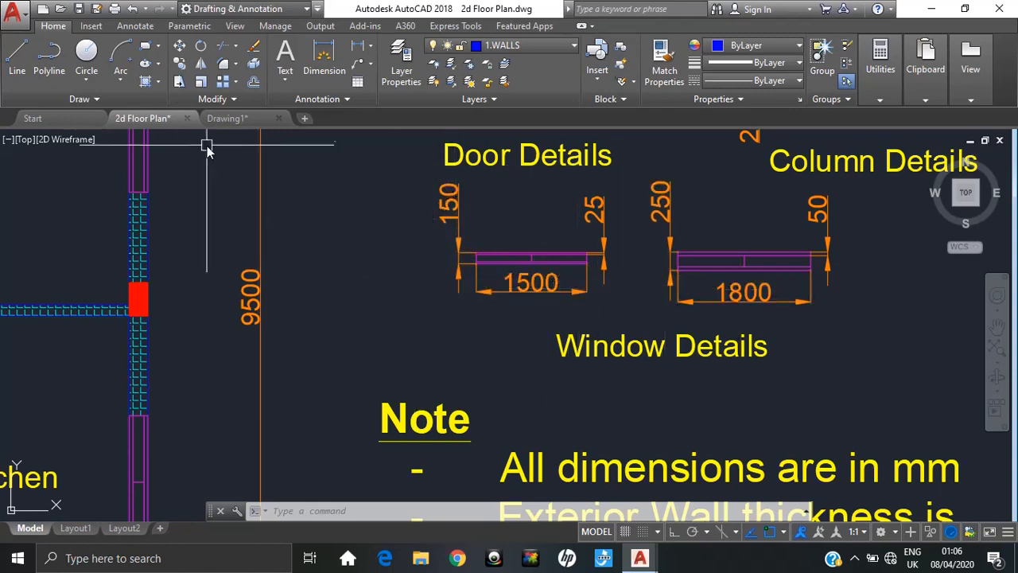
left_click(228, 118)
middle_click_drag(739, 354, 477, 354)
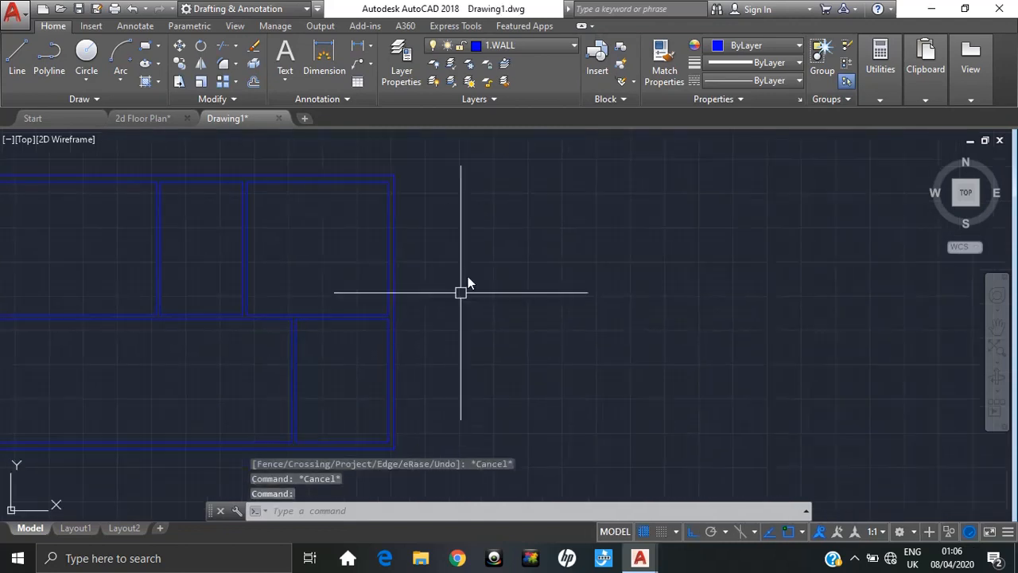
left_click(511, 45)
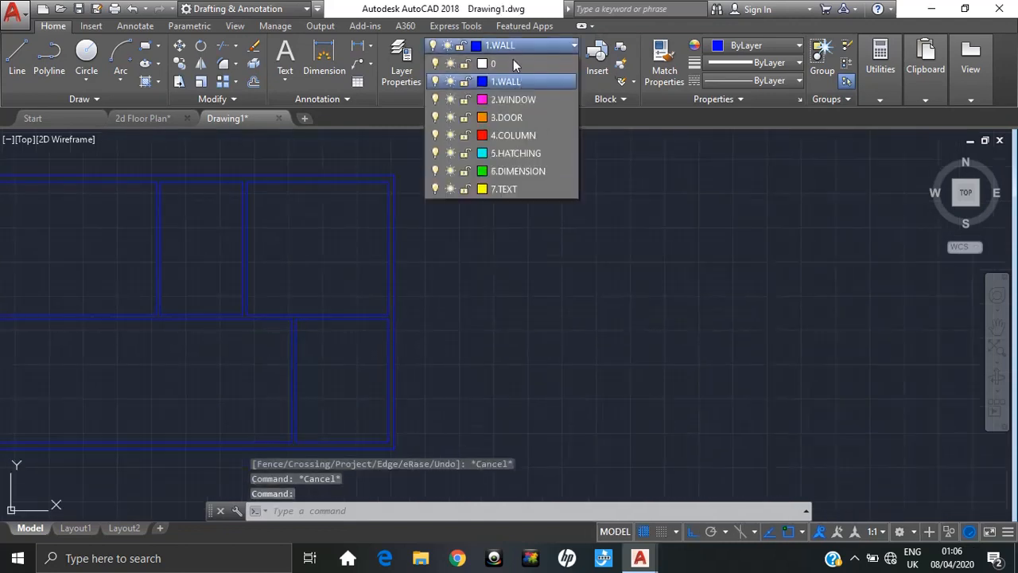
left_click(518, 99)
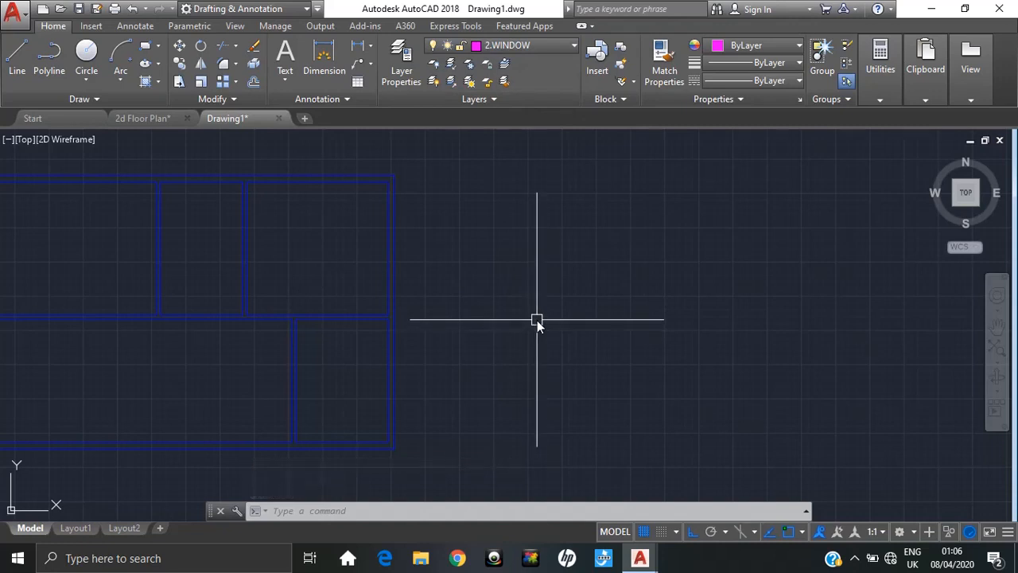
- Draw a 1500 by 150 mm window rectangle in the empty space to the right of the floor plan
type("REC")
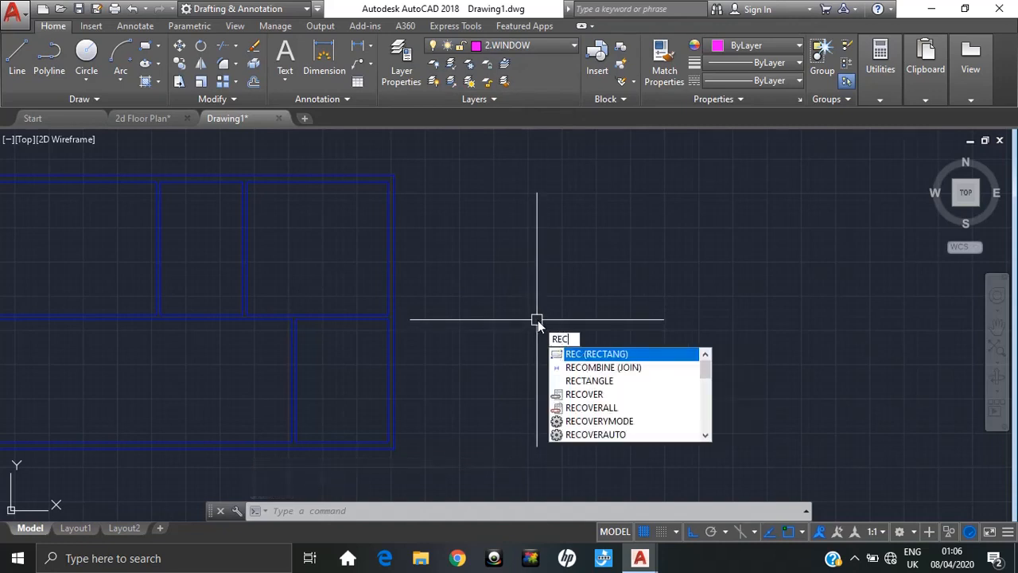
key("Return")
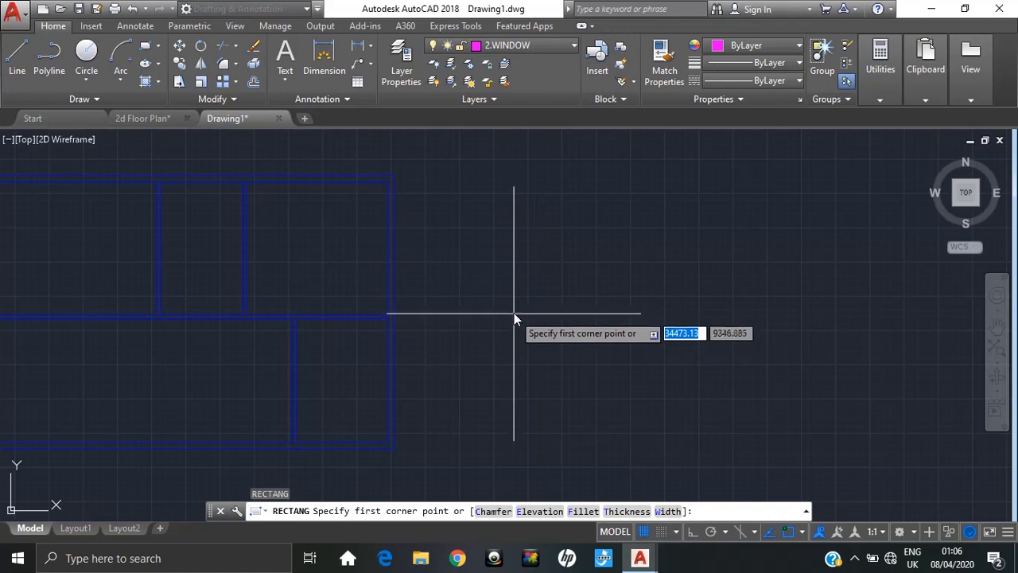
left_click(506, 285)
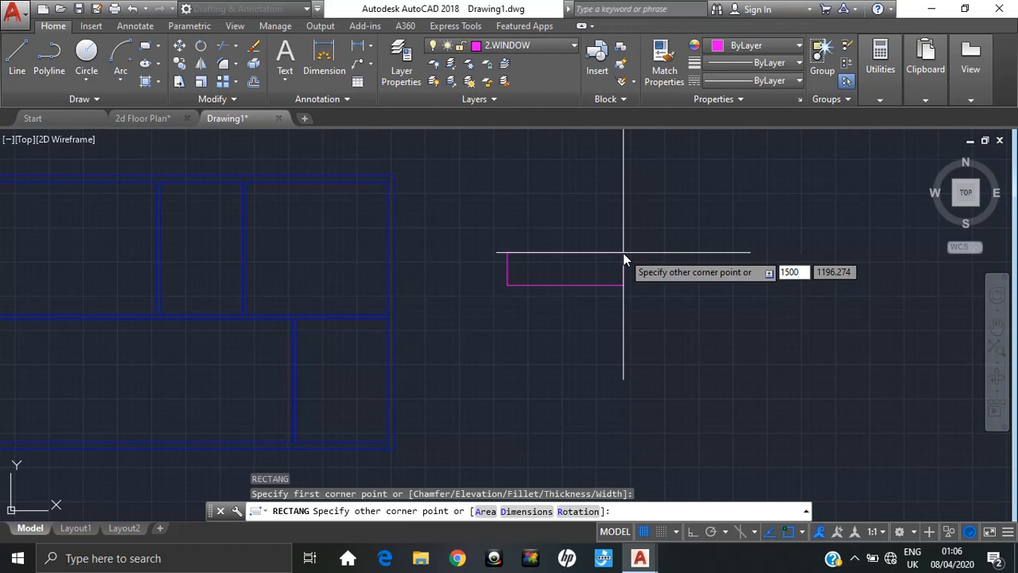
key("Tab")
type("150")
key("Return")
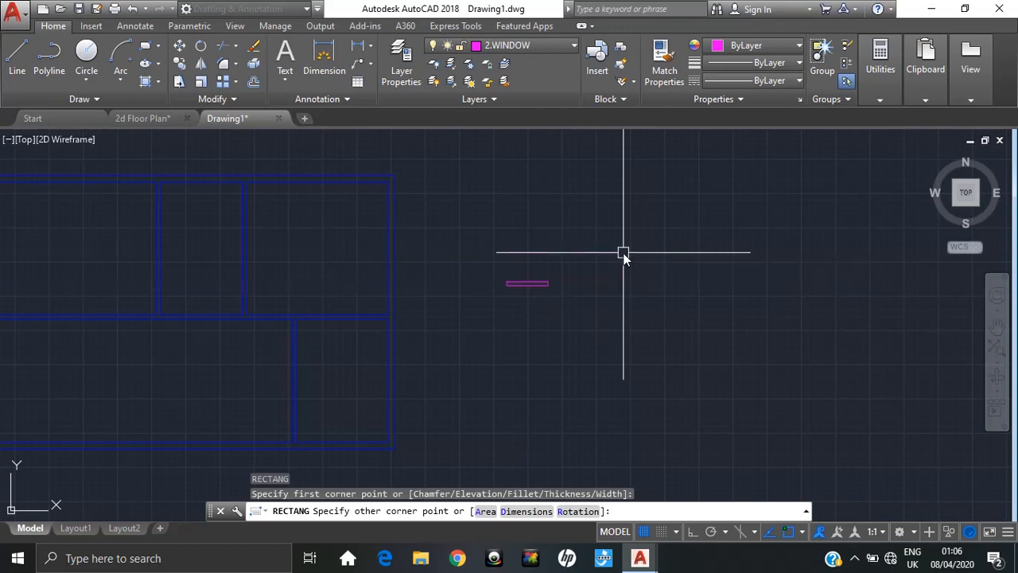
- Examine the frame offset and centre line of the 1500 mm window detail in the 2d Floor Plan
left_click(152, 119)
scroll(459, 282, "up", 5)
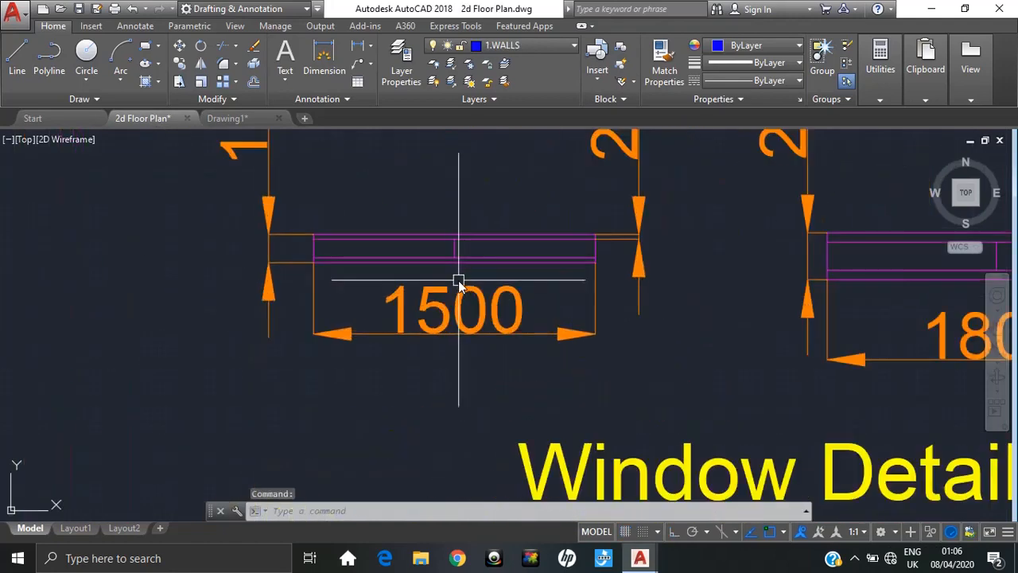
middle_click_drag(390, 286, 393, 337)
scroll(398, 337, "down", 2)
middle_click_drag(477, 351, 528, 301)
scroll(385, 305, "up", 2)
scroll(528, 300, "down", 2)
middle_click_drag(372, 333, 422, 326)
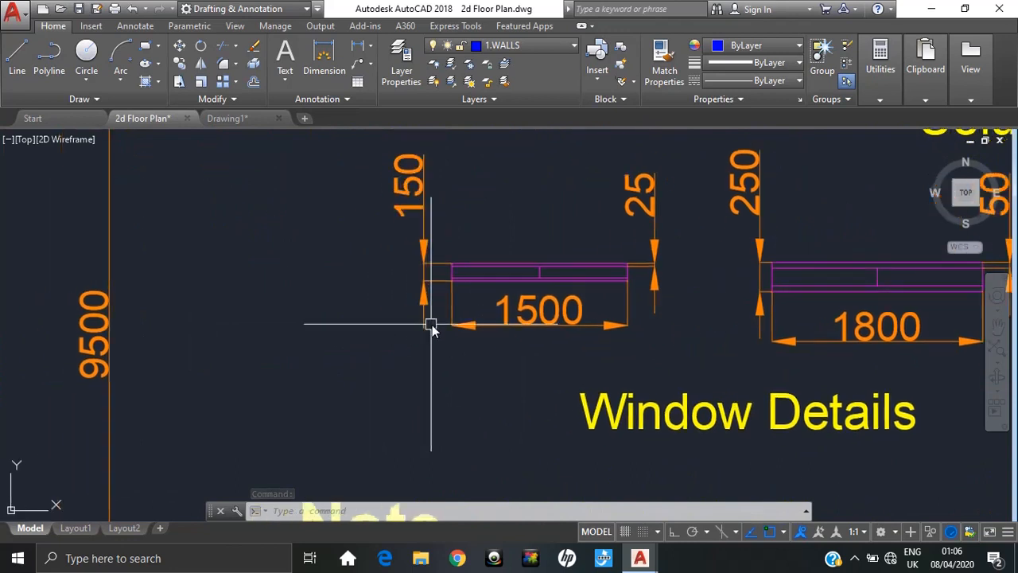
scroll(627, 294, "up", 2)
middle_click_drag(646, 288, 549, 326)
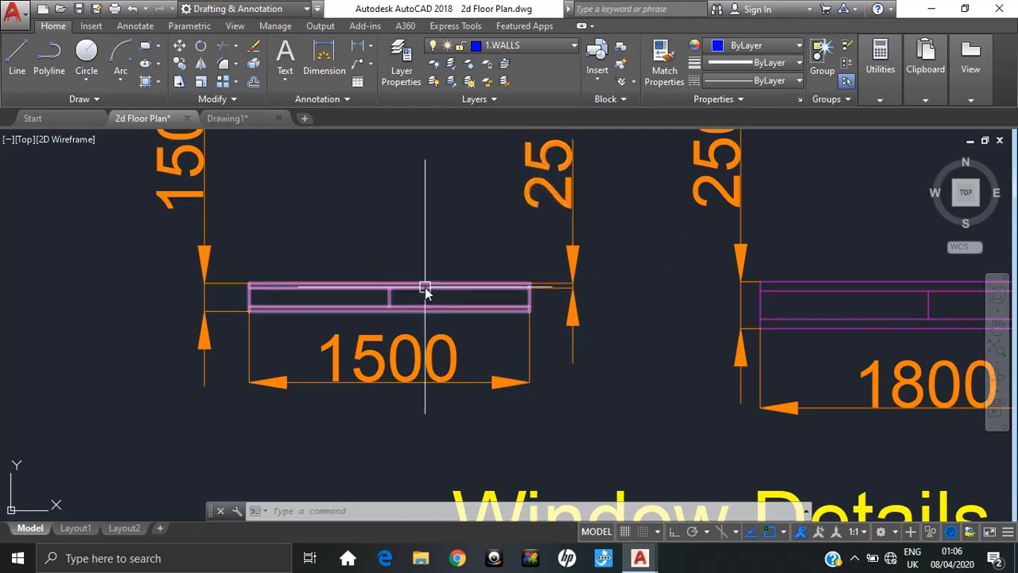
- In Drawing1, explode the window rectangle into separate lines
left_click(241, 118)
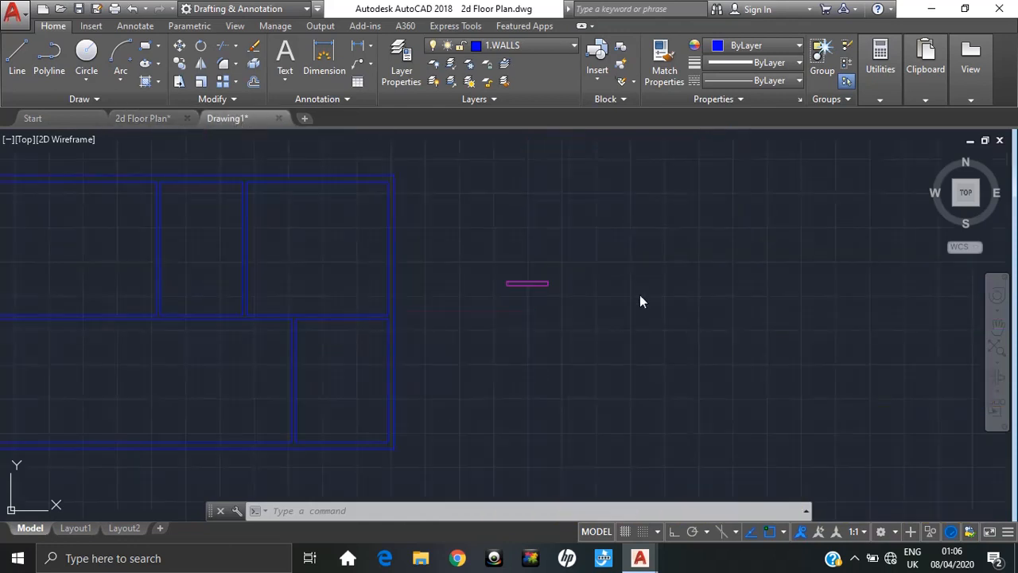
left_click(528, 291)
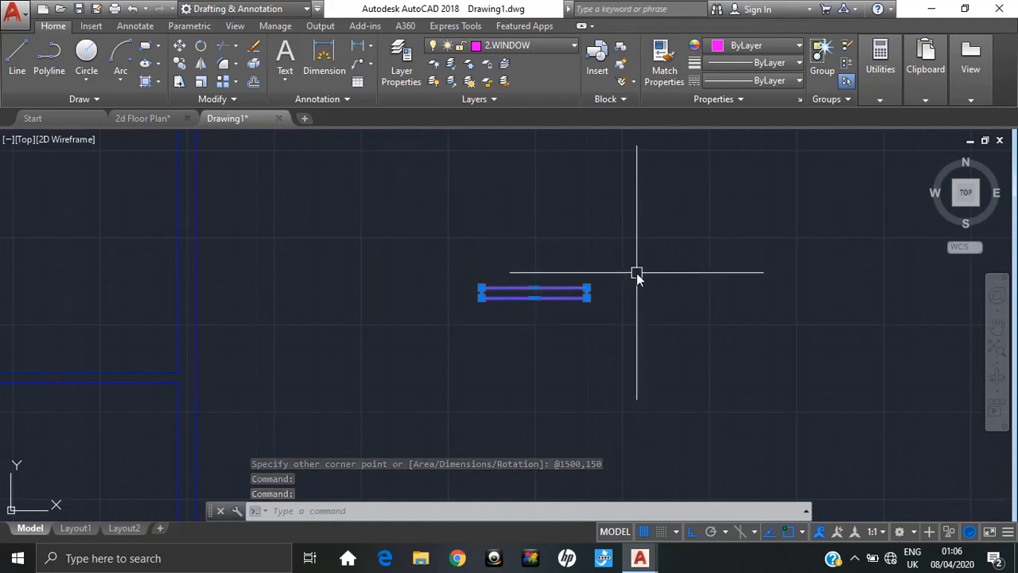
type("x")
key("Return")
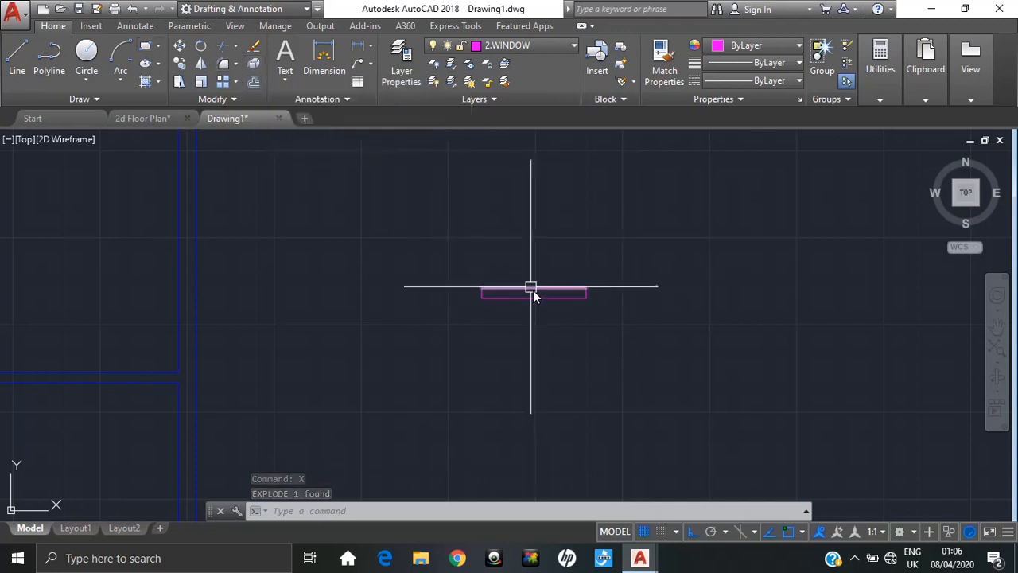
scroll(533, 293, "up", 4)
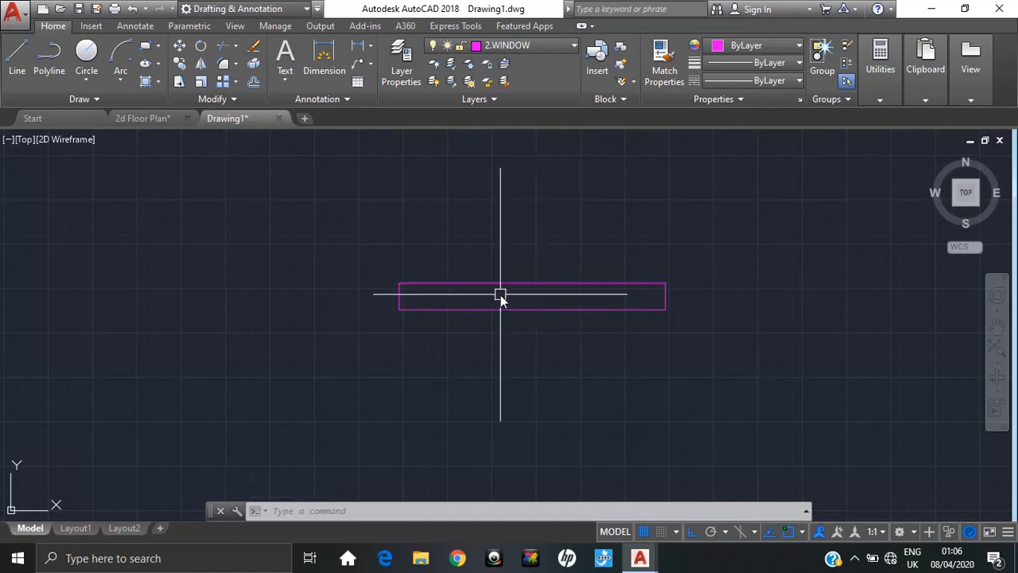
key("Escape")
key("Escape")
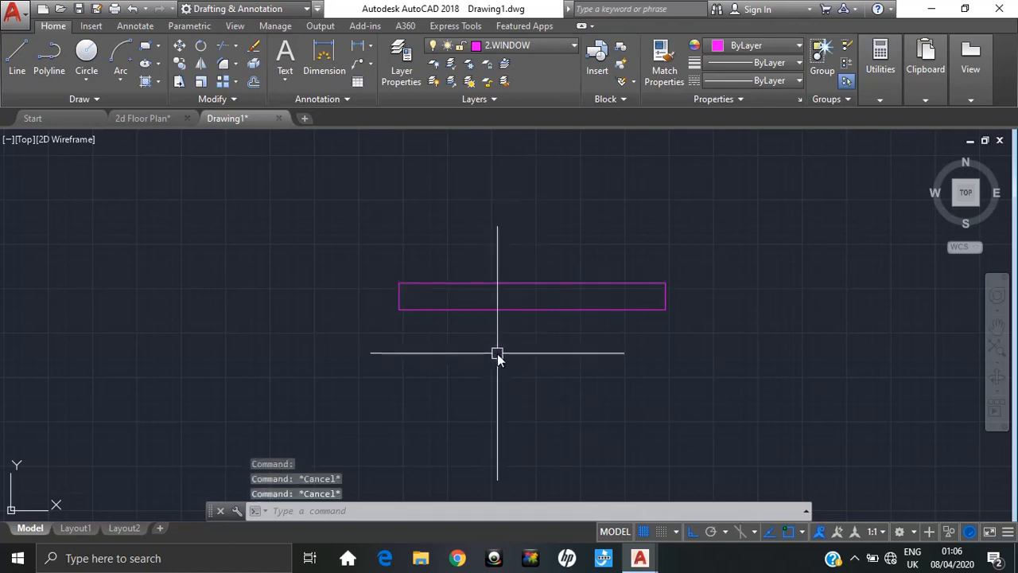
key("Escape")
- Offset the window's top and bottom lines 25 mm inward
type("o")
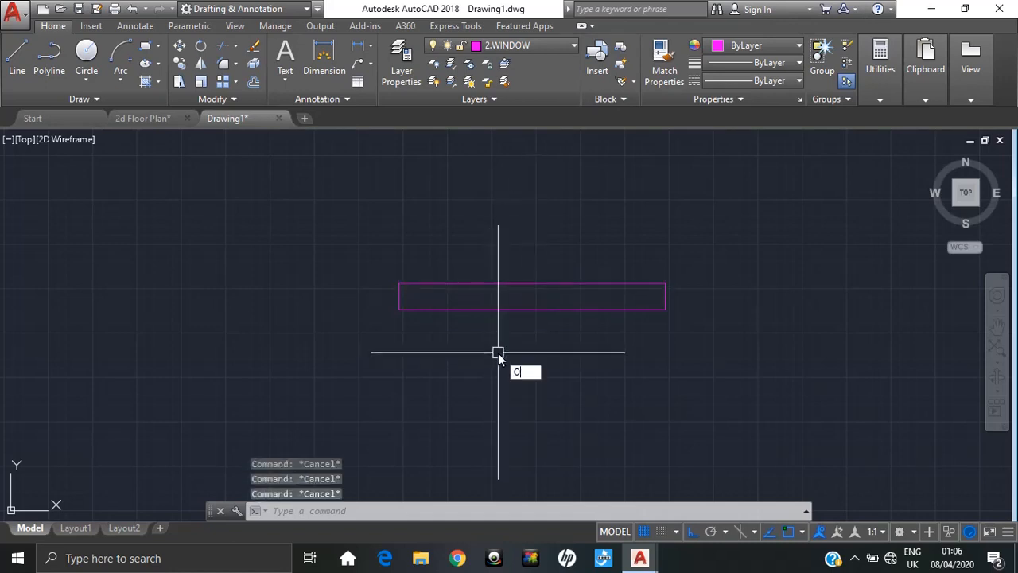
key("Return")
type("25")
key("Return")
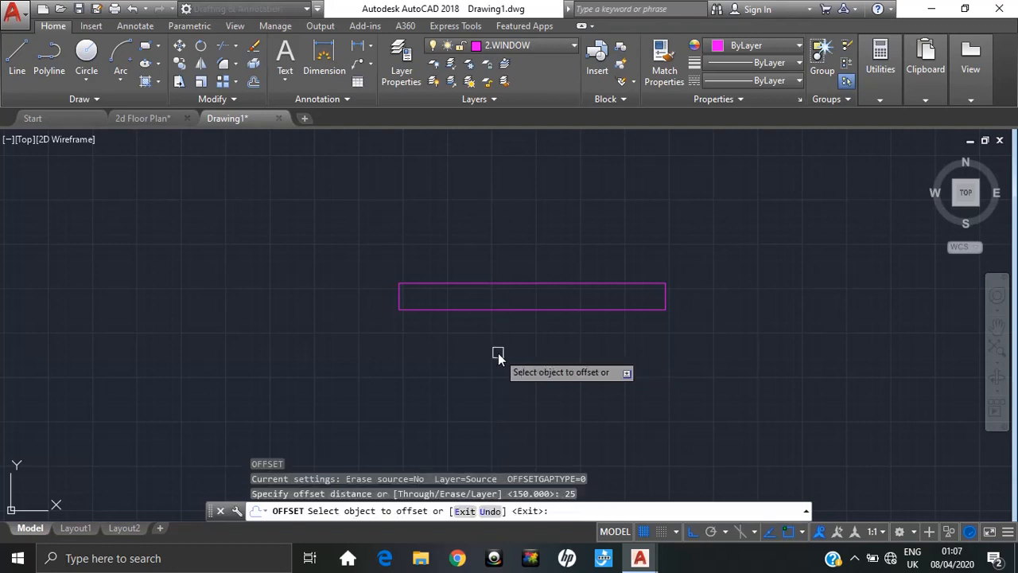
scroll(528, 337, "up", 4)
scroll(536, 326, "down", 3)
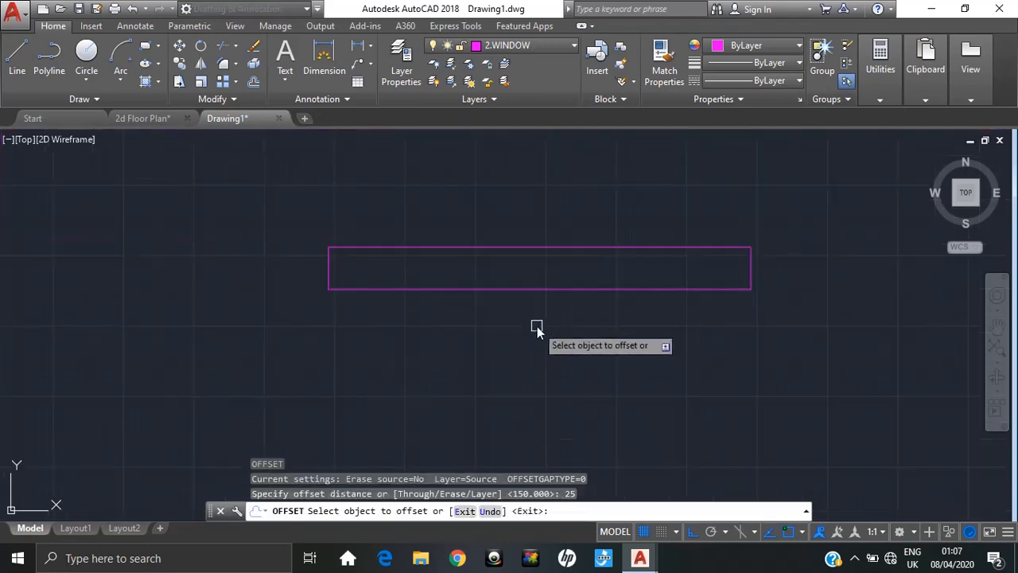
middle_click_drag(536, 327, 453, 414)
left_click(464, 333)
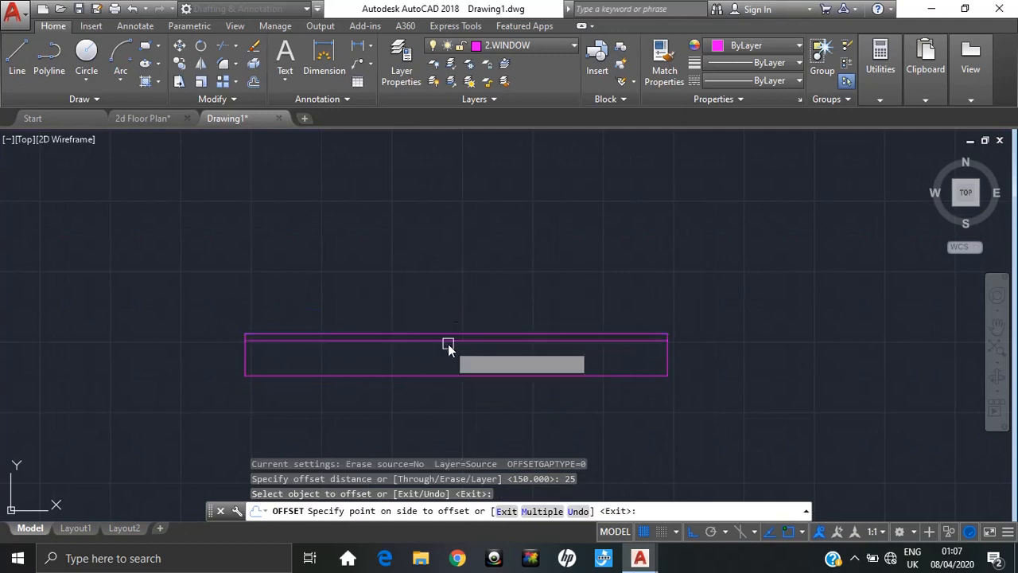
left_click(449, 345)
left_click(488, 374)
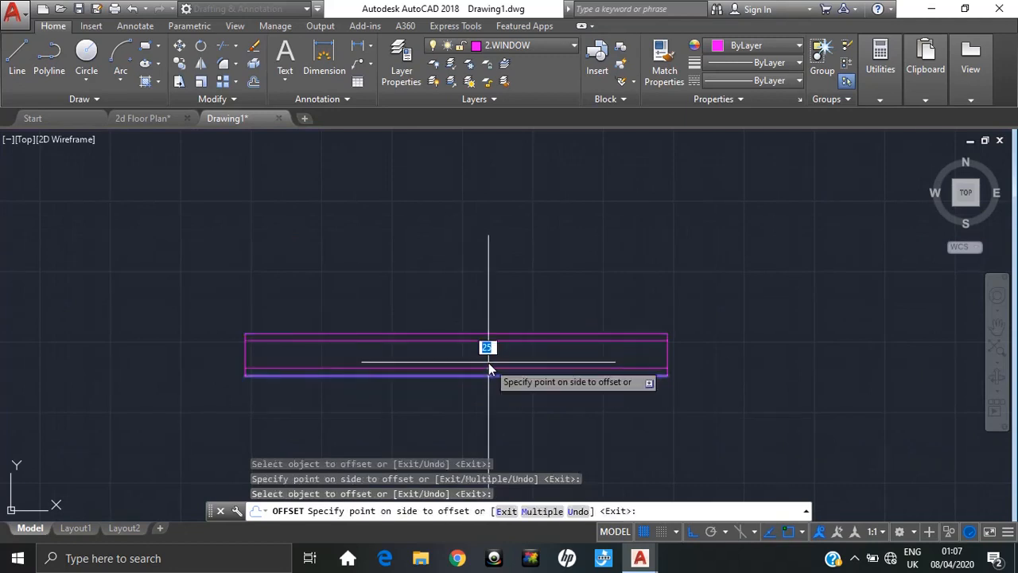
left_click(488, 363)
key("Escape")
- Draw a vertical centre line in the 1500 mm window between the midpoints of its two inner lines
type("l")
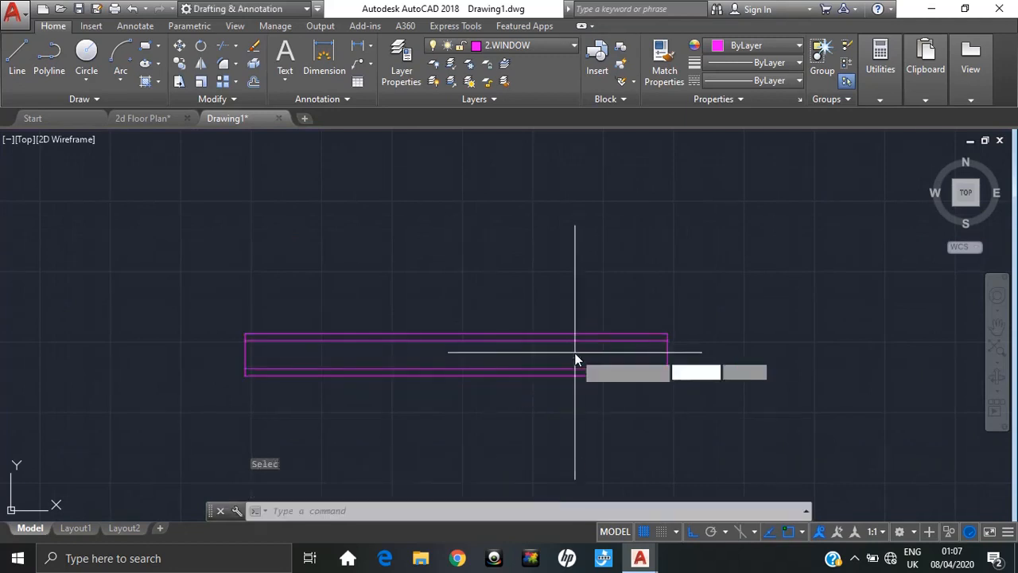
key("Return")
left_click(455, 340)
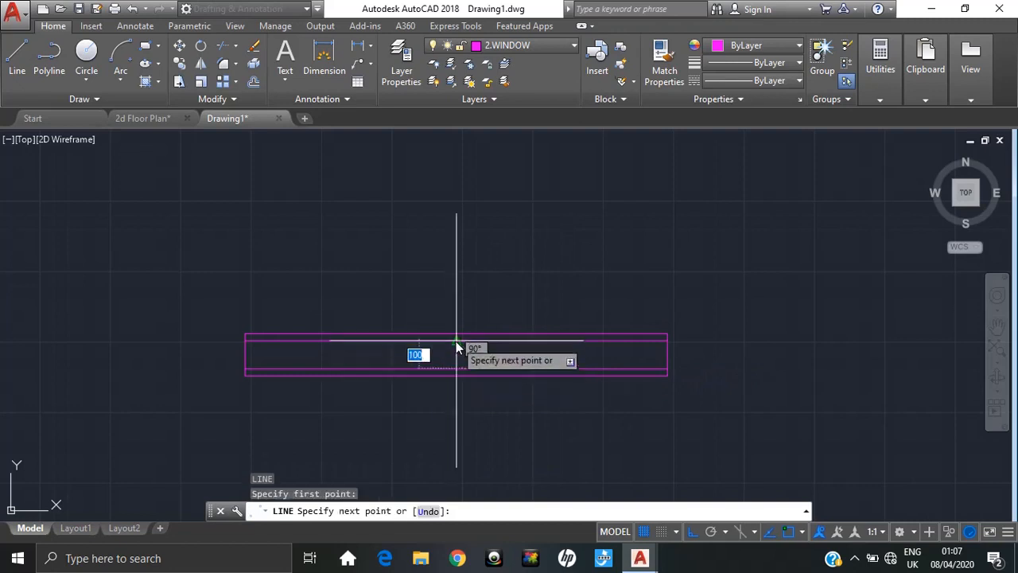
key("Escape")
scroll(541, 364, "down", 3)
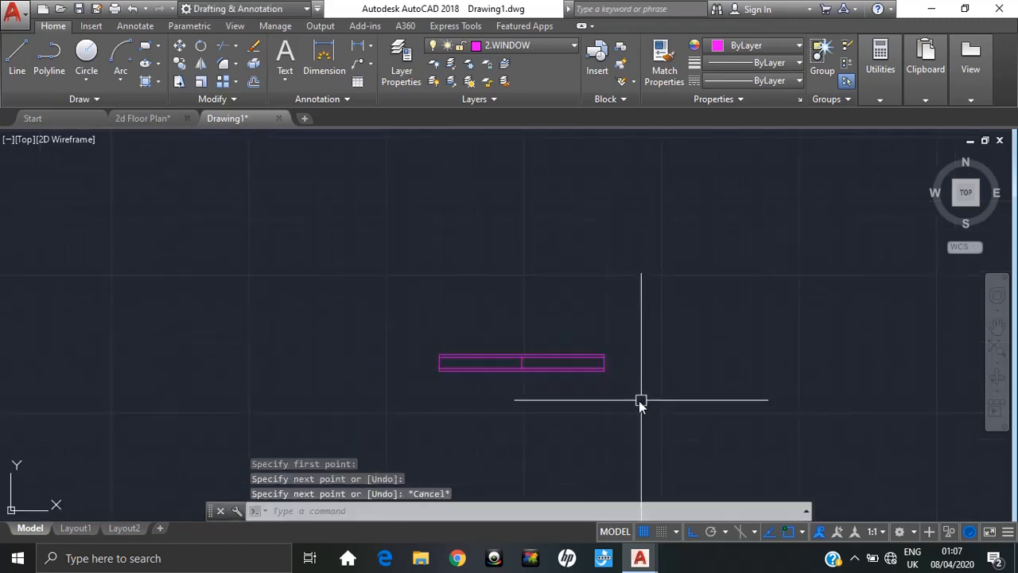
scroll(480, 352, "down", 2)
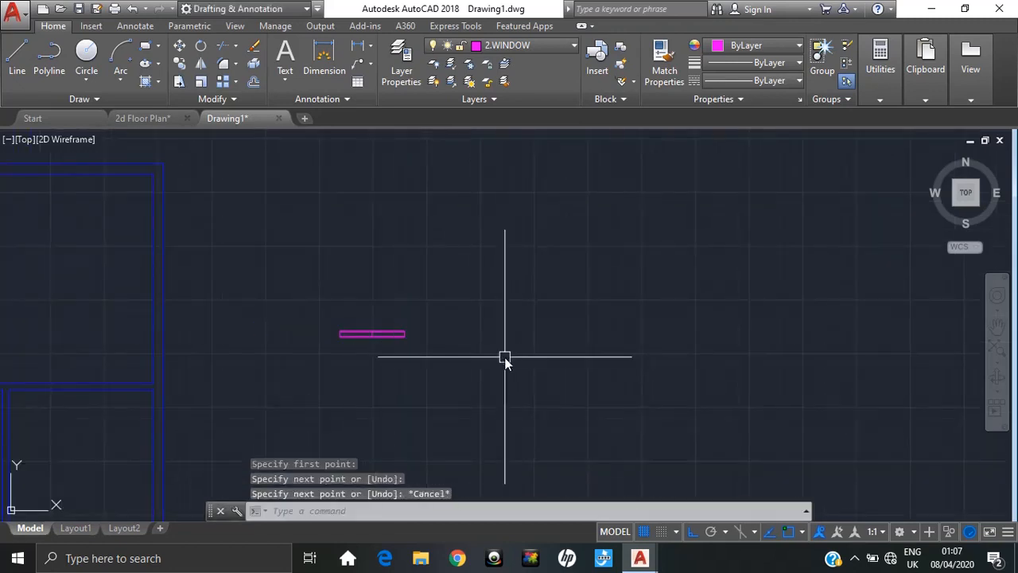
- Consult the window details in 2d Floor Plan and draw an 1800 by 250 mm rectangle to the right of the 1500 mm window in Drawing1
left_click(128, 118)
scroll(477, 334, "down", 3)
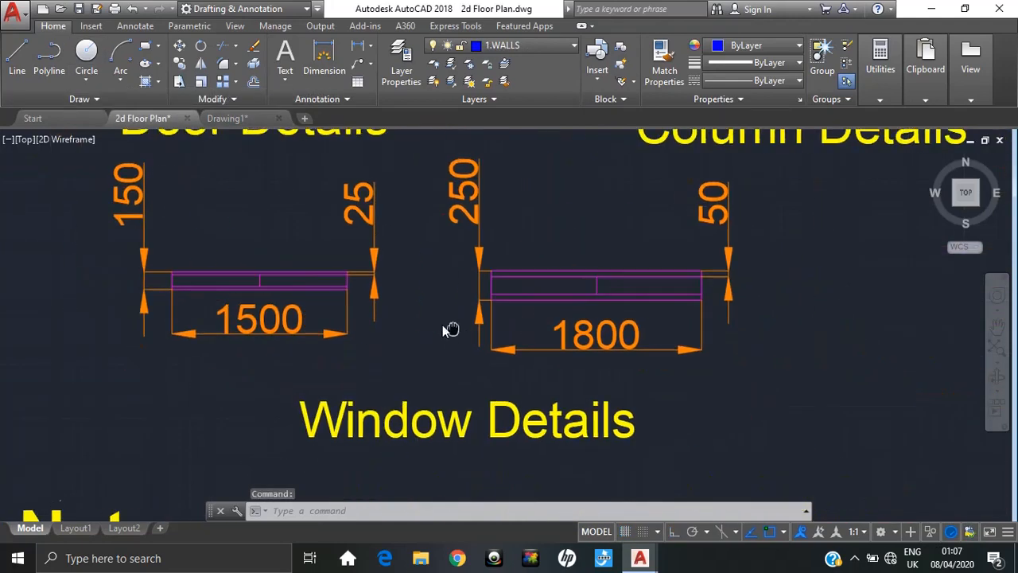
left_click(226, 118)
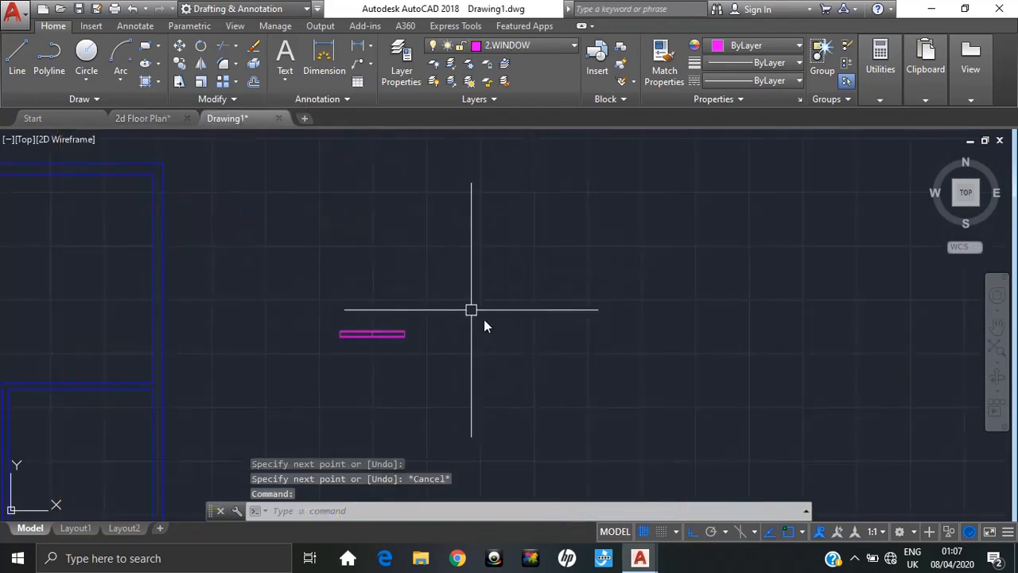
type("rec")
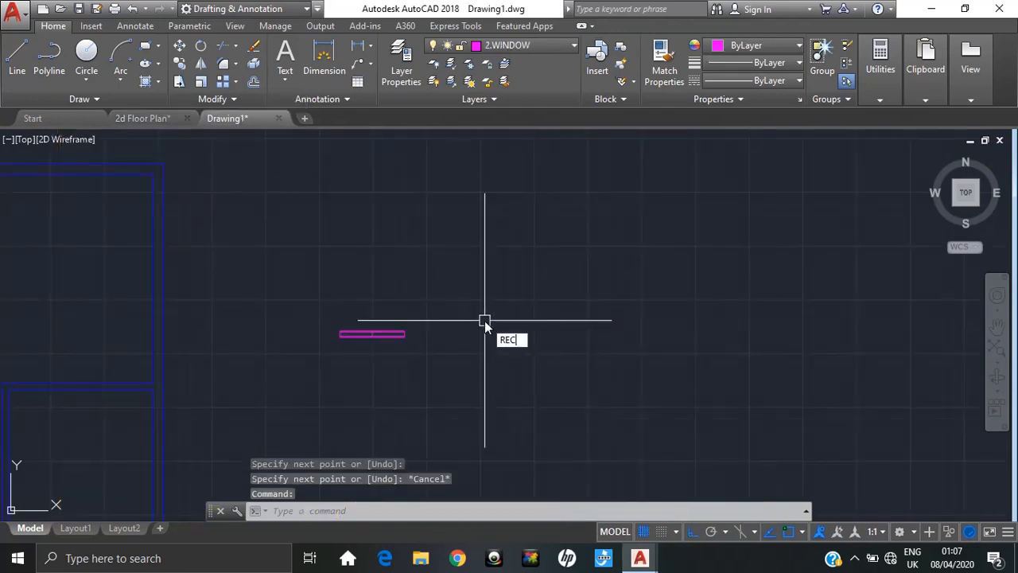
key("Return")
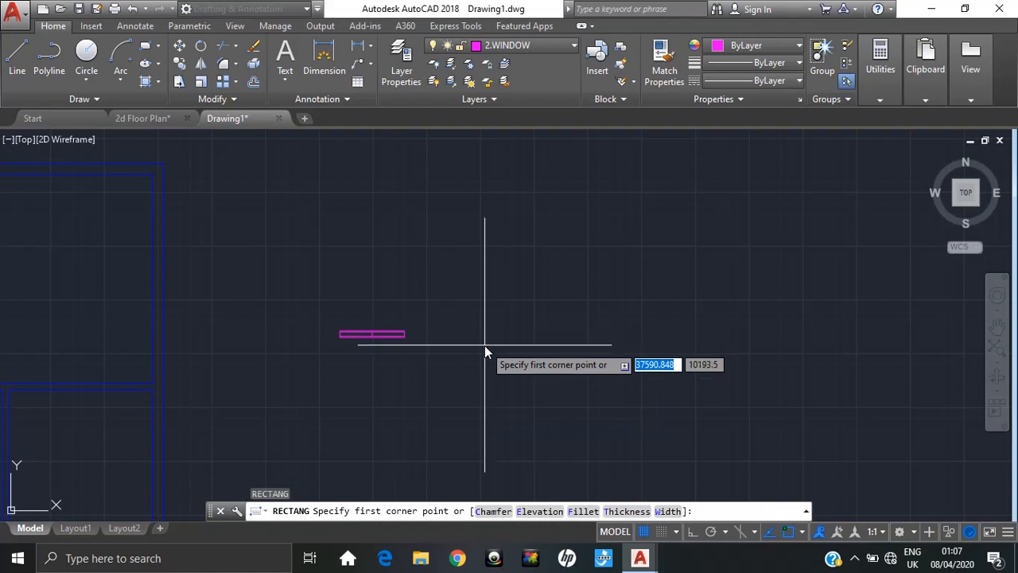
left_click(478, 345)
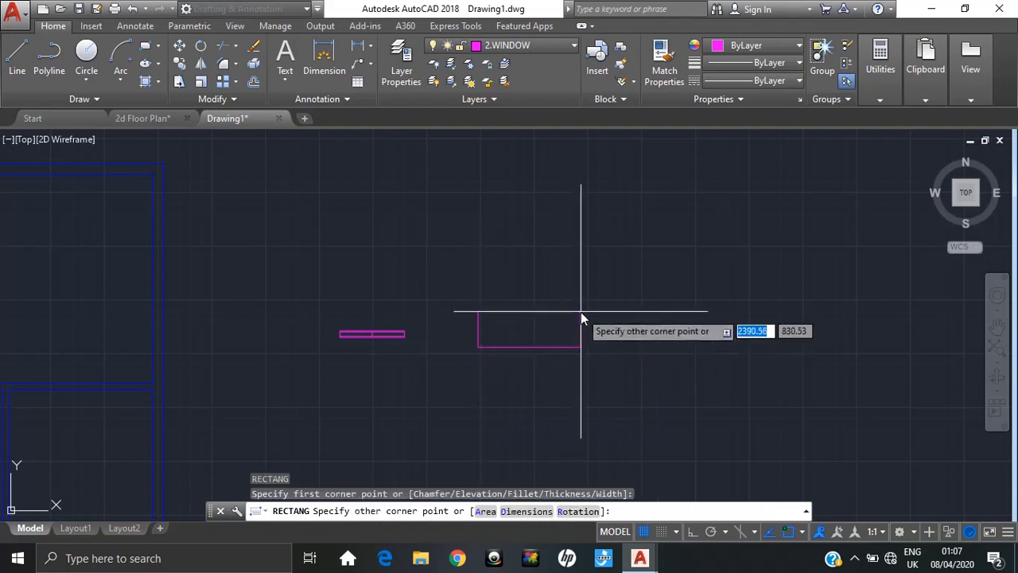
type("1800")
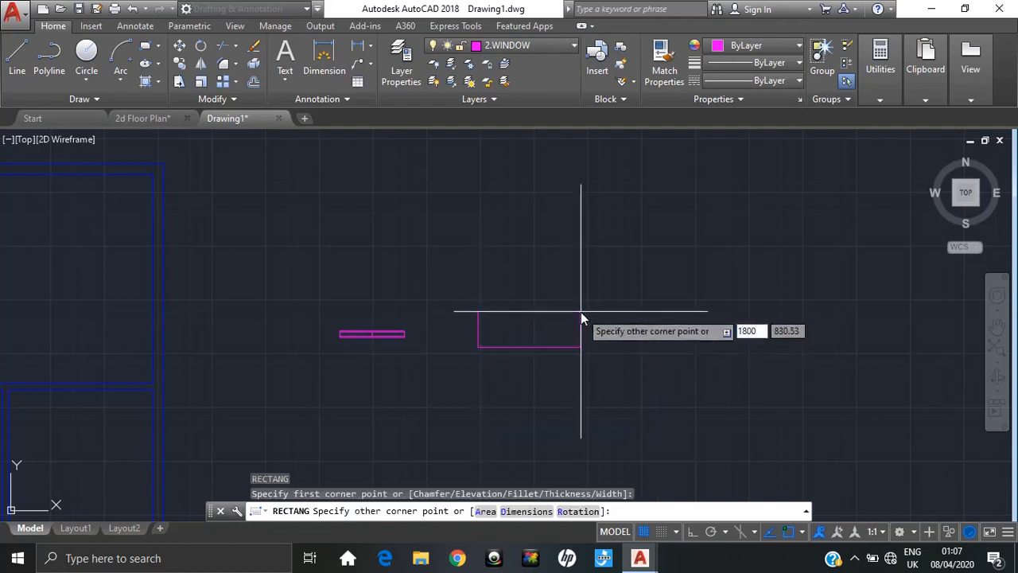
key("Tab")
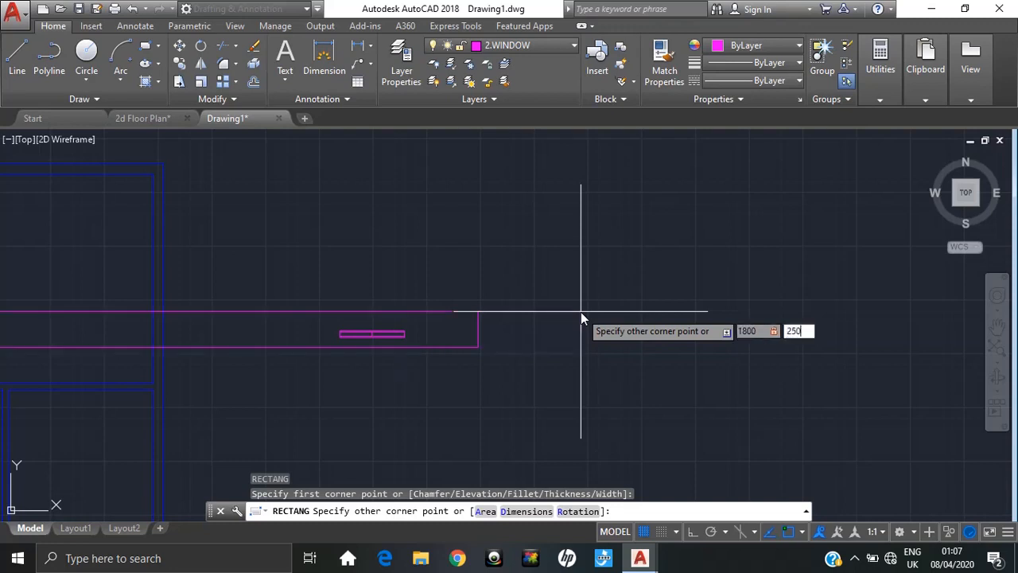
key("Return")
middle_click_drag(530, 327, 518, 282)
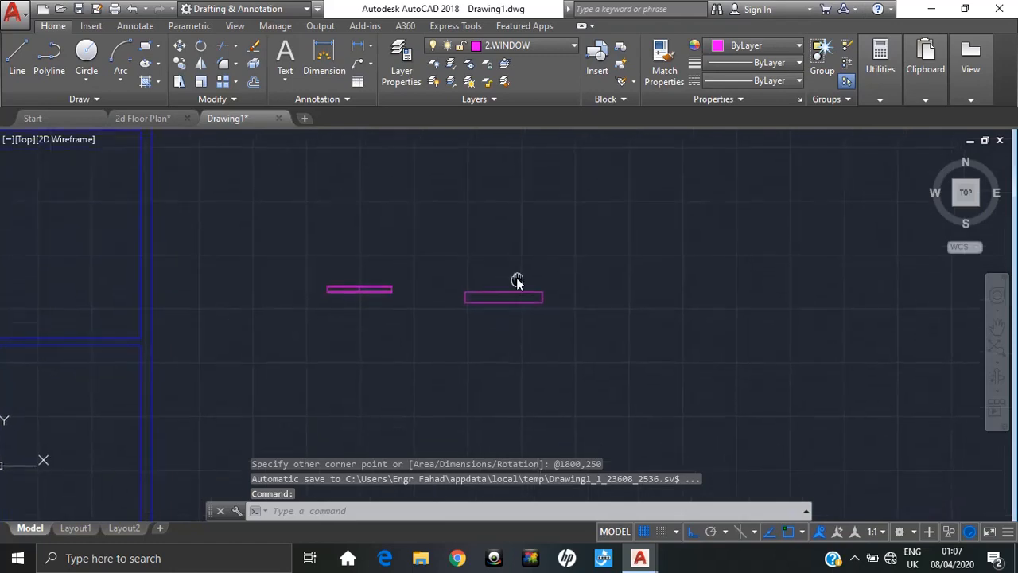
scroll(430, 263, "up", 2)
middle_click_drag(450, 276, 450, 253)
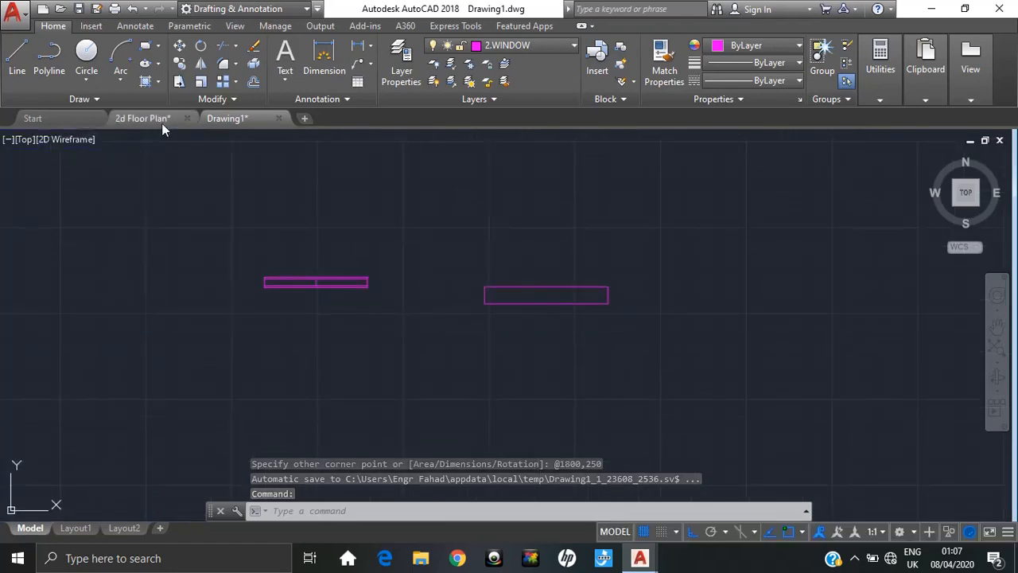
- Examine the frame offset and centre line of the 1800 mm window detail in the 2d Floor Plan
left_click(161, 121)
scroll(567, 302, "up", 2)
scroll(567, 302, "up", 2)
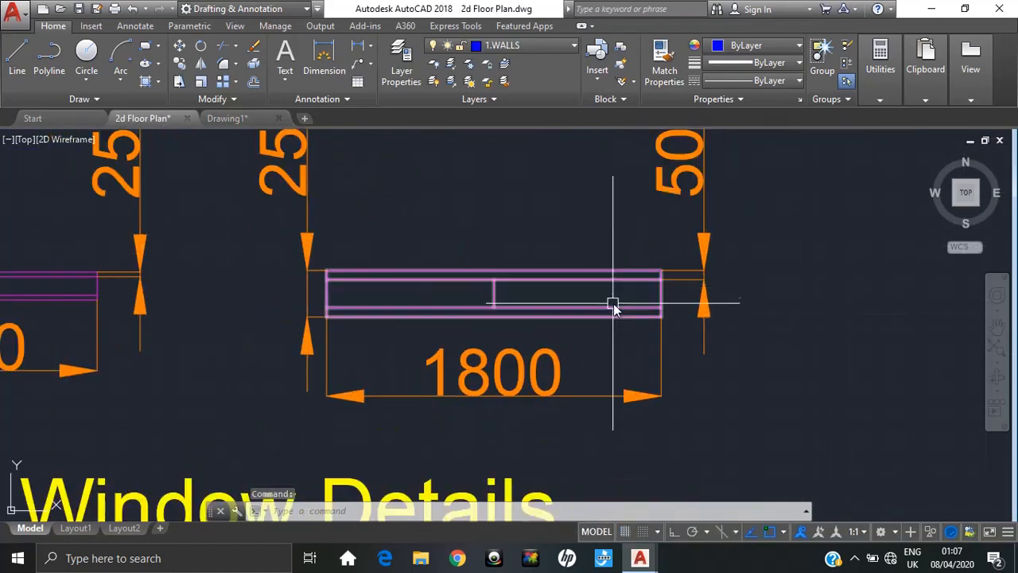
middle_click_drag(674, 315, 657, 377)
left_click(260, 119)
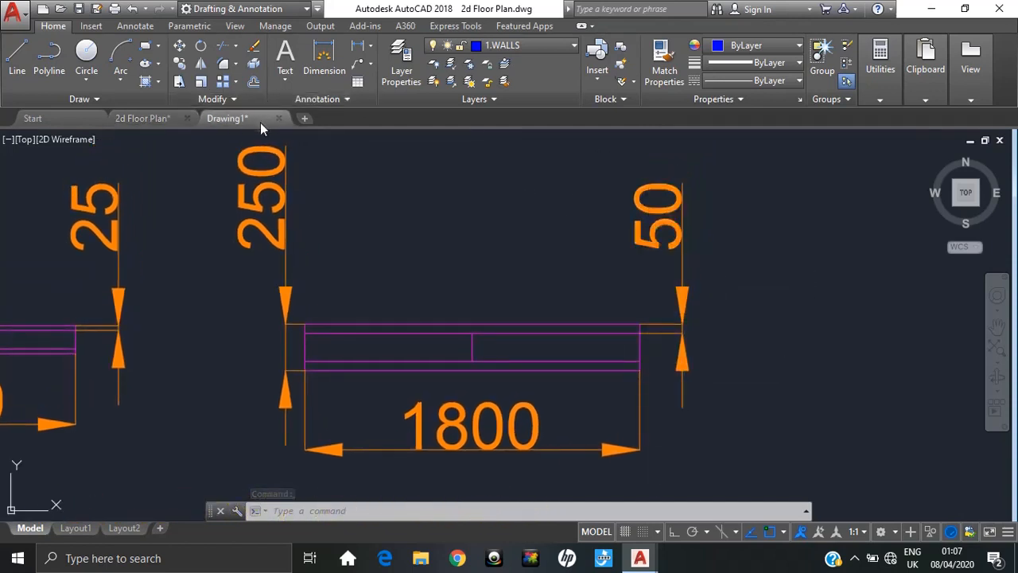
- In Drawing1, explode the 1800 mm window rectangle and offset its top and bottom lines 50 mm inward
left_click(517, 288)
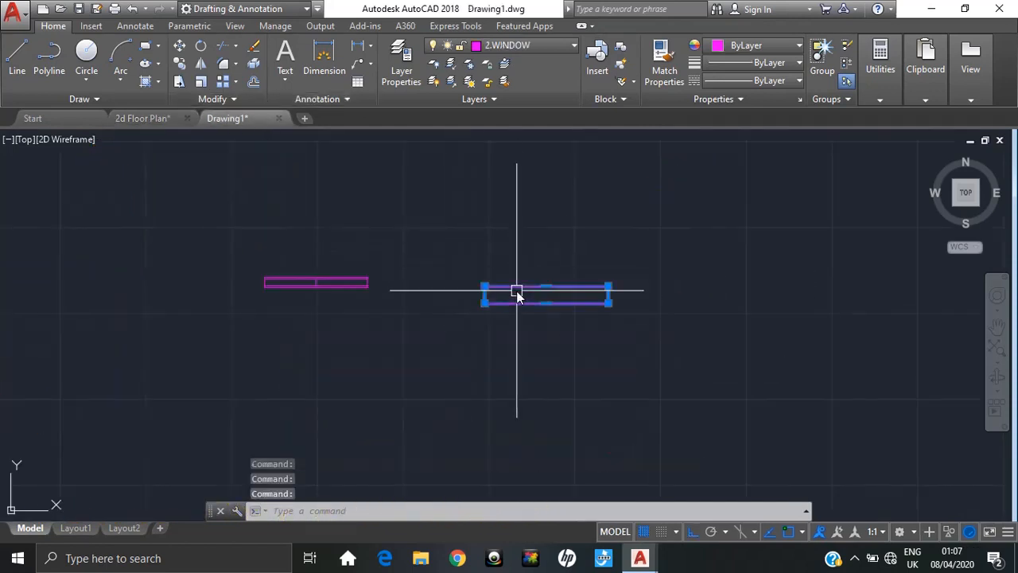
key("Return")
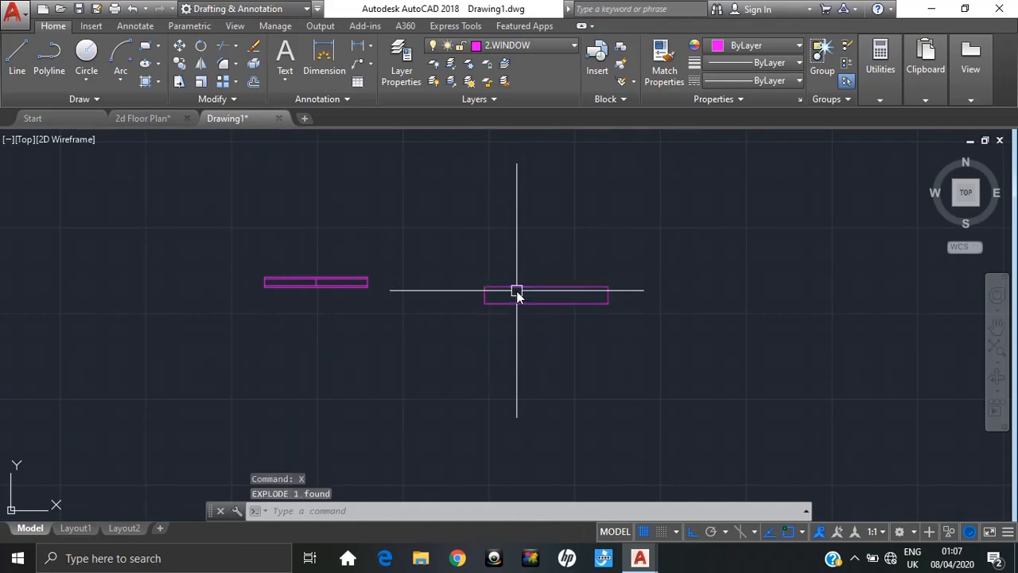
type("o")
key("Return")
type("50")
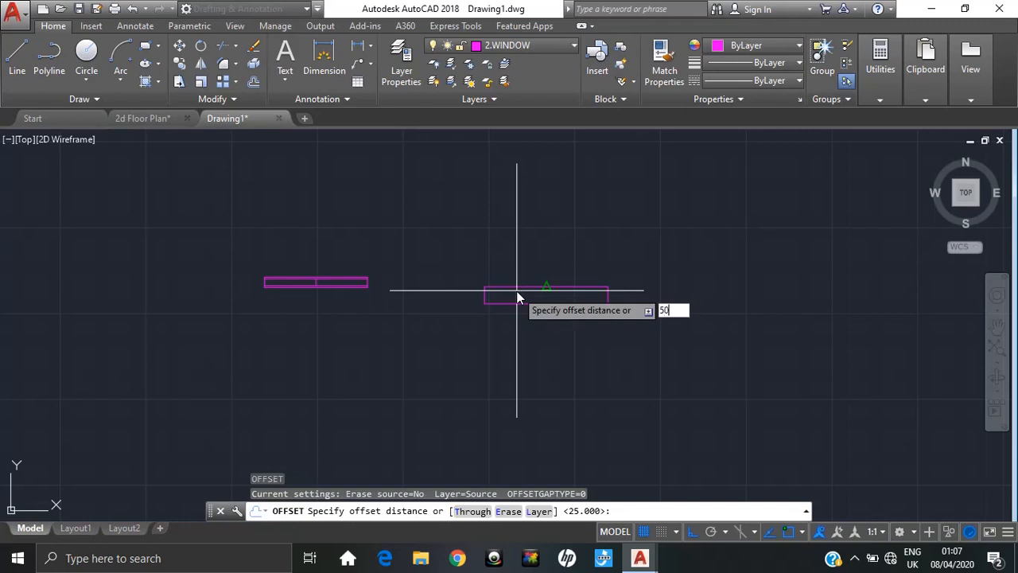
key("Return")
scroll(517, 294, "up", 2)
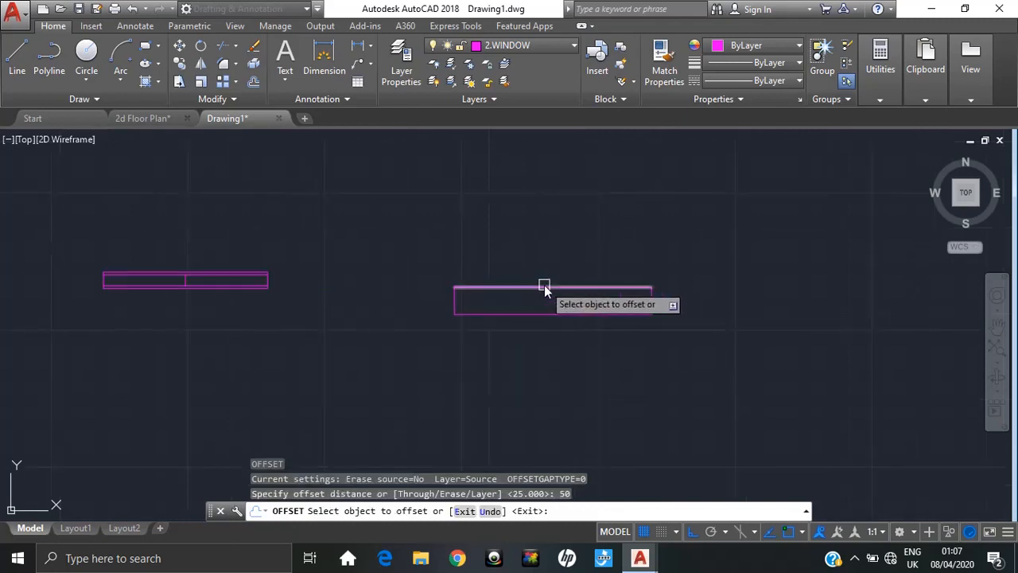
left_click(543, 288)
left_click(547, 310)
scroll(547, 310, "up", 5)
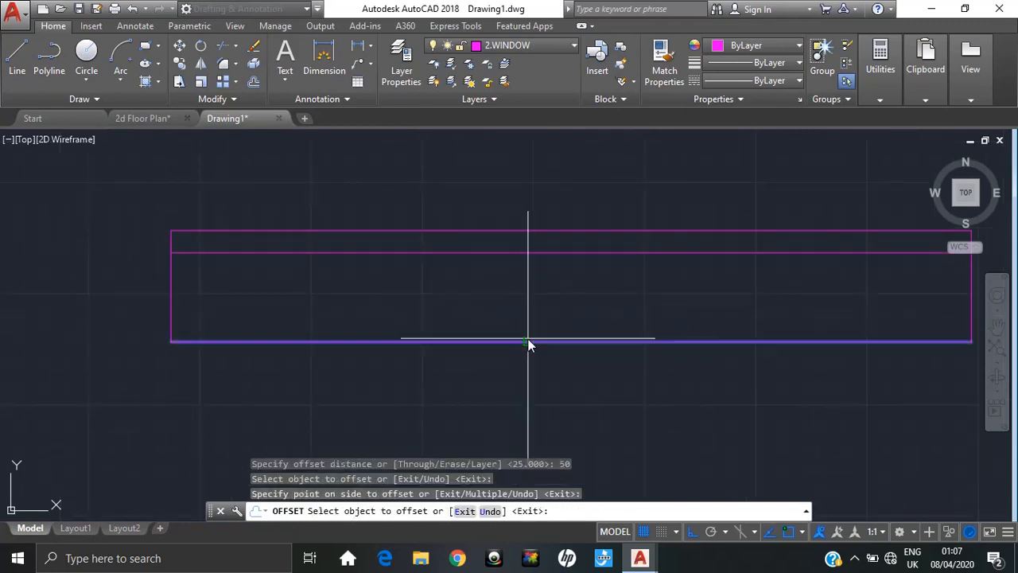
key("Escape")
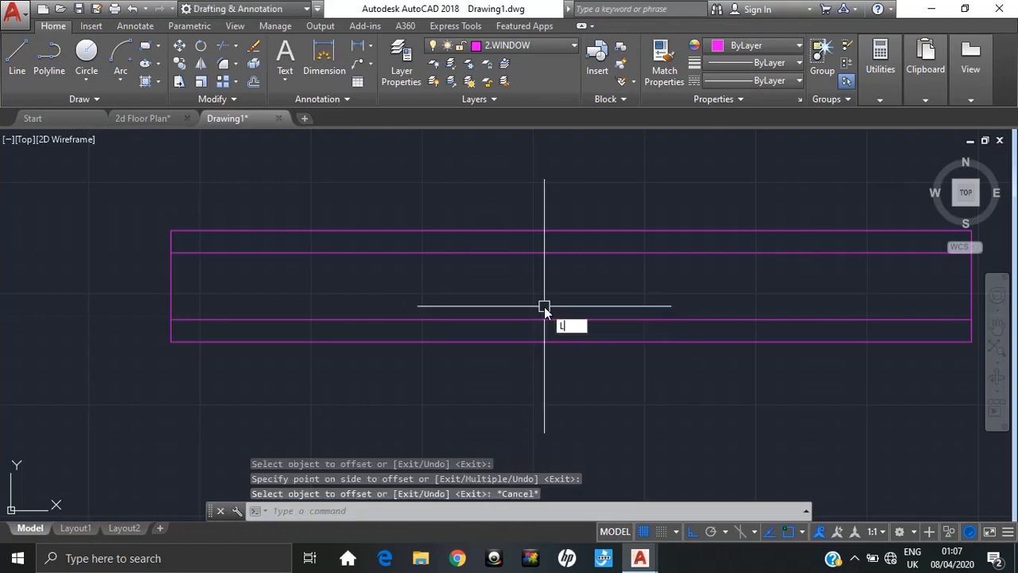
- Draw a vertical centre line in the 1800 mm window between the midpoints of its two inner lines
type("l")
key("Return")
left_click(574, 318)
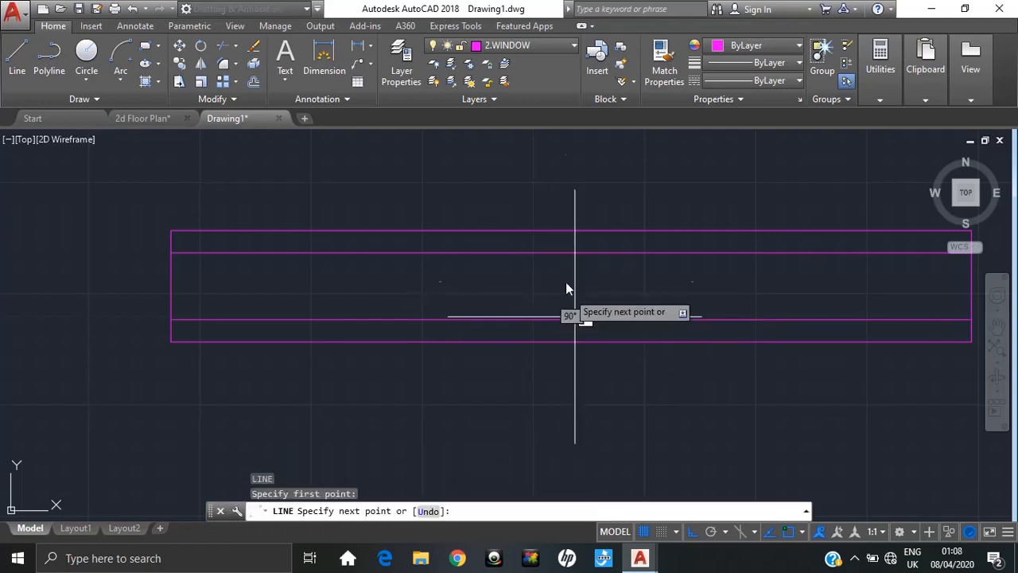
left_click(566, 256)
scroll(582, 291, "down", 3)
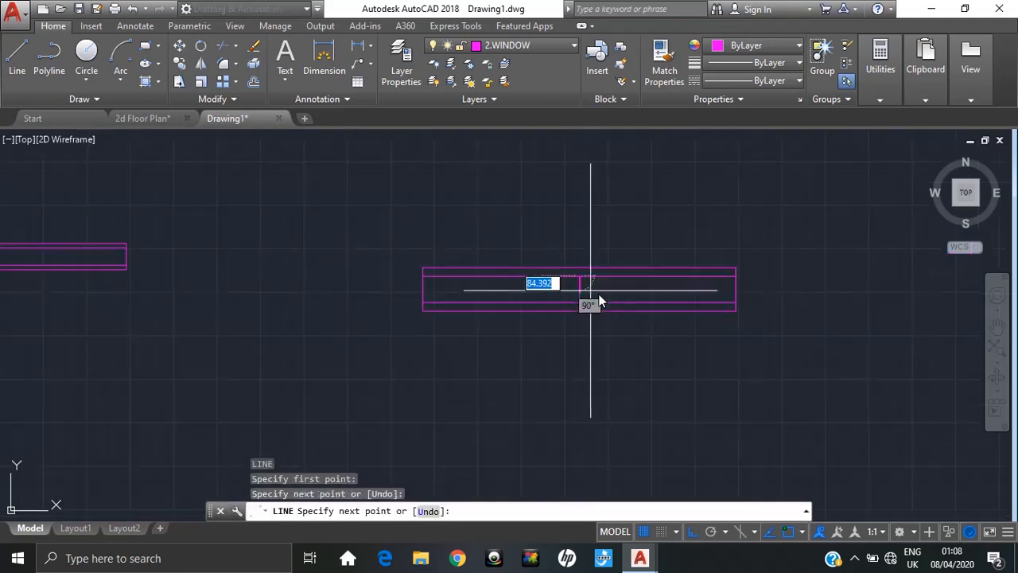
key("Escape")
scroll(659, 291, "down", 3)
middle_click_drag(586, 324, 676, 347)
scroll(679, 345, "down", 2)
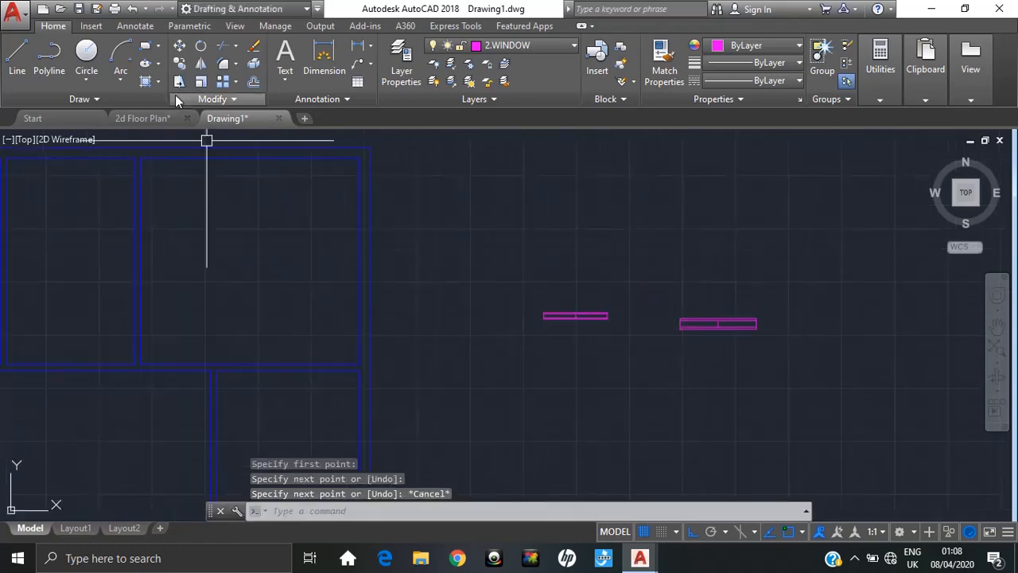
- Compare both window details in the 2d Floor Plan with the two windows drawn in Drawing1
left_click(163, 118)
scroll(397, 338, "down", 3)
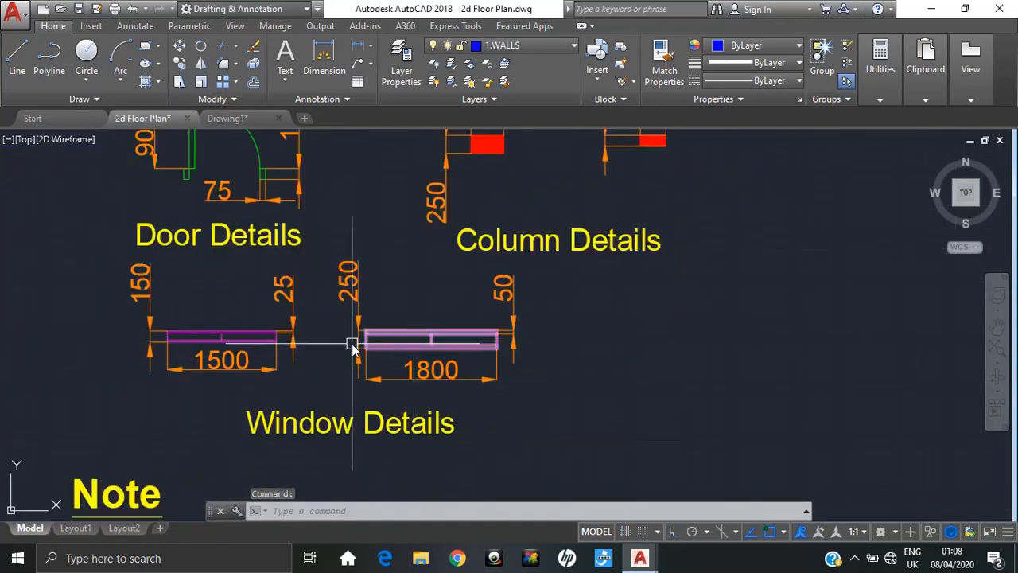
middle_click_drag(352, 348, 525, 365)
middle_click_drag(555, 400, 555, 408)
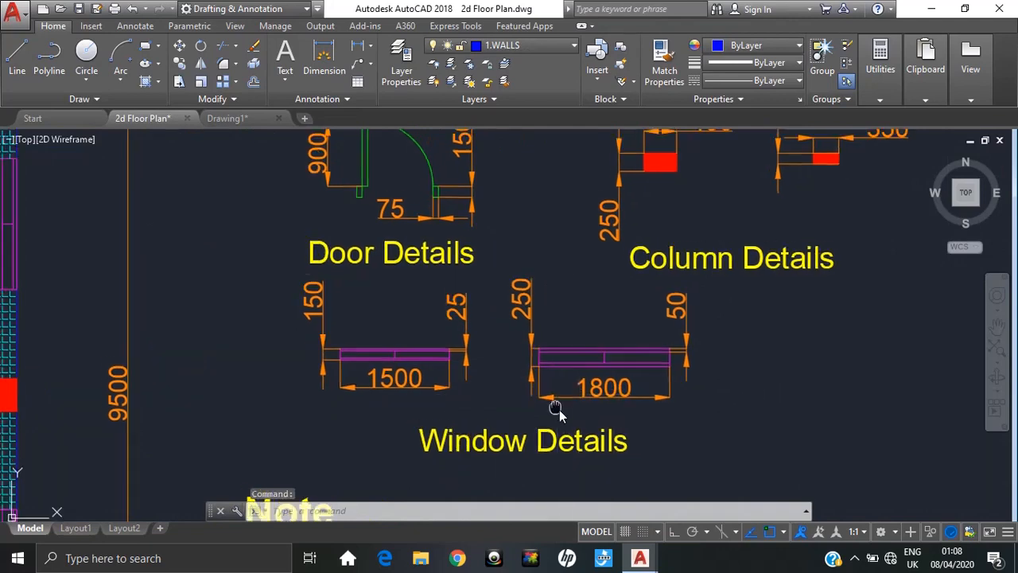
scroll(555, 407, "down", 5)
scroll(567, 375, "up", 6)
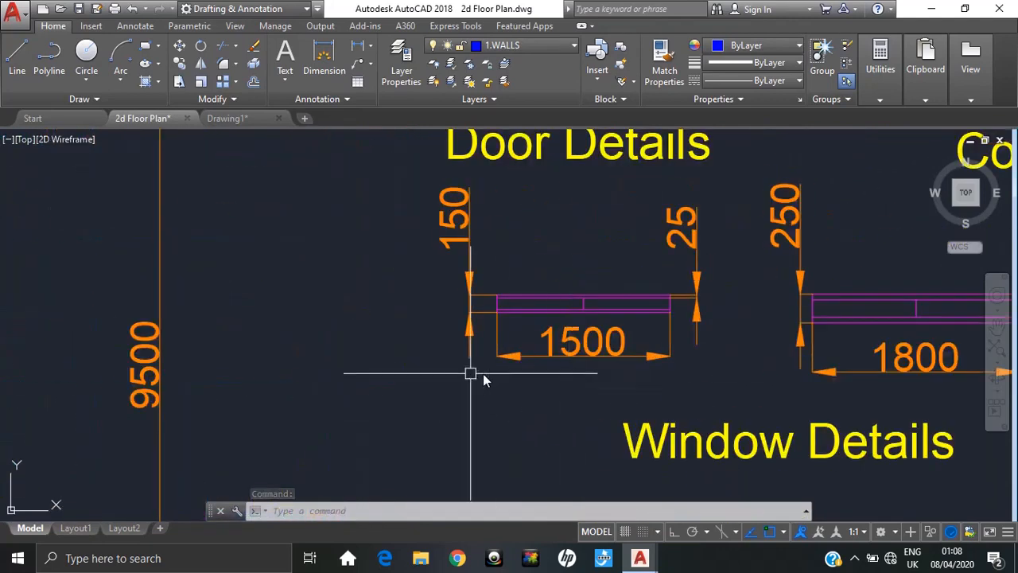
scroll(482, 374, "down", 3)
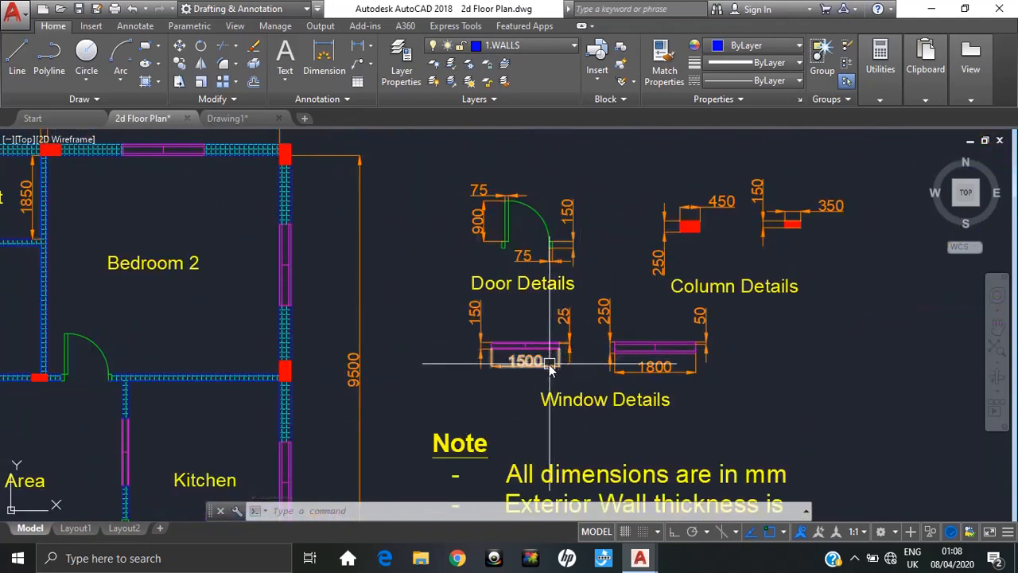
left_click(245, 119)
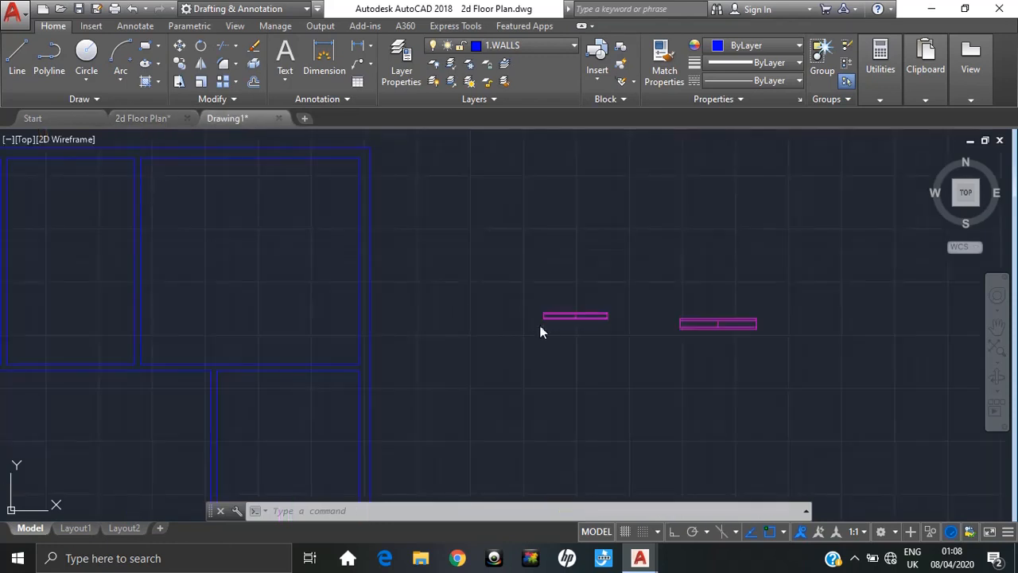
- Examine the dimensions of the door leaf, swing arc and jambs in the 2d Floor Plan's Door Details
left_click(147, 118)
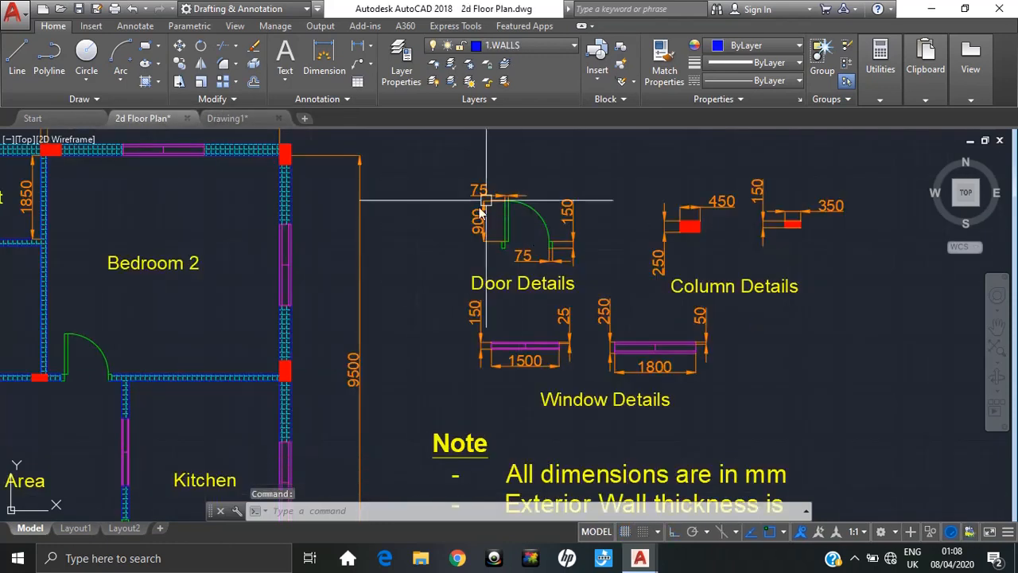
left_click(232, 119)
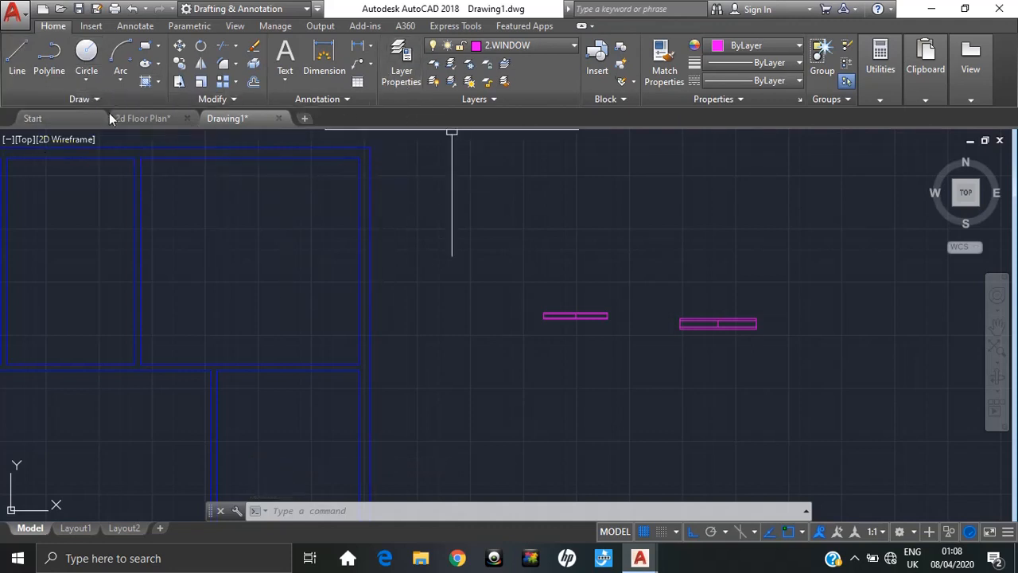
left_click(129, 119)
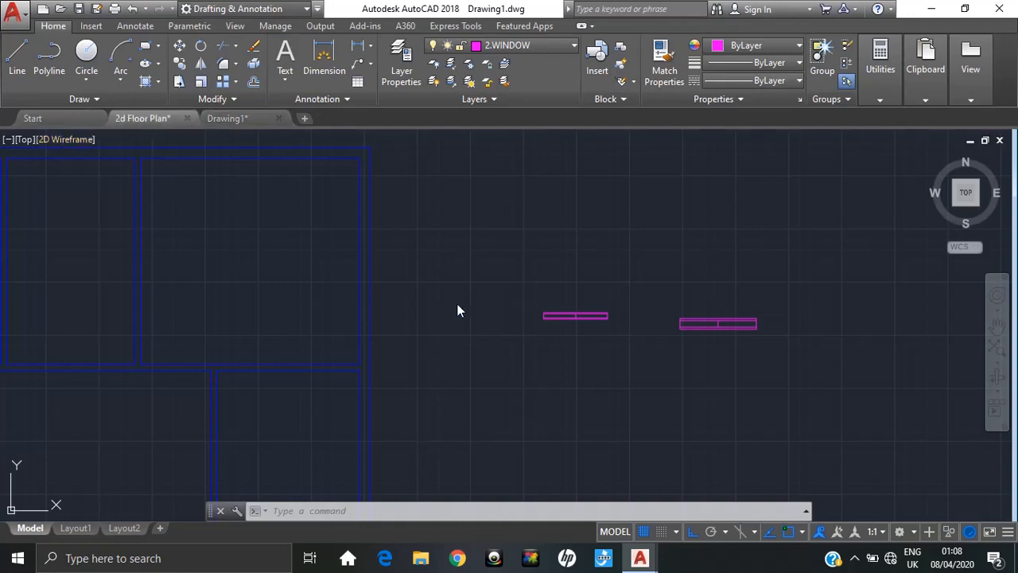
scroll(504, 220, "up", 3)
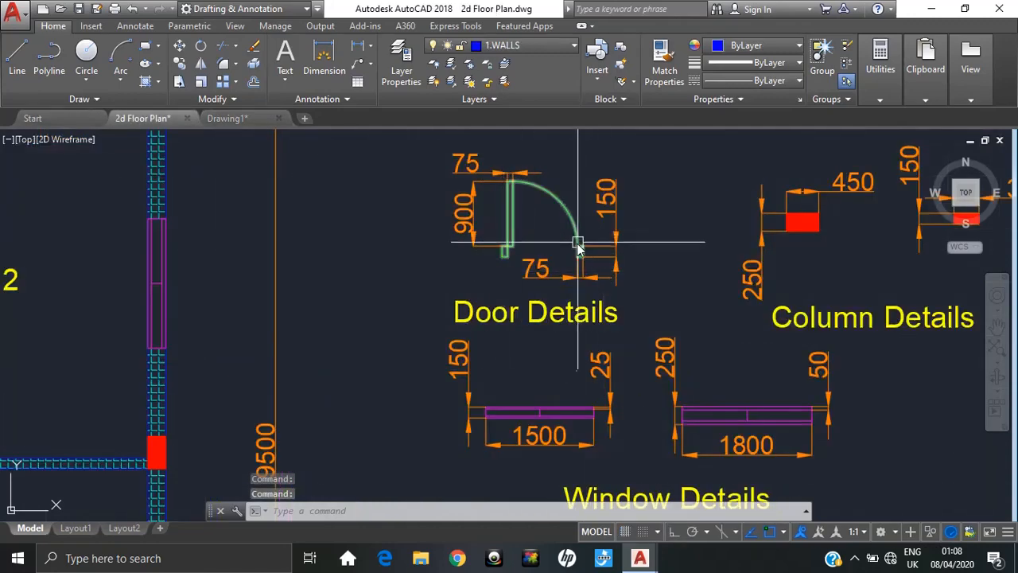
mouse_move(543, 268)
middle_mouse_down()
mouse_move(545, 295)
mouse_move(515, 318)
middle_mouse_up()
scroll(498, 299, "up", 2)
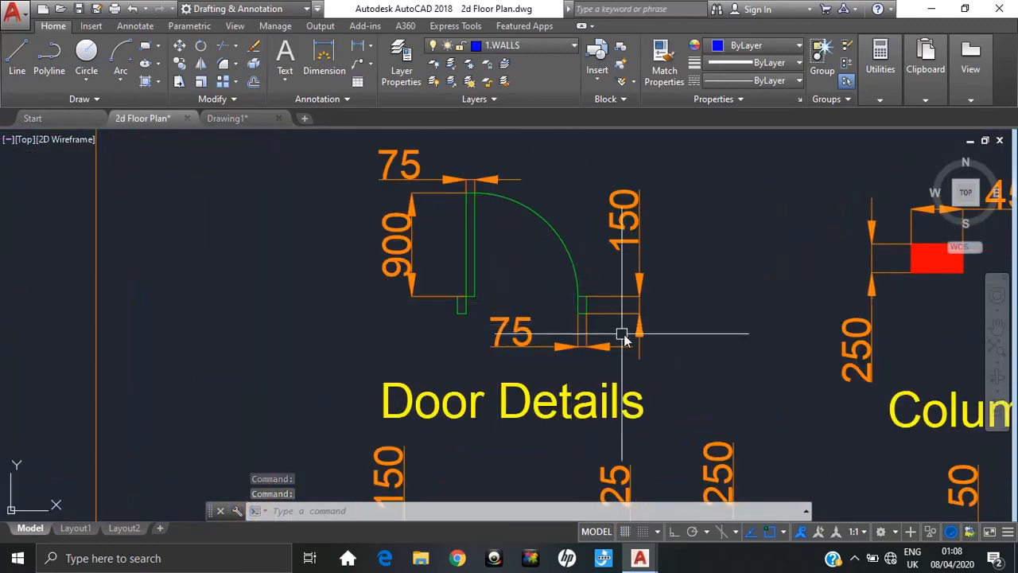
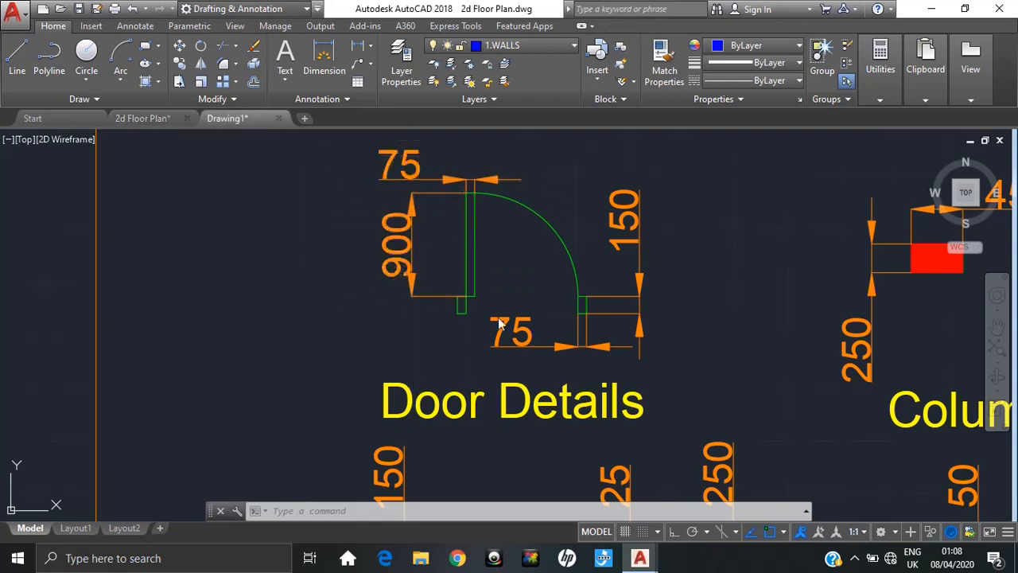
- Check the Door Details in the 2d Floor Plan, return to Drawing1 and make 3.DOOR the current layer
left_click(176, 119)
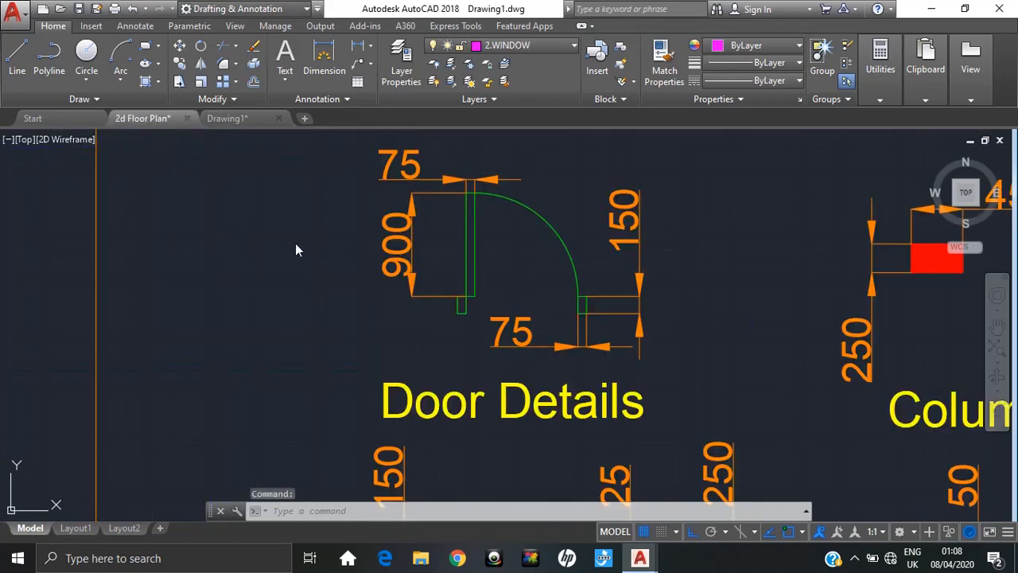
left_click(229, 119)
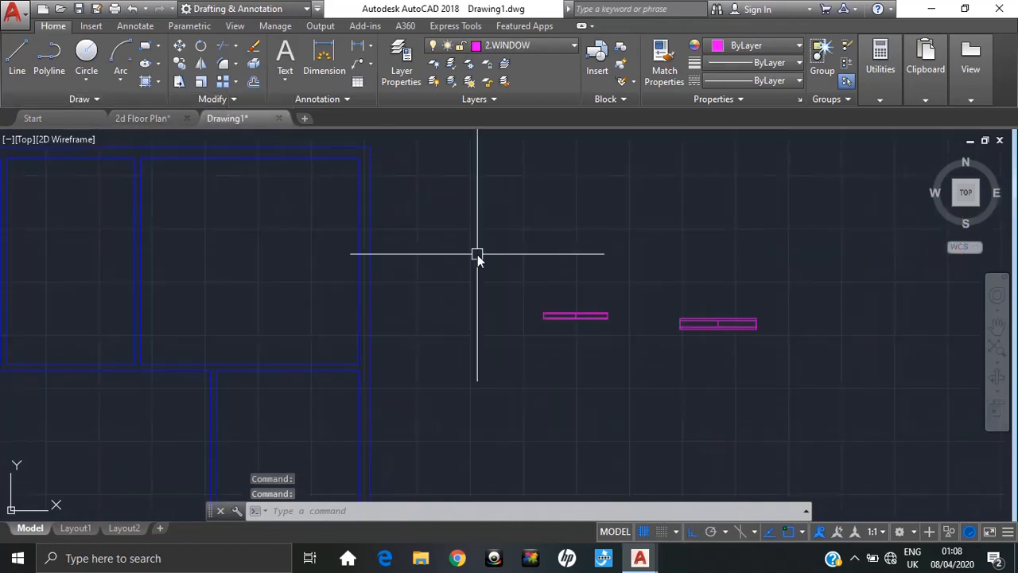
left_click(508, 46)
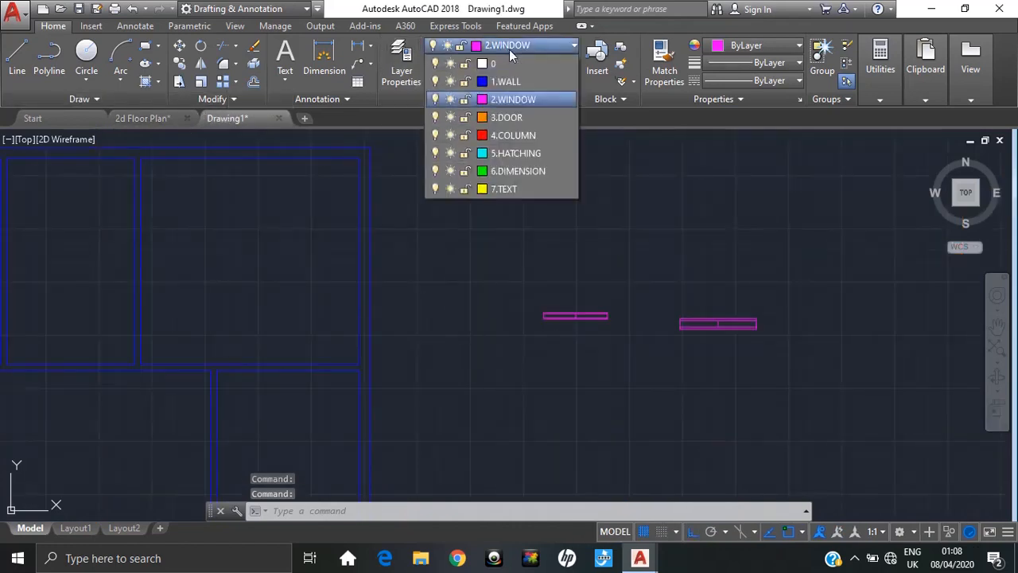
left_click(530, 116)
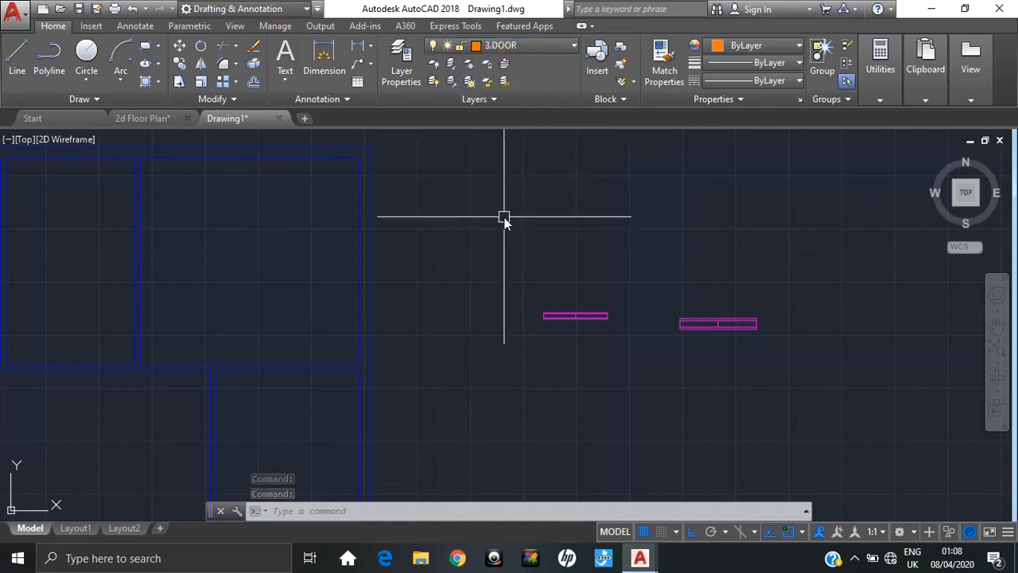
- Draw a 75 x 150 mm rectangle as the door jamb in the empty area beside the floor plan
type("rec")
key("Return")
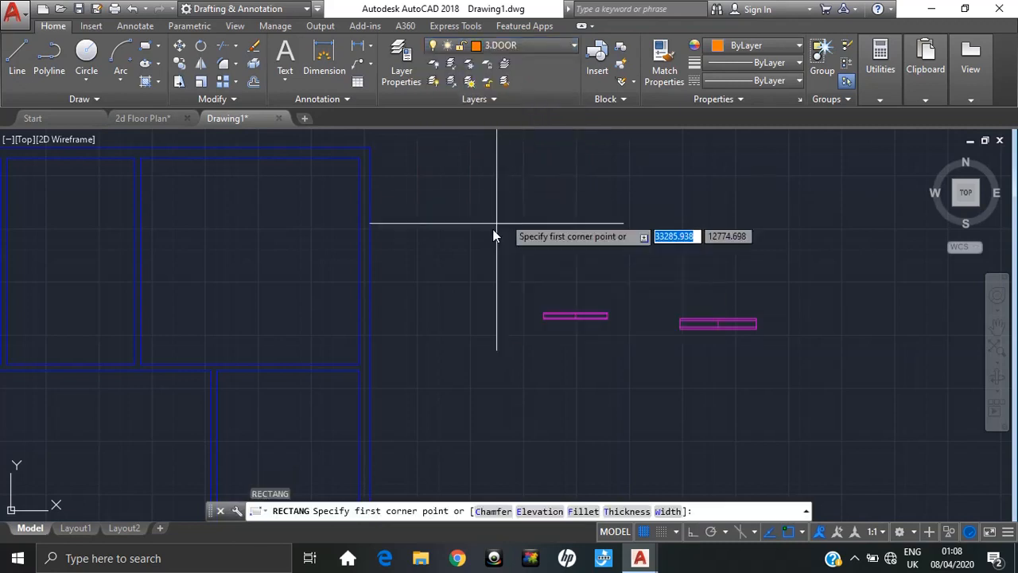
left_click(479, 281)
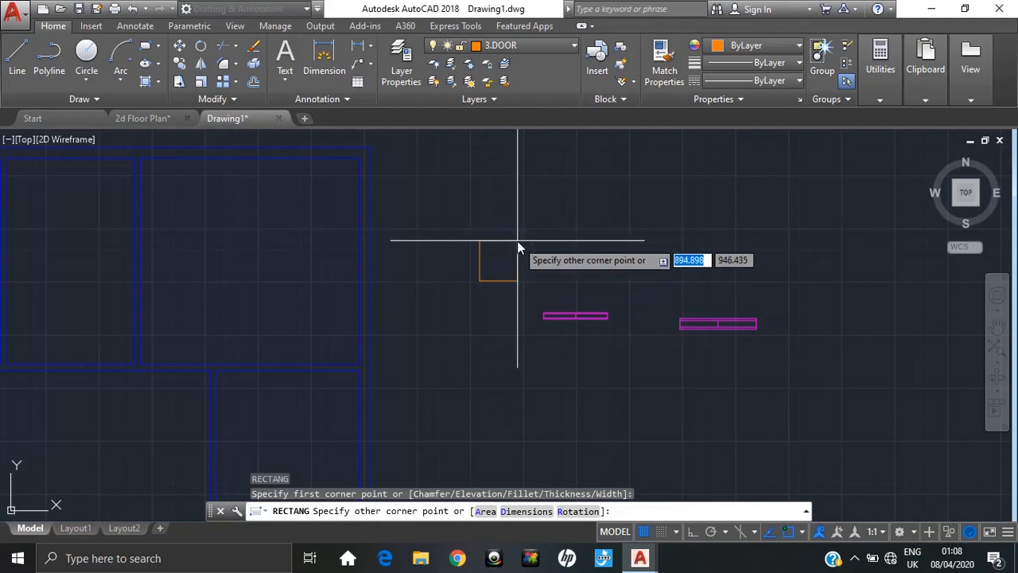
type("75")
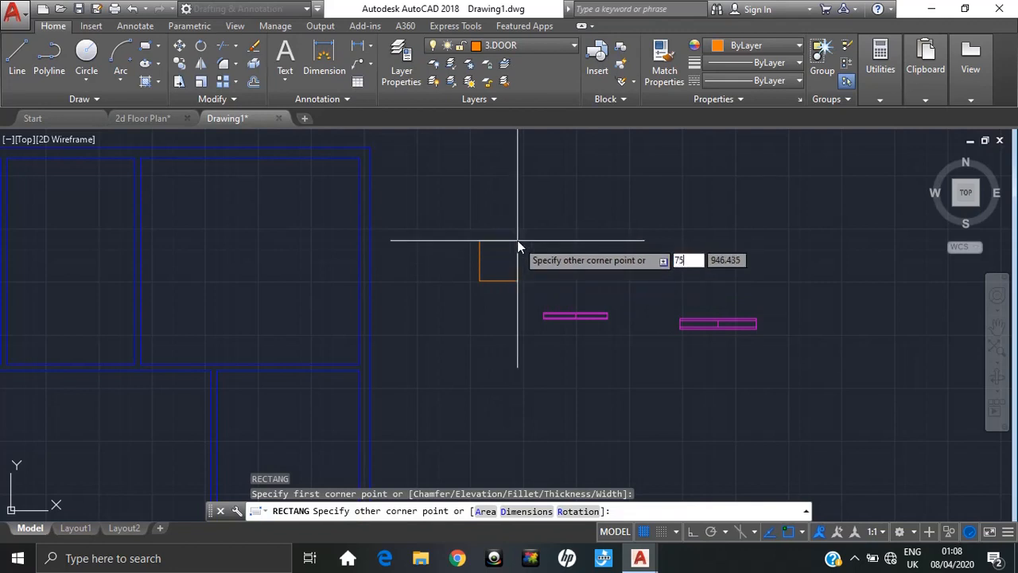
key("Tab")
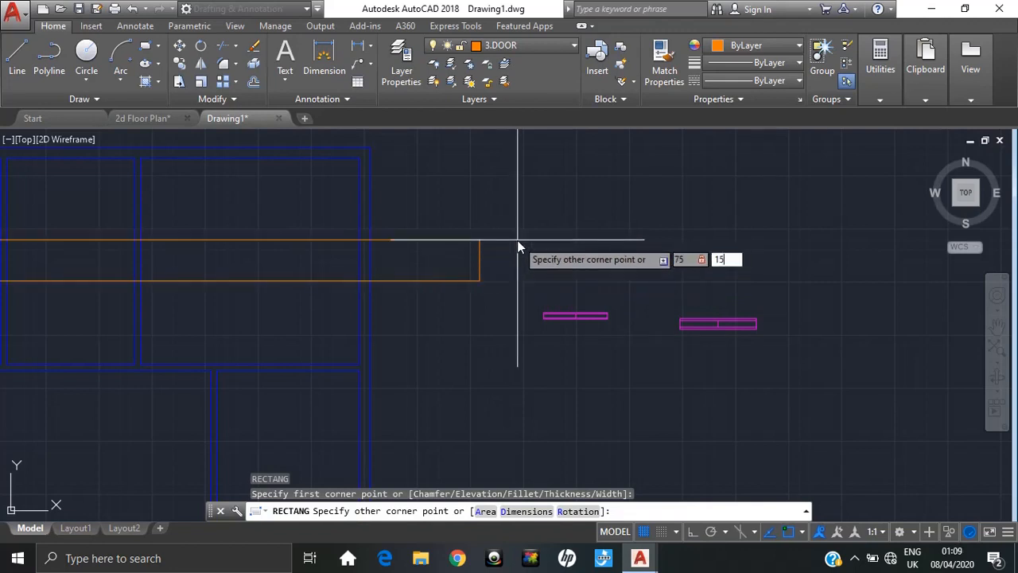
type("150")
key("Return")
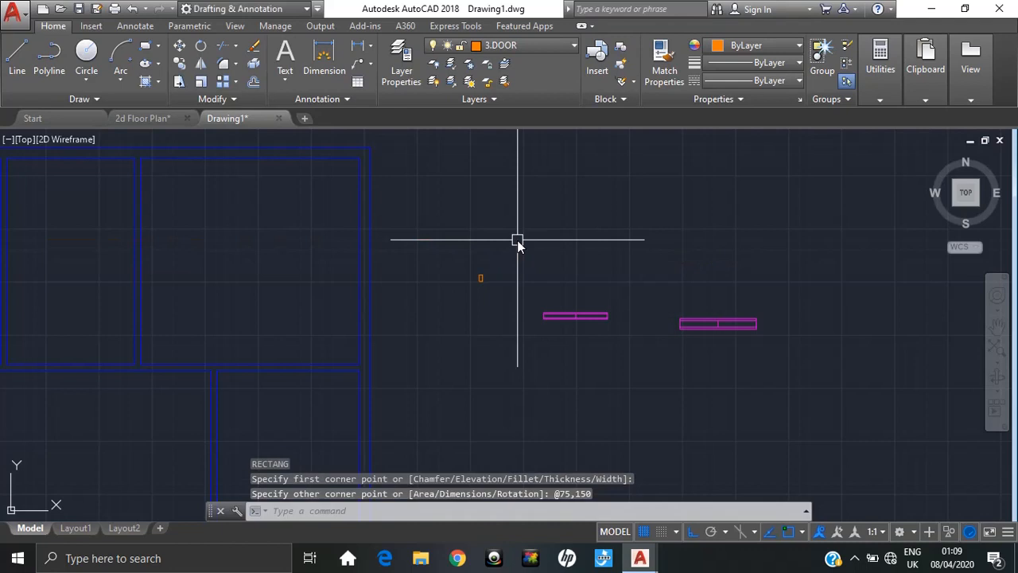
- Draw a 75 x 900 mm rectangle for the door leaf, starting from the jamb's upper right corner
left_click(173, 118)
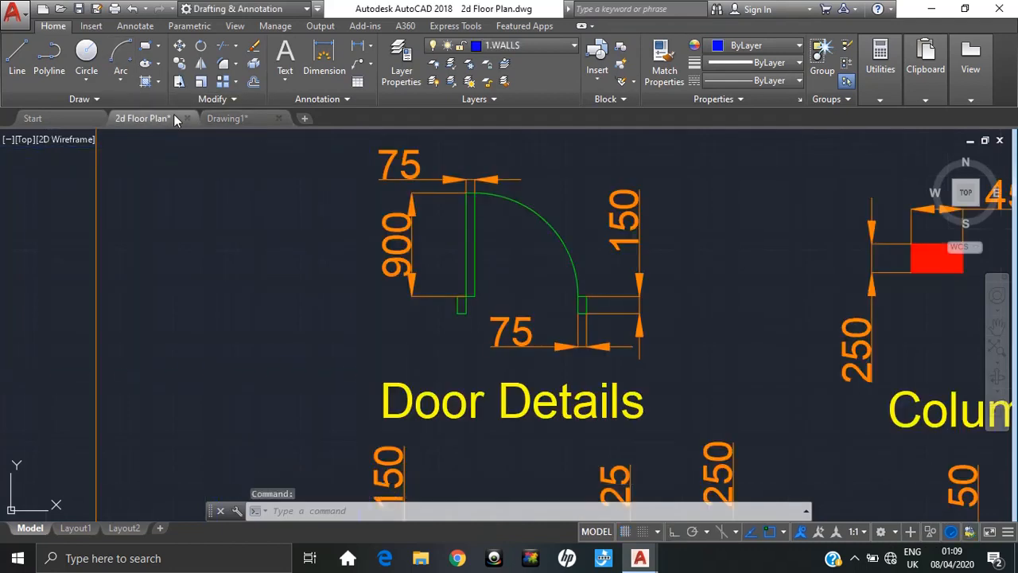
left_click(252, 120)
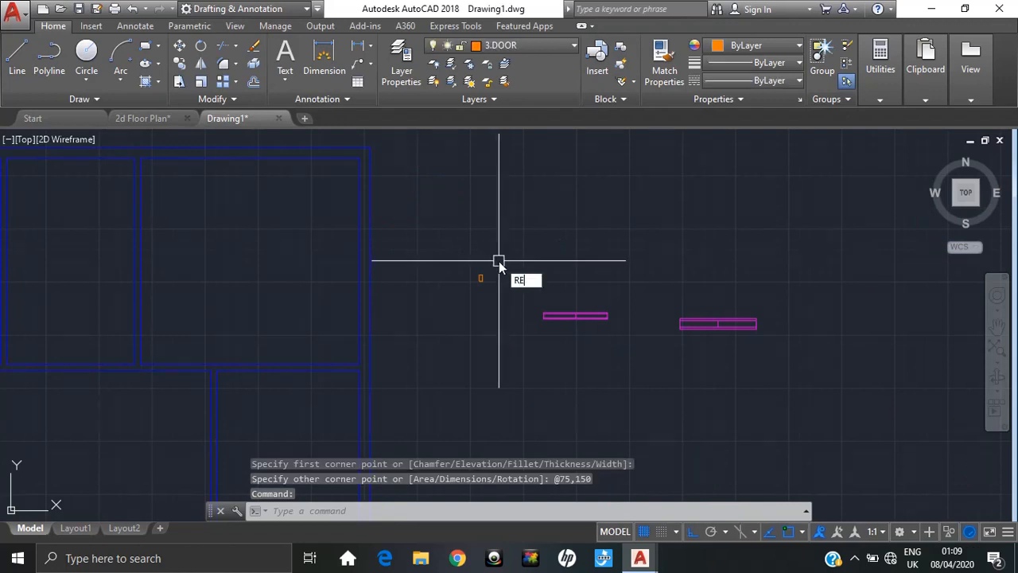
key("Return")
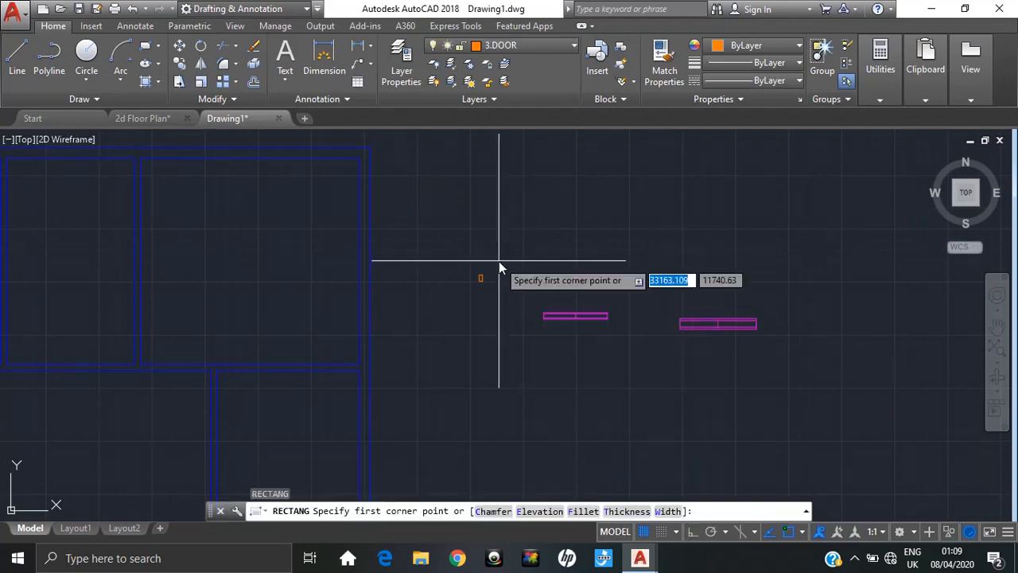
scroll(485, 279, "up", 5)
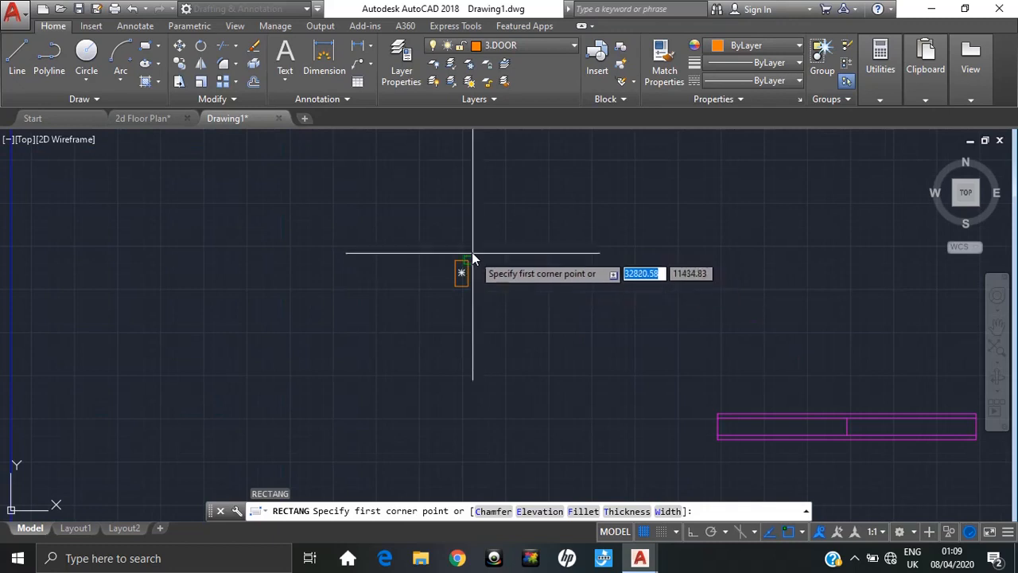
left_click(469, 259)
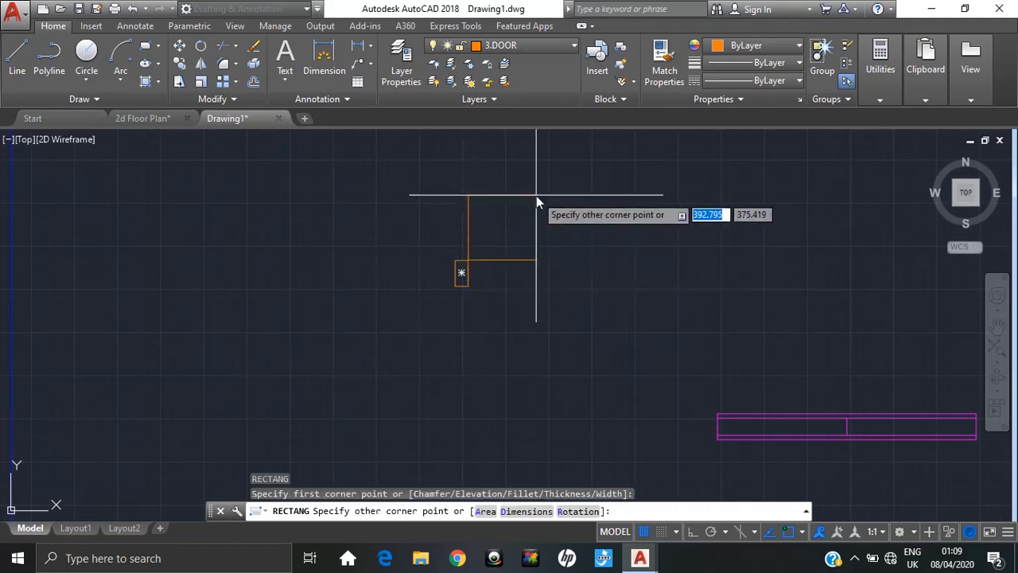
type("75")
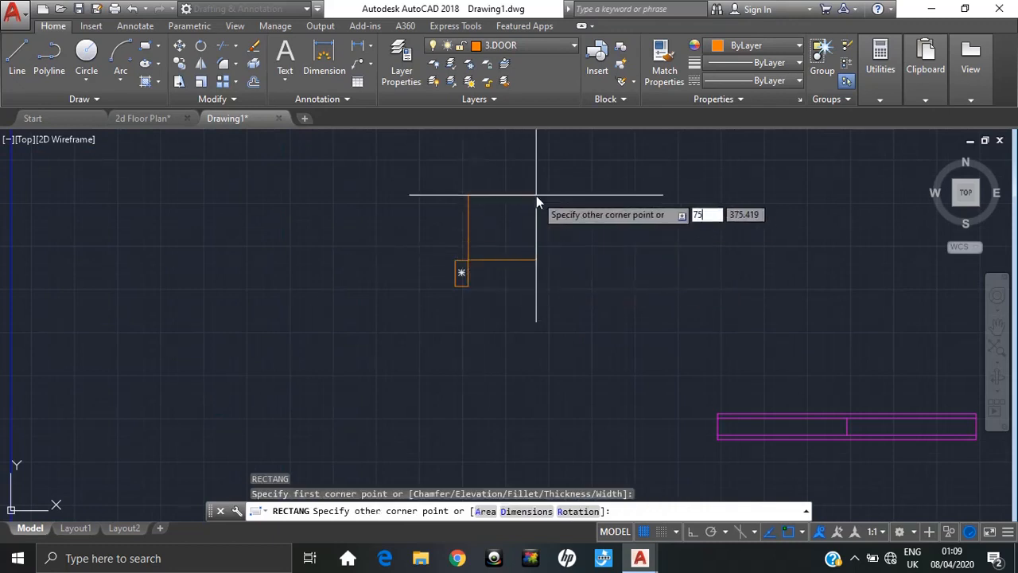
key("Tab")
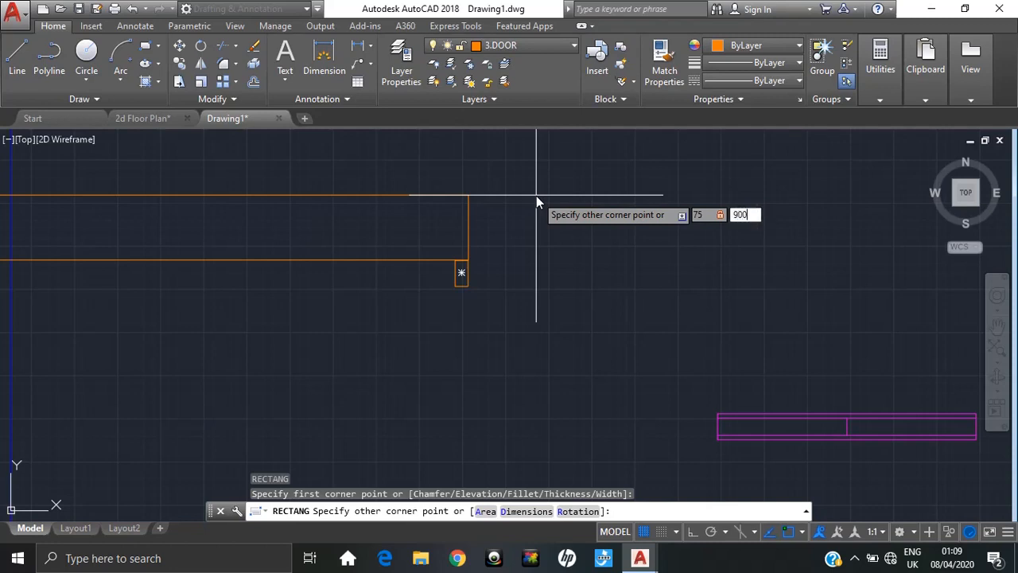
type("900")
key("Return")
scroll(509, 219, "down", 3)
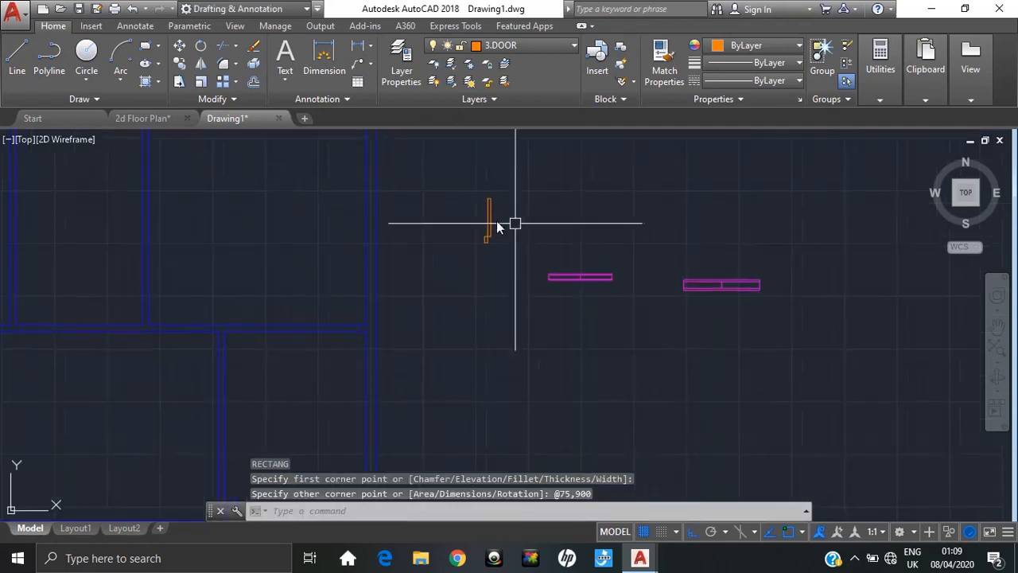
- Compare the Door Details in the 2d Floor Plan with the jamb and leaf drawn in Drawing1
left_click(151, 118)
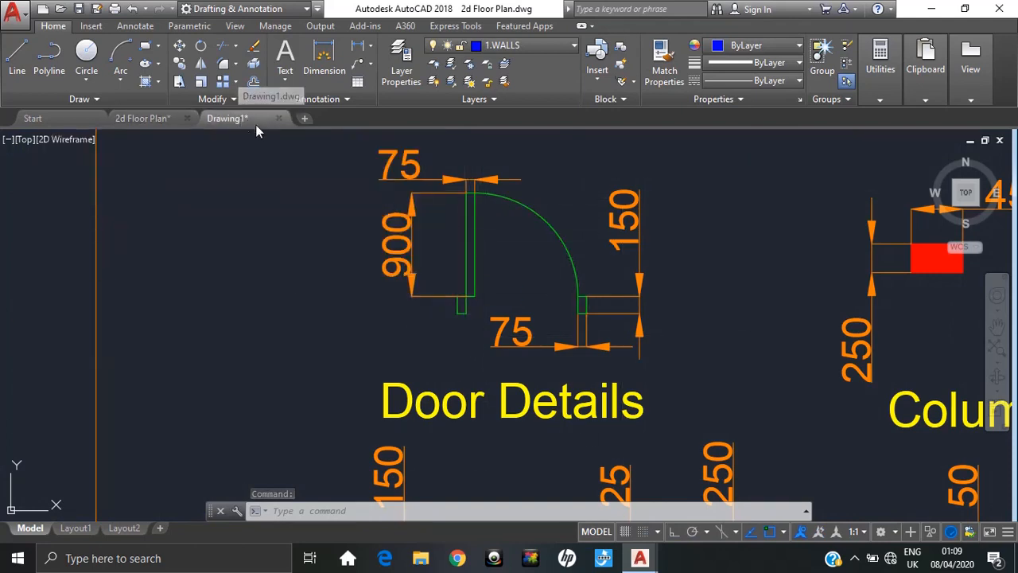
left_click(255, 125)
scroll(470, 274, "up", 6)
middle_click_drag(498, 245, 413, 338)
scroll(411, 339, "down", 4)
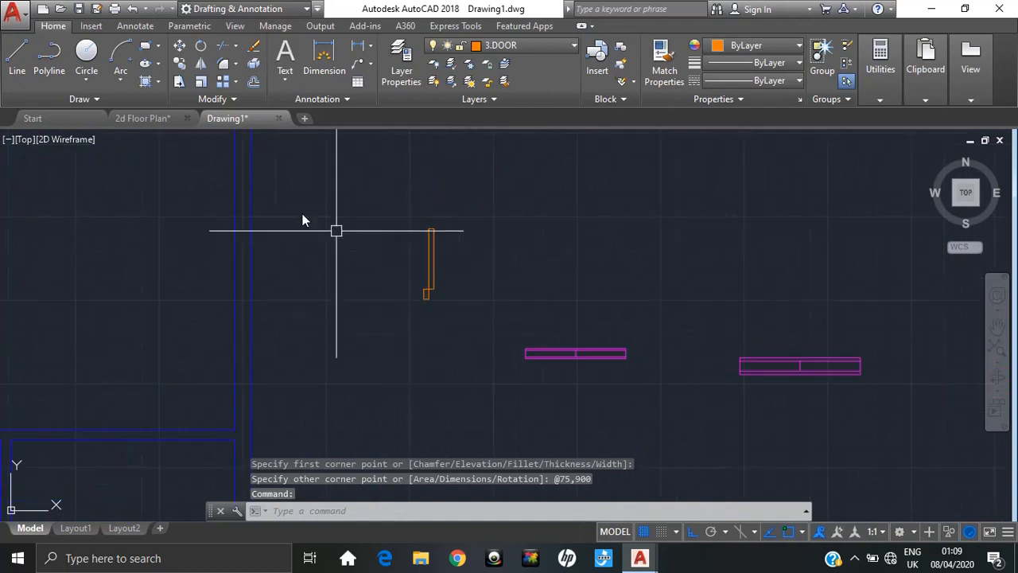
left_click(120, 83)
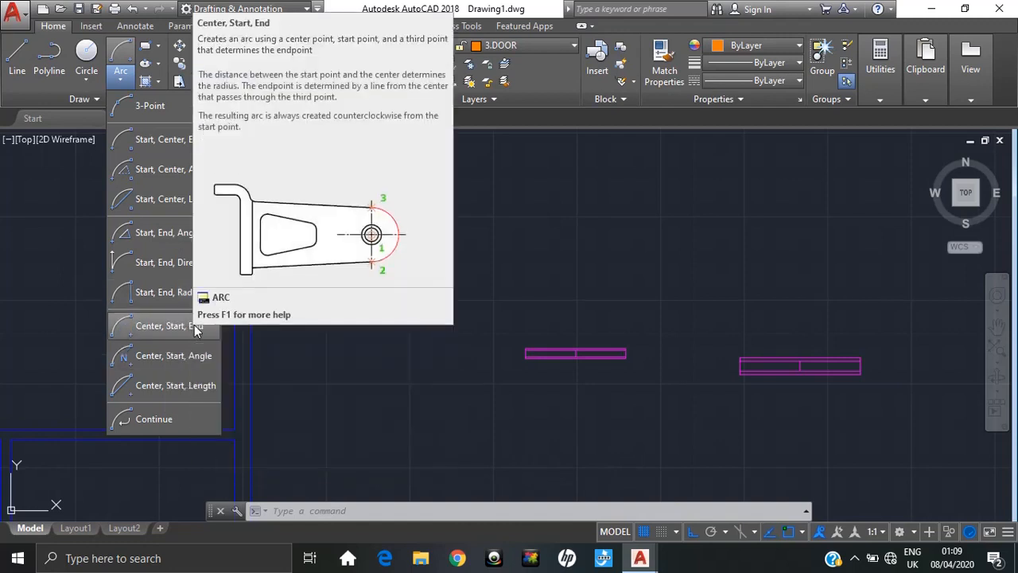
left_click(451, 287)
scroll(424, 290, "up", 5)
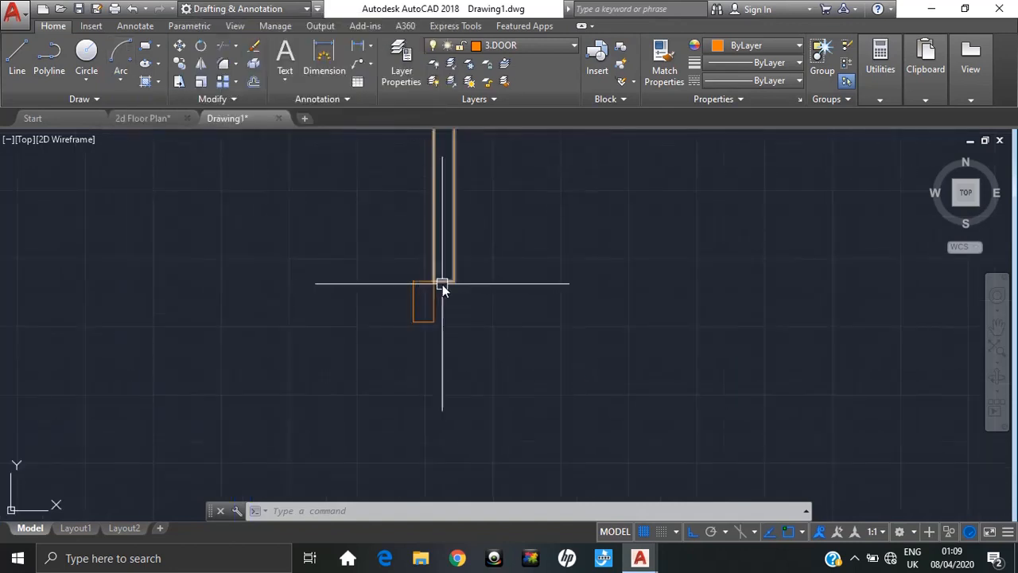
mouse_move(442, 284)
middle_mouse_down()
mouse_move(371, 448)
mouse_move(329, 483)
middle_mouse_up()
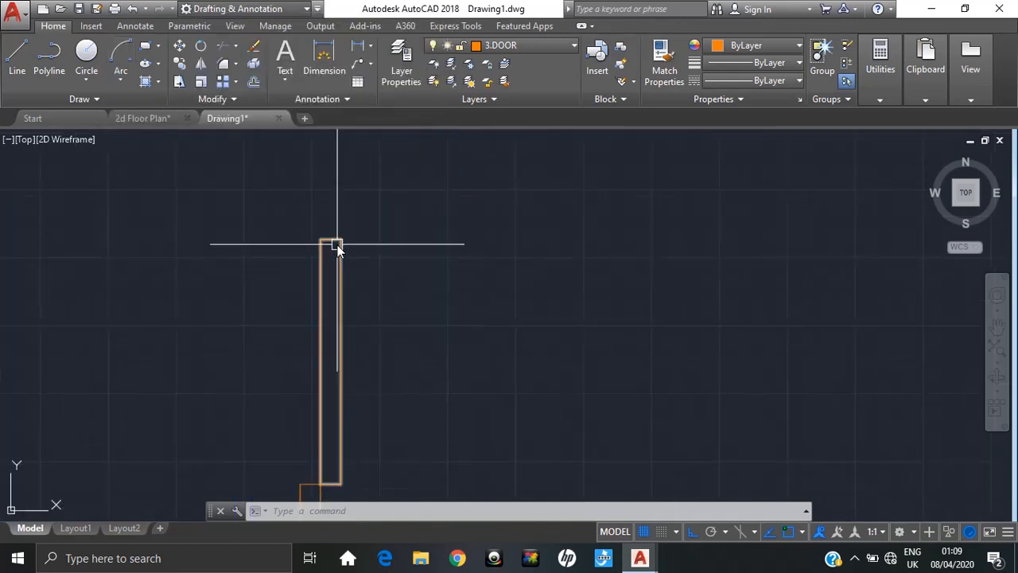
scroll(337, 245, "down", 2)
middle_click_drag(345, 241, 349, 235)
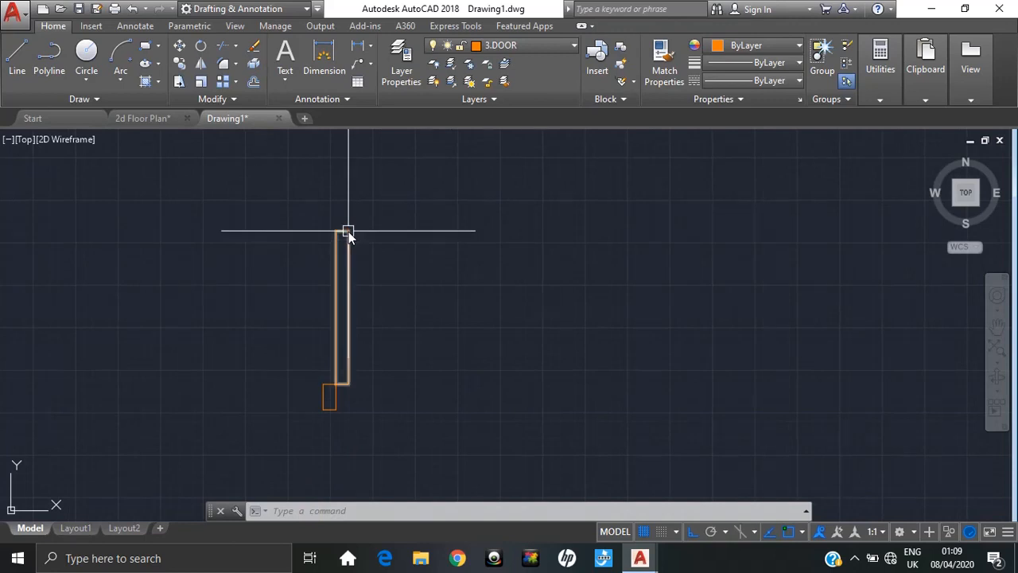
middle_click_drag(469, 262, 482, 254)
scroll(473, 258, "down", 2)
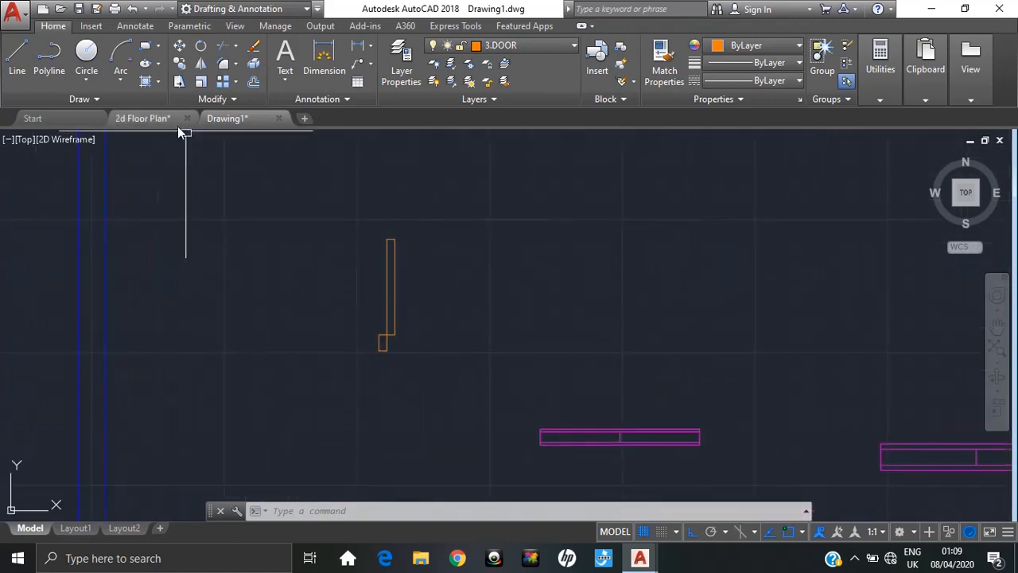
- Draw a Center, Start, End arc centred on the leaf's lower right corner, from its upper right corner a quarter turn counterclockwise to the left
left_click(123, 81)
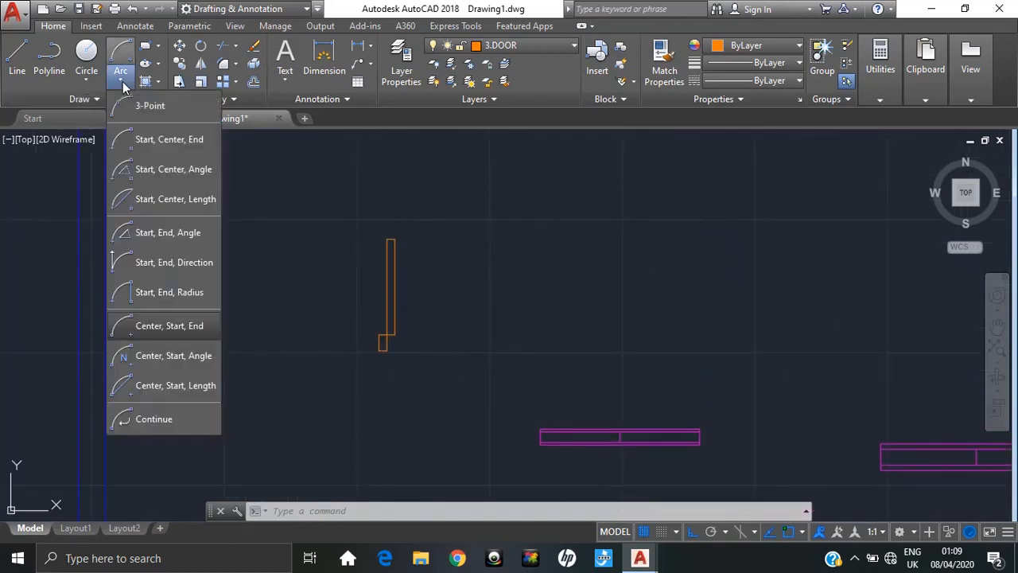
left_click(196, 328)
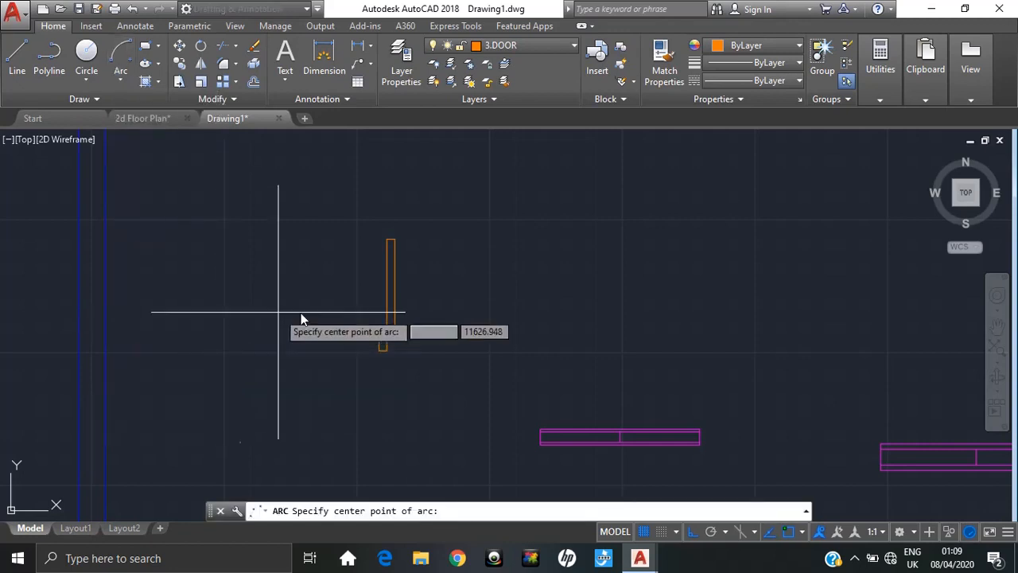
scroll(365, 337, "up", 2)
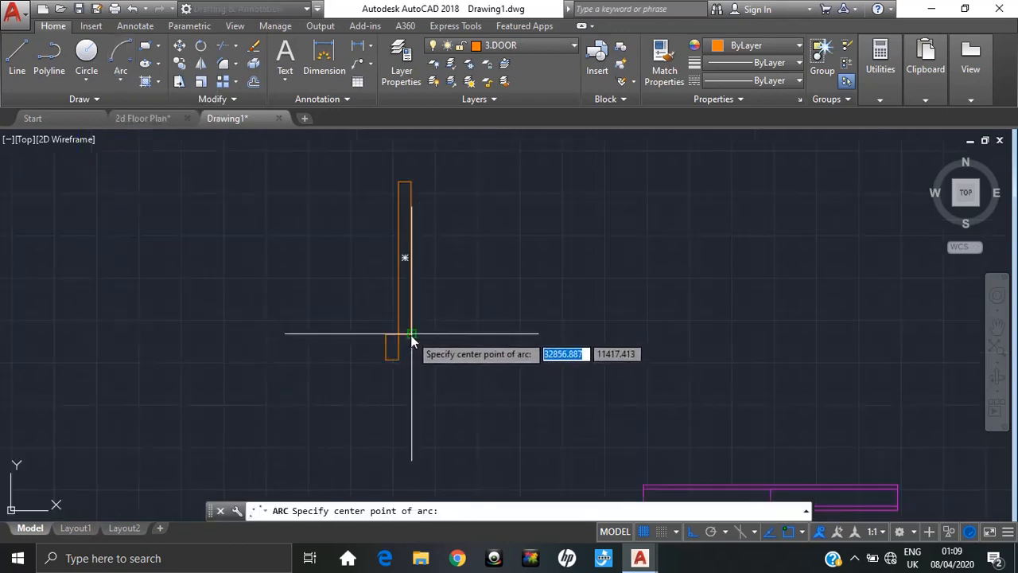
left_click(412, 334)
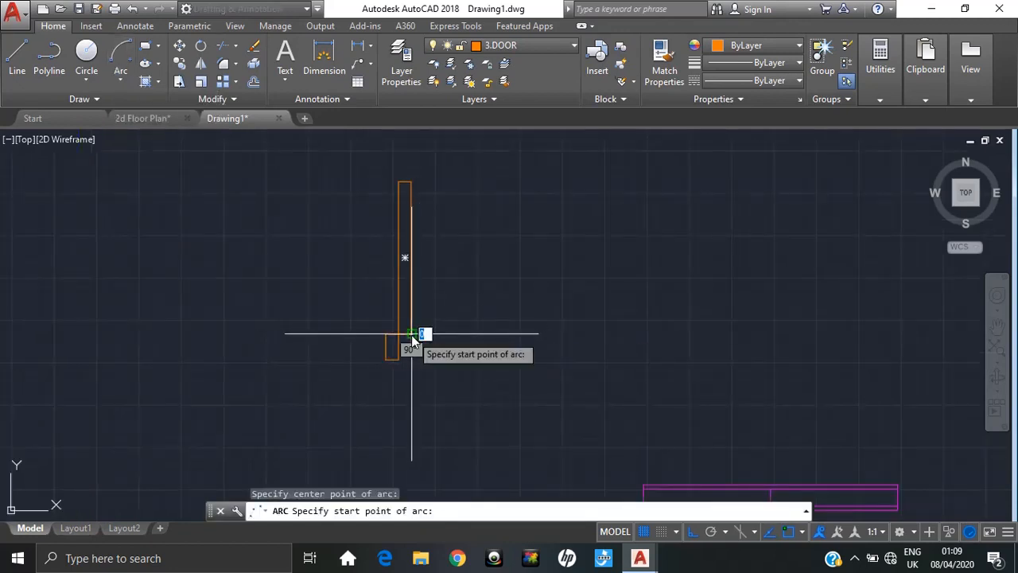
left_click(411, 182)
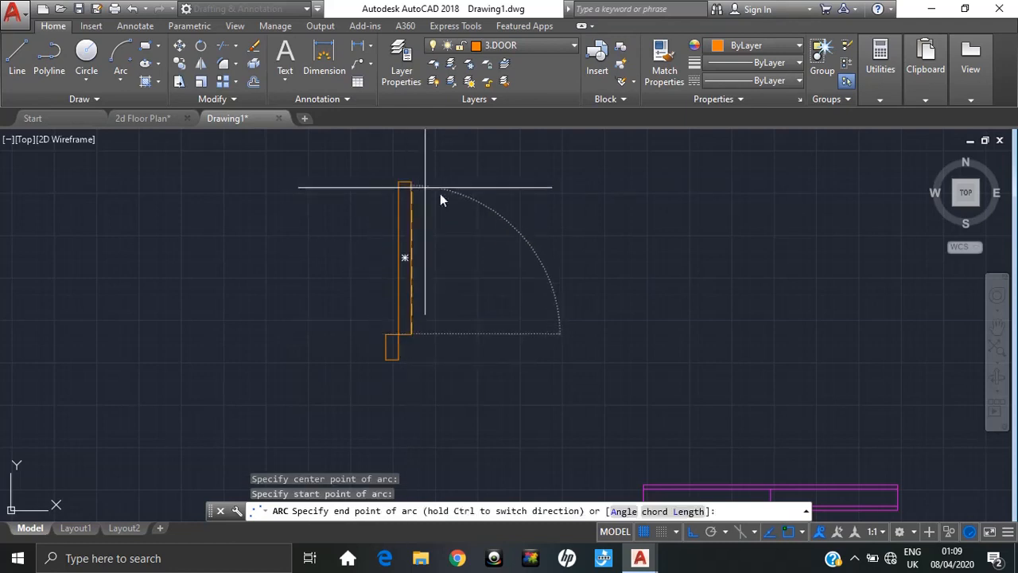
left_click(344, 326)
- Move the door jamb by its upper left corner to the lower right corner of the door leaf
scroll(378, 341, "up", 3)
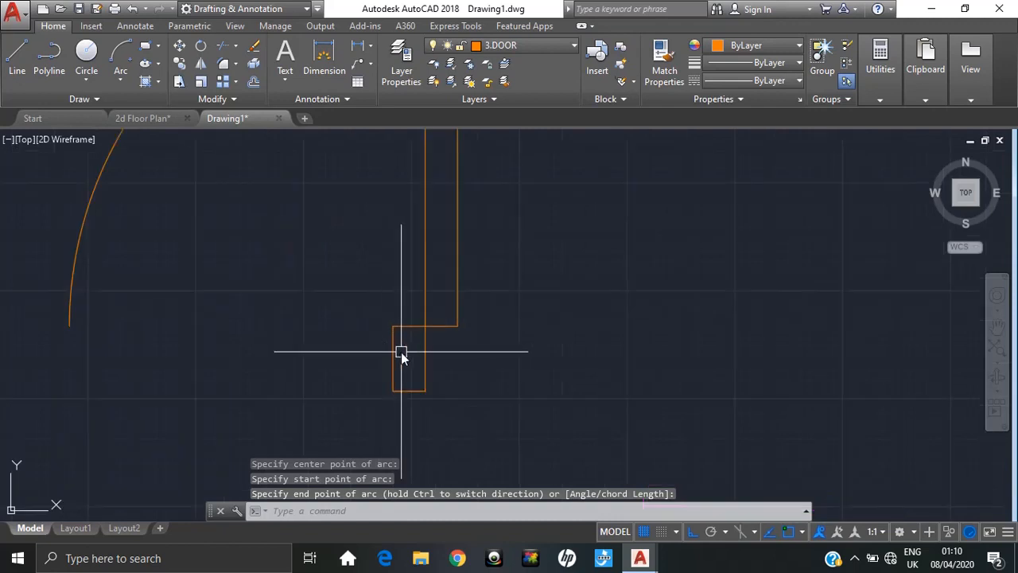
scroll(398, 348, "down", 1)
middle_click_drag(371, 313, 344, 282)
left_click(346, 243)
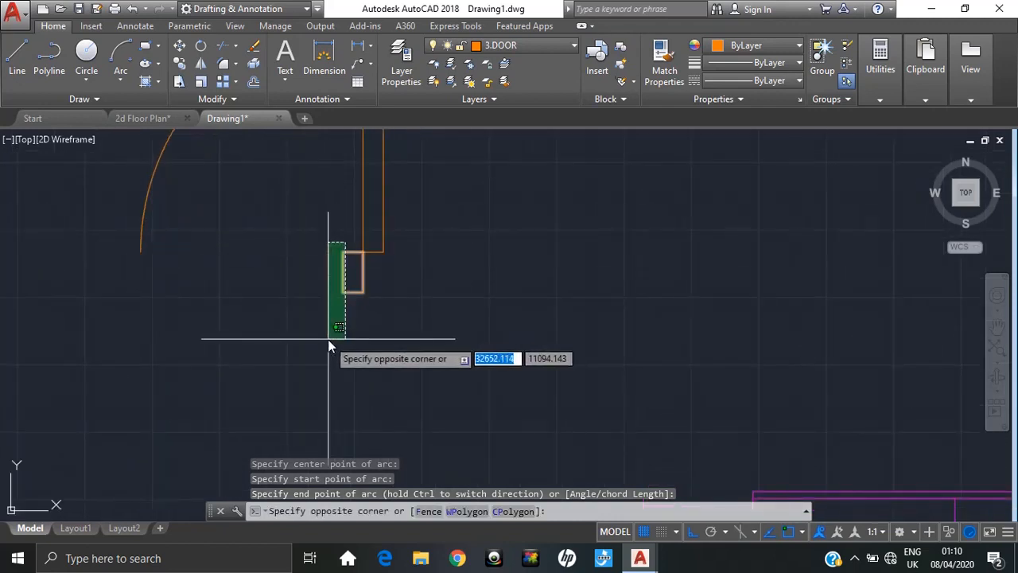
left_click(328, 339)
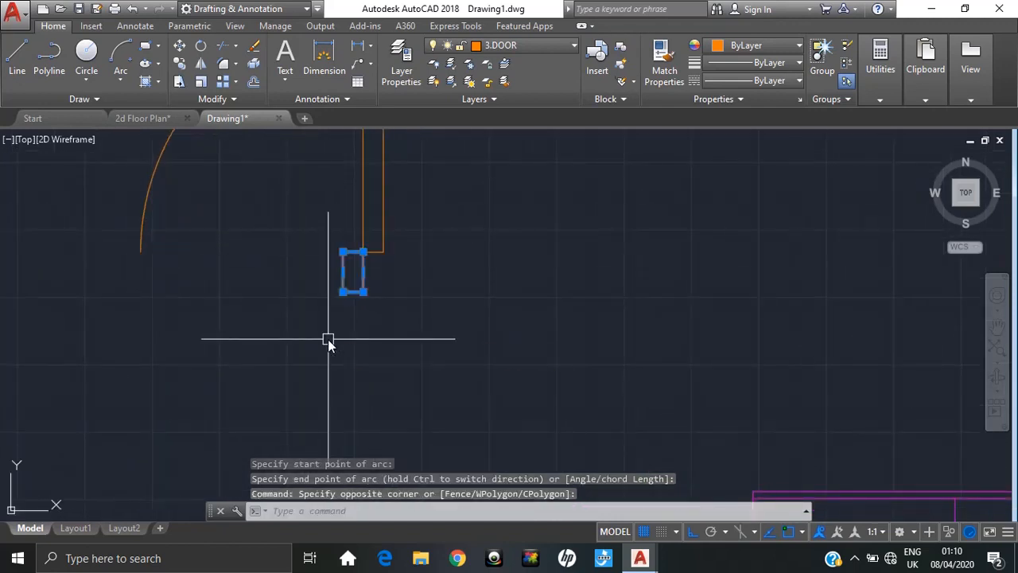
type("m")
key("Return")
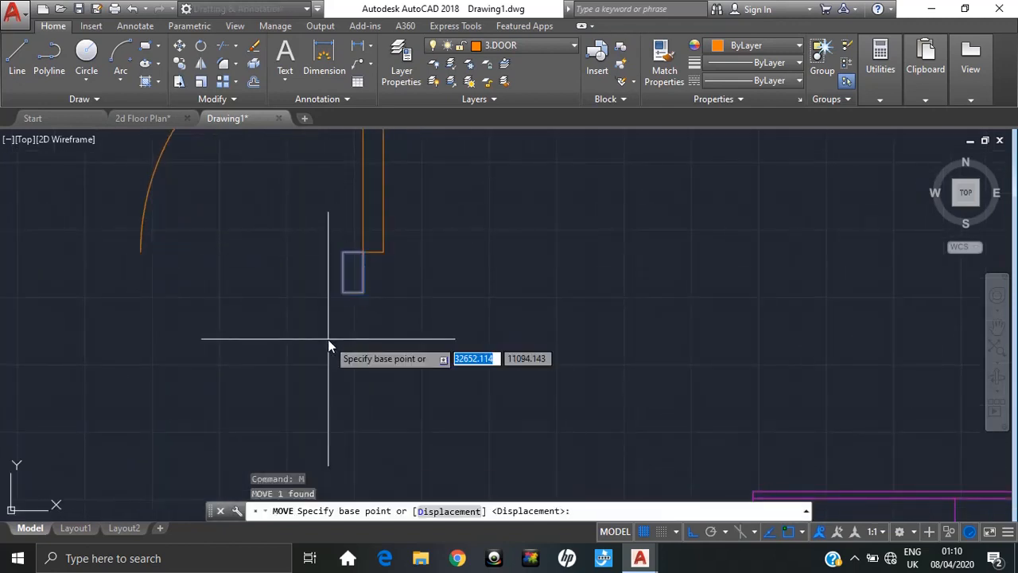
left_click(343, 253)
left_click(384, 257)
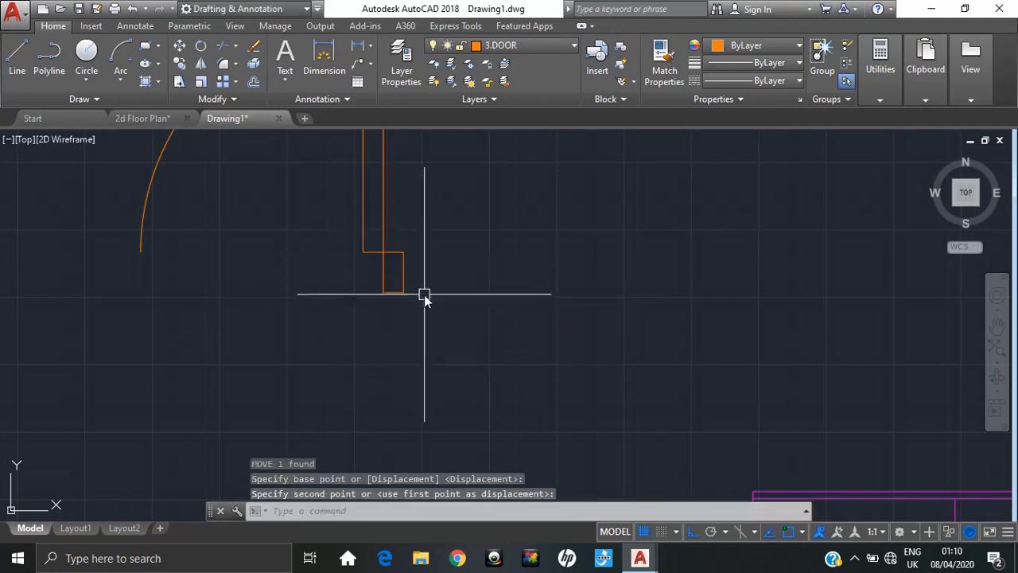
key("Escape")
scroll(423, 294, "down", 4)
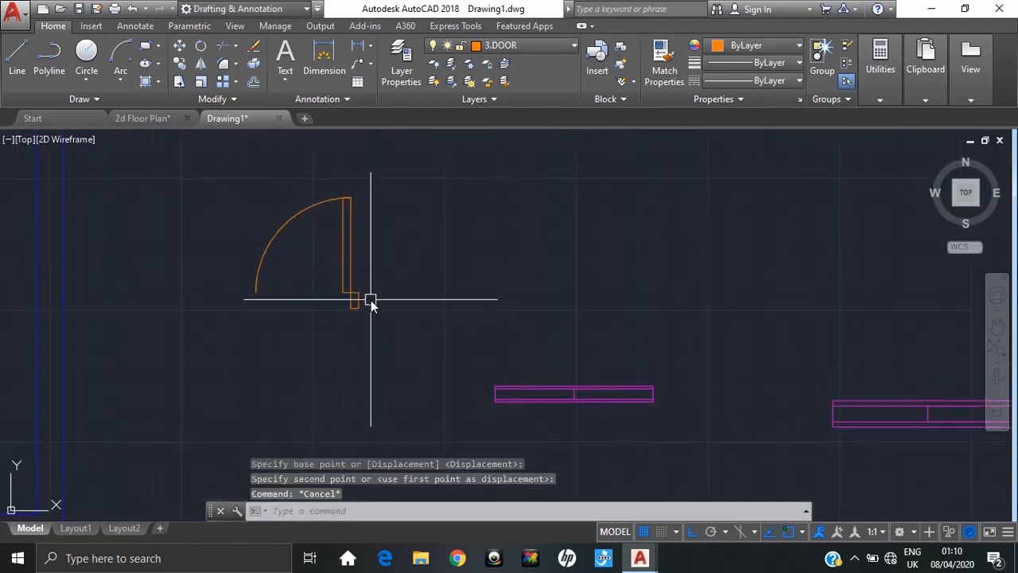
scroll(370, 303, "up", 3)
left_click(363, 291)
left_click(253, 359)
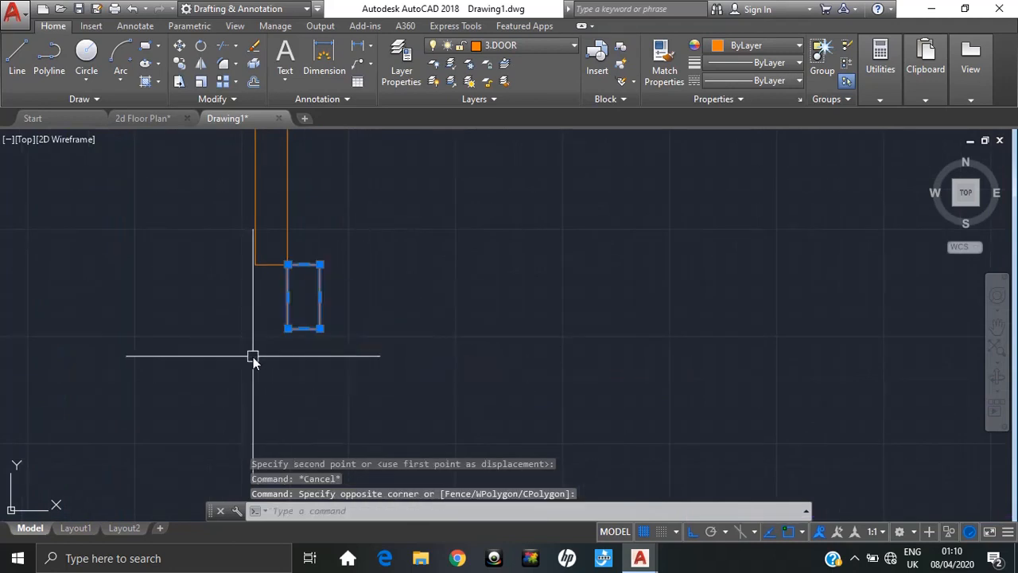
key("Return")
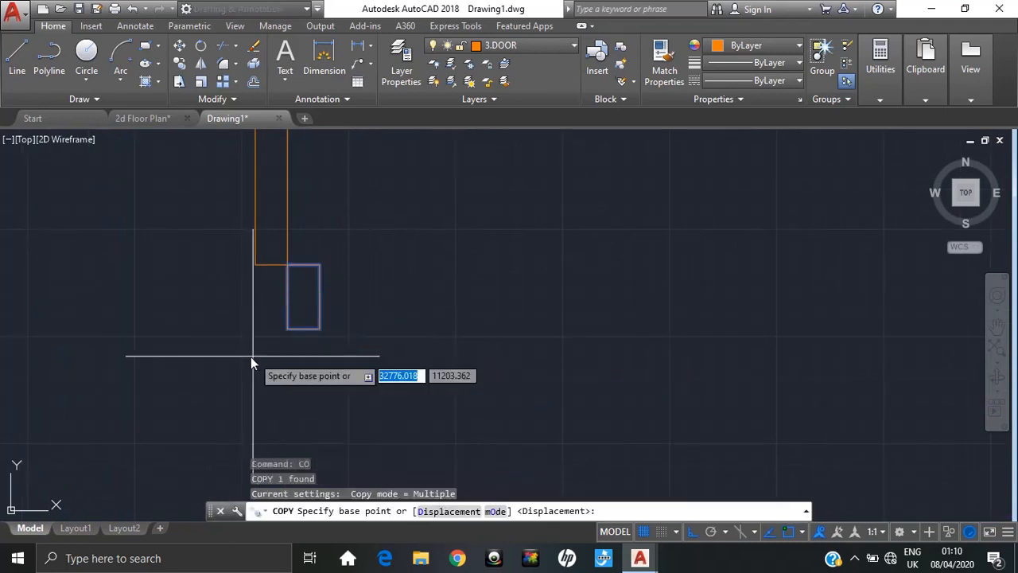
left_click(287, 264)
middle_click_drag(227, 287, 501, 282)
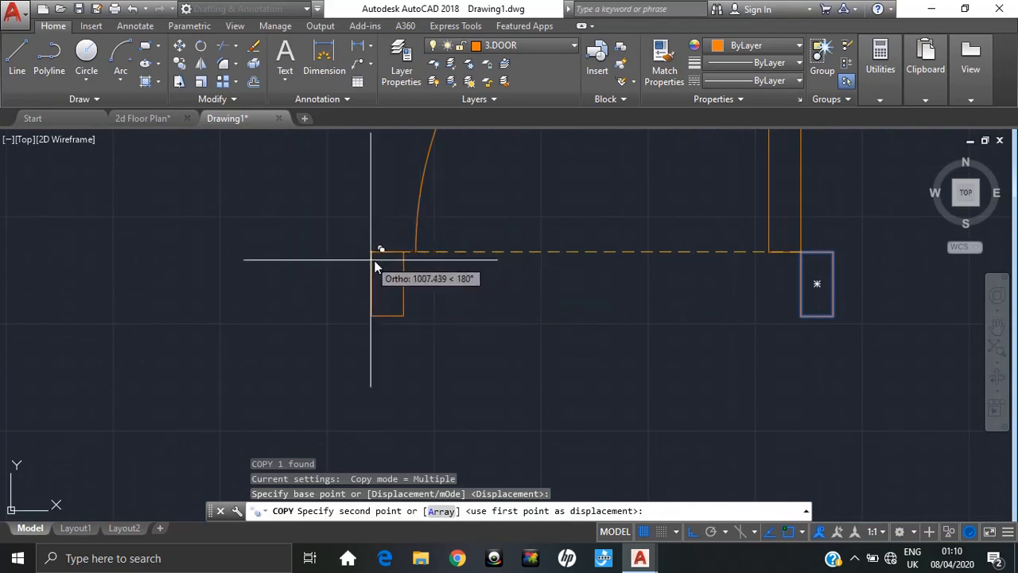
key("Escape")
- Copy the door jamb from its upper right corner to the lower end of the swing arc
left_click(857, 254)
left_click(831, 334)
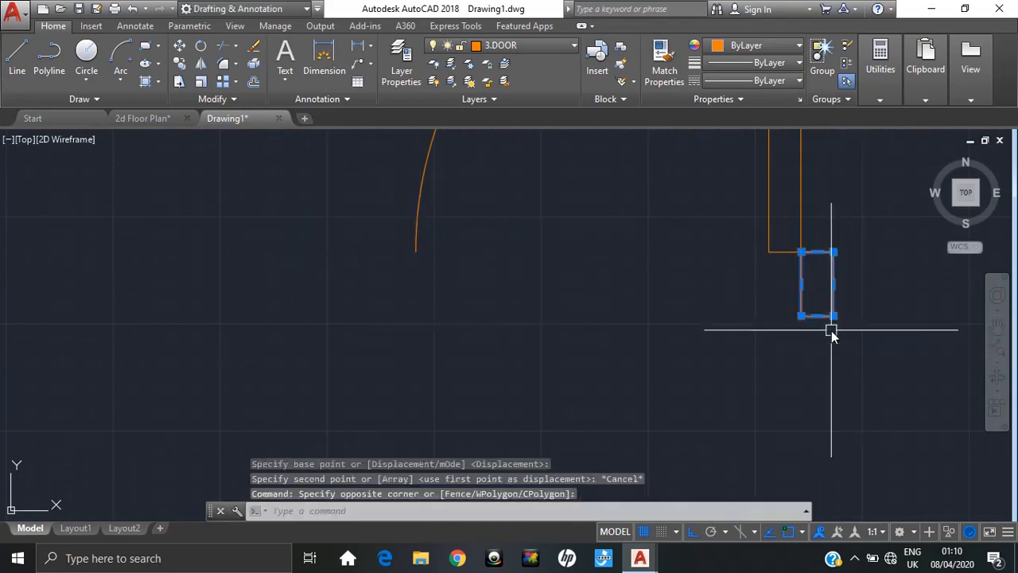
type("CO")
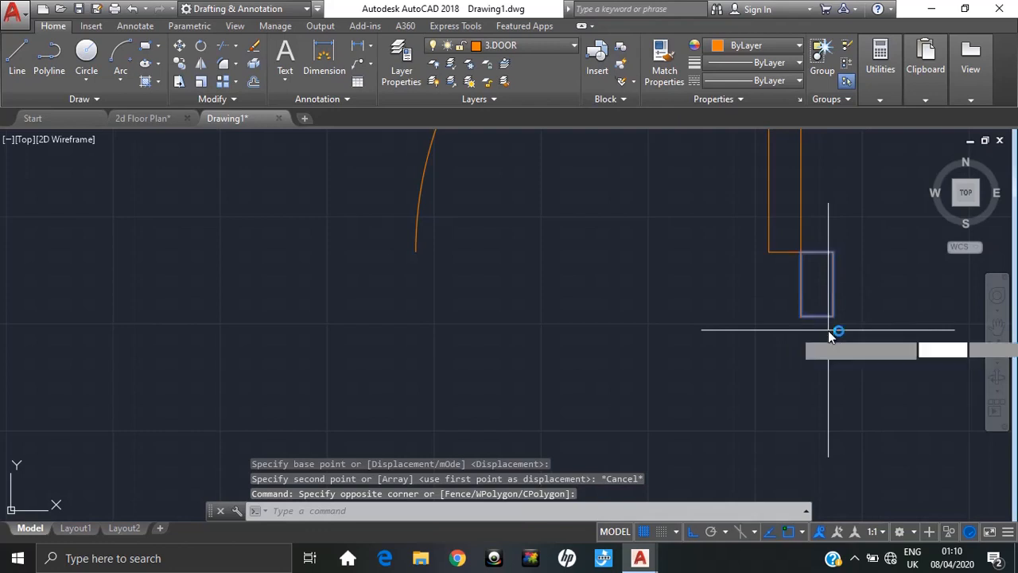
key("Return")
left_click(833, 255)
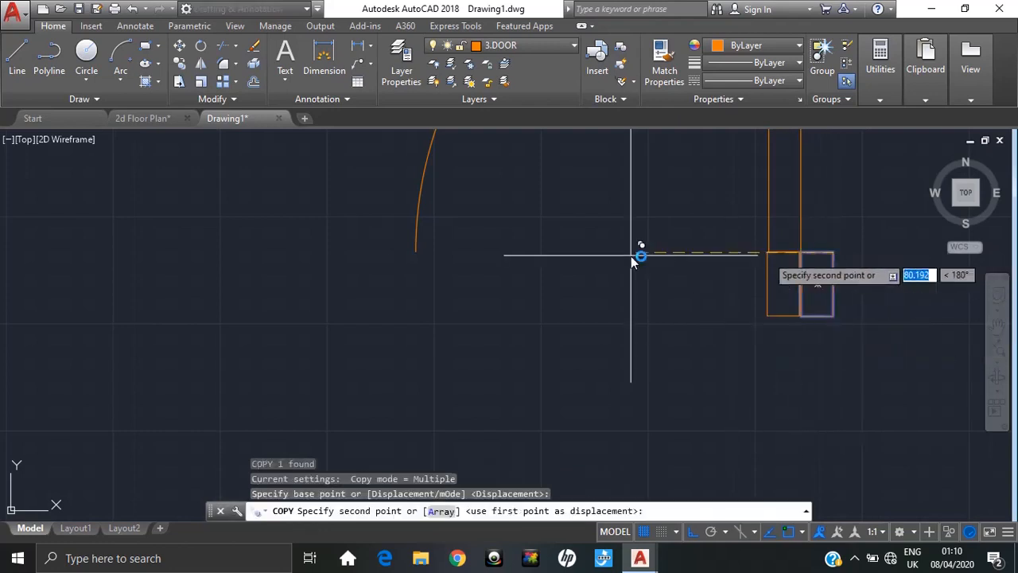
left_click(424, 252)
scroll(575, 295, "down", 2)
key("Escape")
scroll(626, 334, "down", 3)
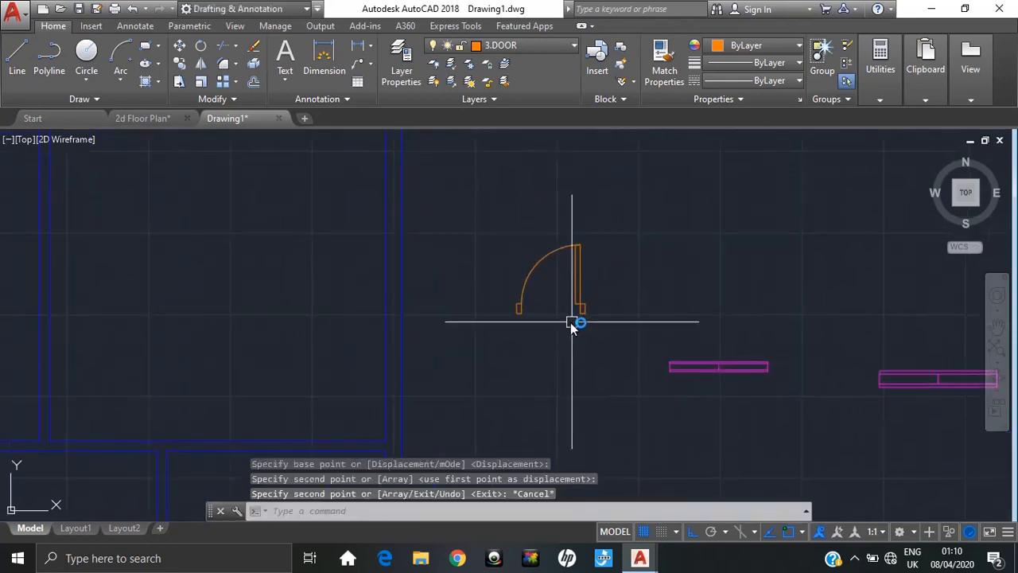
- Compare the Door Details and the door orientations in the 2d Floor Plan with the door symbol in Drawing1
left_click(141, 119)
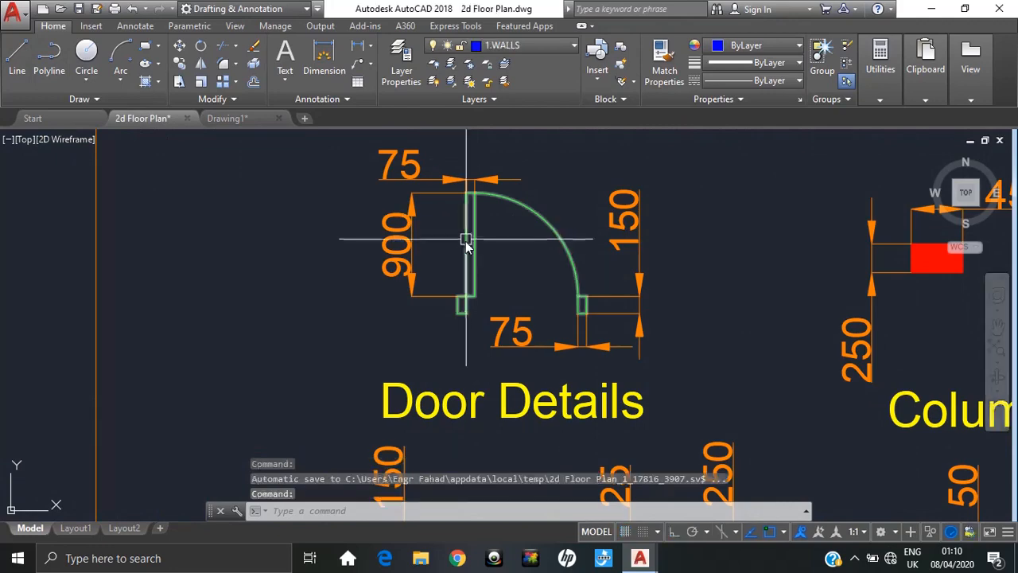
scroll(463, 248, "down", 6)
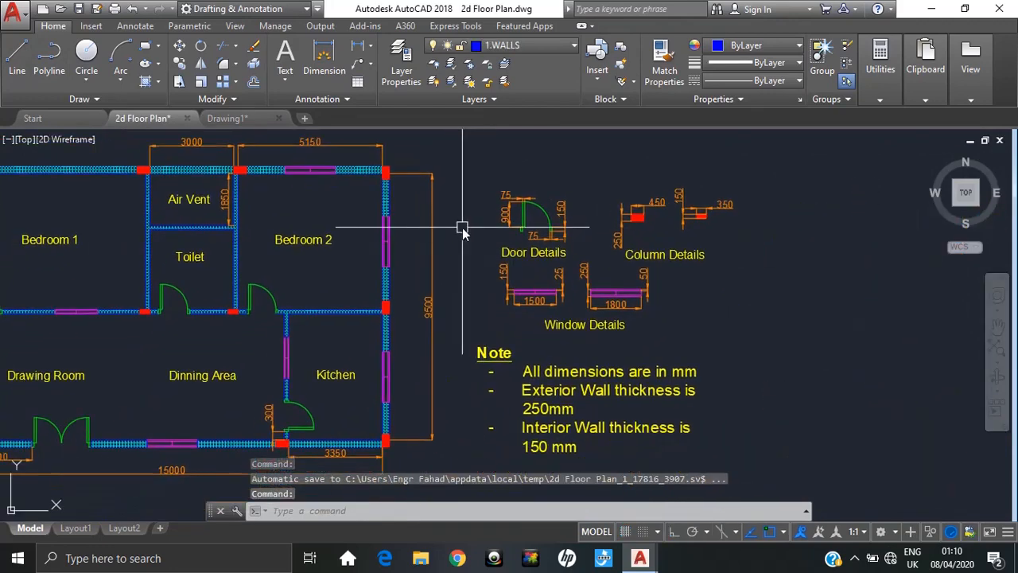
scroll(462, 231, "up", 3)
left_click(262, 117)
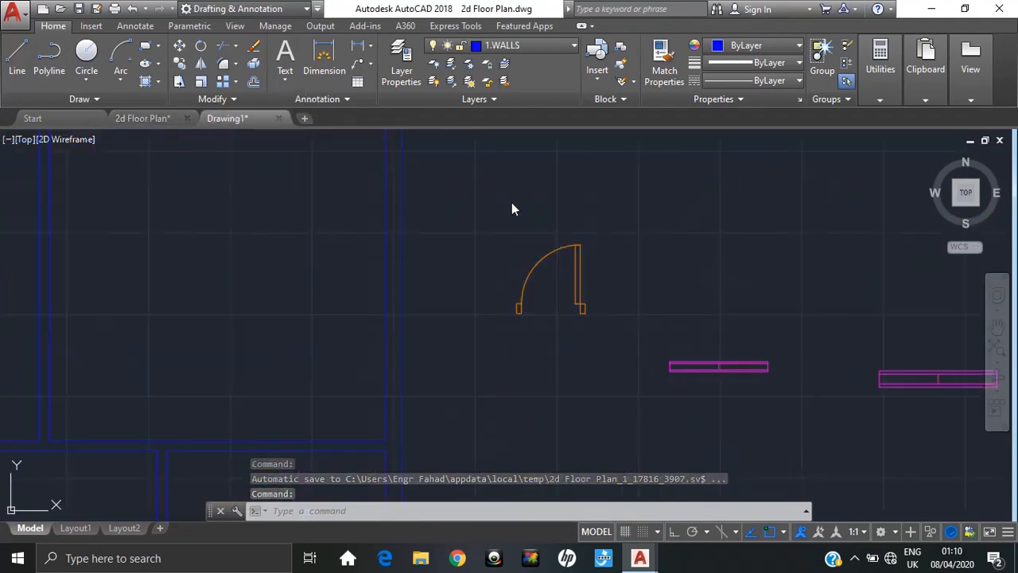
middle_click_drag(579, 244, 545, 204)
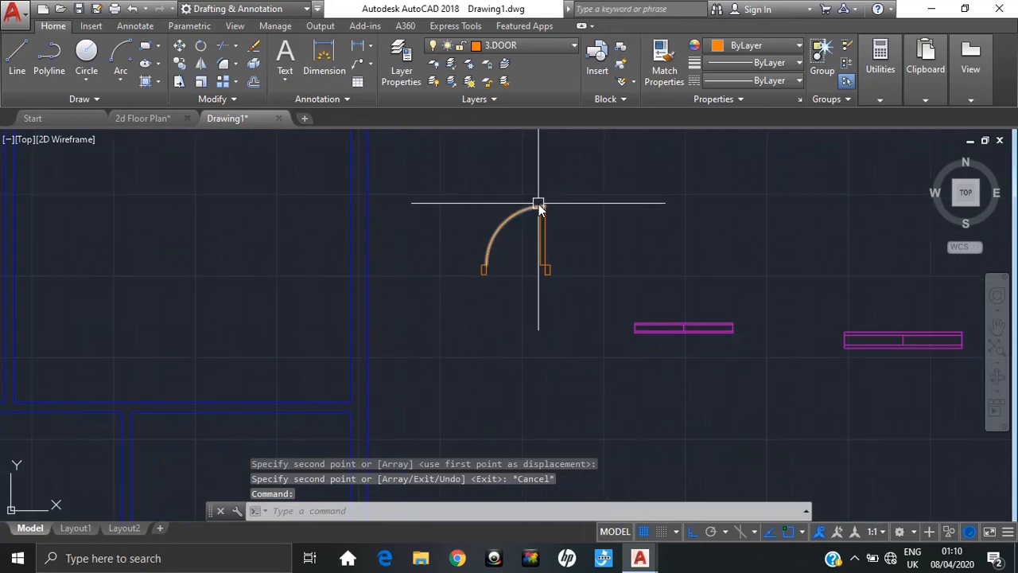
left_click(139, 118)
scroll(381, 248, "down", 4)
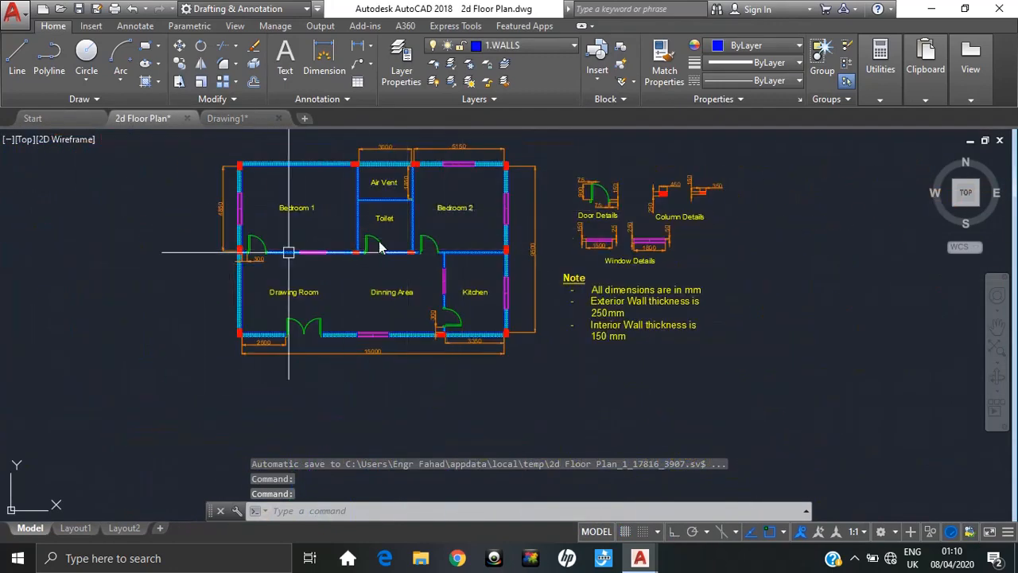
left_click(248, 122)
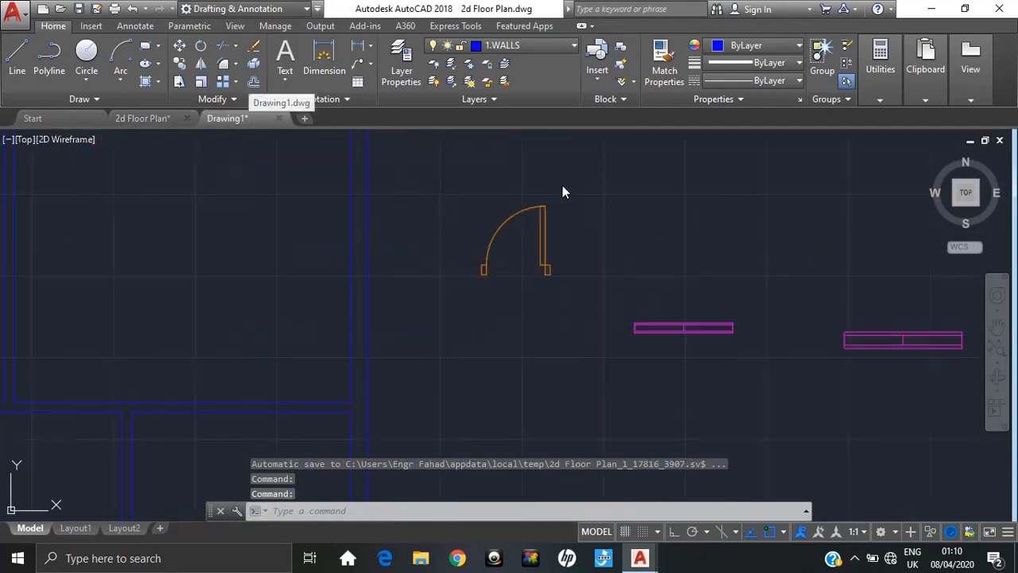
- Mirror the whole door symbol about a vertical line just right of it, erasing the source objects
mouse_move(548, 207)
middle_mouse_down()
mouse_move(416, 207)
mouse_move(473, 190)
middle_mouse_up()
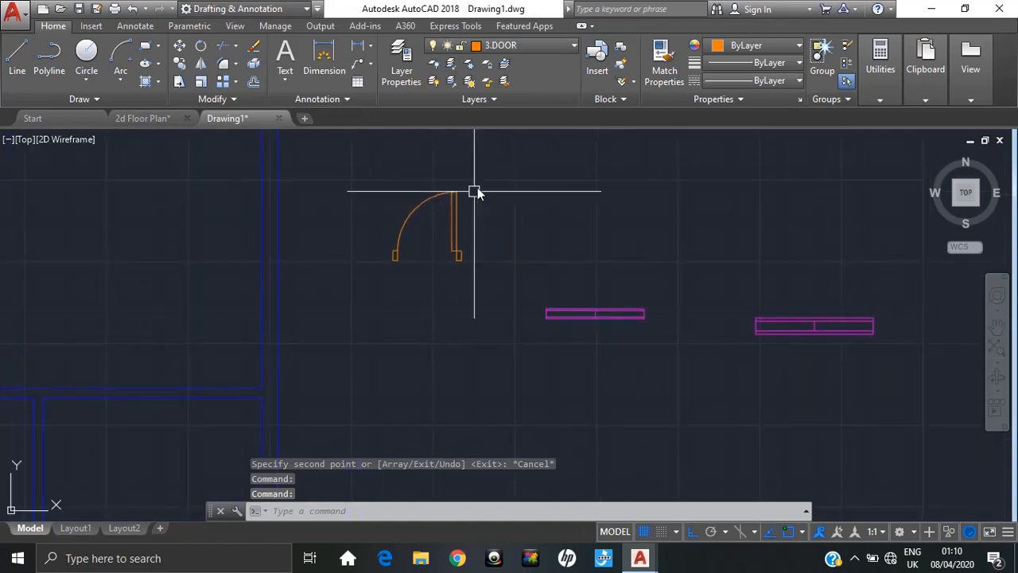
left_click(511, 155)
left_click(343, 315)
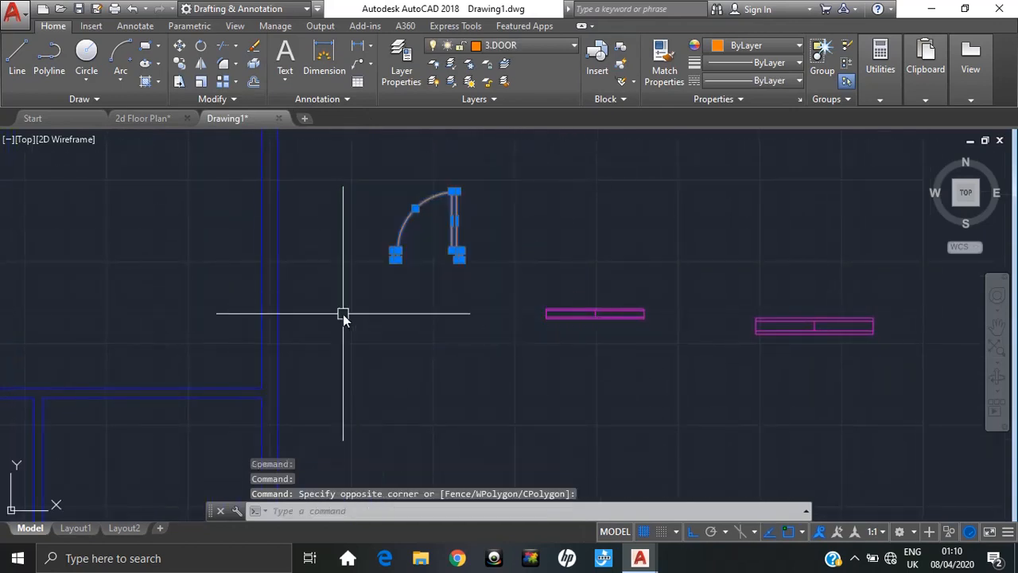
type("mi")
key("Return")
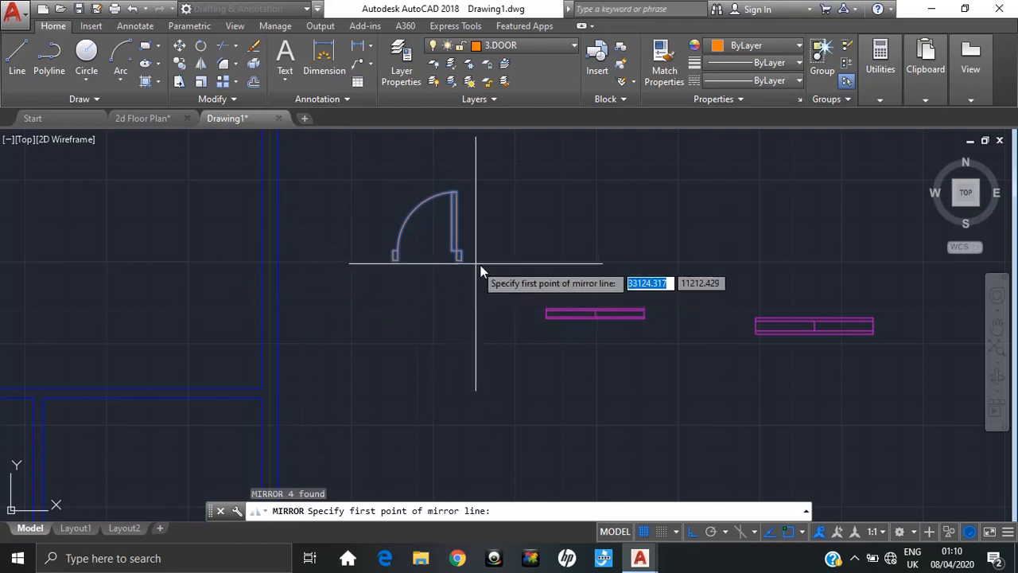
left_click(472, 291)
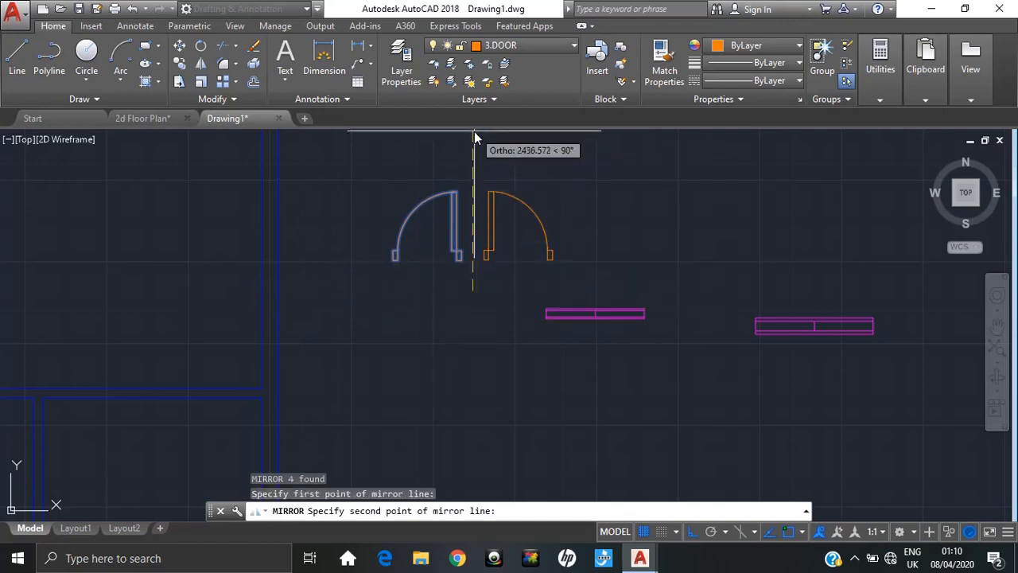
left_click(473, 131)
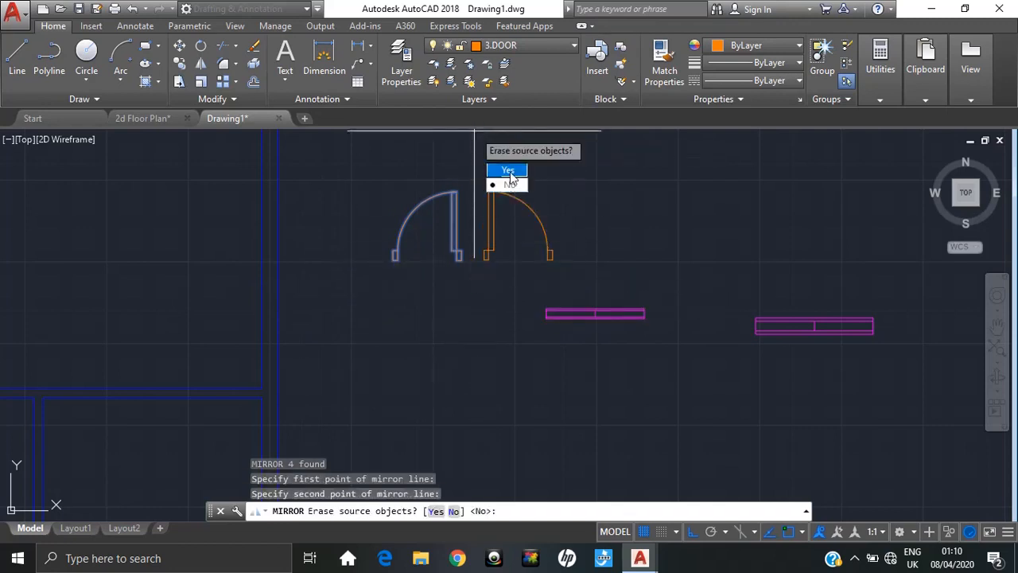
left_click(509, 171)
- Examine the door positions and their offsets from the walls in the 2d Floor Plan, especially the Bedroom 1 door
scroll(540, 252, "down", 3)
mouse_move(586, 236)
middle_mouse_down()
mouse_move(588, 256)
mouse_move(618, 253)
middle_mouse_up()
left_click(144, 117)
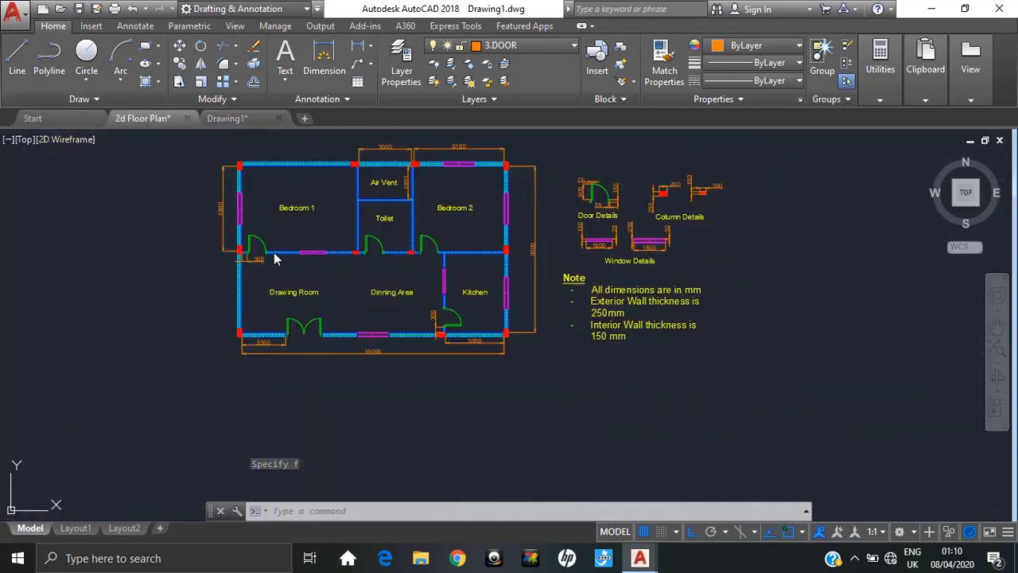
middle_click_drag(290, 266, 288, 273)
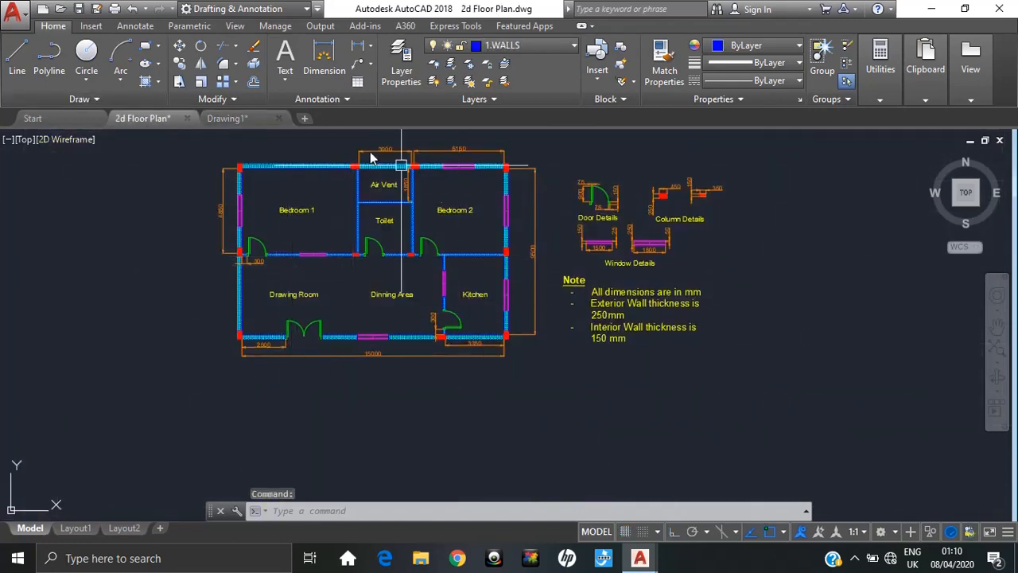
left_click(255, 122)
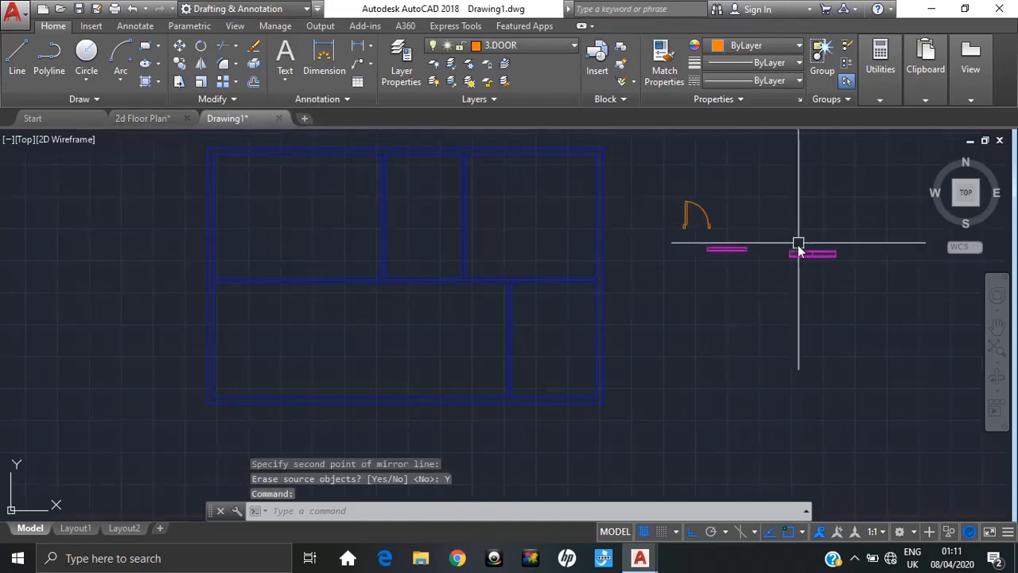
middle_click_drag(636, 309, 509, 352)
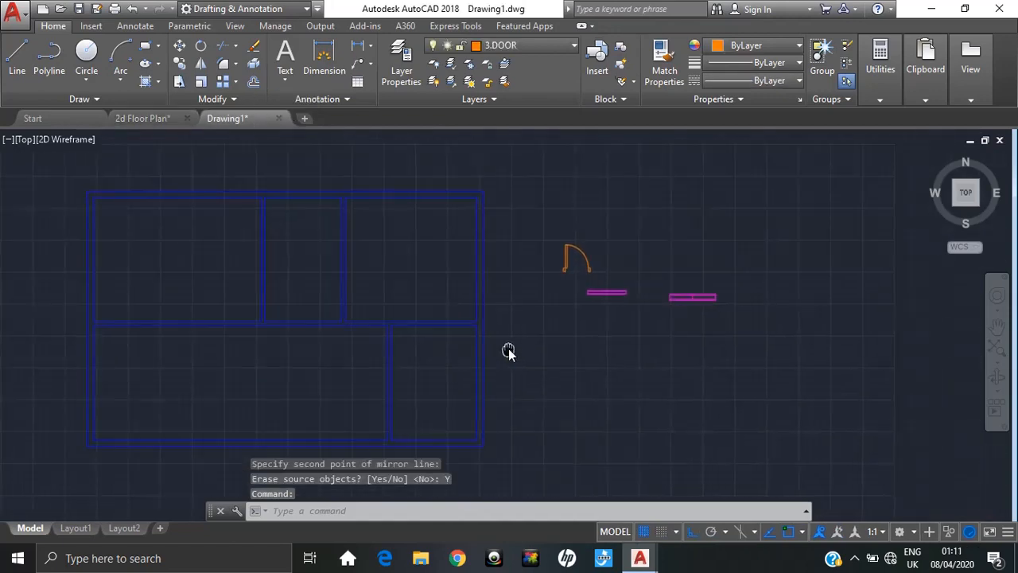
left_click(156, 121)
scroll(249, 257, "up", 4)
middle_click_drag(249, 257, 278, 298)
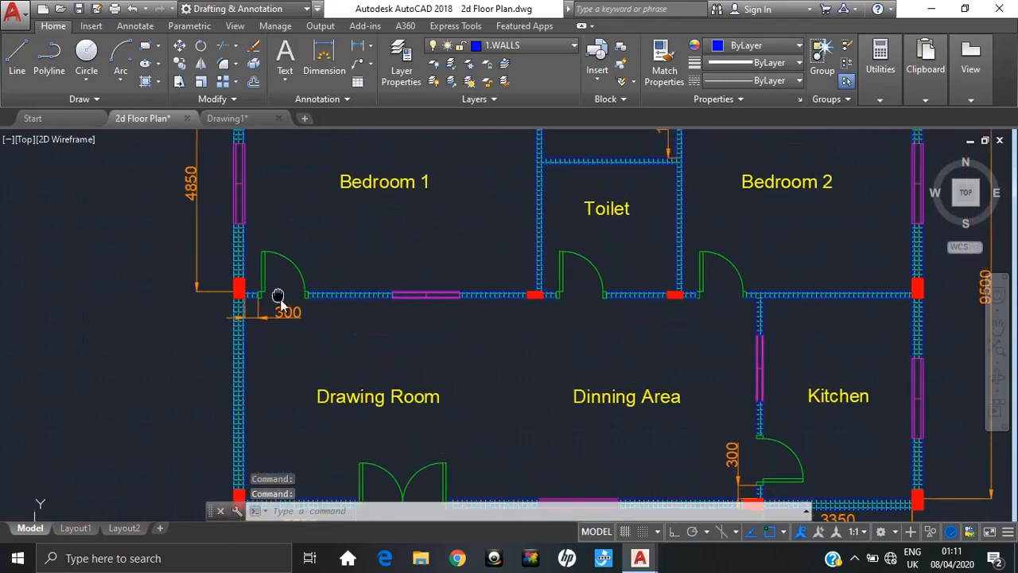
scroll(284, 227, "down", 2)
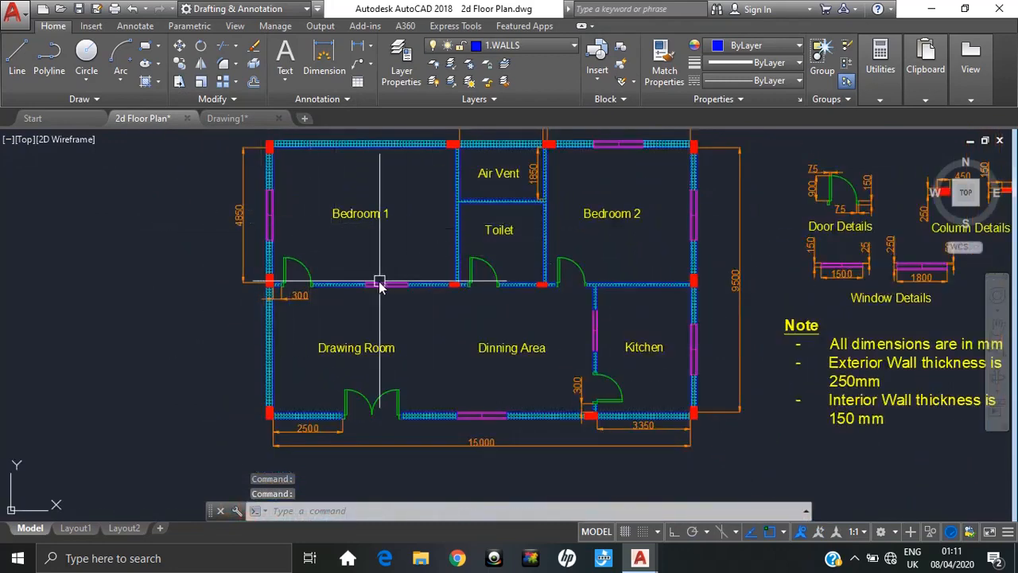
scroll(284, 289, "up", 4)
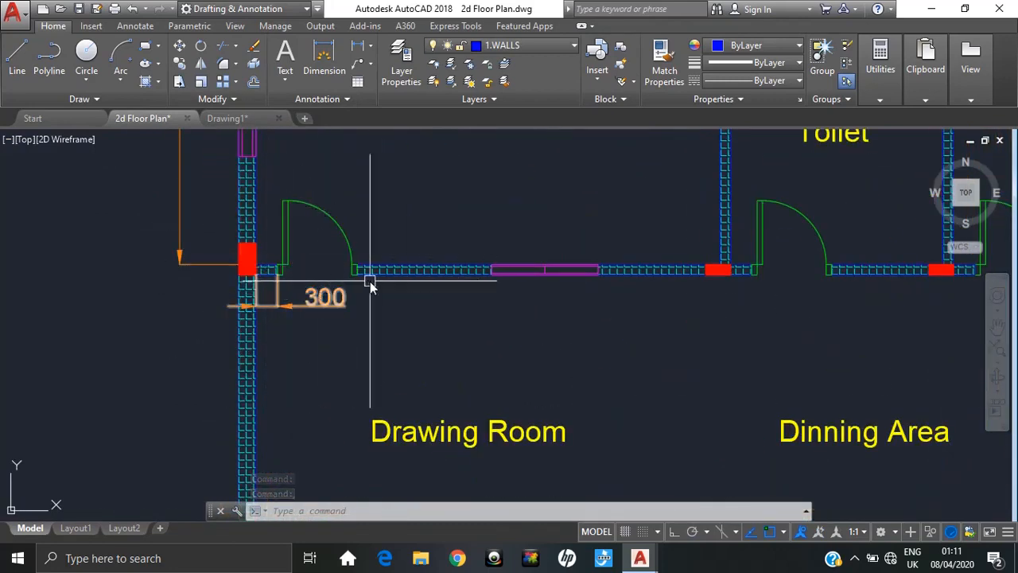
scroll(690, 302, "down", 2)
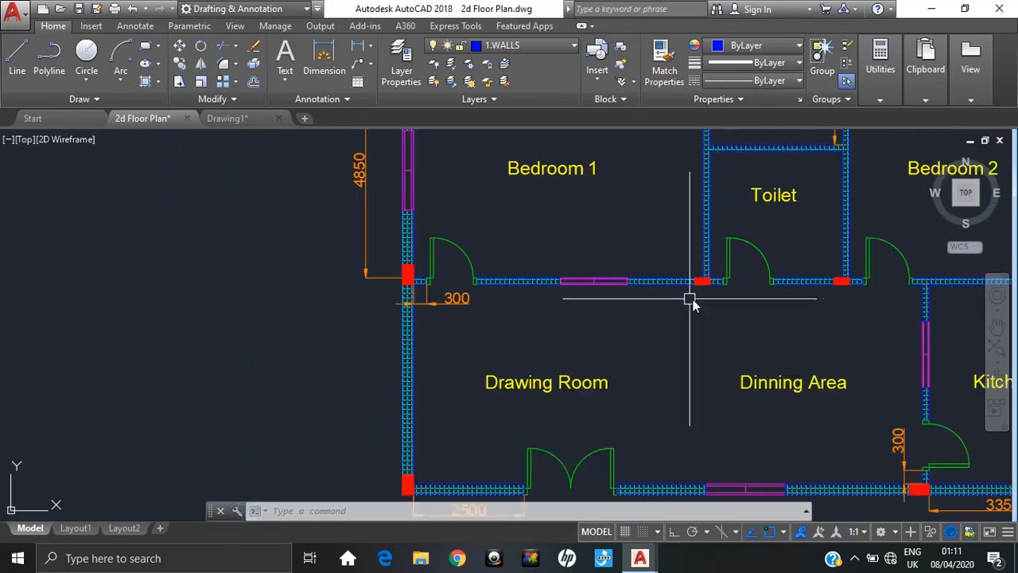
middle_click_drag(701, 296, 590, 317)
left_click(228, 119)
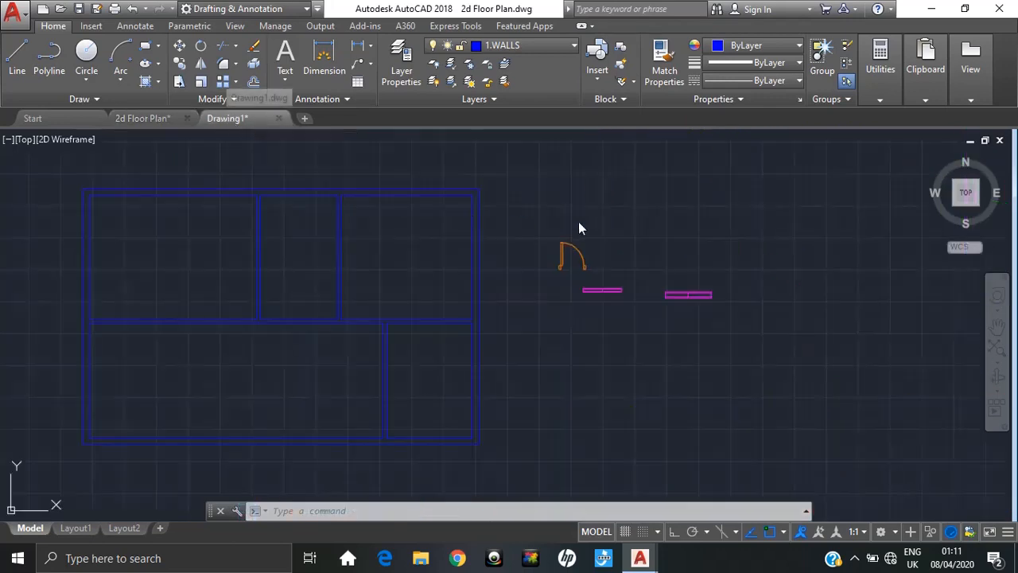
scroll(557, 224, "up", 2)
left_click(482, 215)
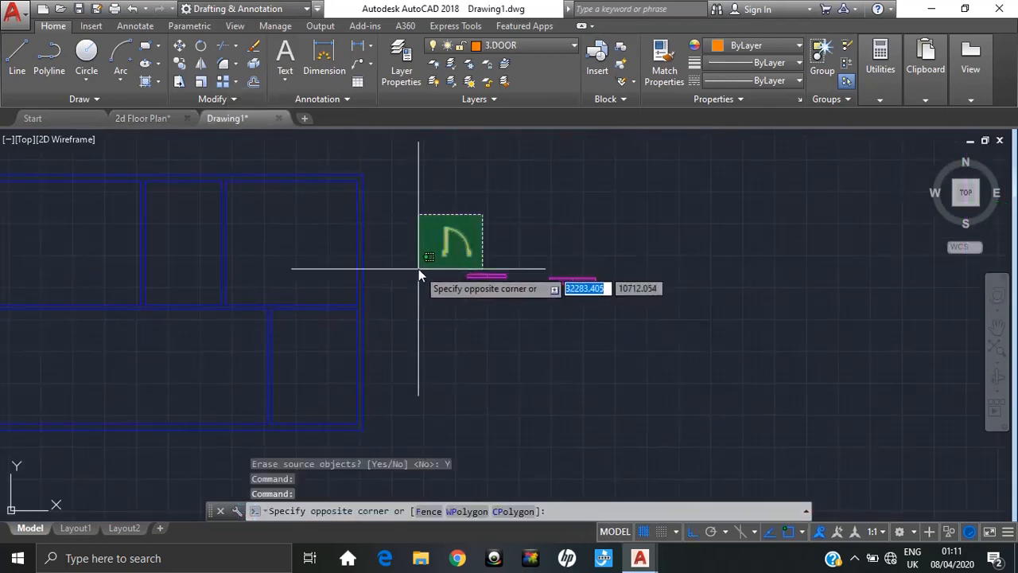
left_click(418, 269)
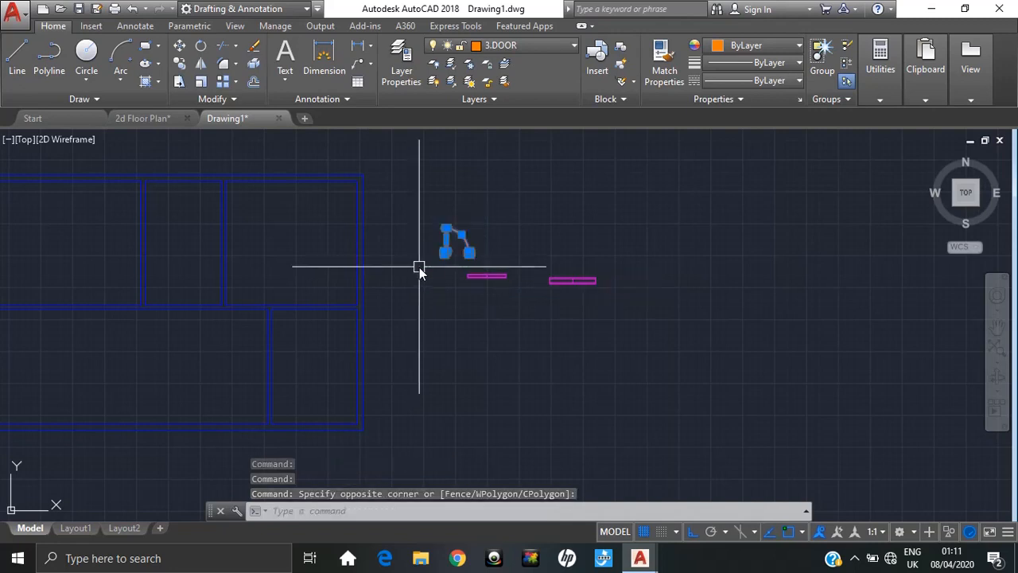
key("Escape")
key("Escape")
- Draw a line across the thickness of the horizontal interior wall, 300 mm from the inner face of the left exterior wall
mouse_move(322, 239)
middle_mouse_down()
mouse_move(519, 172)
mouse_move(776, 173)
middle_mouse_up()
mouse_move(525, 262)
middle_mouse_down()
mouse_move(416, 291)
mouse_move(361, 291)
middle_mouse_up()
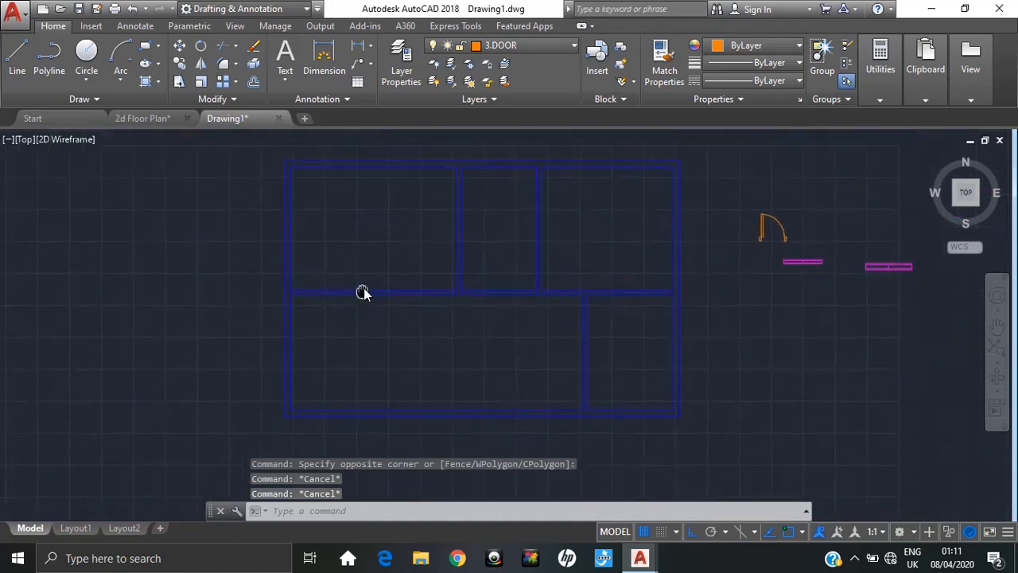
left_click(16, 53)
scroll(298, 279, "up", 4)
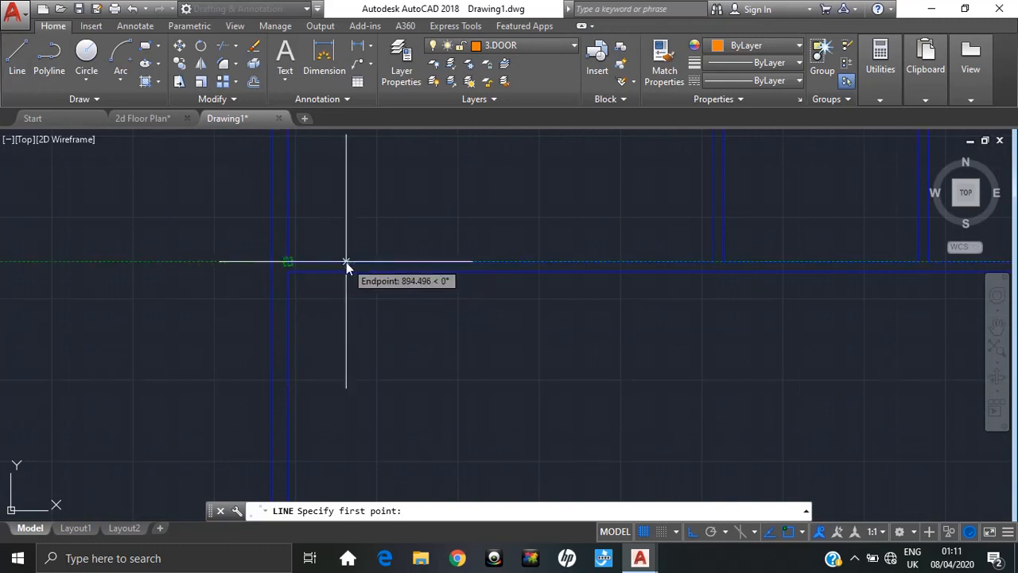
type("300")
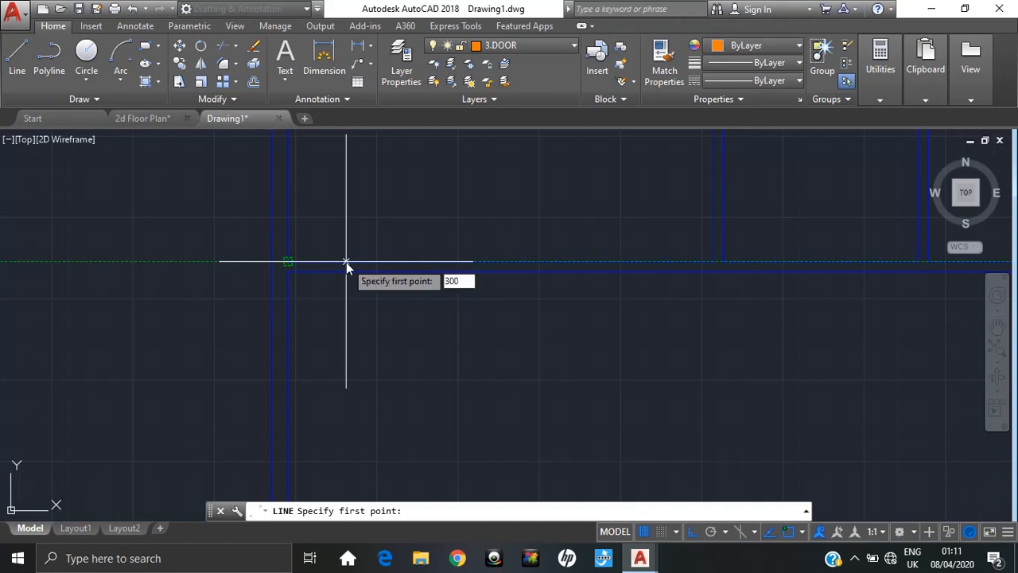
key("Return")
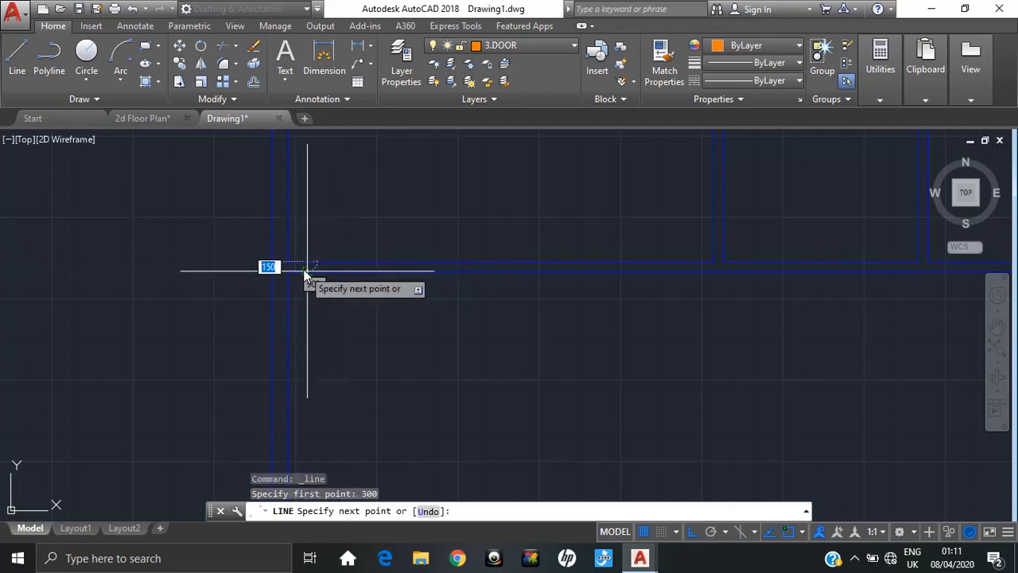
key("Escape")
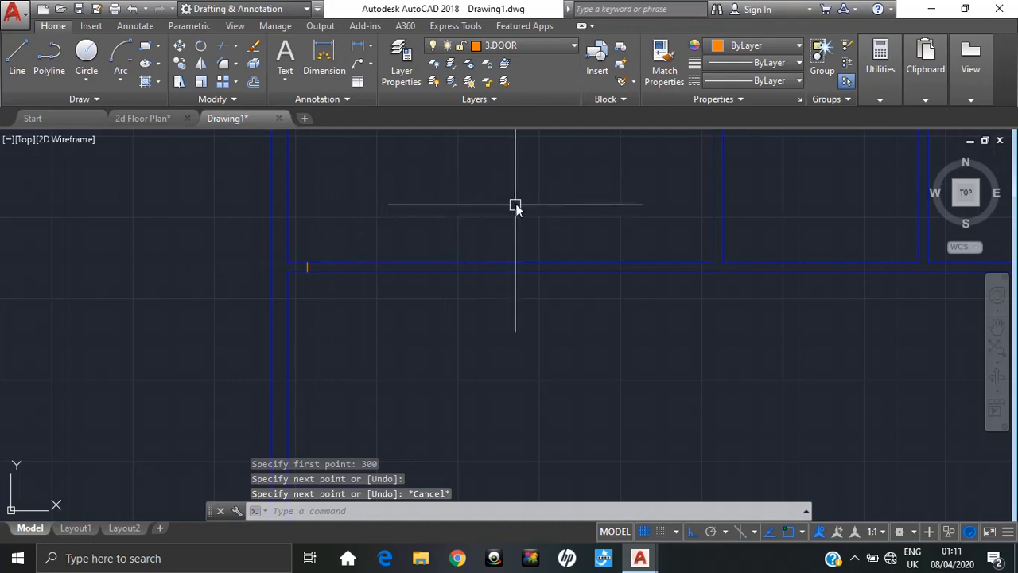
- Move the short line across the horizontal interior wall to layer 1.WALL and make 1.WALL the current layer
scroll(321, 245, "up", 5)
left_click(307, 267)
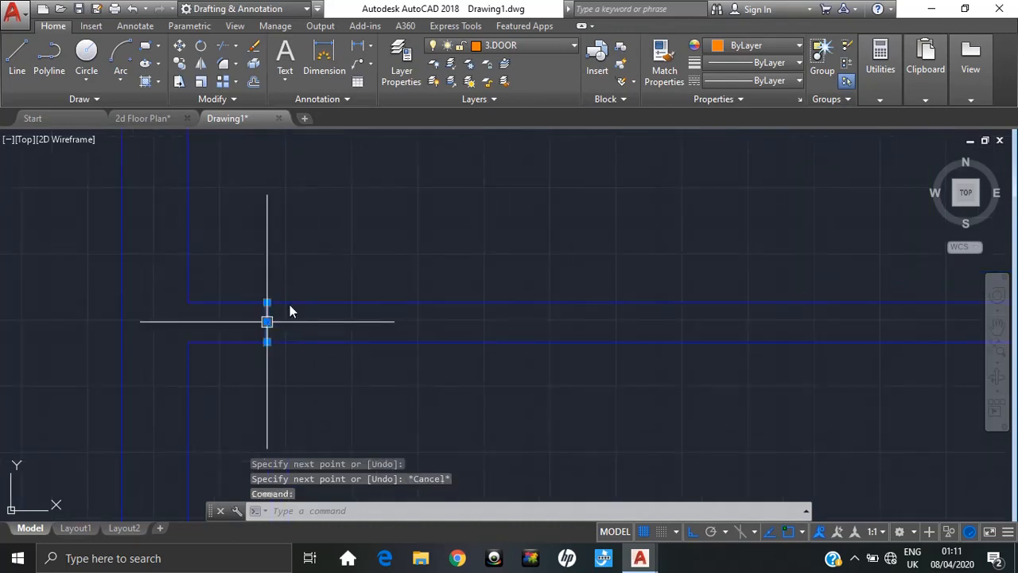
left_click(496, 46)
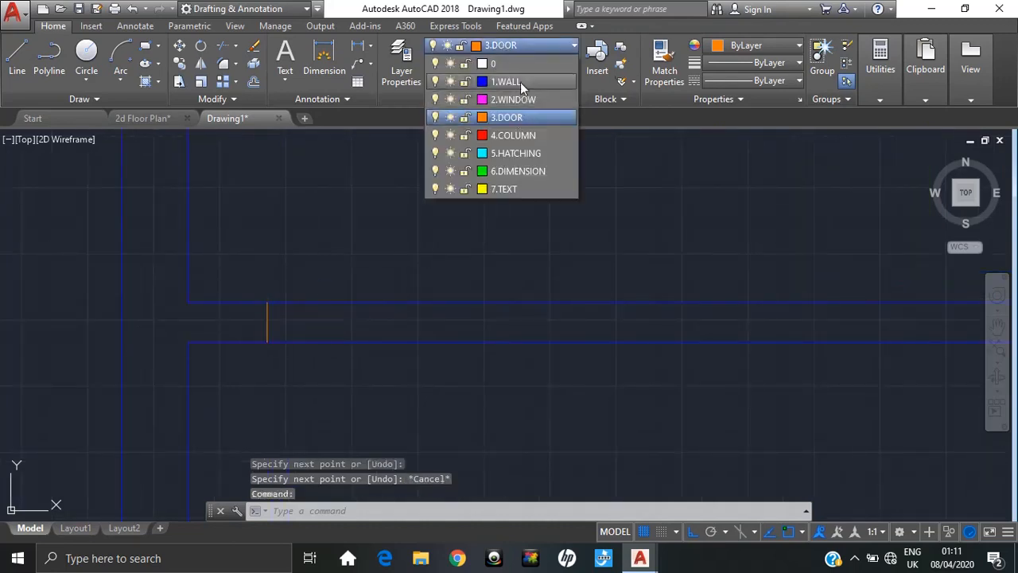
left_click(520, 82)
key("Escape")
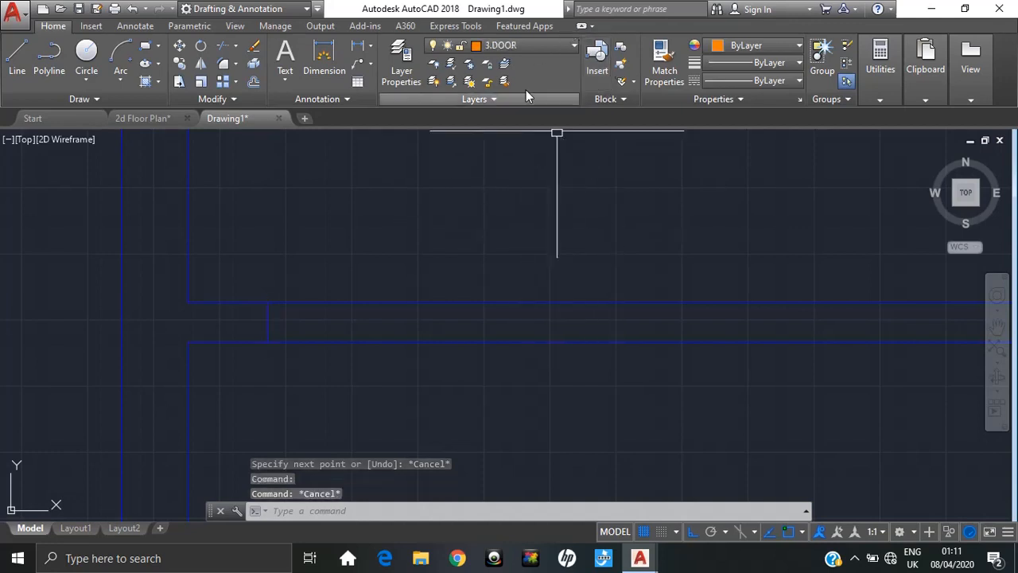
left_click(518, 45)
left_click(502, 81)
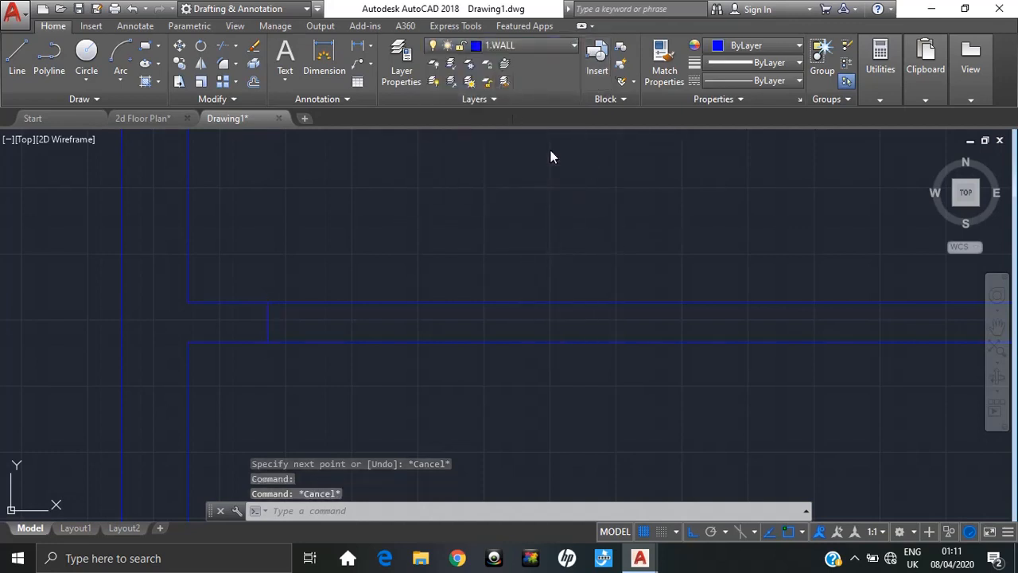
- Draw a line across the horizontal interior wall's thickness, 300 mm right of the right face of the first upper vertical partition
scroll(669, 216, "down", 4)
middle_click_drag(694, 229, 264, 245)
scroll(264, 245, "down", 4)
middle_click_drag(482, 283, 300, 304)
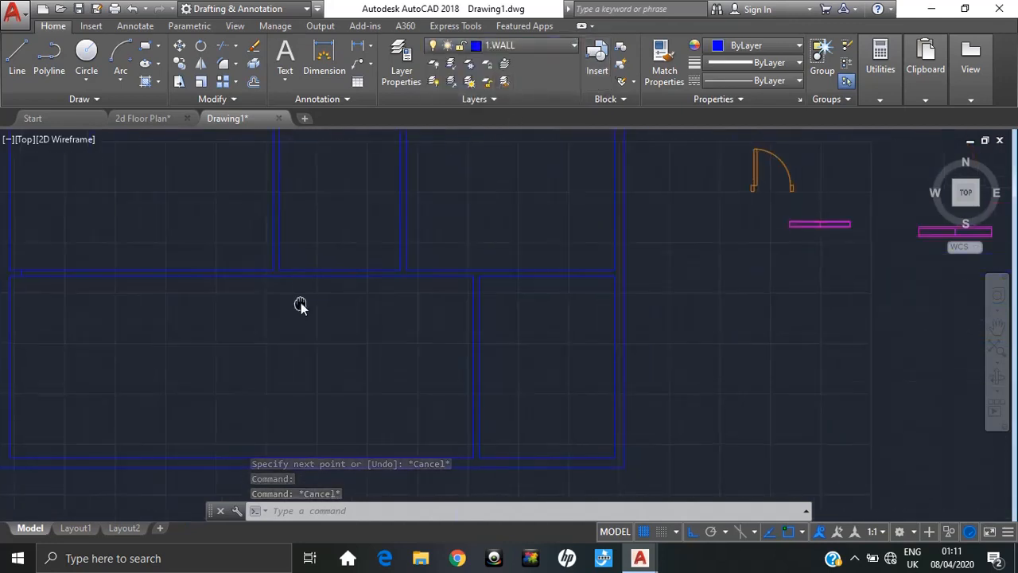
key("Escape")
type("l")
key("Return")
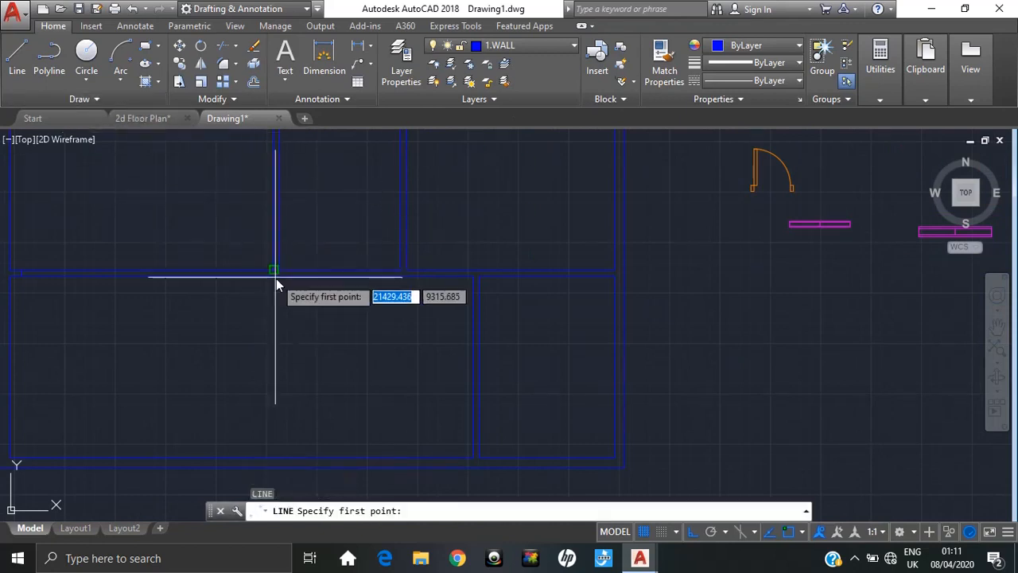
scroll(284, 272, "up", 3)
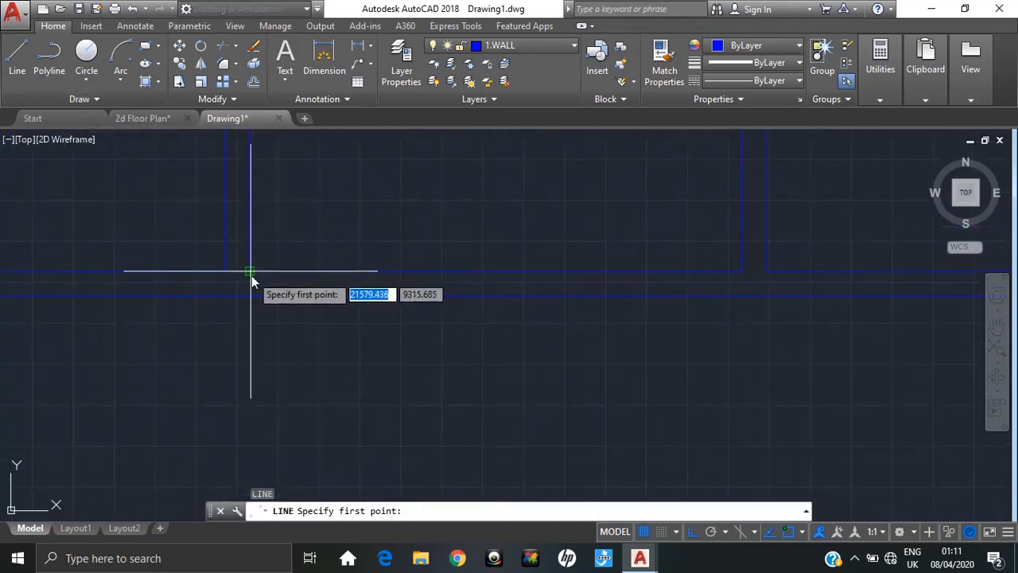
type("300")
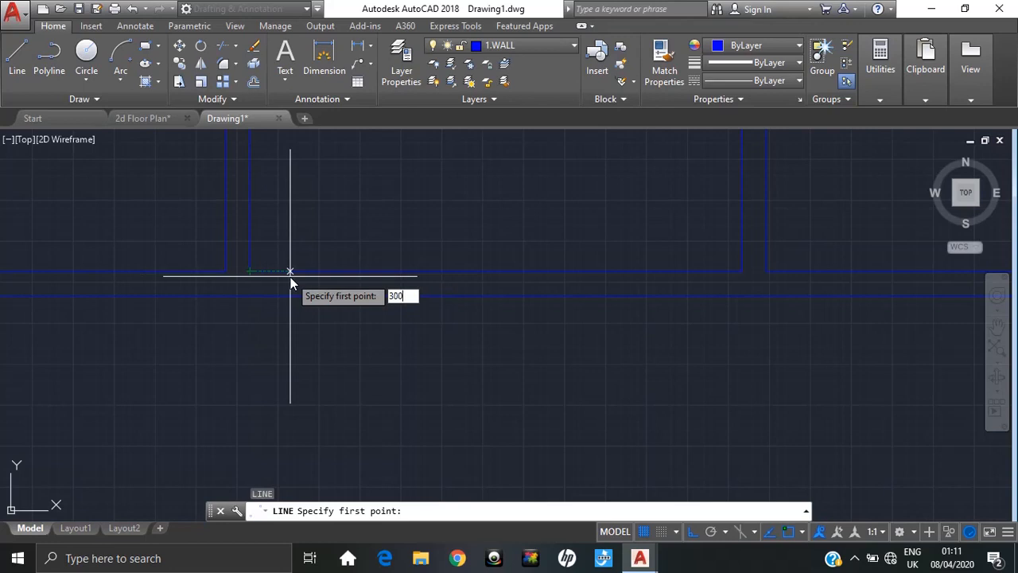
key("Return")
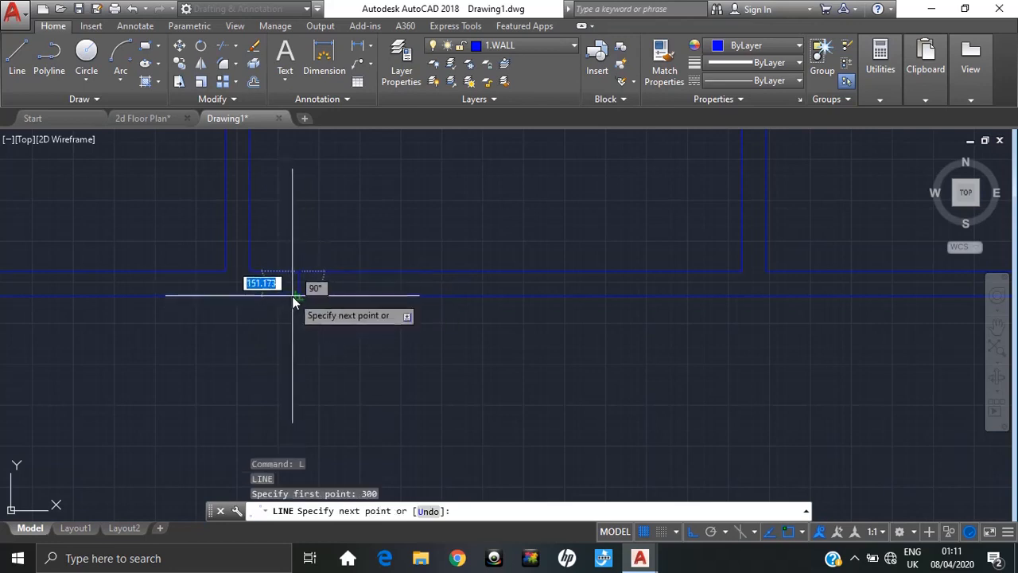
left_click(291, 296)
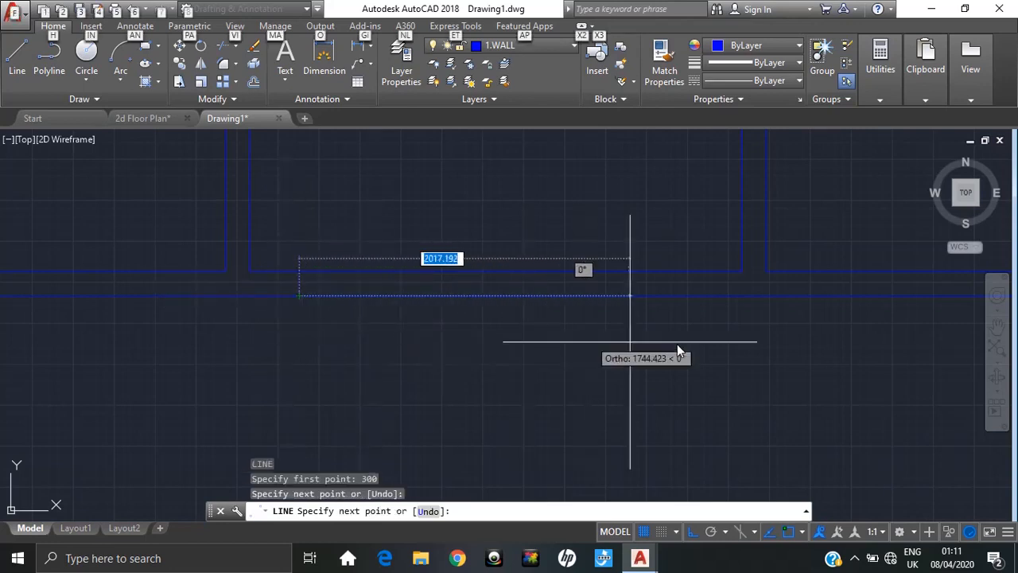
- Finish the toilet's door mark and draw a line across the interior wall, 300 mm from Bedroom 2's lower-left inner corner
key("alt")
key("Escape")
key("Escape")
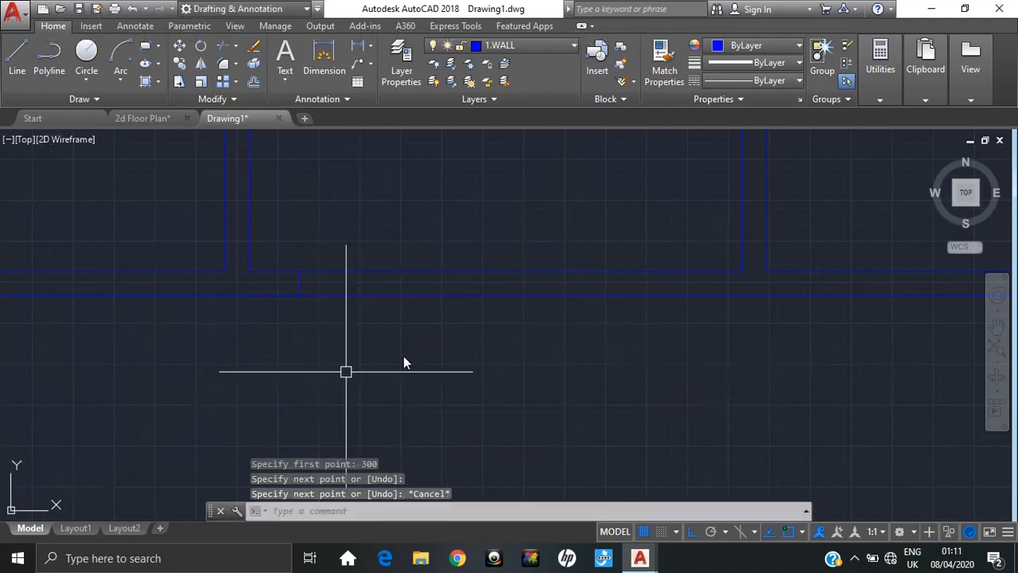
middle_click_drag(513, 355, 176, 368)
key("space")
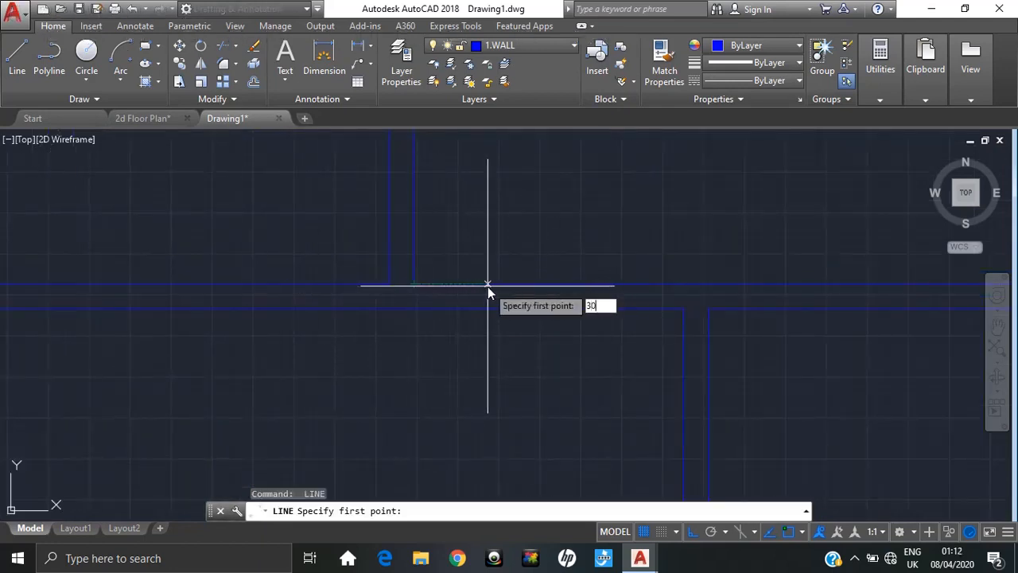
type("300")
key("Return")
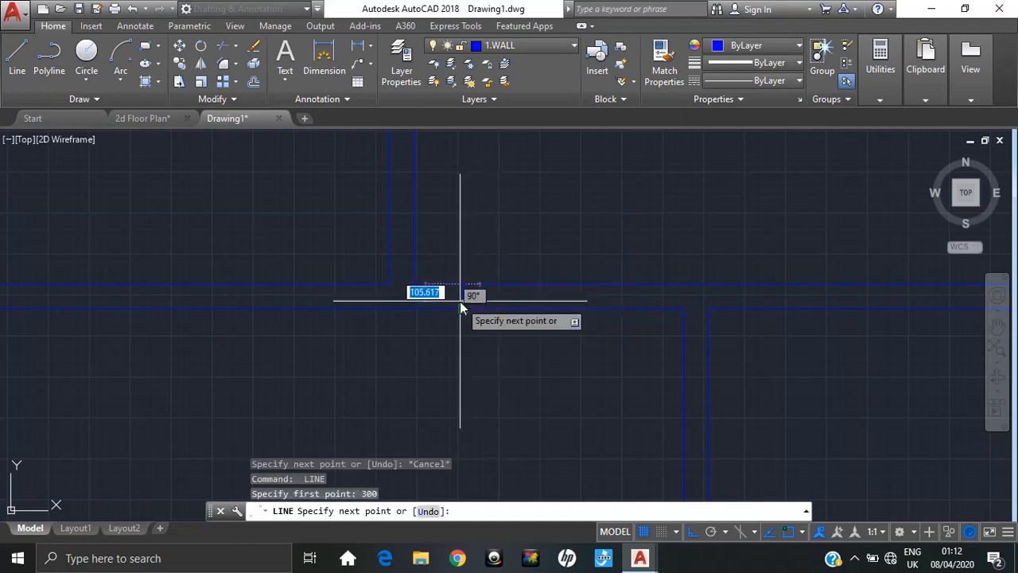
key("Escape")
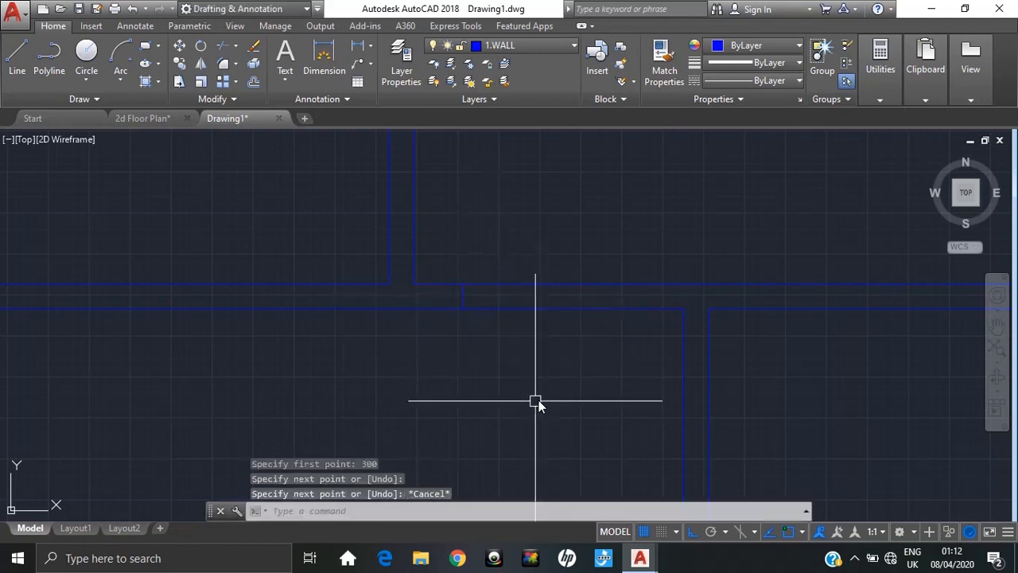
- Examine the main entrance door's offset from the wall corner in the 2d Floor Plan drawing
scroll(579, 383, "down", 5)
middle_click_drag(580, 384, 545, 309)
mouse_move(490, 323)
middle_mouse_down()
mouse_move(547, 343)
mouse_move(539, 359)
mouse_move(512, 273)
middle_mouse_up()
scroll(497, 282, "down", 2)
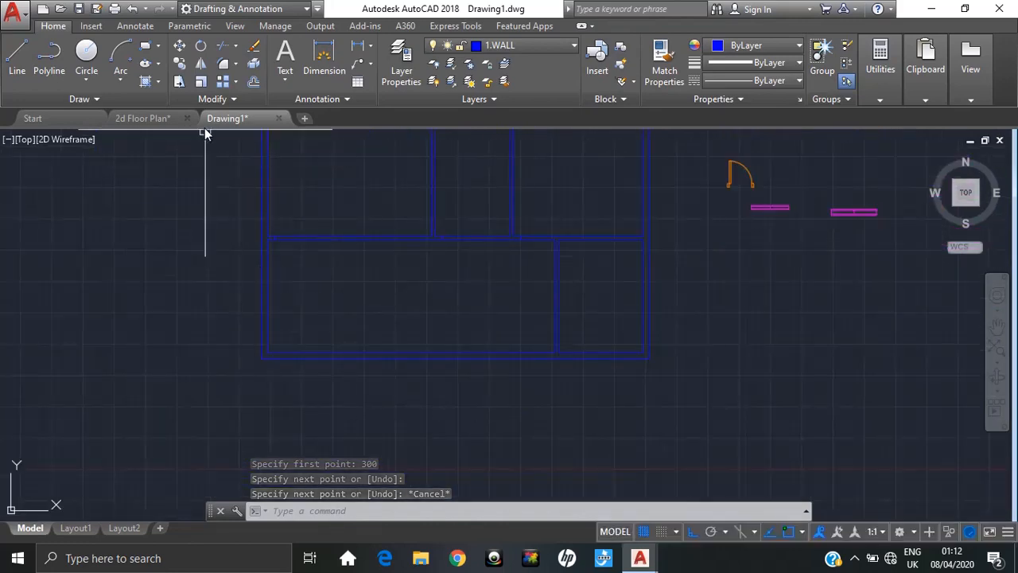
left_click(149, 119)
mouse_move(357, 398)
middle_mouse_down()
mouse_move(377, 366)
mouse_move(245, 286)
middle_mouse_up()
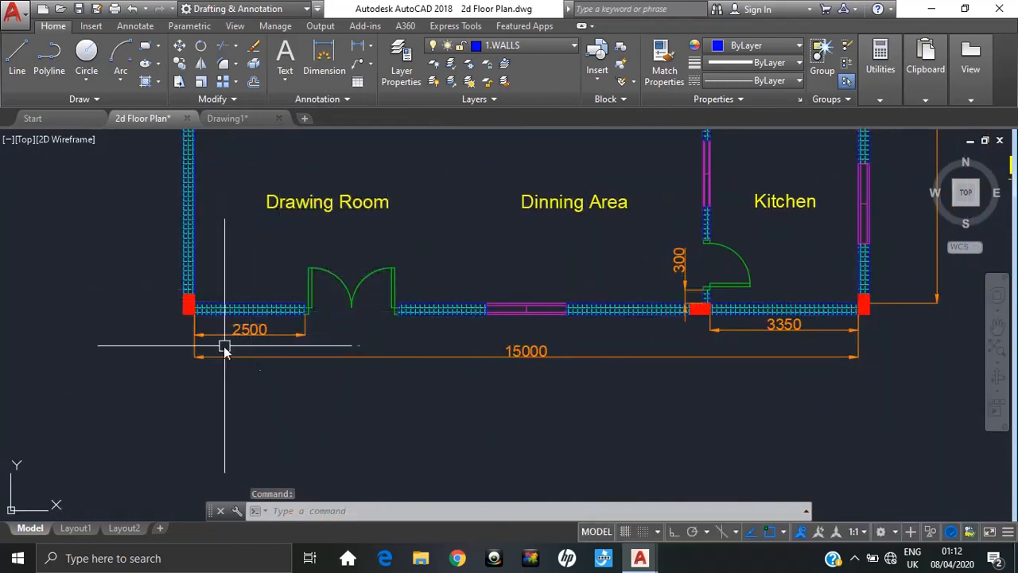
left_click(233, 121)
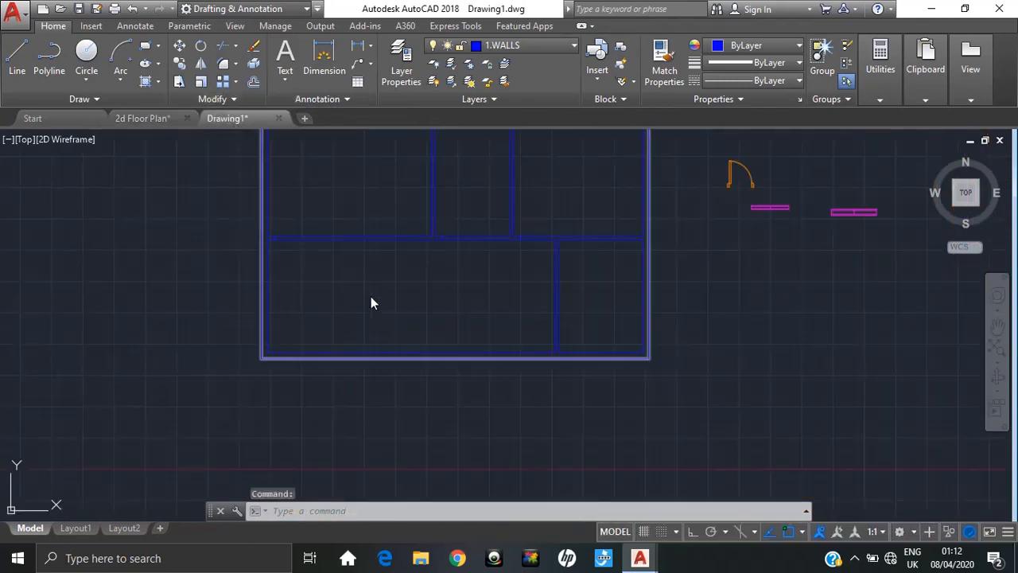
- Draw a line across the lower exterior wall, 2500 mm from the drawing room's lower-left inner corner, to mark the entrance door
middle_click_drag(370, 295, 333, 251)
middle_click_drag(327, 205, 258, 275)
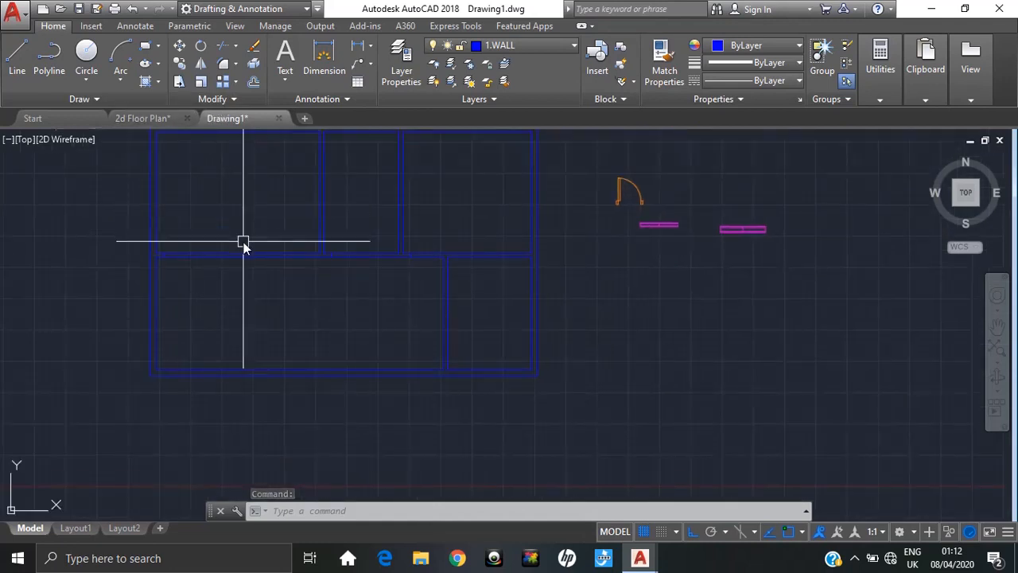
left_click(29, 70)
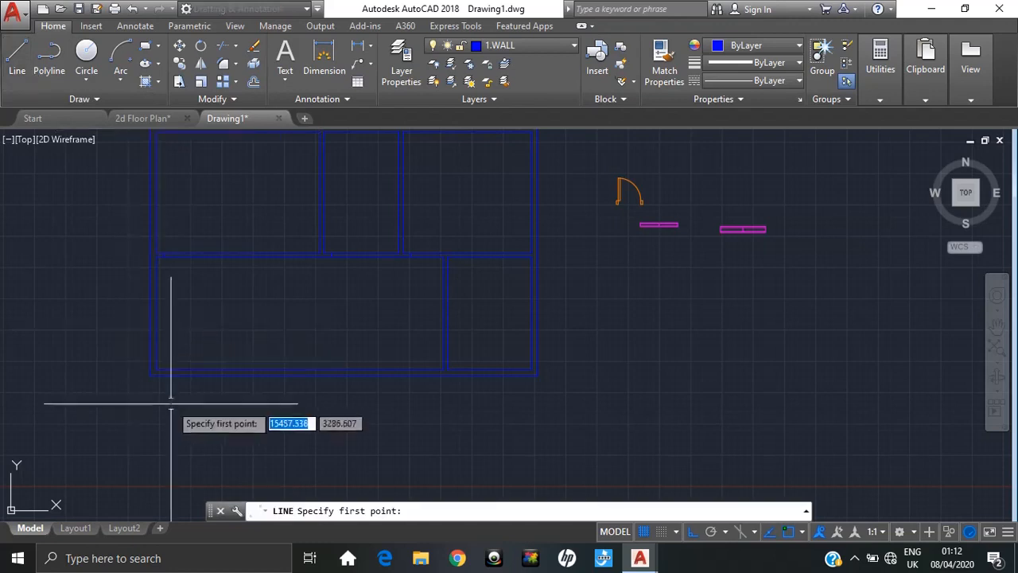
scroll(143, 341, "up", 3)
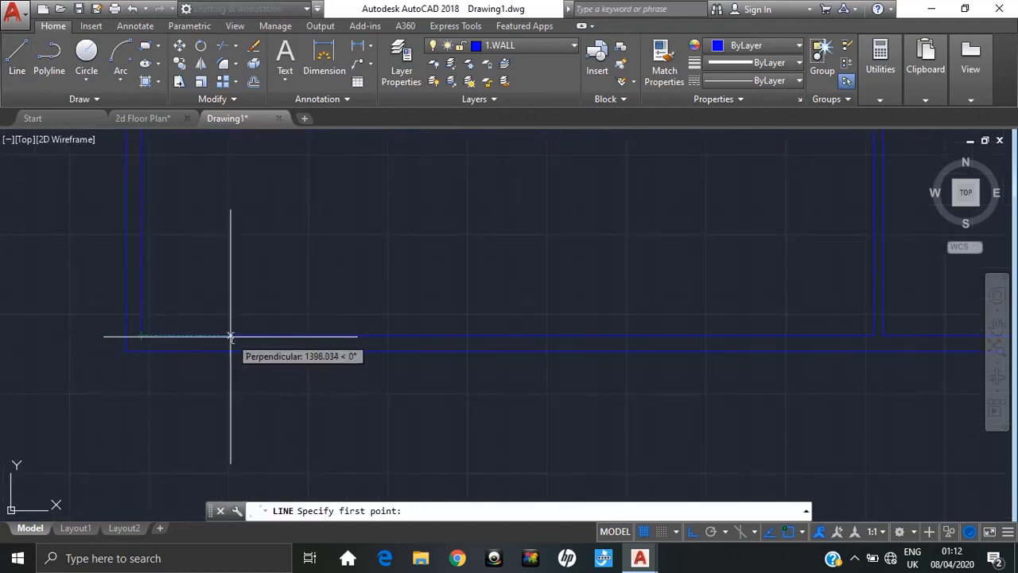
type("2500")
key("Return")
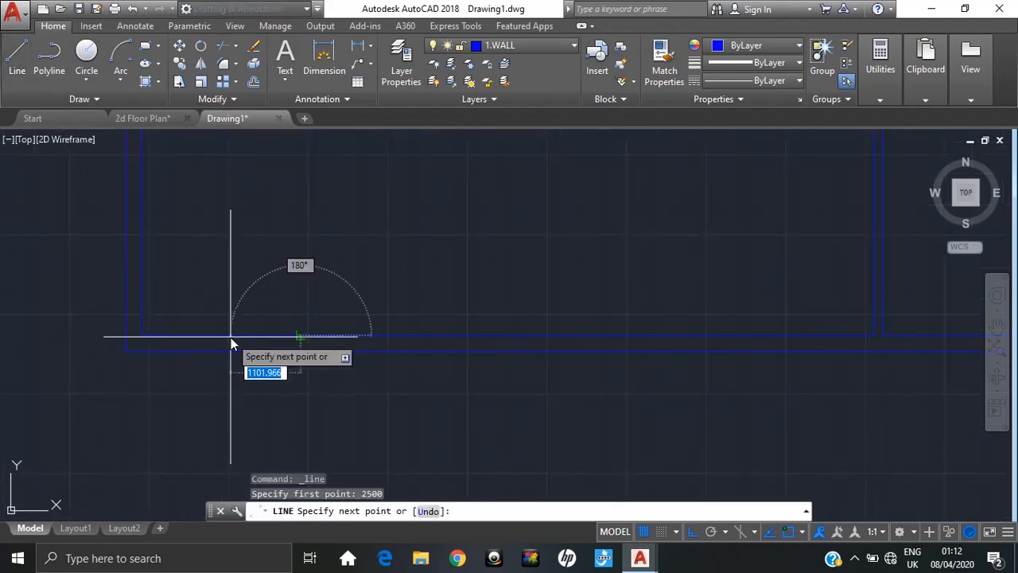
left_click(299, 354)
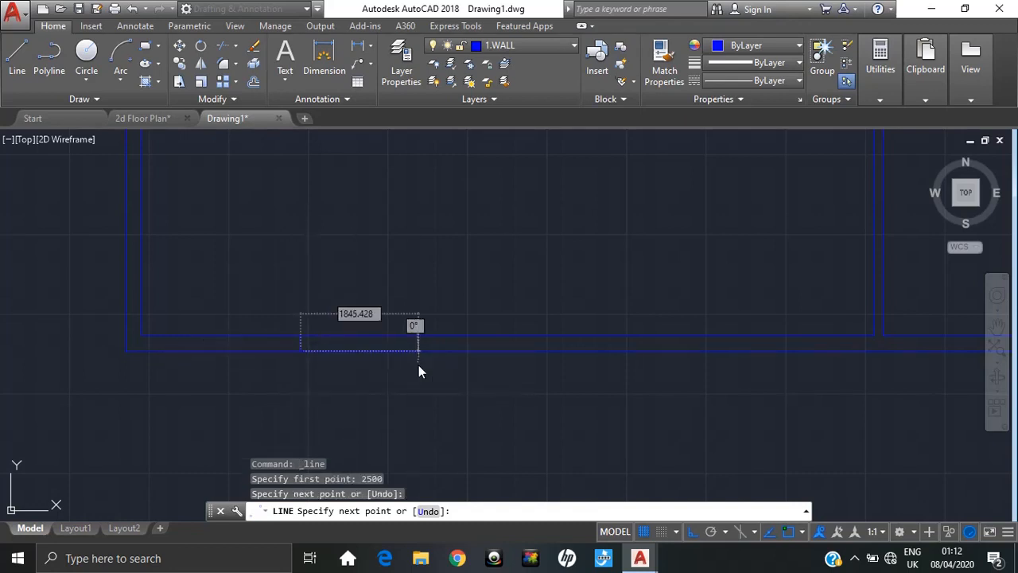
key("Escape")
- Check the kitchen door in the 2d Floor Plan, and draw a line across Drawing1's kitchen partition, 300 mm above its lower end
scroll(524, 332, "down", 2)
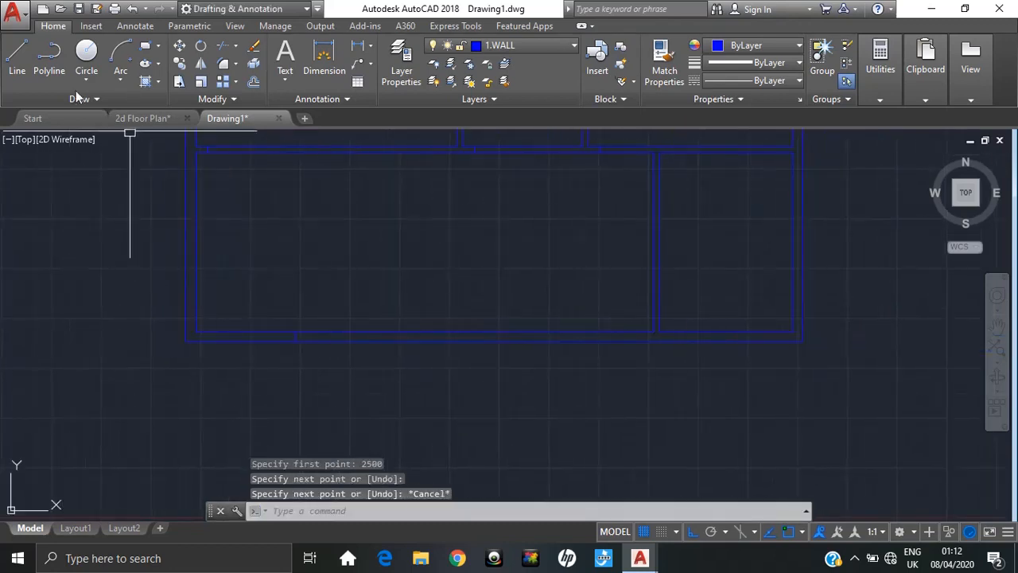
left_click(143, 118)
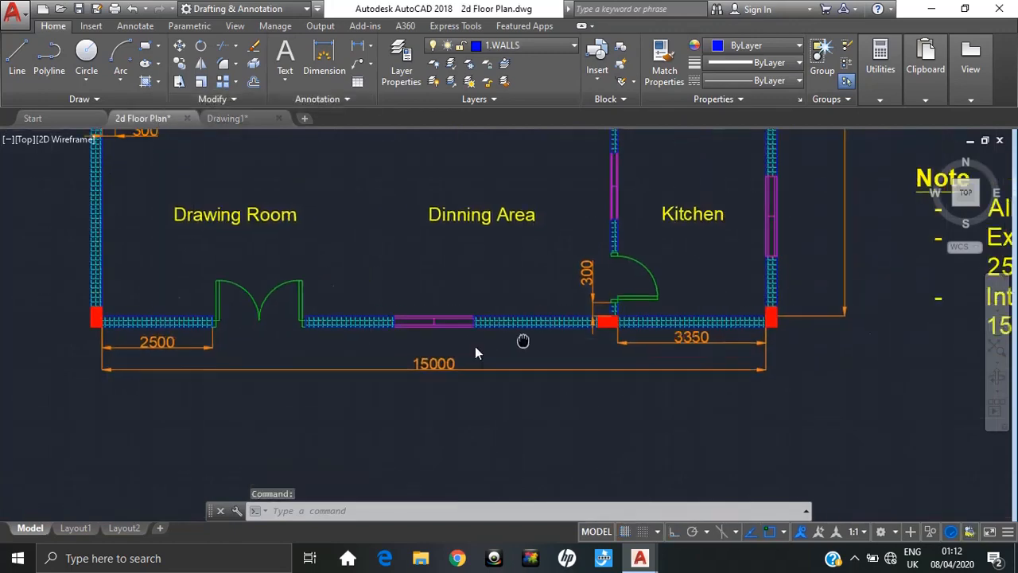
scroll(443, 350, "down", 2)
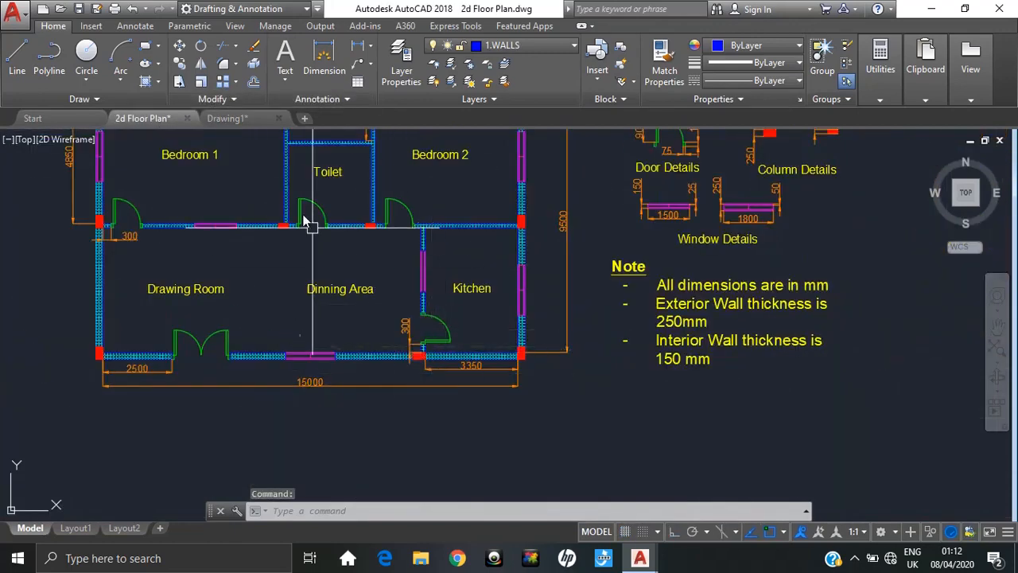
left_click(254, 121)
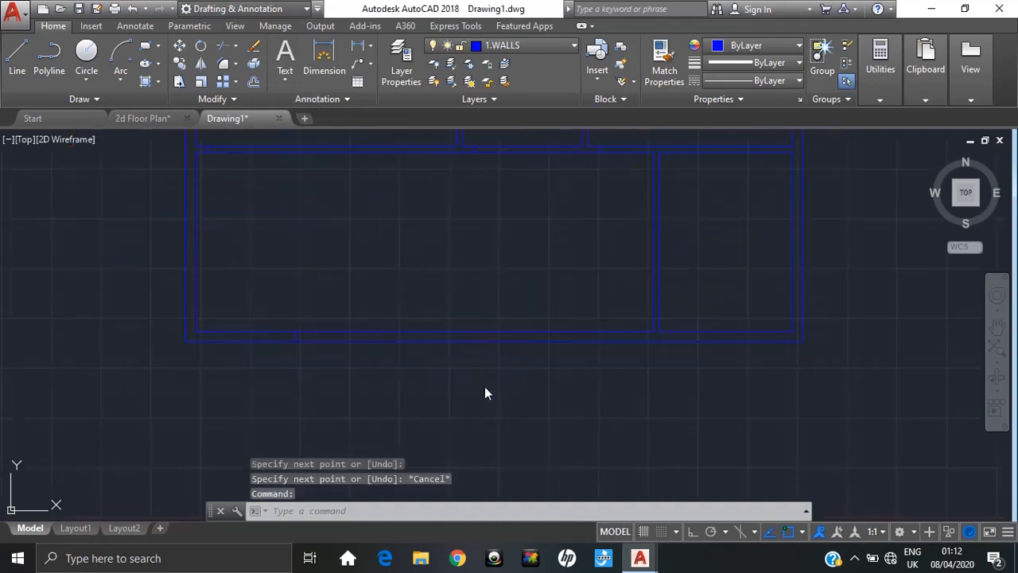
middle_click_drag(507, 318, 365, 309)
type("l")
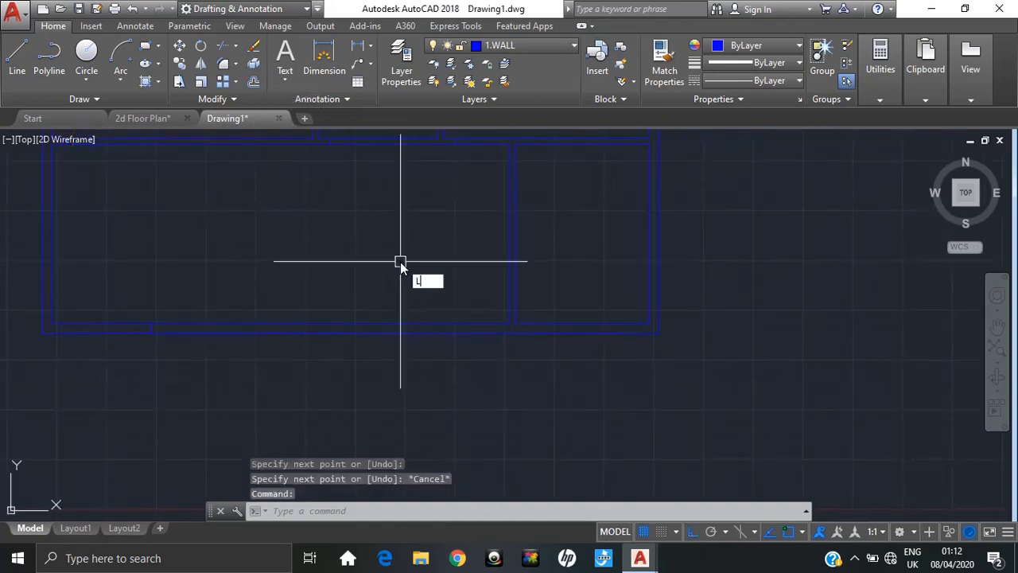
key("Return")
scroll(517, 319, "up", 4)
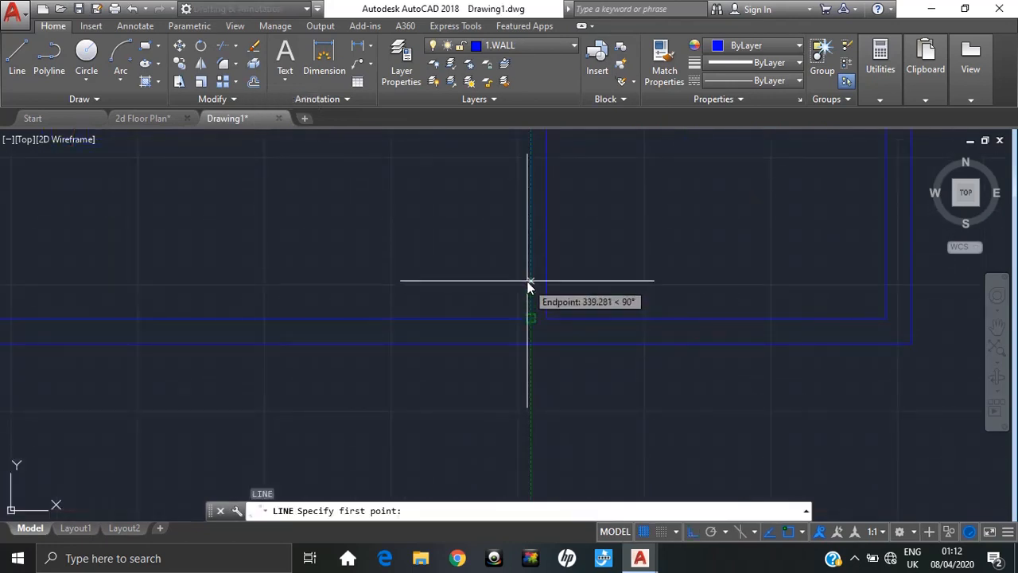
type("300")
key("Return")
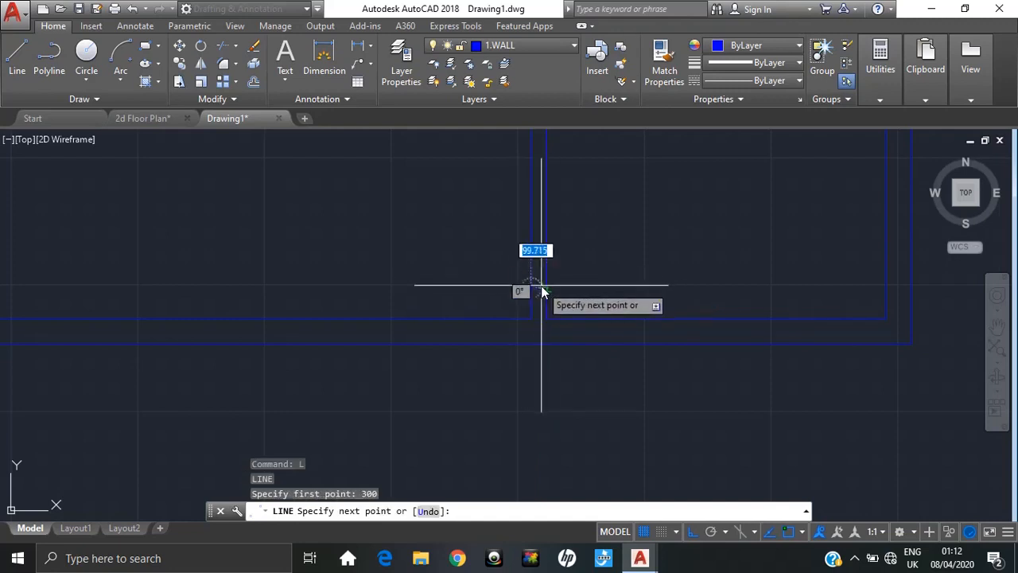
scroll(545, 291, "down", 5)
key("Escape")
key("Escape")
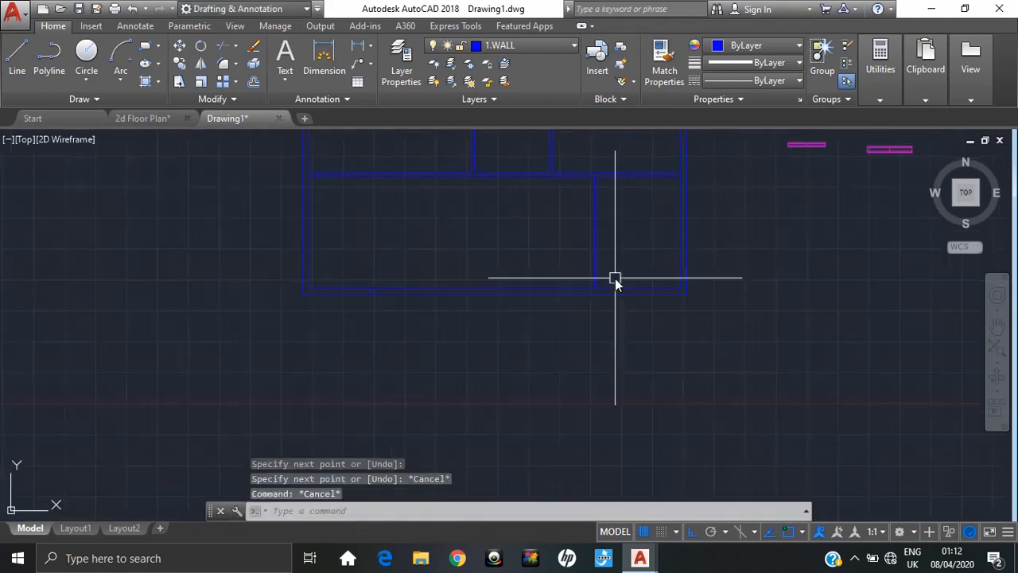
middle_click_drag(599, 248, 540, 324)
scroll(334, 279, "up", 4)
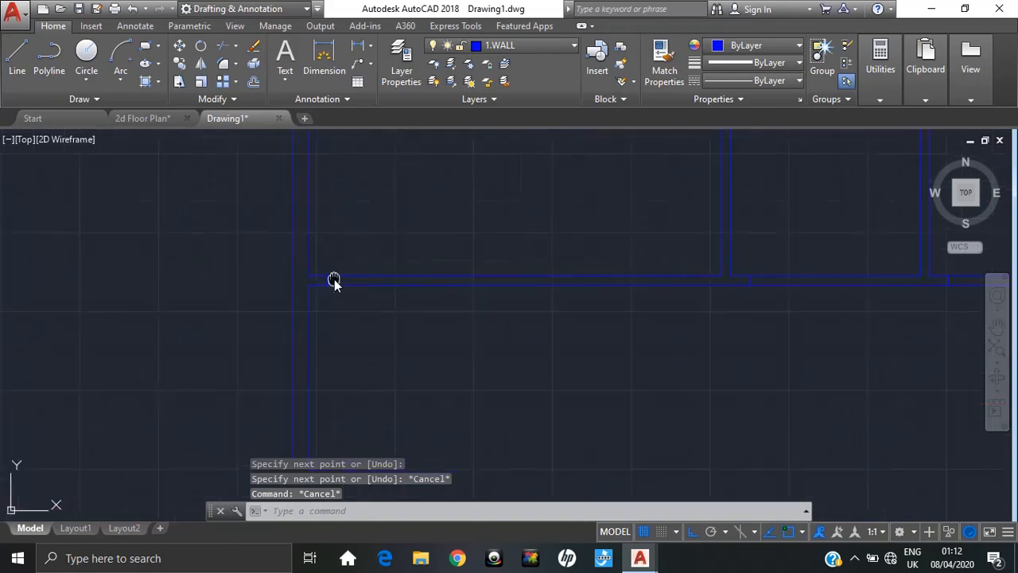
scroll(330, 282, "down", 4)
middle_click_drag(644, 299, 516, 316)
scroll(683, 221, "up", 4)
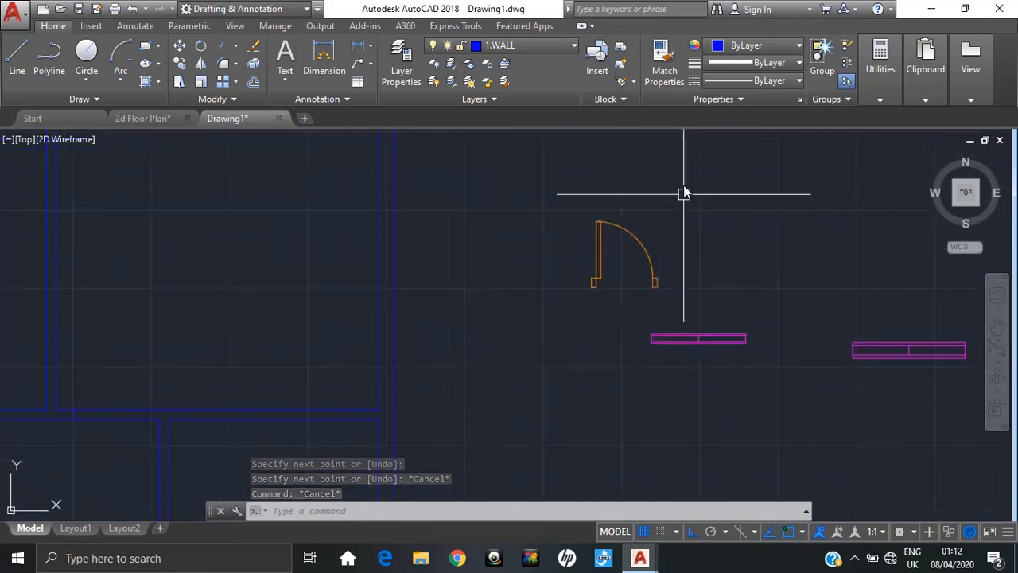
left_click(681, 170)
key("Escape")
scroll(478, 322, "down", 4)
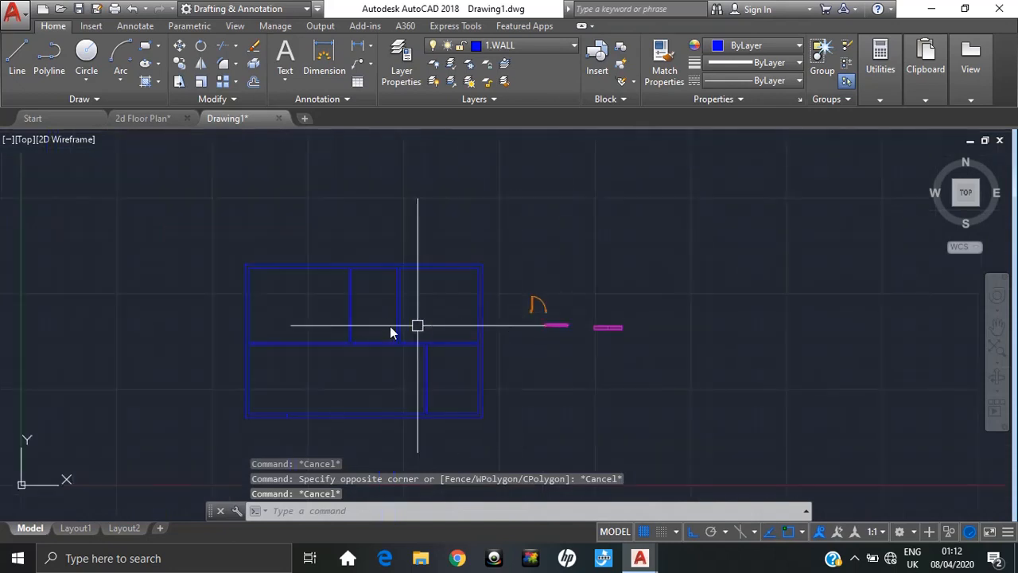
scroll(358, 354, "up", 5)
mouse_move(389, 370)
middle_mouse_down()
mouse_move(605, 349)
mouse_move(575, 334)
middle_mouse_up()
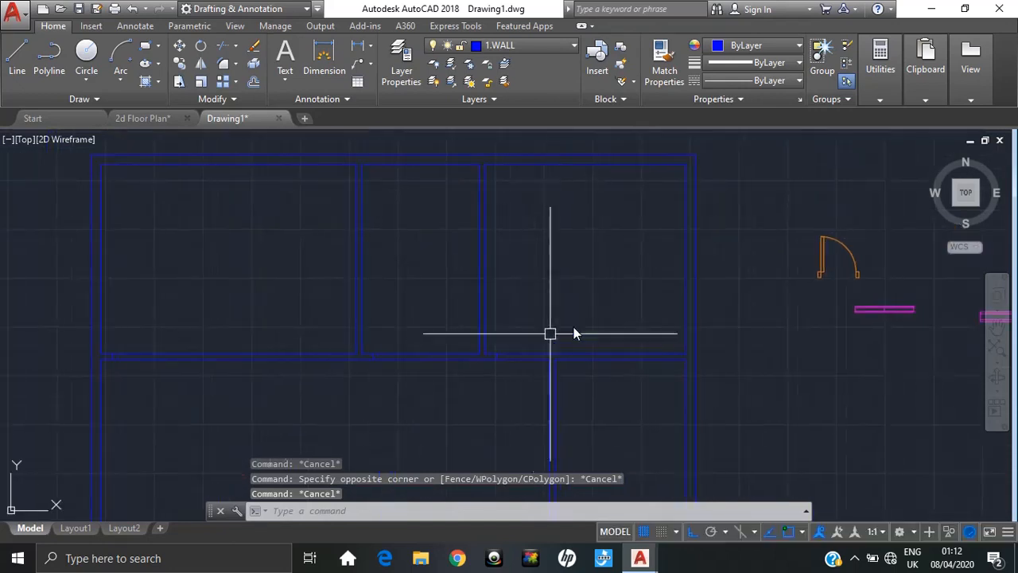
- Copy the orange door by its left jamb's upper-left corner onto Bedroom 1's door mark, with Ortho turned off
left_click(874, 218)
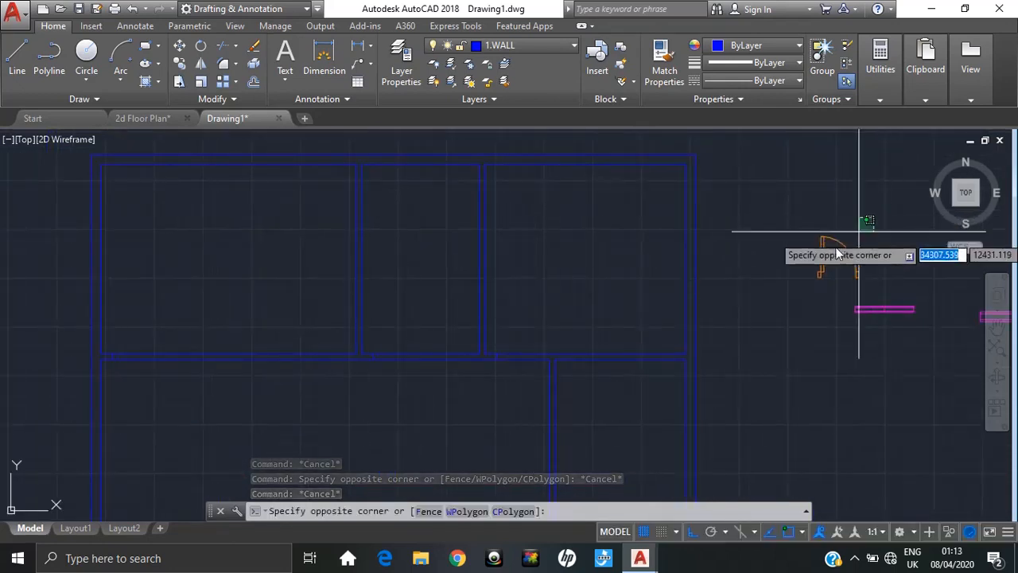
left_click(784, 292)
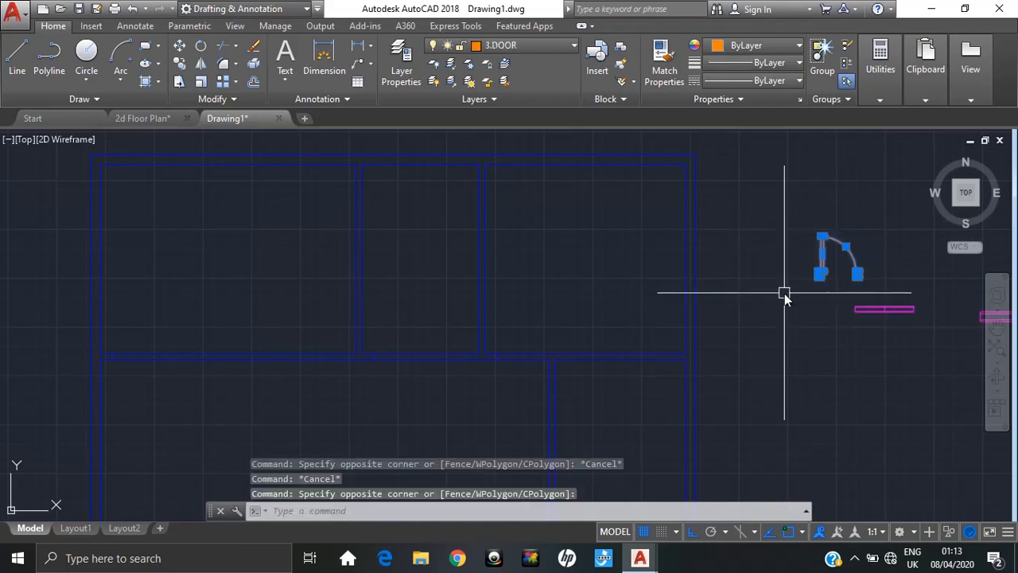
type("CO")
key("Return")
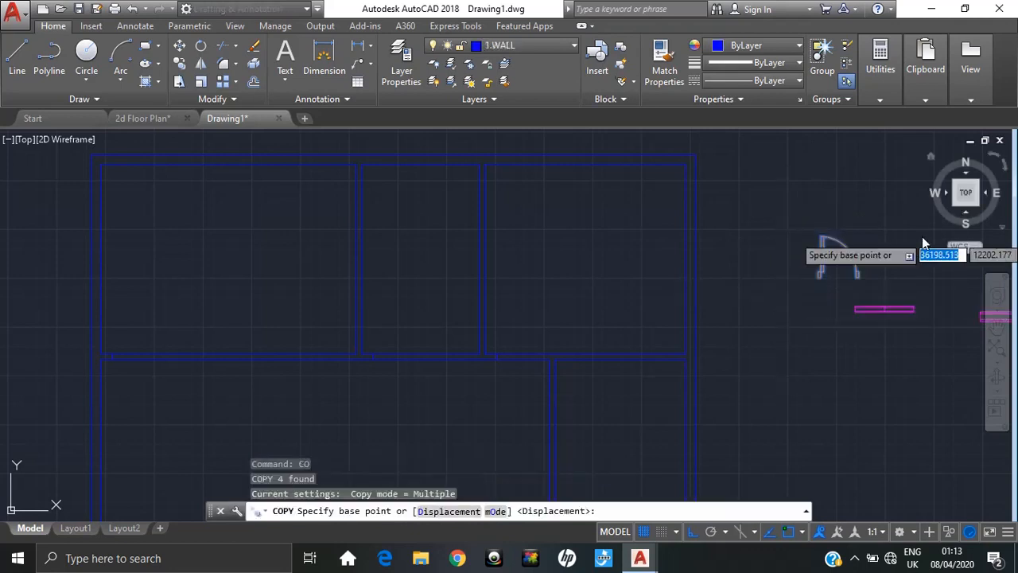
scroll(891, 266, "up", 3)
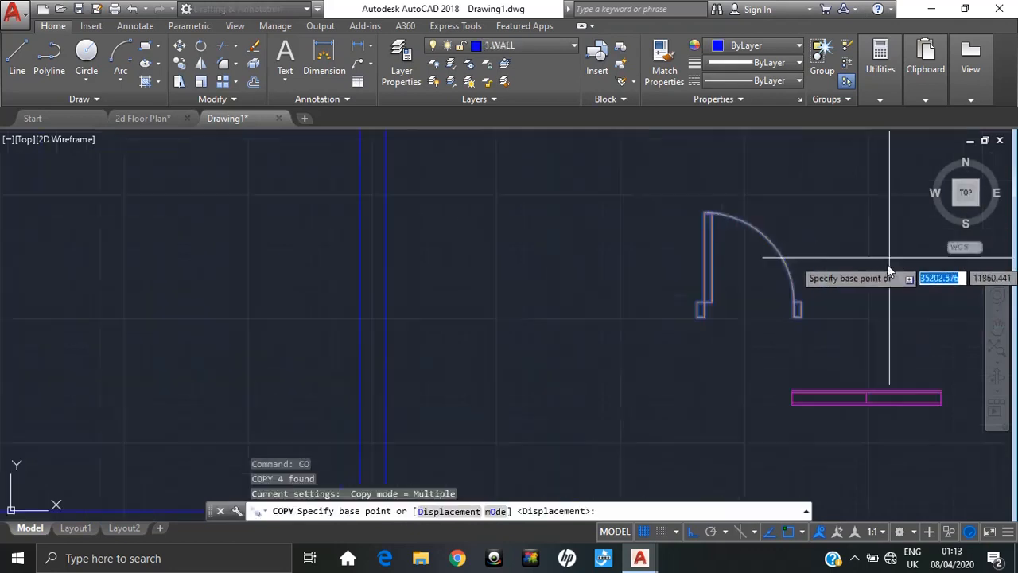
left_click(699, 303)
middle_click_drag(450, 347, 857, 244)
scroll(724, 269, "down", 2)
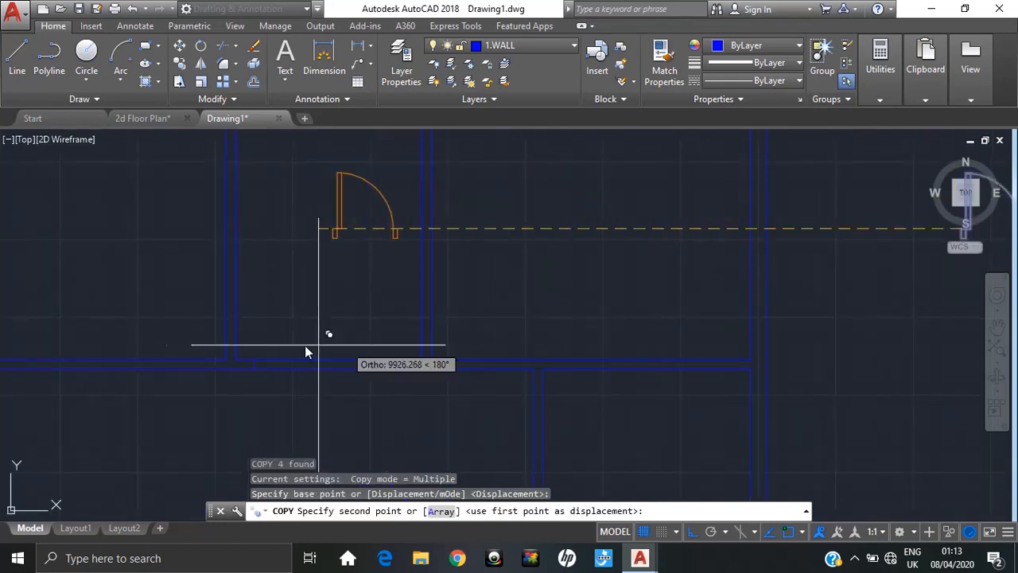
middle_click_drag(148, 328, 355, 299)
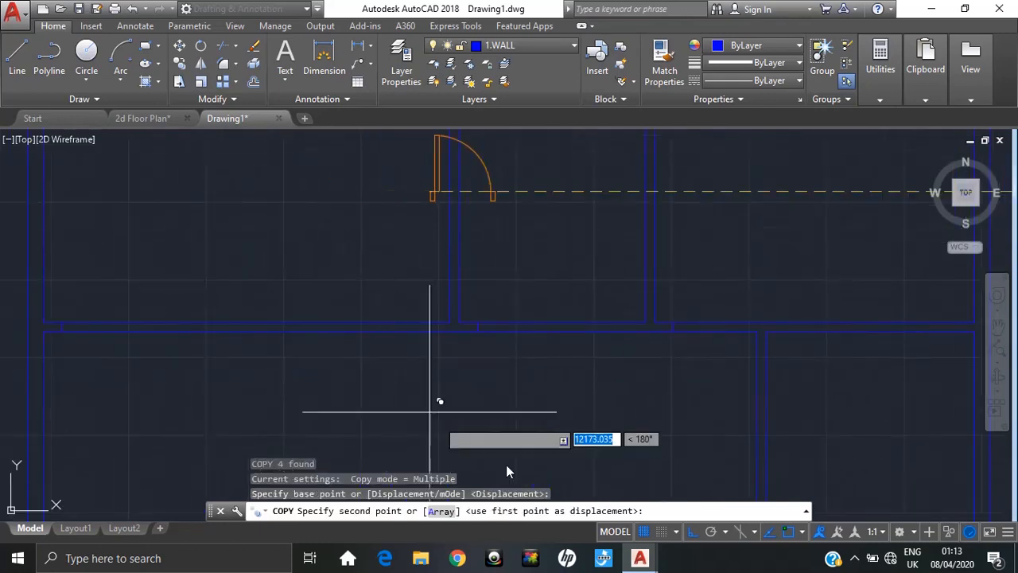
left_click(692, 534)
middle_click_drag(281, 228, 540, 272)
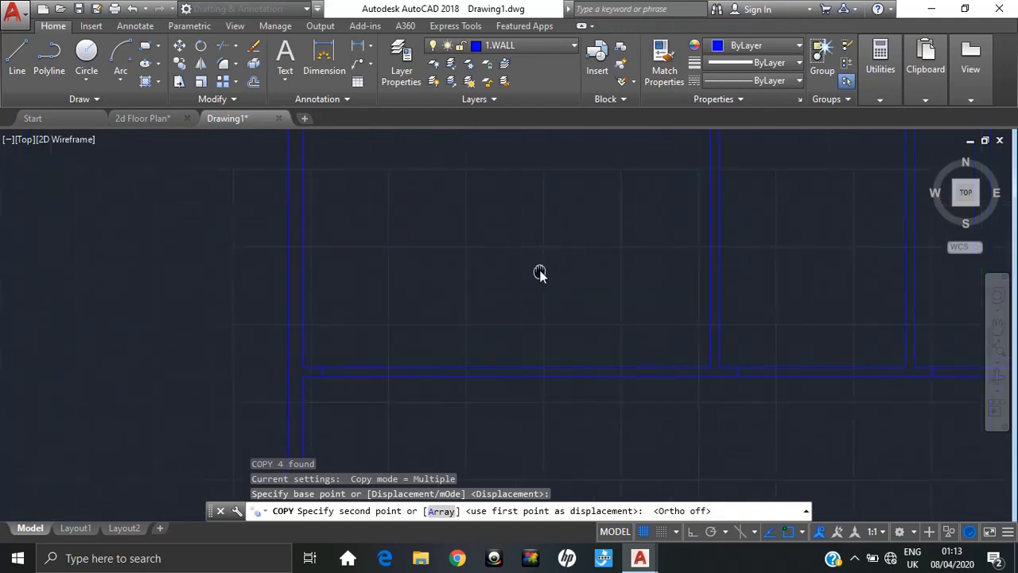
scroll(381, 354, "up", 4)
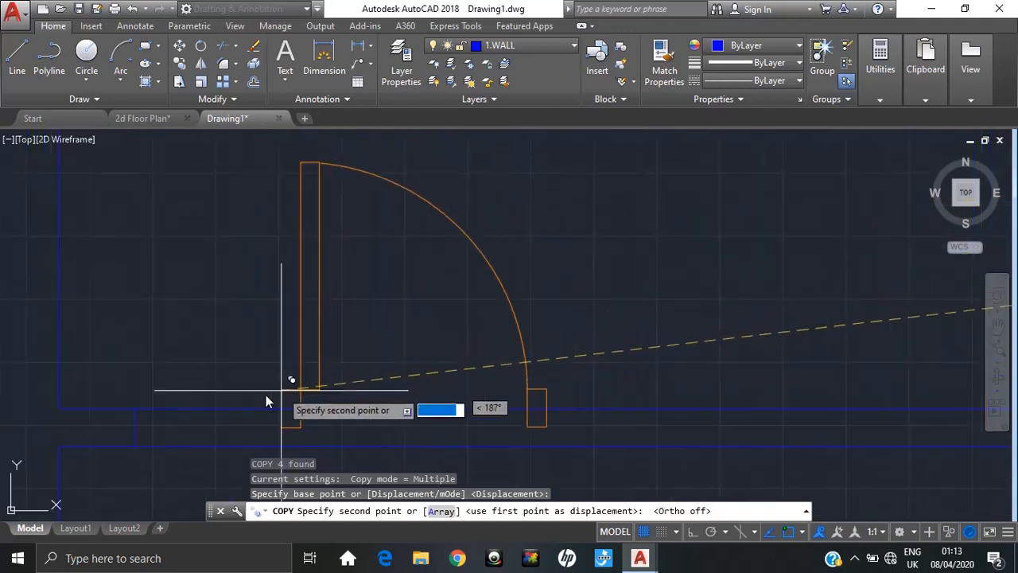
left_click(133, 414)
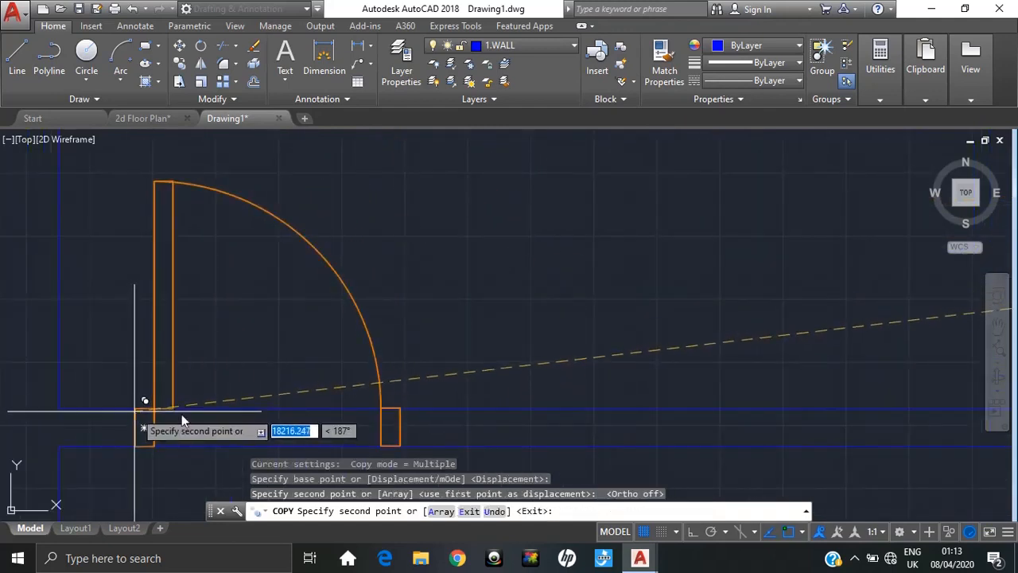
- Place another copy of the door on the toilet's door mark in the interior wall
scroll(482, 391, "down", 3)
middle_click_drag(564, 367, 165, 246)
scroll(165, 245, "down", 2)
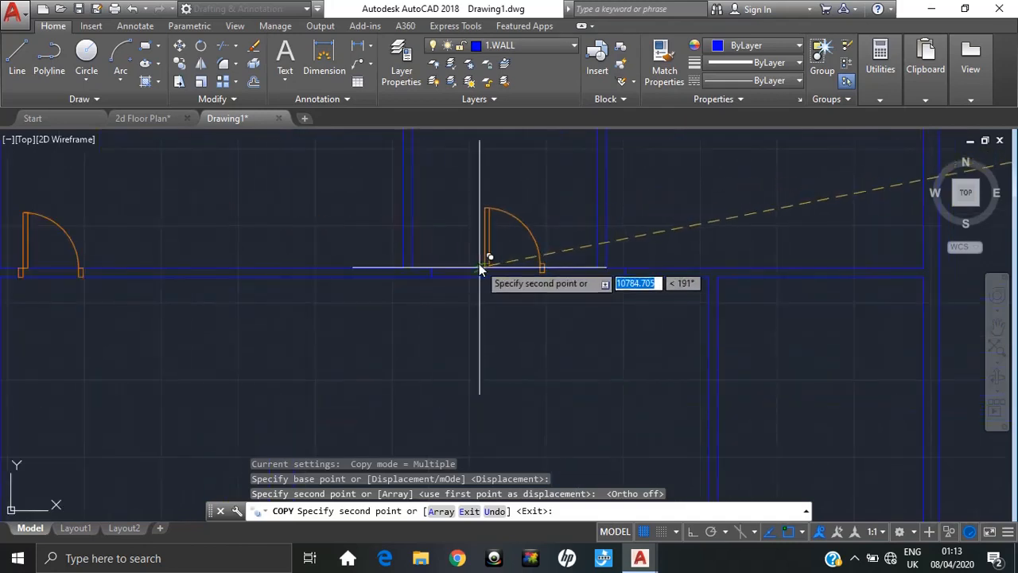
scroll(479, 267, "up", 5)
left_click(279, 281)
scroll(617, 288, "down", 2)
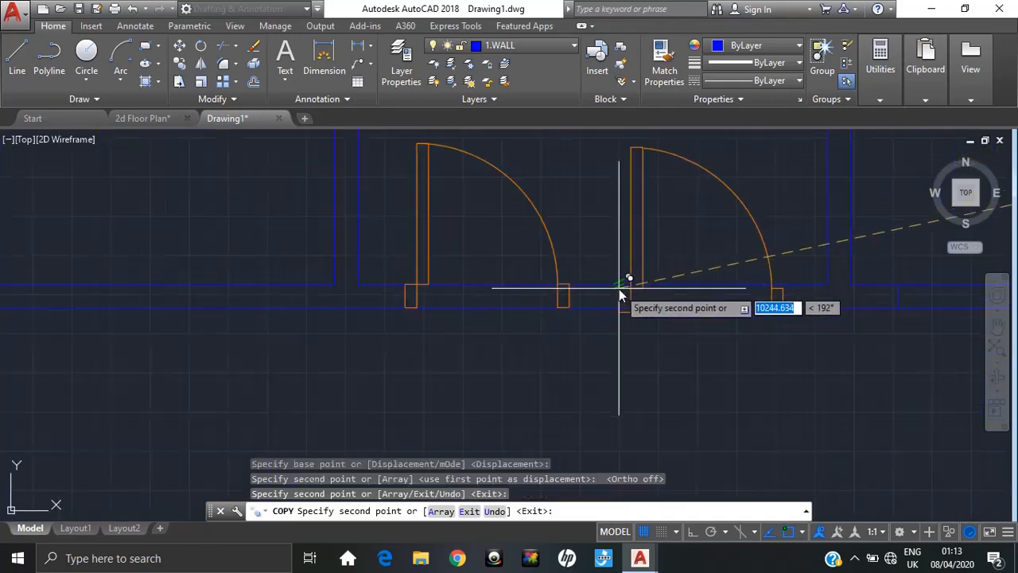
- Place another door copy on Bedroom 2's door mark in the interior wall
middle_click_drag(617, 285, 270, 228)
scroll(270, 228, "down", 2)
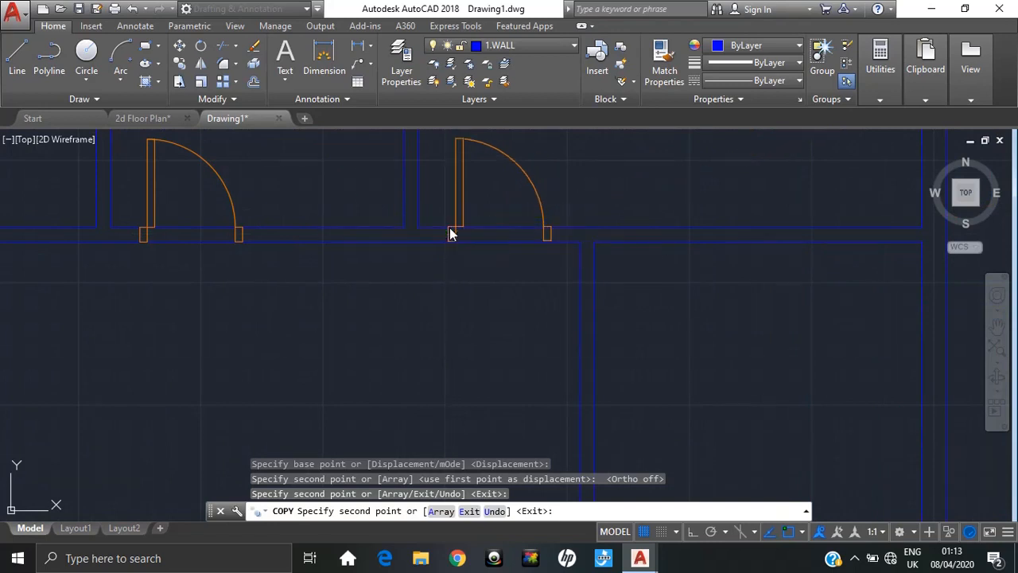
left_click(449, 233)
- Place one more door copy in the open dining area beside the kitchen partition, and finish copying
scroll(449, 233, "down", 4)
scroll(421, 289, "up", 1)
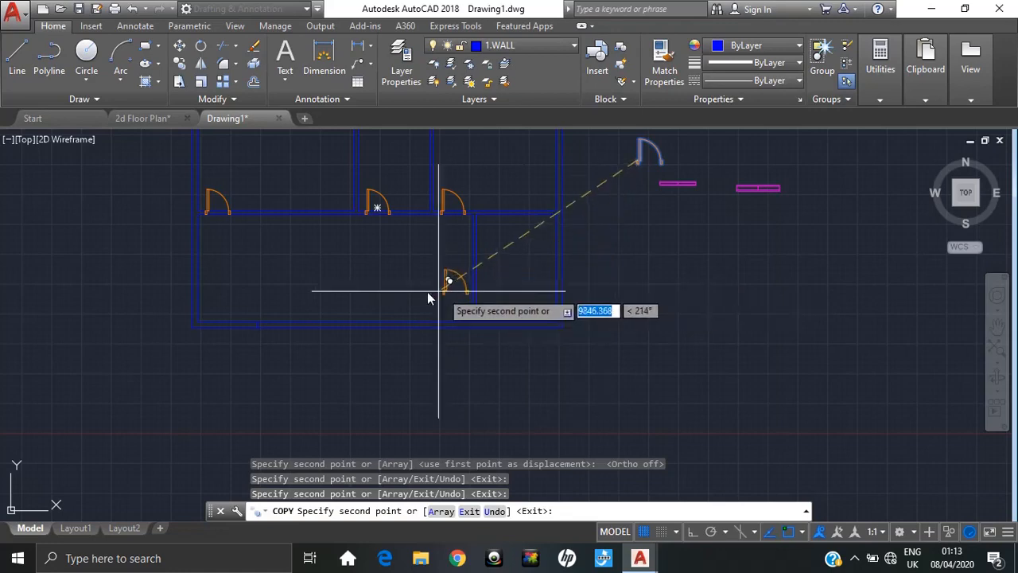
left_click(372, 283)
key("Escape")
key("Escape")
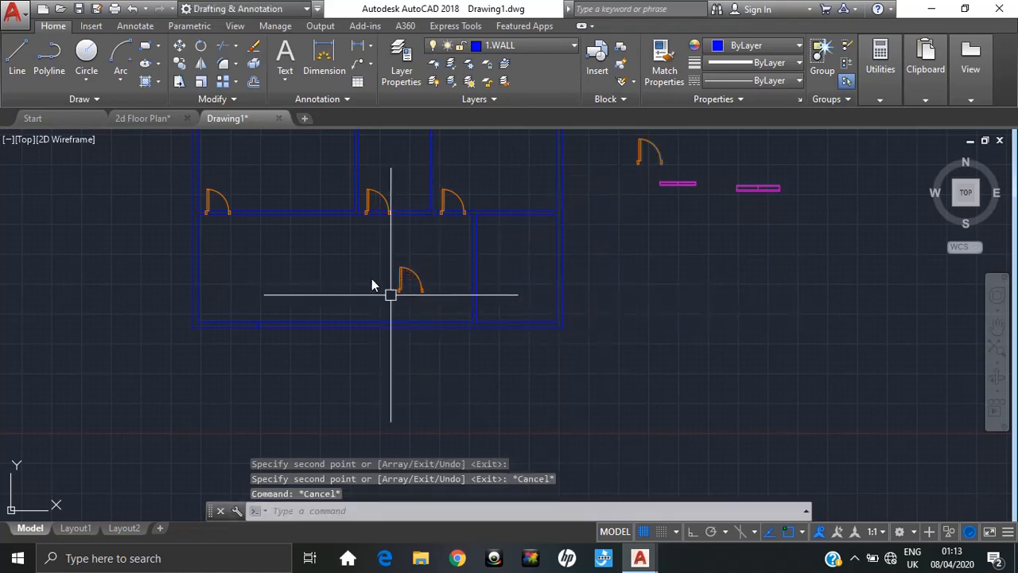
- Check the kitchen door in the 2d Floor Plan, and rotate the loose door copy 90 degrees clockwise about its left jamb with Ortho on
left_click(161, 119)
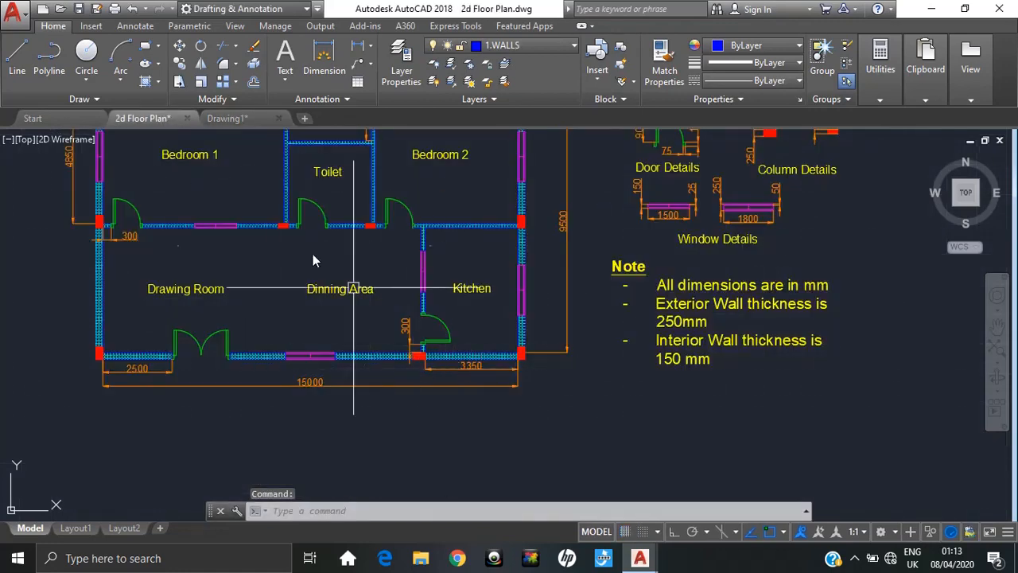
left_click(258, 119)
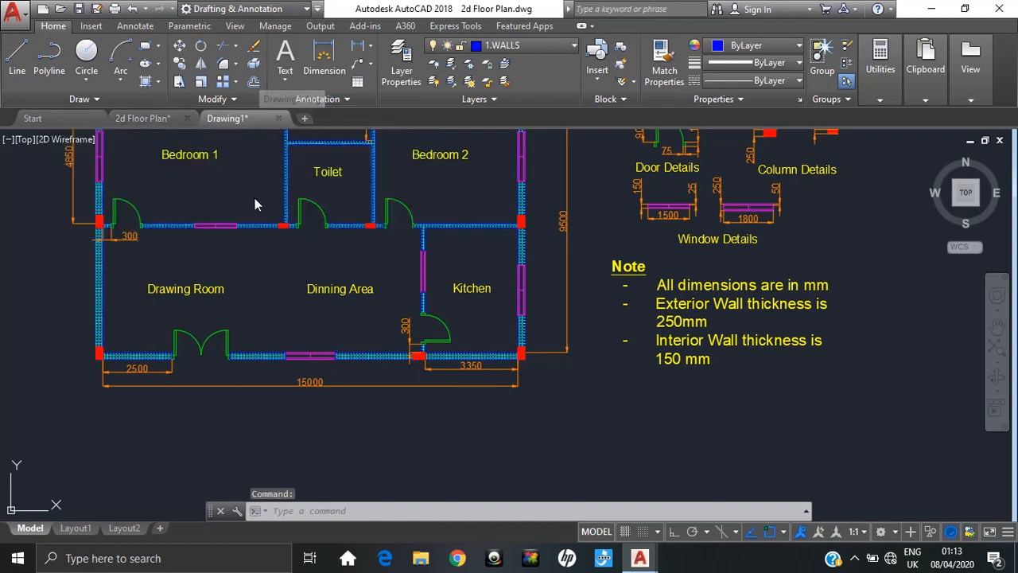
left_click(434, 253)
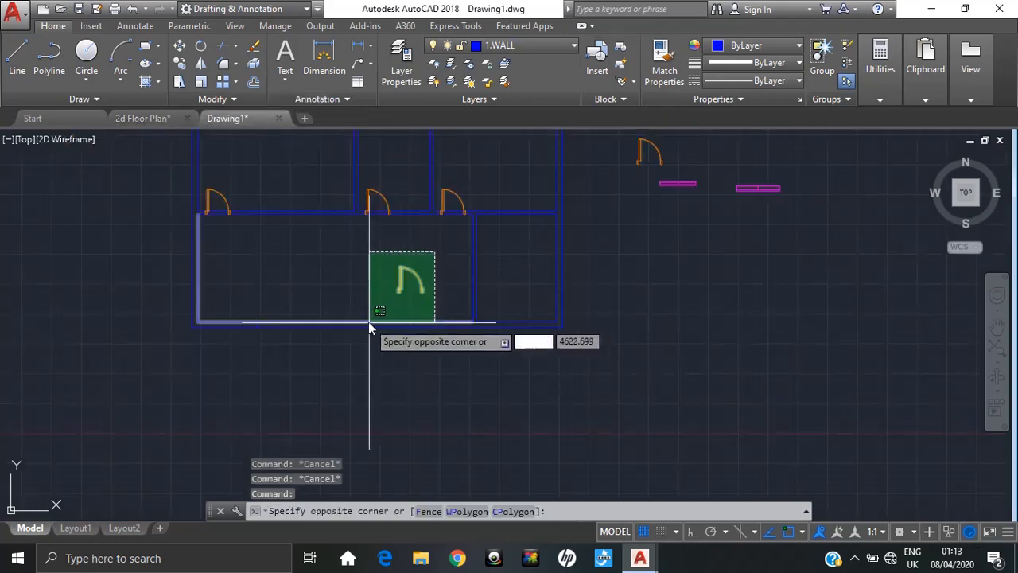
left_click(371, 310)
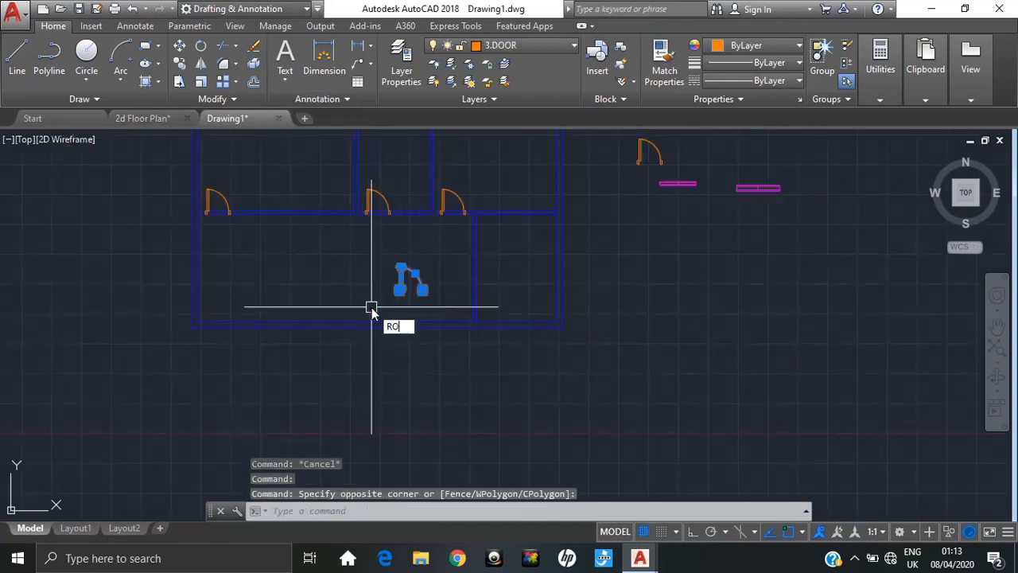
key("Return")
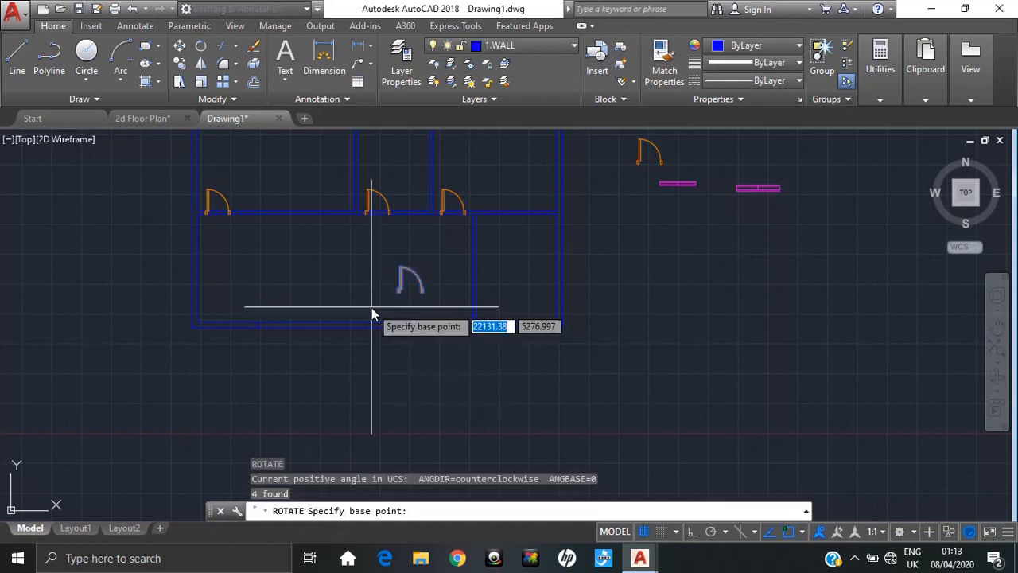
left_click(398, 291)
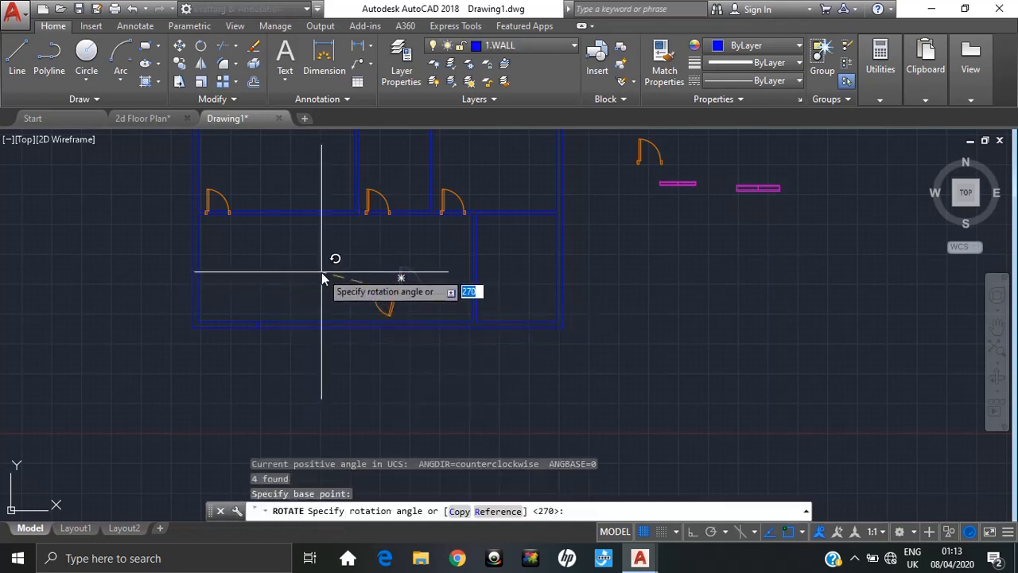
left_click(691, 535)
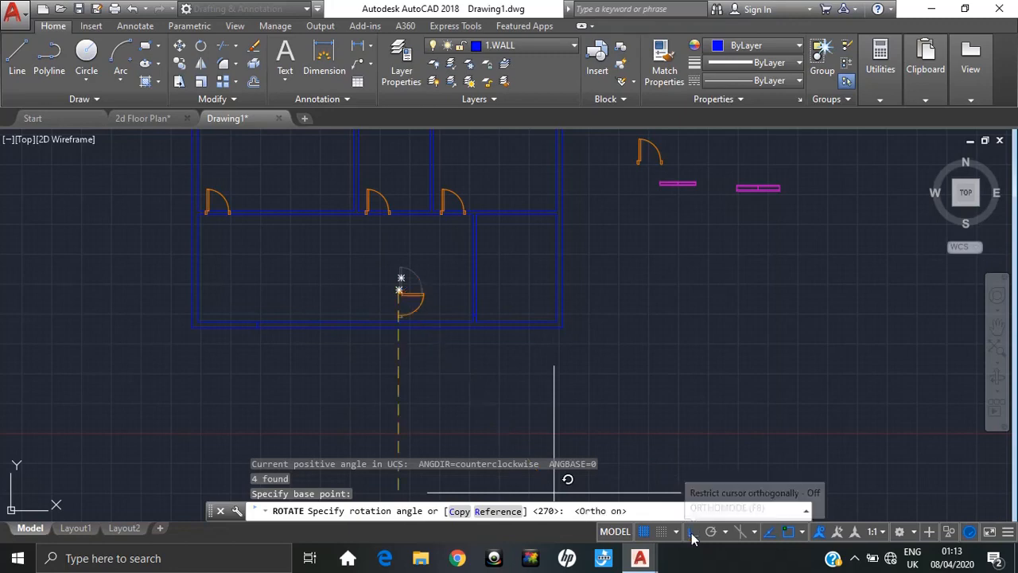
left_click(384, 314)
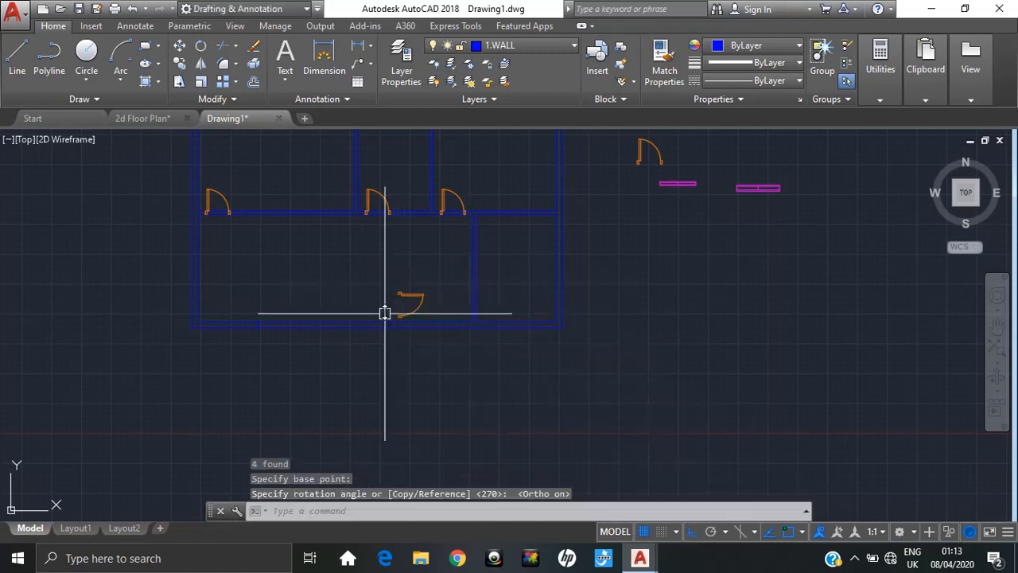
- Compare the rotated door with the kitchen door in the 2d Floor Plan, and mirror it about a horizontal line, erasing the source objects
left_click(149, 120)
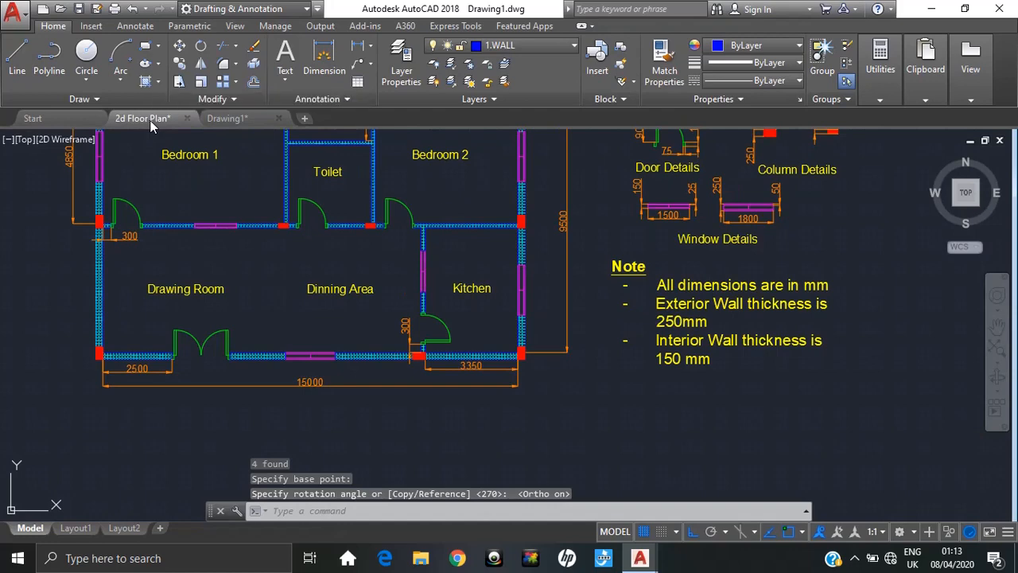
left_click(226, 119)
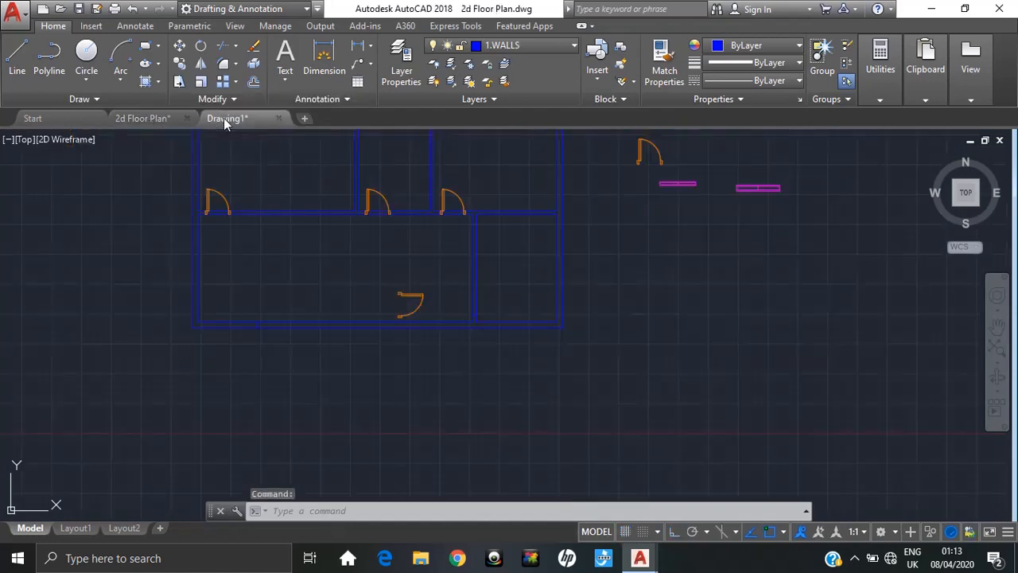
left_click(160, 121)
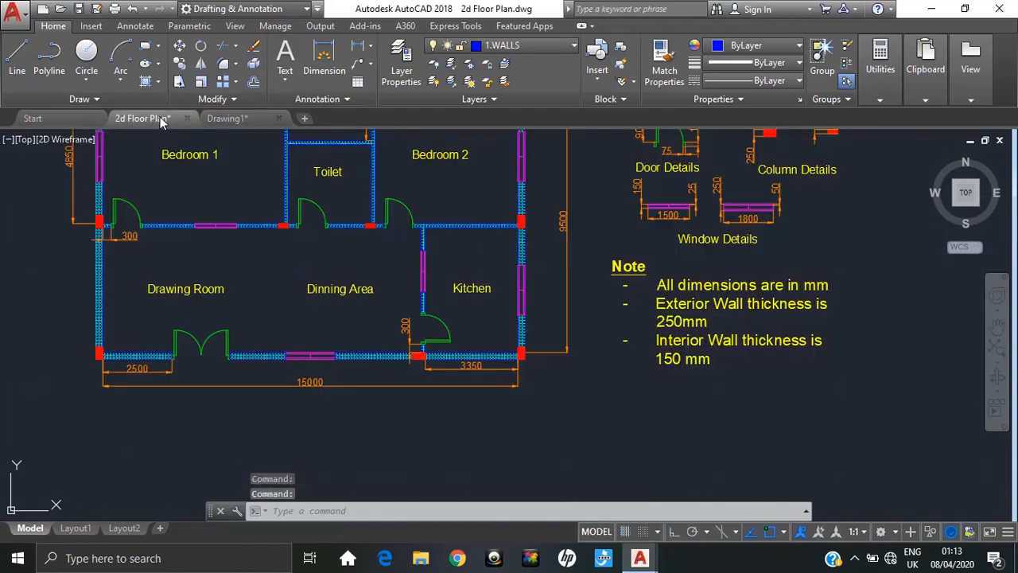
left_click(238, 119)
middle_click_drag(395, 311, 369, 253)
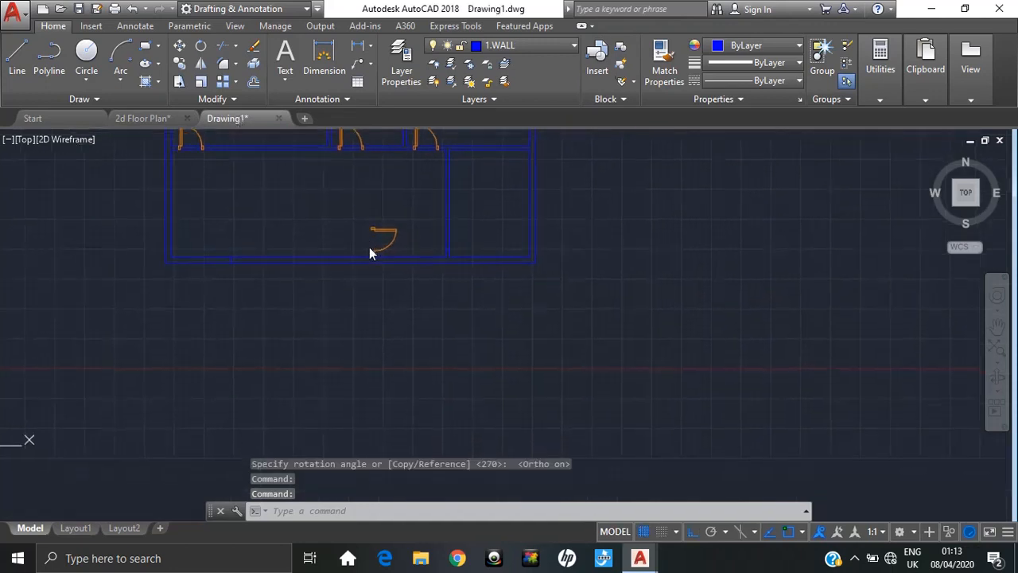
left_click(430, 198)
left_click(349, 258)
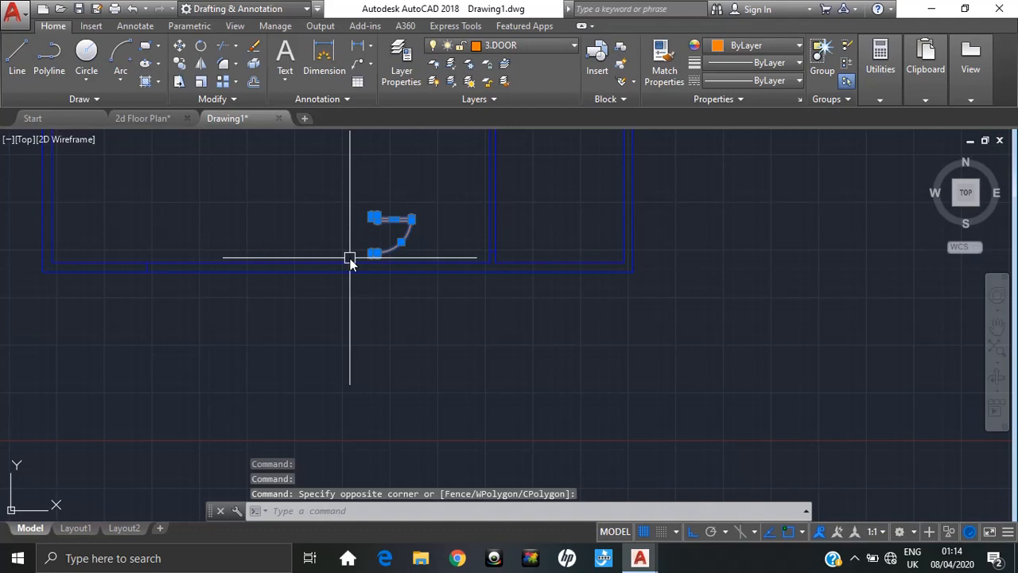
type("MI")
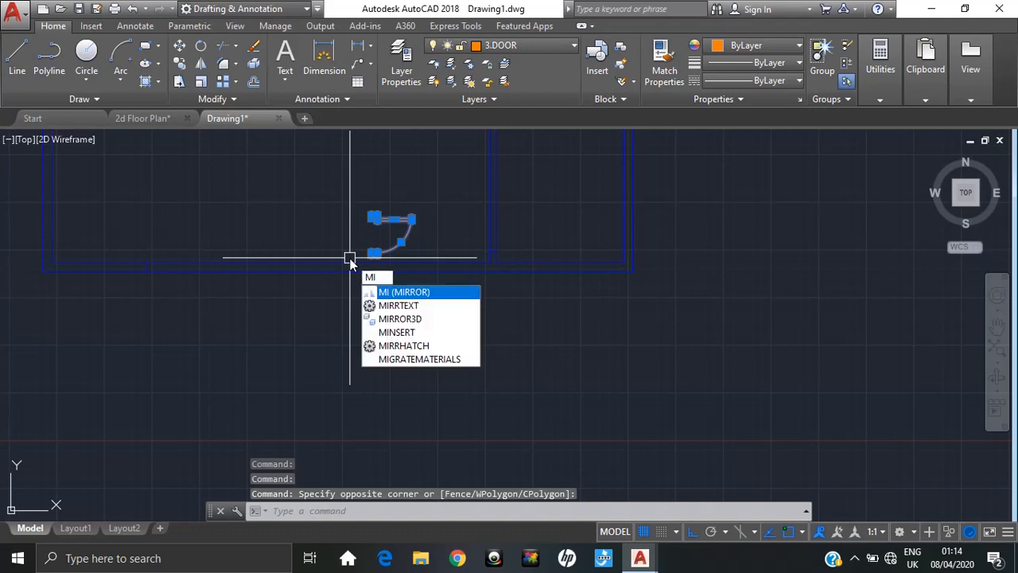
key("Return")
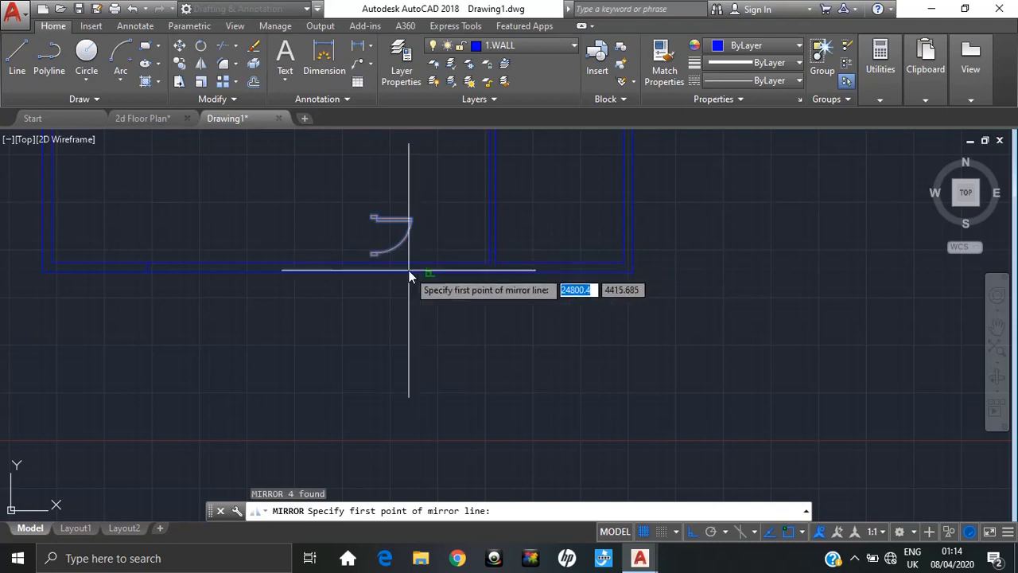
scroll(422, 268, "up", 5)
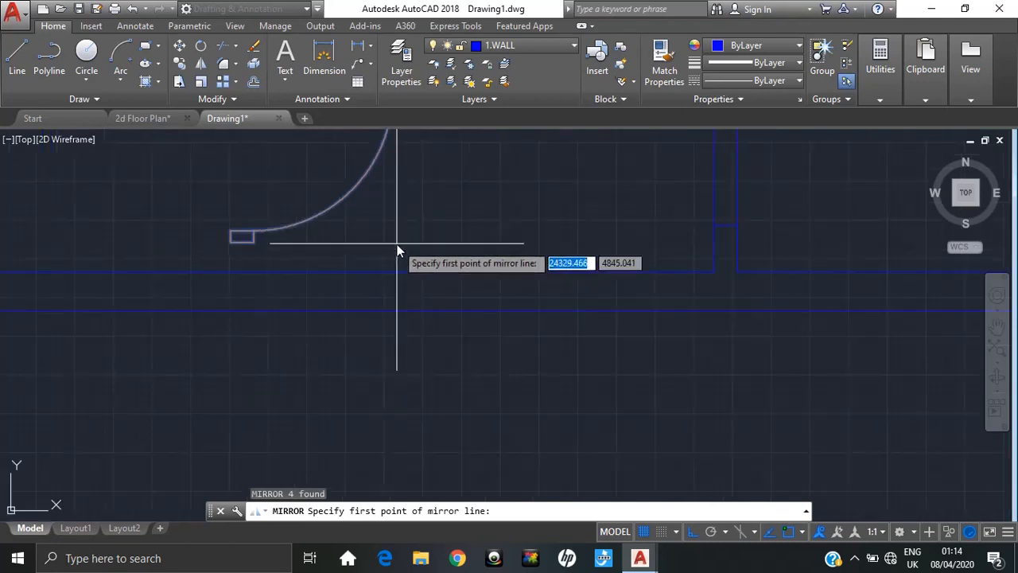
left_click(469, 237)
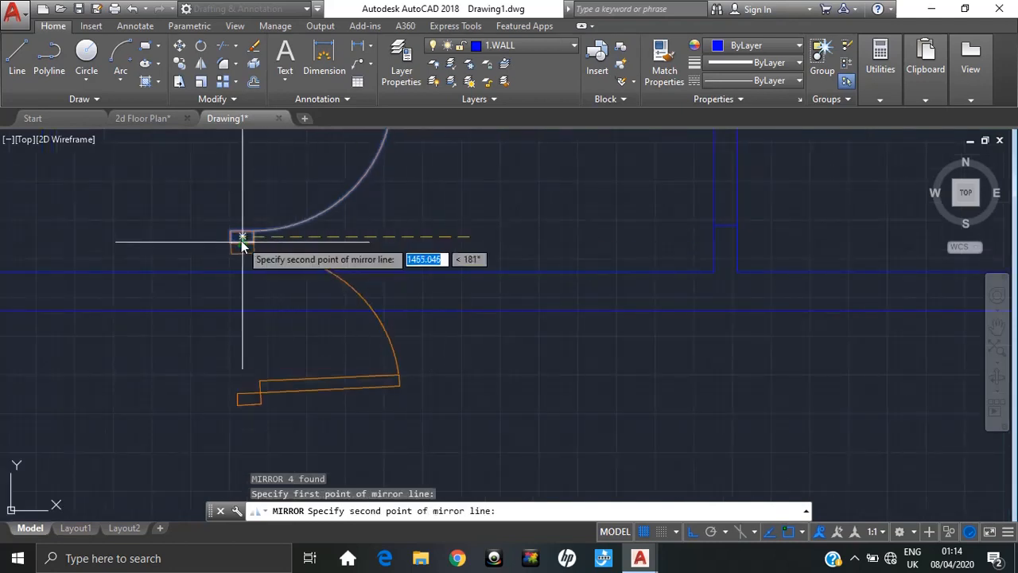
left_click(139, 226)
key("Down")
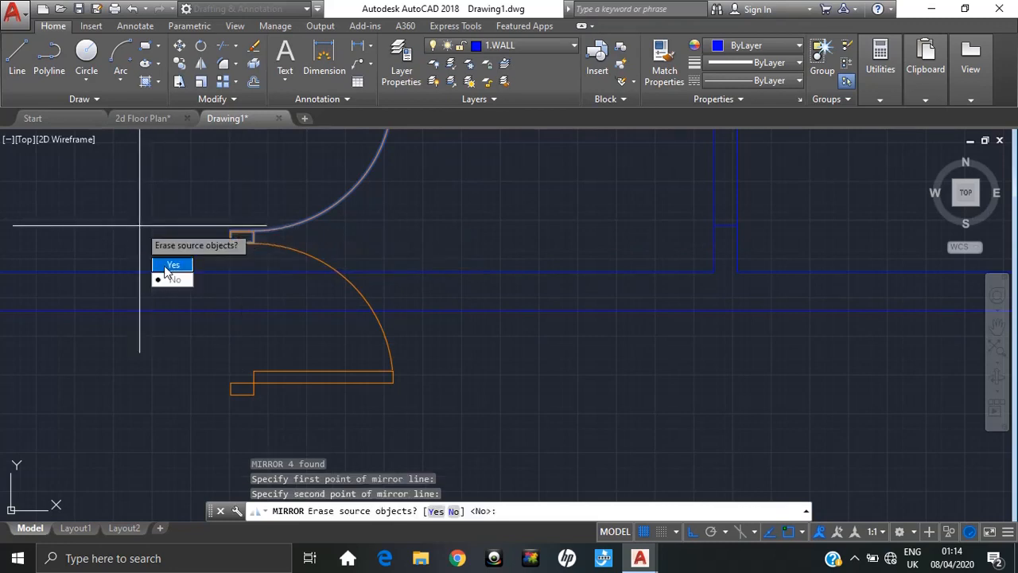
key("Return")
scroll(369, 347, "down", 4)
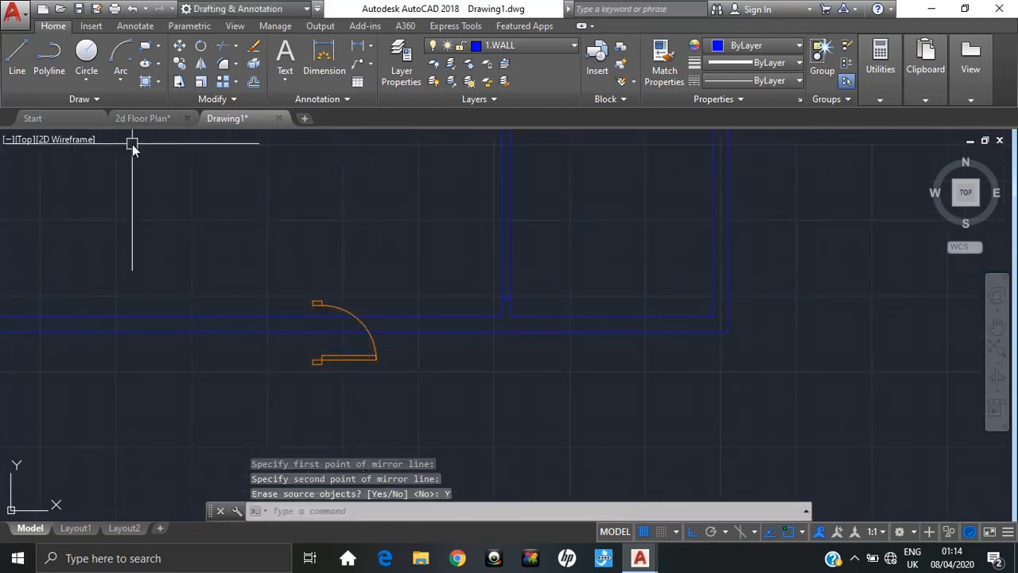
- Move the mirrored door by its lower jamb's lower-right corner to the lower-right end of the kitchen partition, with Ortho turned off
left_click(147, 123)
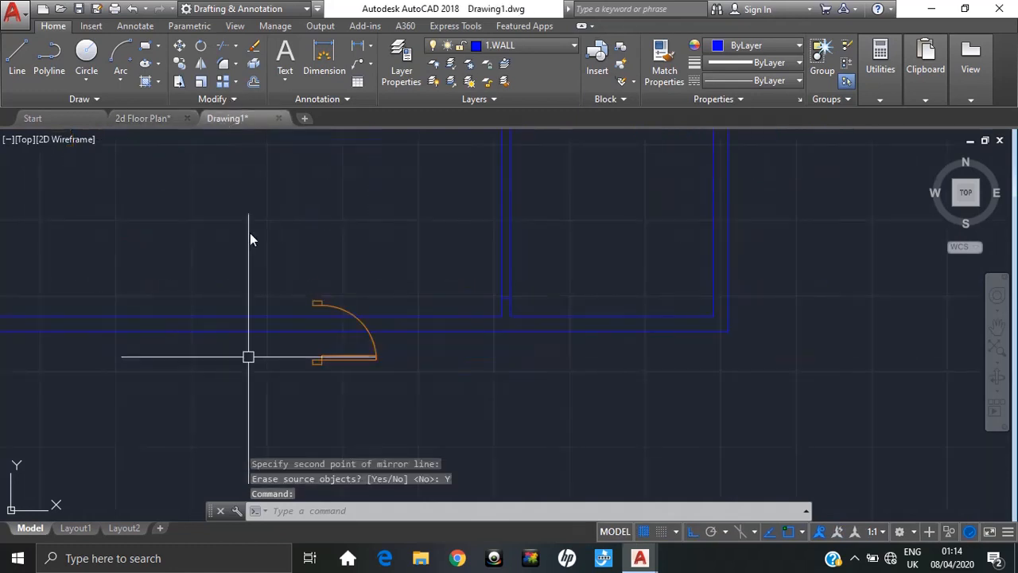
scroll(359, 373, "up", 2)
left_click(439, 325)
left_click(254, 373)
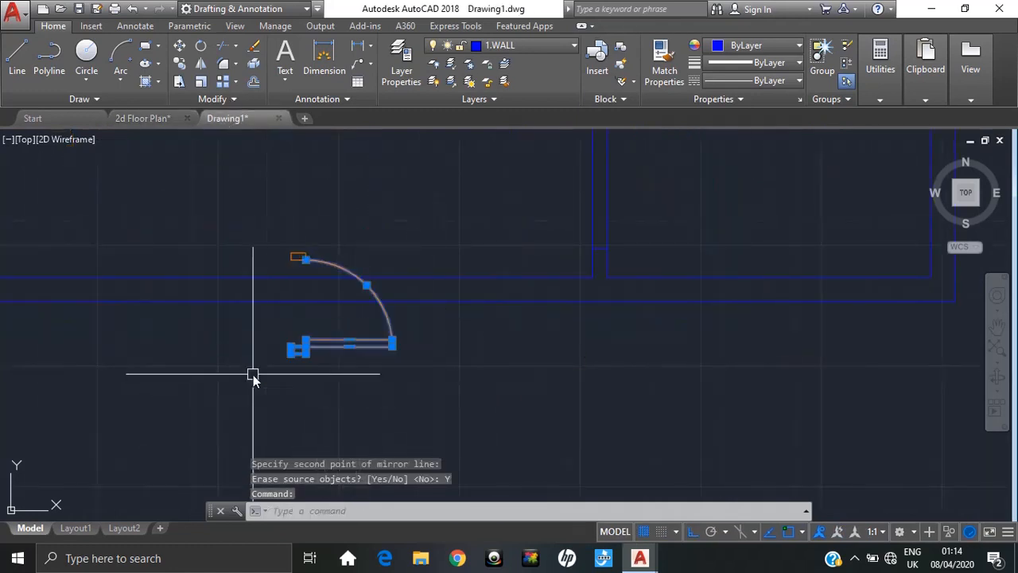
scroll(307, 240, "up", 5)
left_click(308, 241)
left_click(204, 319)
scroll(397, 325, "down", 4)
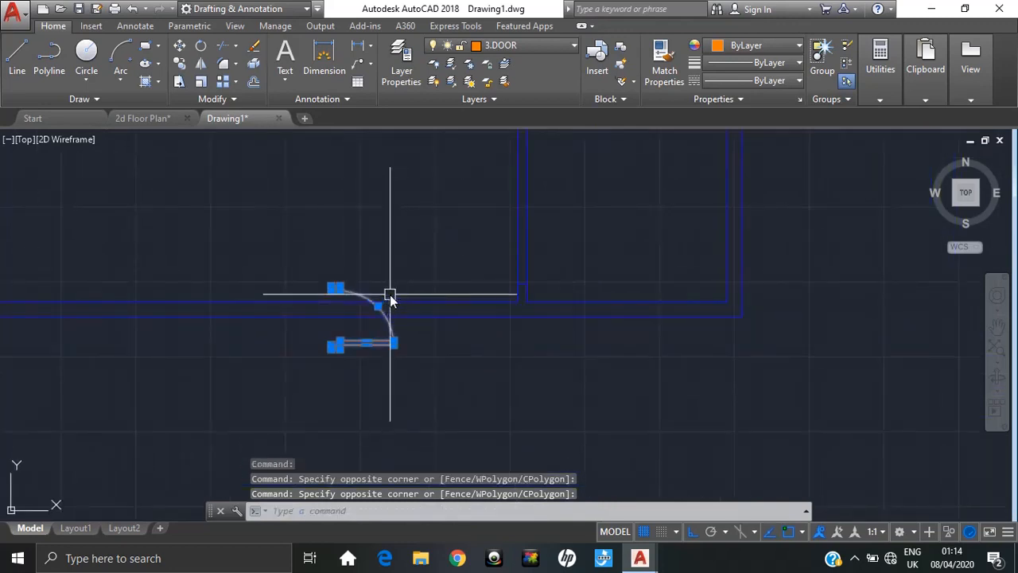
key("BackSpace")
type("m")
key("Return")
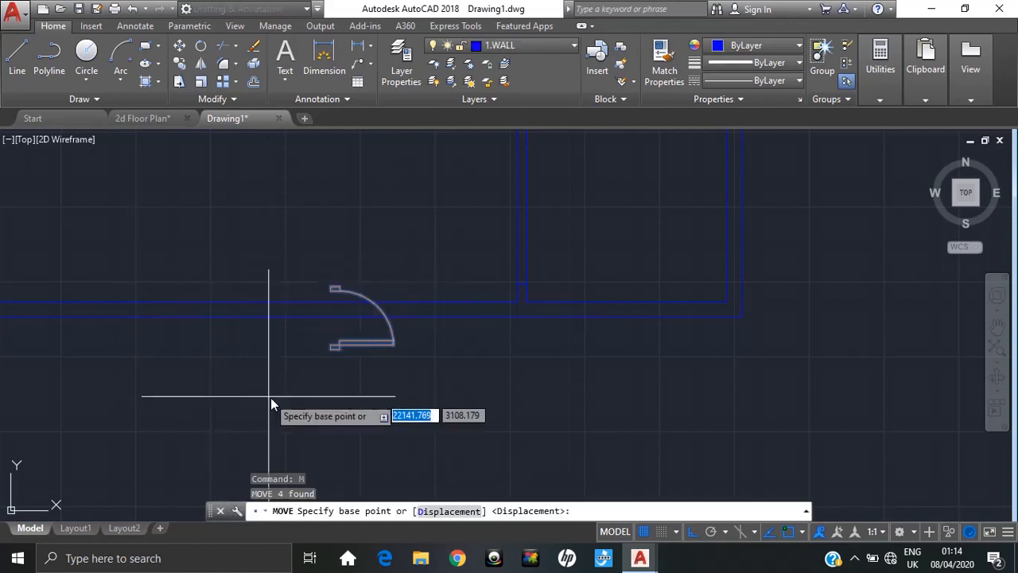
scroll(333, 358, "up", 2)
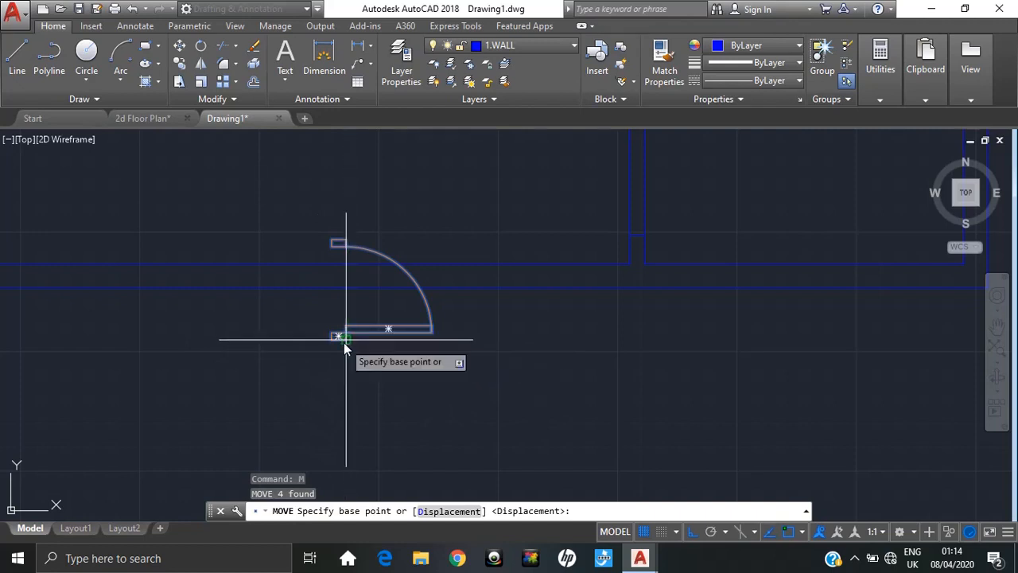
left_click(343, 342)
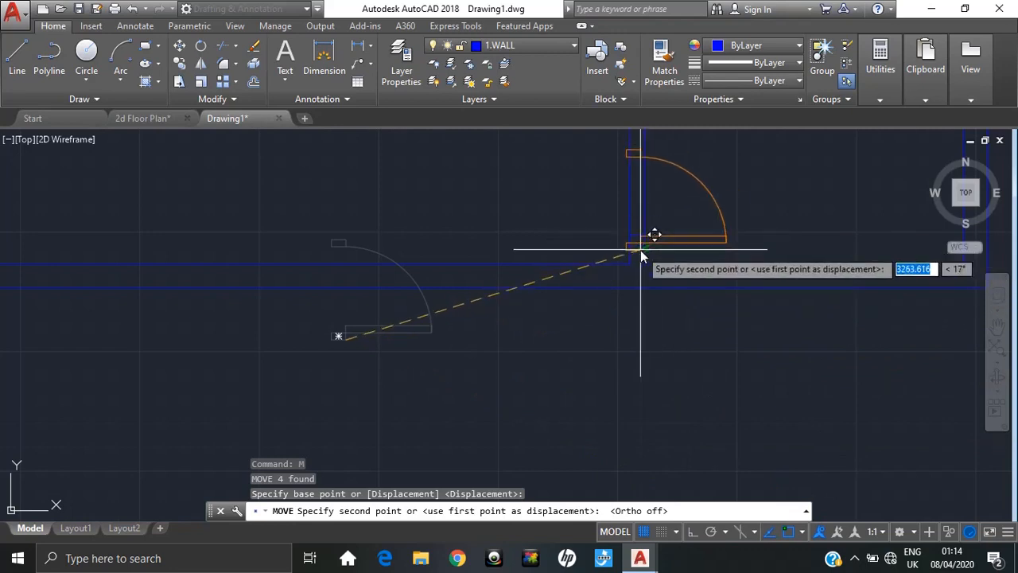
scroll(652, 238, "up", 3)
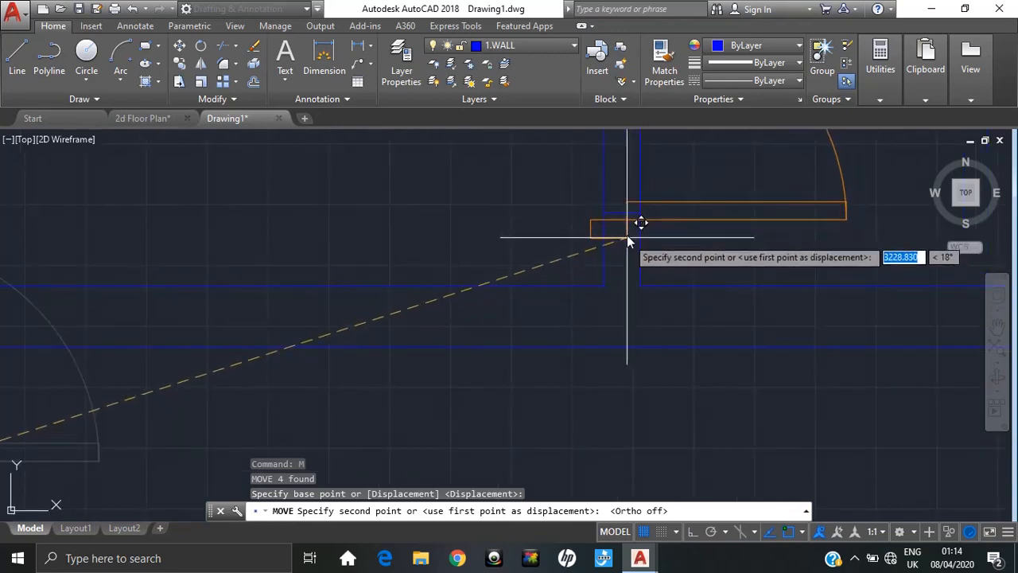
scroll(628, 243, "up", 4)
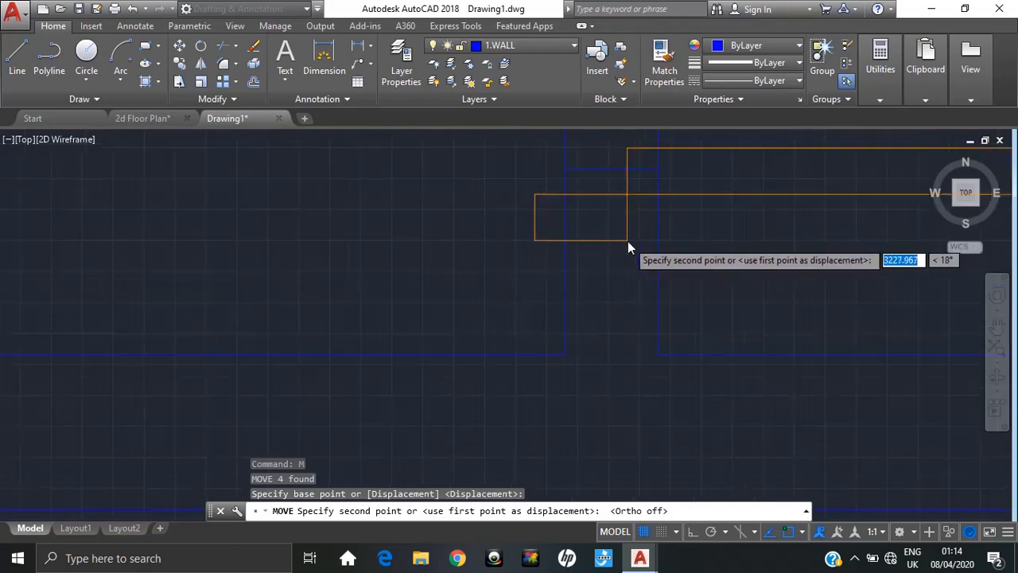
scroll(668, 194, "down", 4)
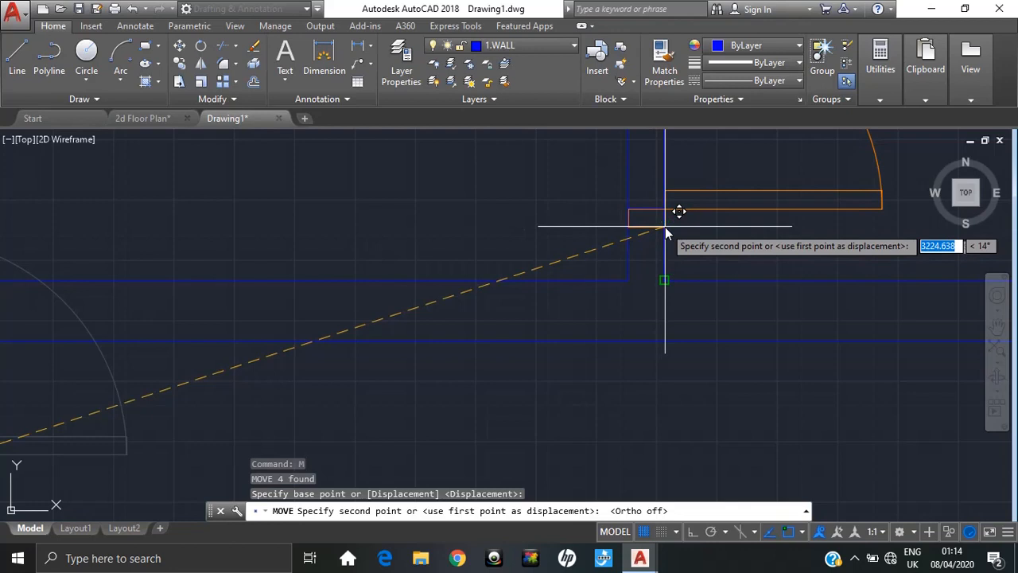
left_click(664, 227)
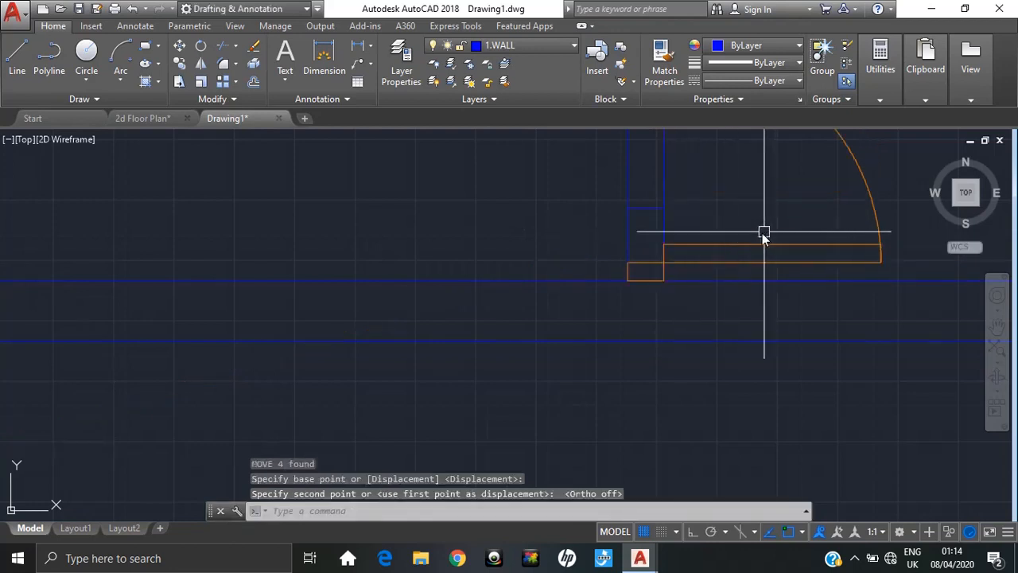
- Move the kitchen door by its lower jamb's lower-right corner up to the right end of the opening mark across the kitchen partition
middle_click_drag(728, 246, 649, 264)
left_click(570, 279)
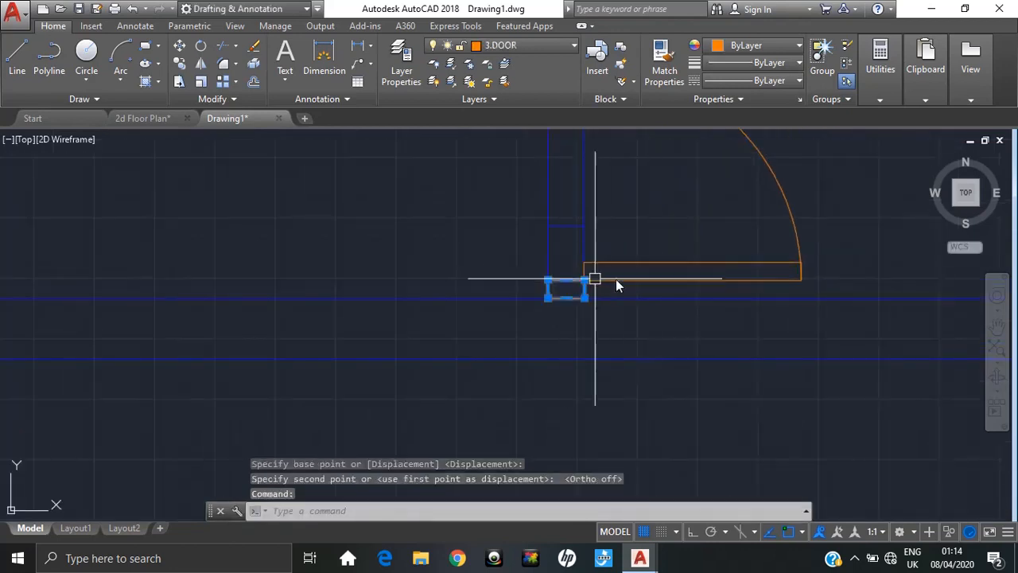
left_click(645, 263)
scroll(706, 234, "down", 2)
middle_click_drag(696, 231, 656, 294)
left_click(664, 209)
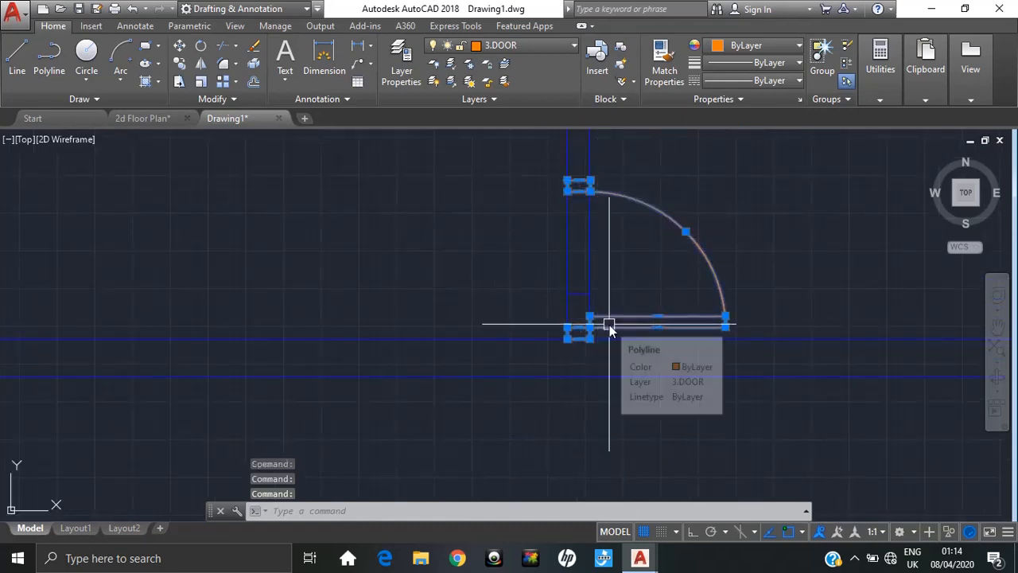
type("m")
key("Return")
scroll(600, 333, "up", 2)
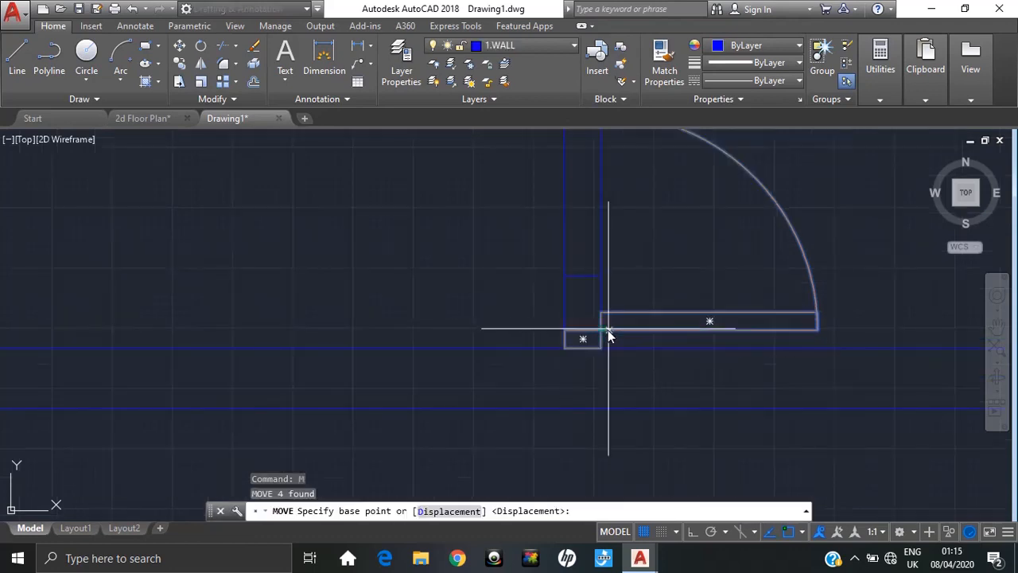
left_click(601, 348)
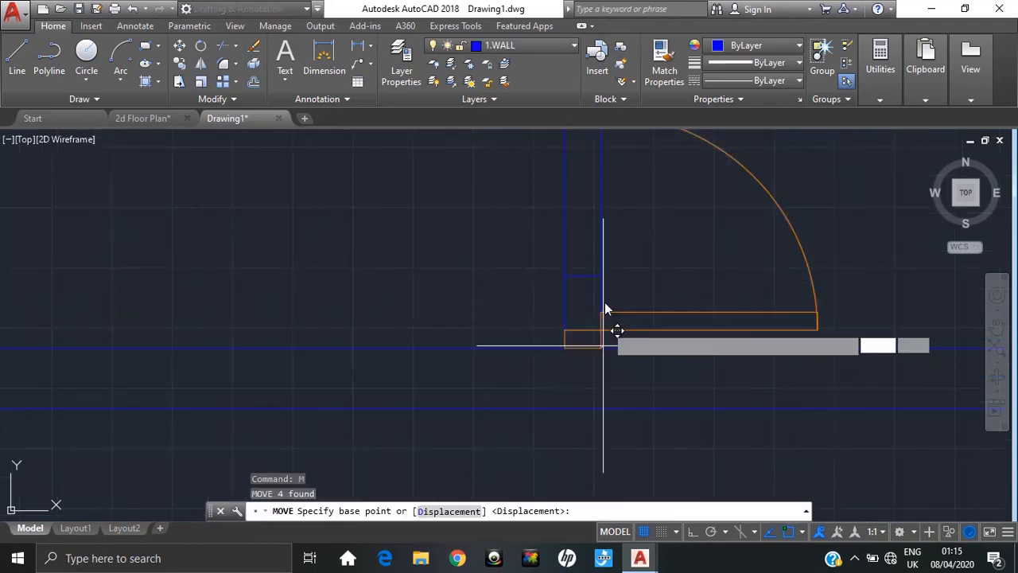
left_click(601, 275)
scroll(676, 299, "down", 8)
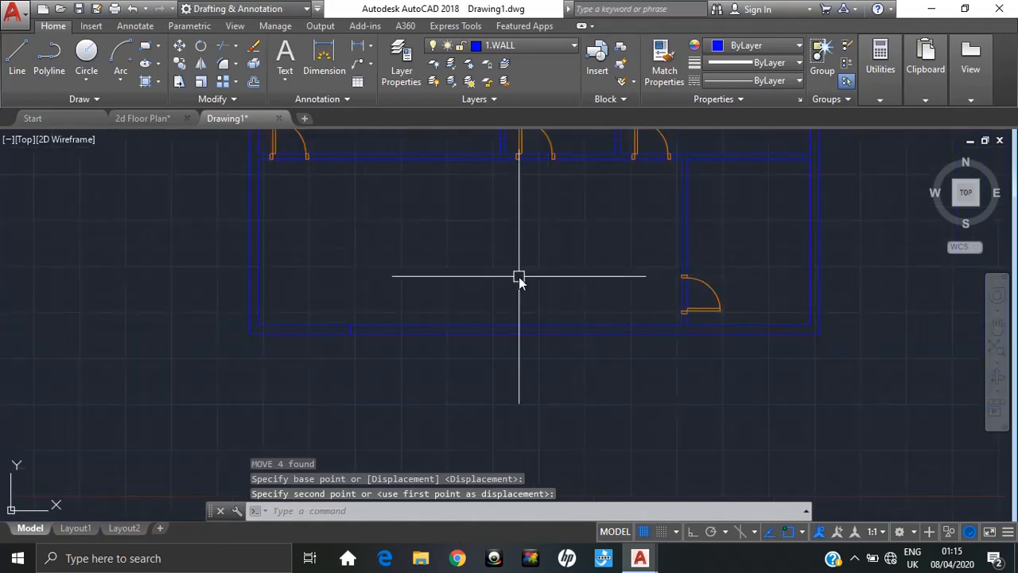
- Erase the right jamb of the loose door symbol outside the floor plan
middle_click_drag(518, 277, 502, 297)
middle_click_drag(488, 262, 217, 344)
scroll(217, 343, "down", 2)
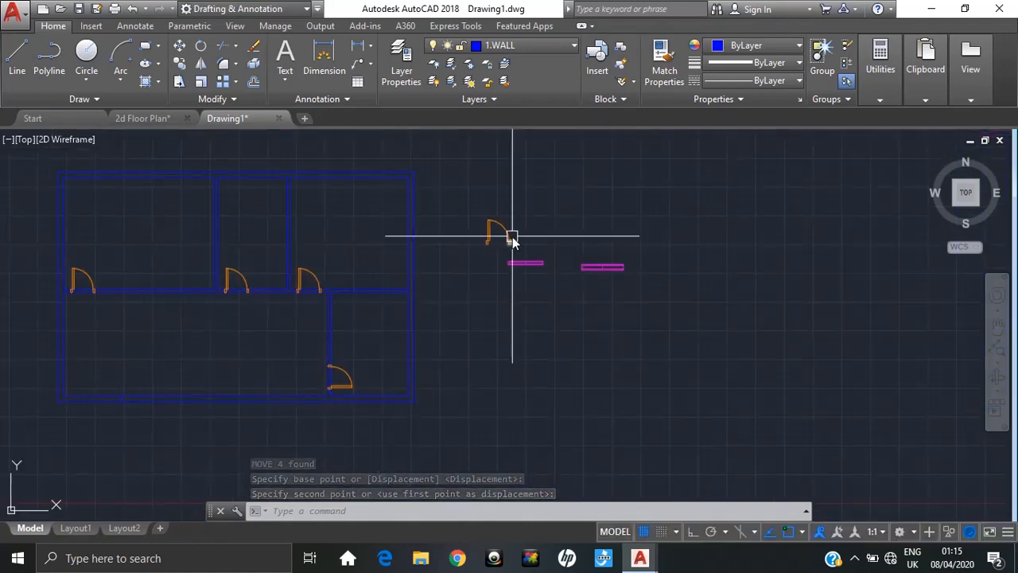
scroll(501, 254, "up", 4)
scroll(531, 231, "up", 4)
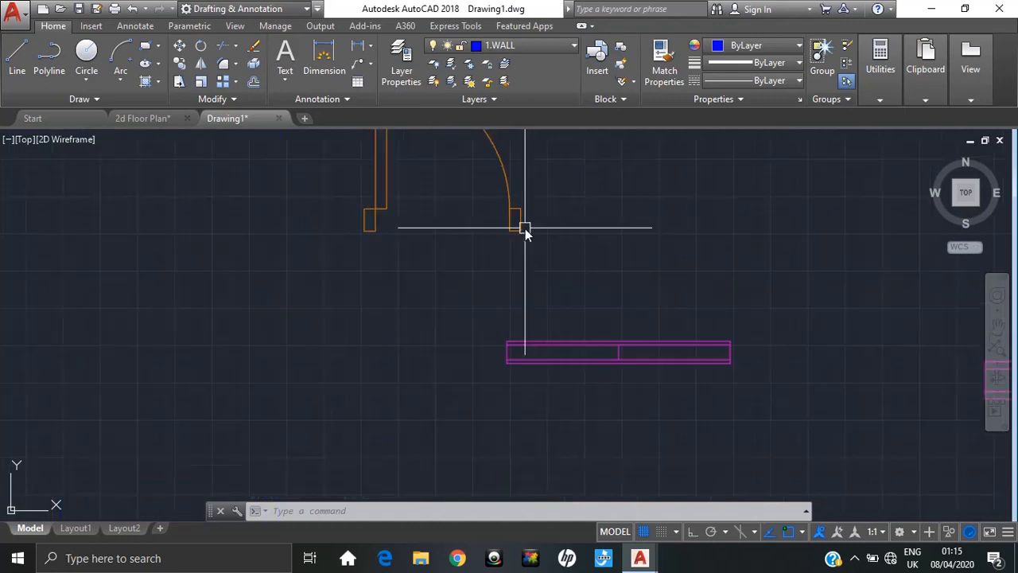
mouse_move(521, 230)
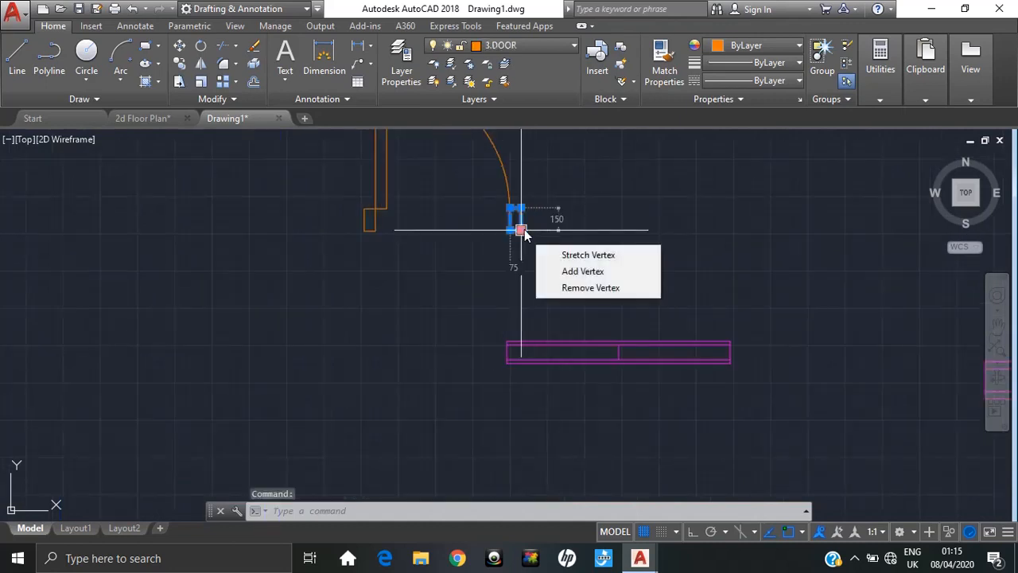
key("Delete")
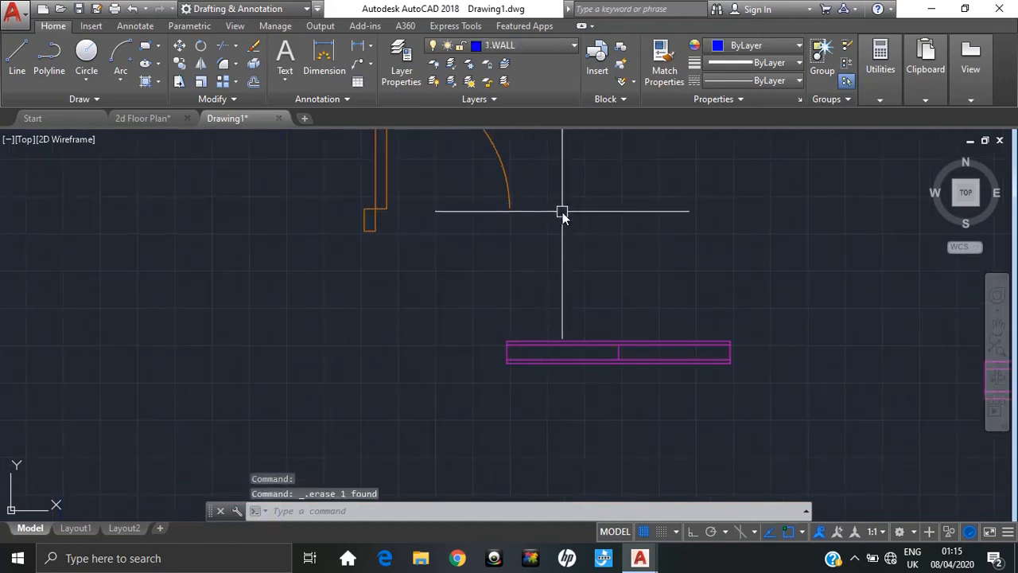
- Mirror the loose door about a vertical line through its arc's lower end with Ortho on, keeping the source objects, to form a double door
scroll(562, 214, "down", 2)
middle_click_drag(522, 234, 395, 290)
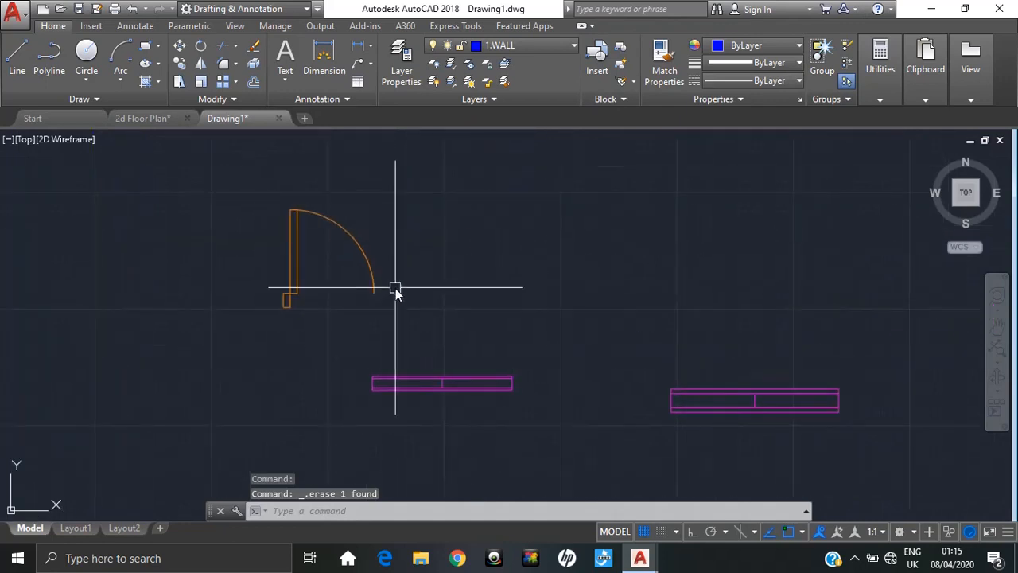
left_click(413, 182)
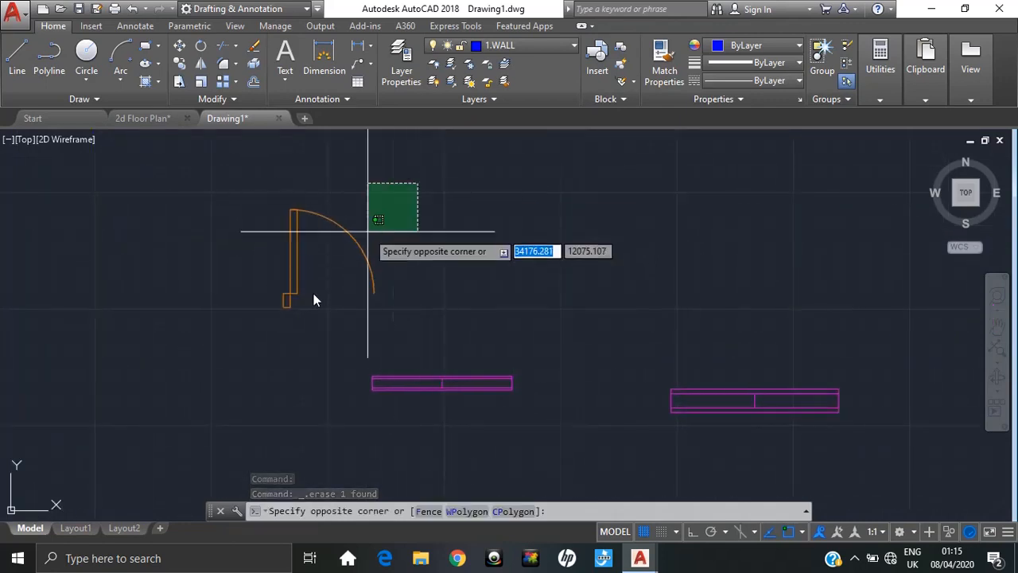
left_click(221, 328)
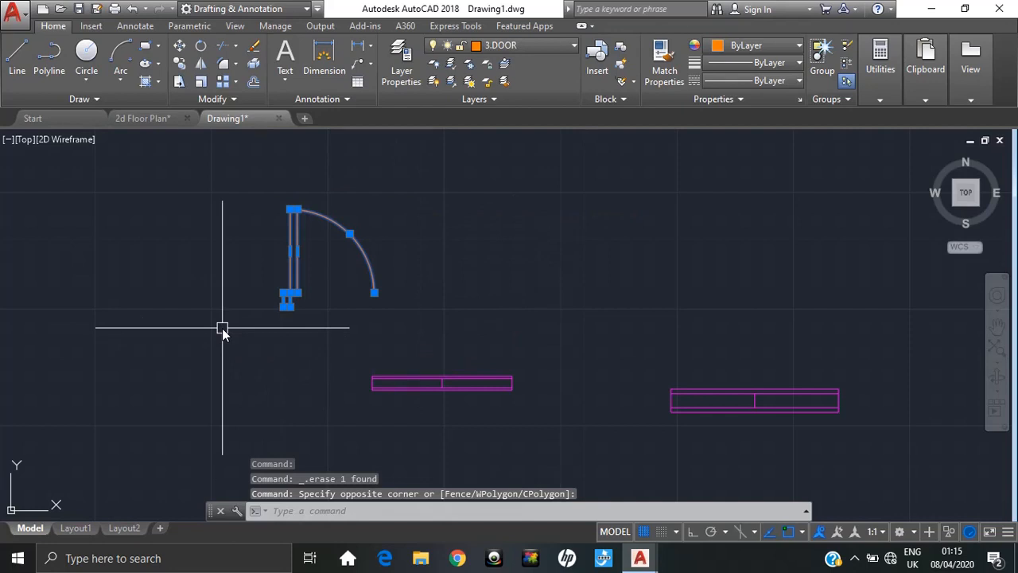
type("mi")
key("Return")
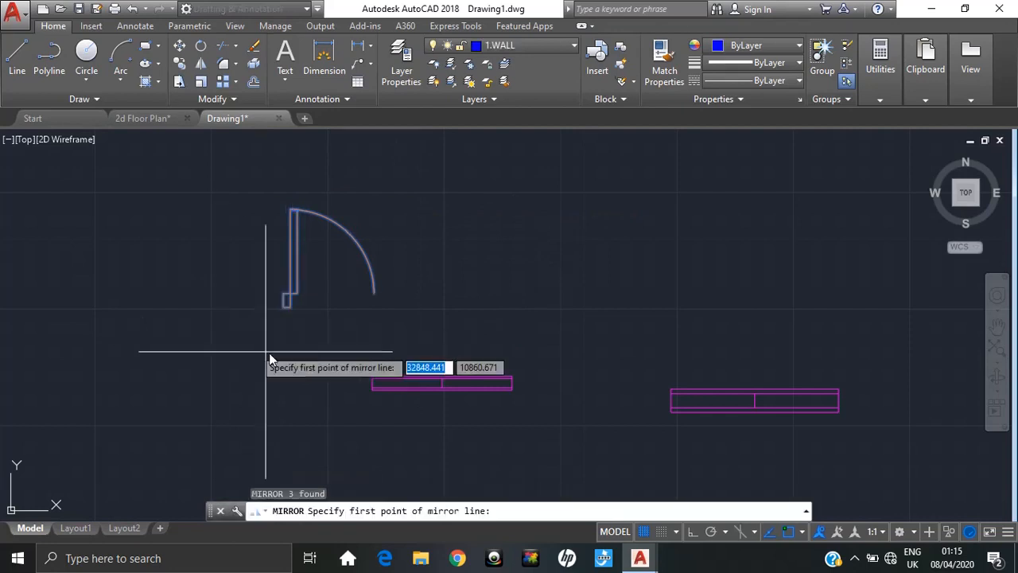
left_click(375, 294)
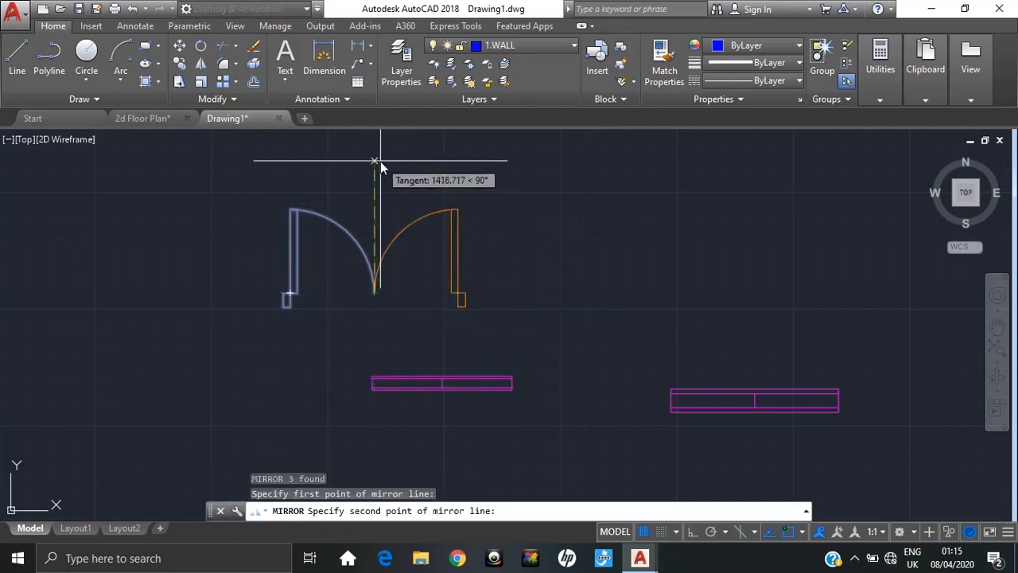
left_click(693, 531)
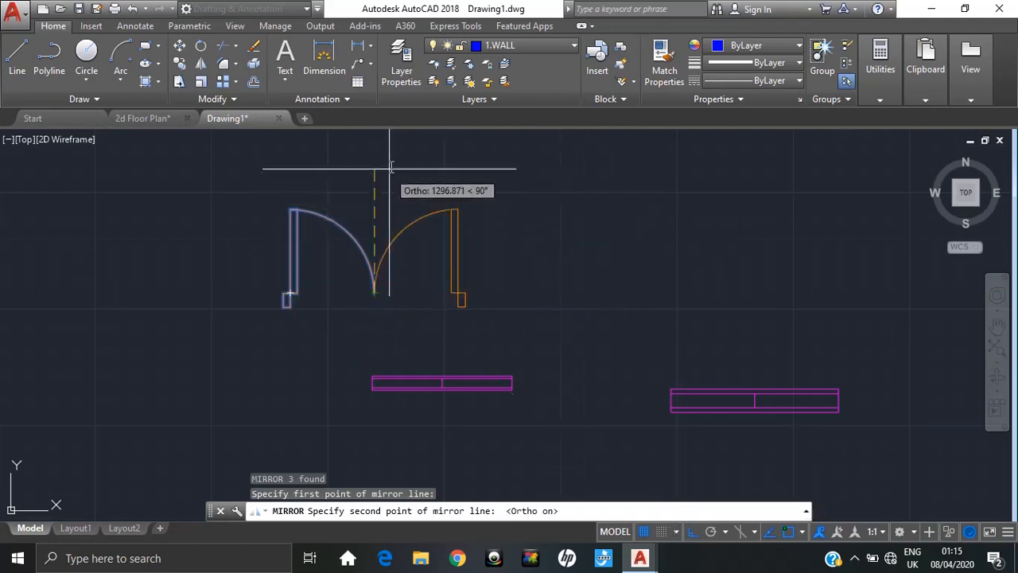
left_click(392, 166)
left_click(426, 214)
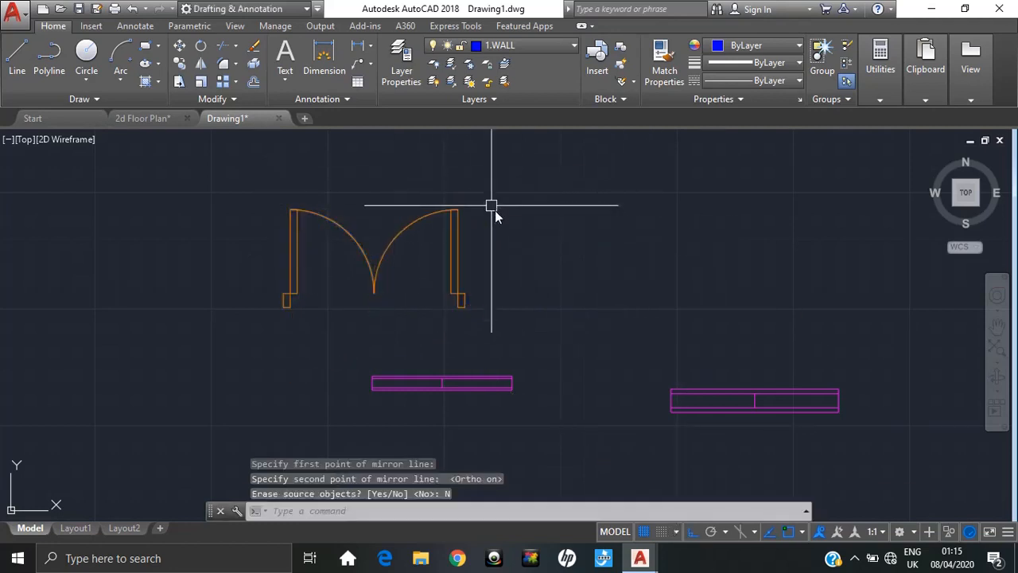
key("Escape")
key("Escape")
key("Escape")
- Copy the double door by its left jamb's lower-left corner to the opening mark on the lower exterior wall's outer line, with Ortho off
scroll(466, 234, "down", 6)
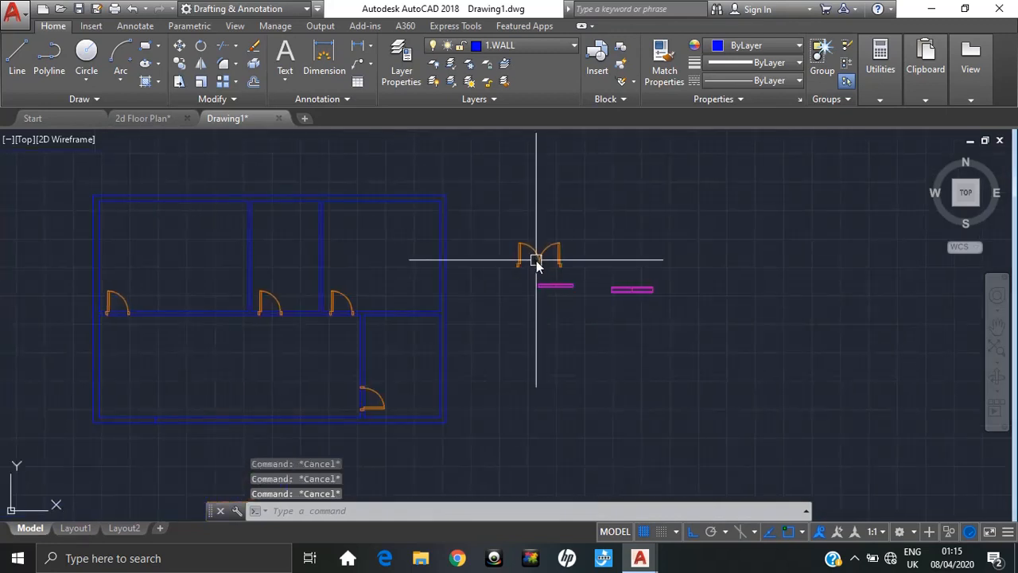
scroll(536, 262, "up", 5)
left_click(561, 216)
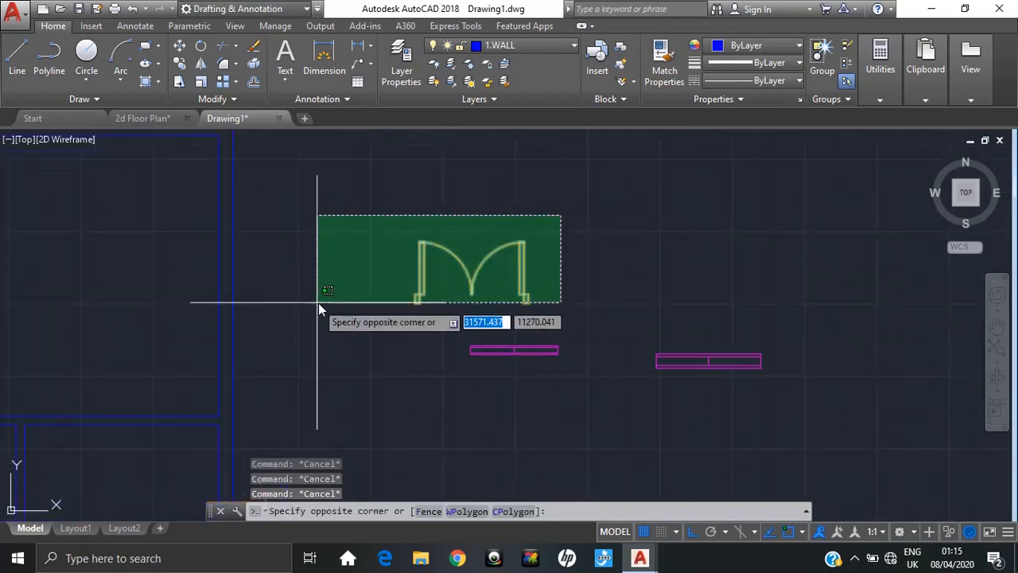
left_click(375, 310)
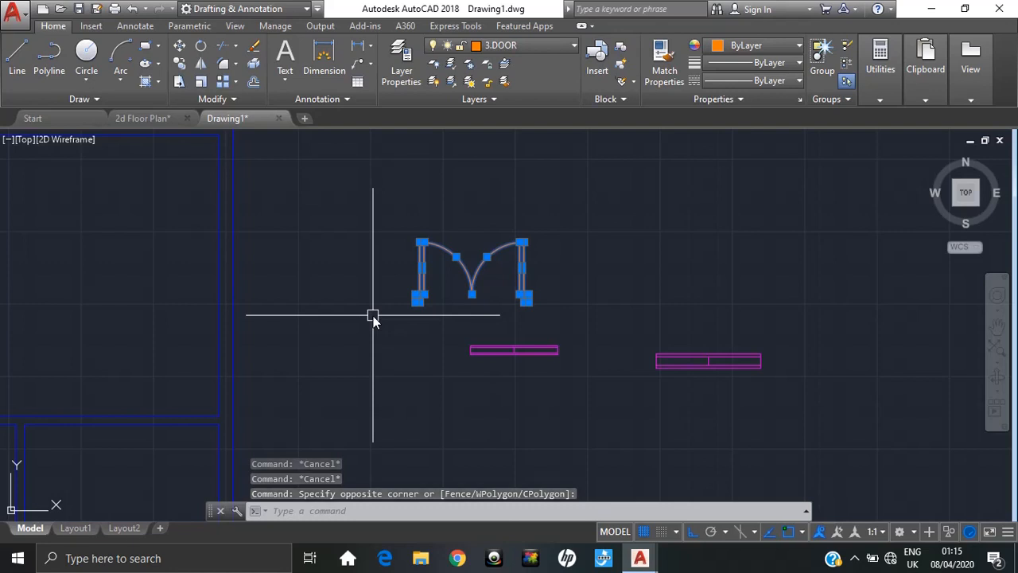
type("co")
key("Return")
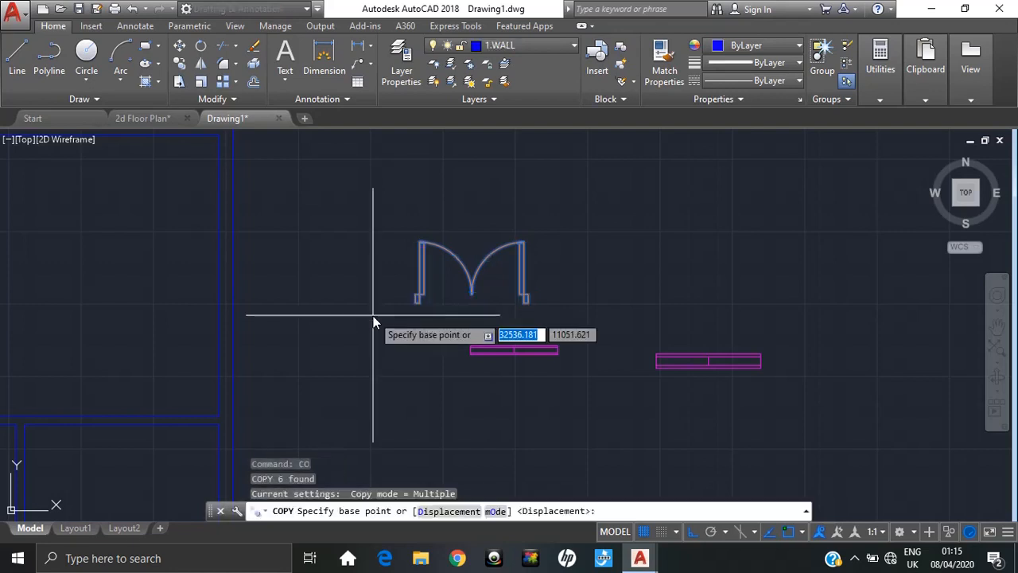
scroll(422, 282, "up", 4)
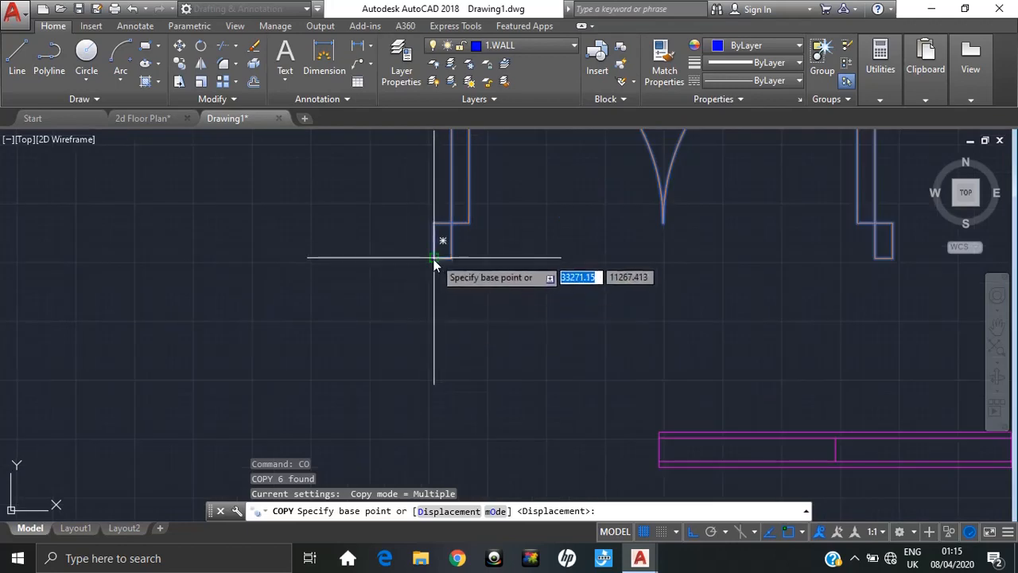
left_click(434, 258)
middle_click_drag(282, 374, 529, 301)
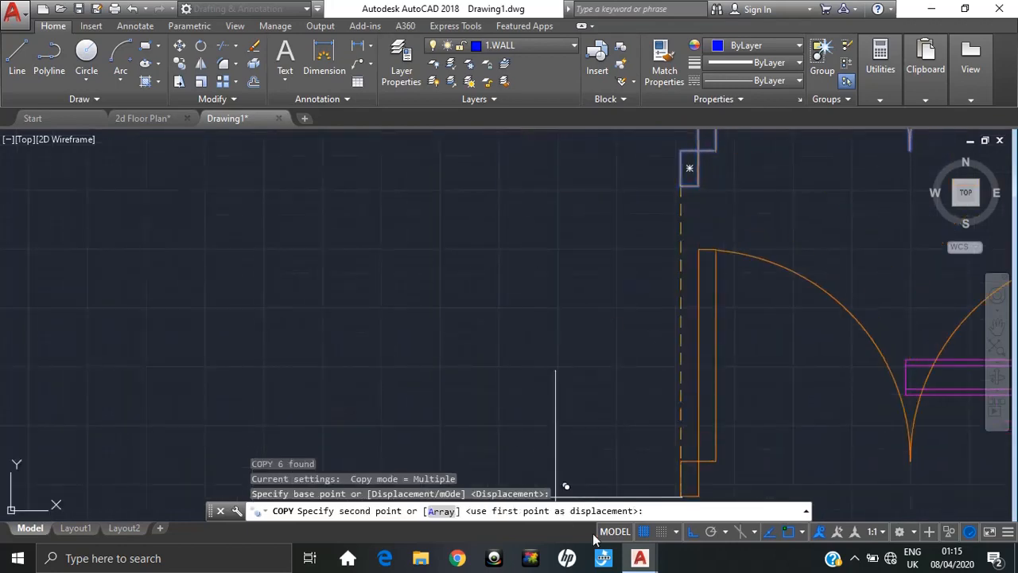
left_click(691, 531)
scroll(183, 421, "down", 3)
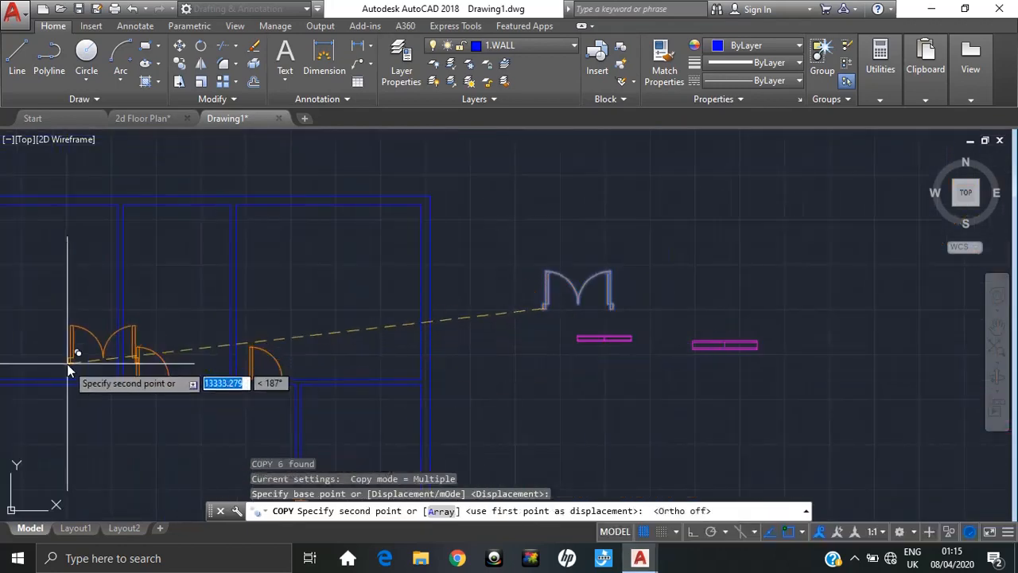
middle_click_drag(63, 382, 335, 308)
scroll(334, 308, "down", 2)
scroll(270, 410, "up", 4)
middle_click_drag(272, 409, 302, 330)
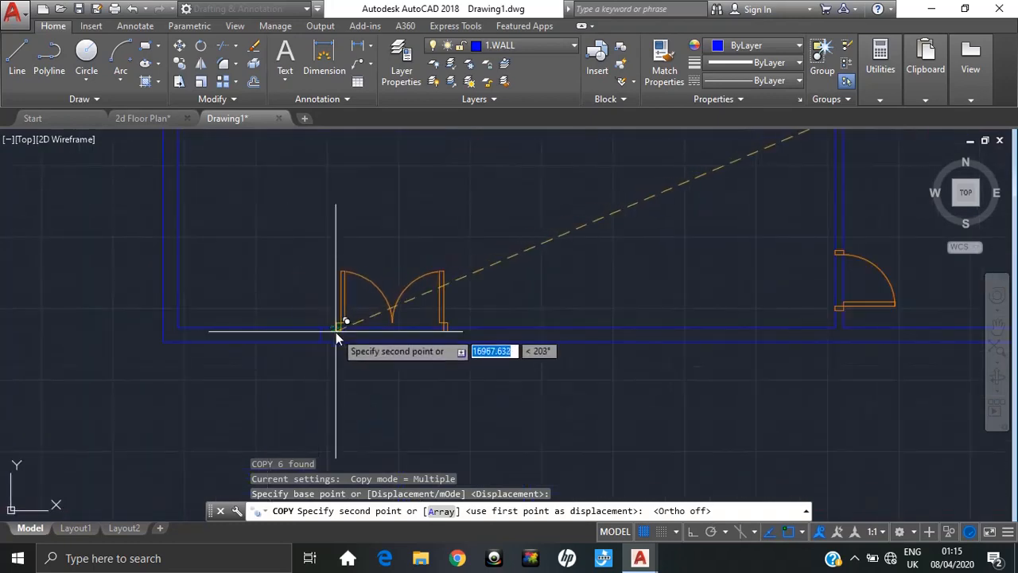
scroll(336, 332, "up", 4)
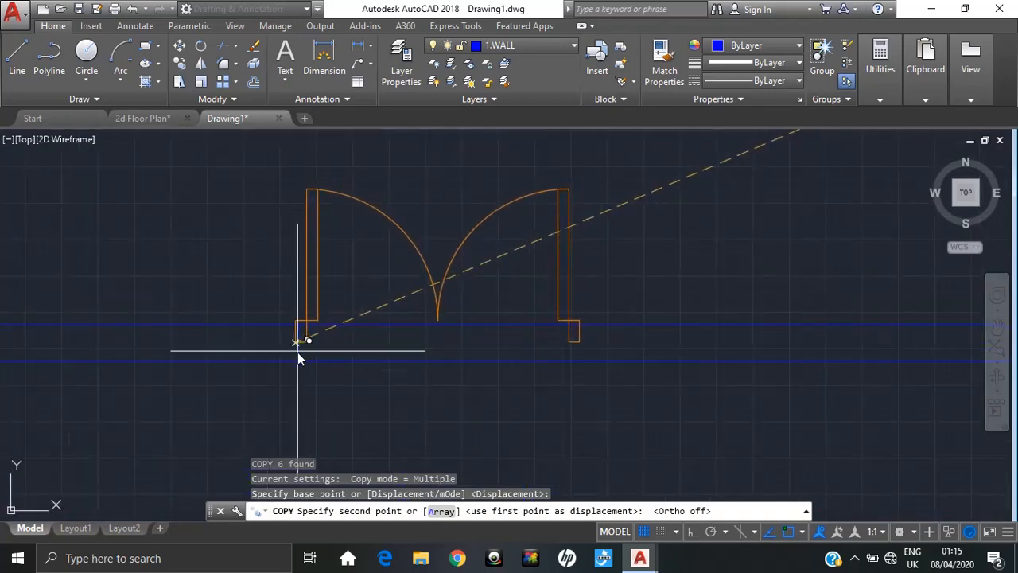
left_click(299, 360)
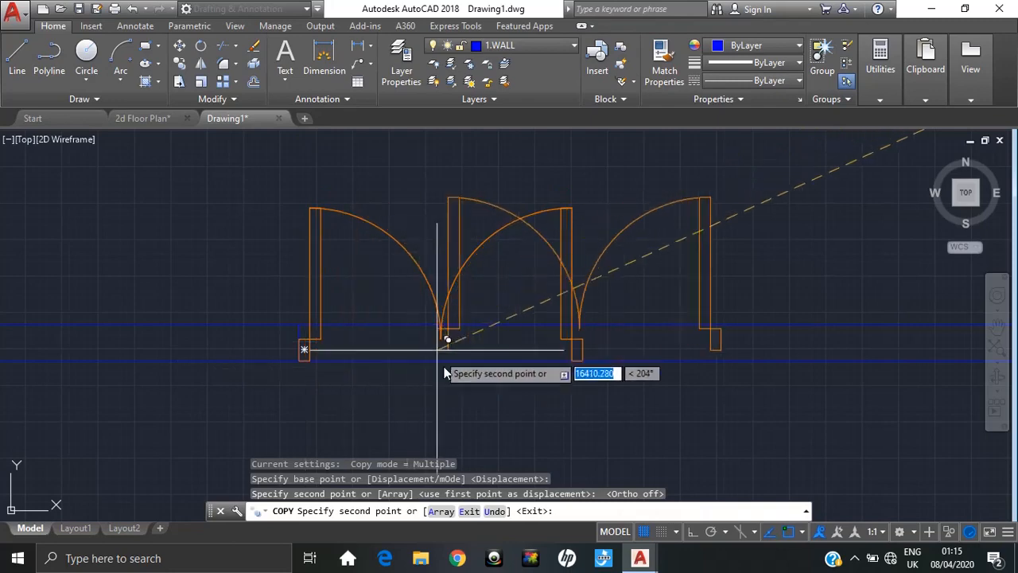
key("Escape")
- Trim the wall lines between the jambs of the leftmost single door, using all objects as cutting edges
scroll(661, 398, "down", 2)
middle_click_drag(586, 386, 495, 385)
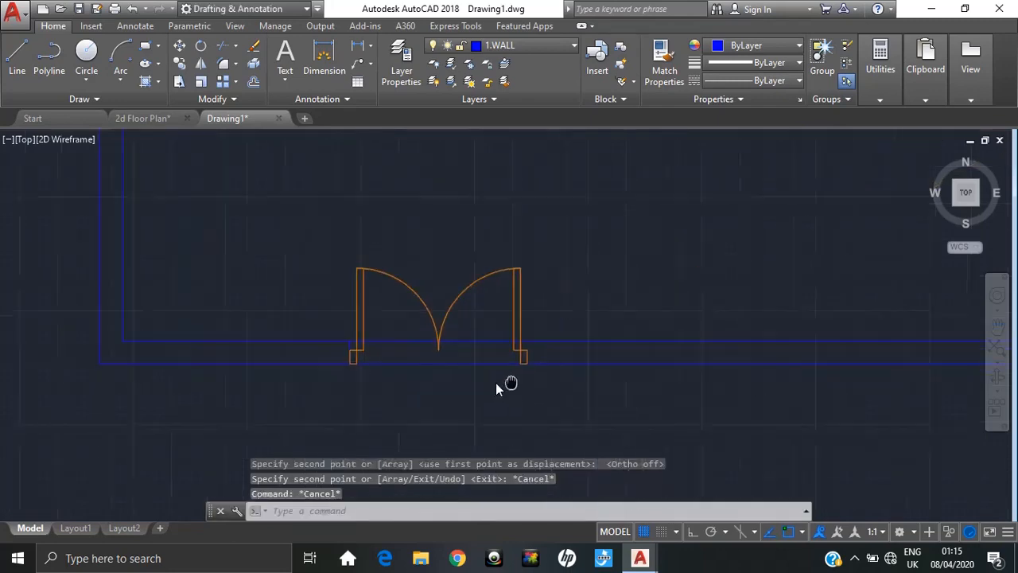
scroll(496, 383, "down", 4)
middle_click_drag(304, 267, 316, 347)
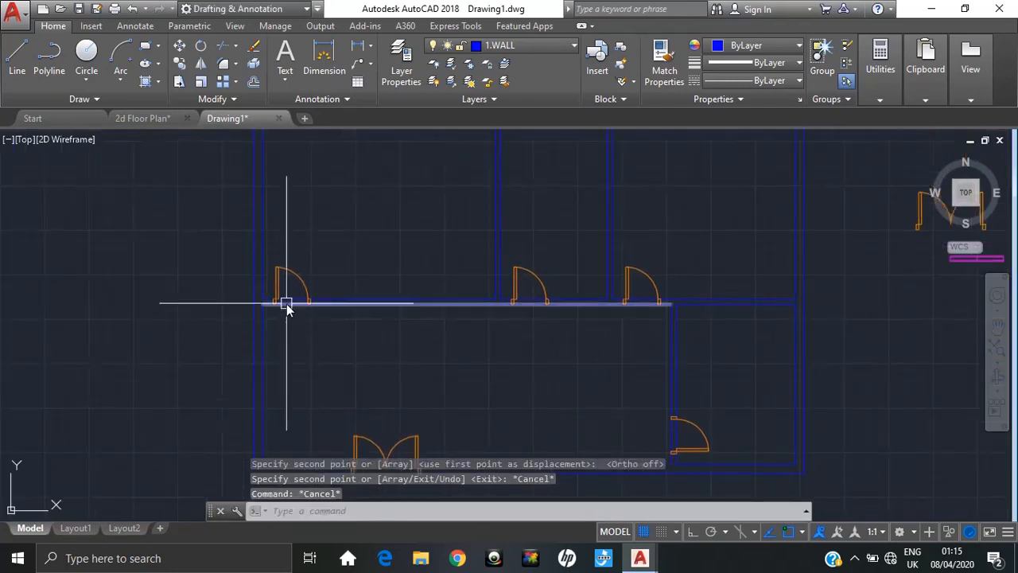
scroll(296, 326, "up", 4)
key("Escape")
type("tr")
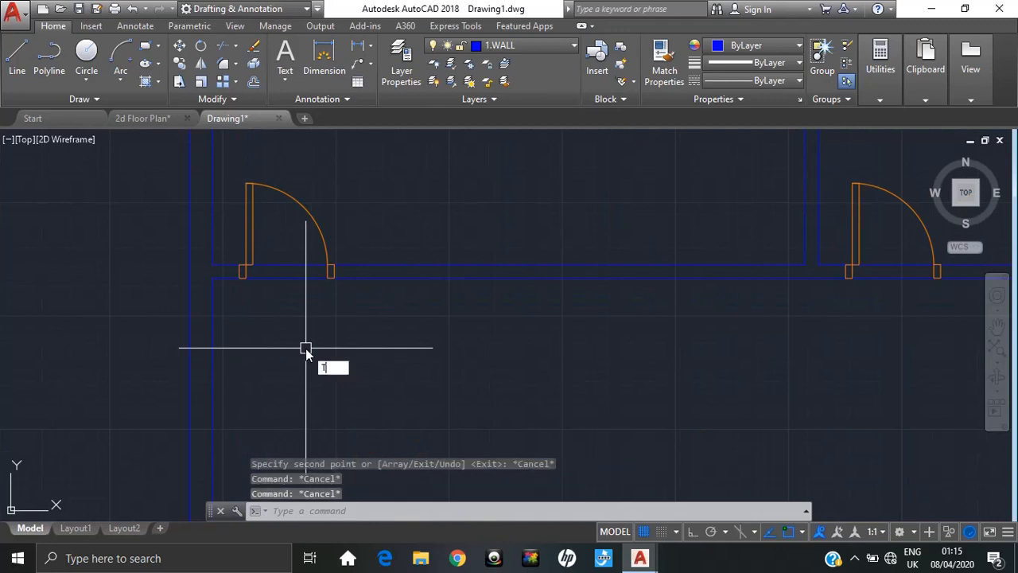
key("Return")
key("Return")
left_click(294, 233)
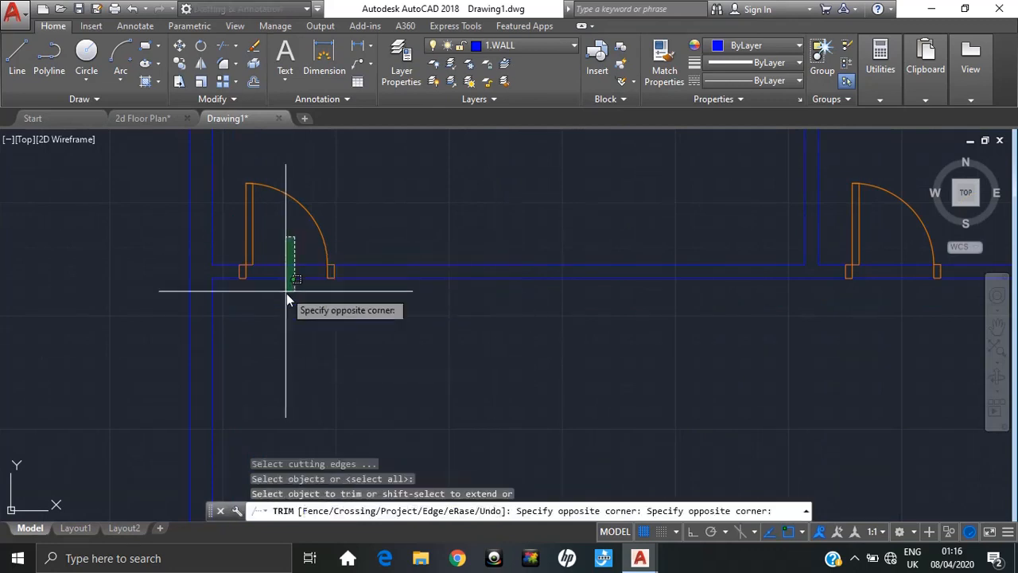
left_click(285, 291)
- Trim the wall lines between the jambs of the other two single doors along the same interior wall
middle_click_drag(753, 332, 144, 323)
scroll(261, 392, "up", 4)
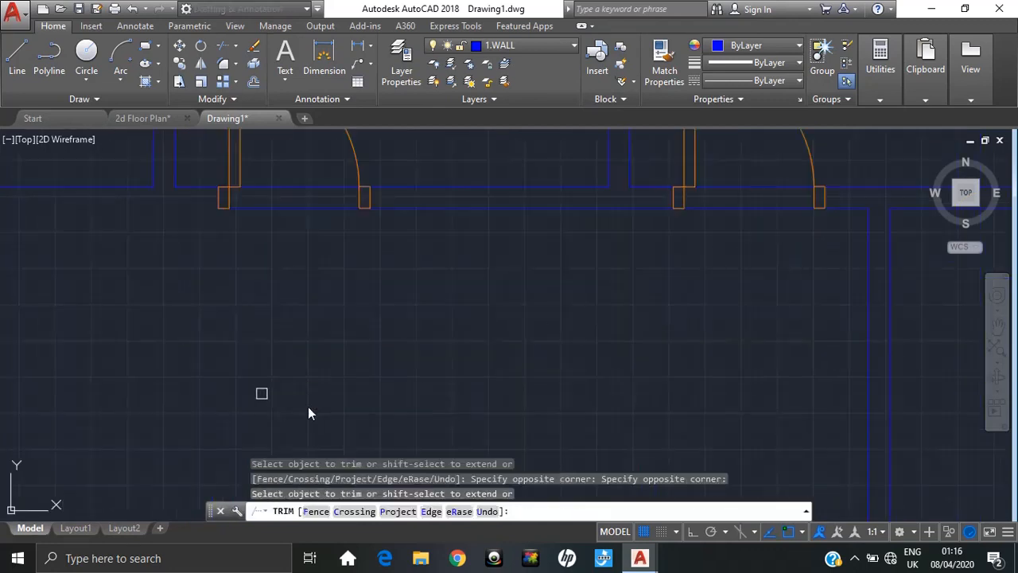
middle_click_drag(327, 271, 355, 456)
scroll(354, 460, "down", 2)
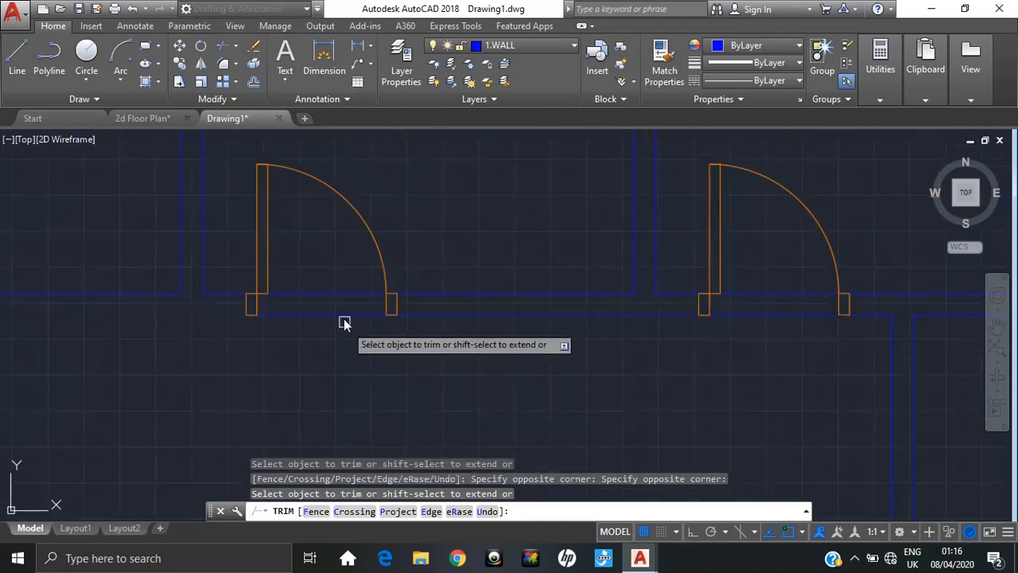
left_click(337, 263)
left_click(309, 345)
middle_click_drag(590, 364, 332, 371)
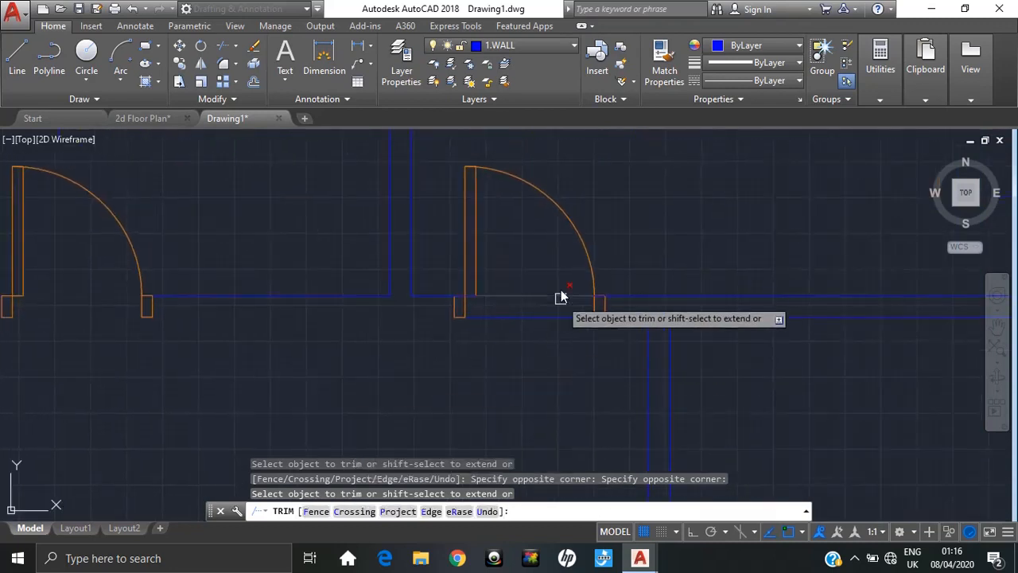
left_click(559, 267)
left_click(540, 297)
- Trim the partition lines between the jambs of the kitchen door
scroll(546, 404, "down", 3)
middle_click_drag(546, 405, 541, 250)
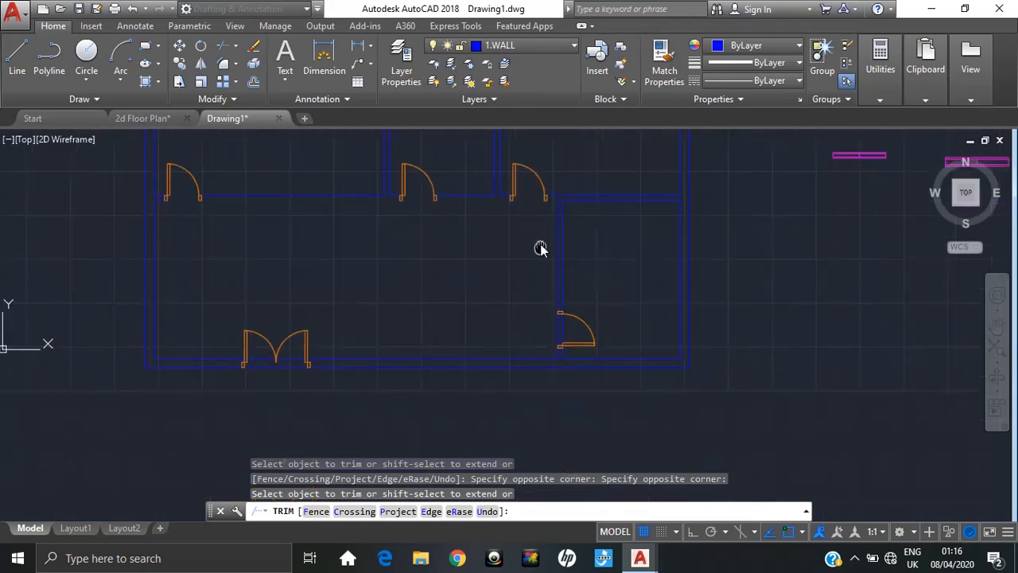
scroll(496, 334, "up", 3)
left_click(695, 303)
left_click(622, 324)
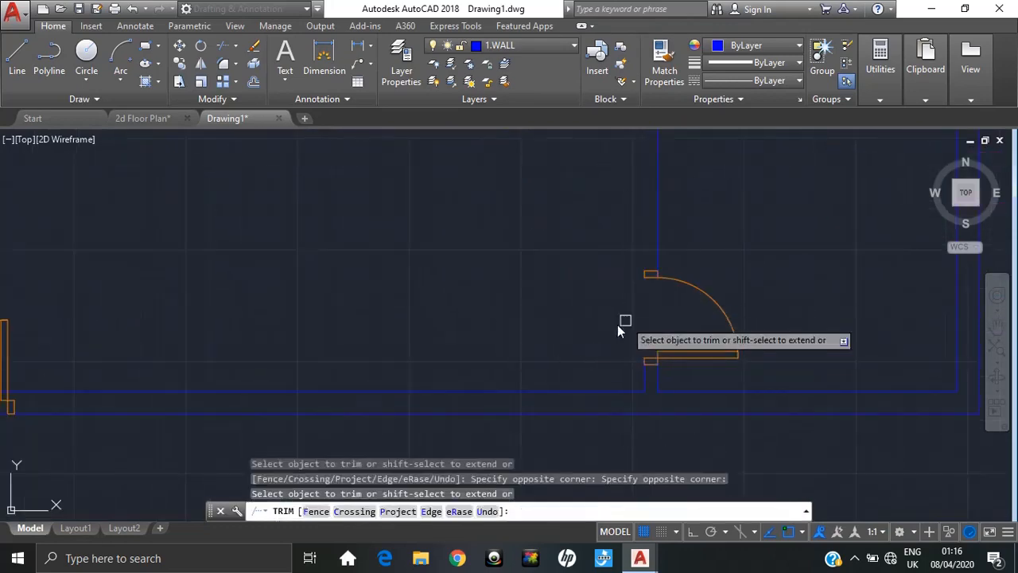
- Trim the inner and outer wall lines between the jambs of the double entrance door
scroll(451, 334, "down", 4)
middle_click_drag(363, 324, 480, 275)
scroll(396, 357, "up", 5)
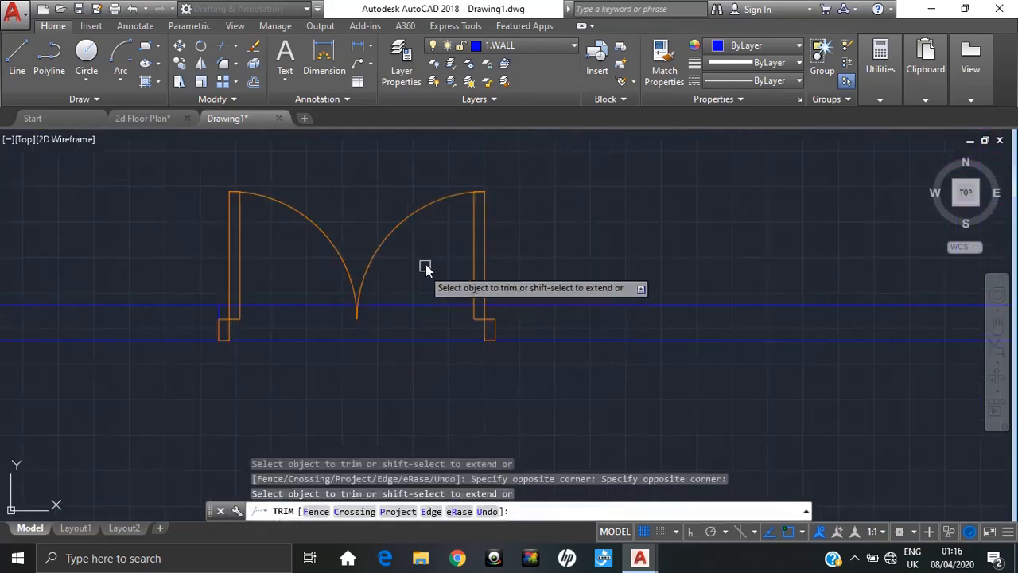
left_click(432, 273)
left_click(411, 357)
left_click(301, 295)
left_click(276, 351)
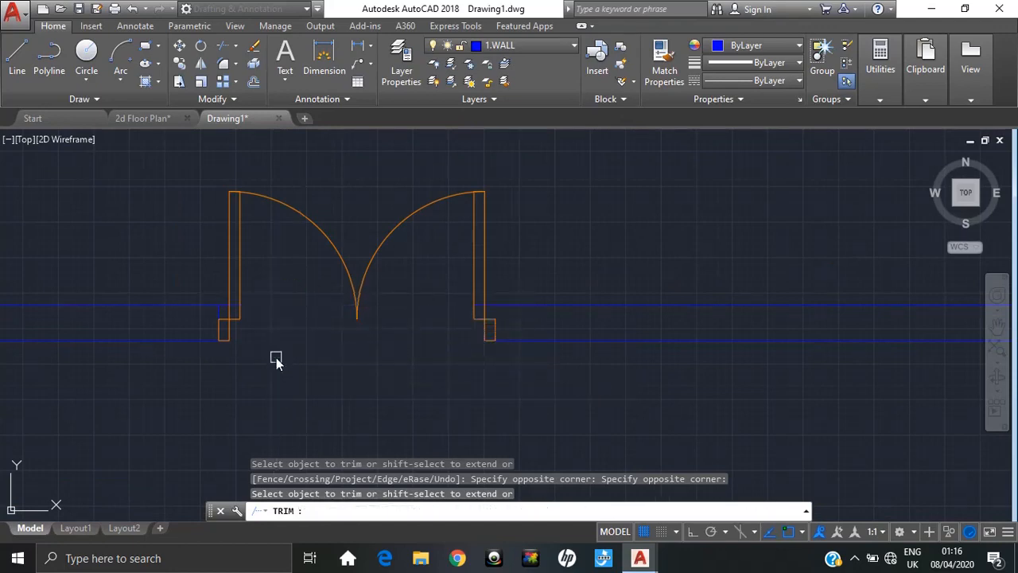
- Trim the leftover inner wall line stubs at both leaves of the double entrance door and end the Trim command
scroll(238, 322, "up", 4)
scroll(334, 284, "up", 2)
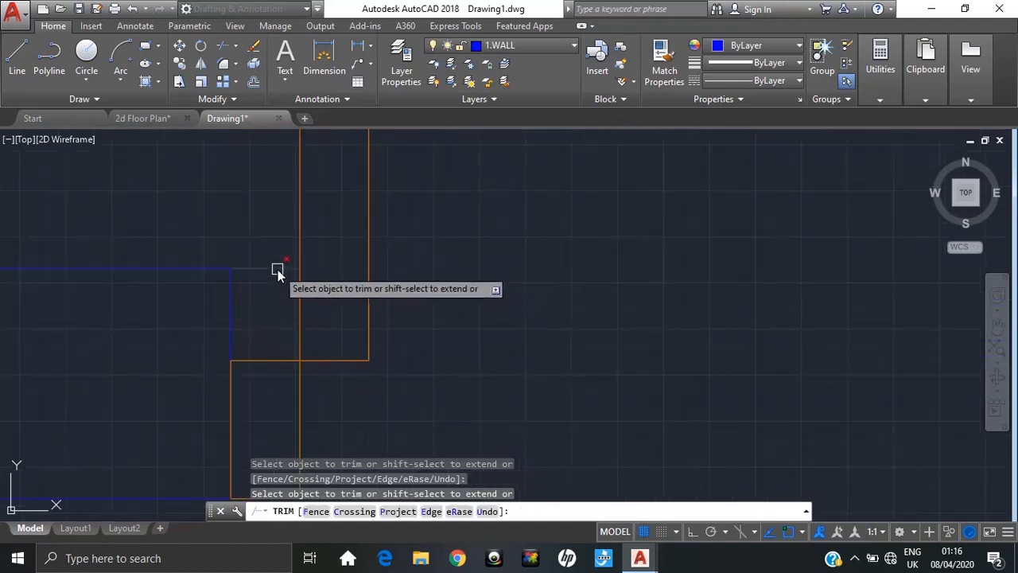
left_click(277, 270)
scroll(310, 387, "down", 4)
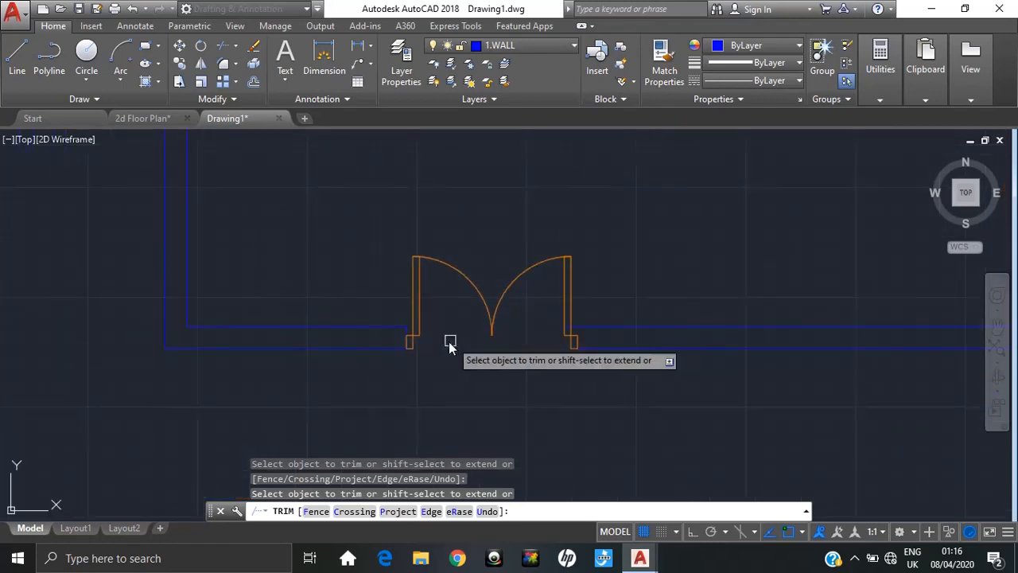
scroll(550, 361, "up", 4)
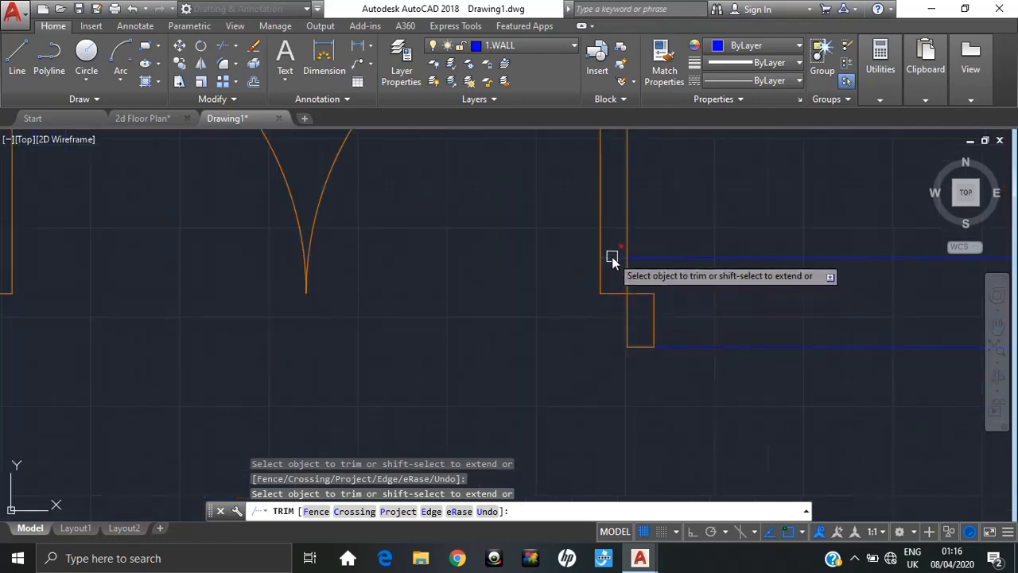
scroll(609, 331, "down", 5)
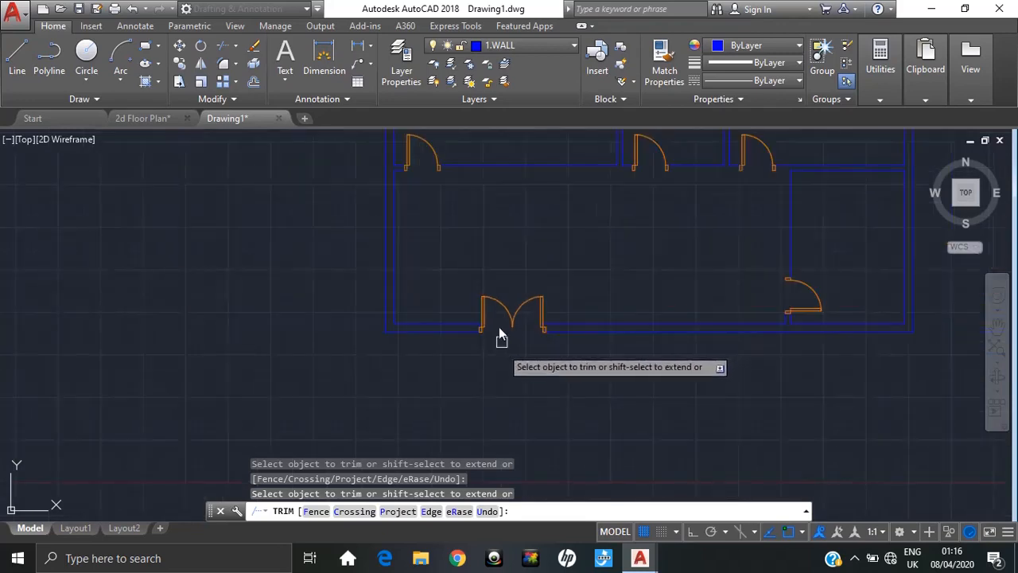
middle_click_drag(602, 231, 350, 334)
scroll(644, 275, "up", 2)
scroll(628, 263, "down", 2)
key("Escape")
key("Escape")
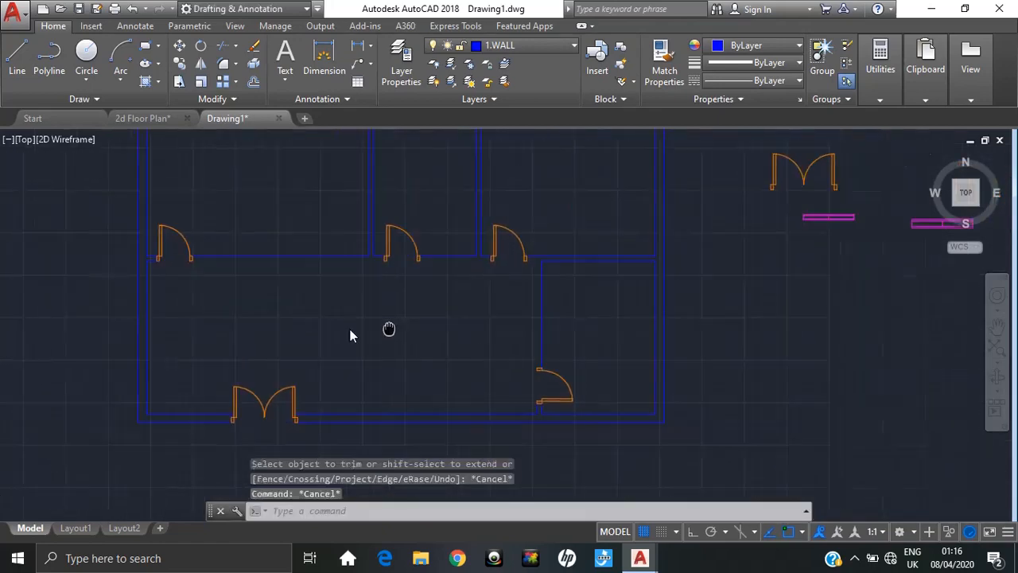
- Check the door colour in the 2d Floor Plan reference drawing and set the 3.DOOR layer's colour to green in Drawing1
scroll(416, 301, "down", 4)
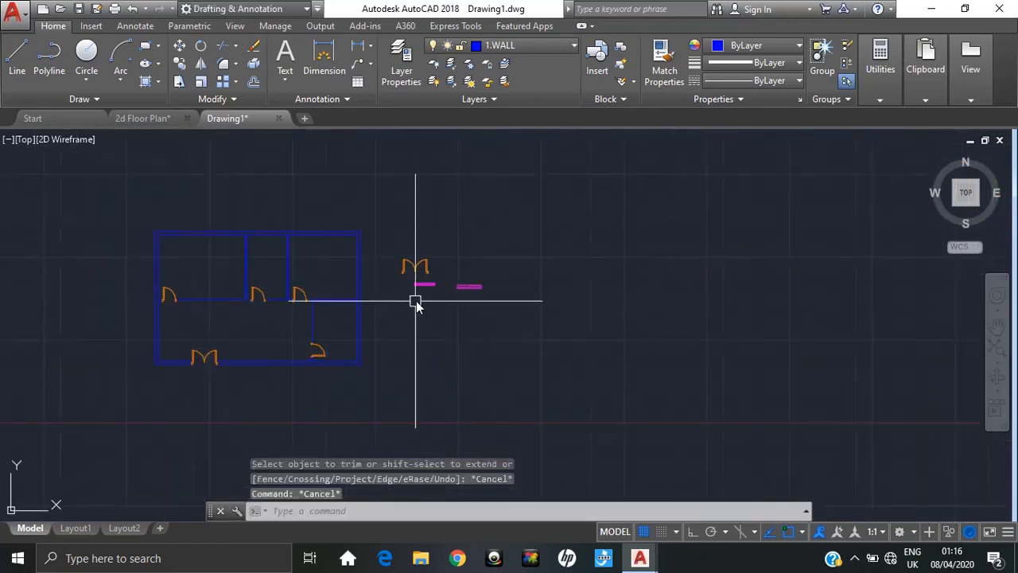
left_click(143, 119)
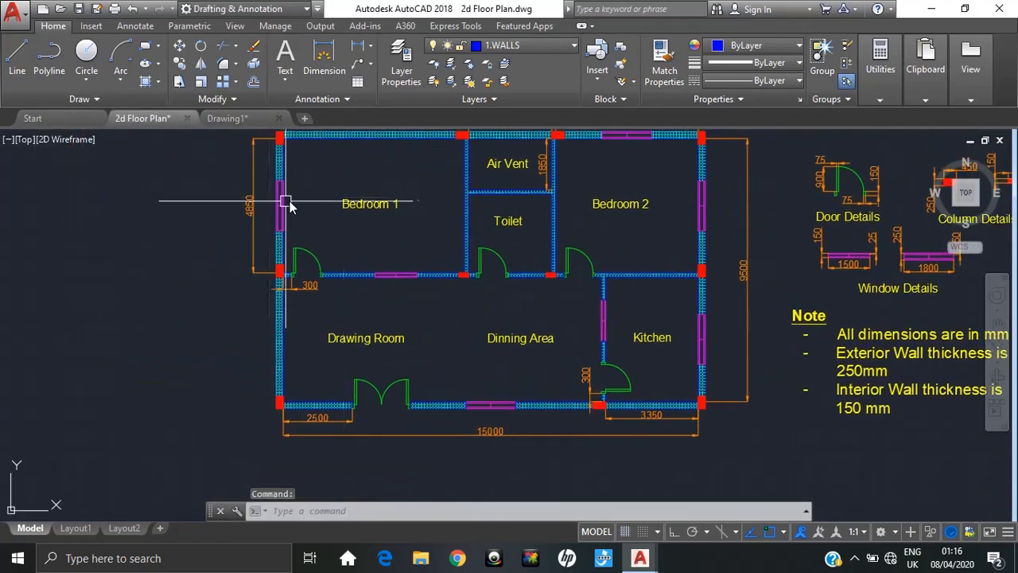
key("Escape")
left_click(228, 119)
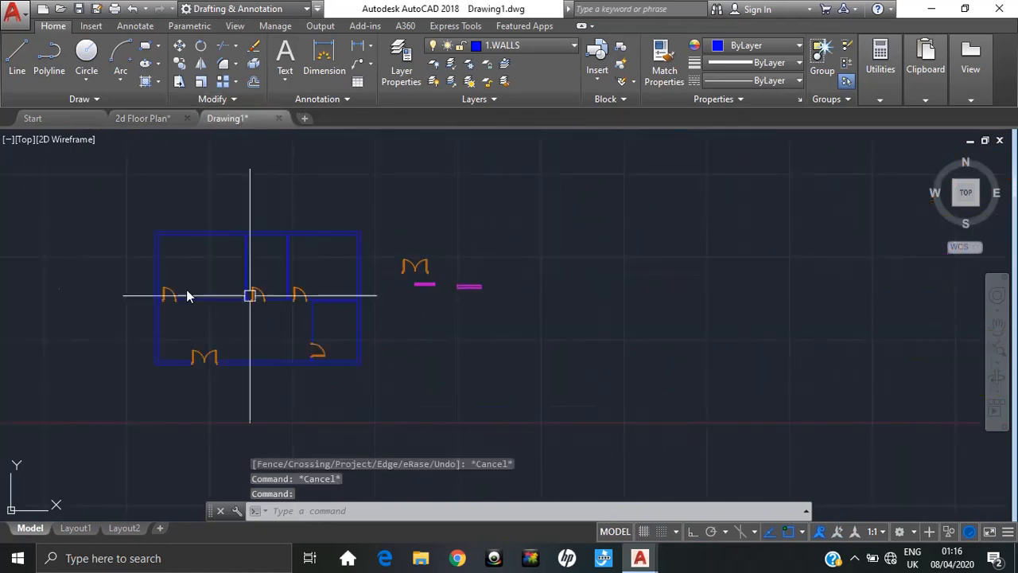
left_click(497, 47)
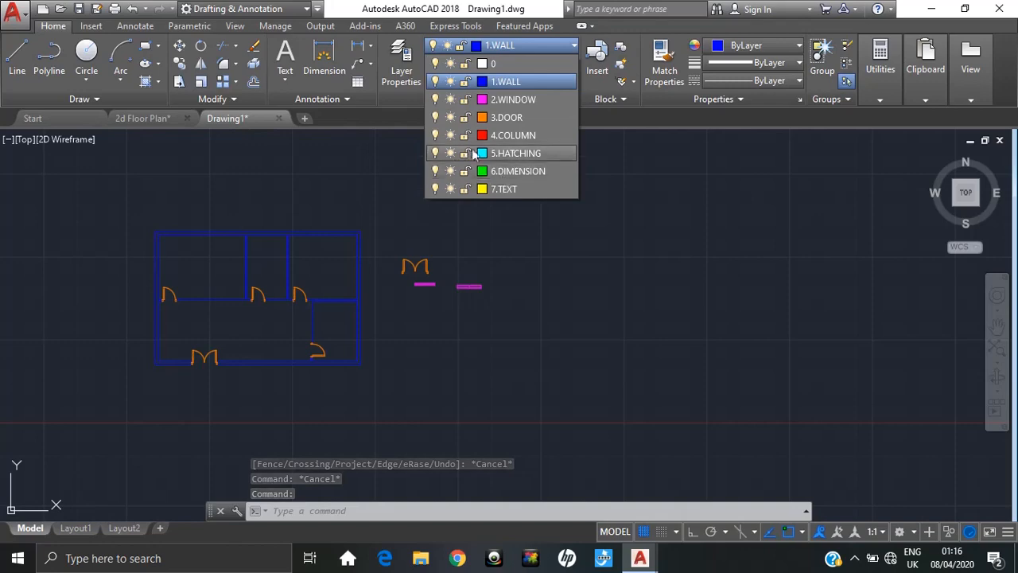
left_click(482, 118)
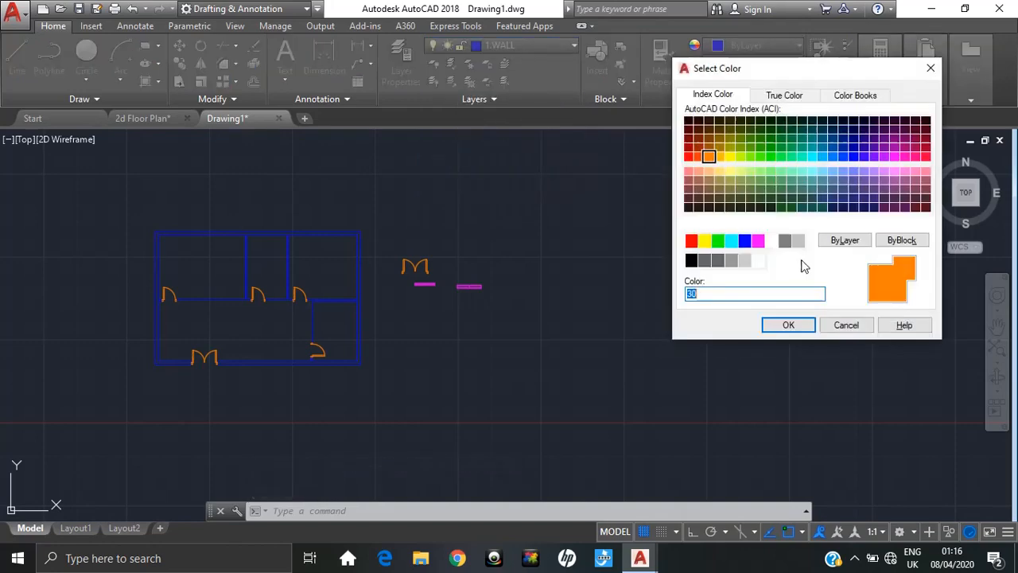
left_click(717, 240)
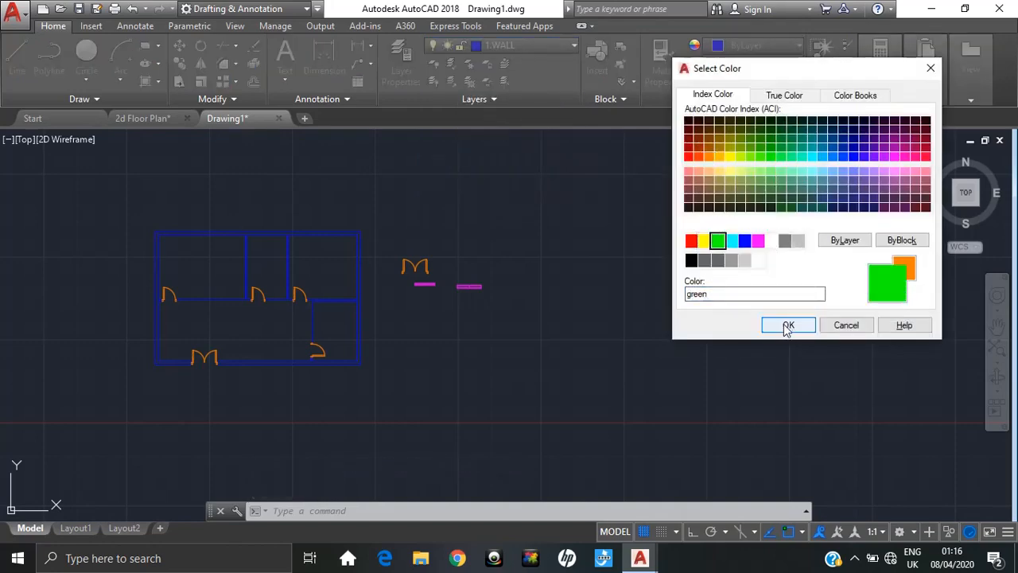
left_click(787, 326)
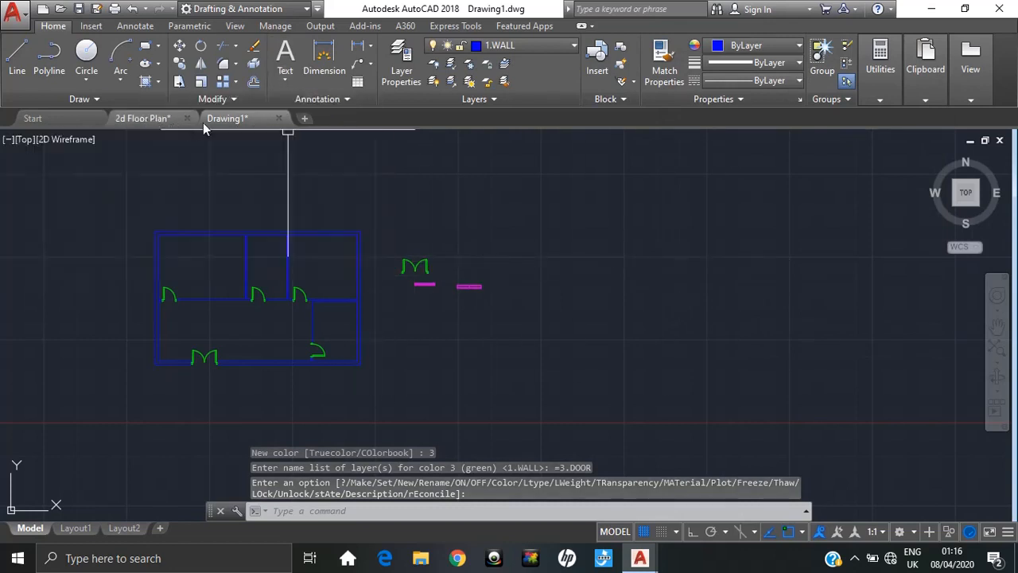
- Examine the window positions and window details in the 2d Floor Plan reference drawing, then return to Drawing1
middle_click_drag(402, 291, 652, 257)
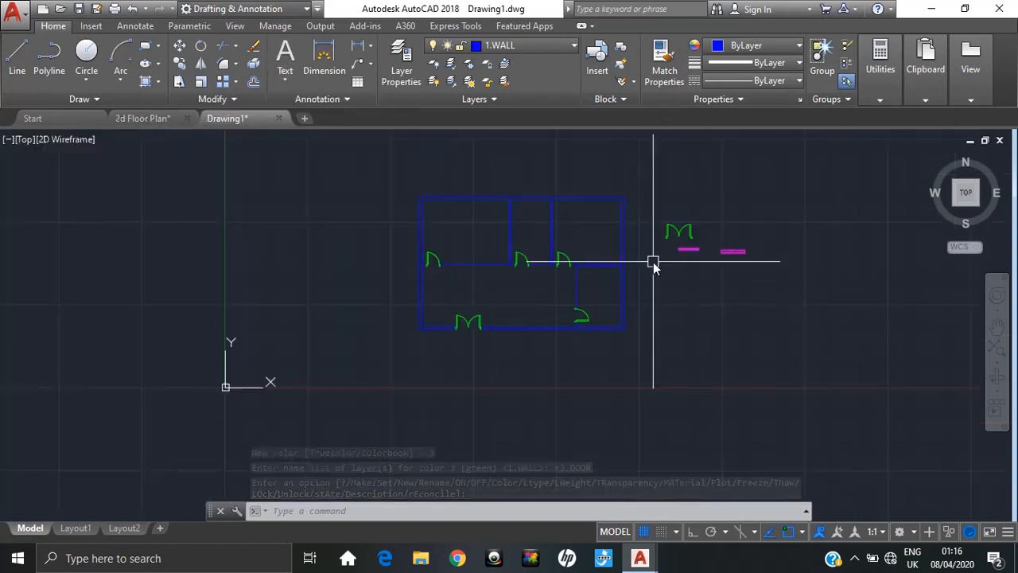
scroll(469, 271, "up", 2)
middle_click_drag(469, 271, 295, 278)
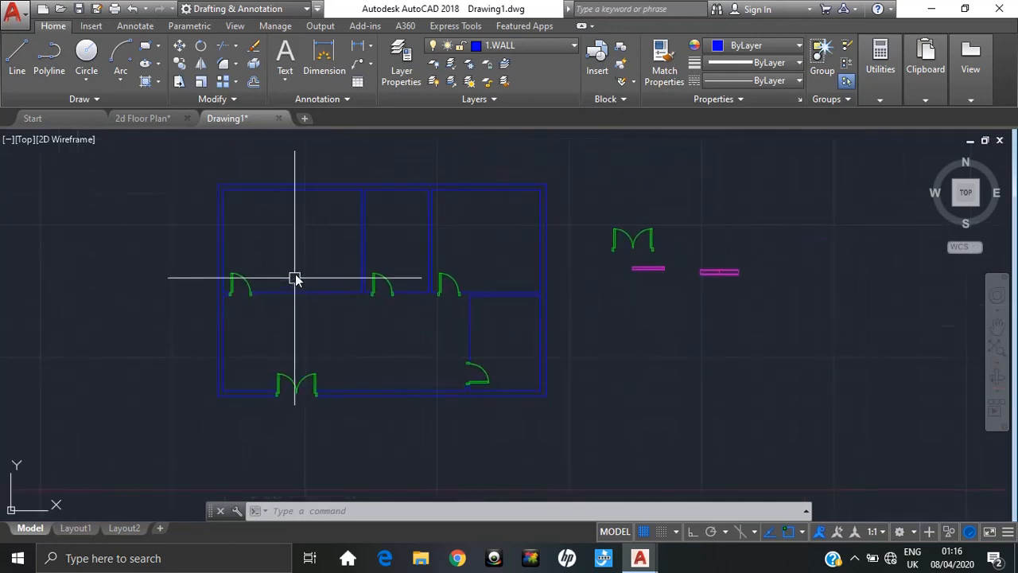
scroll(652, 290, "up", 4)
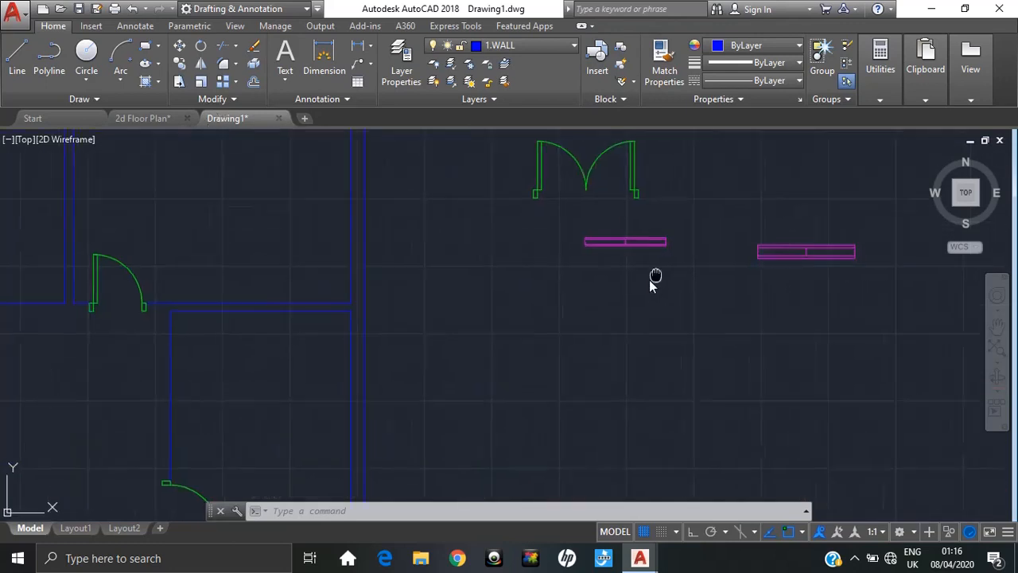
scroll(652, 283, "down", 4)
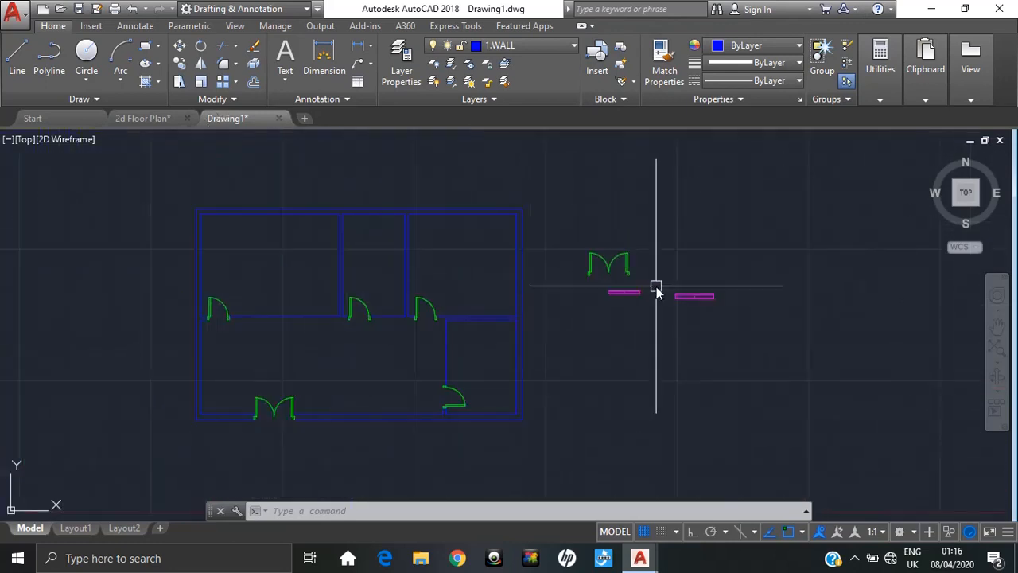
left_click(145, 118)
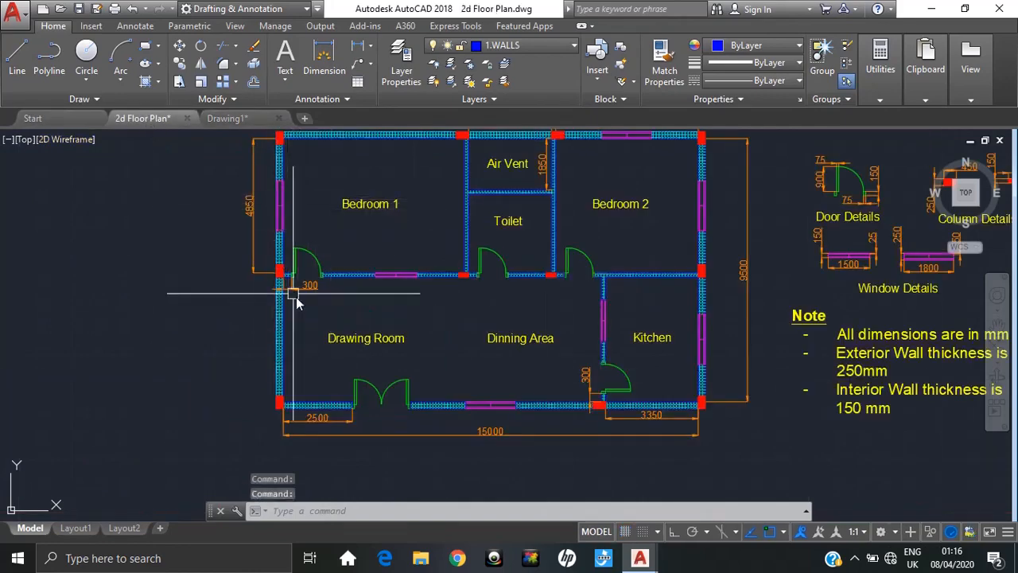
middle_click_drag(462, 327, 323, 379)
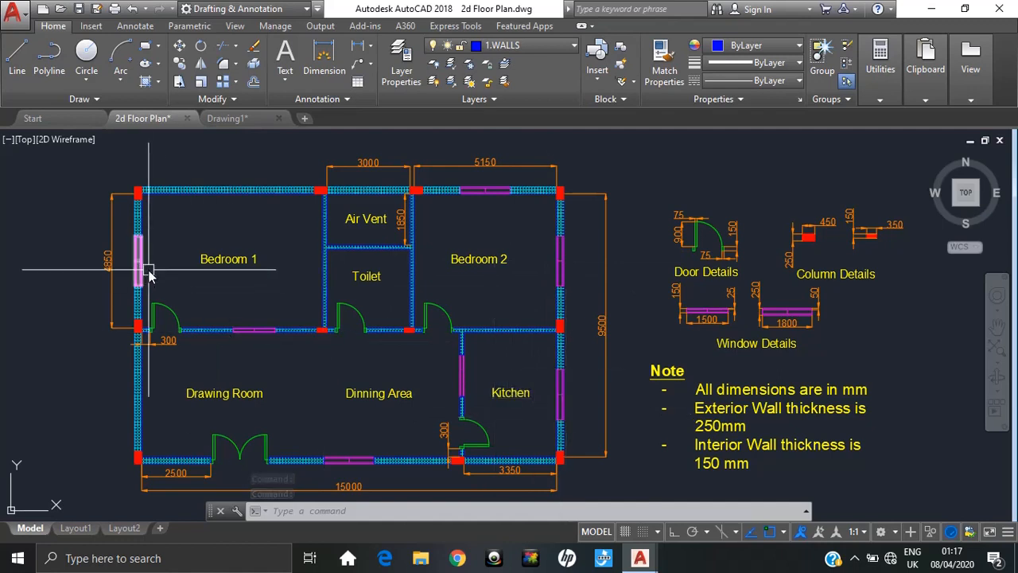
left_click(240, 123)
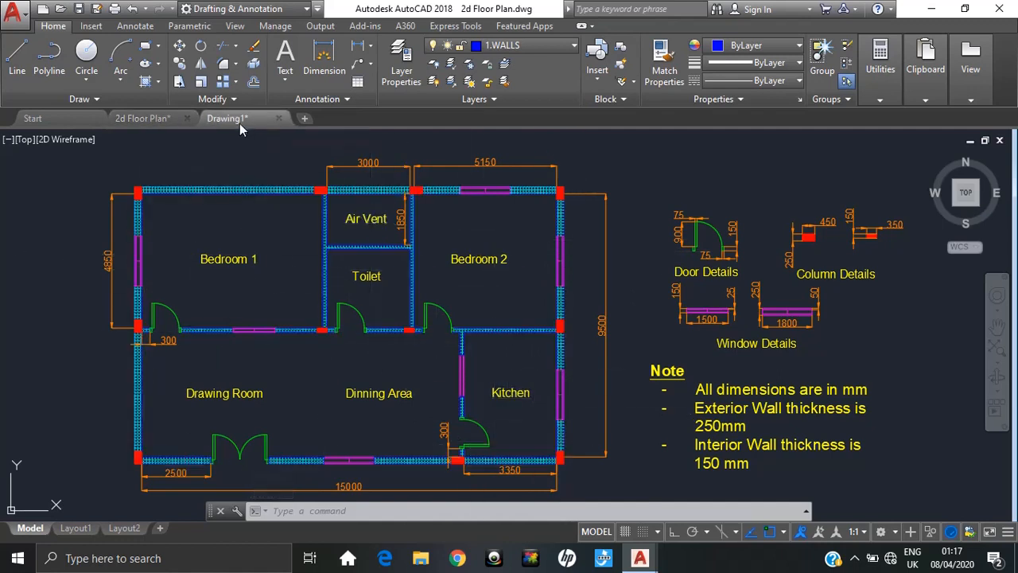
- Copy the larger, thicker window symbol by its lower-left corner to the empty space west of the floor plan
scroll(607, 311, "up", 6)
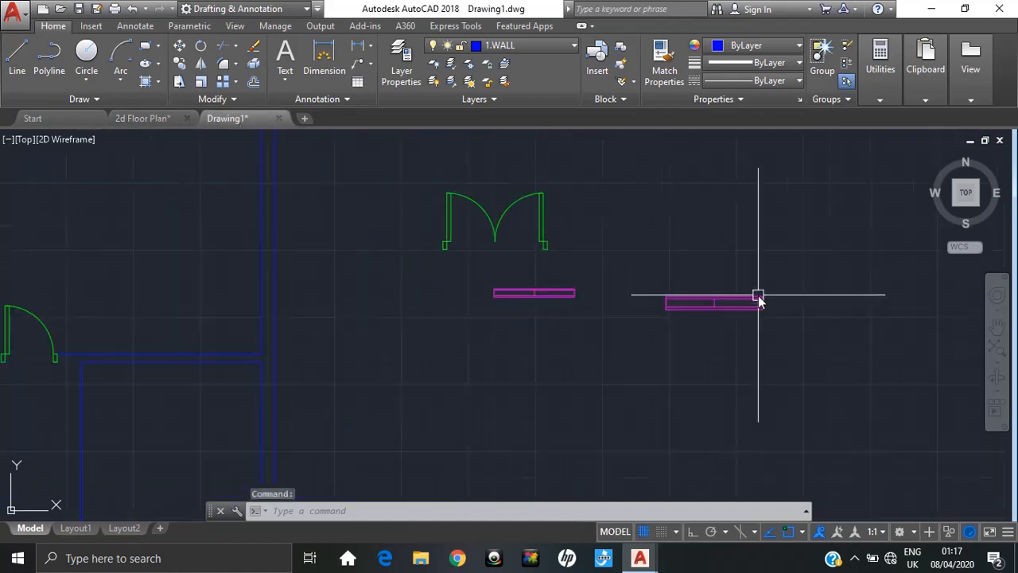
left_click(810, 263)
left_click(585, 366)
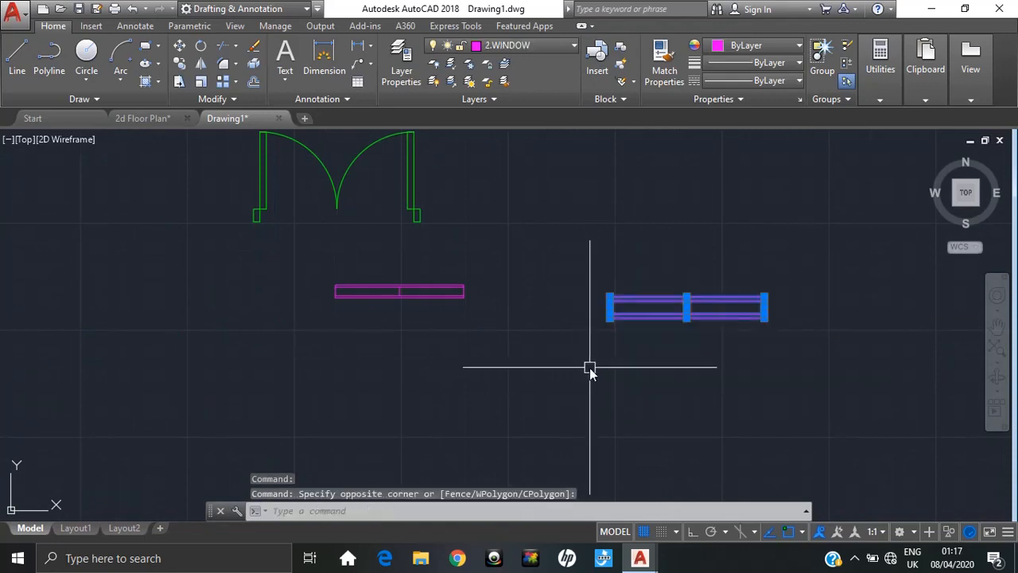
type("co")
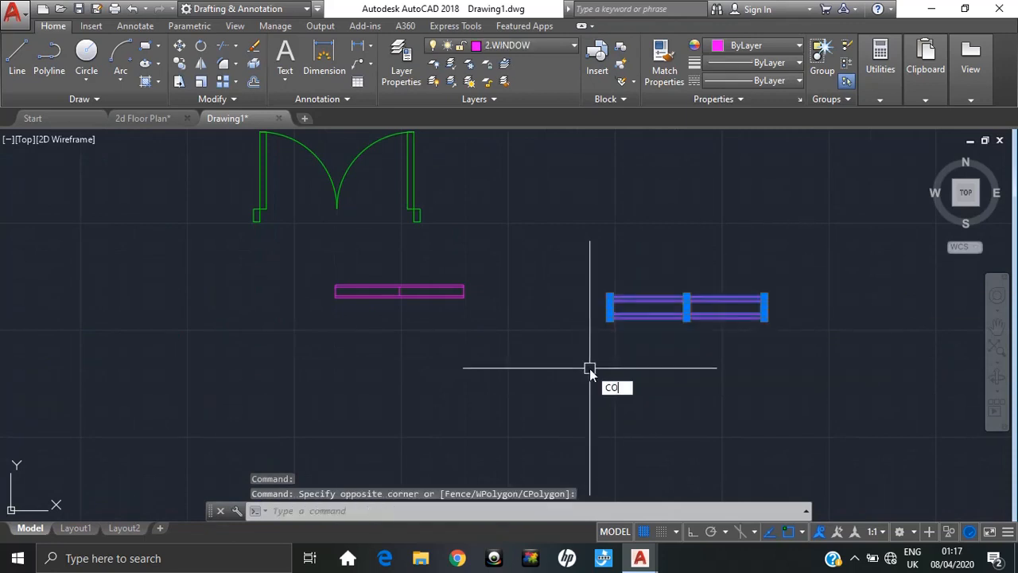
key("Return")
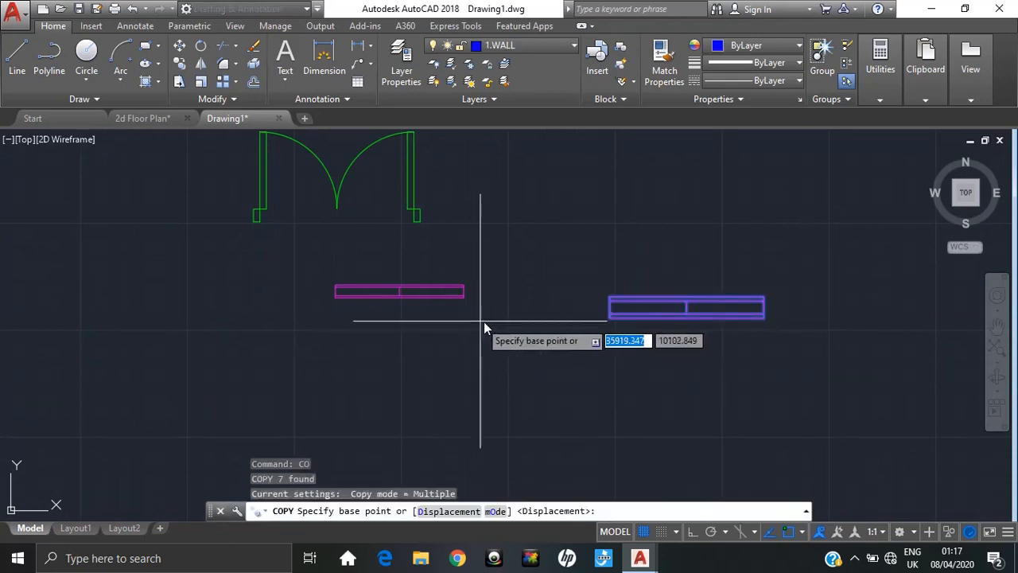
left_click(609, 318)
scroll(296, 287, "down", 4)
middle_click_drag(330, 288, 942, 234)
scroll(942, 233, "down", 2)
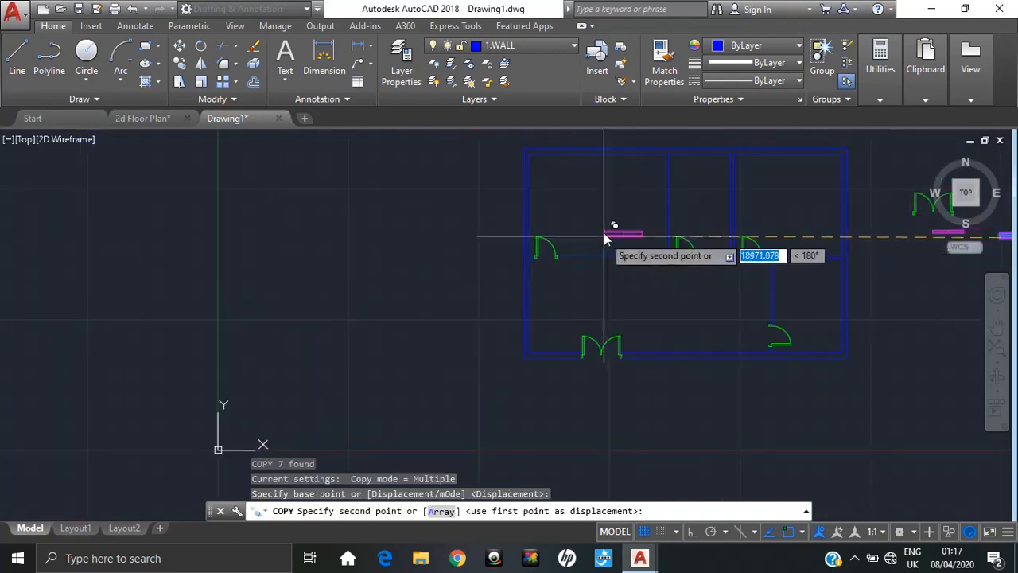
left_click(430, 217)
key("Escape")
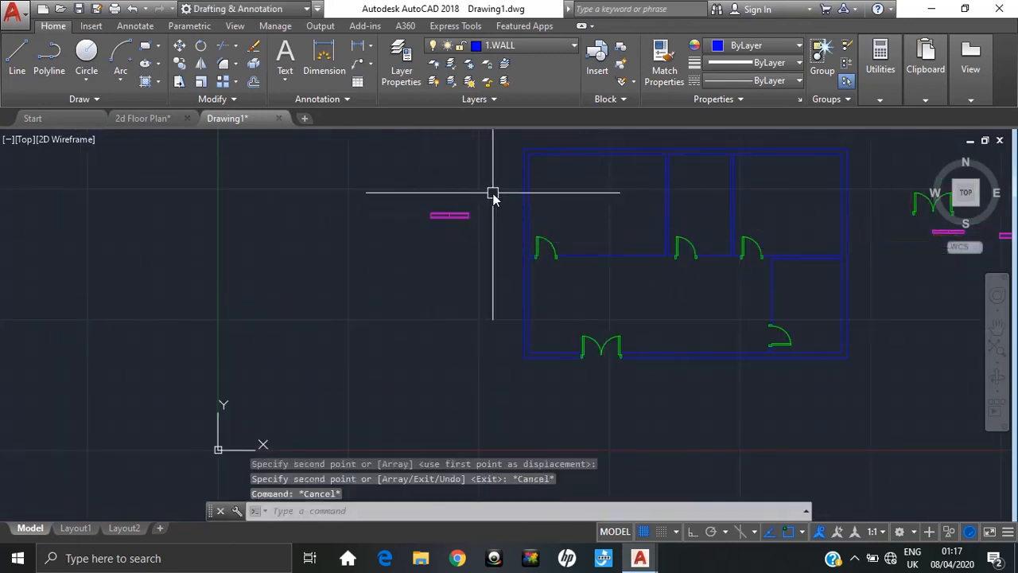
- Rotate the copied window to vertical about its right end, with Ortho on
left_click(493, 194)
left_click(370, 298)
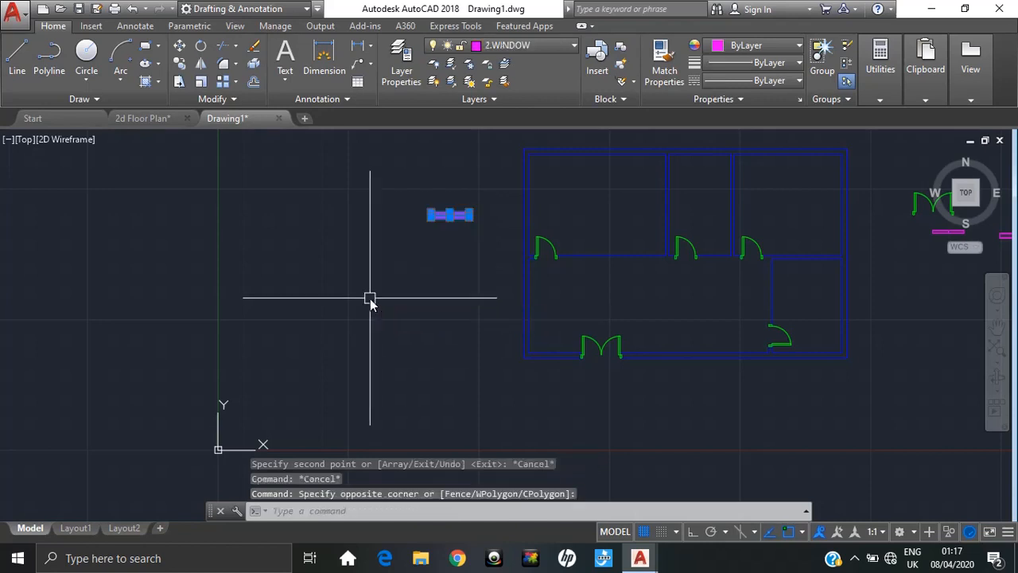
type("RO")
key("Return")
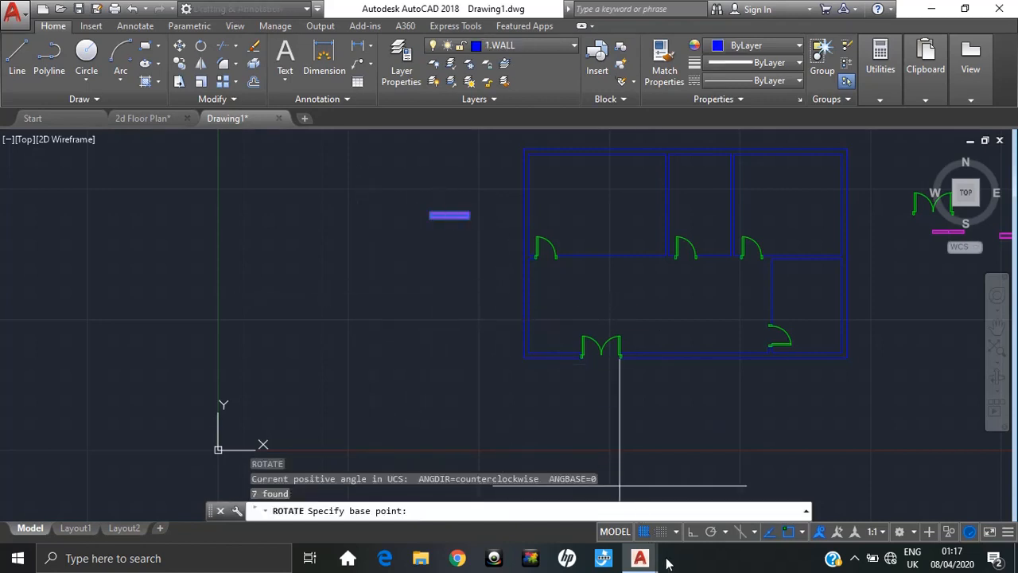
left_click(470, 214)
key("Escape")
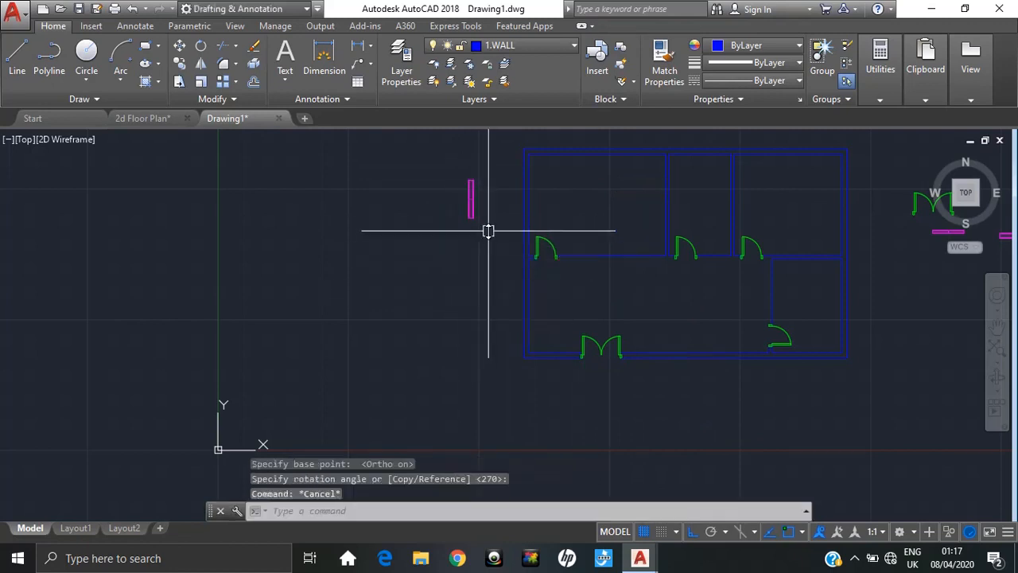
- Move the vertical window by its right side's midpoint to the midpoint of the northwest room's west wall inner face
mouse_move(488, 227)
middle_mouse_down()
mouse_move(390, 293)
mouse_move(289, 341)
middle_mouse_up()
left_click(311, 266)
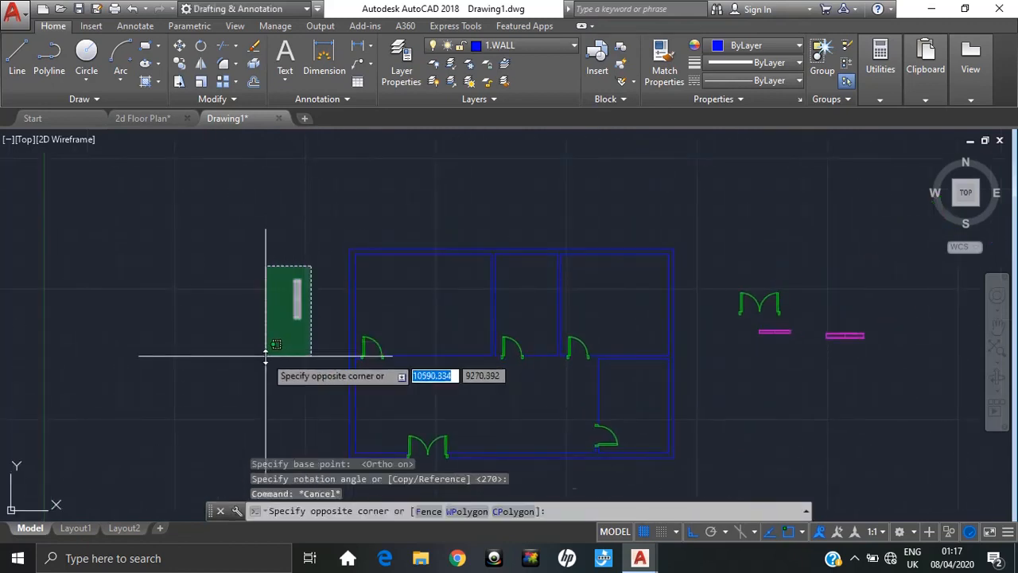
left_click(265, 358)
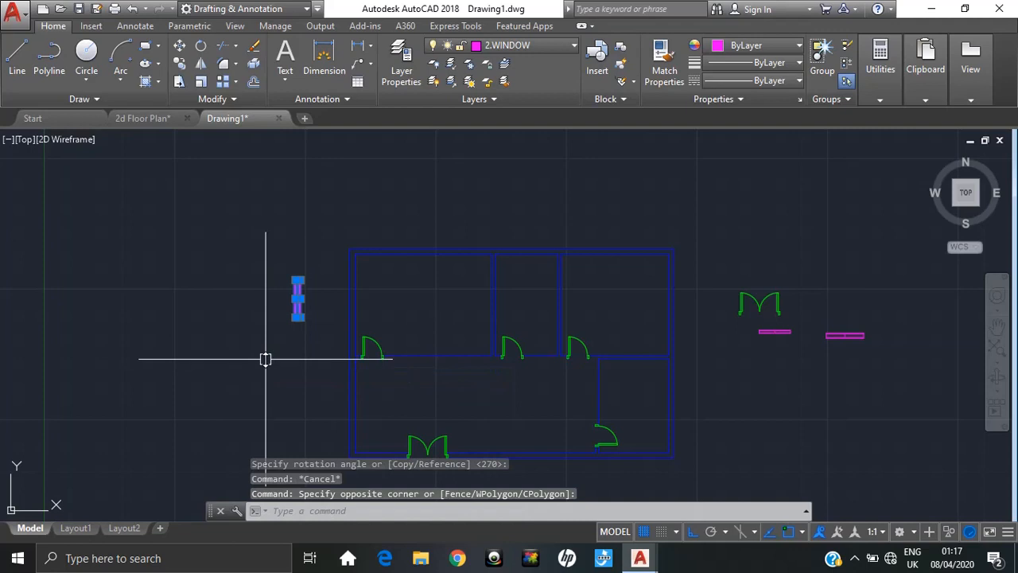
type("m")
key("Return")
scroll(248, 315, "up", 6)
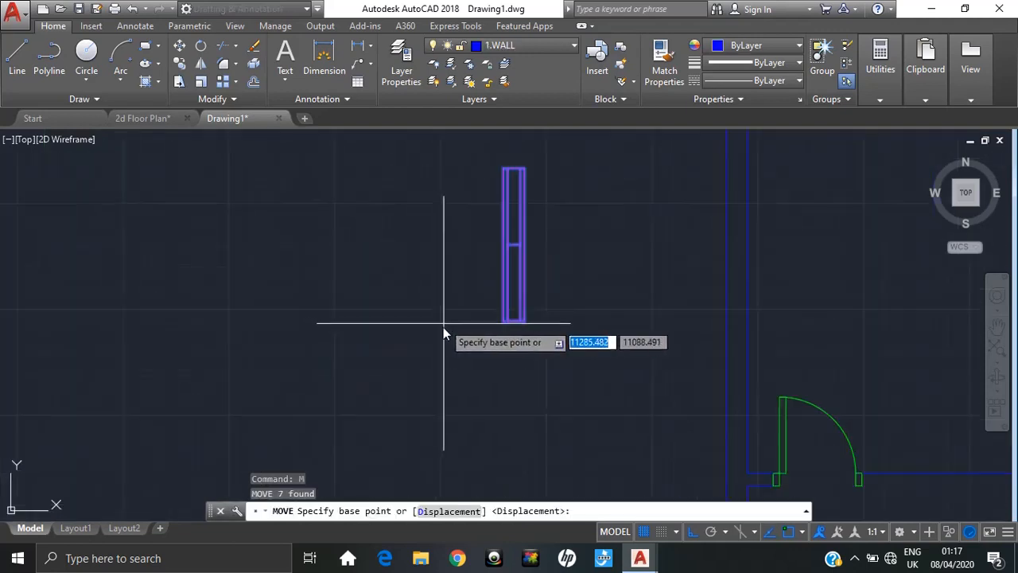
middle_click_drag(443, 327, 161, 420)
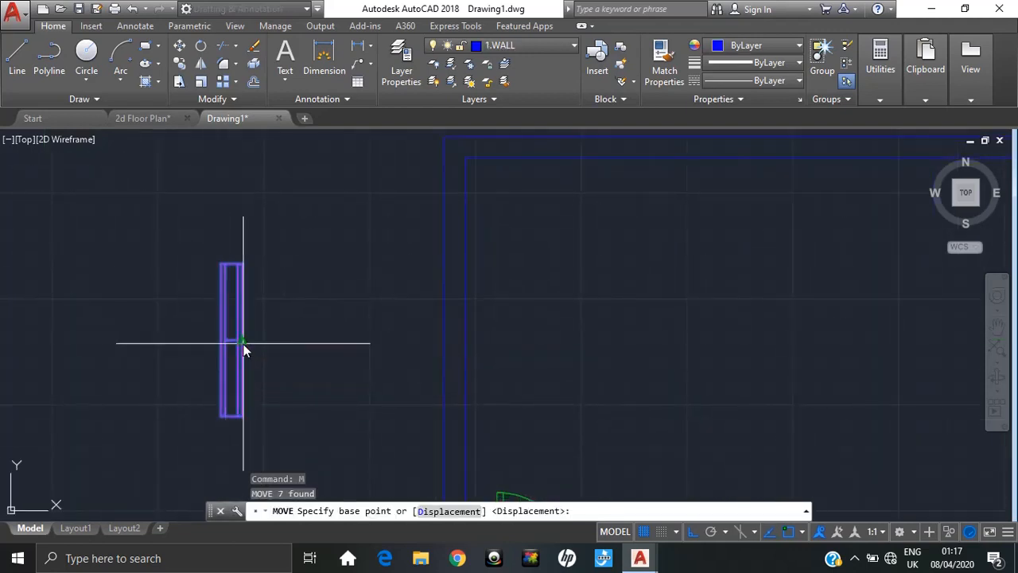
scroll(247, 345, "up", 2)
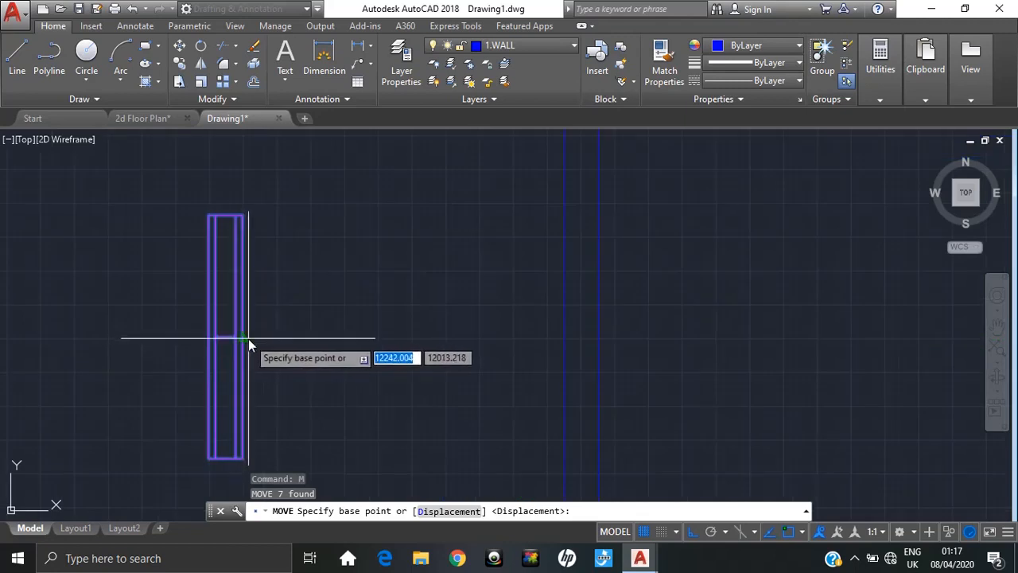
left_click(249, 338)
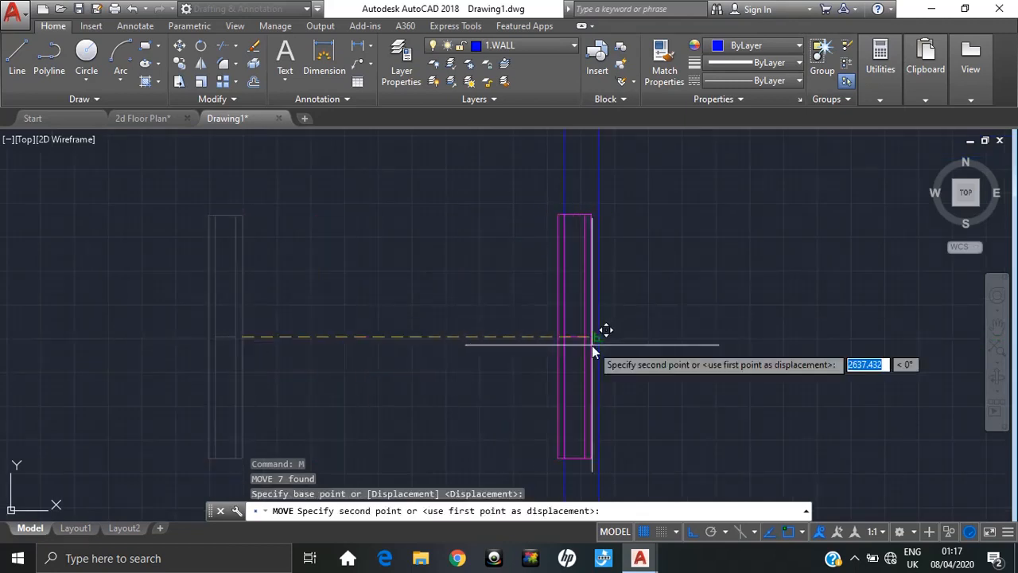
scroll(593, 354, "down", 2)
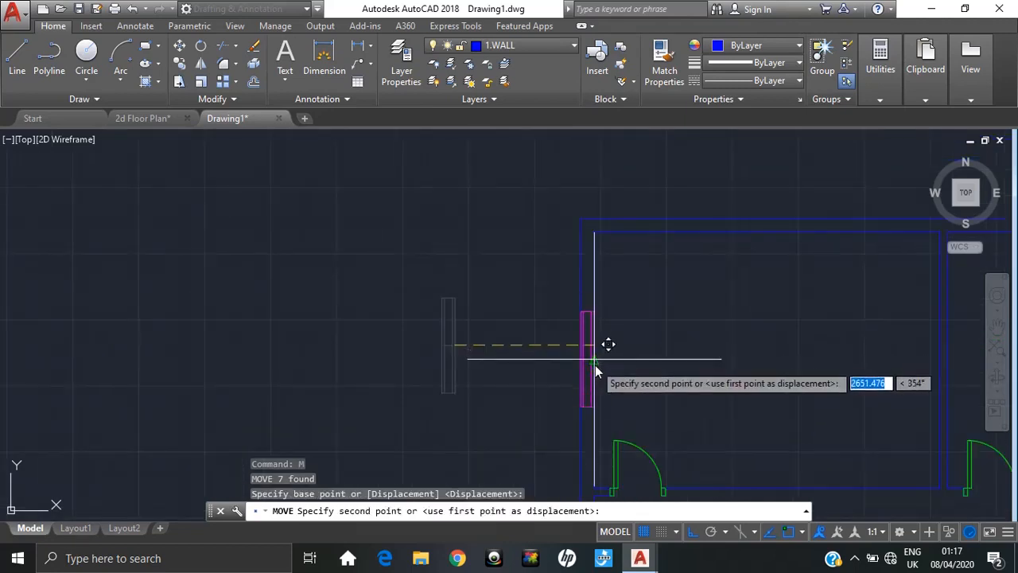
left_click(595, 365)
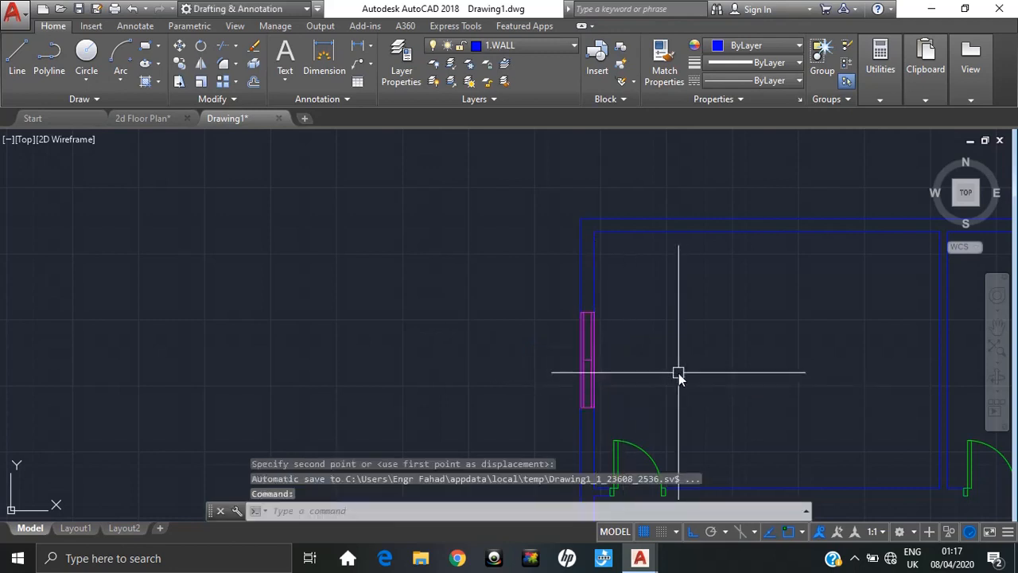
- Copy the west wall window by its left side's midpoint into the northeast room's east wall, at the midpoint of the inner face
scroll(605, 337, "up", 6)
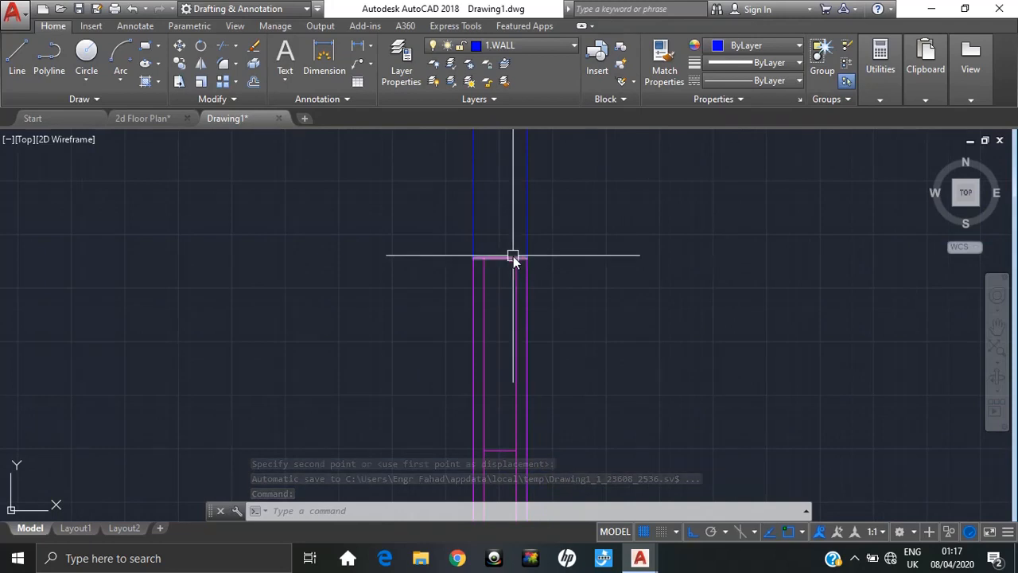
scroll(626, 321, "down", 10)
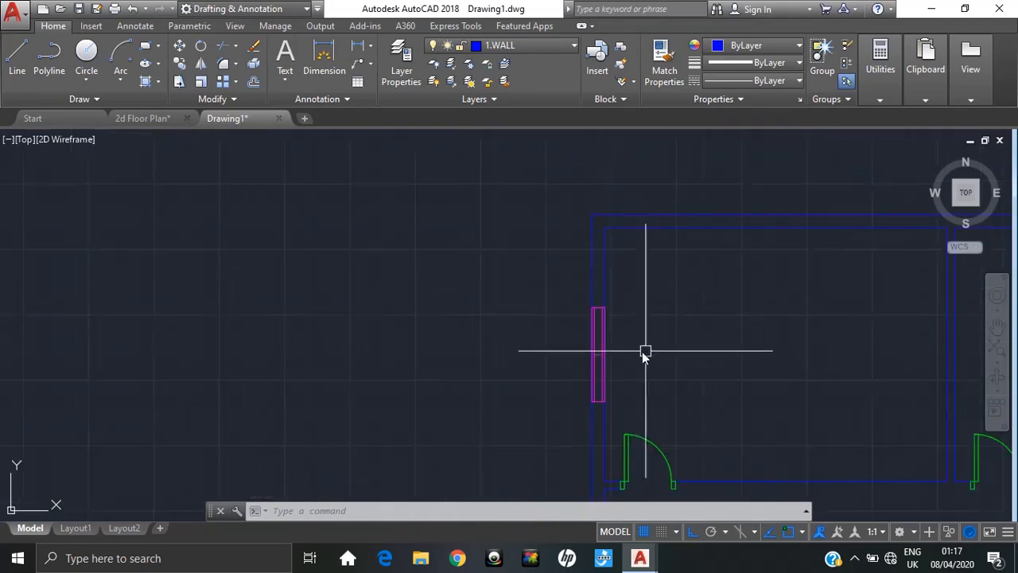
scroll(269, 249, "up", 5)
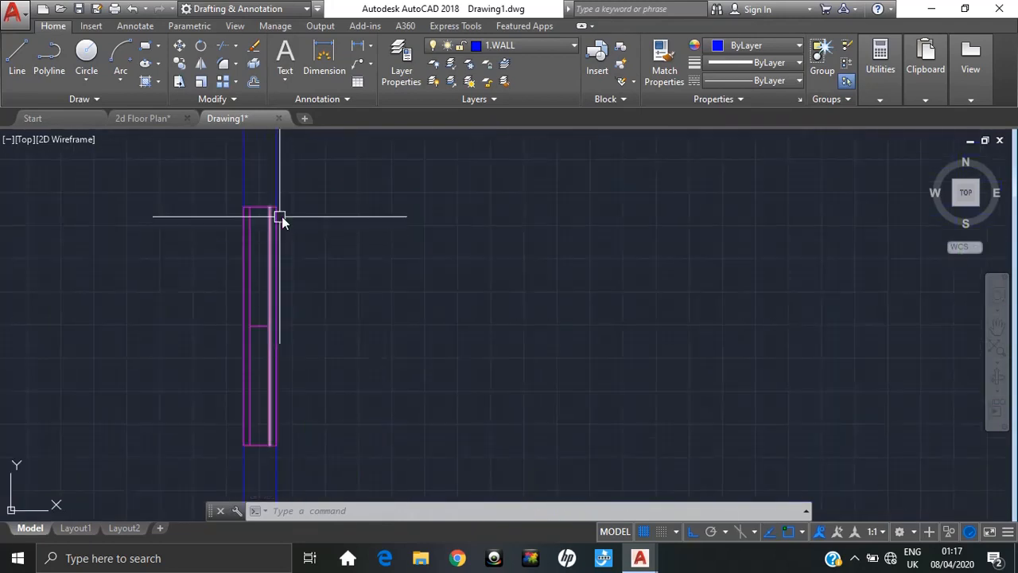
left_click(310, 200)
key("Escape")
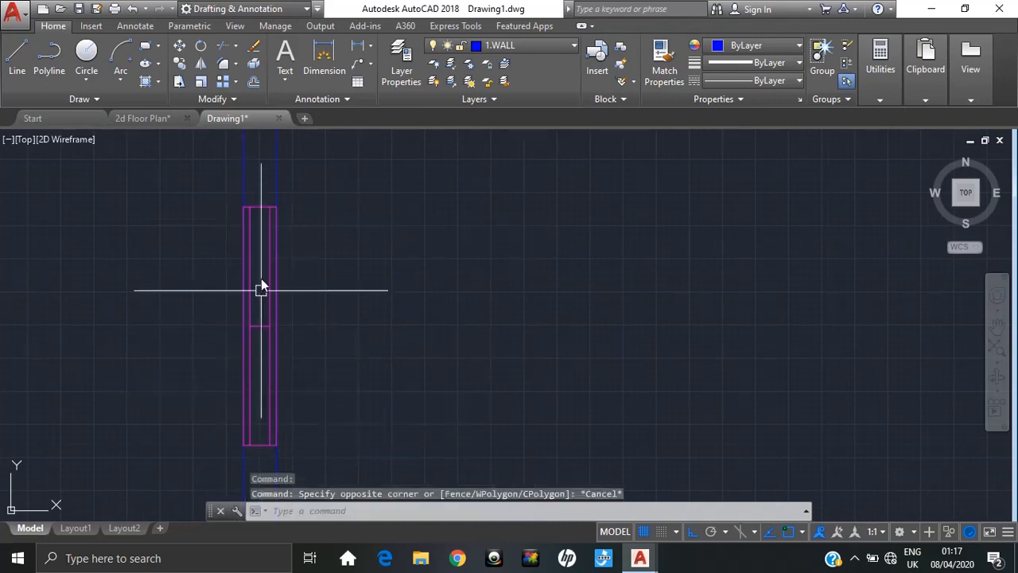
left_click(267, 211)
left_click(268, 232)
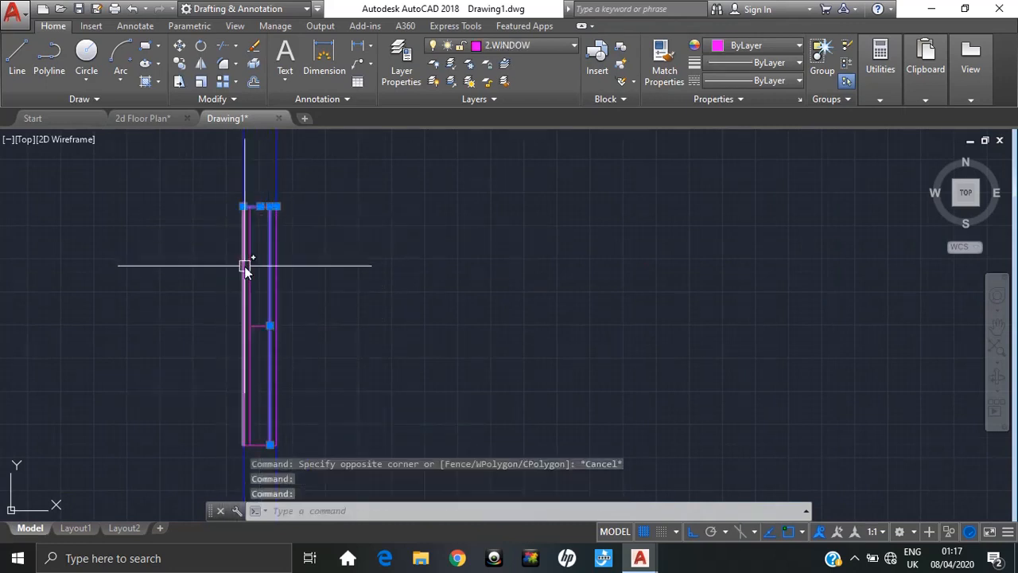
left_click(249, 267)
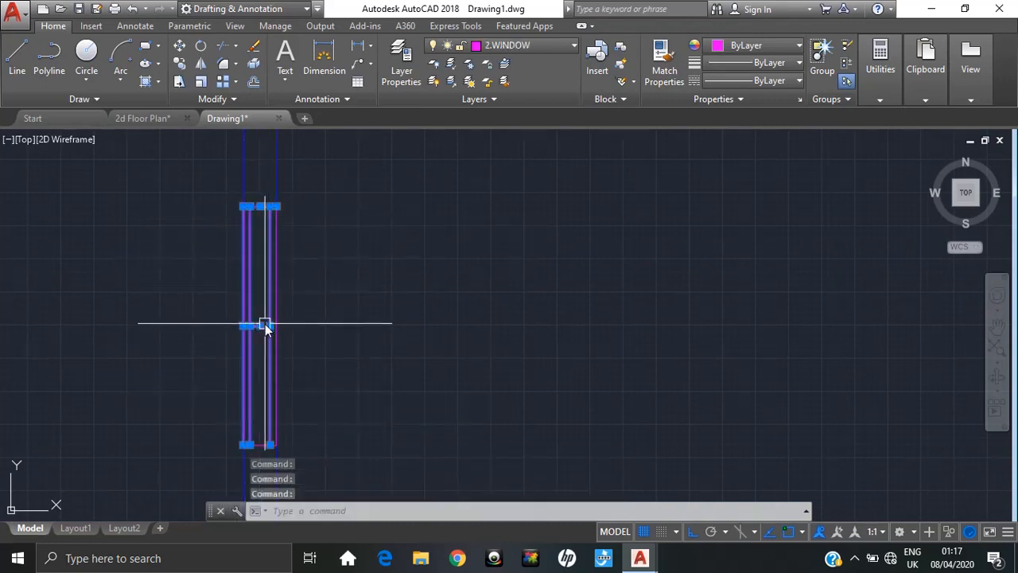
scroll(262, 358, "up", 3)
scroll(273, 427, "down", 3)
mouse_move(263, 418)
middle_mouse_down()
mouse_move(252, 301)
mouse_move(255, 375)
middle_mouse_up()
scroll(255, 375, "up", 3)
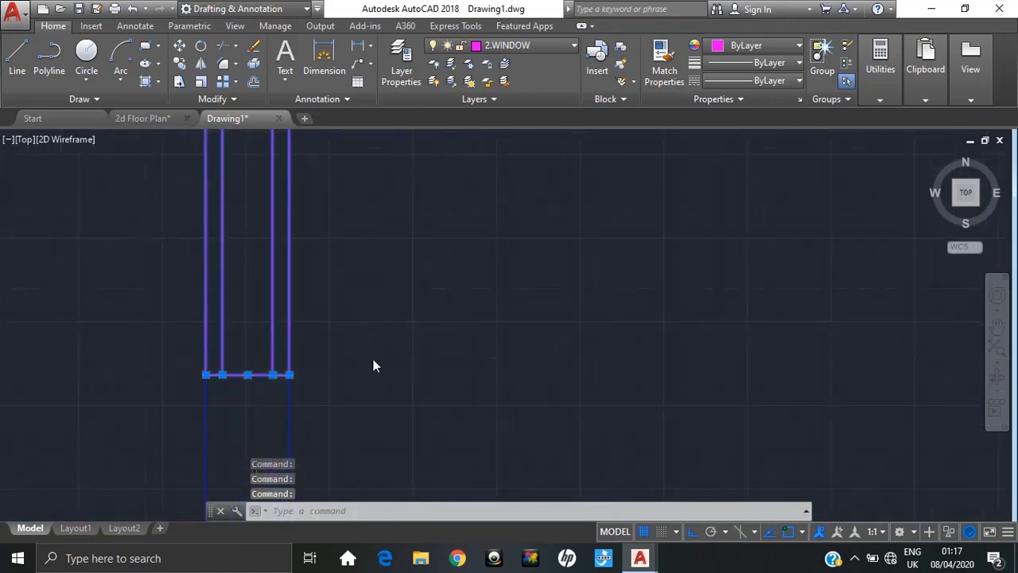
scroll(378, 360, "down", 3)
type("co")
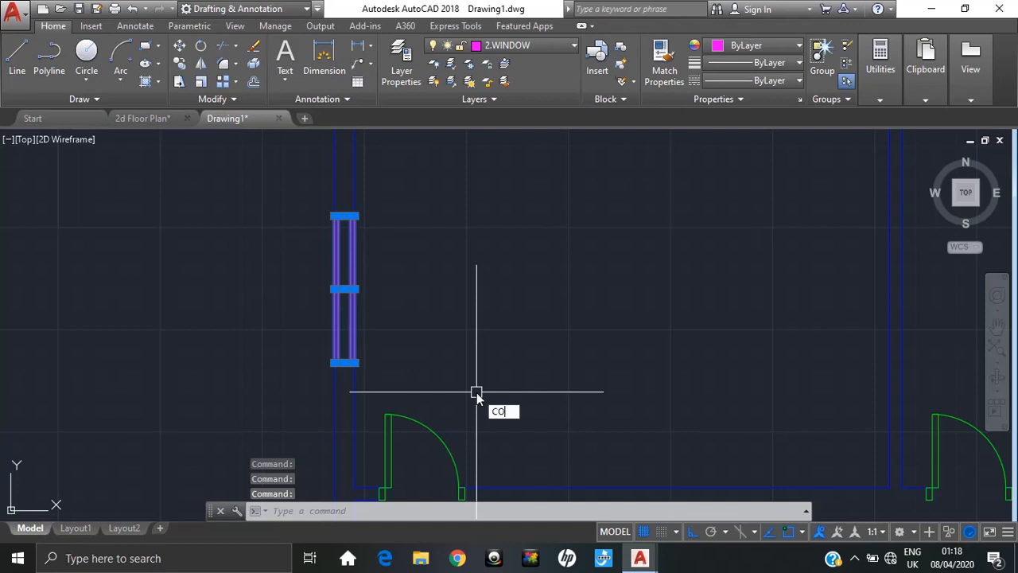
key("Return")
scroll(476, 349, "down", 2)
scroll(475, 348, "down", 3)
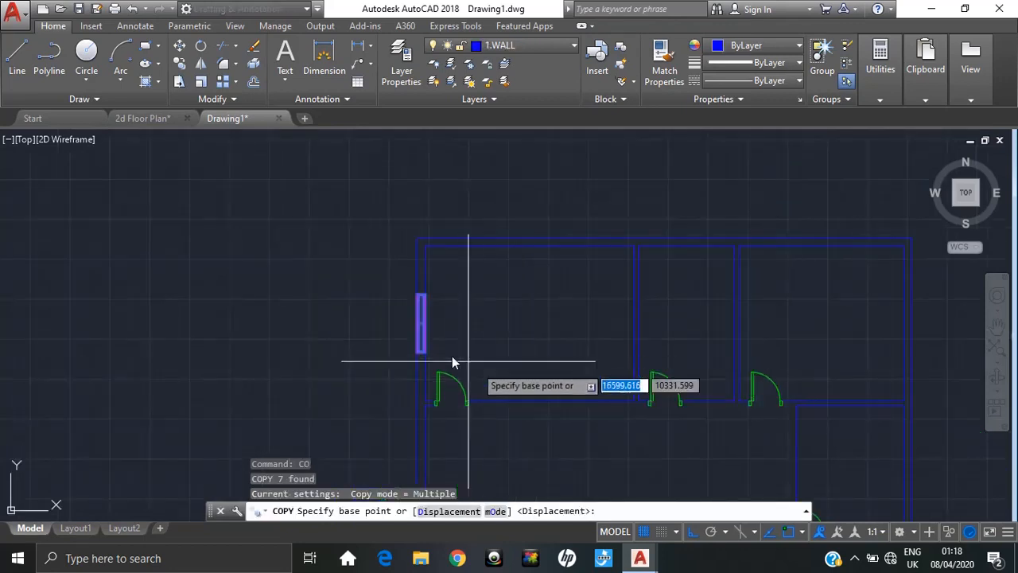
middle_click_drag(414, 341, 179, 270)
scroll(202, 253, "up", 3)
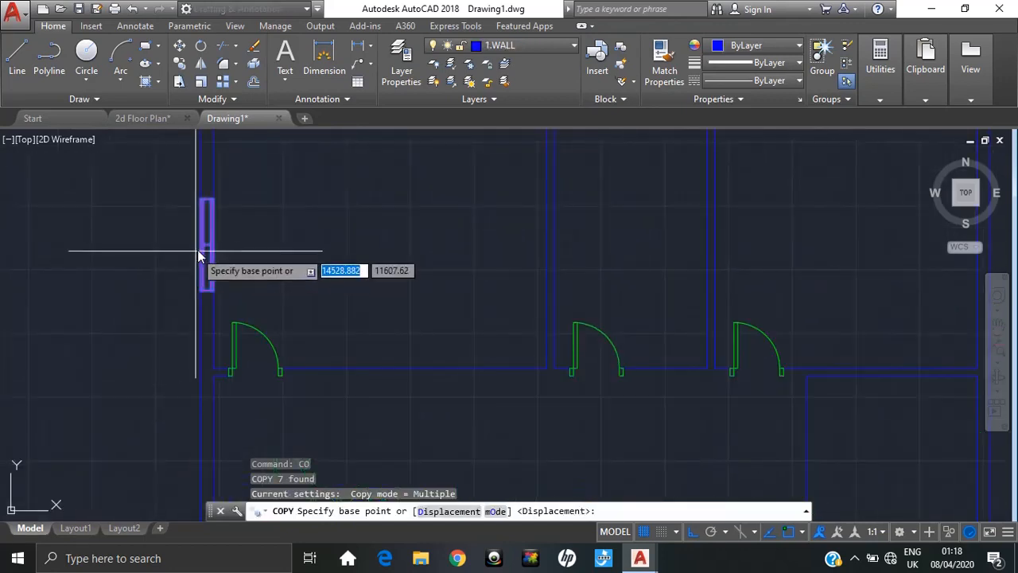
left_click(201, 253)
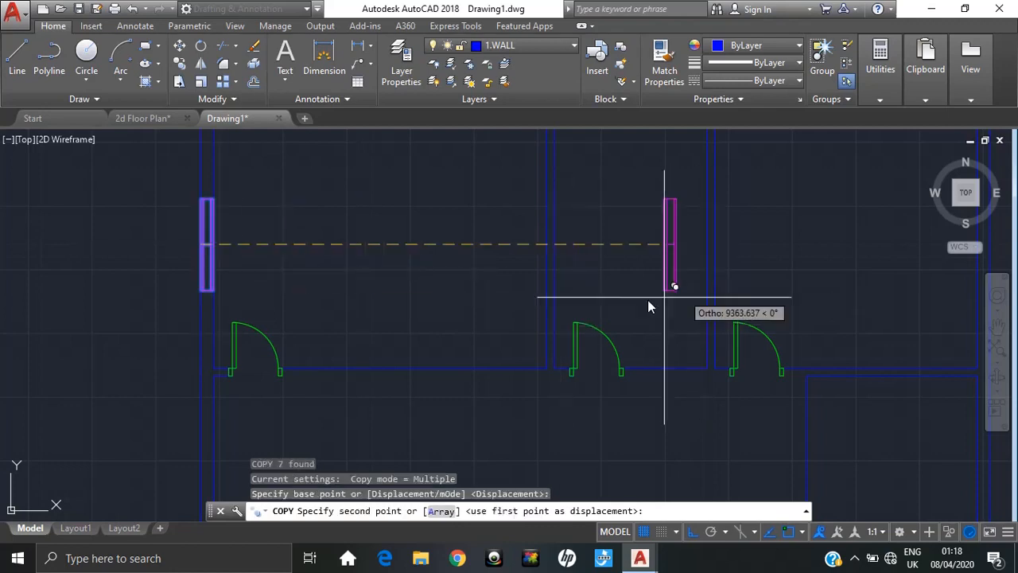
middle_click_drag(666, 295, 198, 292)
left_click(546, 256)
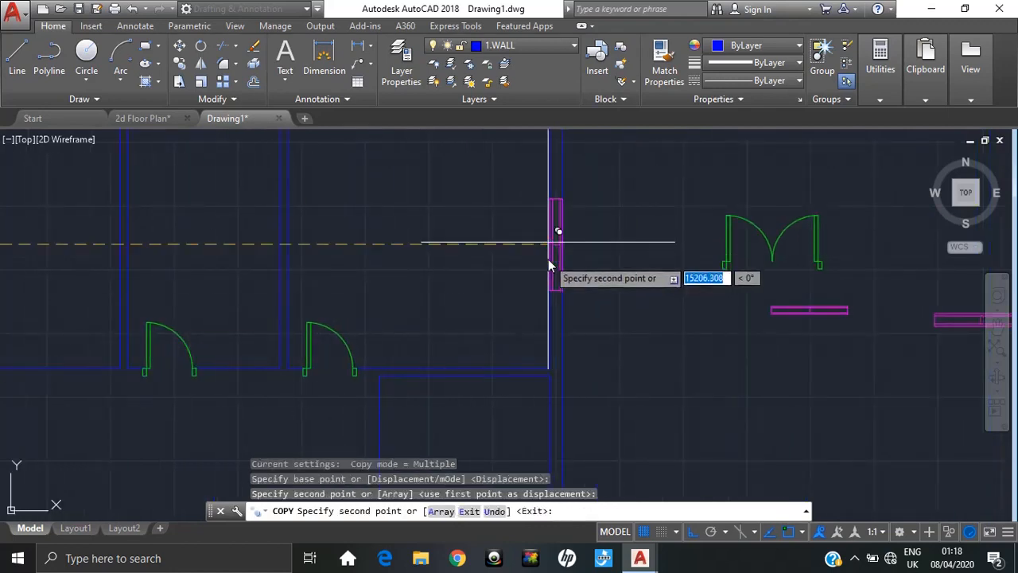
- Place another copy of the window in the southeast kitchen's east wall, at the midpoint of its inner face
middle_click_drag(641, 424, 599, 256)
scroll(600, 256, "down", 2)
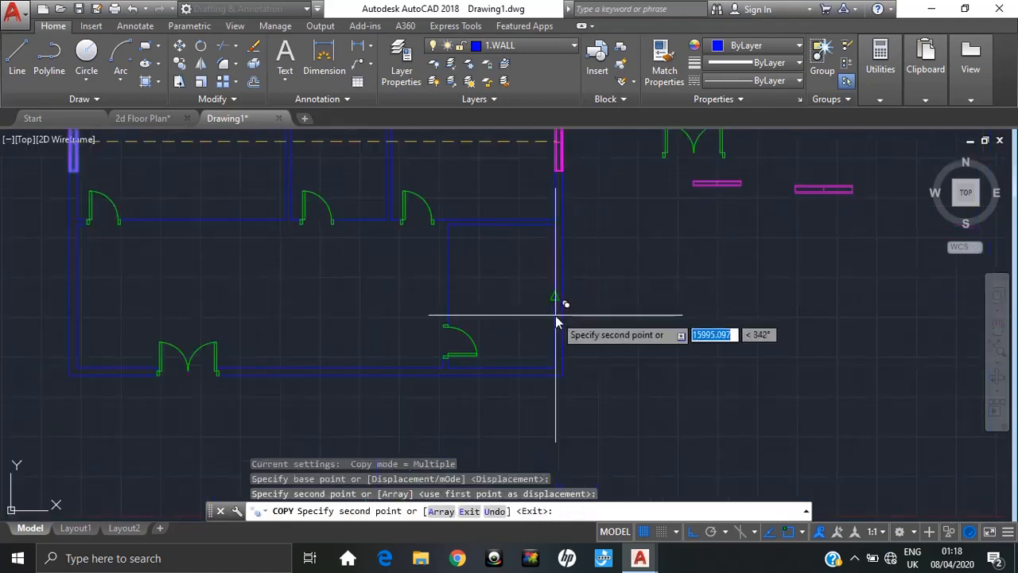
left_click(557, 322)
key("Escape")
key("Escape")
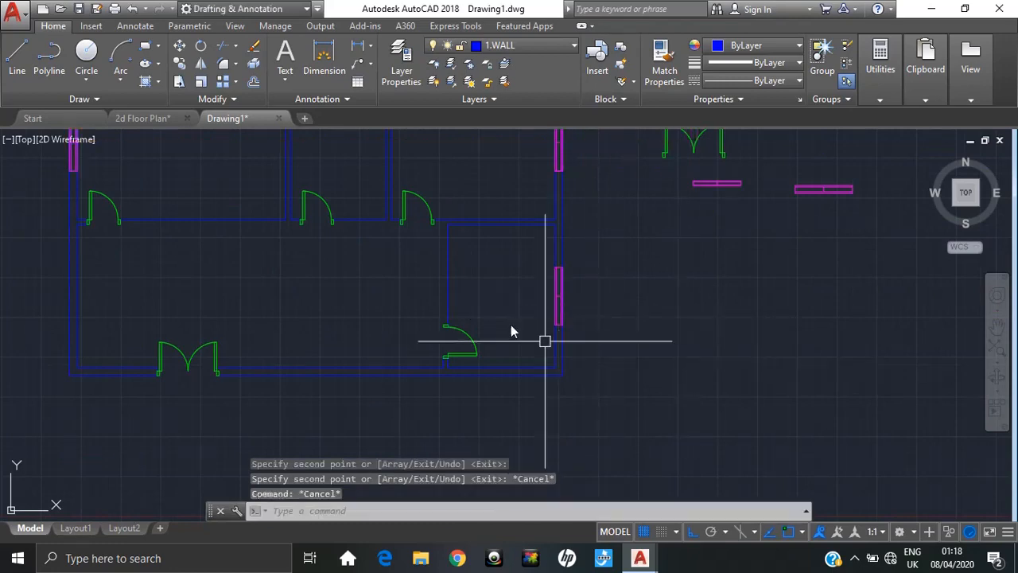
- Following the 2d Floor Plan reference, copy the larger horizontal window by its bottom midpoint into the south wall east of the double door, with Ortho off
left_click(159, 119)
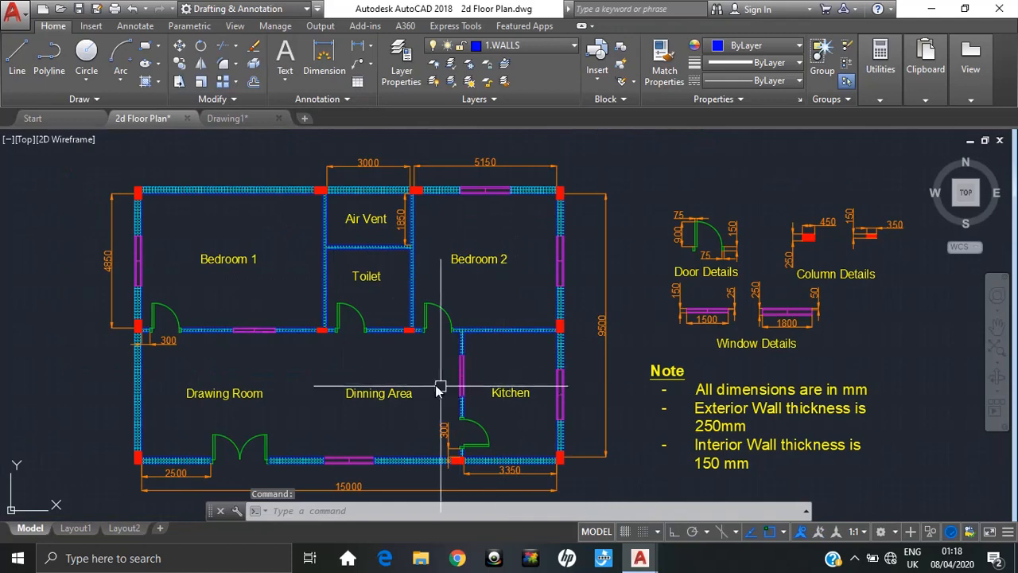
middle_click_drag(437, 387, 341, 407)
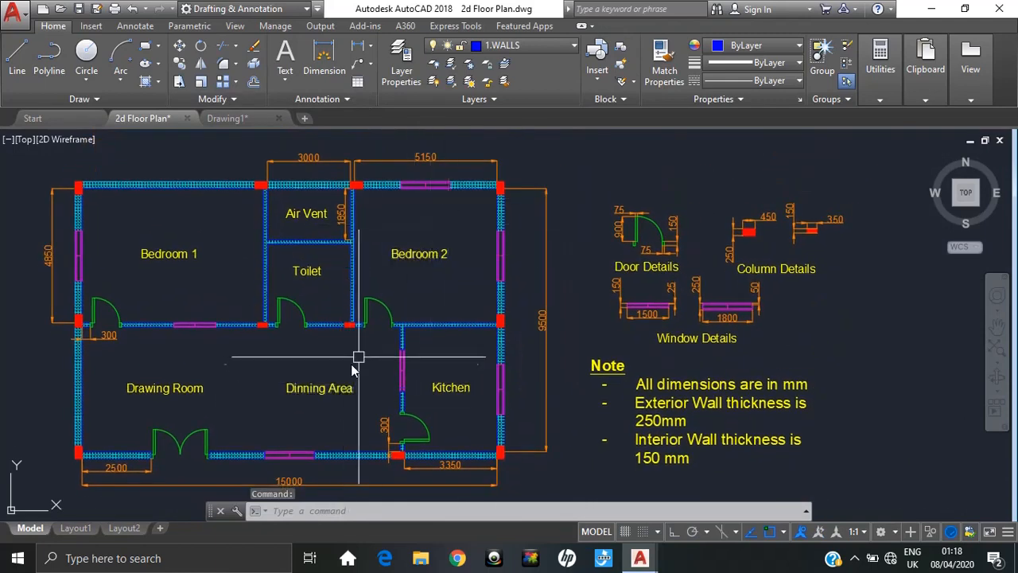
left_click(250, 120)
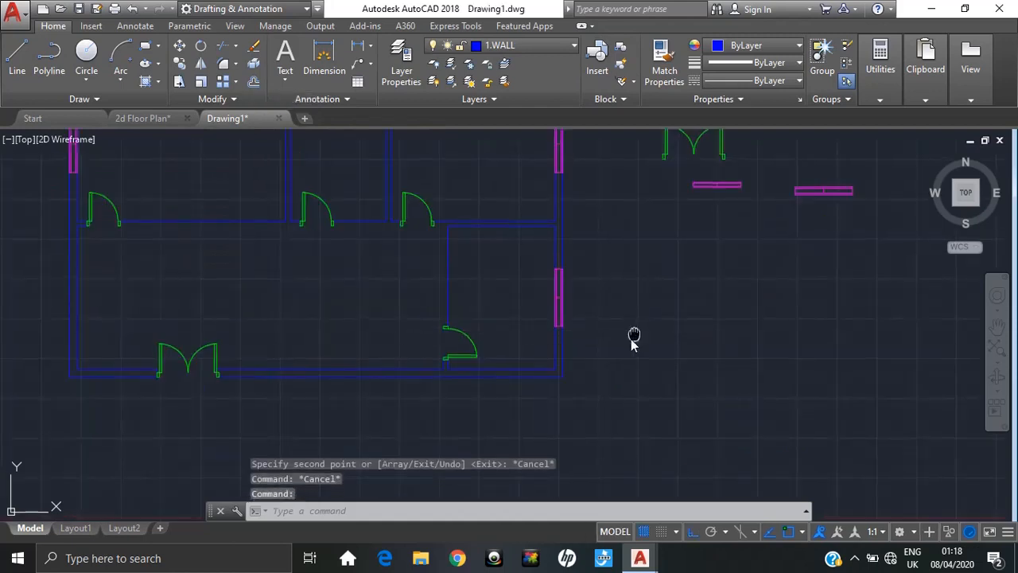
middle_click_drag(633, 341, 438, 402)
scroll(664, 287, "down", 2)
left_click(682, 250)
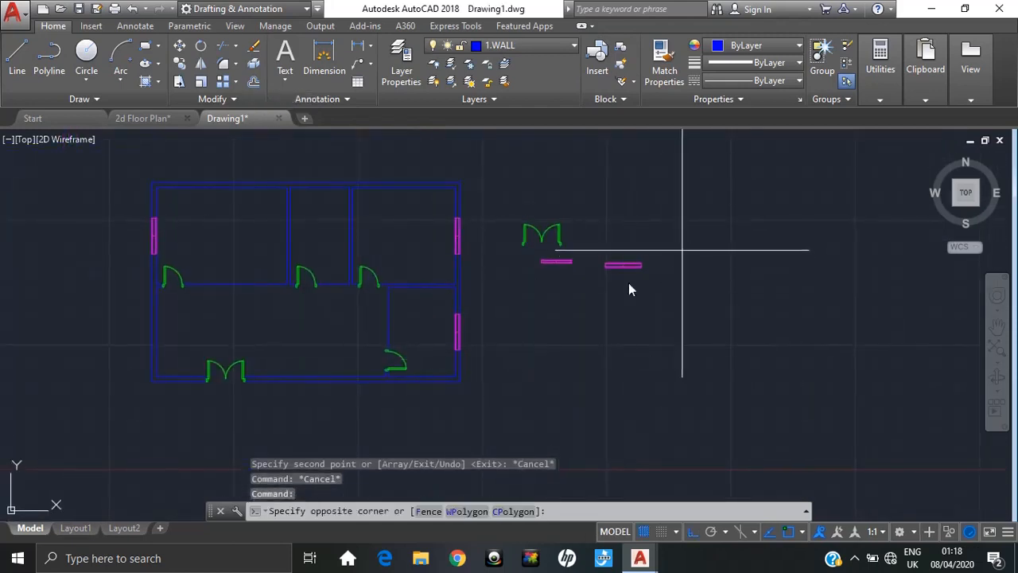
left_click(594, 316)
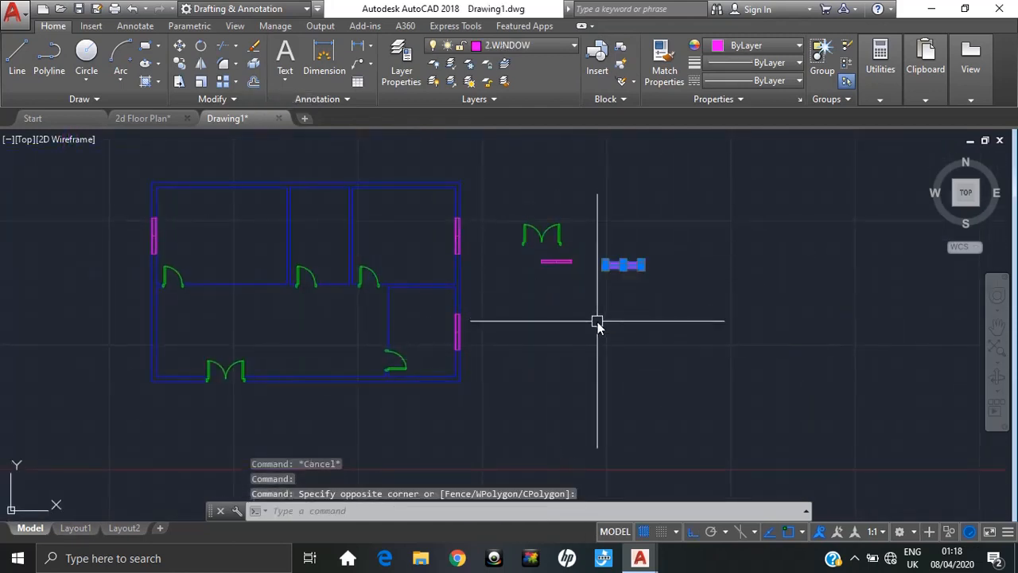
key("Return")
scroll(594, 291, "up", 4)
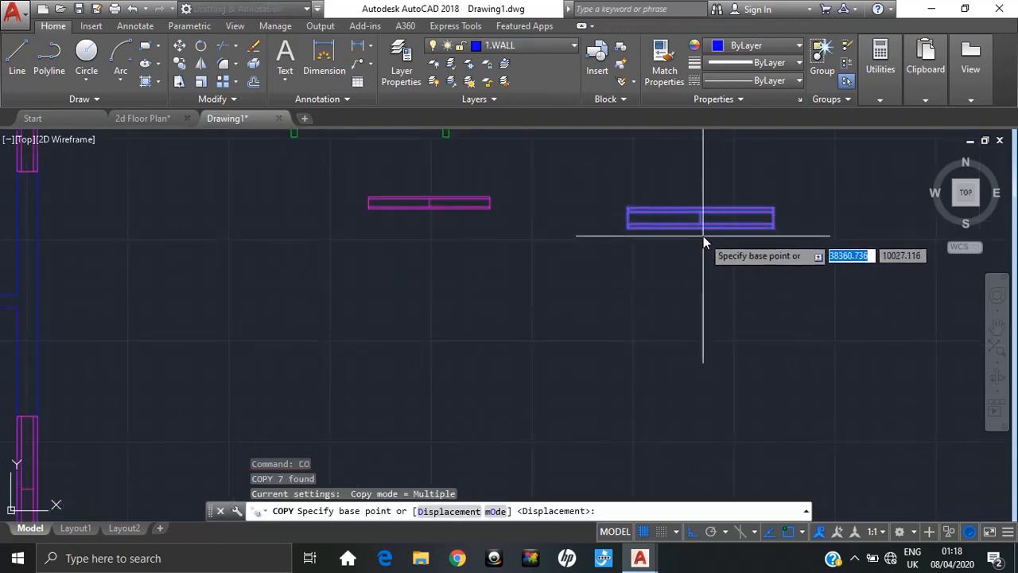
left_click(701, 234)
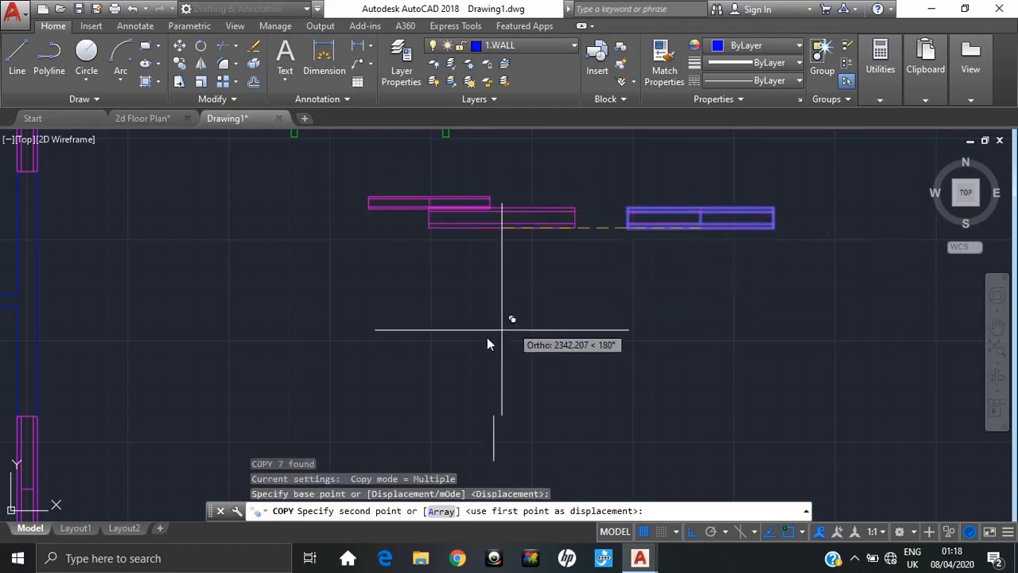
scroll(548, 311, "down", 5)
middle_click_drag(541, 303, 657, 251)
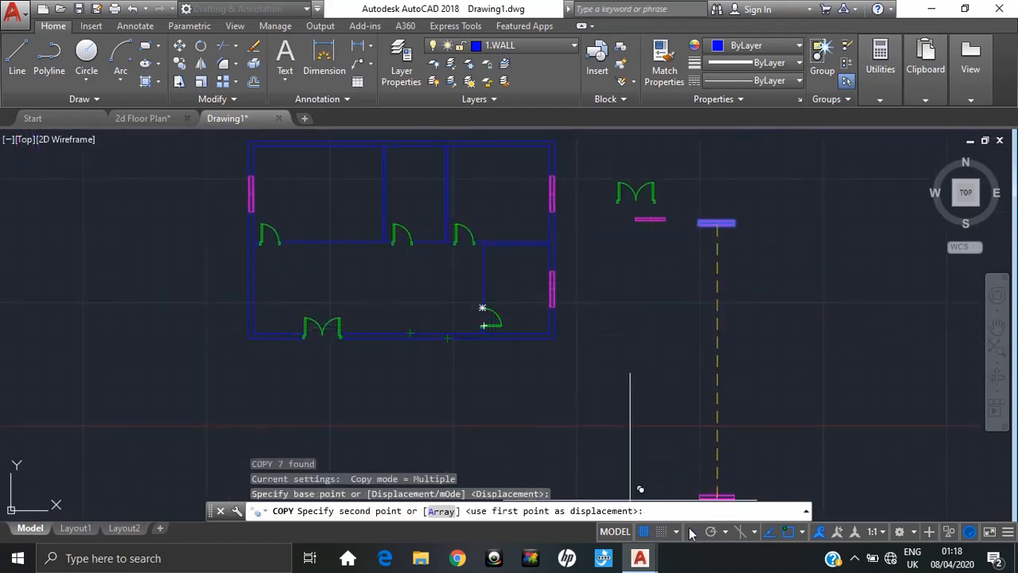
scroll(421, 326, "up", 5)
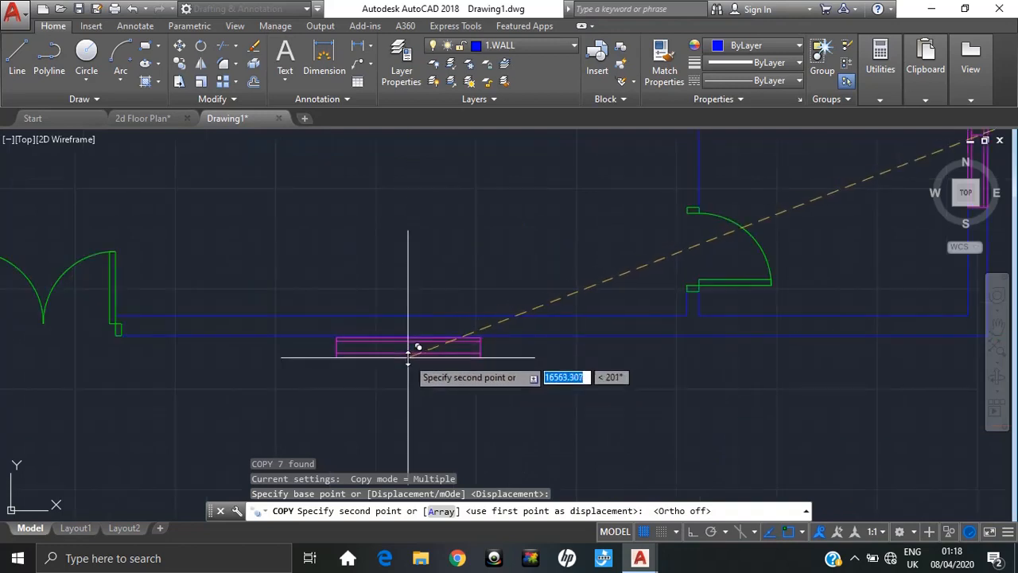
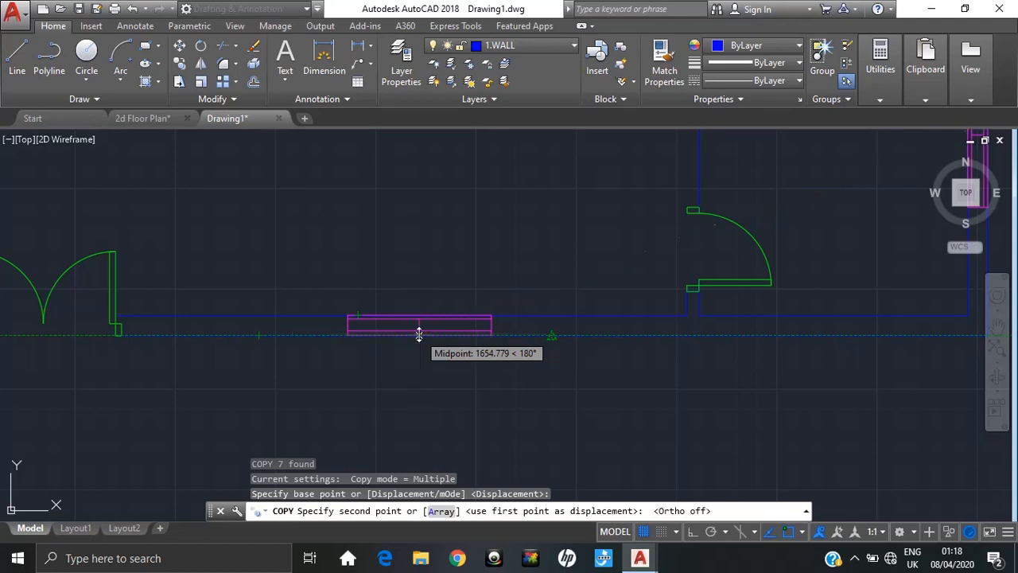
left_click(419, 334)
scroll(549, 263, "down", 5)
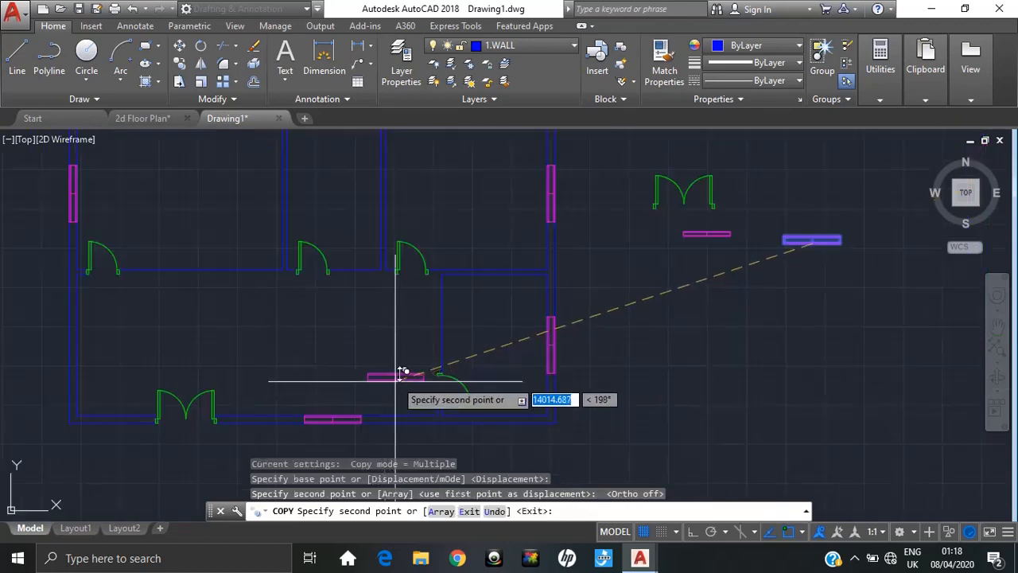
scroll(401, 372, "up", 5)
key("Escape")
key("Escape")
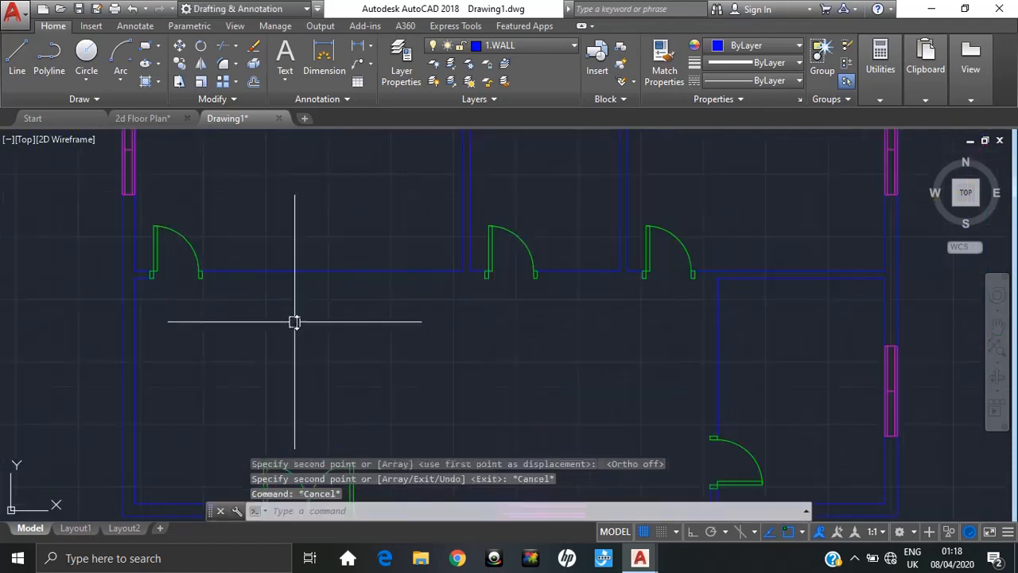
scroll(352, 268, "up", 3)
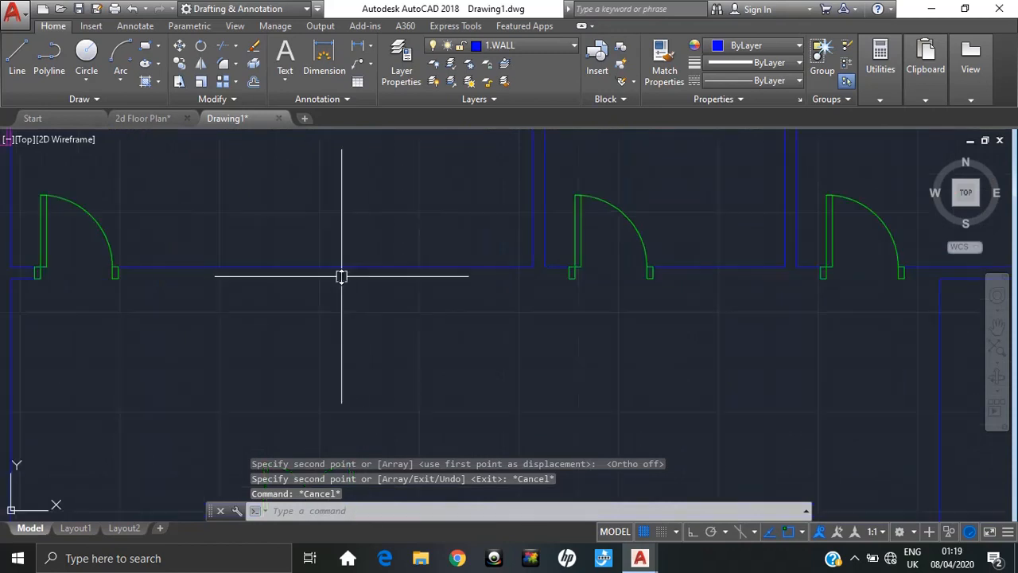
- Offset the northwest room's south wall line 150 to the south, between the west and middle doors
scroll(357, 284, "down", 3)
middle_click_drag(444, 326, 512, 317)
key("Escape")
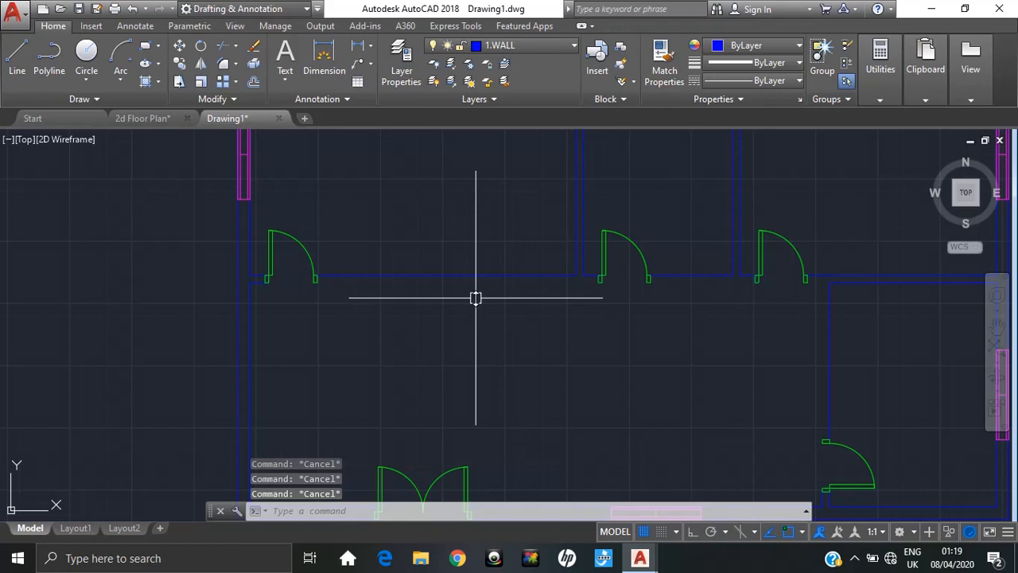
type("o")
key("Return")
type("150")
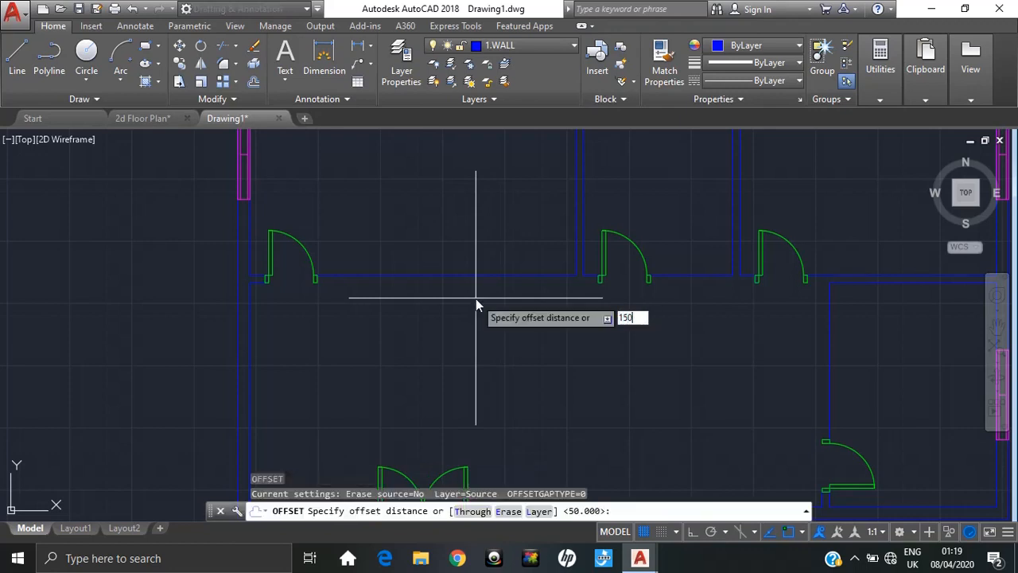
key("Return")
scroll(410, 295, "up", 2)
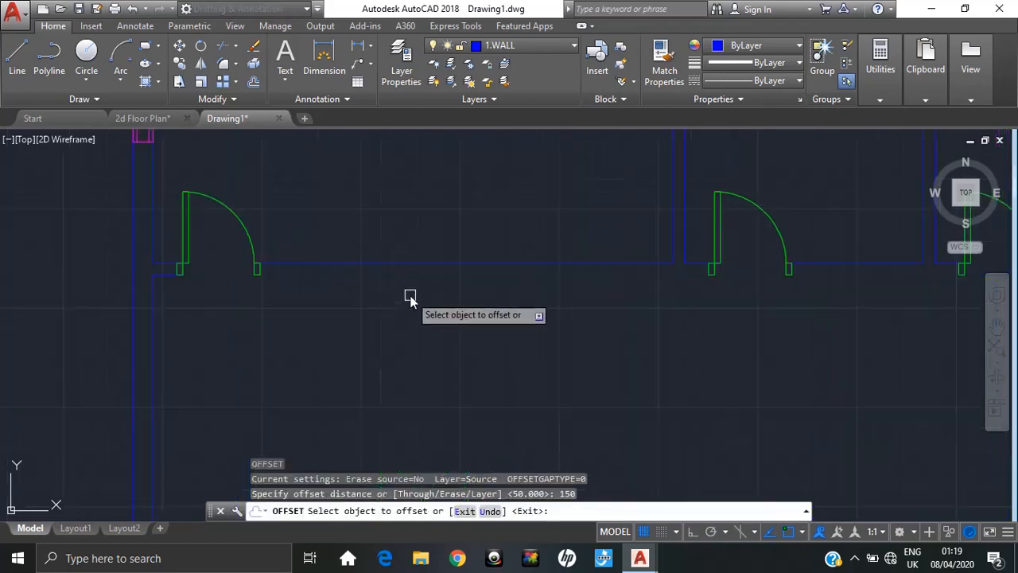
left_click(430, 262)
left_click(430, 283)
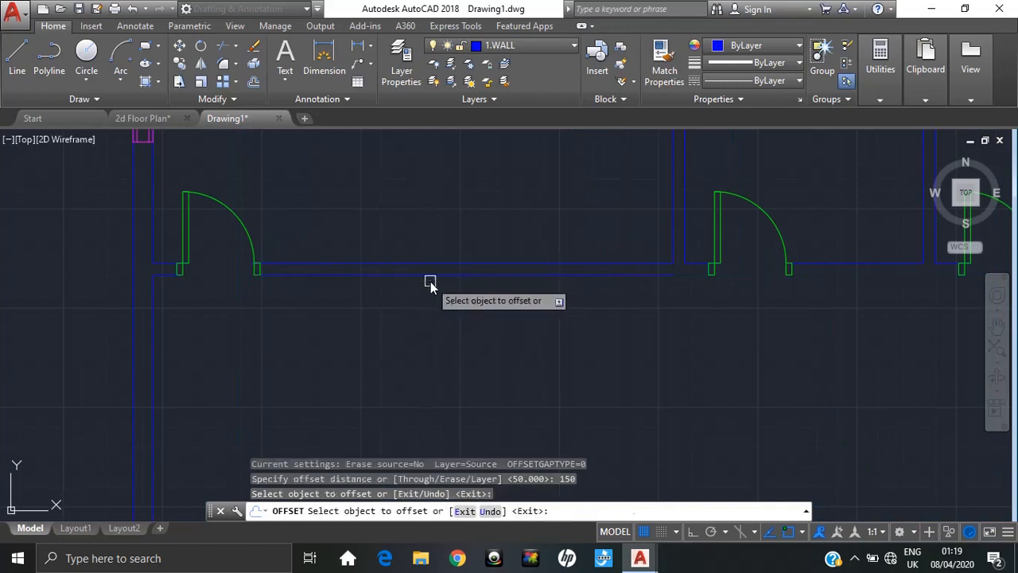
- Offset the wall line between the middle and east doors, and the short segment west of the east door, 150 to the south
middle_click_drag(671, 307, 414, 302)
scroll(454, 271, "up", 2)
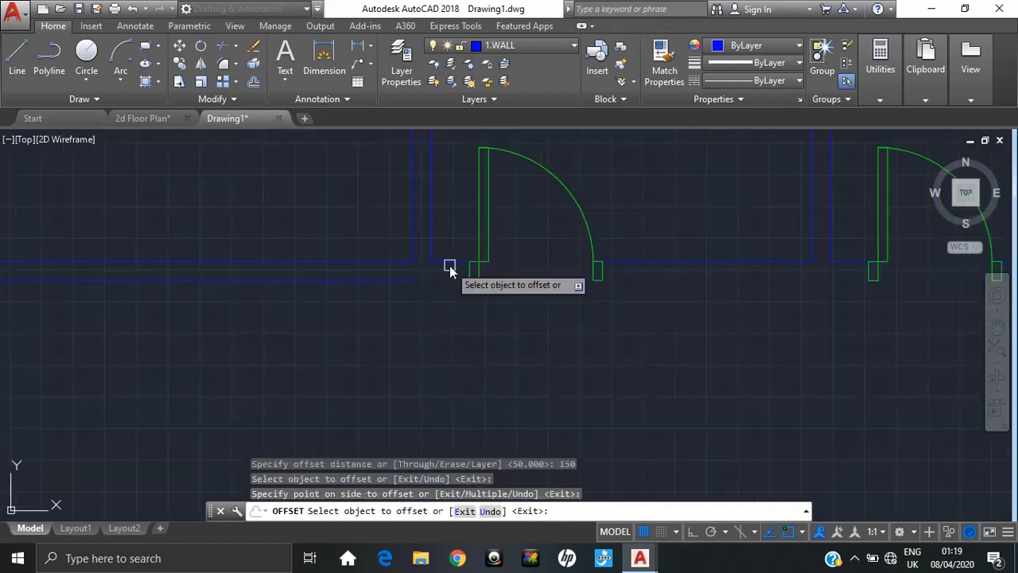
left_click(696, 264)
left_click(697, 291)
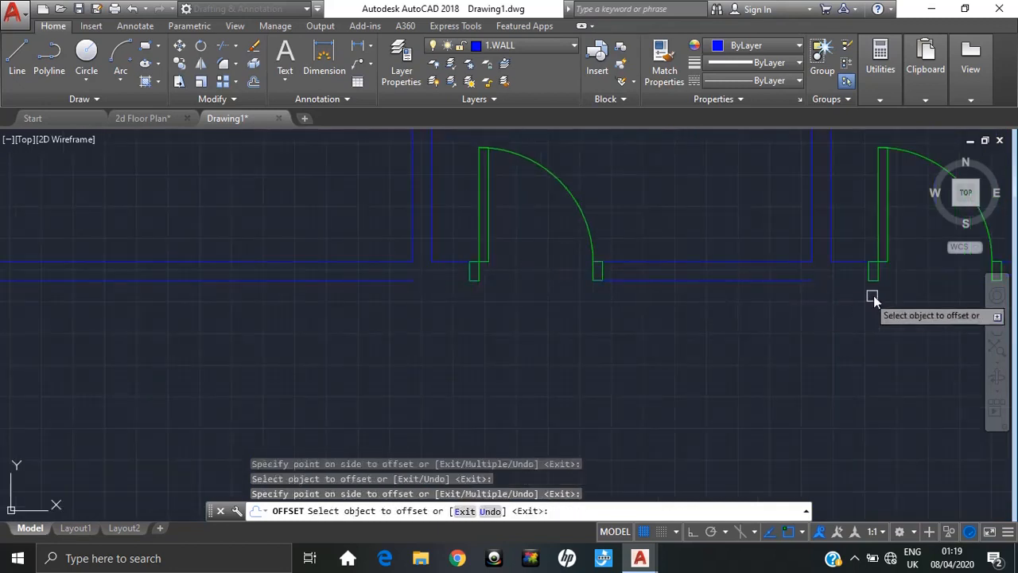
left_click(852, 262)
left_click(835, 301)
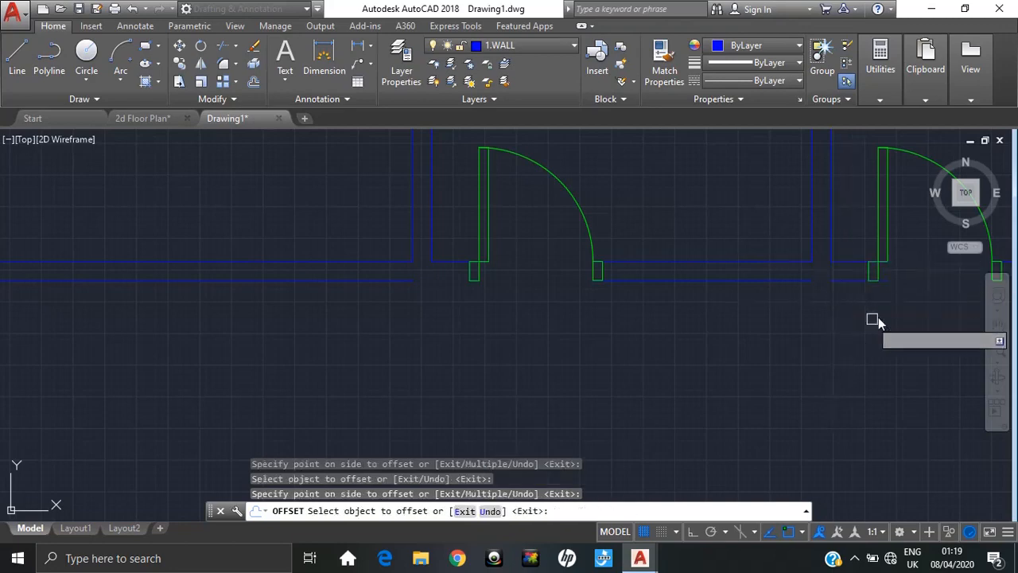
middle_click_drag(872, 318, 635, 322)
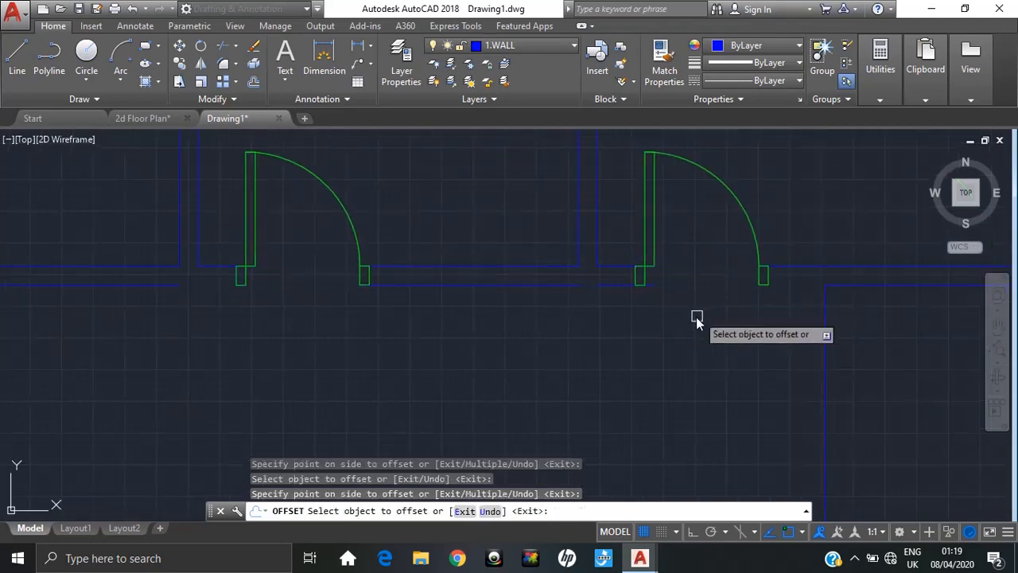
middle_click_drag(696, 317, 600, 334)
key("Escape")
key("Escape")
key("Escape")
middle_click_drag(511, 348, 694, 355)
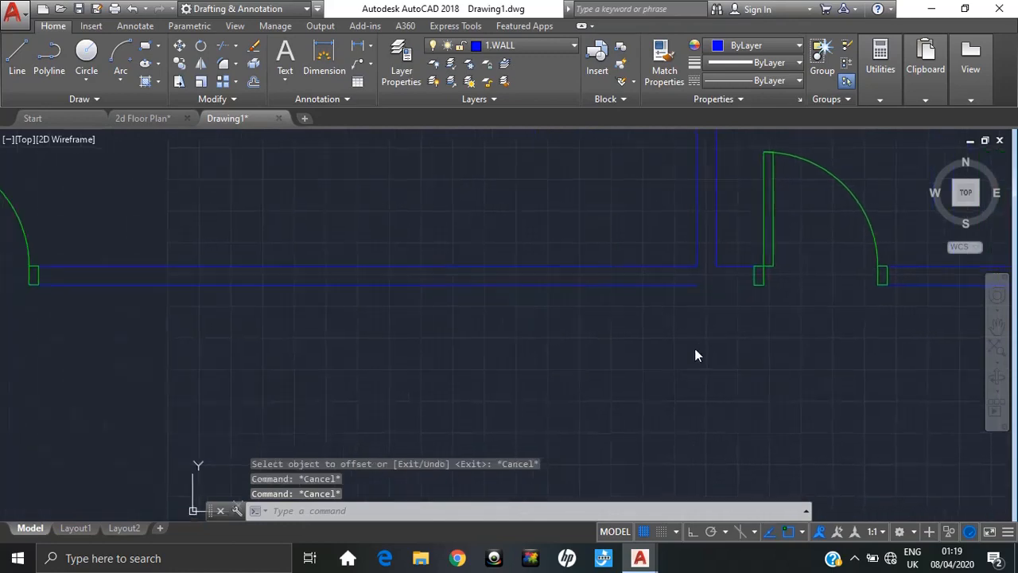
- Extend the northwest room's lower south wall line east to the middle door's west jamb
scroll(695, 350, "down", 2)
middle_click_drag(385, 342, 350, 334)
middle_click_drag(545, 335, 440, 336)
scroll(525, 340, "up", 4)
middle_click_drag(527, 341, 474, 361)
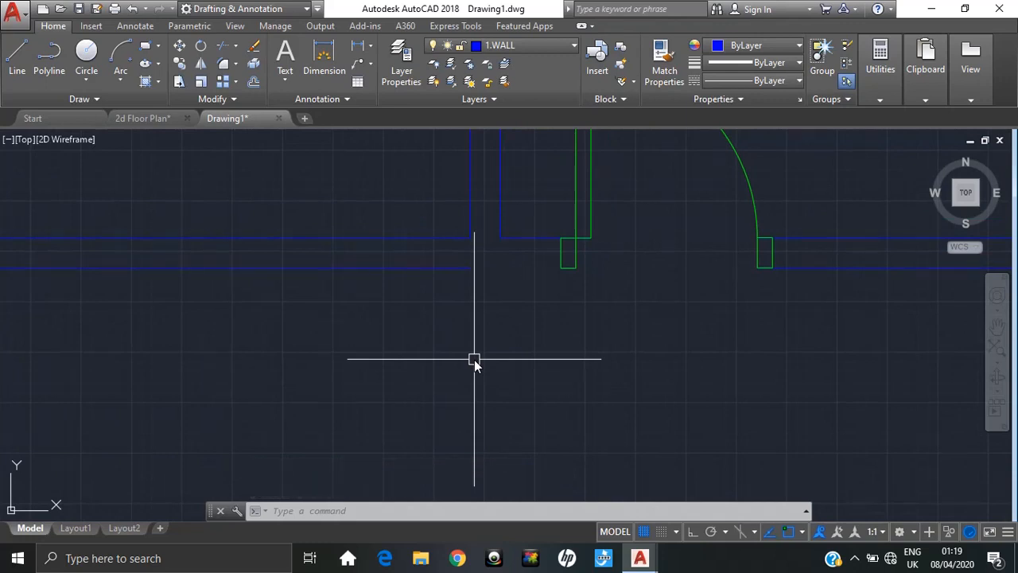
type("E")
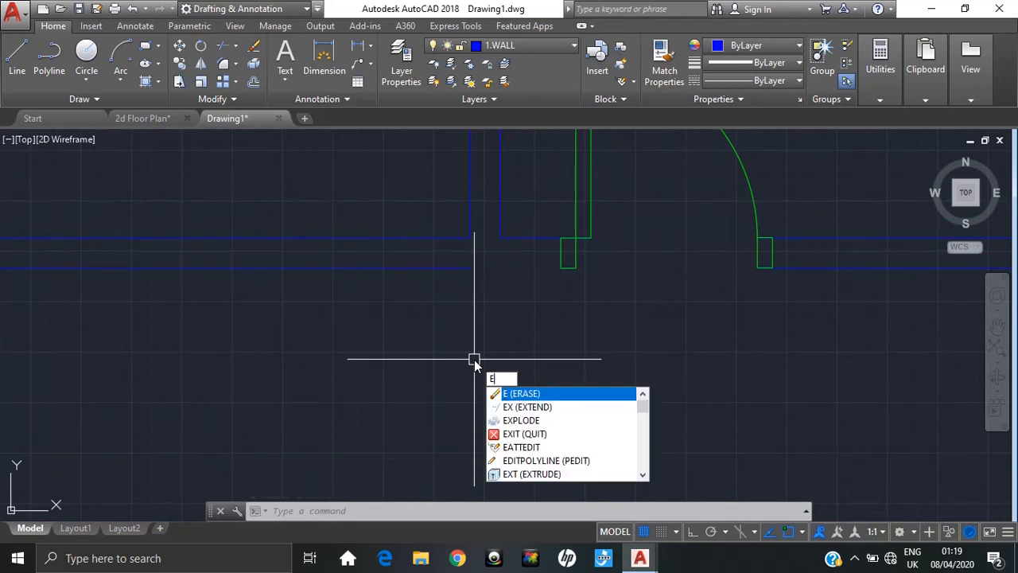
key("Escape")
key("Escape")
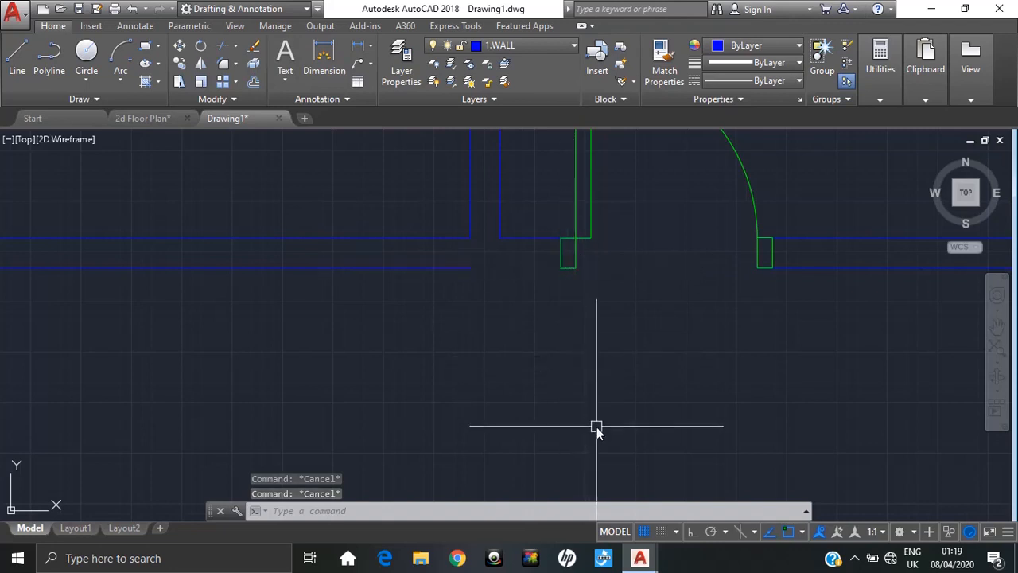
key("Return")
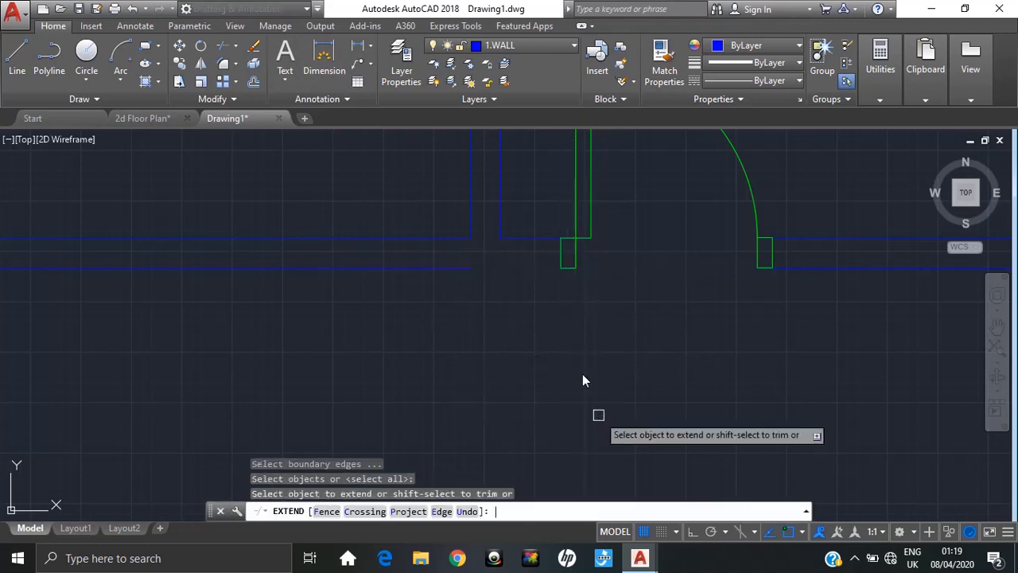
scroll(587, 323, "down", 2)
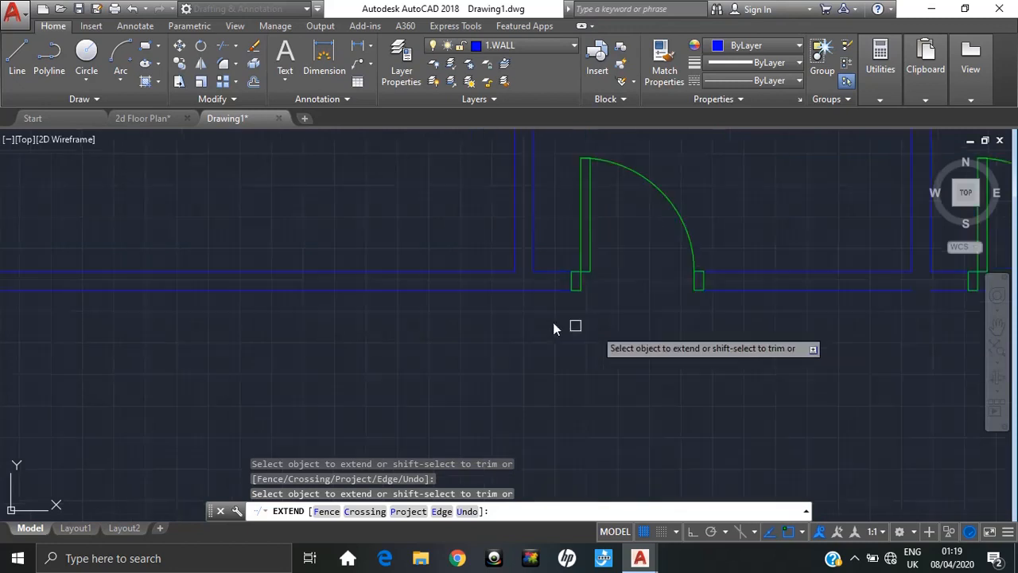
- Erase the short offset wall line that runs past the east door's west jamb
middle_click_drag(674, 355, 288, 353)
scroll(350, 311, "up", 2)
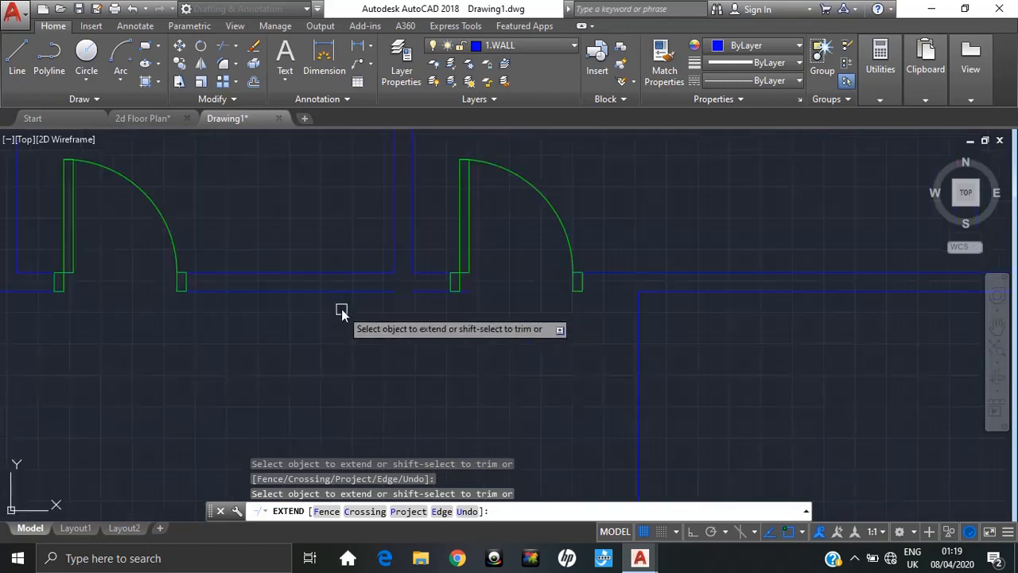
middle_click_drag(491, 340, 347, 340)
scroll(348, 340, "up", 3)
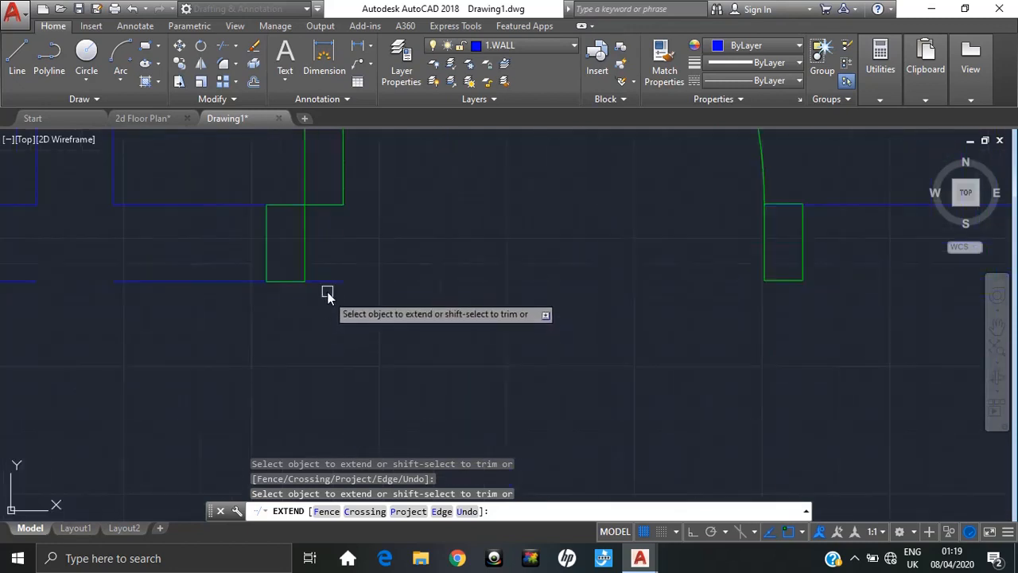
scroll(326, 298, "down", 1)
key("Escape")
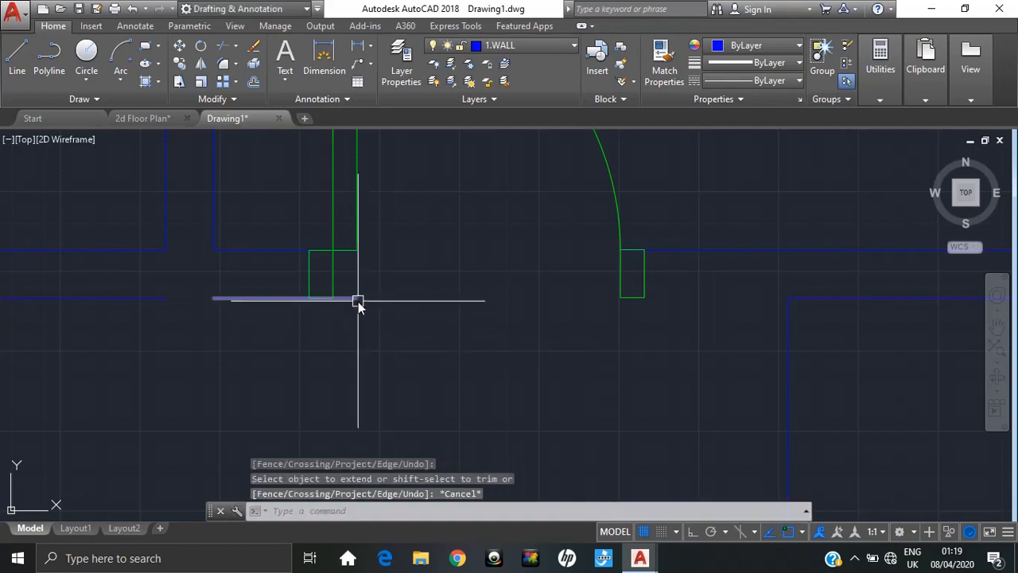
left_click(358, 301)
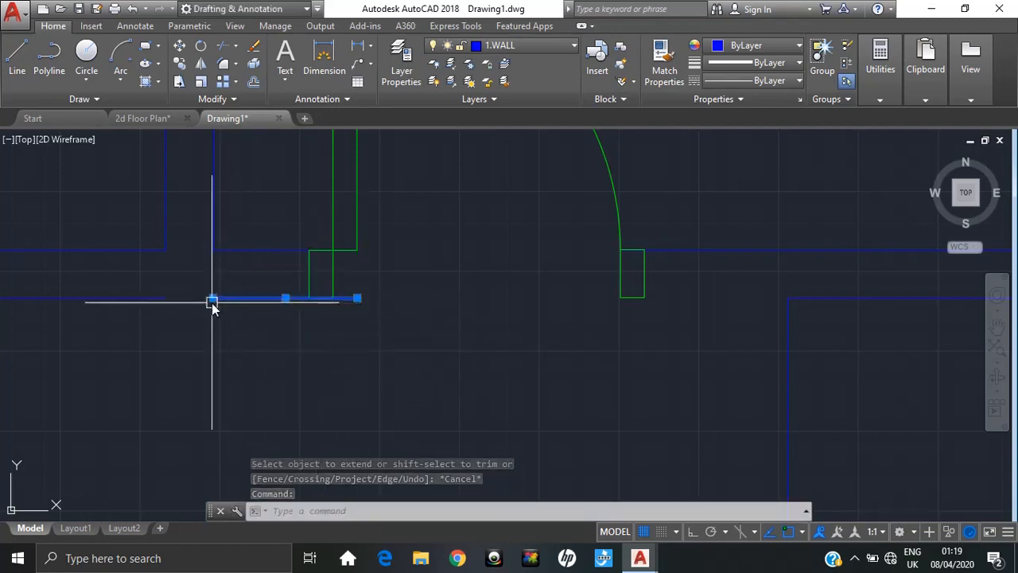
mouse_move(213, 299)
key("Escape")
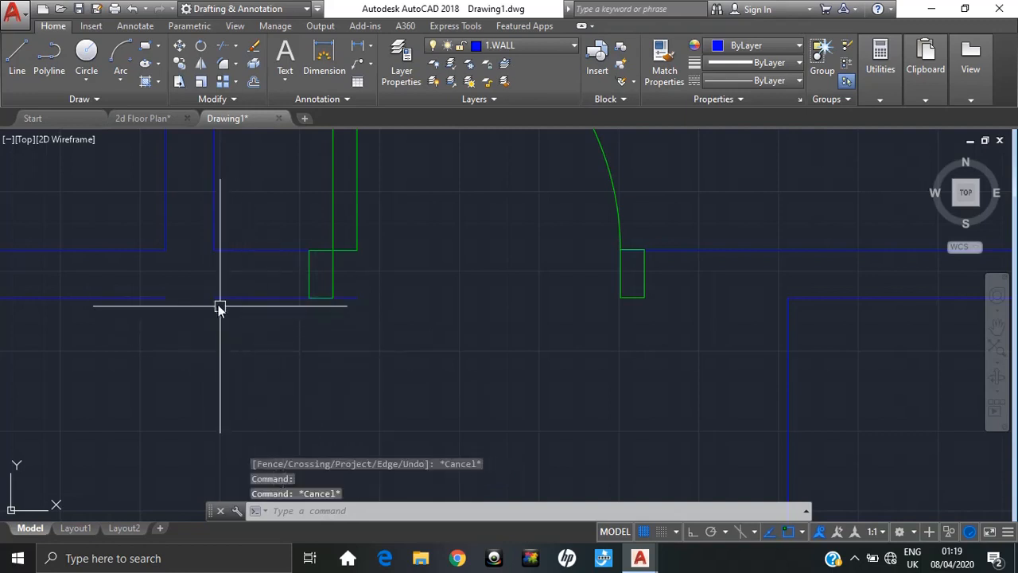
left_click(230, 300)
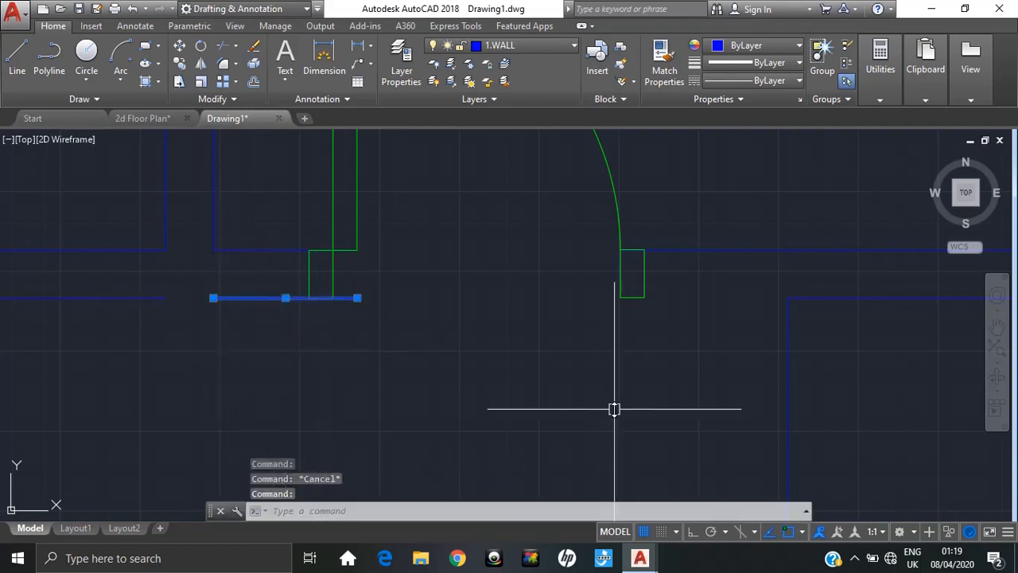
scroll(424, 393, "down", 2)
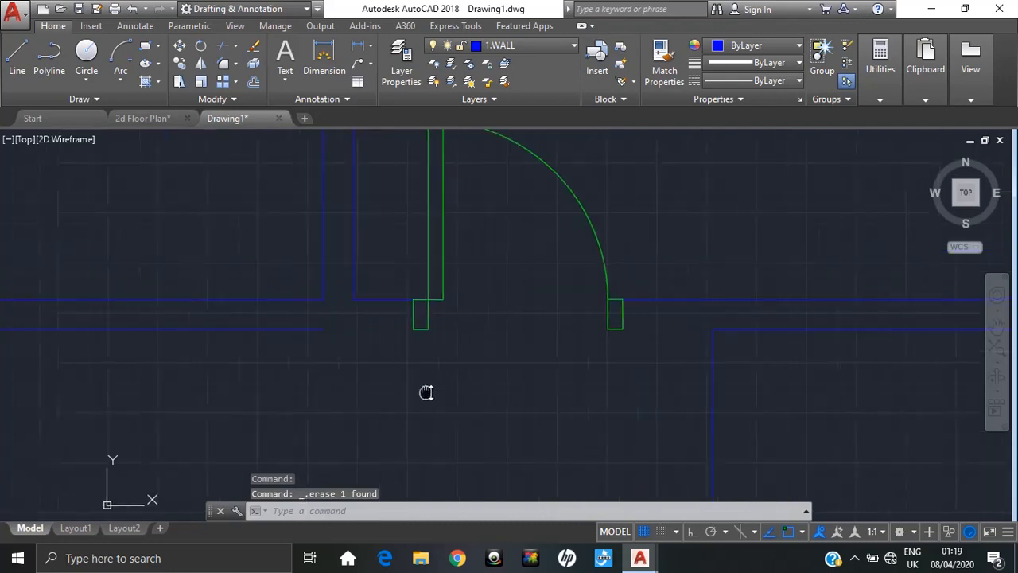
- Extend the lower wall line between the middle and east doors to the east door's west jamb
key("Return")
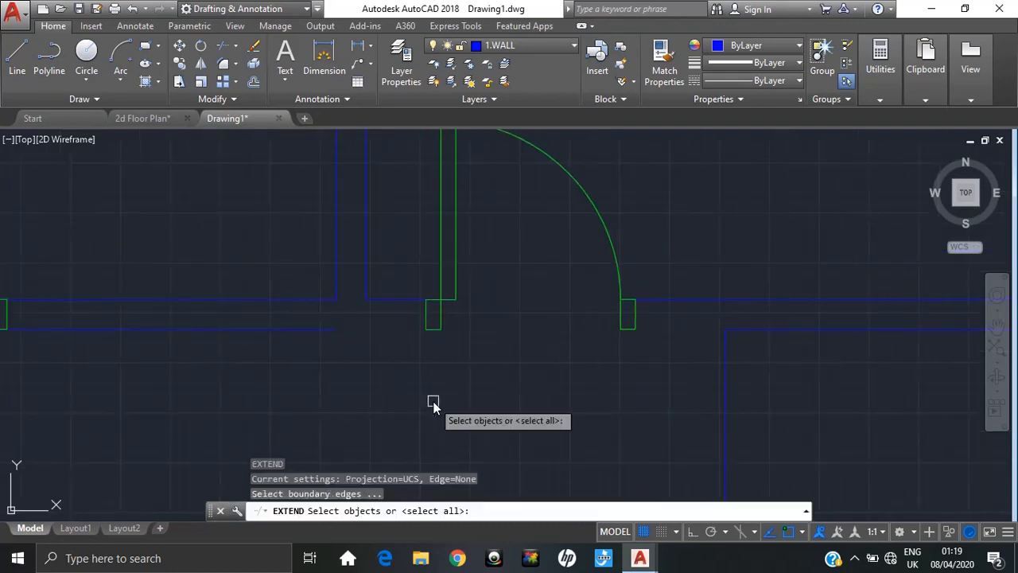
key("Return")
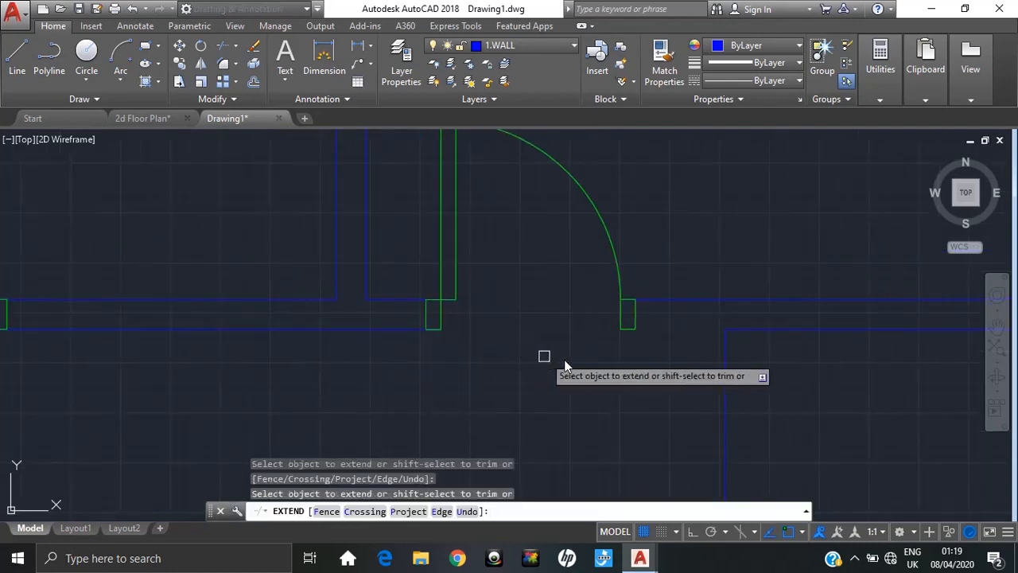
middle_click_drag(618, 379, 466, 381)
key("Escape")
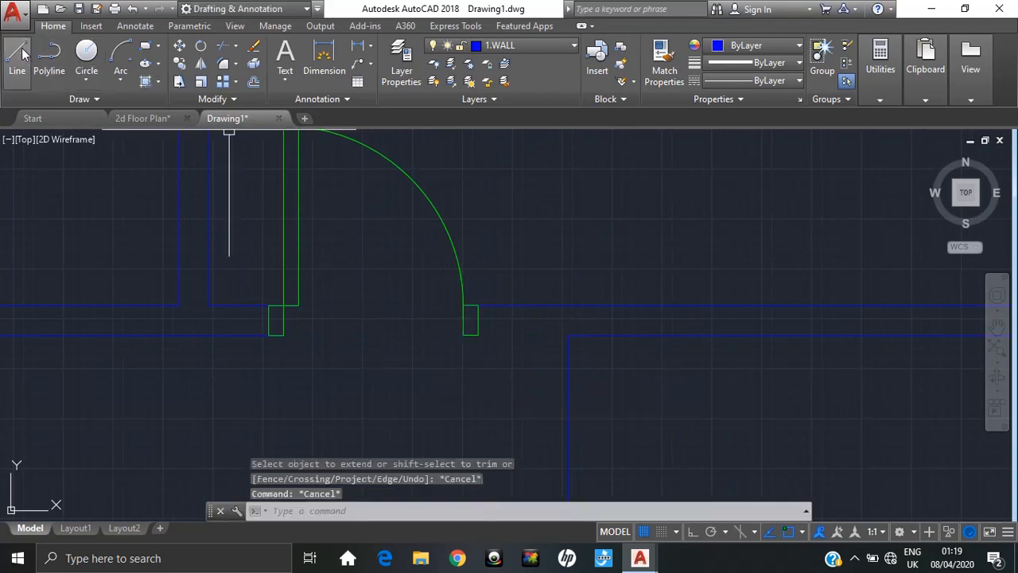
- Draw a line from the lower corner of the east door's east jamb to the kitchen's northwest inner corner
left_click(17, 56)
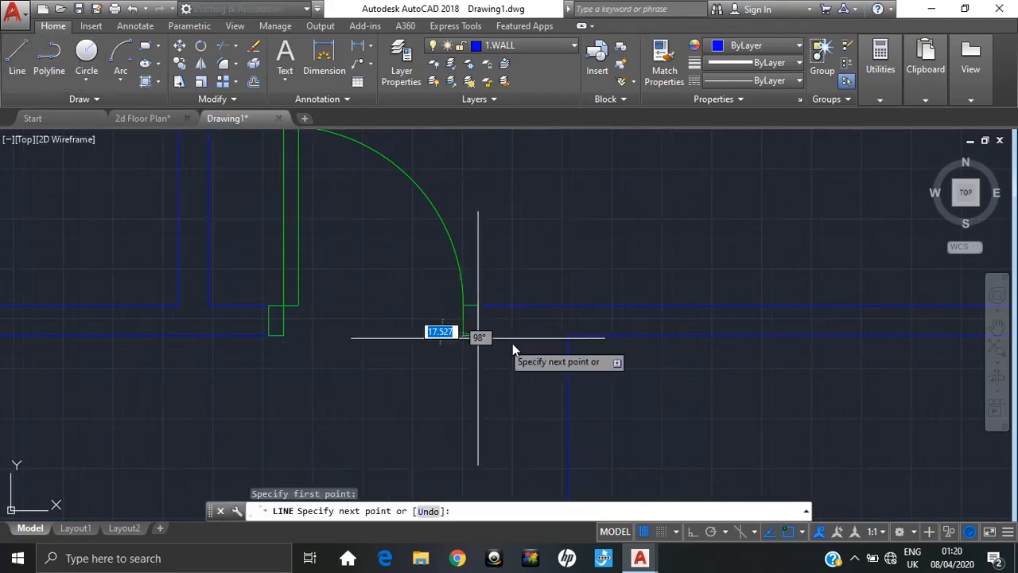
scroll(571, 342, "up", 5)
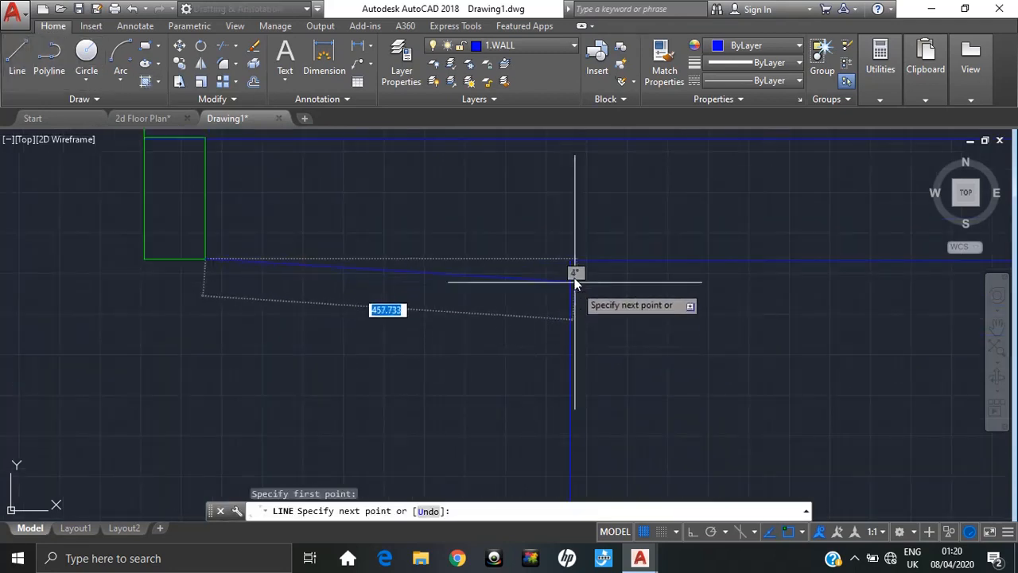
left_click(569, 257)
scroll(493, 336, "down", 4)
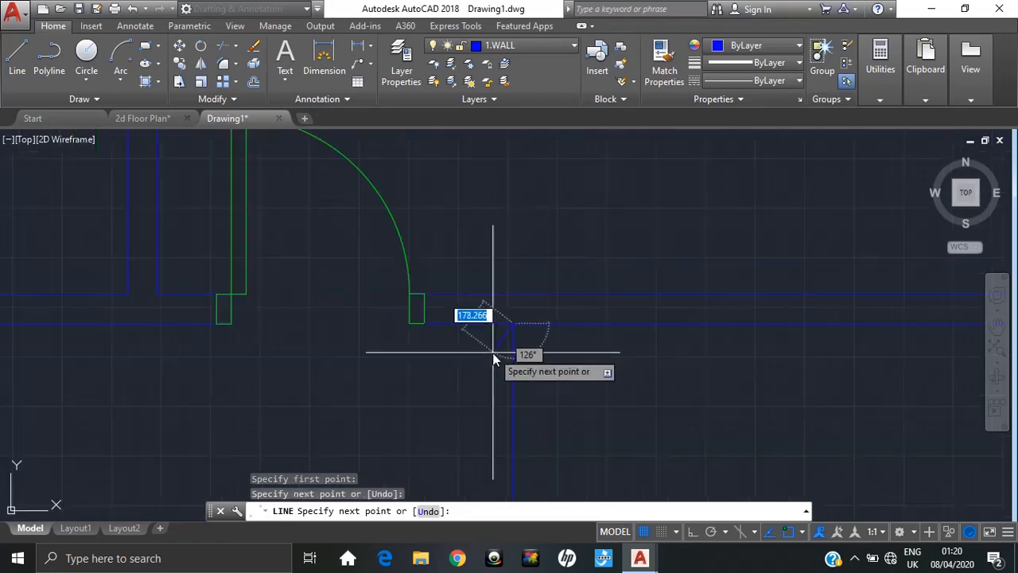
key("Escape")
scroll(541, 385, "down", 5)
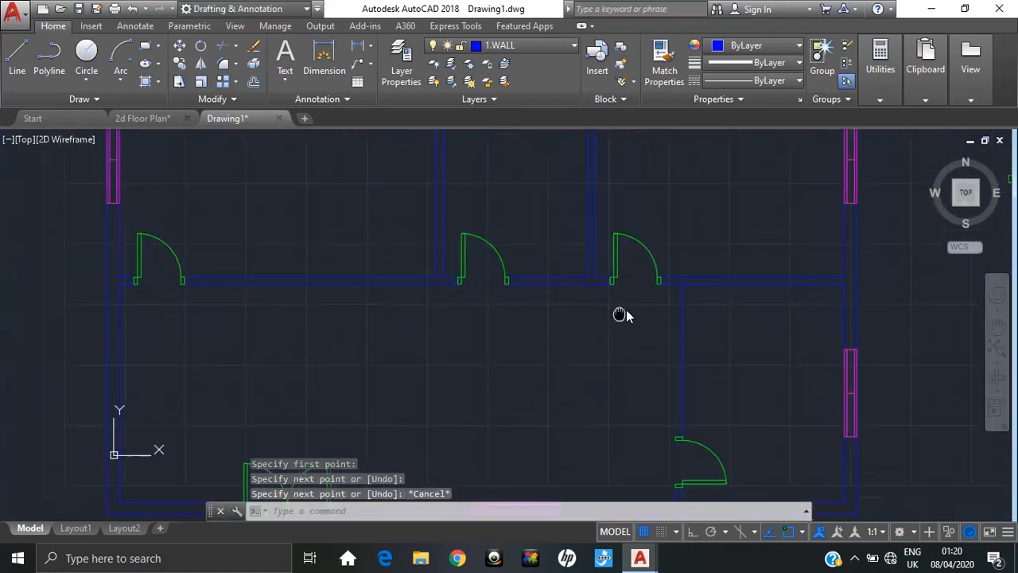
middle_click_drag(519, 388, 506, 392)
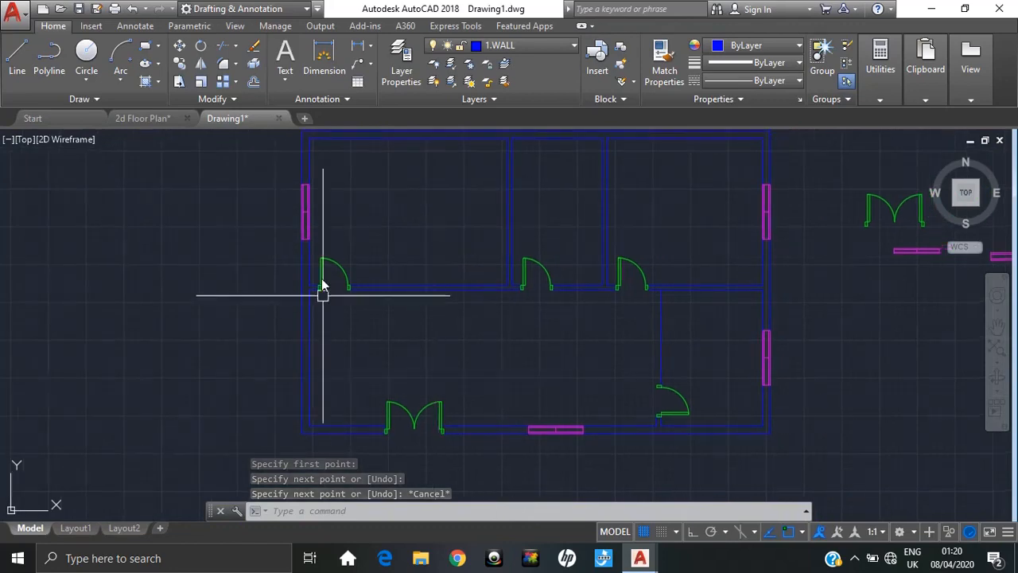
- Copy the smaller horizontal window by its bottom midpoint onto the lower line of the northwest room's south wall, between the west and middle doors
middle_click_drag(430, 297, 175, 324)
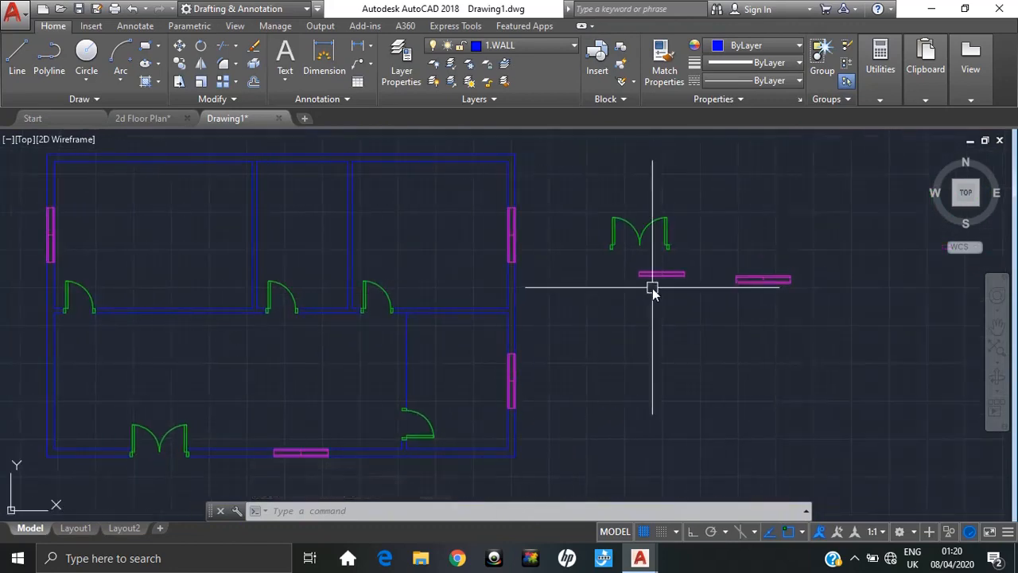
scroll(742, 241, "up", 2)
left_click(742, 244)
left_click(579, 315)
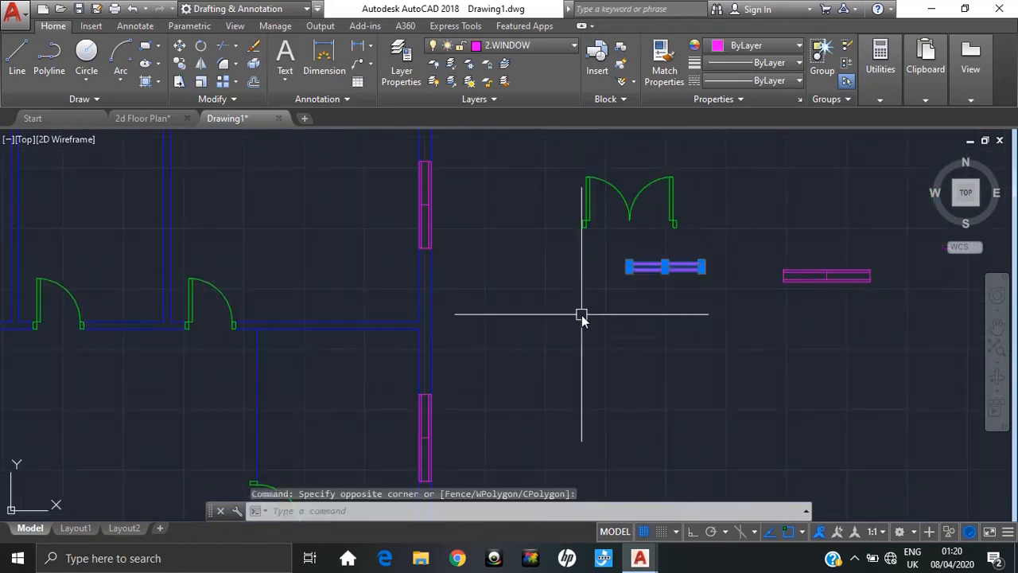
type("co")
key("Return")
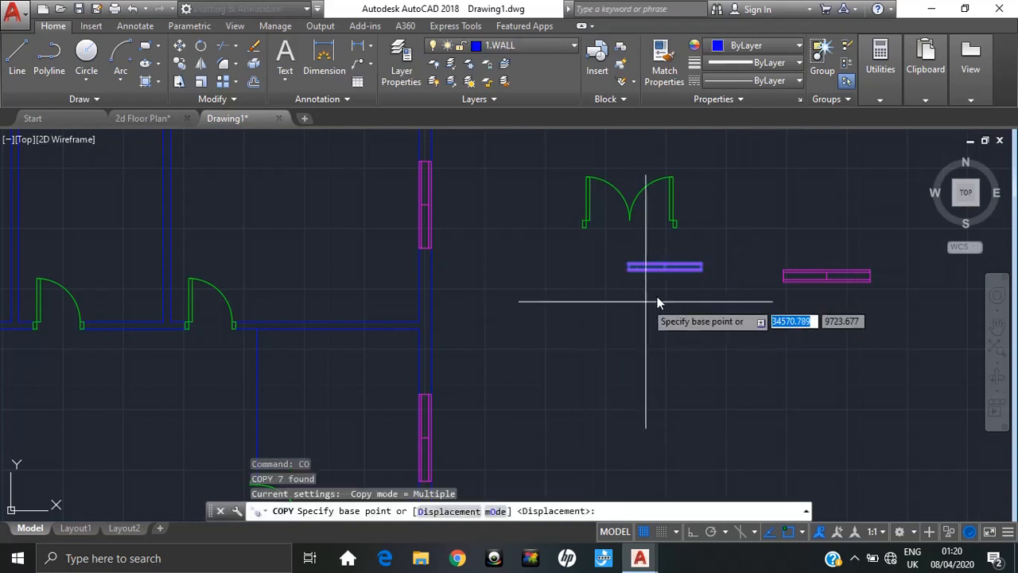
left_click(663, 269)
middle_click_drag(35, 345, 587, 317)
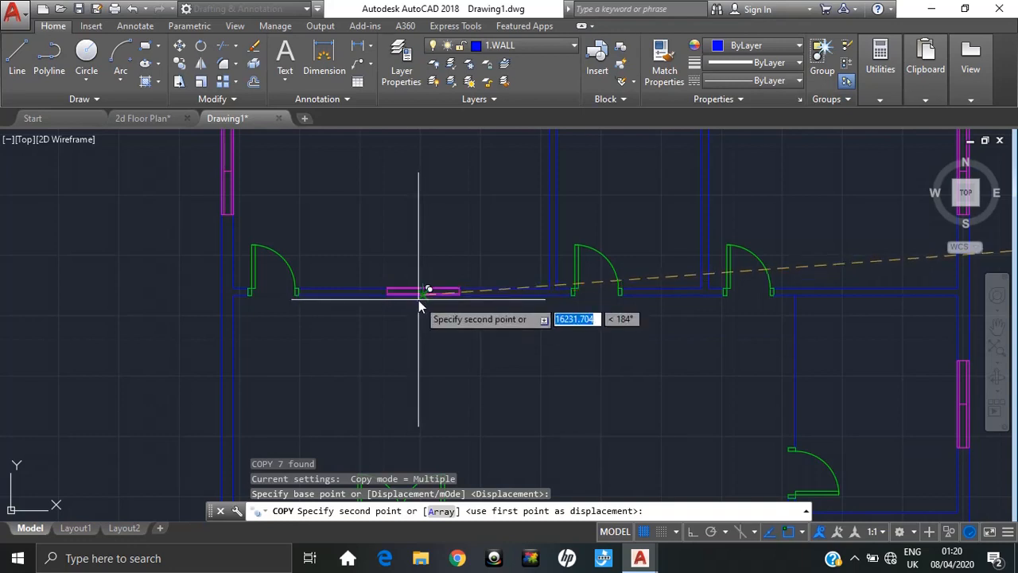
left_click(419, 300)
scroll(522, 340, "down", 2)
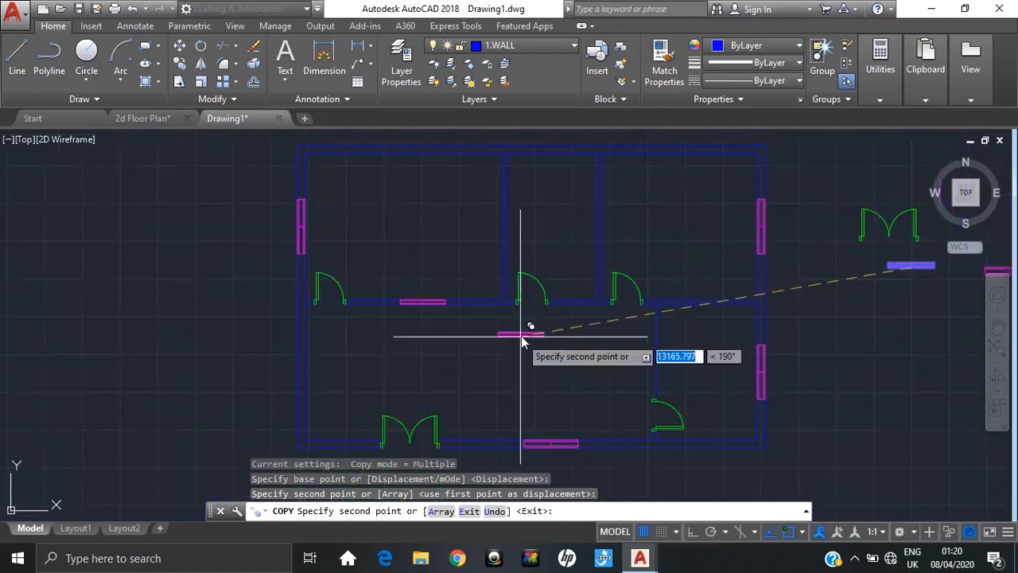
middle_click_drag(559, 339, 430, 333)
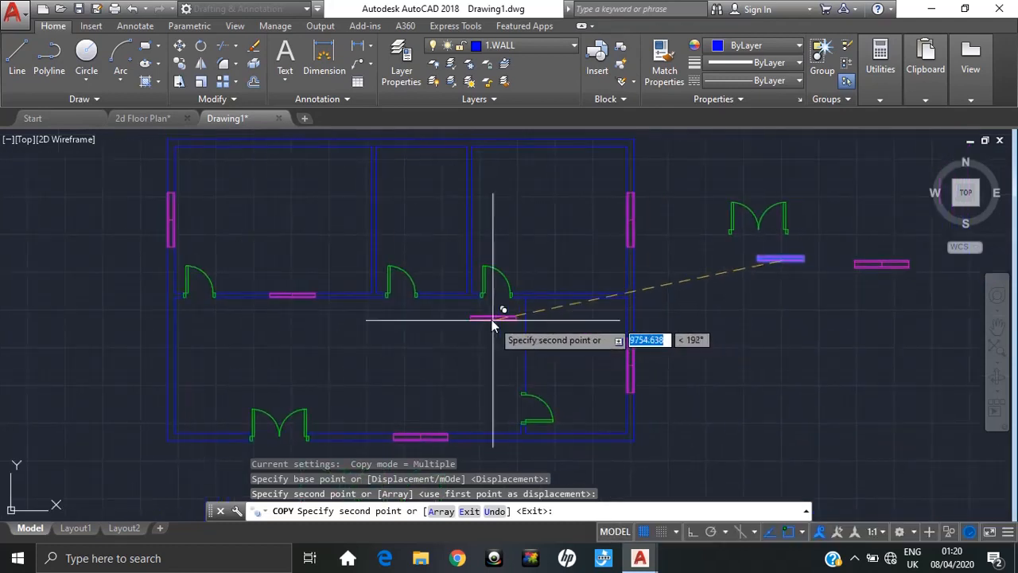
- Copy the larger horizontal window by its top midpoint onto the outer line of the northeast room's north wall
middle_click_drag(722, 370, 664, 428)
key("Escape")
key("Escape")
left_click(839, 310)
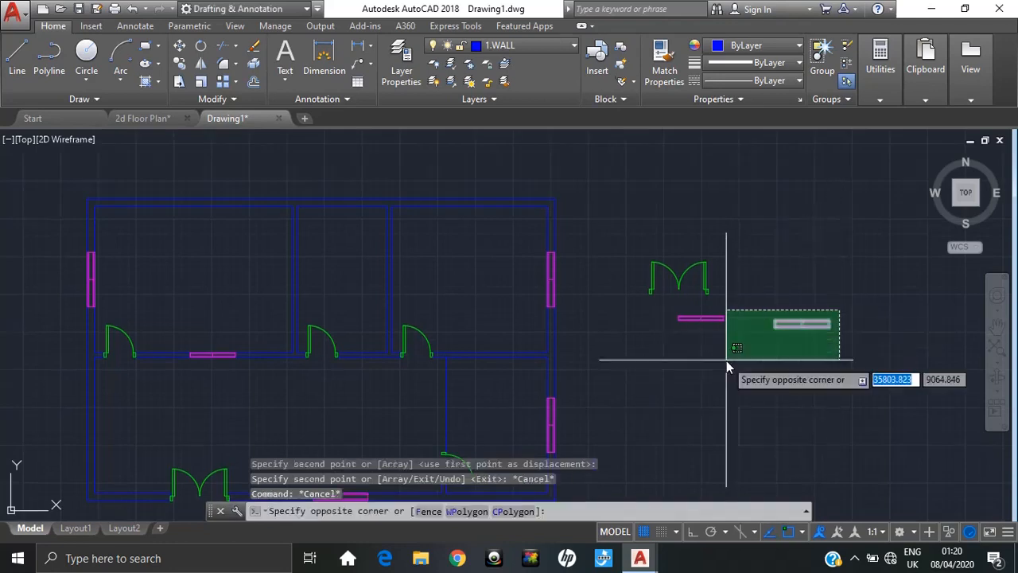
left_click(726, 360)
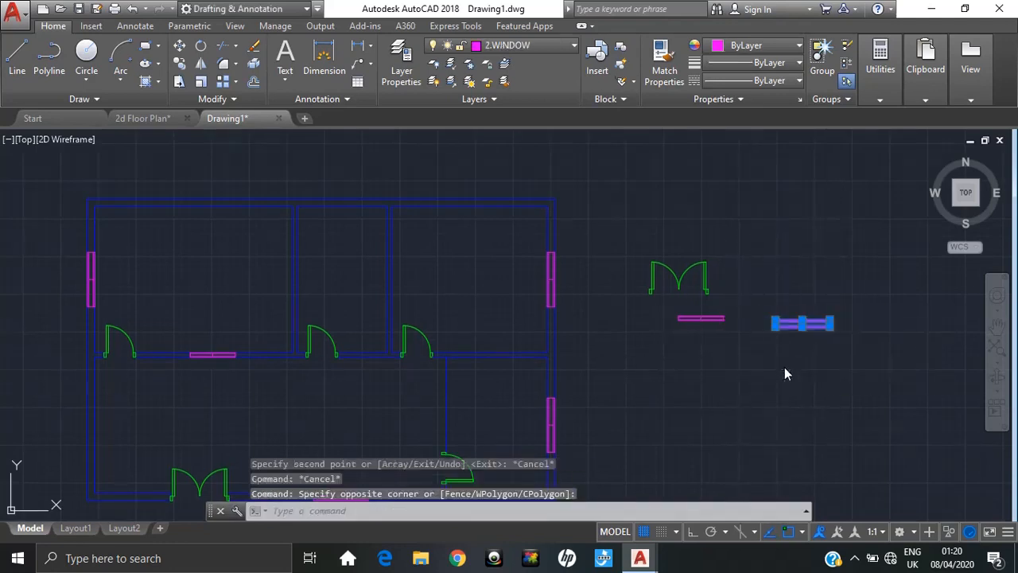
type("co")
key("Return")
left_click(801, 322)
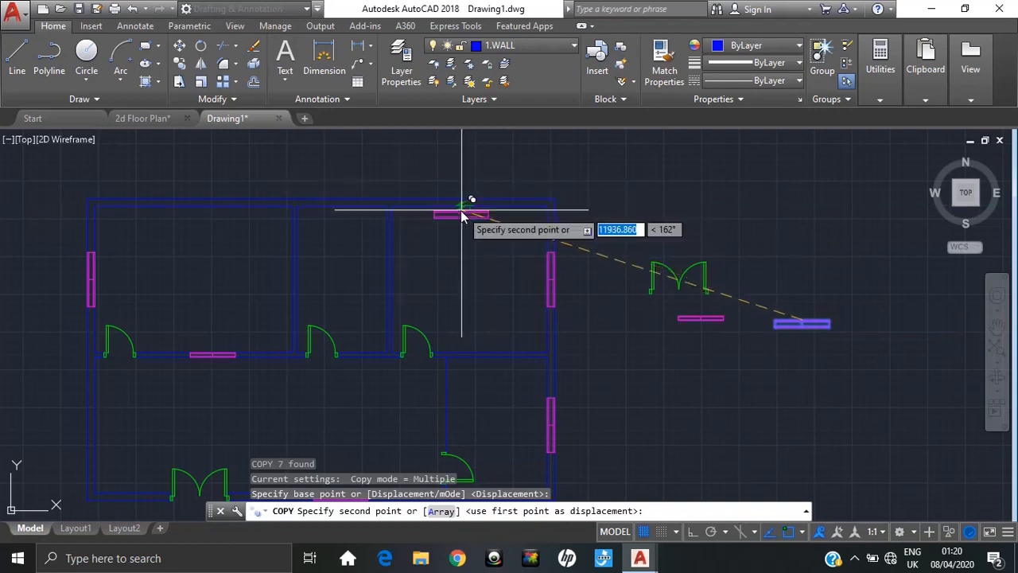
scroll(464, 210, "up", 3)
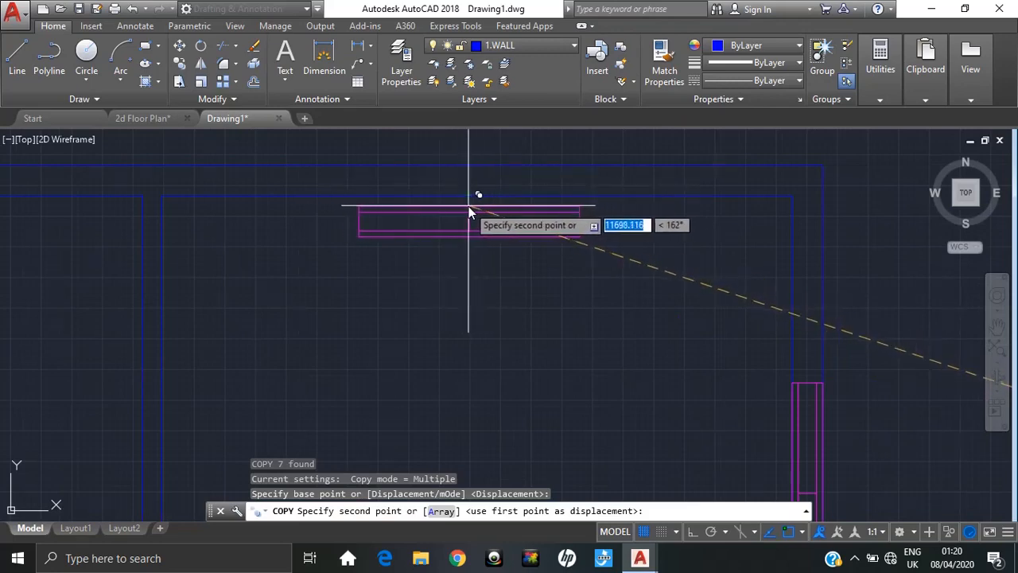
scroll(481, 208, "up", 4)
scroll(518, 226, "down", 4)
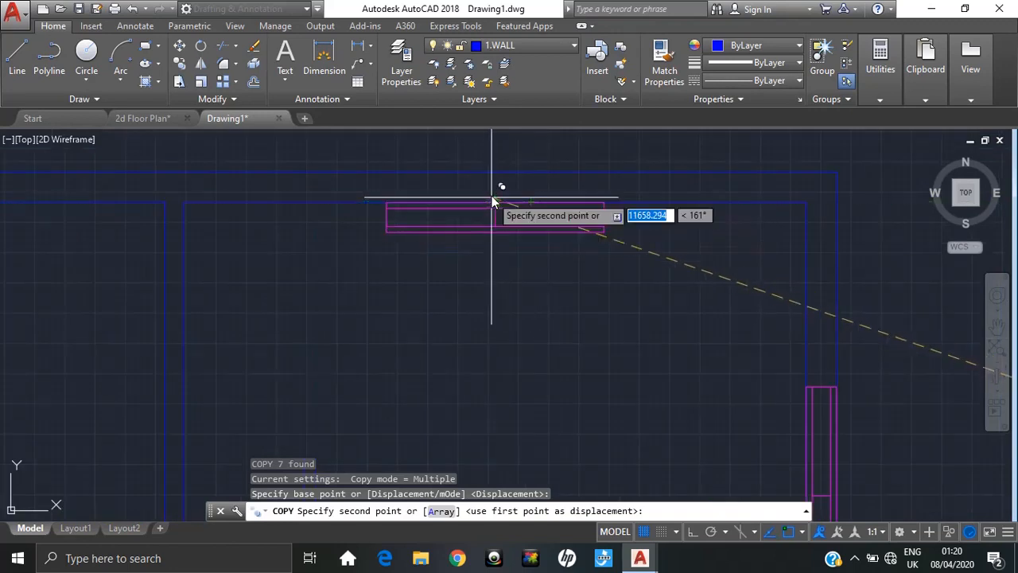
left_click(497, 176)
scroll(602, 254, "down", 5)
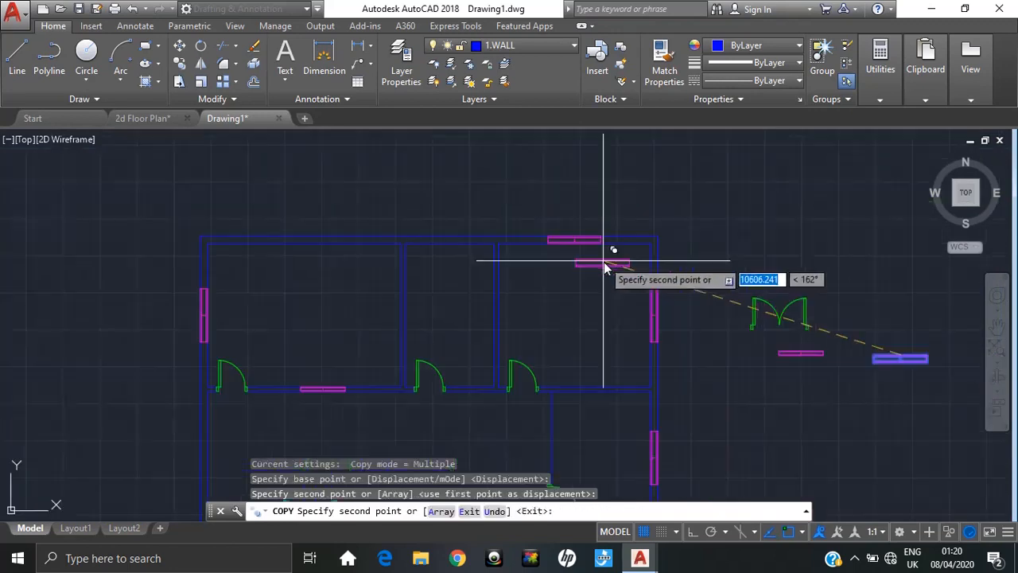
middle_click_drag(557, 314, 591, 252)
scroll(615, 270, "down", 2)
key("Escape")
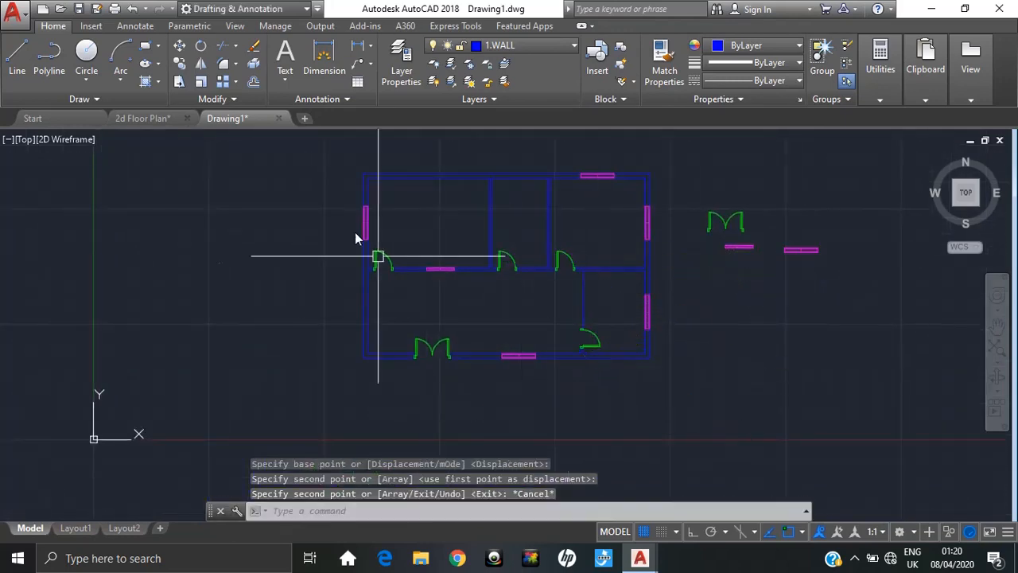
- Check the kitchen wall in the 2d Floor Plan reference and offset Drawing1's kitchen west wall line 150 mm to the west
left_click(159, 120)
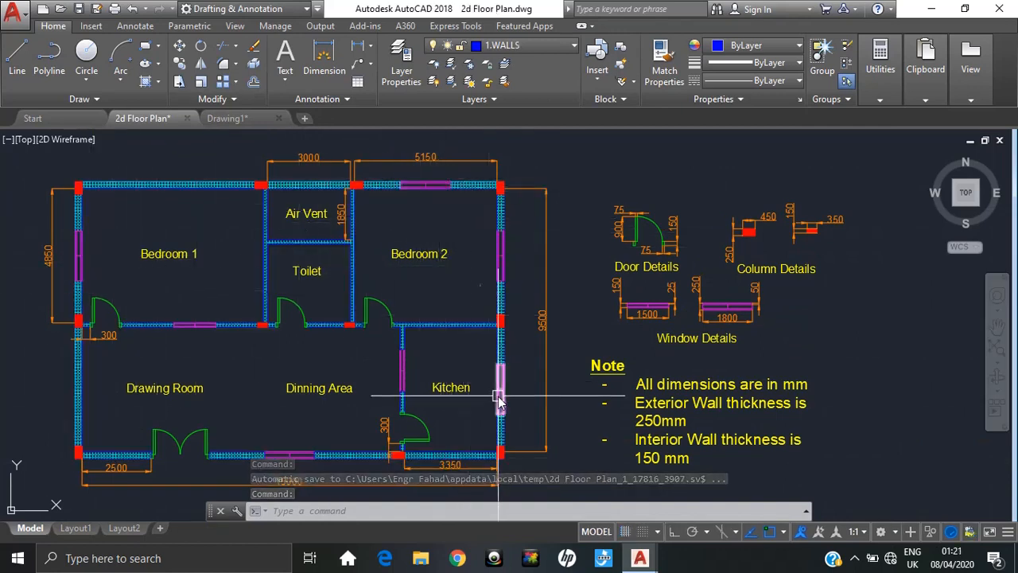
left_click(258, 121)
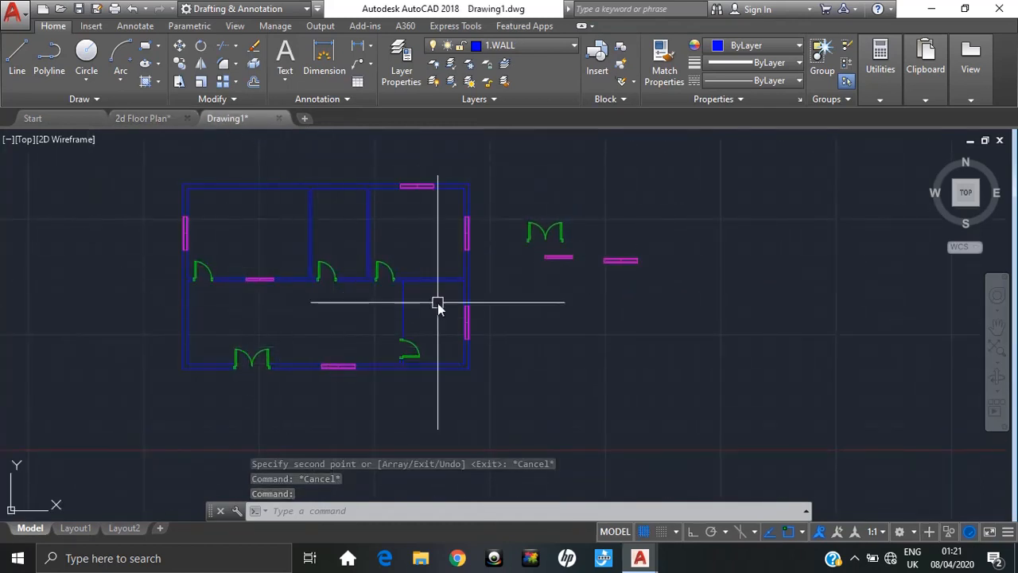
left_click(159, 119)
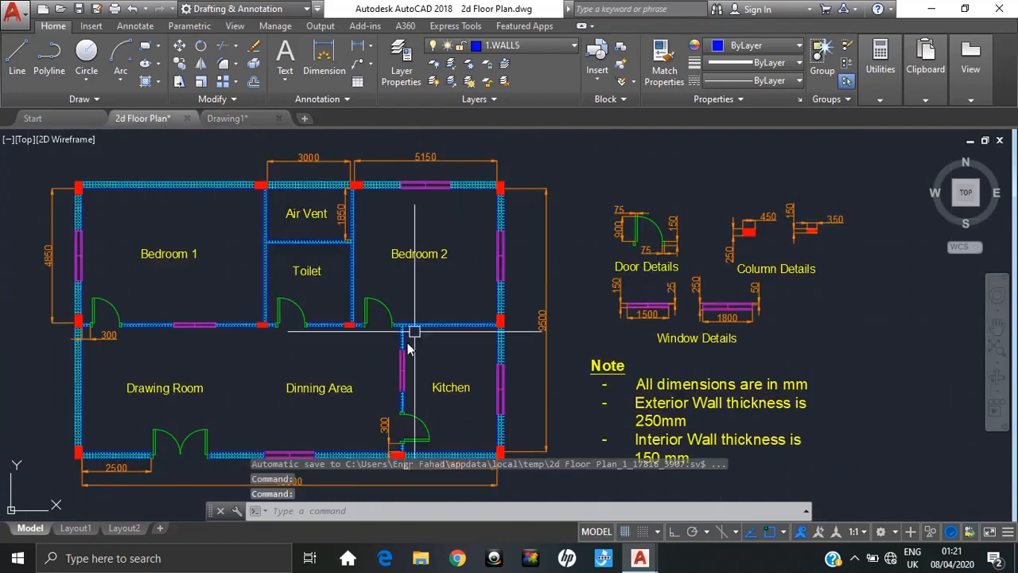
left_click(238, 119)
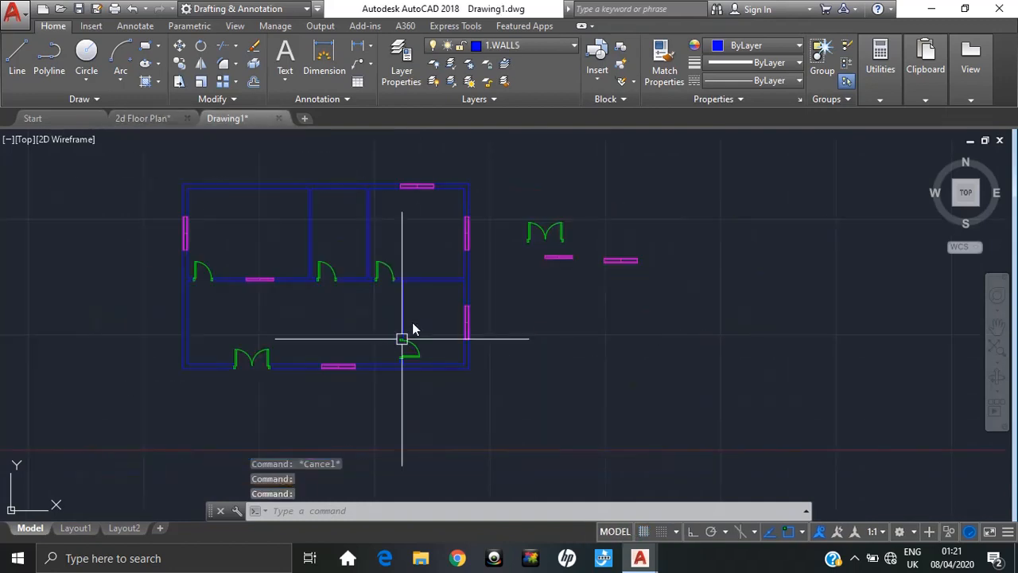
scroll(406, 326, "up", 5)
scroll(505, 254, "up", 2)
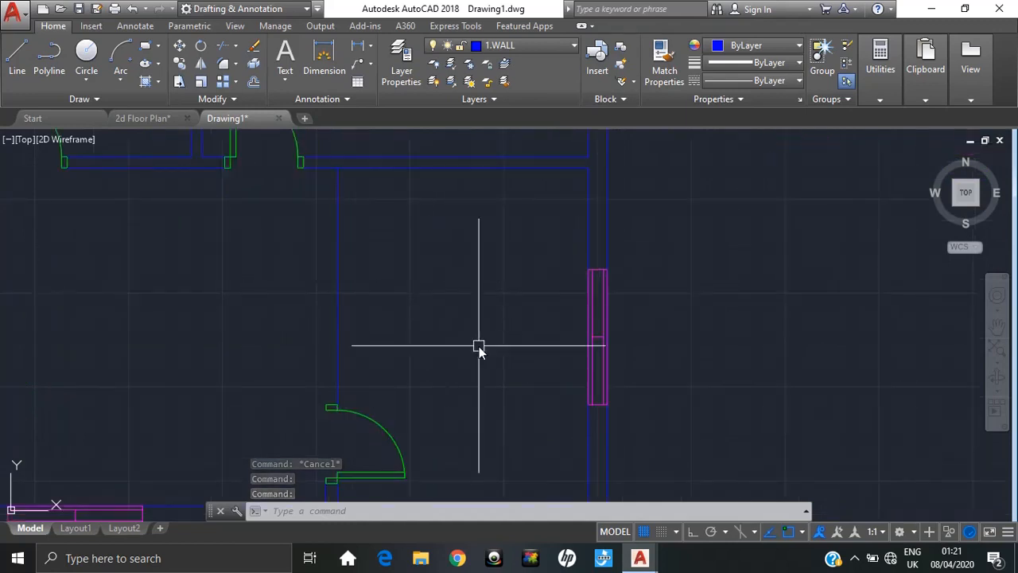
type("o")
key("Return")
key("Return")
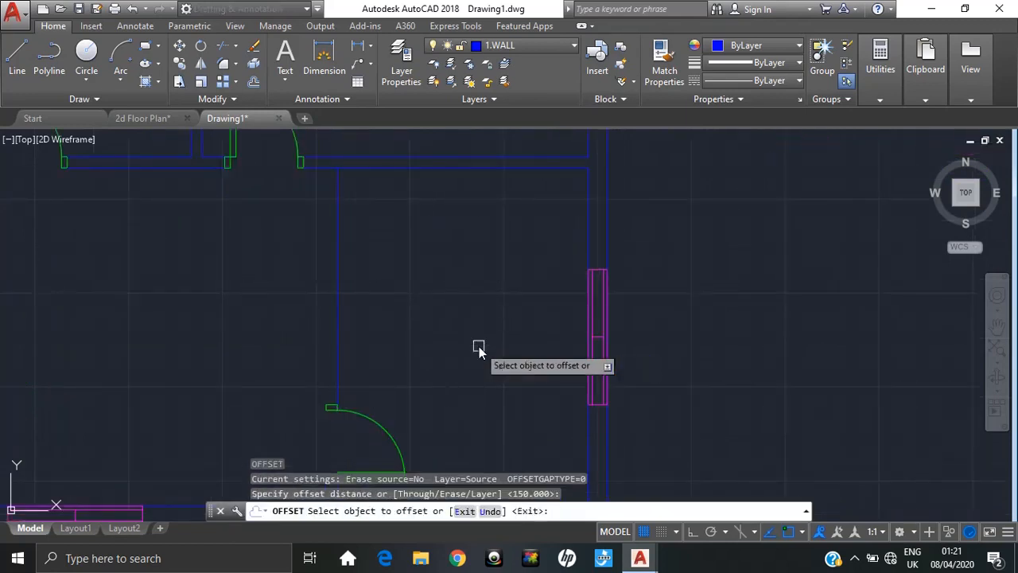
left_click(336, 223)
left_click(270, 244)
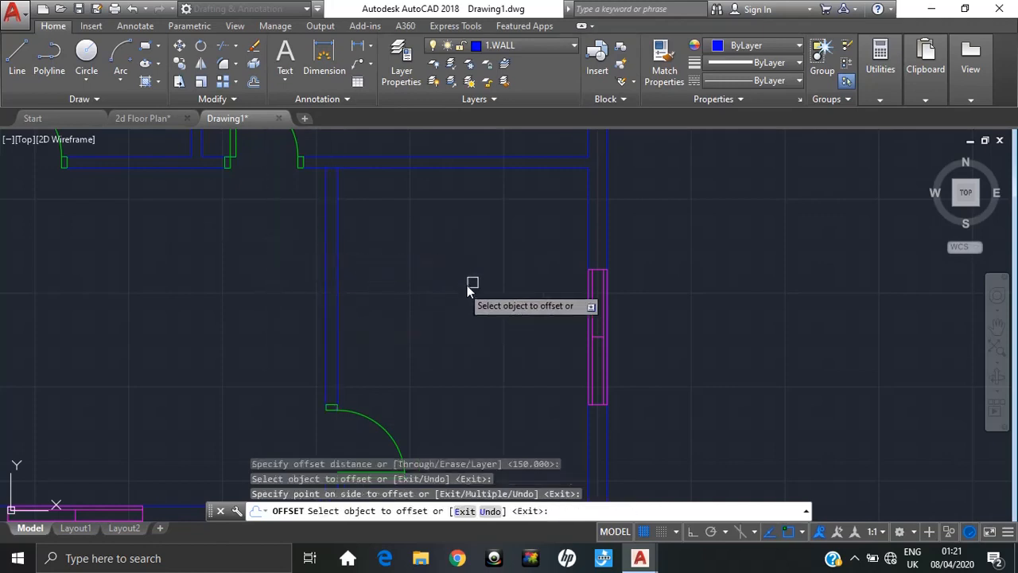
key("Escape")
key("Escape")
- Rotate the smaller loose horizontal window 270° about its lower west corner so it stands vertical
scroll(504, 321, "down", 2)
middle_click_drag(465, 326, 334, 373)
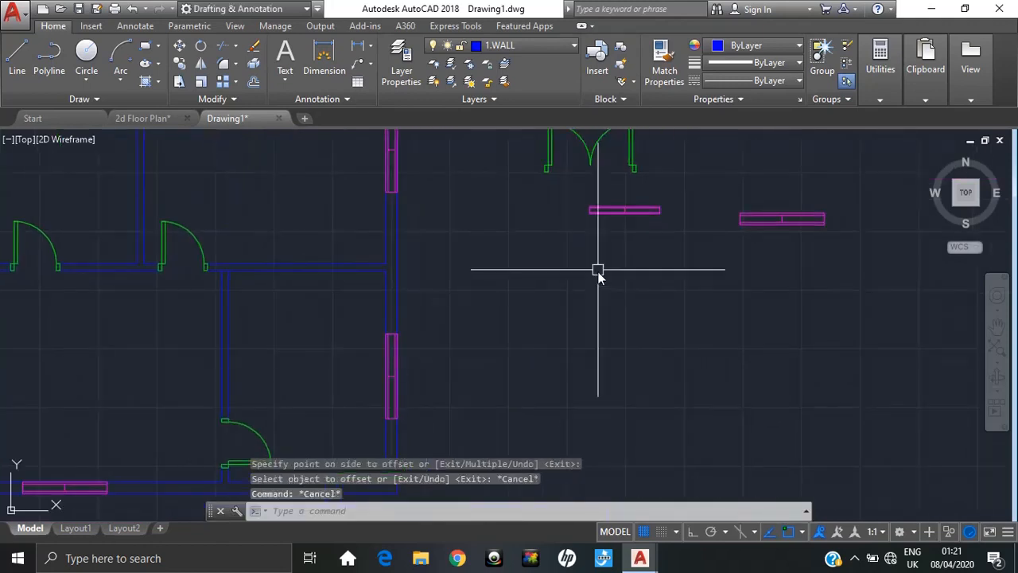
middle_click_drag(568, 305, 486, 312)
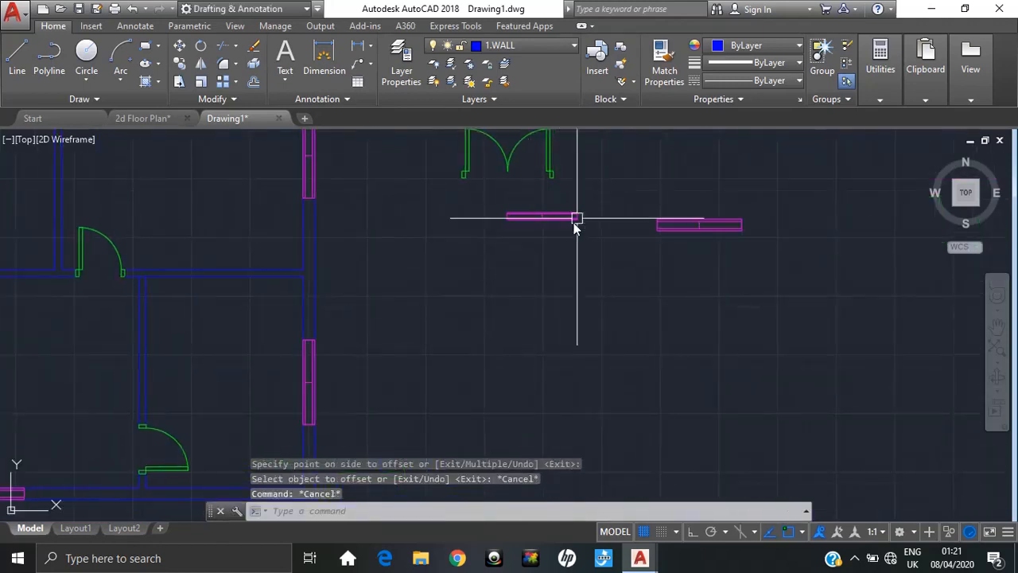
left_click(557, 216)
left_click(468, 263)
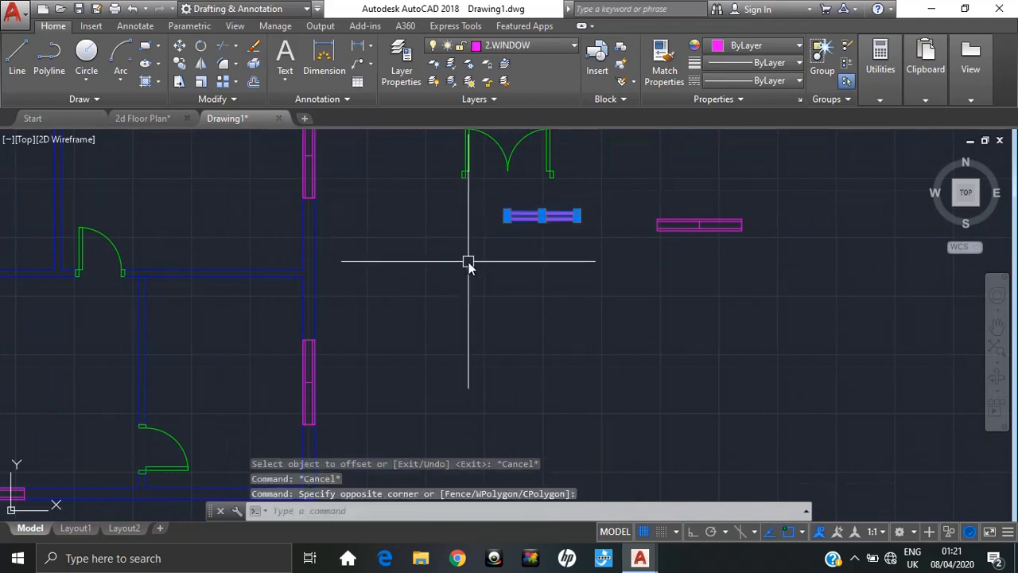
key("Return")
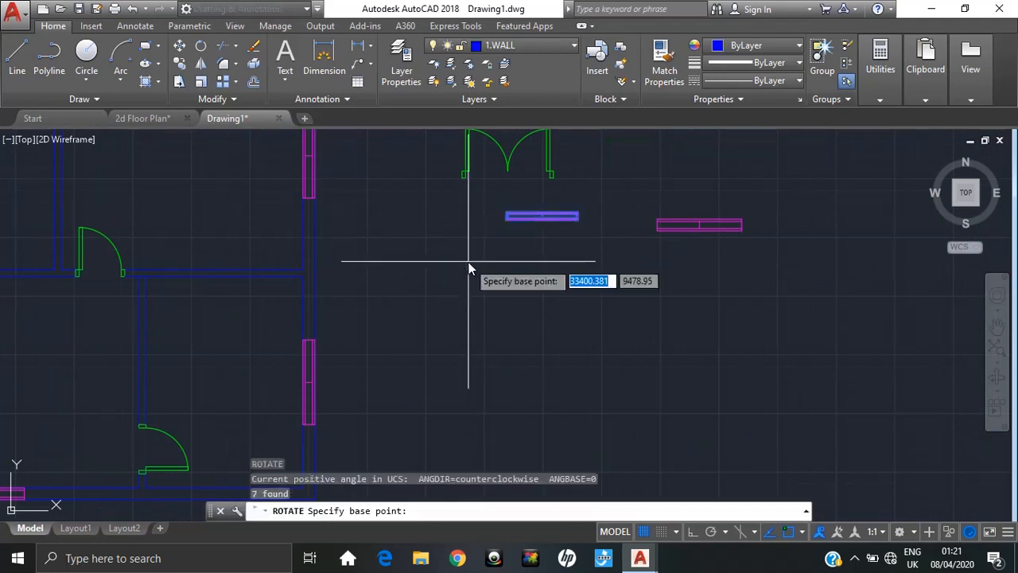
left_click(508, 220)
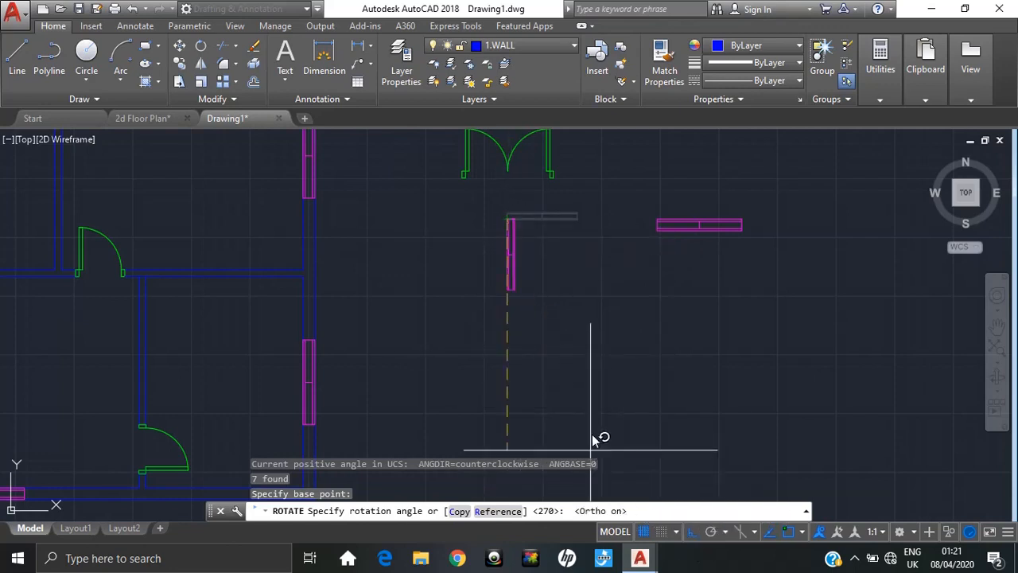
key("Escape")
- Copy the smaller vertical window by its east side's midpoint onto the kitchen's west wall, north of the kitchen door
left_click(537, 207)
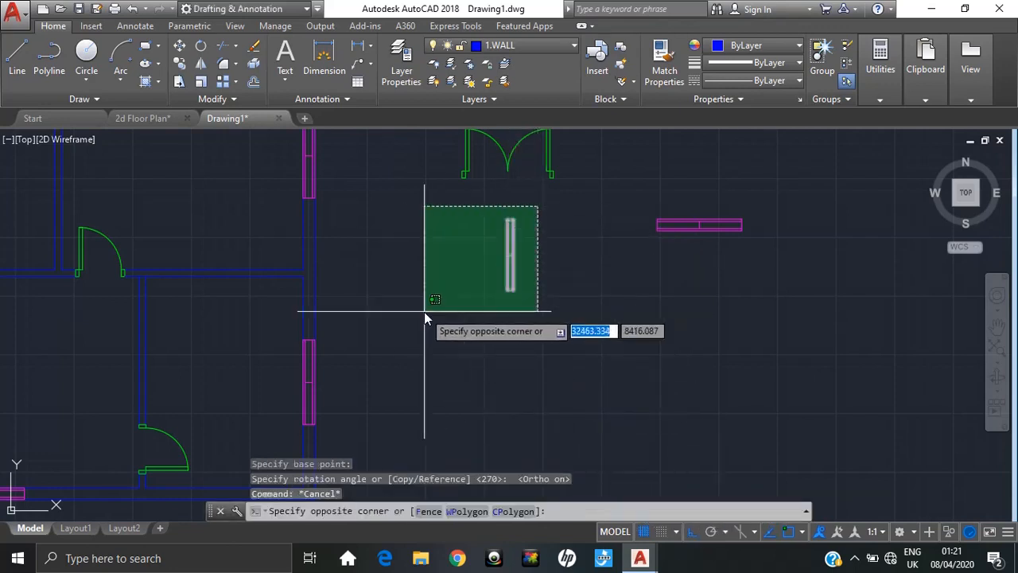
left_click(424, 311)
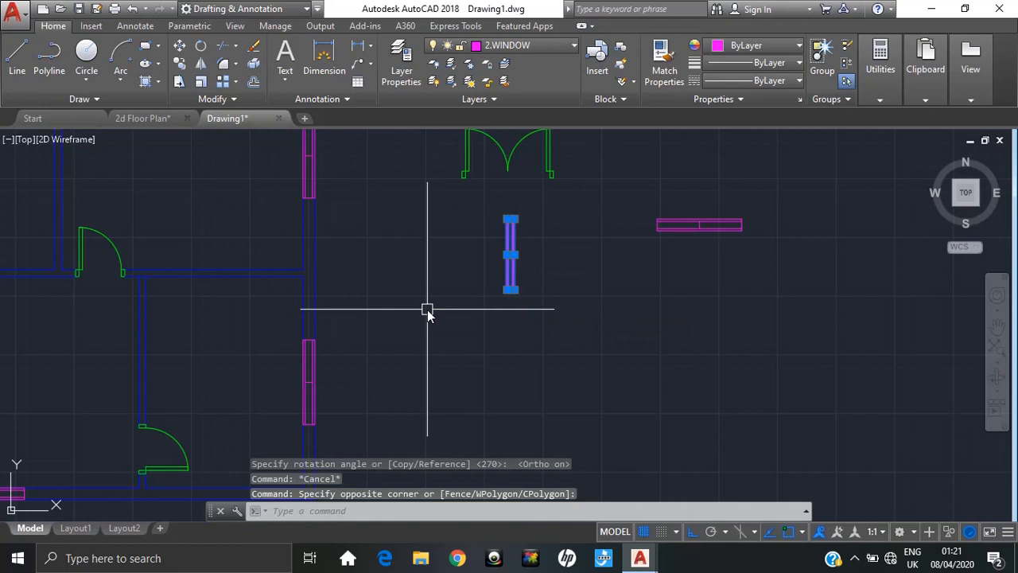
type("co")
key("Return")
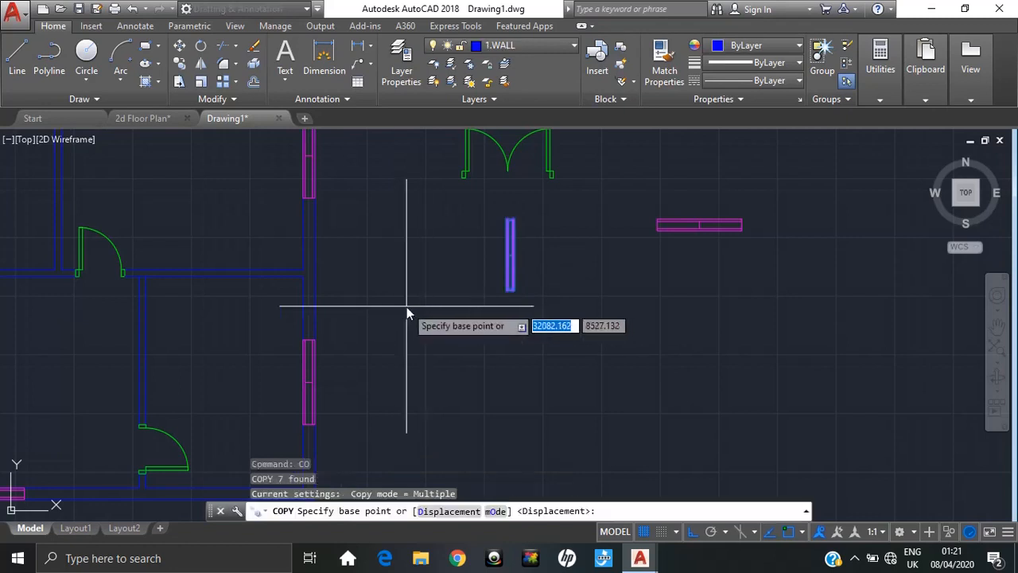
left_click(515, 260)
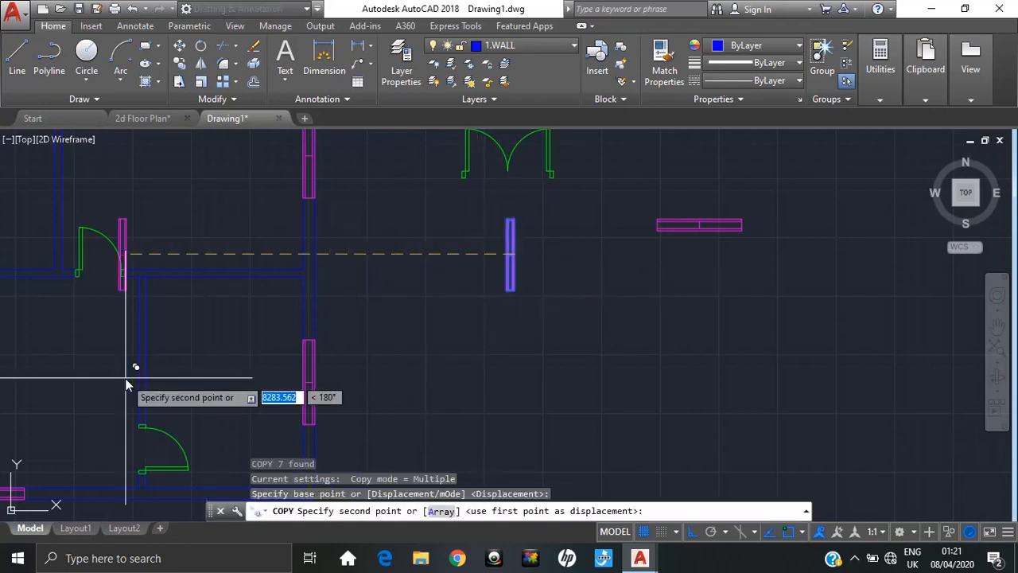
key("Escape")
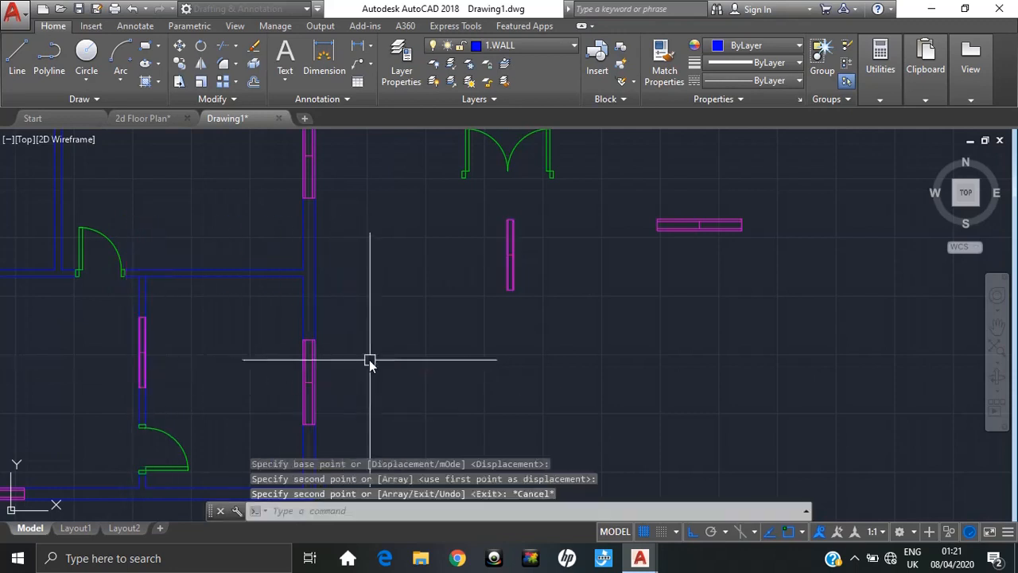
scroll(413, 361, "down", 5)
key("Escape")
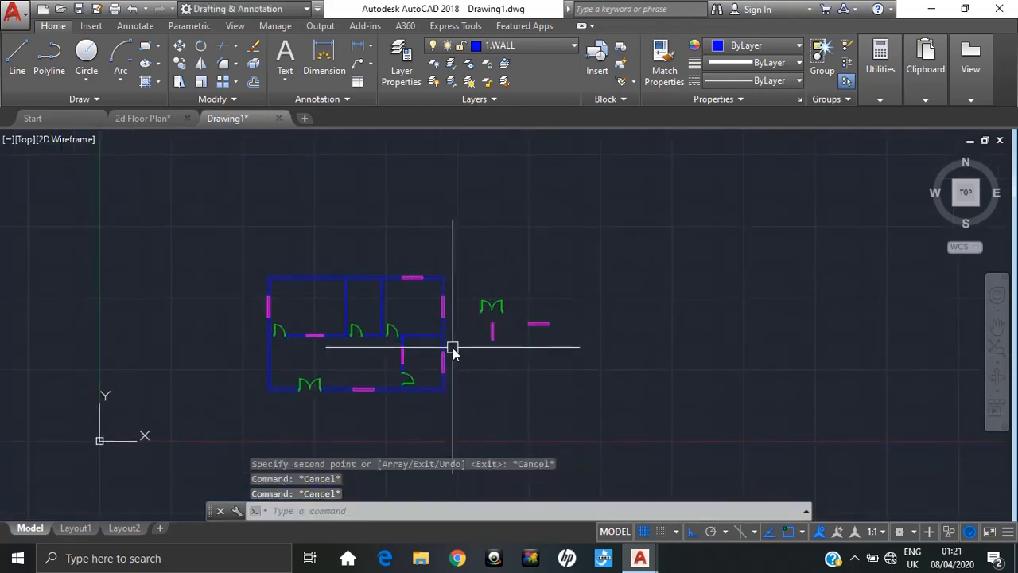
scroll(470, 333, "up", 2)
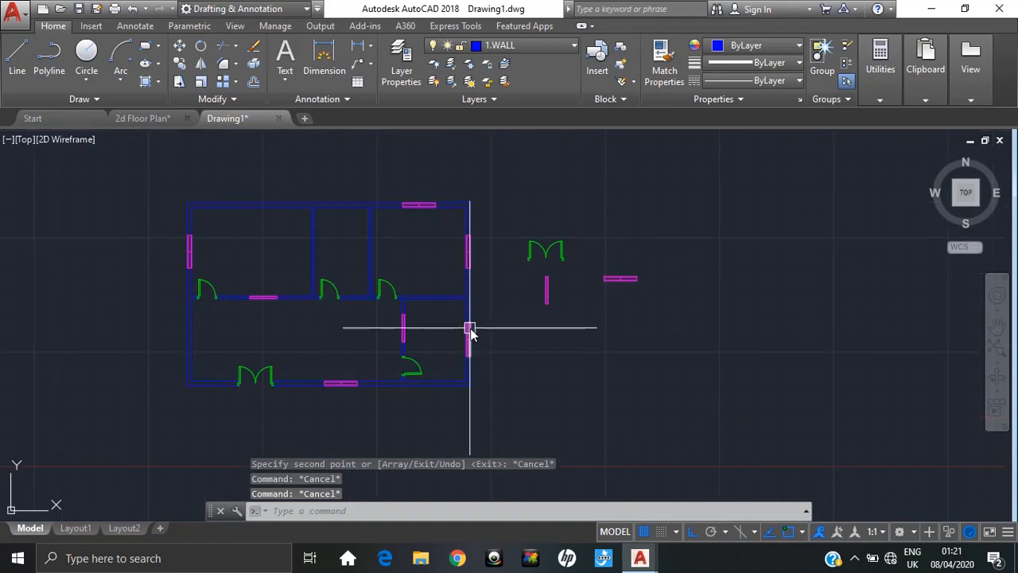
left_click(141, 119)
middle_click_drag(445, 256, 488, 268)
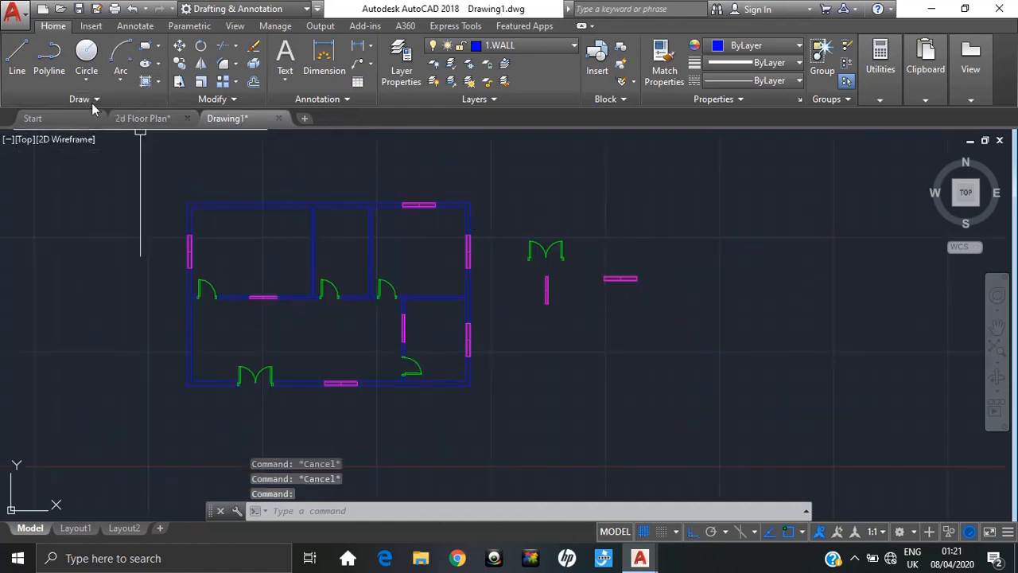
left_click(147, 82)
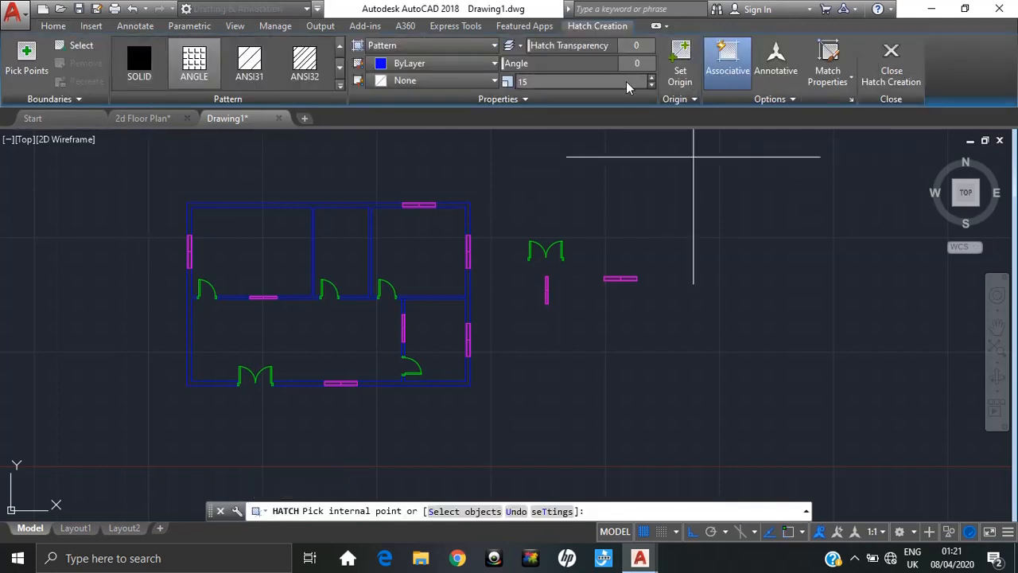
key("Escape")
key("Escape")
key("Escape")
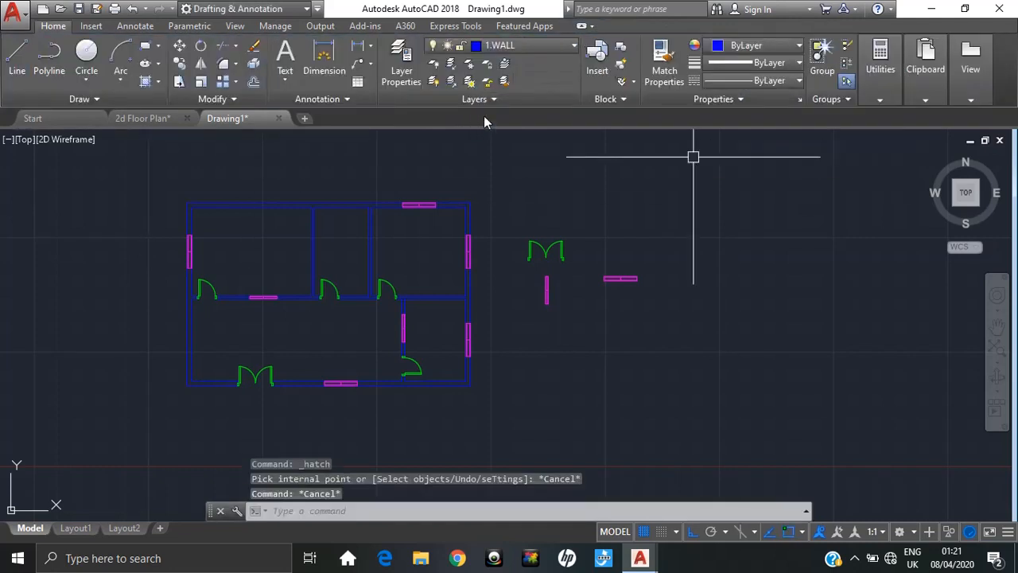
- Make 5.HATCHING the current layer and start a hatch with the ANGLE pattern
left_click(533, 44)
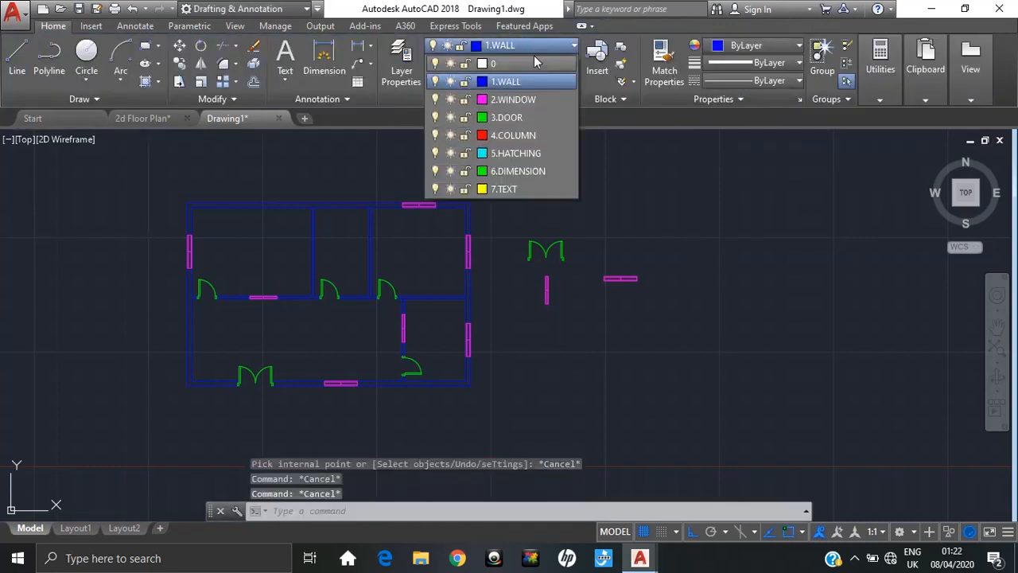
left_click(521, 158)
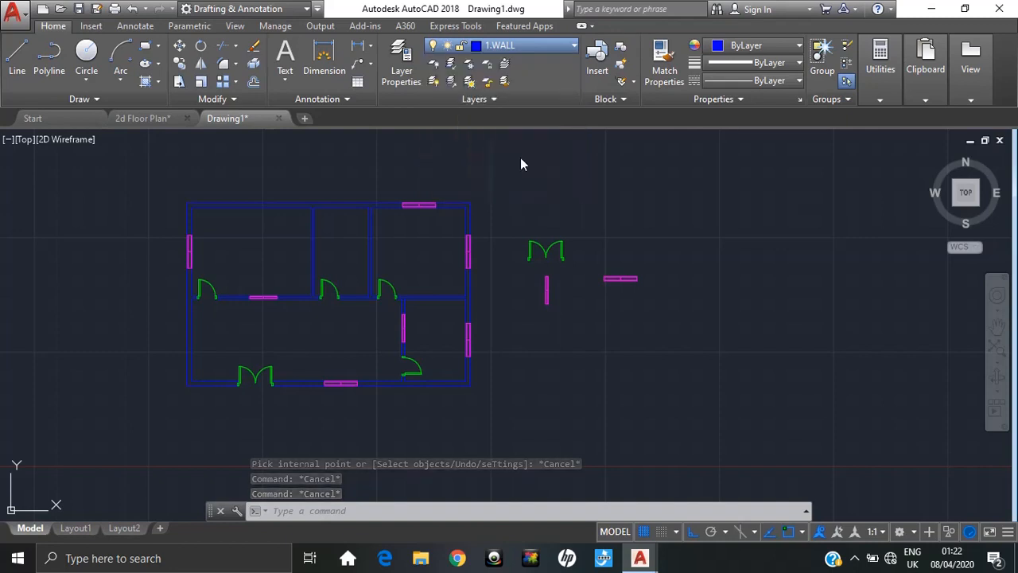
left_click(147, 82)
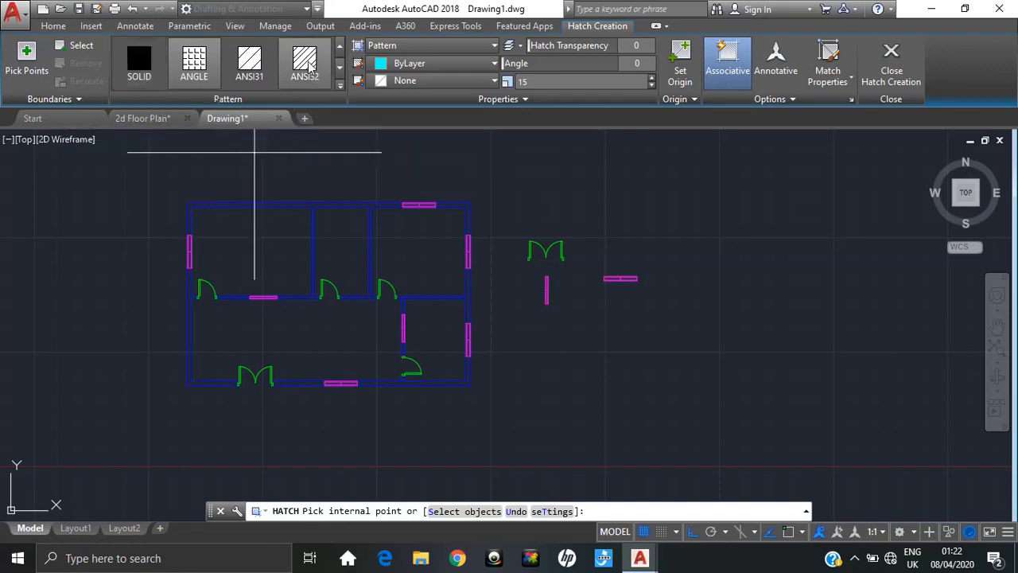
left_click(202, 63)
- Try to hatch the north exterior wall above the northwest room
scroll(246, 223, "up", 5)
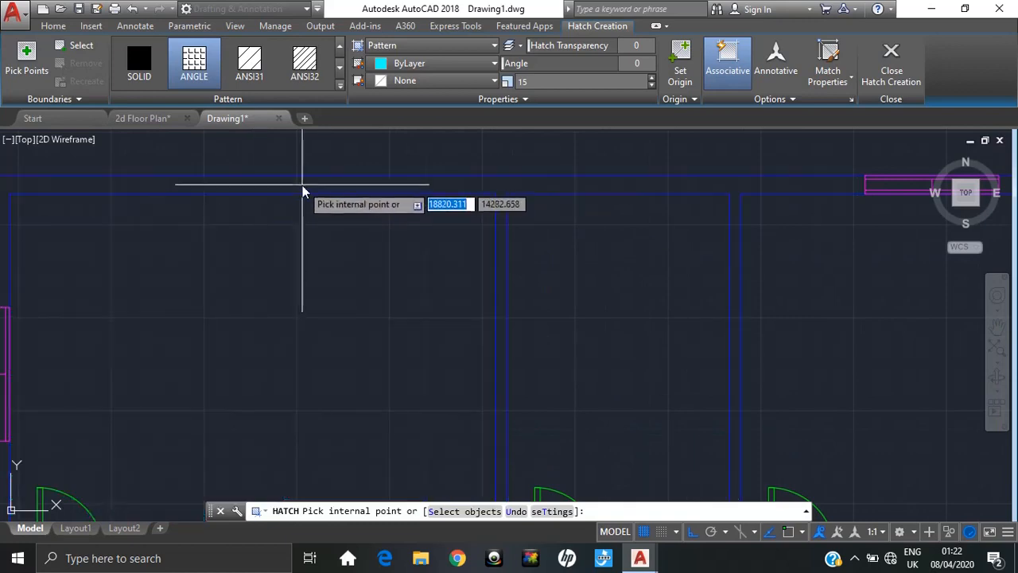
scroll(509, 183, "down", 5)
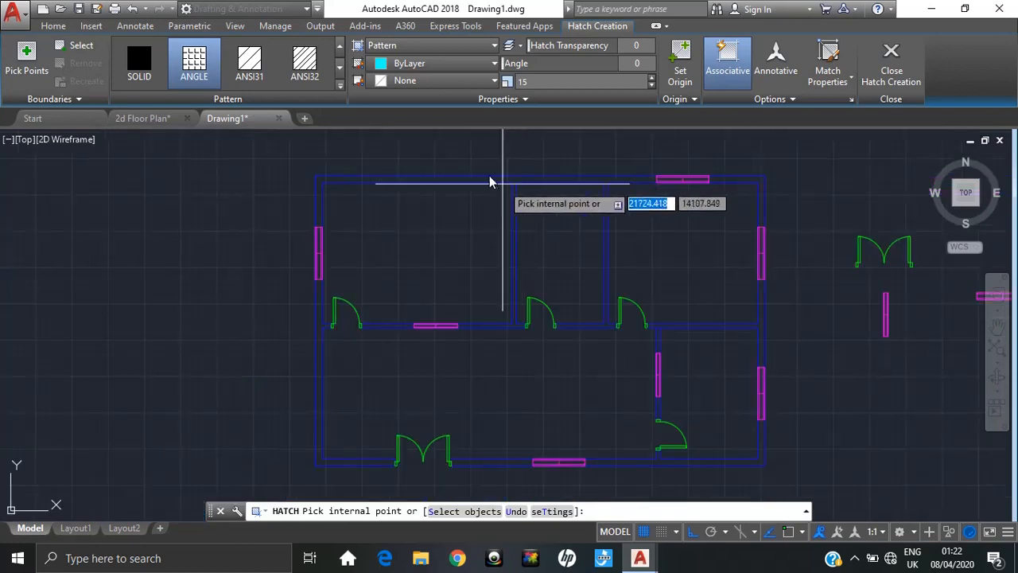
scroll(338, 187, "up", 4)
scroll(469, 199, "down", 2)
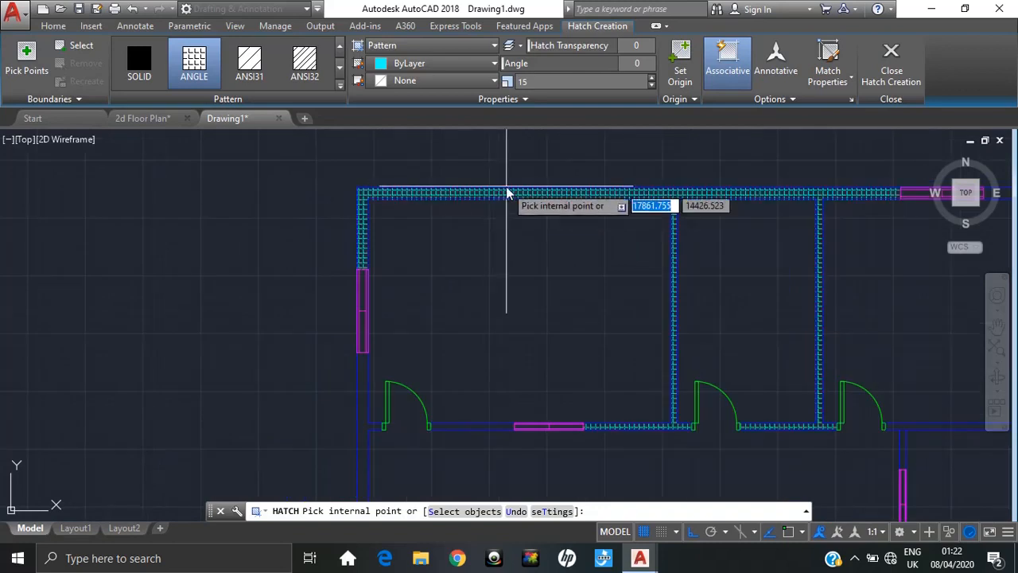
left_click(507, 193)
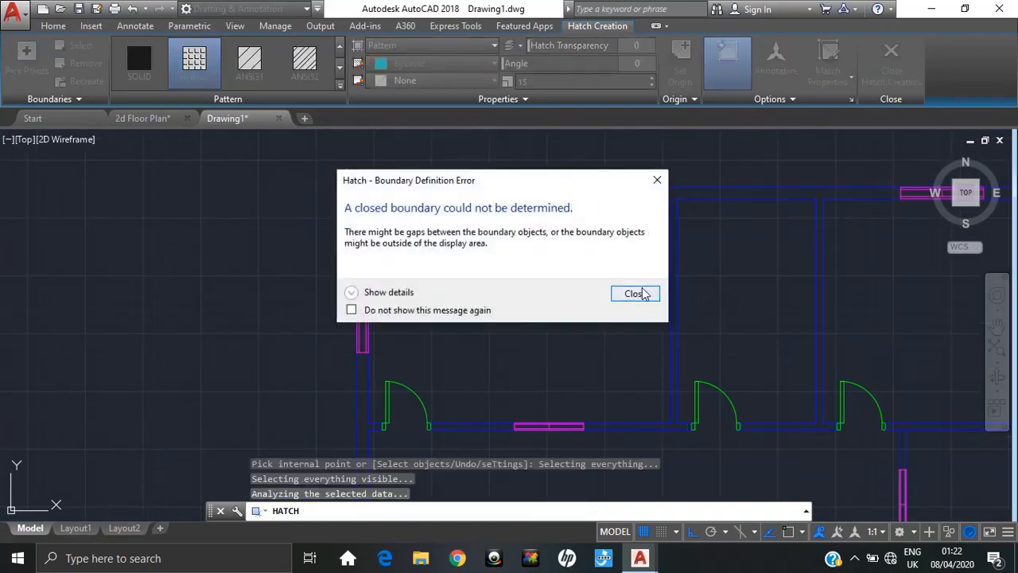
left_click(644, 293)
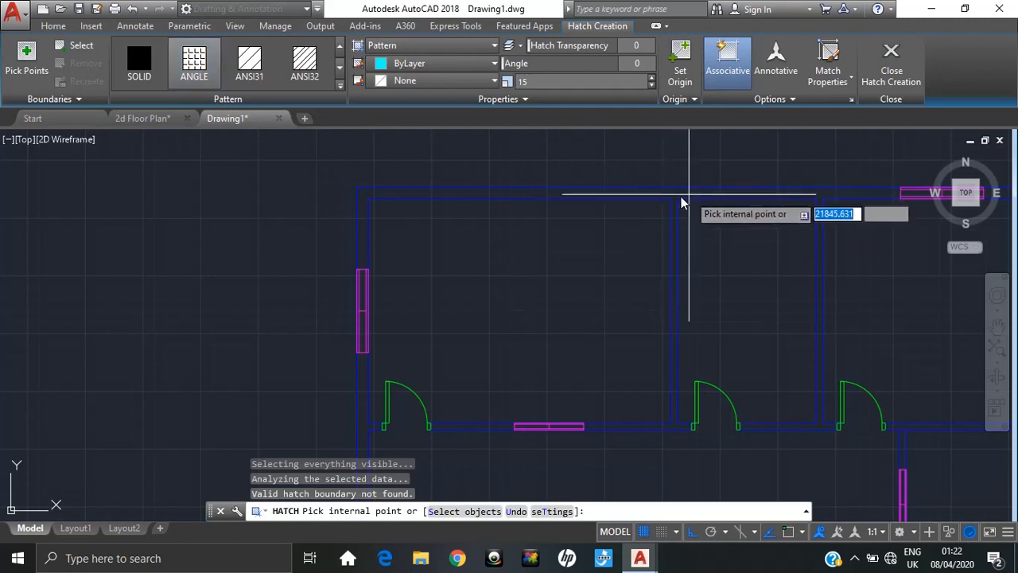
- Hatch the exterior walls and the interior walls around the northern rooms, undoing the stray fill inside the northeast room
scroll(679, 203, "down", 2)
left_click(678, 203)
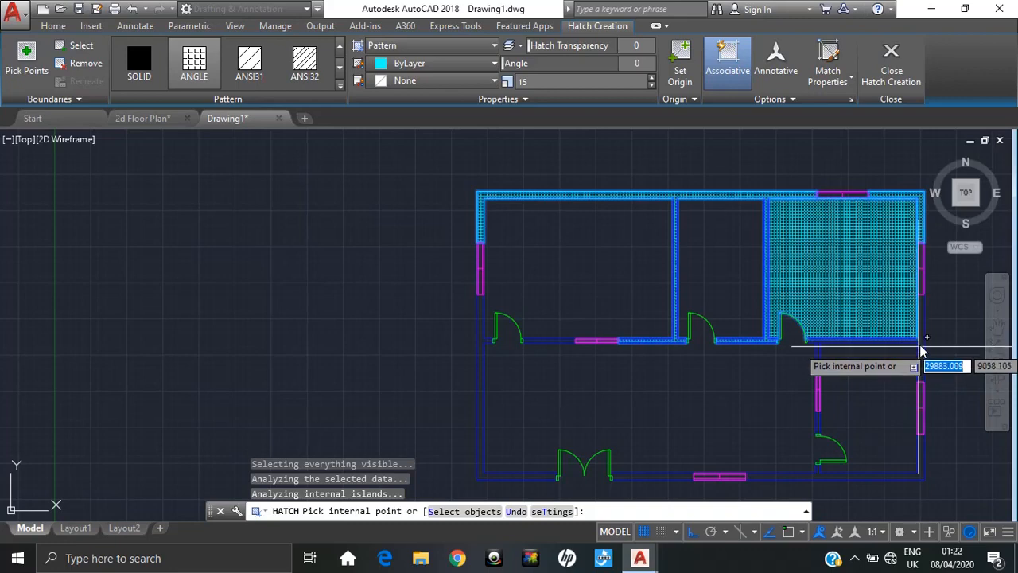
key("ctrl+z")
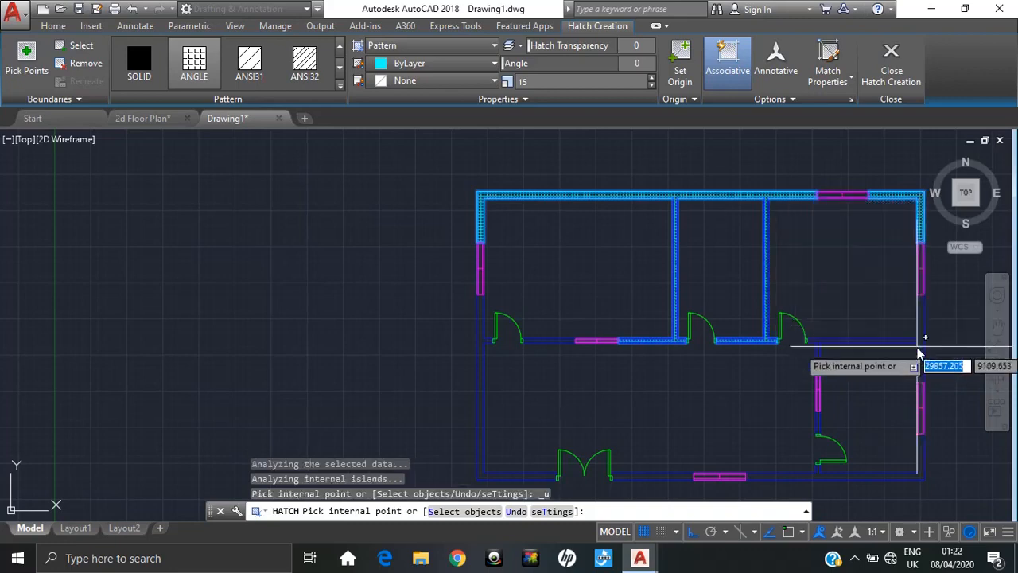
left_click(922, 336)
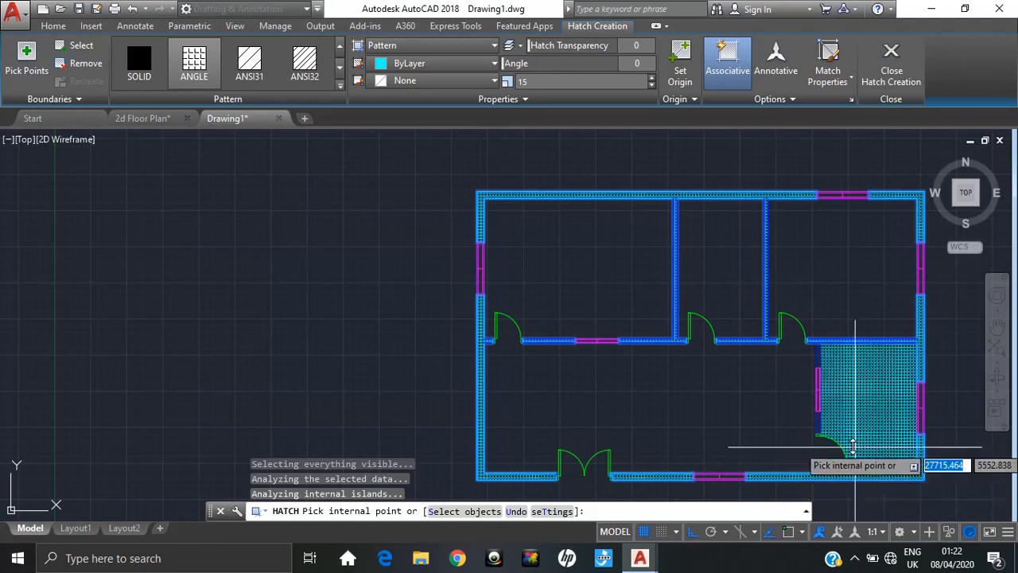
- Hatch the kitchen's west wall segments north and south of its window and finish the hatch
scroll(841, 429, "up", 6)
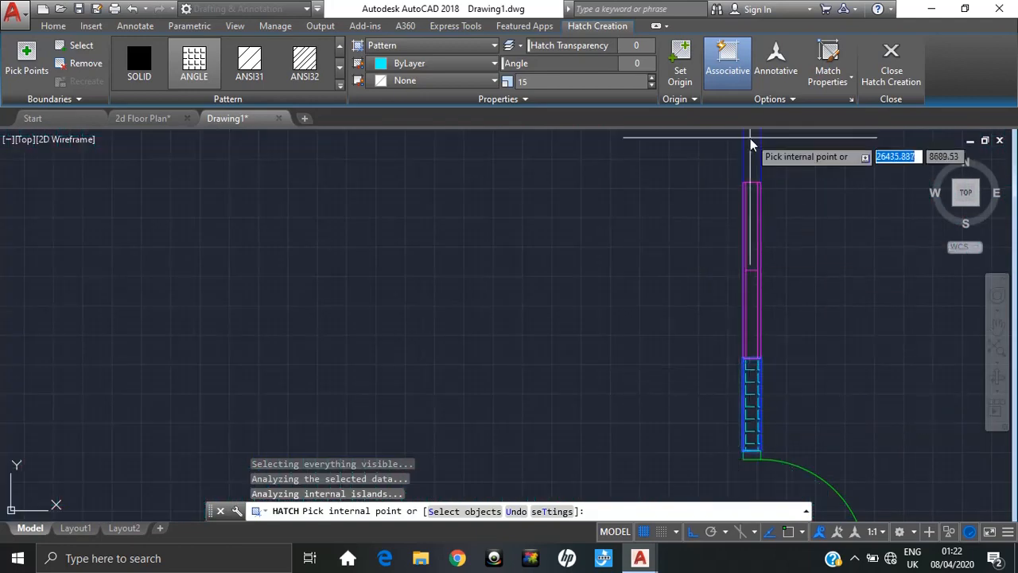
middle_click_drag(750, 143, 736, 393)
scroll(737, 392, "down", 4)
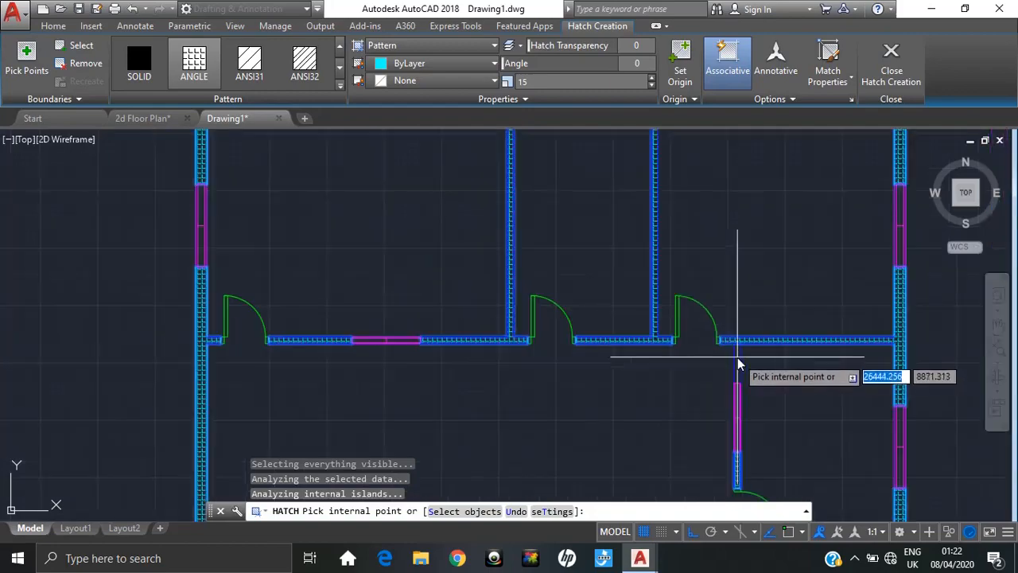
scroll(733, 379, "up", 8)
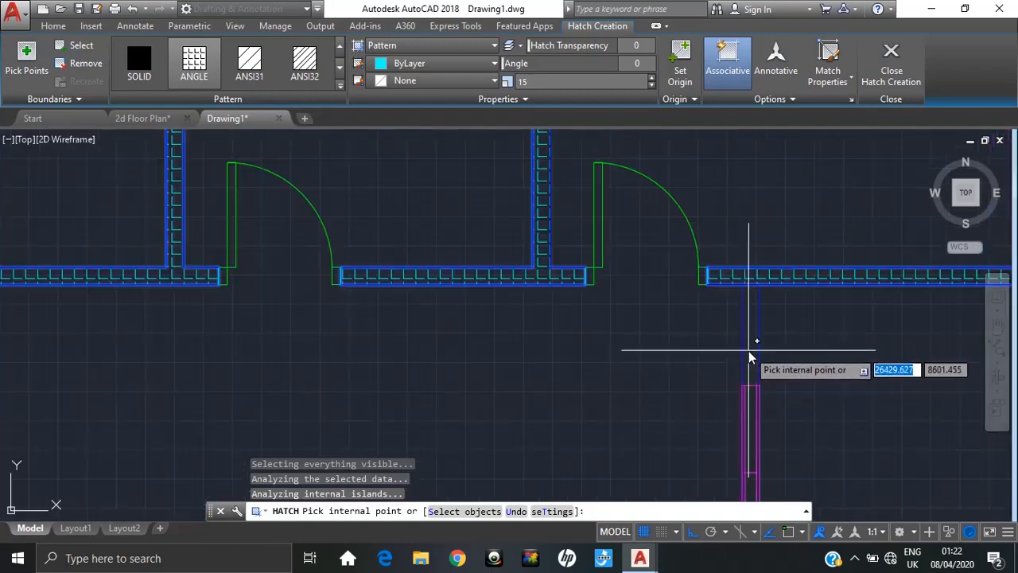
scroll(746, 346, "down", 4)
scroll(727, 374, "up", 2)
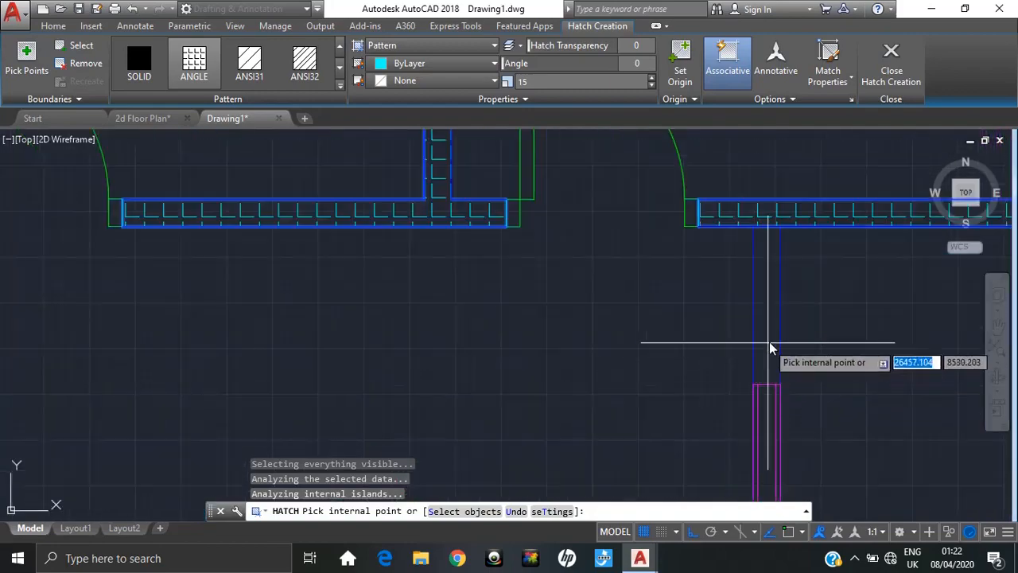
scroll(772, 341, "down", 1)
scroll(768, 352, "up", 1)
scroll(793, 337, "down", 2)
scroll(787, 326, "up", 4)
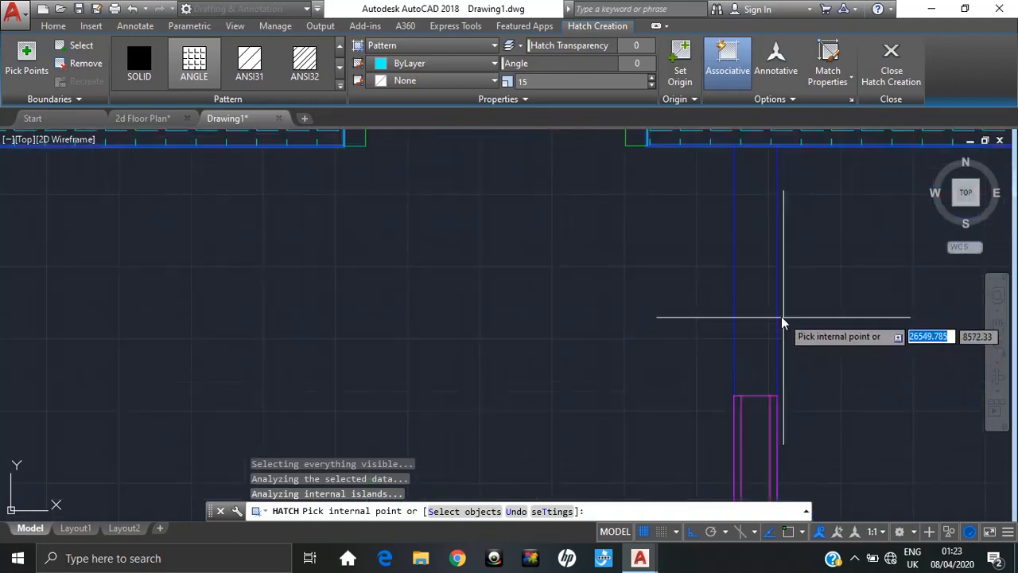
scroll(750, 291, "down", 3)
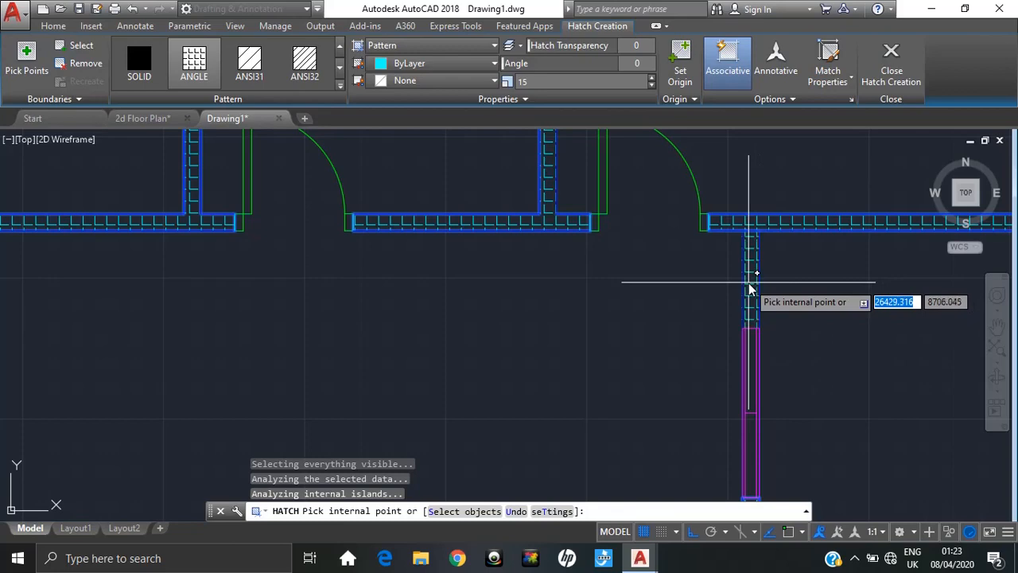
scroll(751, 291, "down", 3)
key("Escape")
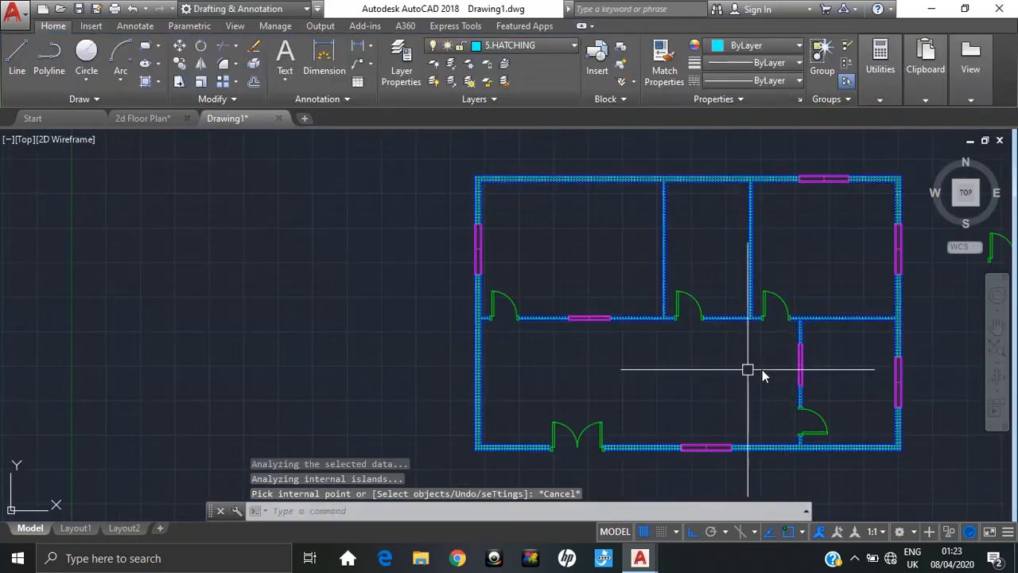
- Reopen the Hatch settings to check the pattern scale and leave without hatching
middle_click_drag(722, 370, 645, 342)
scroll(640, 341, "down", 2)
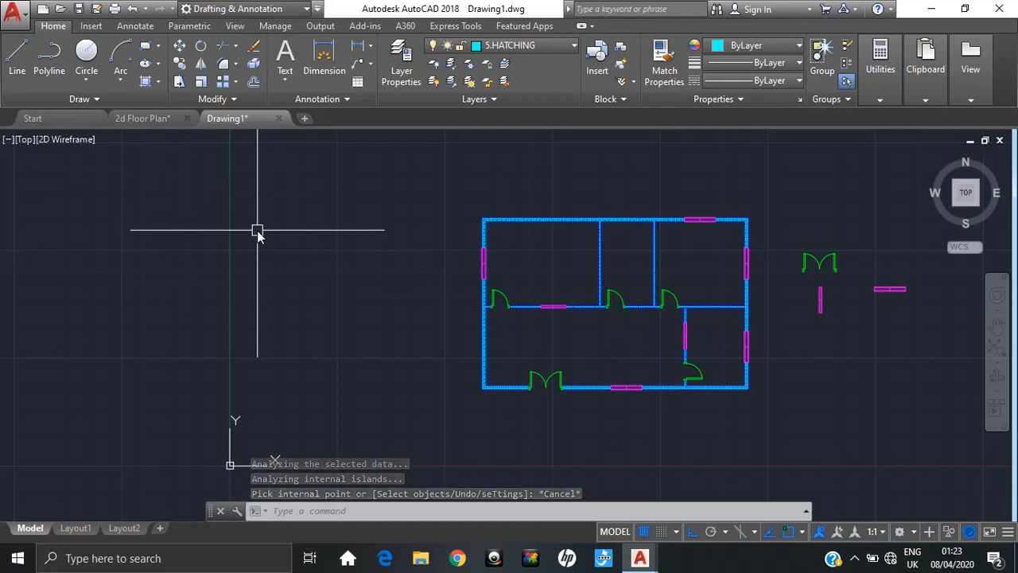
type("H")
key("Return")
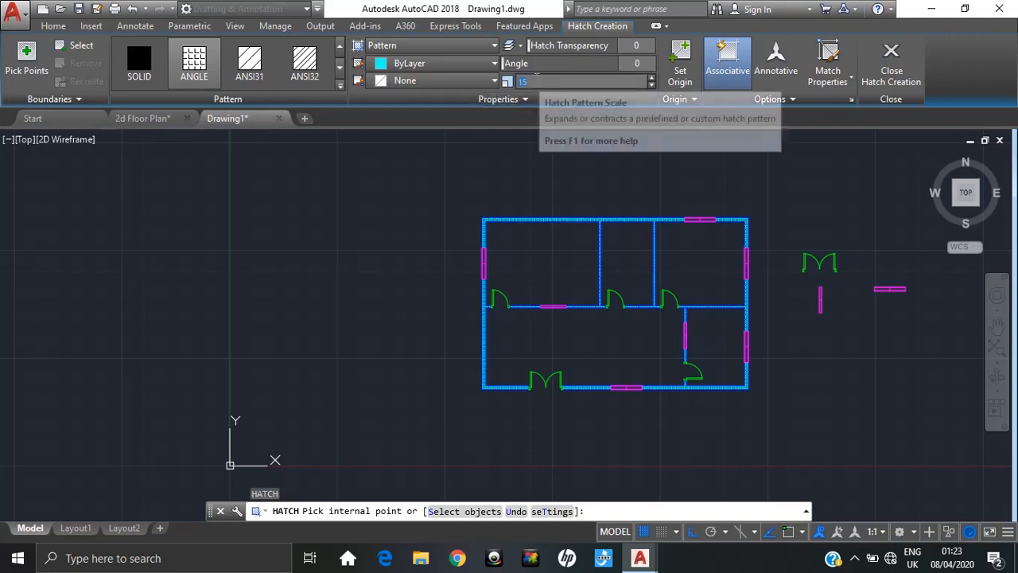
key("Escape")
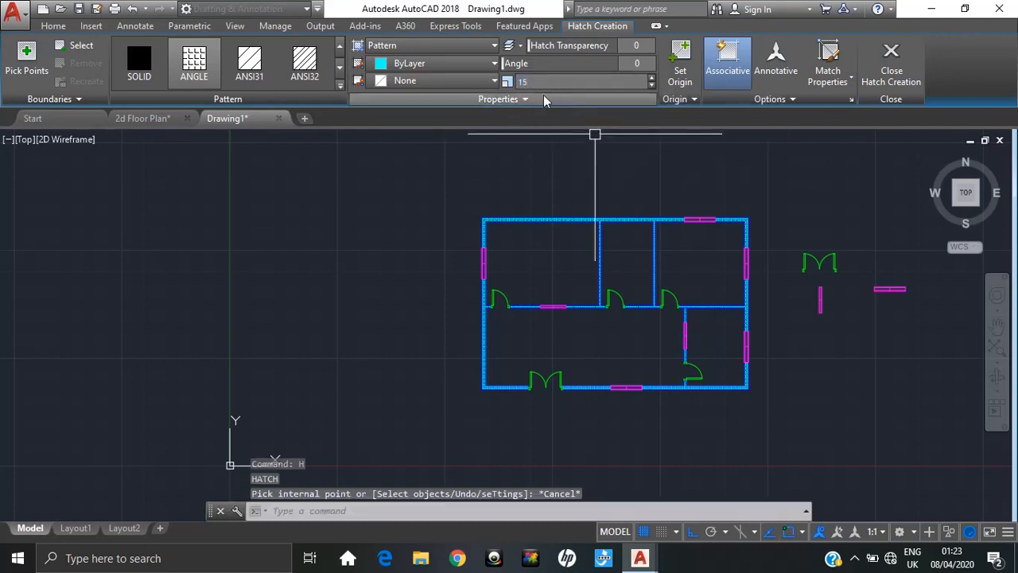
- Erase the loose double door and the two spare windows east of the floor plan
scroll(550, 256, "up", 4)
scroll(549, 256, "down", 2)
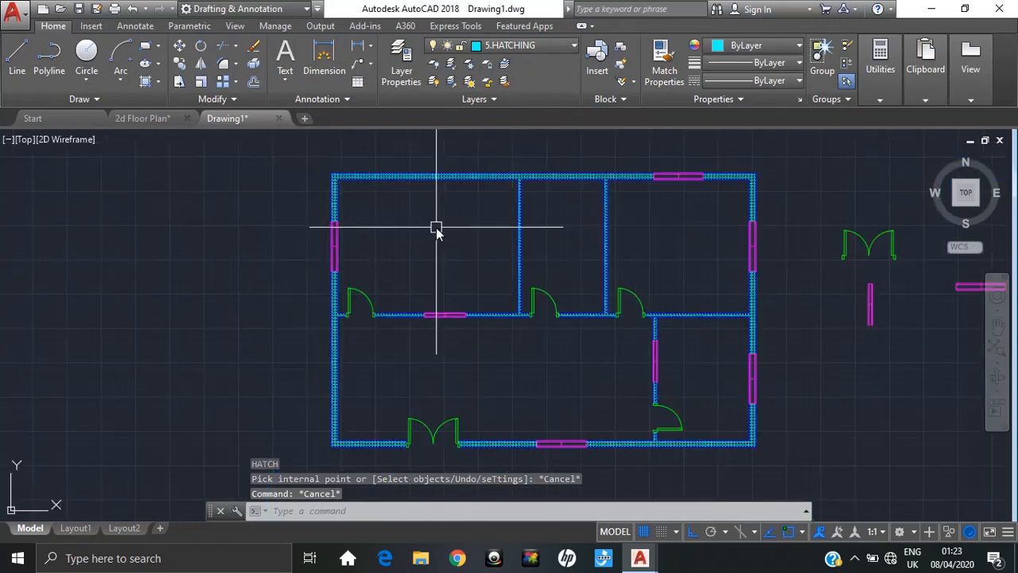
middle_click_drag(474, 263, 377, 271)
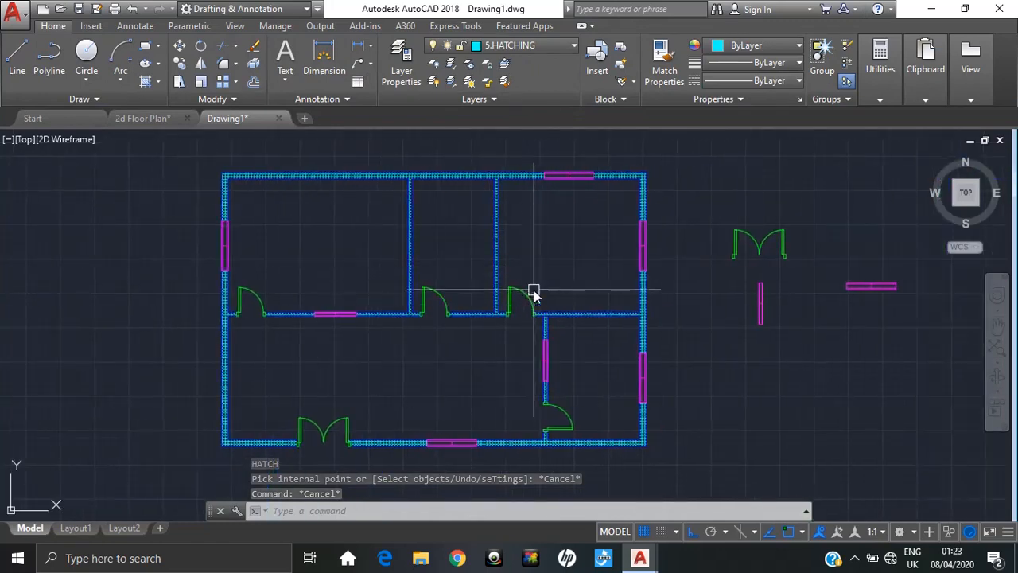
middle_click_drag(534, 291, 502, 285)
middle_click_drag(613, 254, 455, 246)
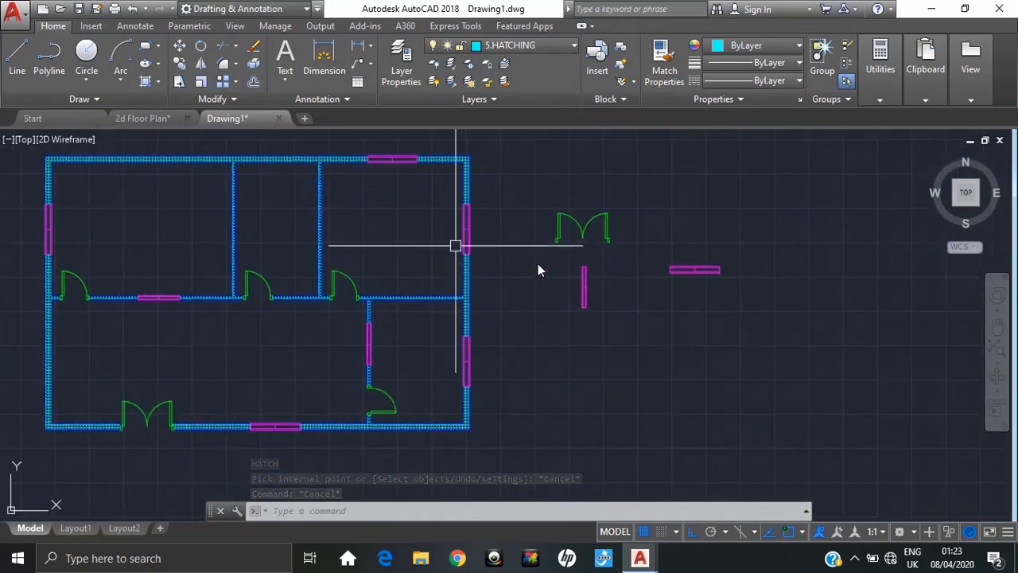
left_click(797, 179)
left_click(494, 328)
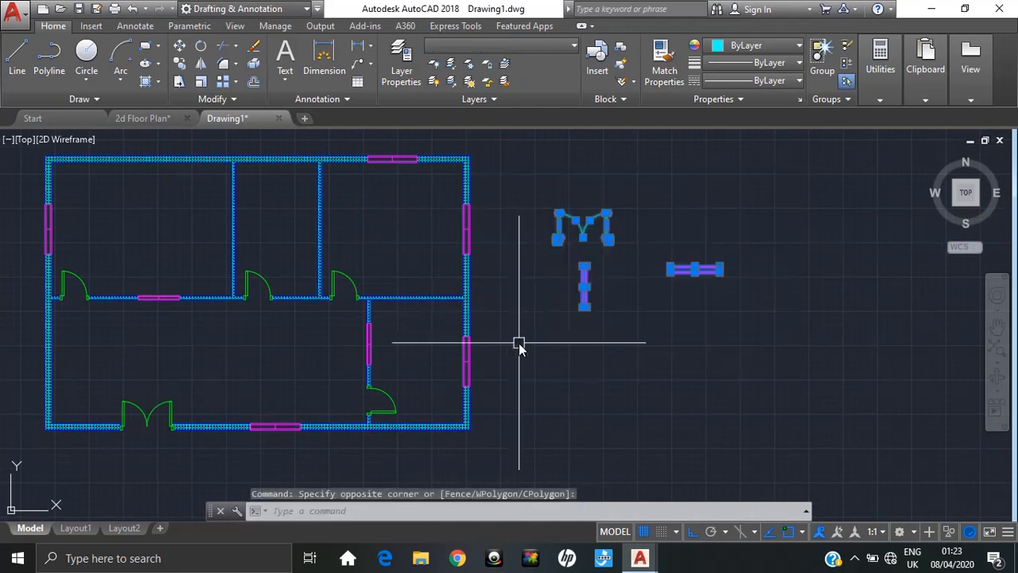
key("Escape")
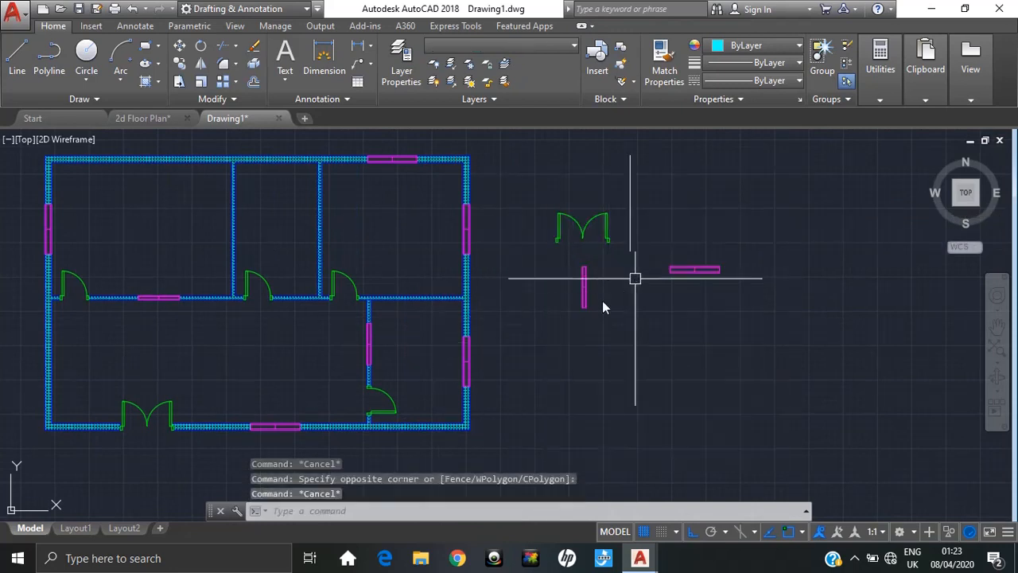
left_click(771, 173)
left_click(510, 350)
key("Delete")
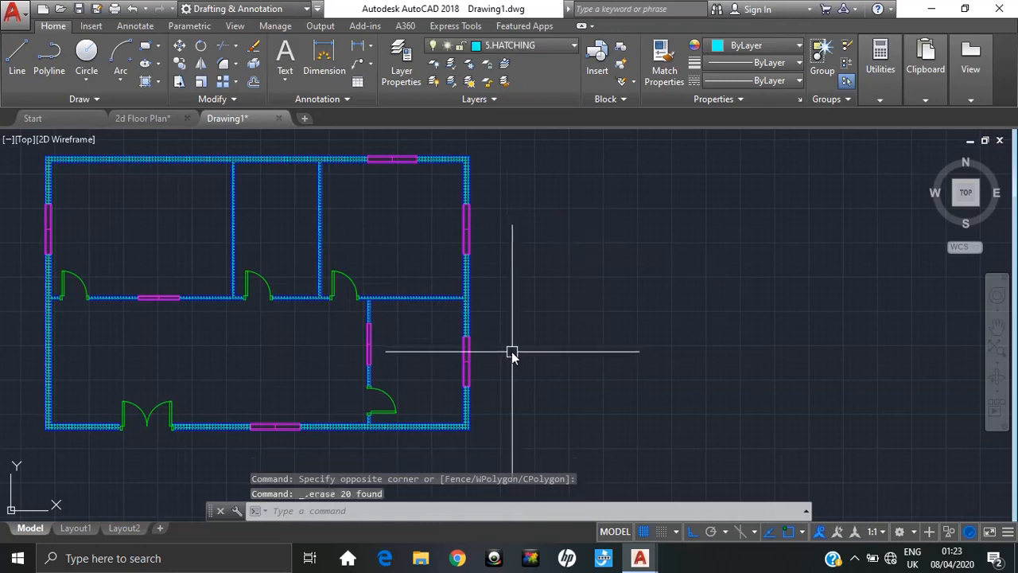
- Examine the dimensions of both column types under Column Details in the 2d Floor Plan reference
middle_click_drag(293, 263, 456, 276)
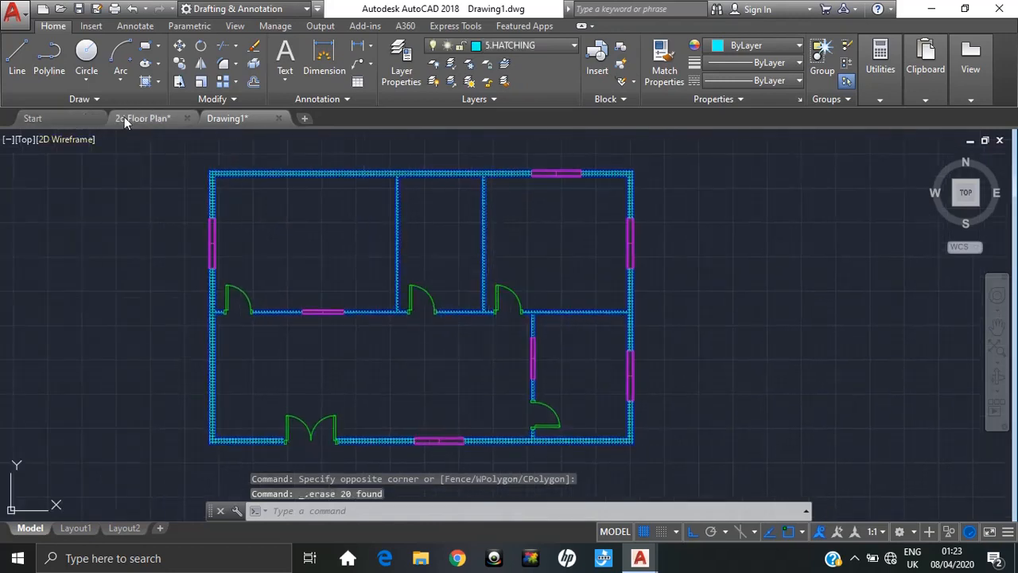
left_click(152, 118)
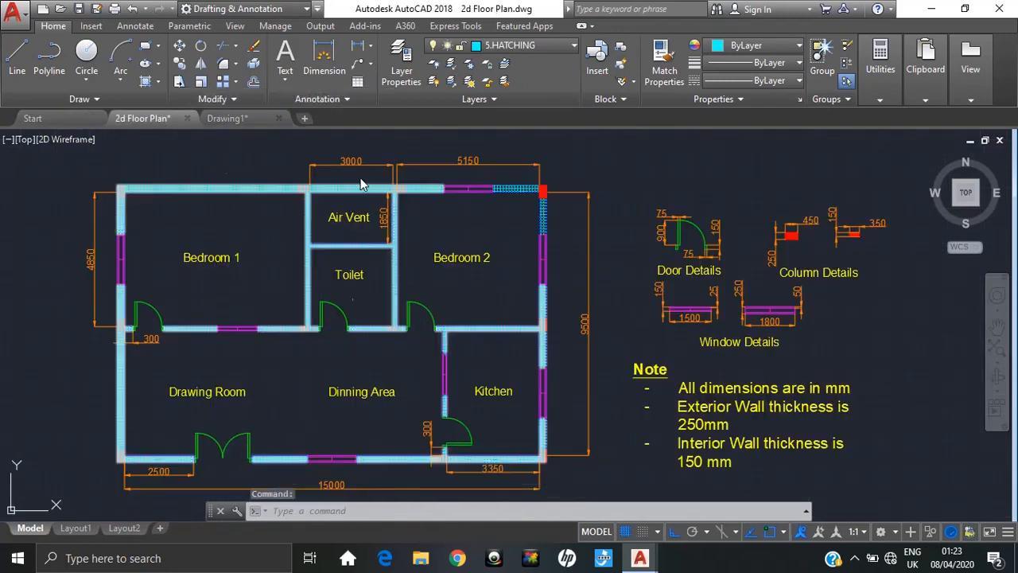
middle_click_drag(791, 270, 593, 256)
scroll(592, 255, "up", 2)
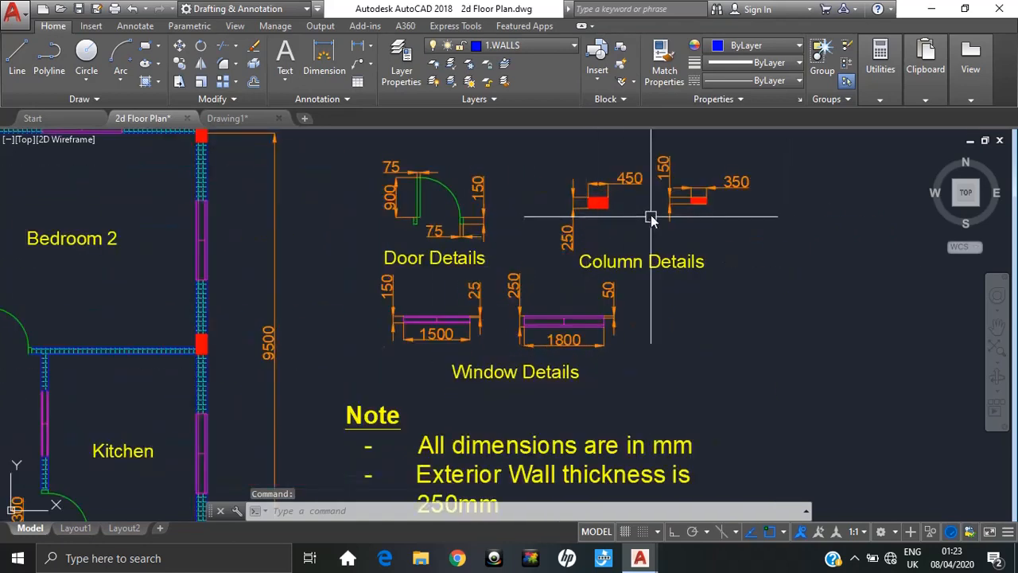
middle_click_drag(649, 217, 584, 265)
scroll(545, 261, "up", 2)
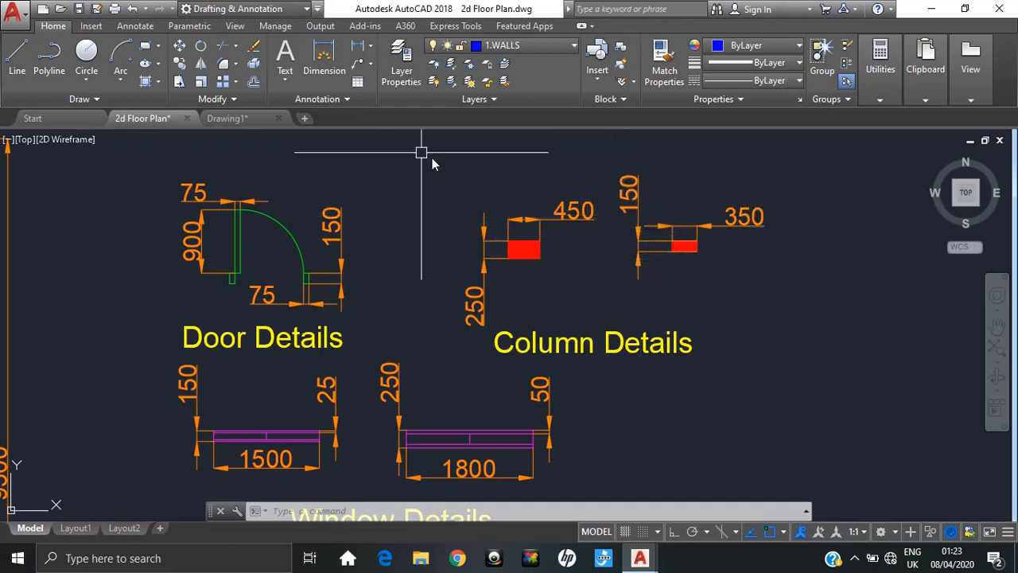
- Return to Drawing1 and make 4.COLUMN the current layer
left_click(265, 119)
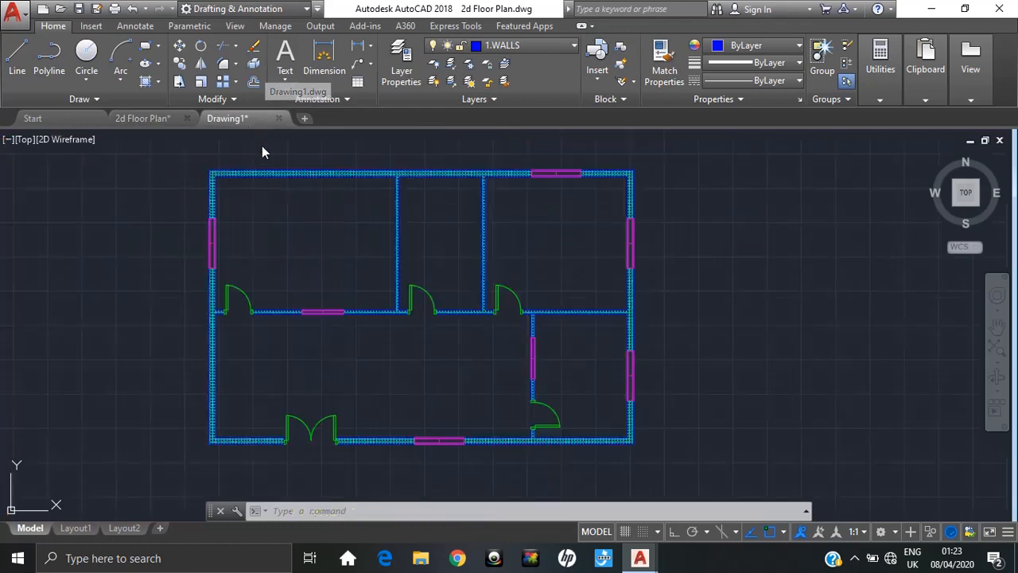
left_click(505, 48)
left_click(513, 135)
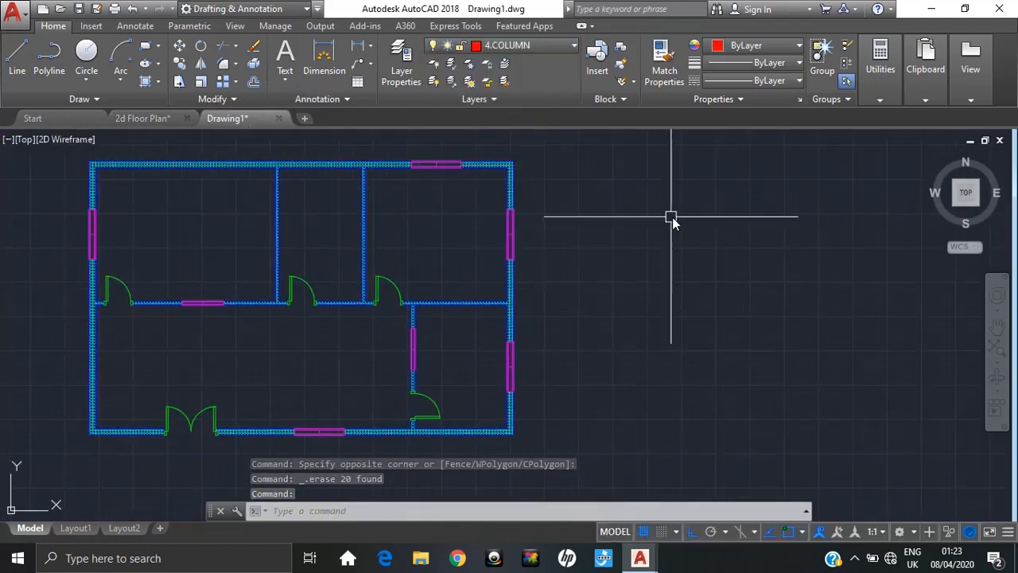
key("Escape")
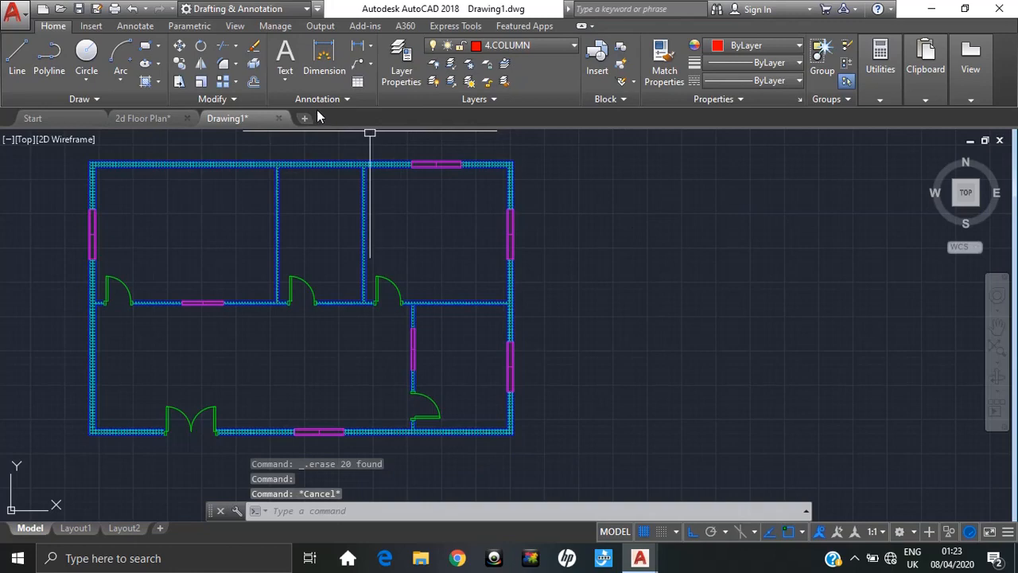
- Recheck the large column size in the 2d Floor Plan reference and draw a 450 by 250 rectangle east of the plan in Drawing1
left_click(162, 119)
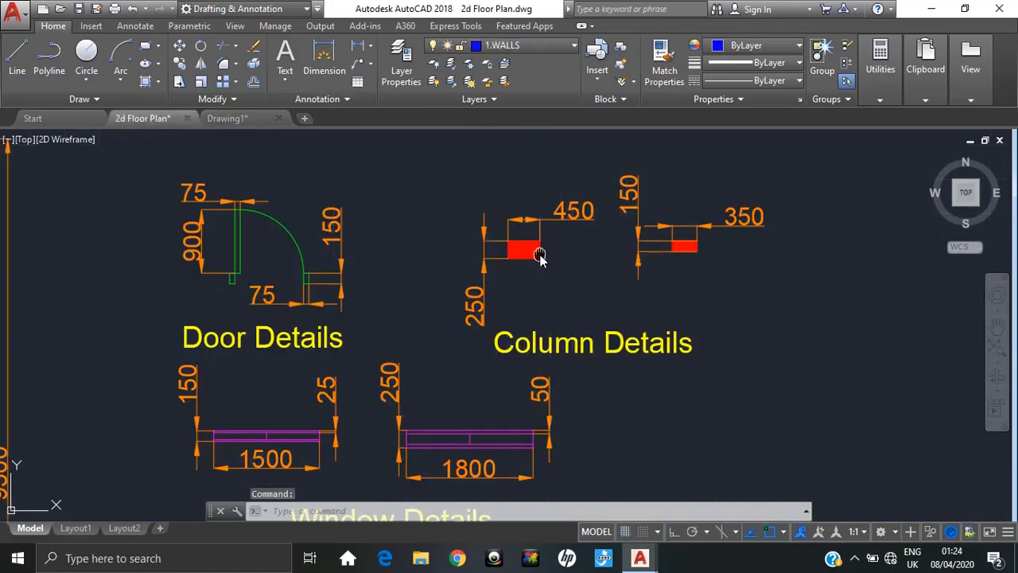
middle_click_drag(539, 256, 530, 260)
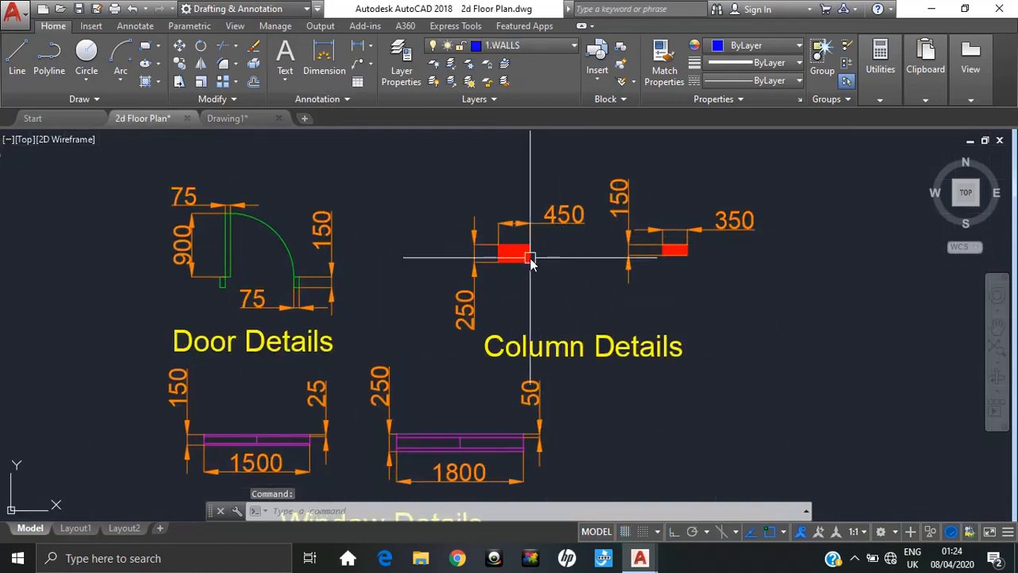
left_click(239, 119)
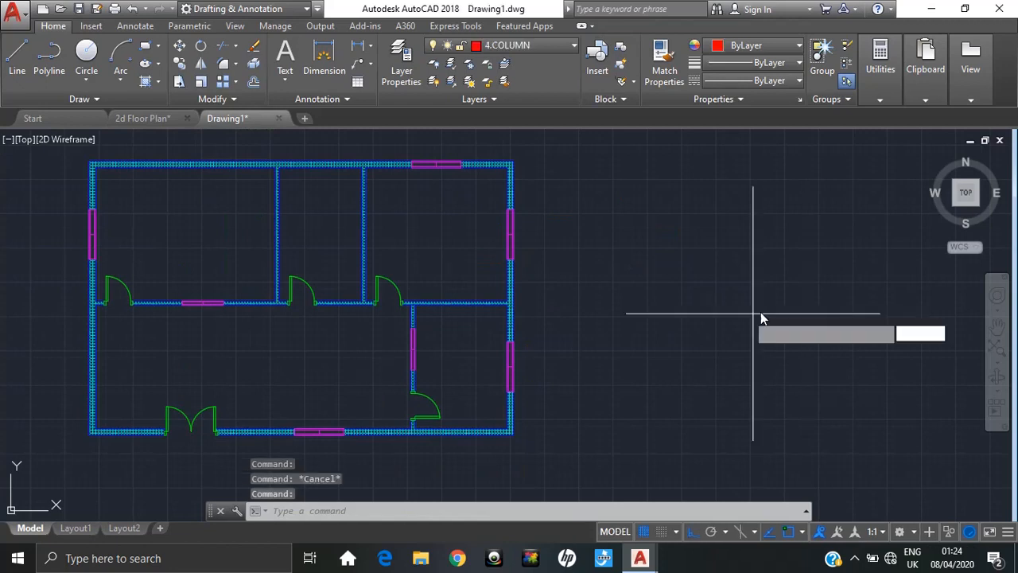
left_click(616, 298)
type("4")
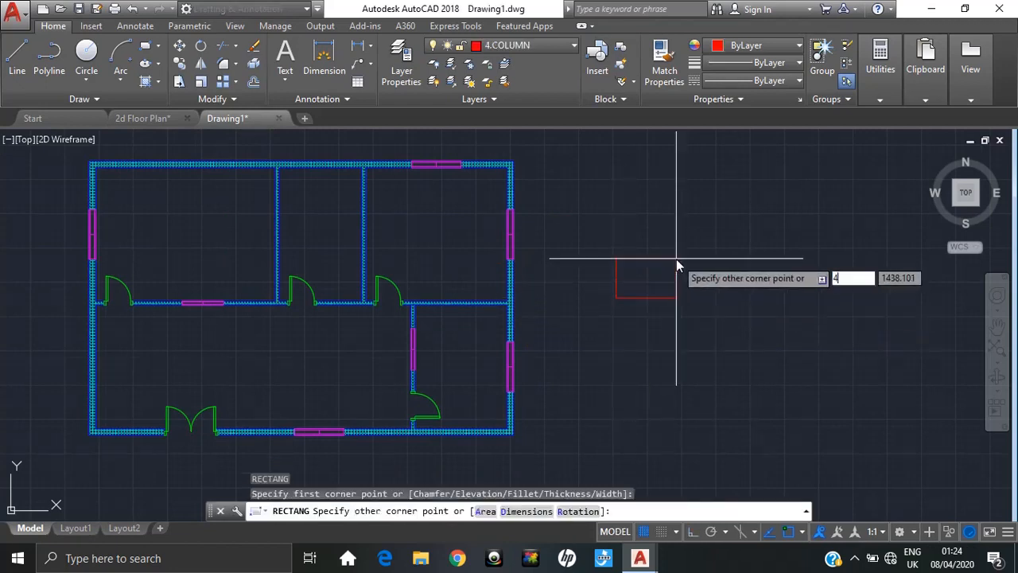
type("50")
key("Tab")
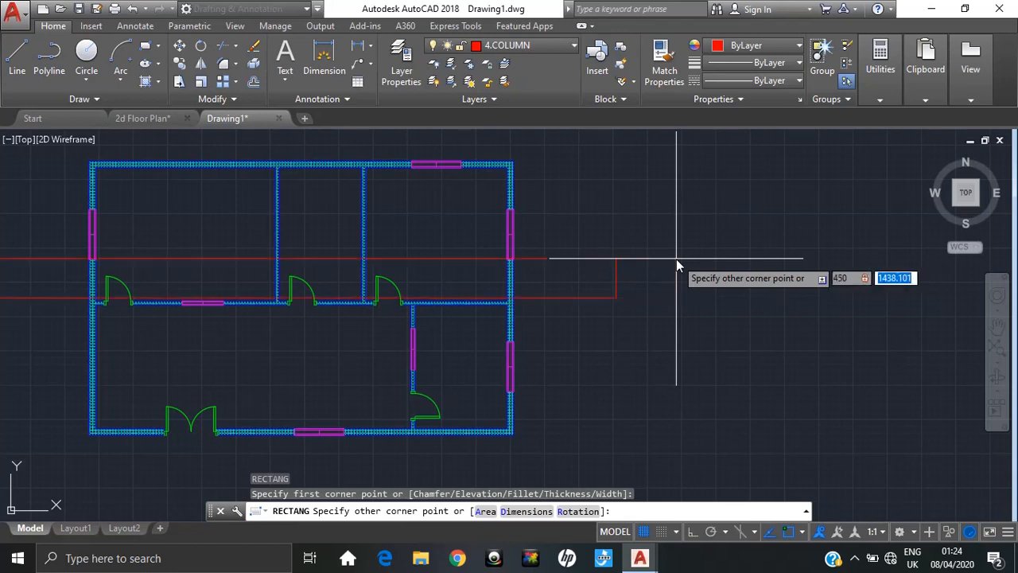
type("250")
key("Return")
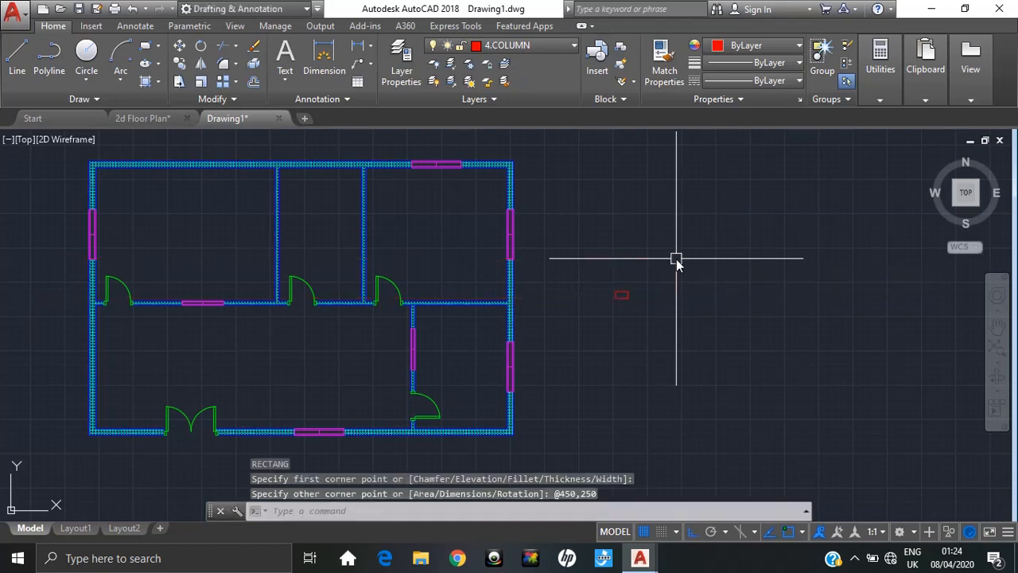
- Draw a 350 by 150 rectangle for the smaller column east of the 450 by 250 one
type("rec")
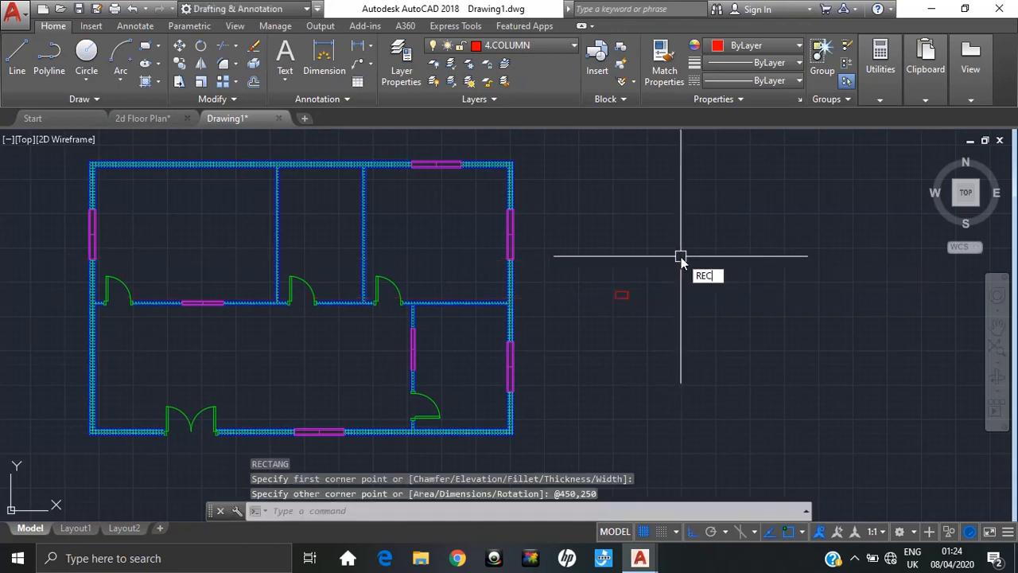
key("Return")
left_click(696, 304)
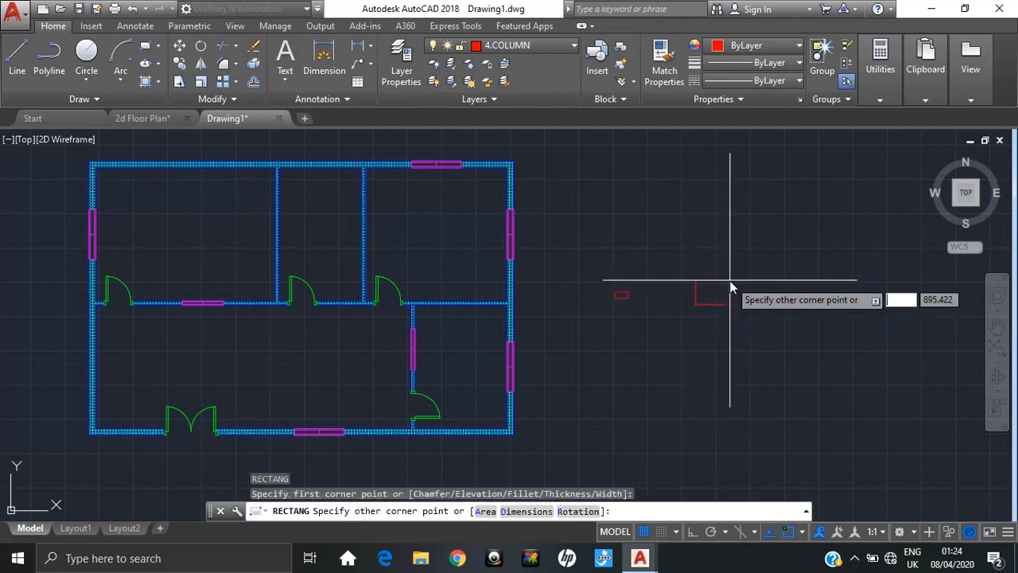
type("350")
key("Tab")
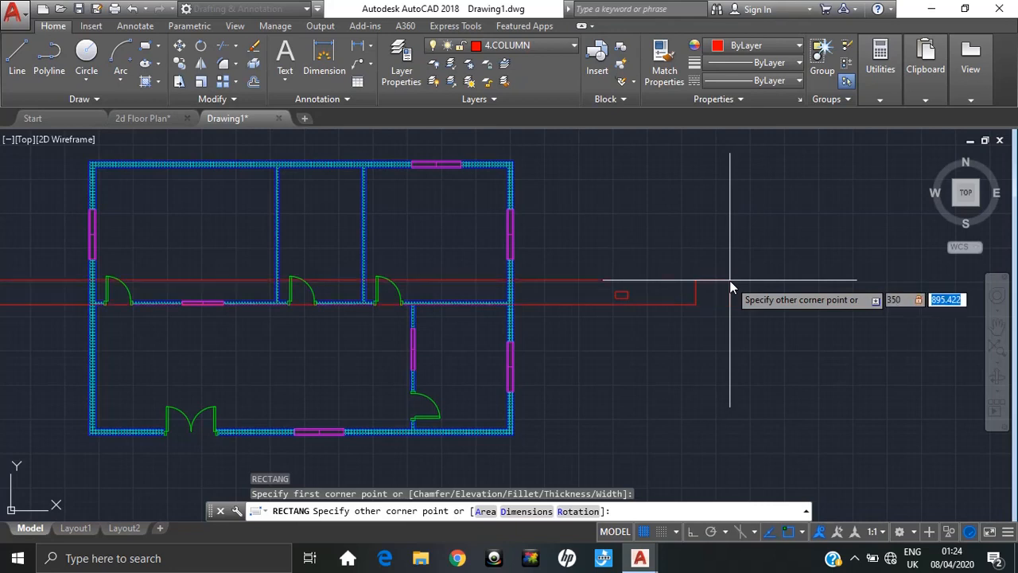
type("150")
key("Return")
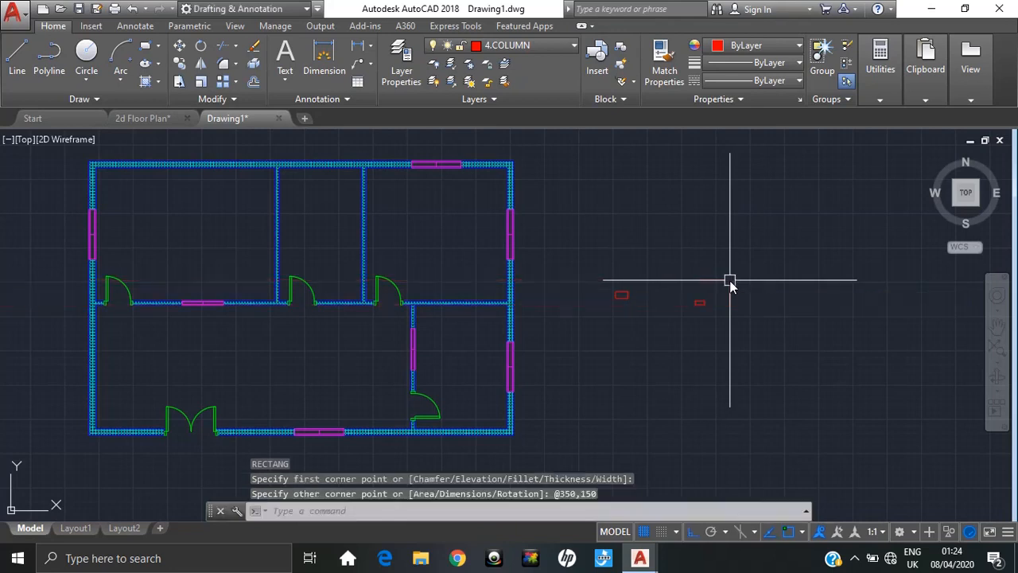
left_click(143, 118)
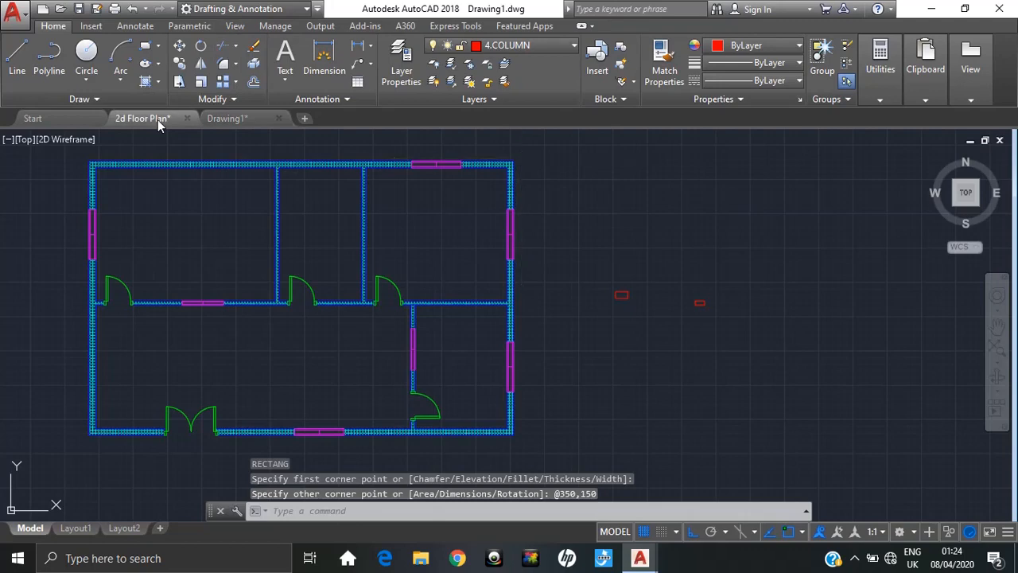
left_click(226, 117)
- Hatch the 450 by 250 column rectangle with the SOLID pattern
scroll(628, 302, "up", 5)
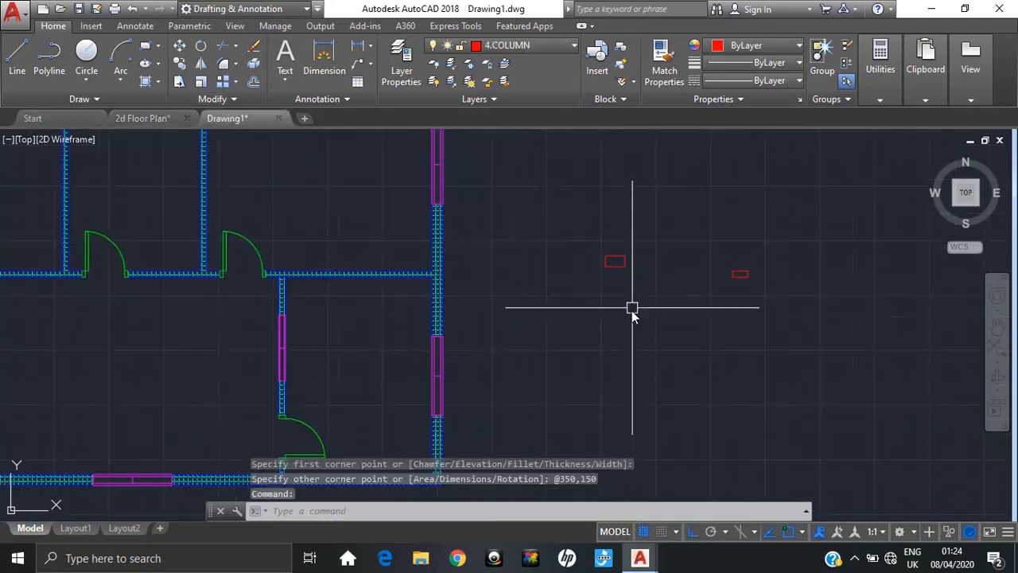
left_click(615, 260)
key("Escape")
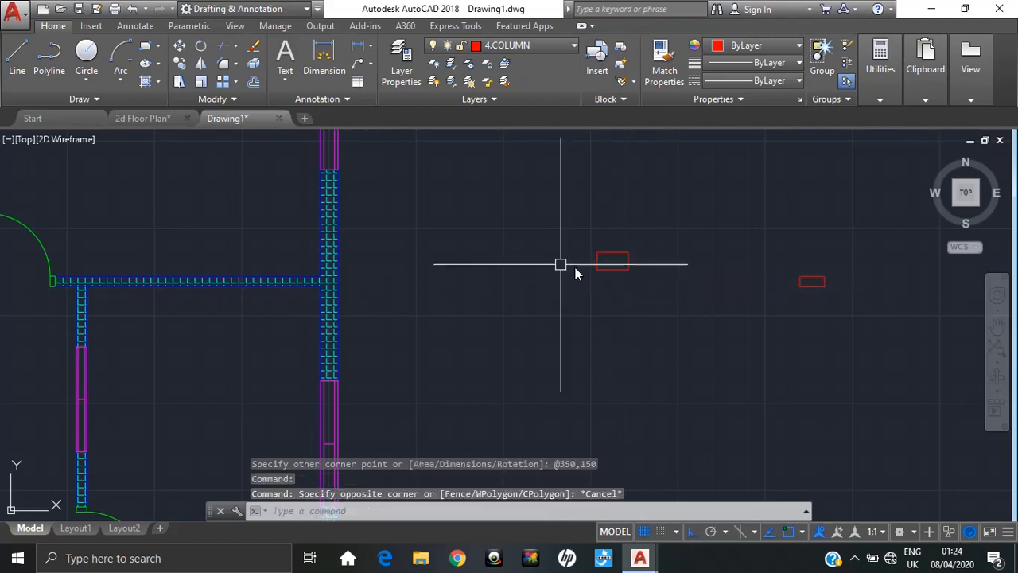
left_click(146, 83)
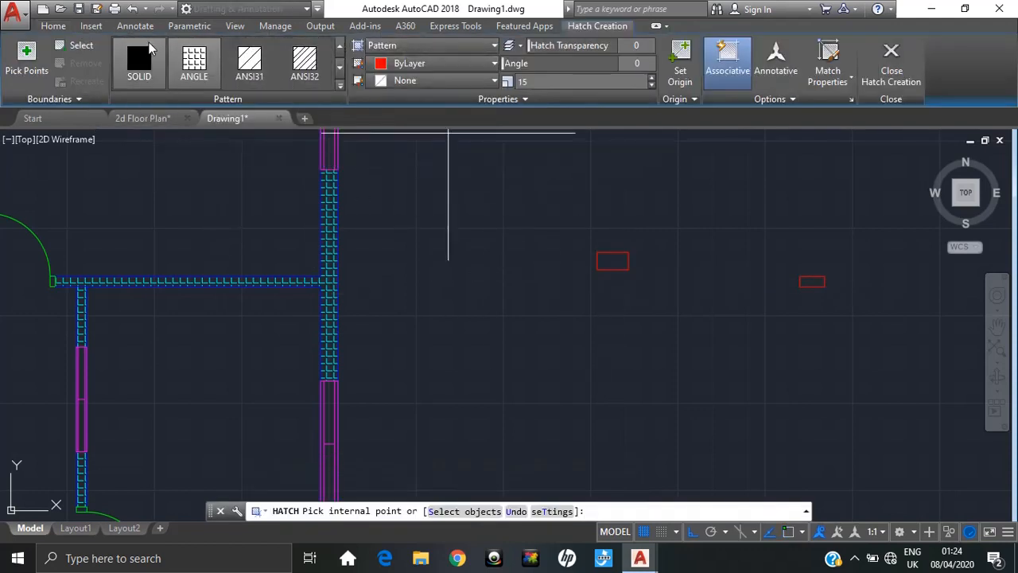
left_click(139, 60)
scroll(604, 263, "up", 4)
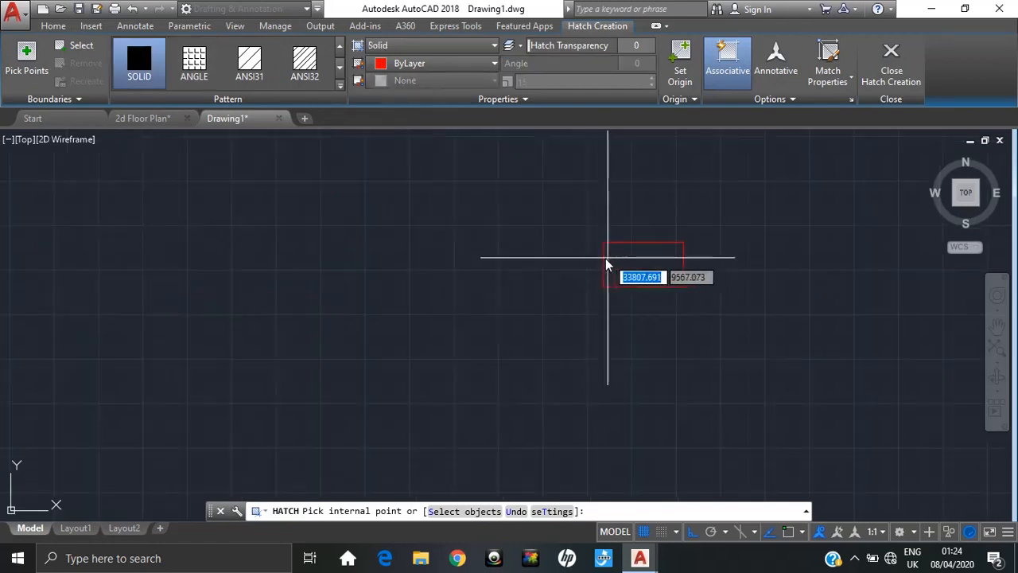
left_click(659, 265)
- Fill the 350 by 150 column rectangle with the same SOLID hatch and end the Hatch command
scroll(796, 313, "down", 5)
middle_click_drag(796, 313, 392, 247)
scroll(510, 253, "up", 4)
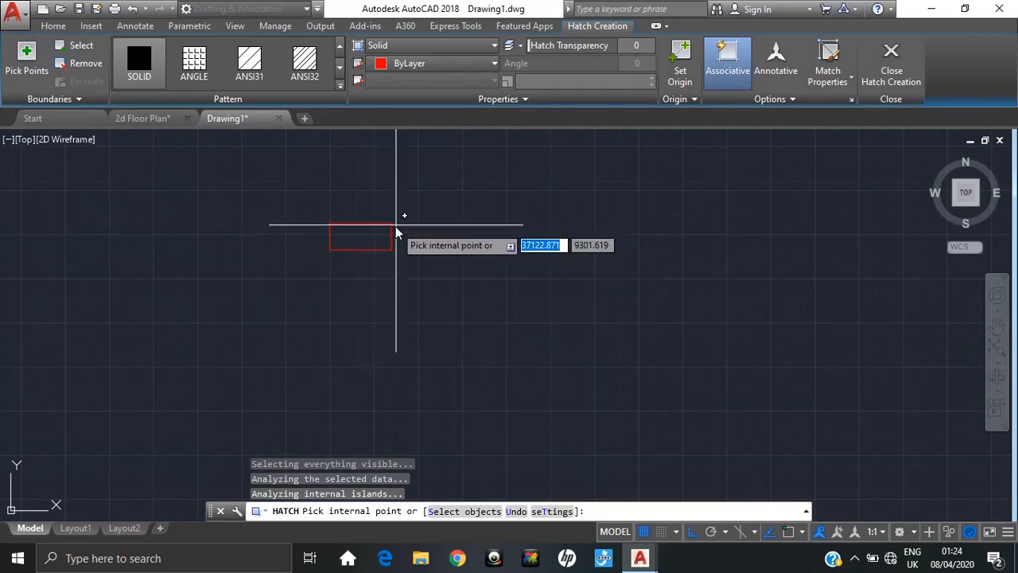
left_click(355, 234)
scroll(520, 302, "down", 4)
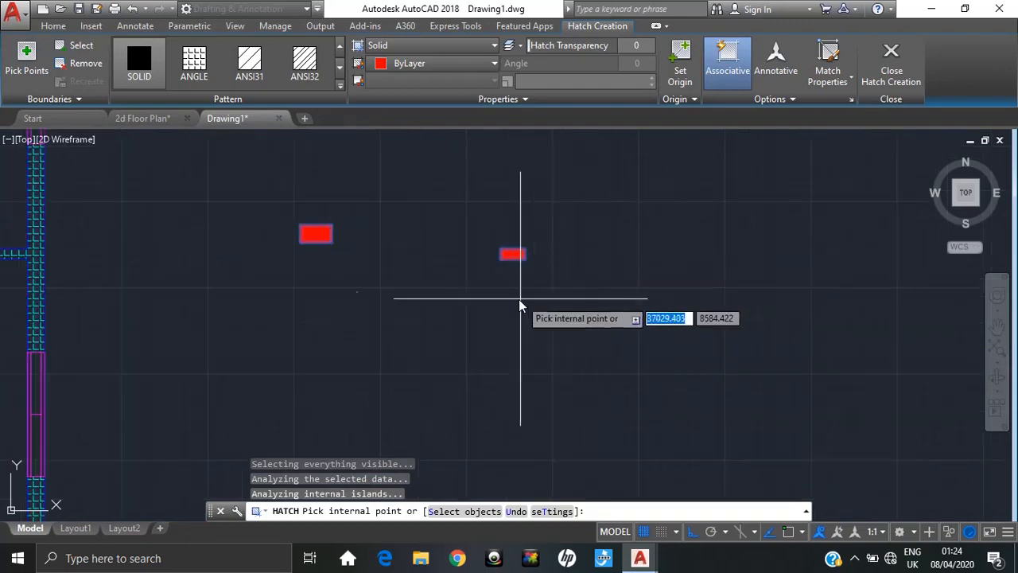
key("Escape")
- Examine where the columns sit along the exterior and interior walls in the 2d Floor Plan reference
scroll(392, 306, "down", 2)
middle_click_drag(392, 306, 741, 297)
scroll(740, 297, "down", 2)
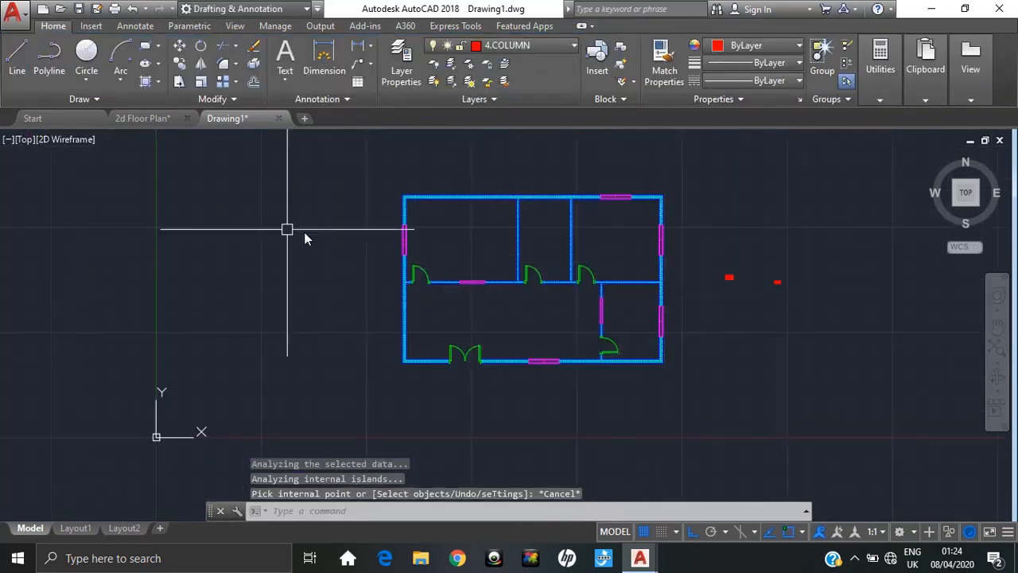
left_click(148, 119)
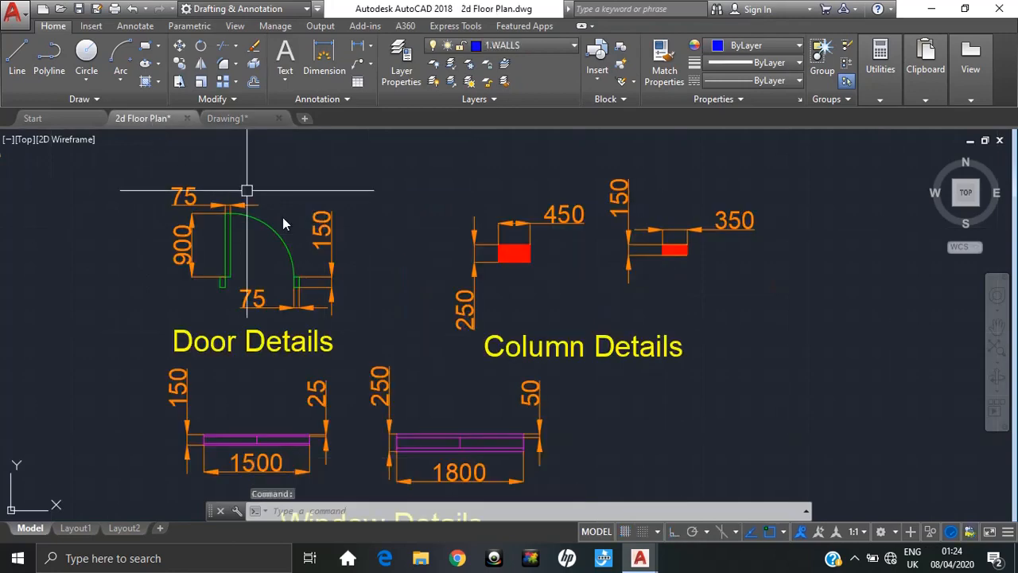
scroll(199, 195, "down", 5)
middle_click_drag(216, 222, 461, 256)
scroll(220, 250, "up", 2)
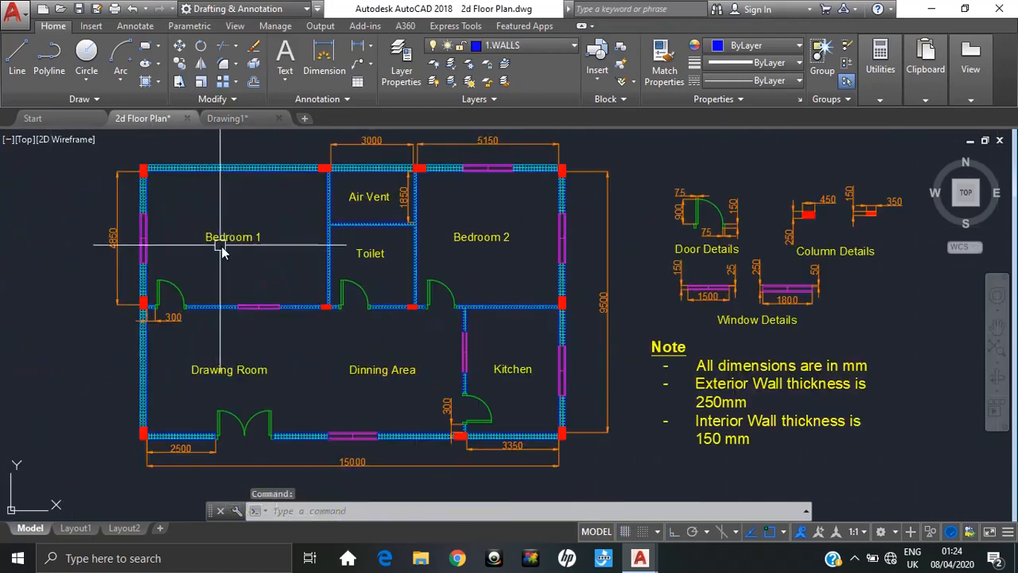
middle_click_drag(220, 250, 367, 250)
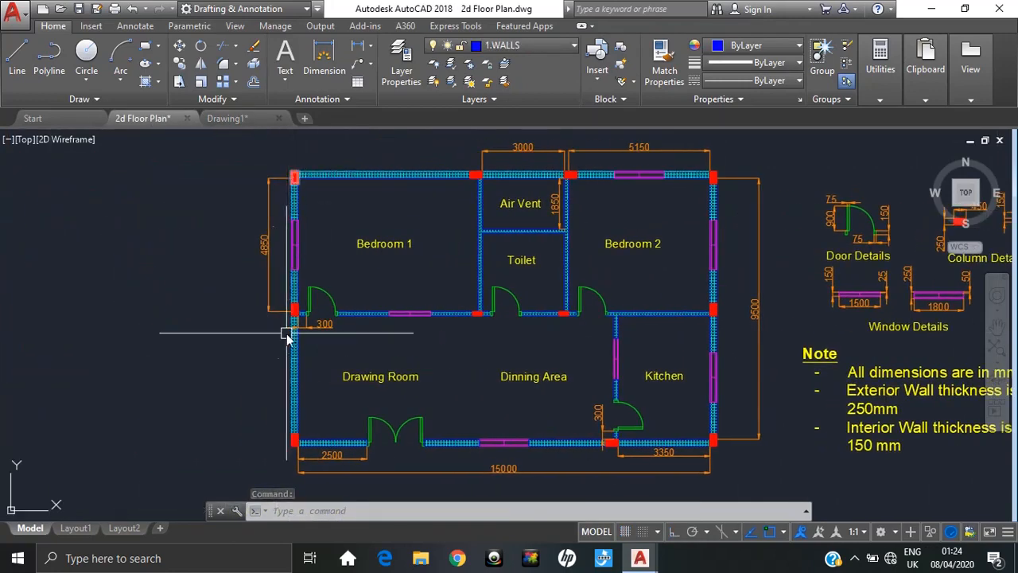
middle_click_drag(300, 183, 253, 170)
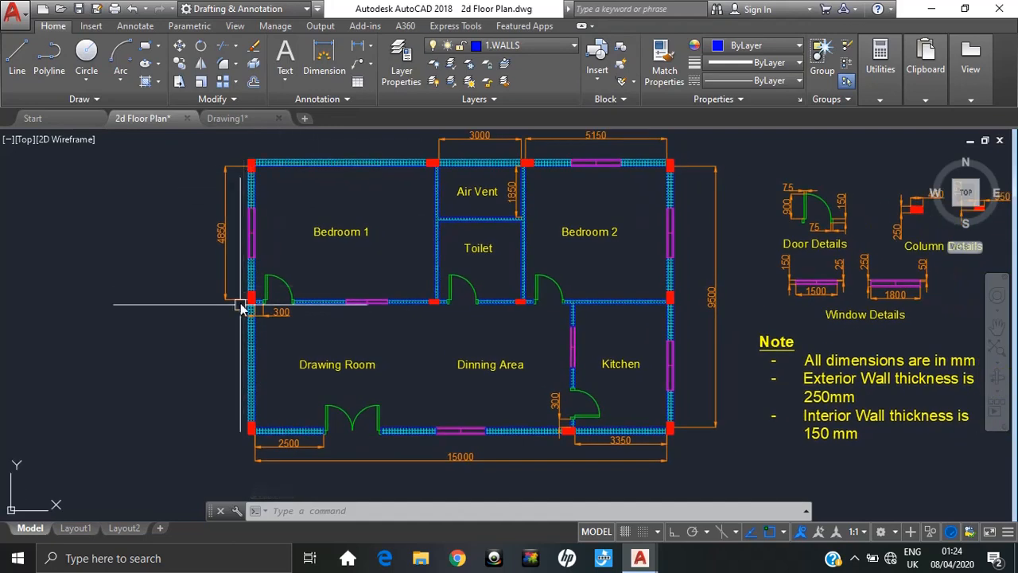
middle_click_drag(391, 422, 337, 409)
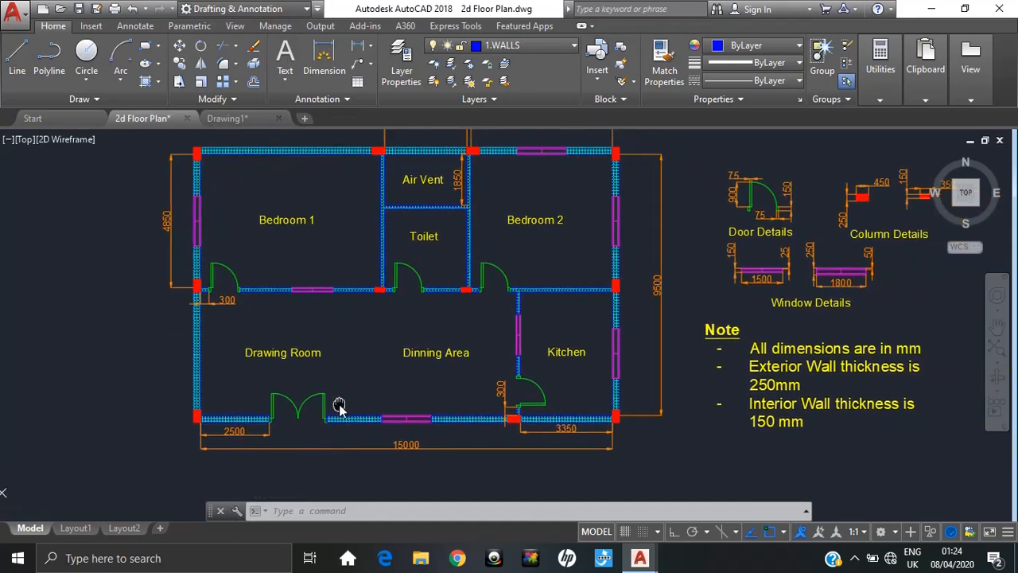
middle_click_drag(664, 400, 579, 391)
left_click(620, 415)
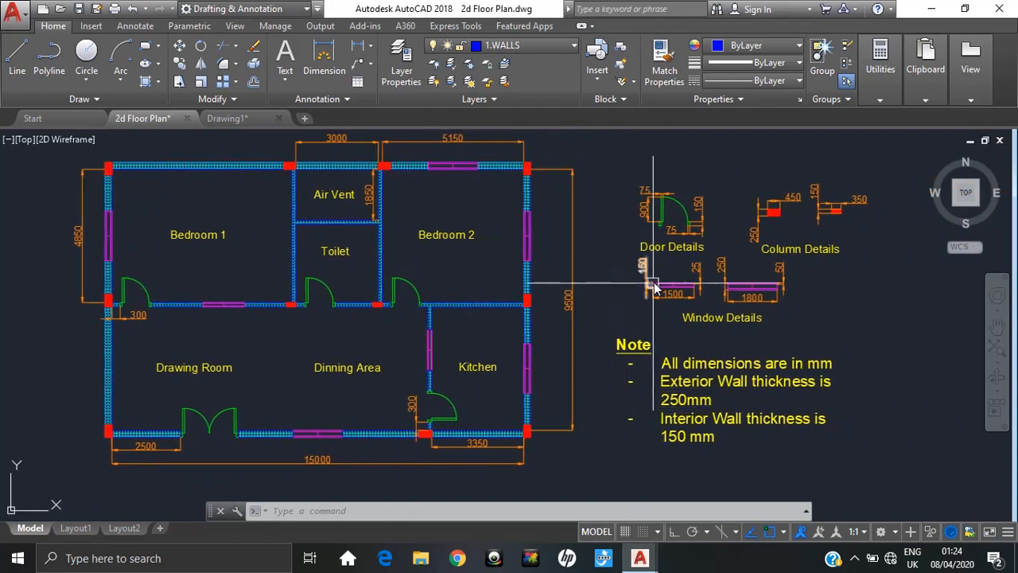
- In Drawing1, copy the 450 by 250 column with its fill from its lower-left corner to open space northwest of the floor plan
left_click(268, 124)
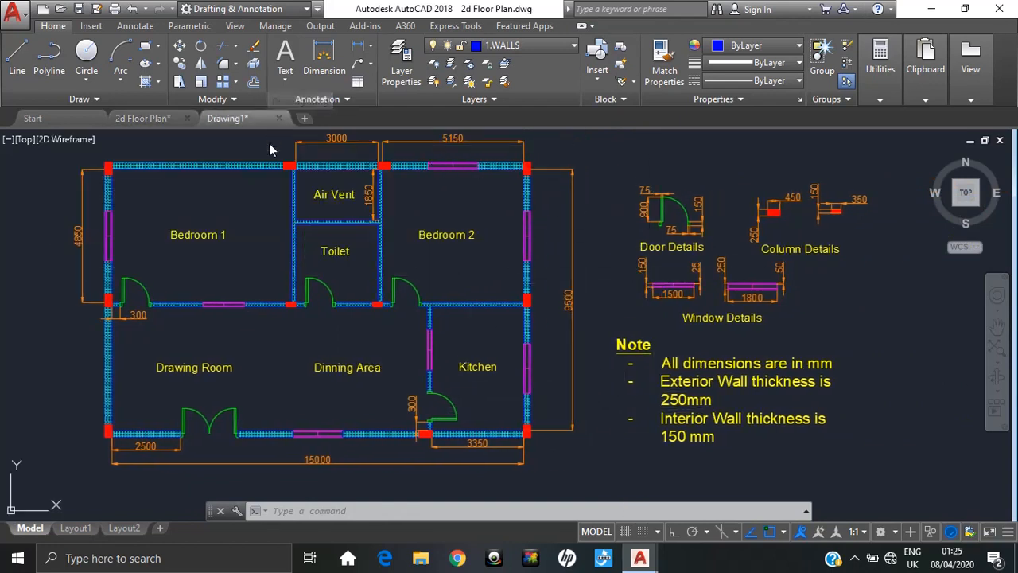
scroll(763, 274, "up", 5)
scroll(731, 268, "up", 2)
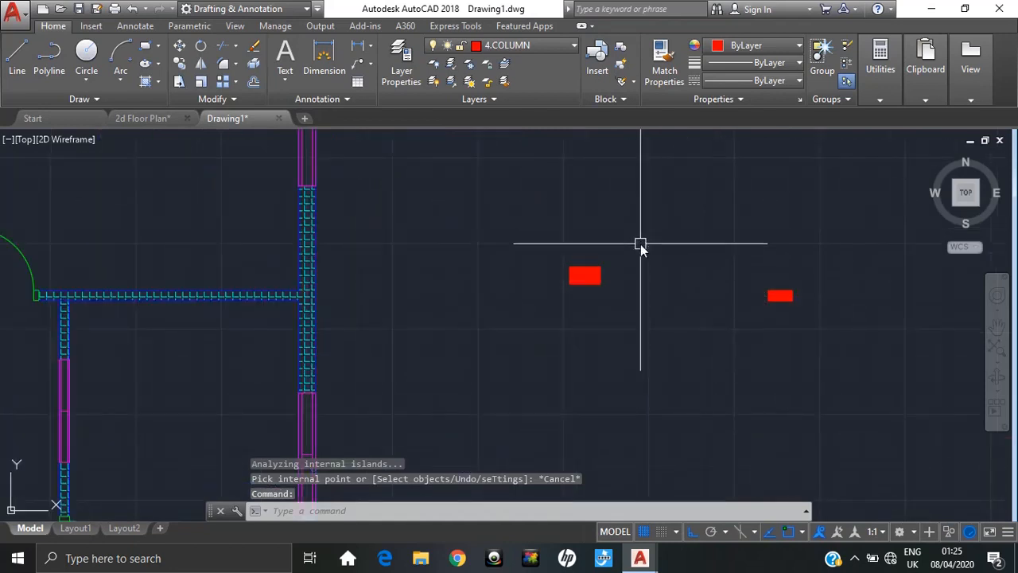
left_click(643, 202)
left_click(532, 328)
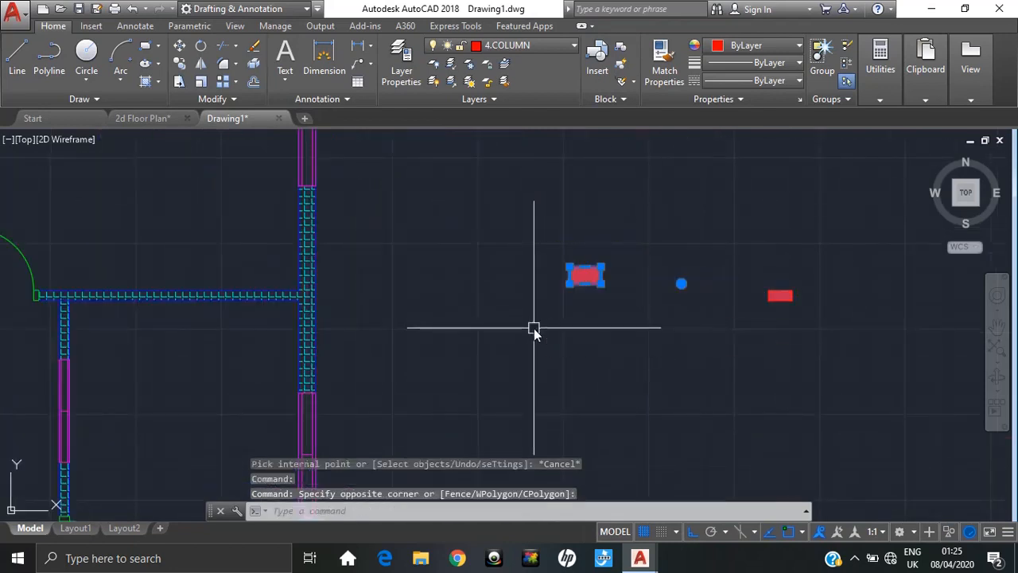
key("Return")
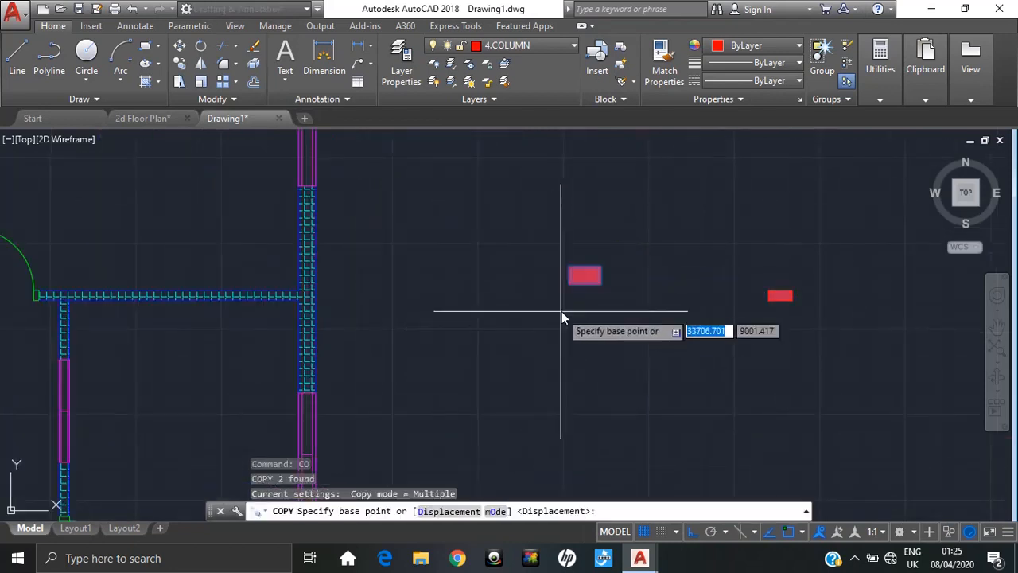
left_click(573, 287)
middle_click_drag(419, 245, 798, 308)
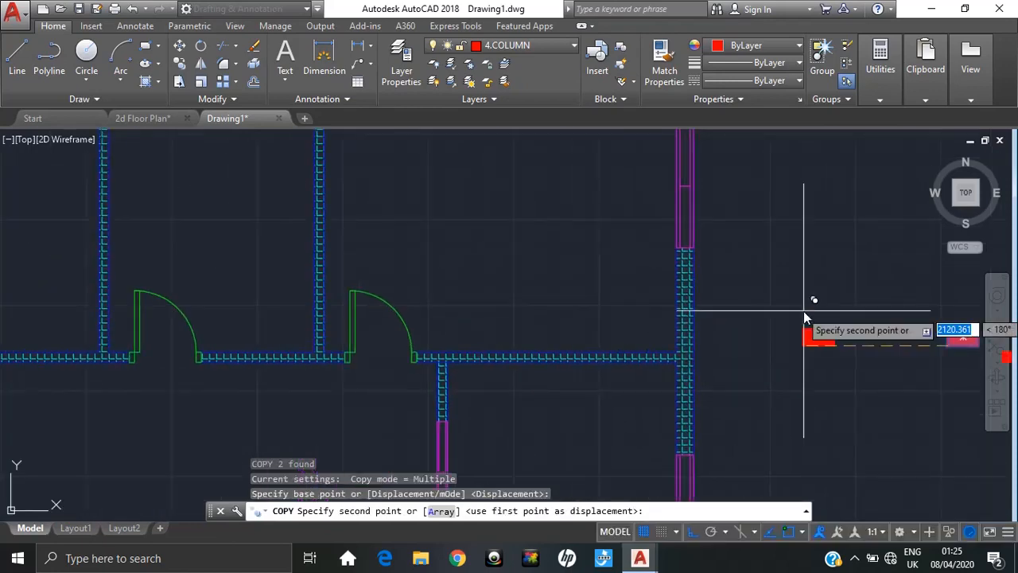
scroll(796, 318, "down", 4)
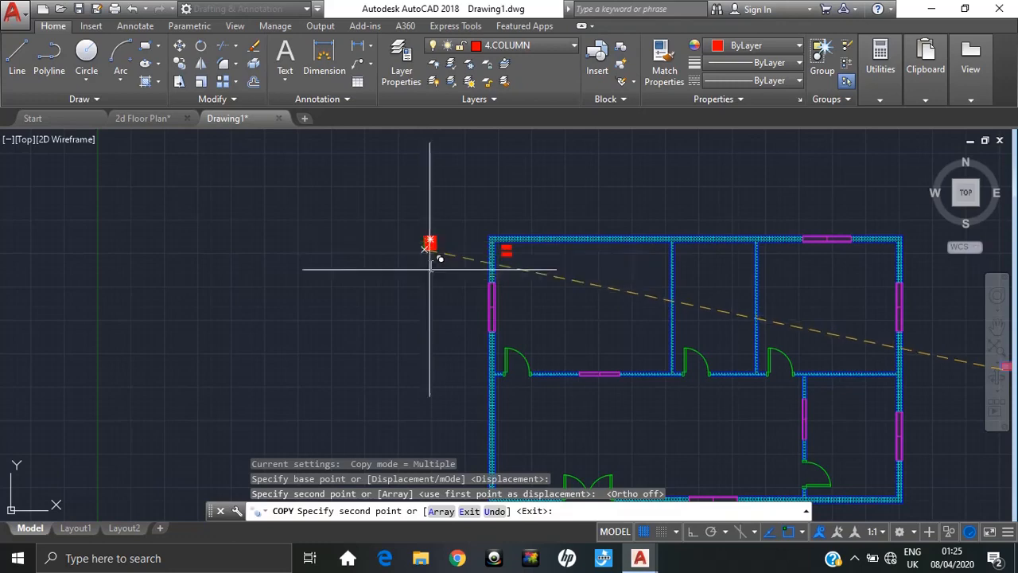
left_click(429, 243)
key("Escape")
- Try to erase the stray small column fill inside the plan's northwest corner, and undo the erasure
scroll(512, 238, "up", 3)
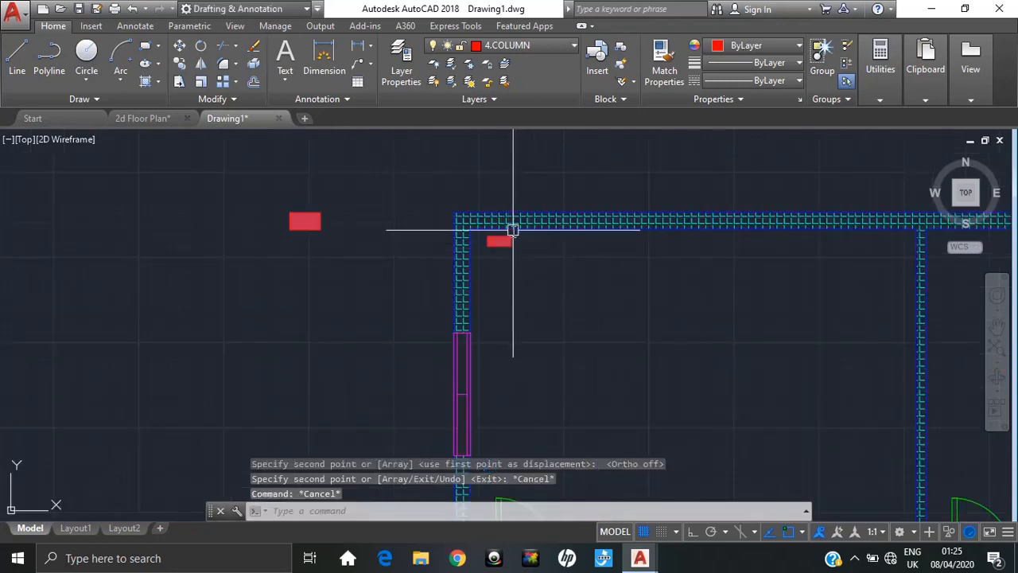
left_click(521, 238)
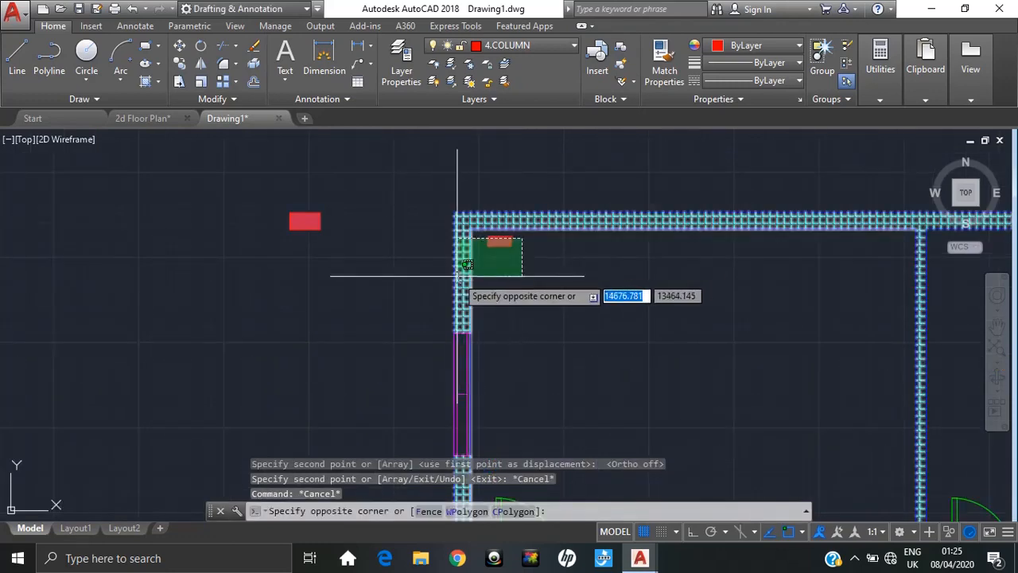
left_click(500, 288)
key("Delete")
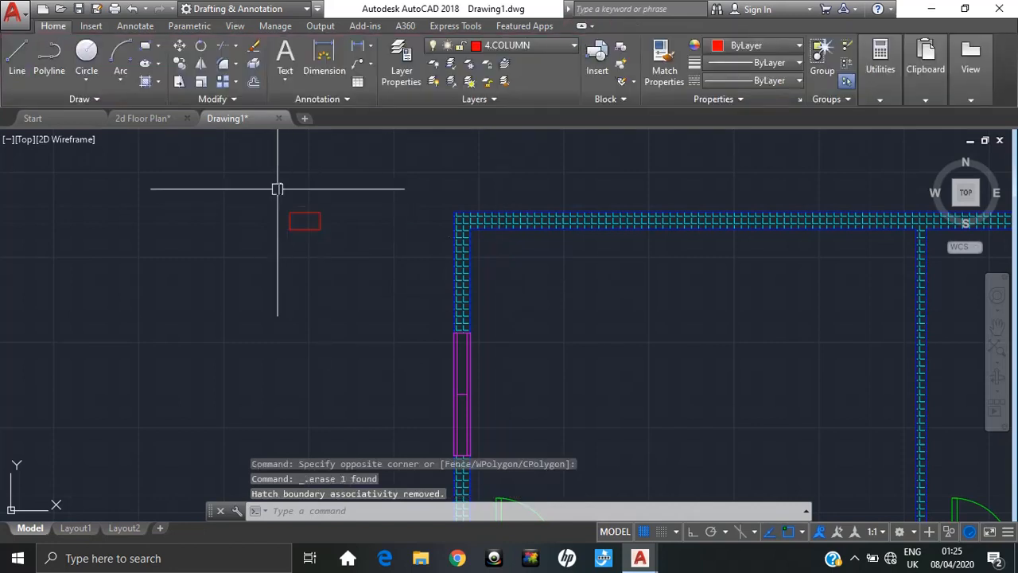
key("ctrl+z")
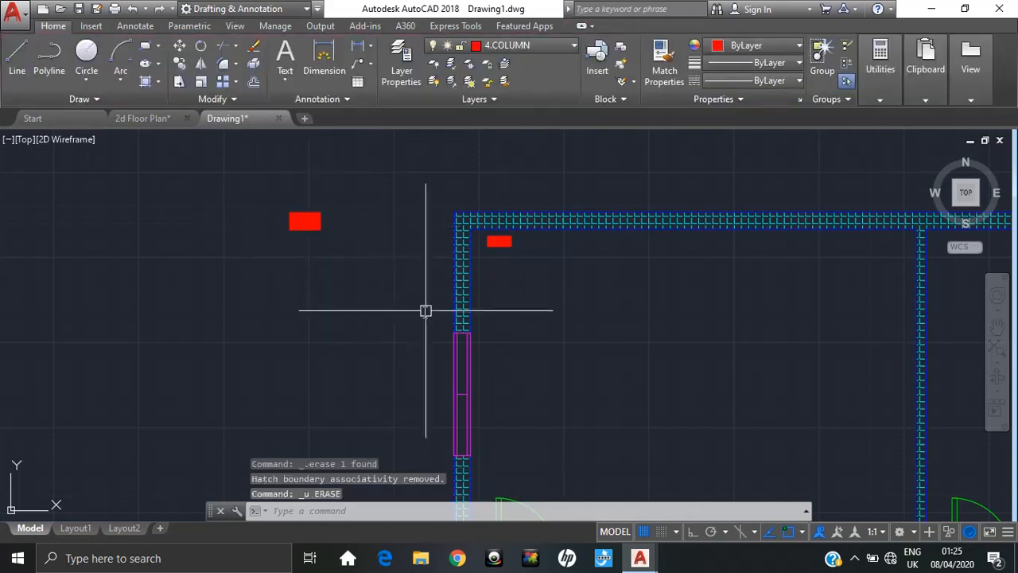
- Erase the solid hatch shared by the copied column northwest of the plan and the stray small fill inside its corner
scroll(504, 238, "up", 5)
left_click(509, 238)
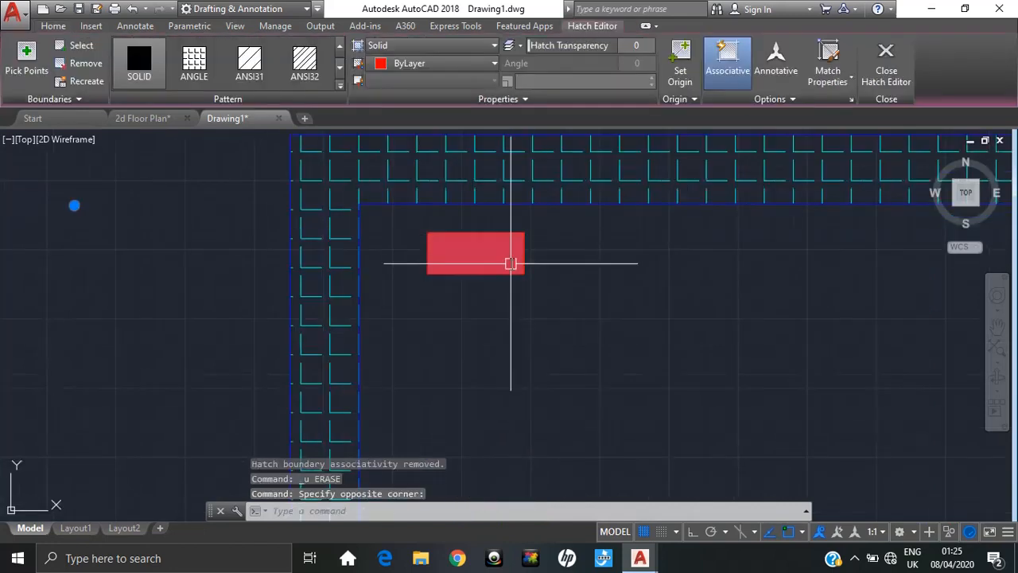
scroll(511, 264, "down", 3)
key("Escape")
key("Escape")
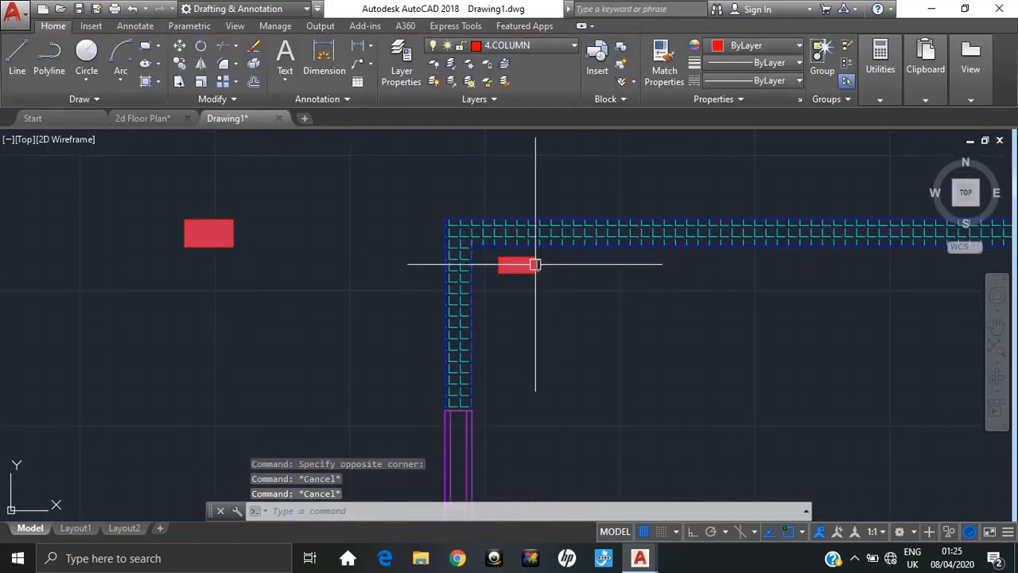
left_click(535, 264)
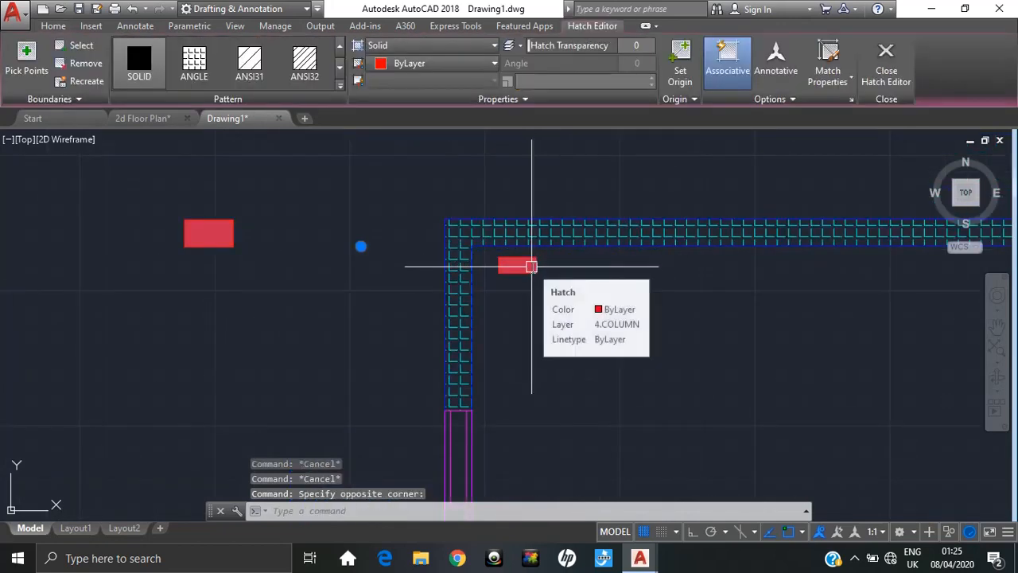
key("Delete")
scroll(589, 294, "down", 5)
mouse_move(641, 318)
middle_mouse_down()
mouse_move(295, 279)
mouse_move(192, 296)
middle_mouse_up()
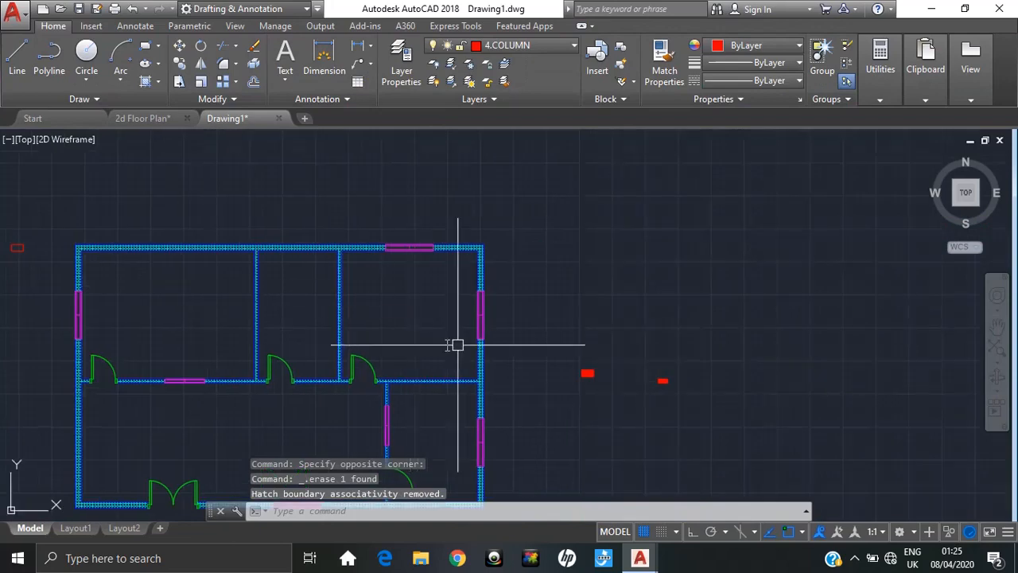
scroll(532, 369, "up", 4)
left_click(677, 379)
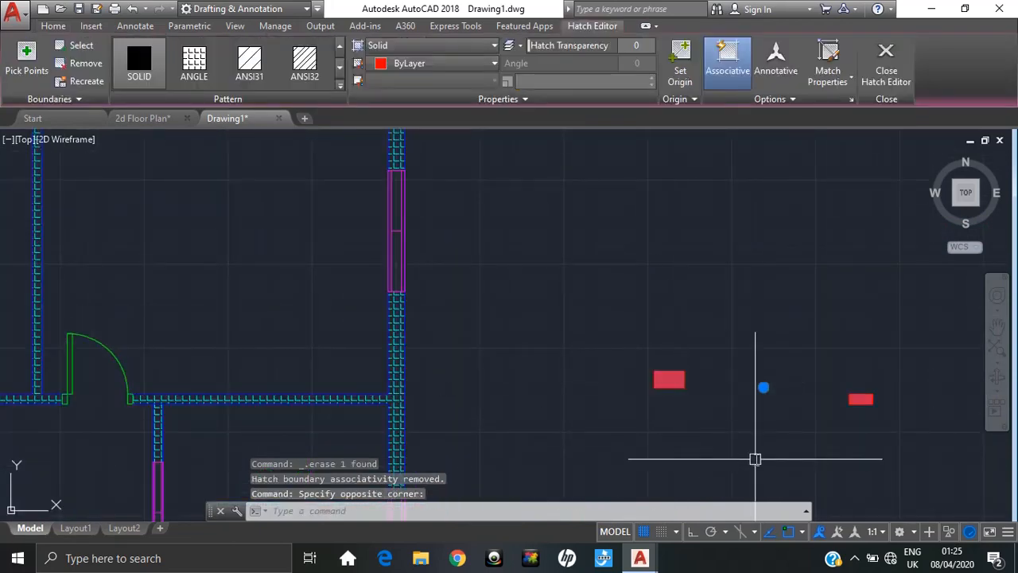
key("Escape")
key("Escape")
- Fill the copied column rectangle northwest of the floor plan with a SOLID hatch and end the Hatch command
scroll(659, 379, "down", 5)
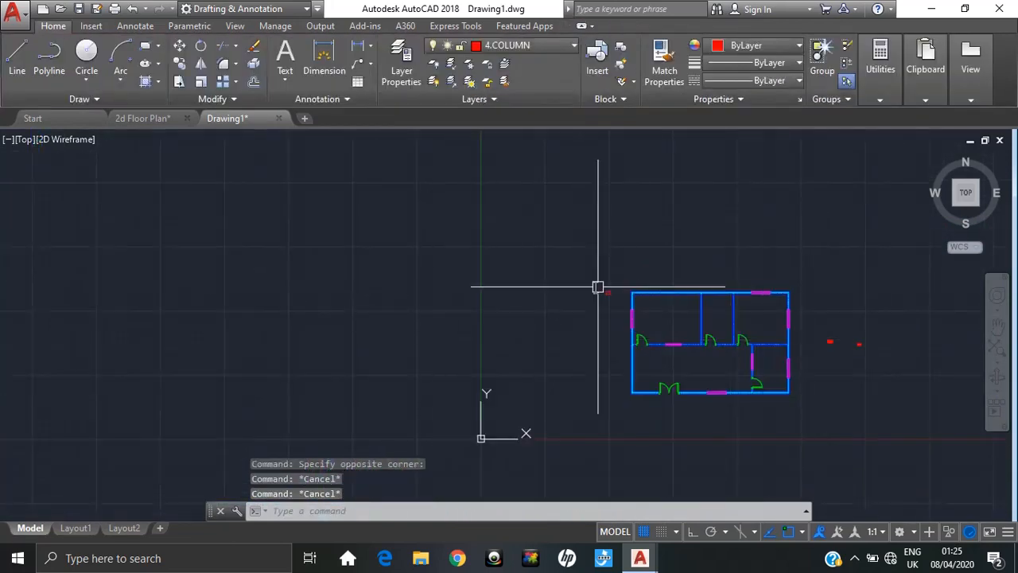
scroll(600, 285, "up", 4)
scroll(564, 302, "up", 6)
left_click(589, 305)
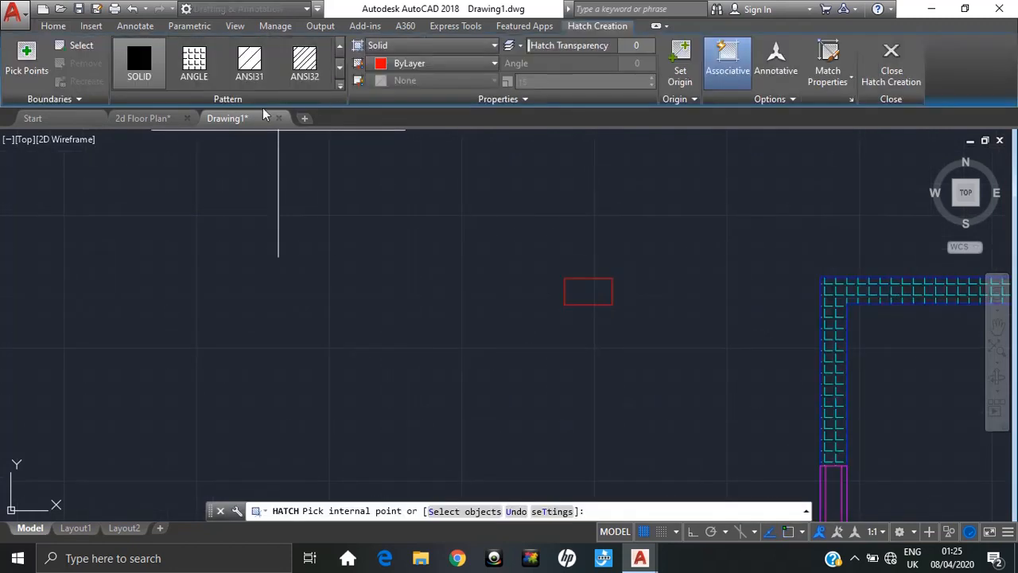
left_click(147, 64)
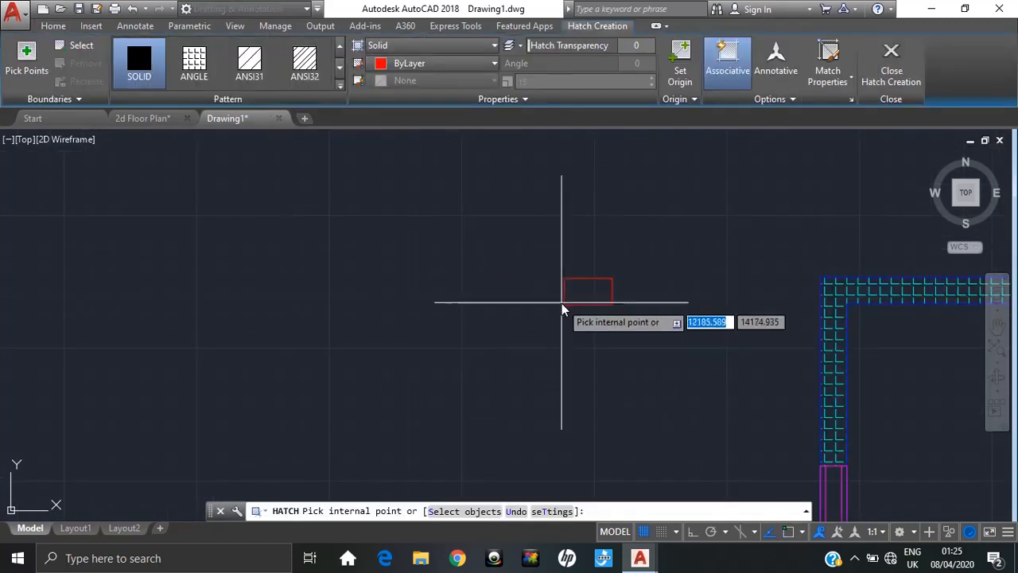
left_click(584, 298)
key("Escape")
scroll(700, 334, "down", 5)
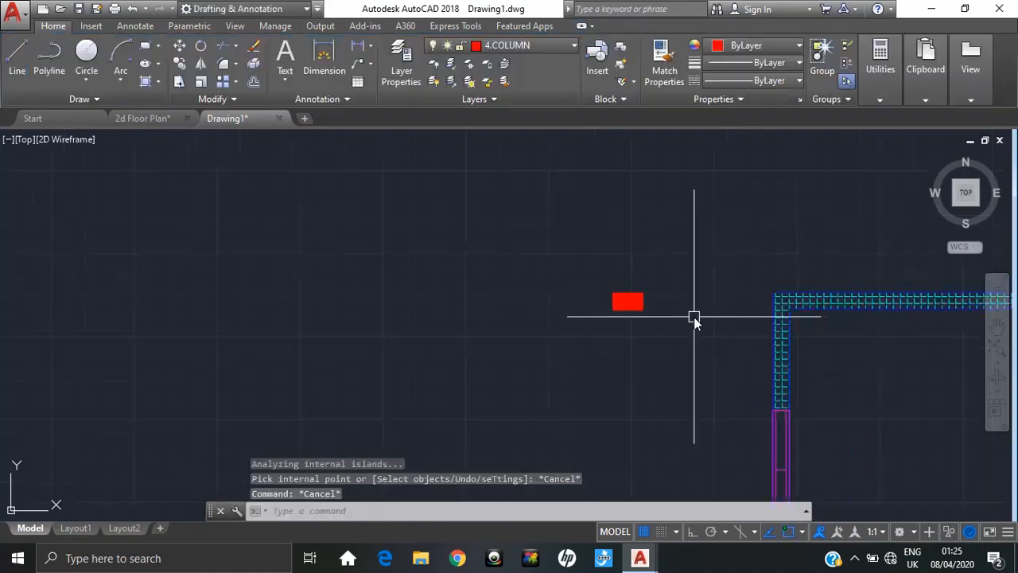
- Rotate the filled column copy northwest of the plan about its lower-right corner with Ortho on
scroll(604, 326, "up", 4)
left_click(646, 250)
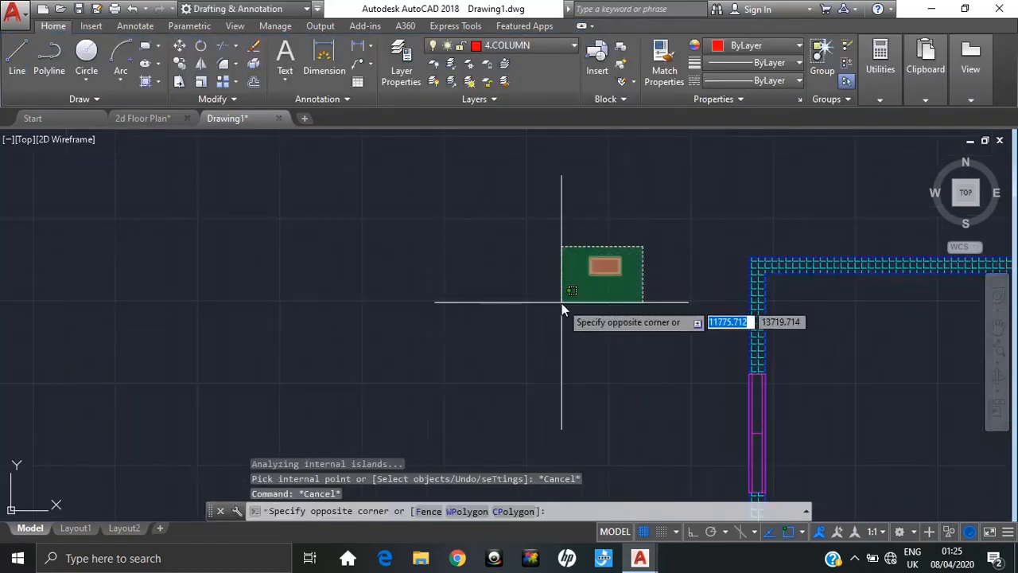
left_click(561, 303)
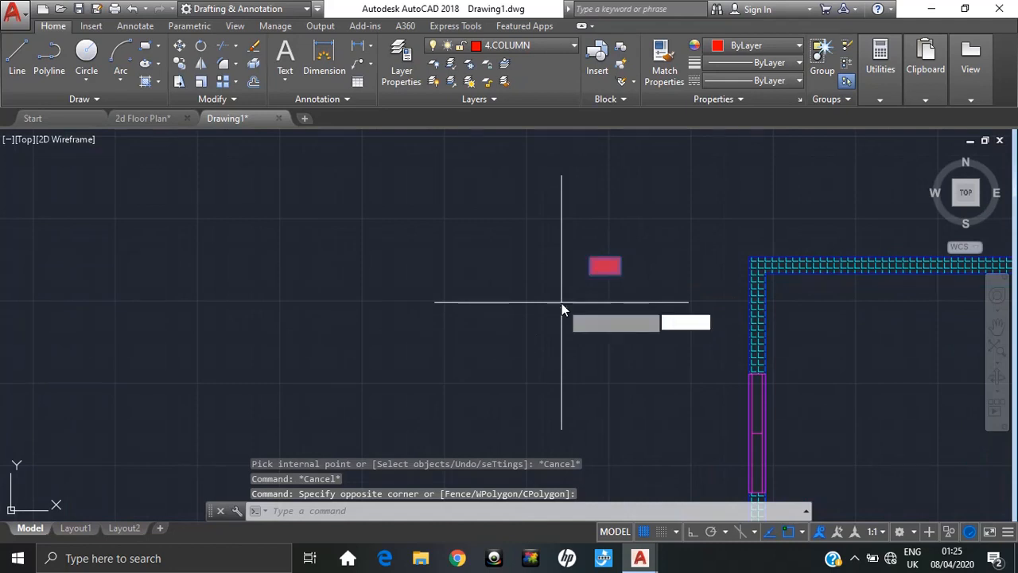
type("ro")
key("Return")
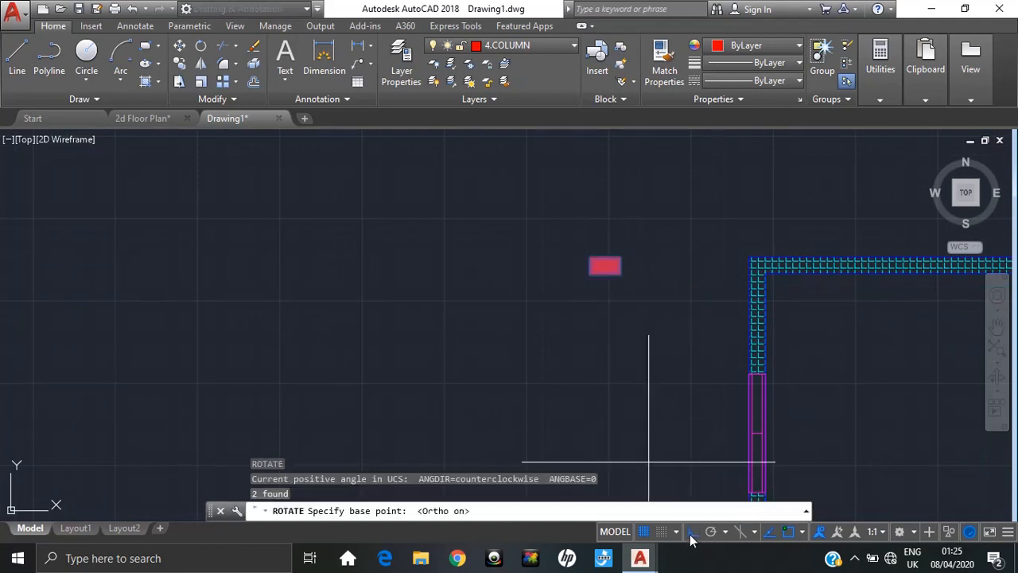
left_click(618, 272)
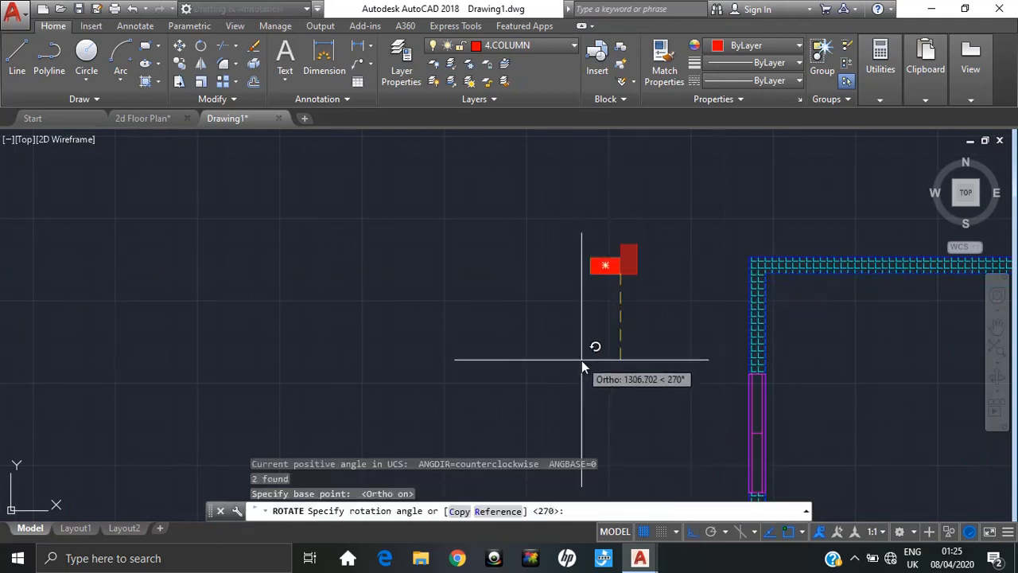
- Copy the red column by its upper-left corner onto the plan's upper-left outer wall corner
key("Escape")
scroll(659, 262, "up", 5)
scroll(625, 254, "down", 5)
middle_click_drag(625, 254, 439, 366)
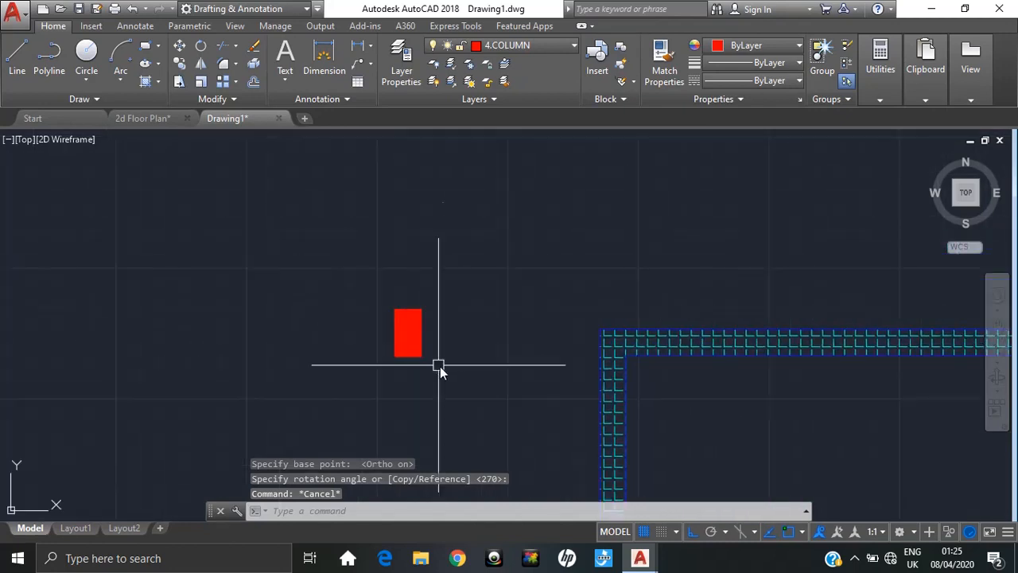
left_click(444, 275)
left_click(349, 389)
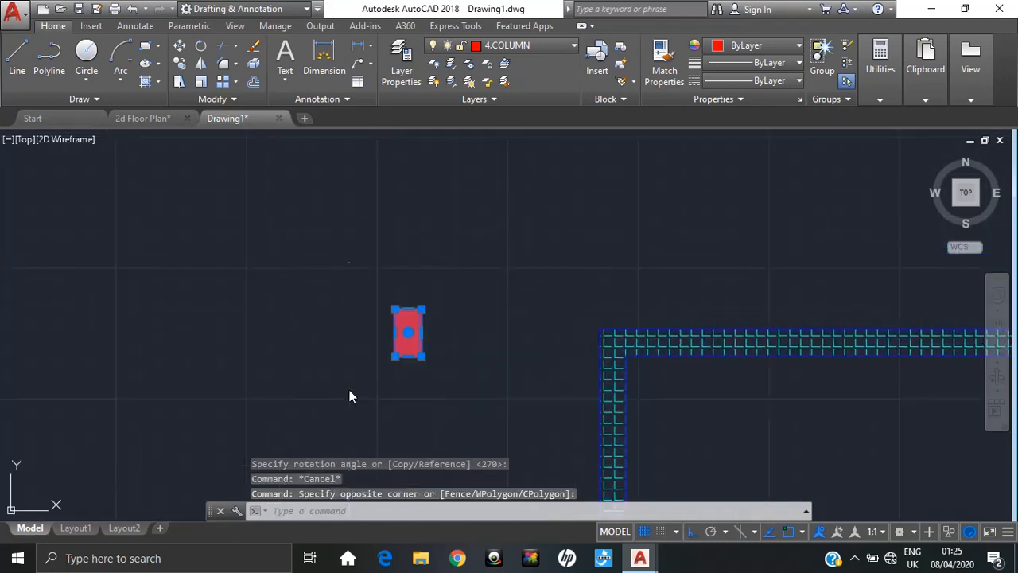
type("co")
key("Return")
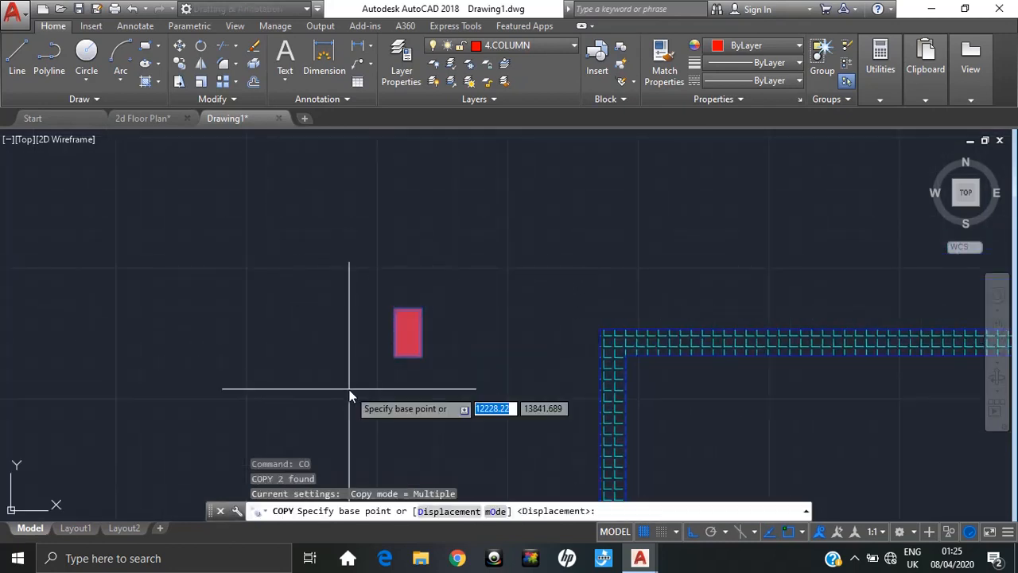
left_click(389, 311)
left_click(604, 345)
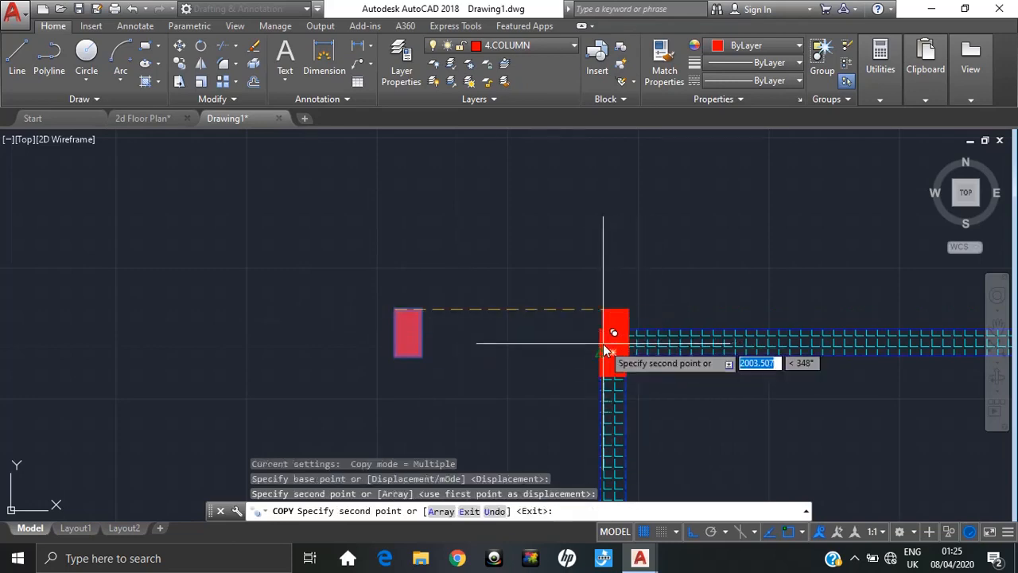
- Place another copy of the column straight below the original, beside the plan's lower-left wall corner, and finish copying
scroll(649, 432, "down", 6)
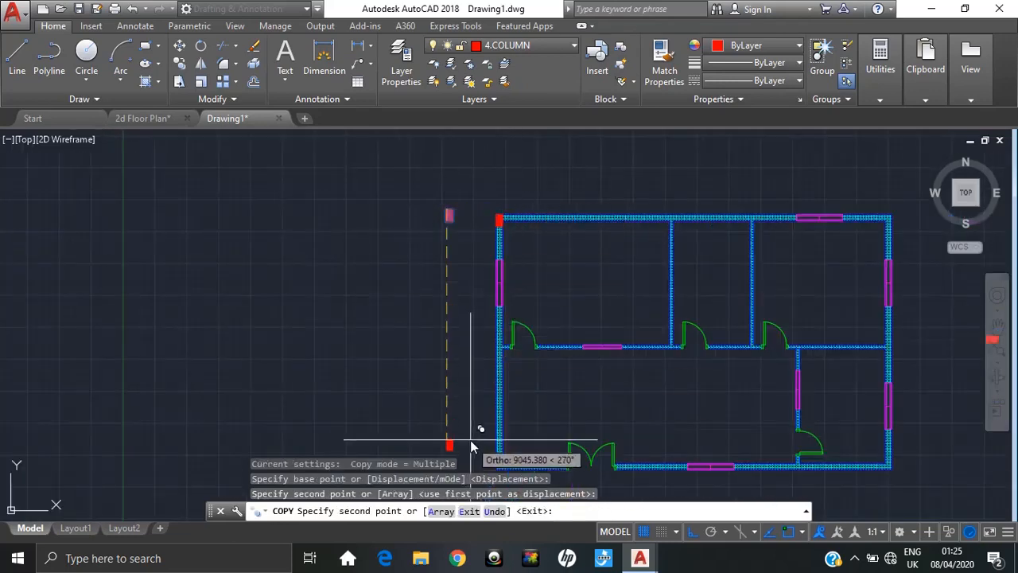
middle_click_drag(469, 440, 454, 285)
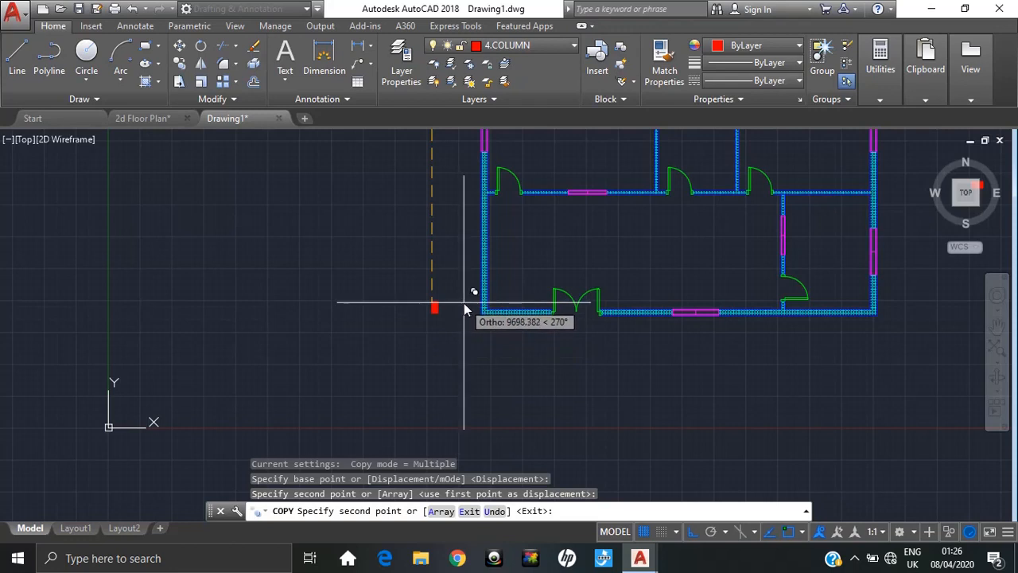
key("Escape")
- Try to copy the lower loose column onto the plan's lower-left wall corner and undo that copy
left_click(447, 291)
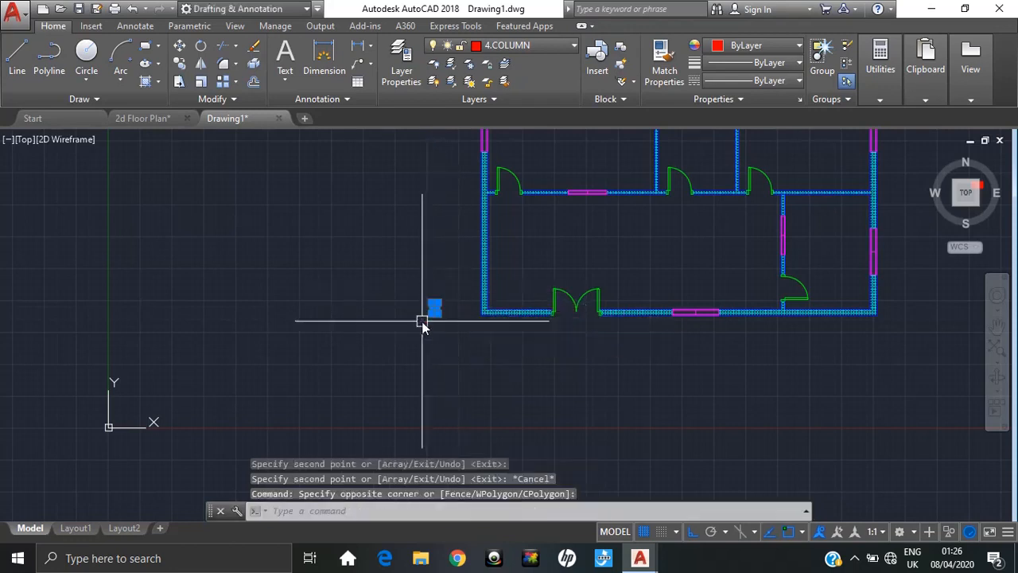
type("o")
key("Return")
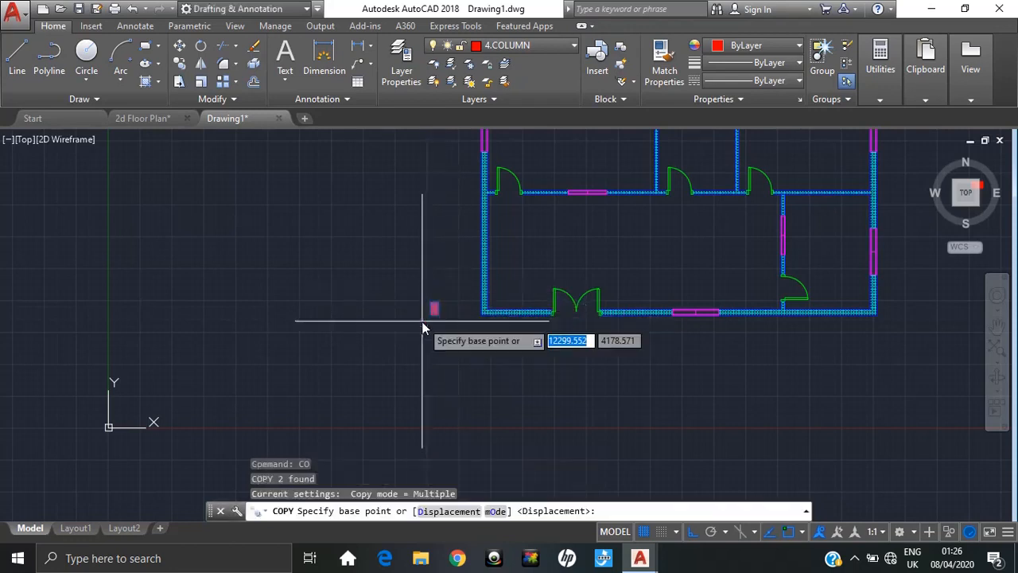
scroll(437, 304, "up", 2)
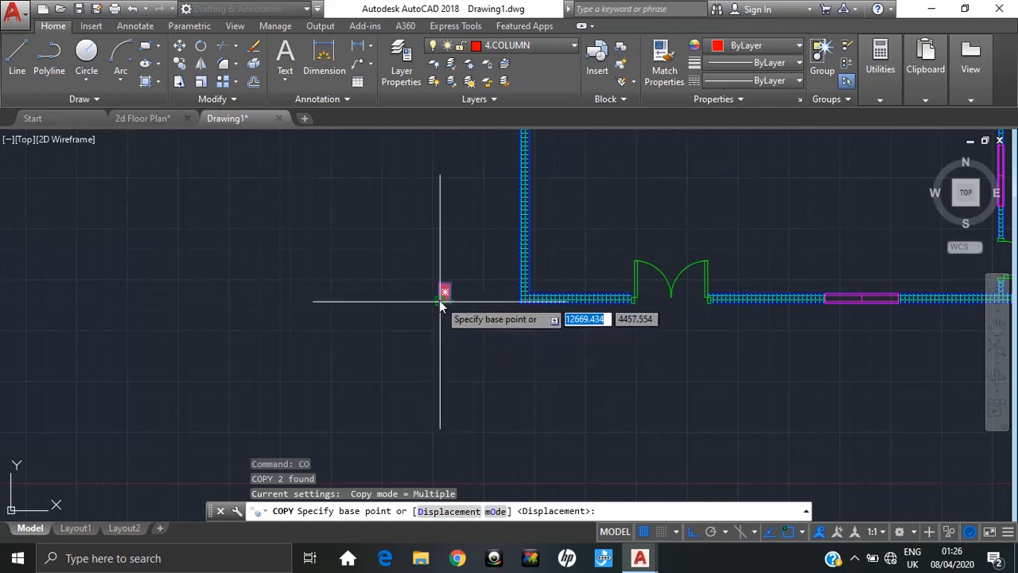
scroll(451, 305, "up", 2)
left_click(440, 304)
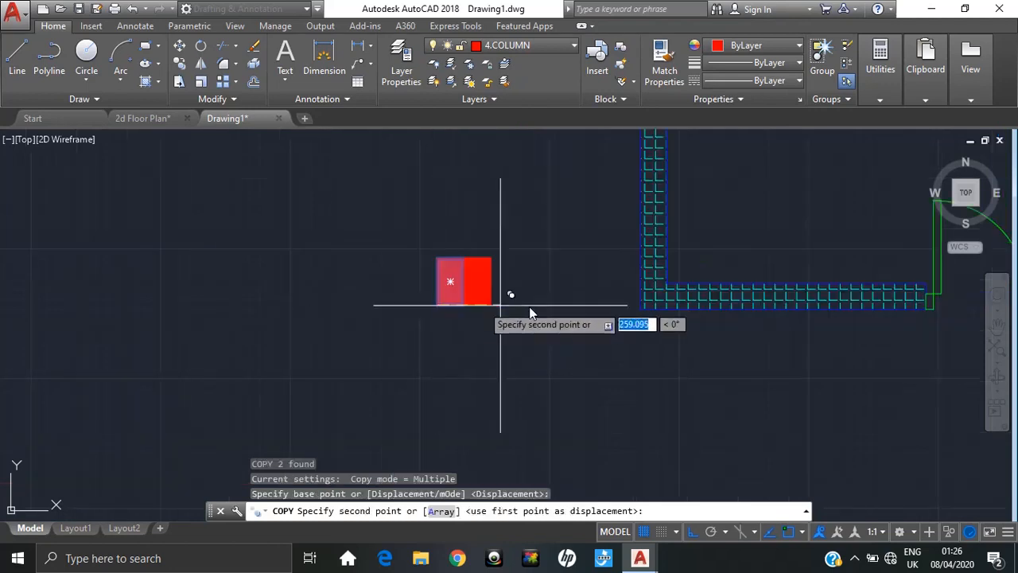
left_click(641, 305)
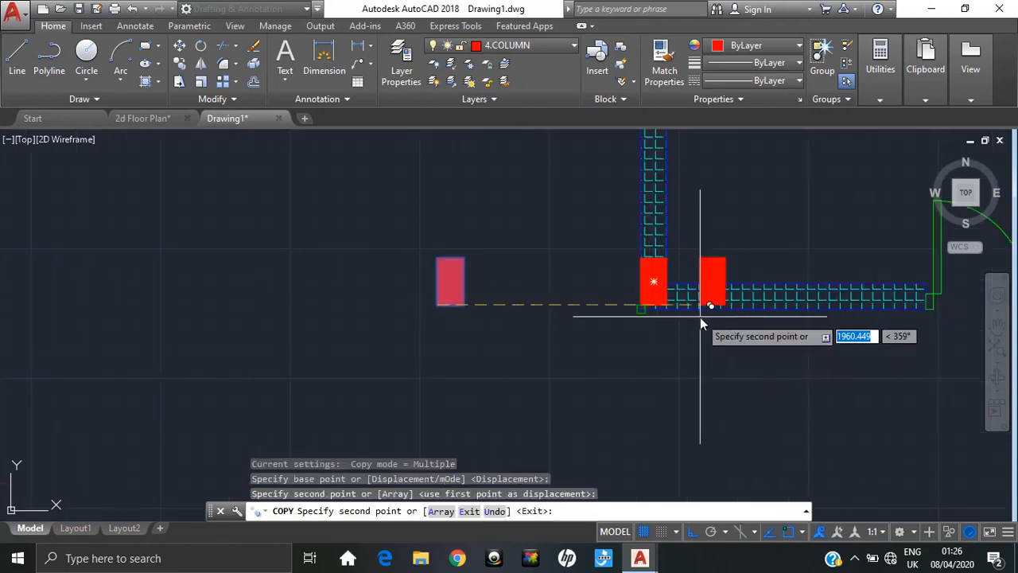
type("z")
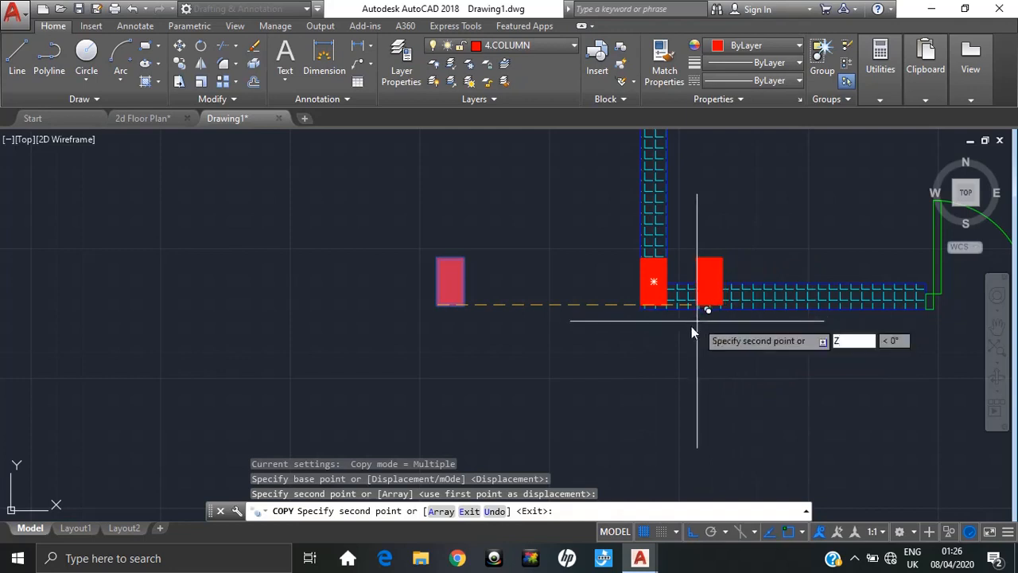
key("Escape")
key("ctrl+z")
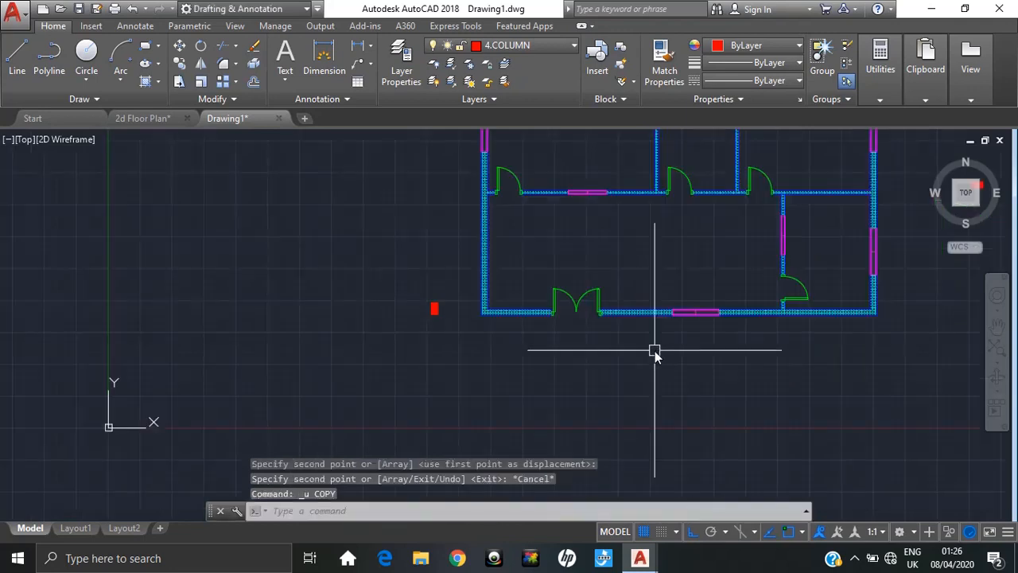
- Copy the lower loose column by its lower-left corner exactly onto the plan's lower-left outer wall corner
scroll(541, 332, "up", 2)
left_click(454, 293)
left_click(341, 366)
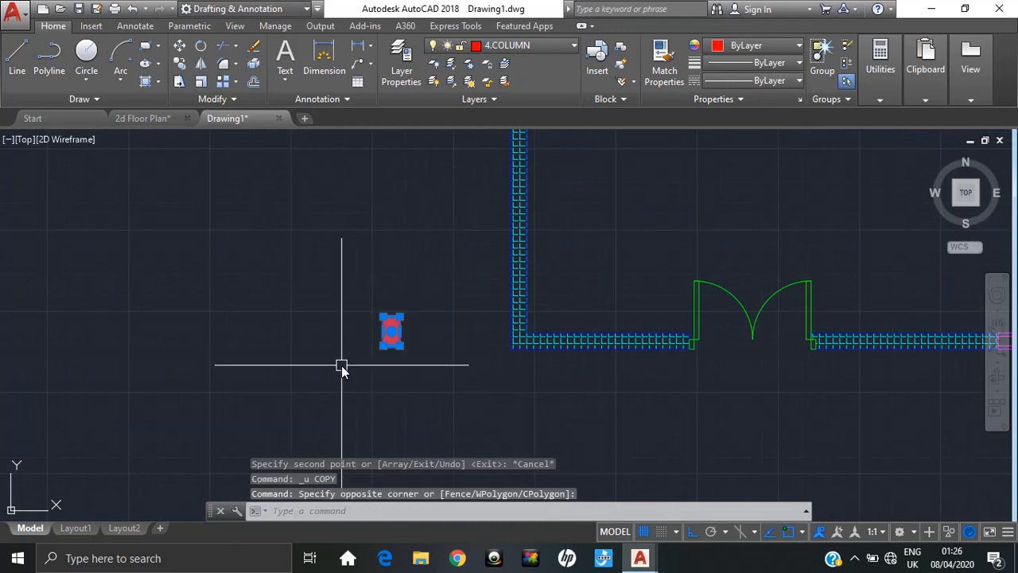
type("CO")
key("Return")
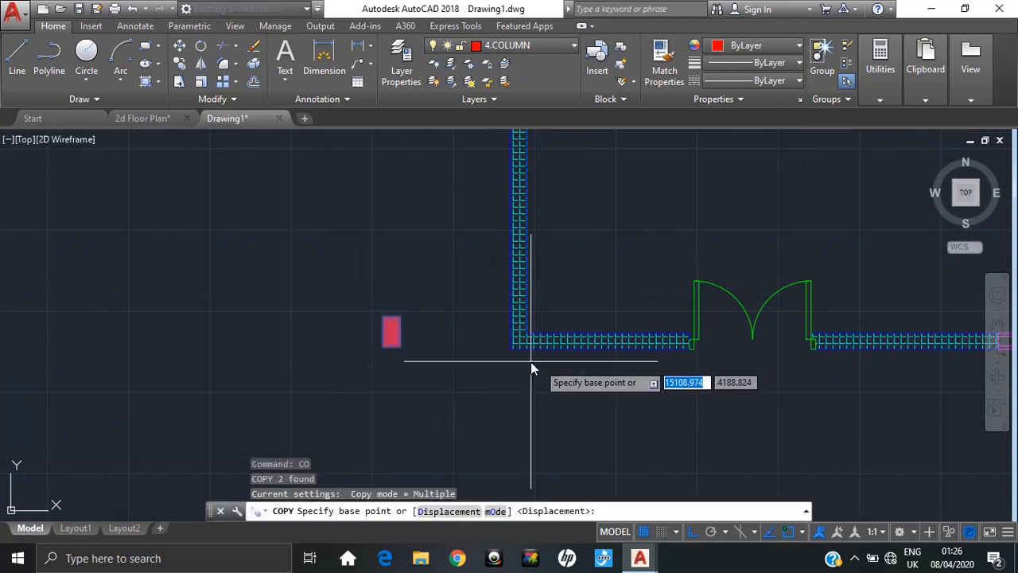
scroll(445, 354, "up", 3)
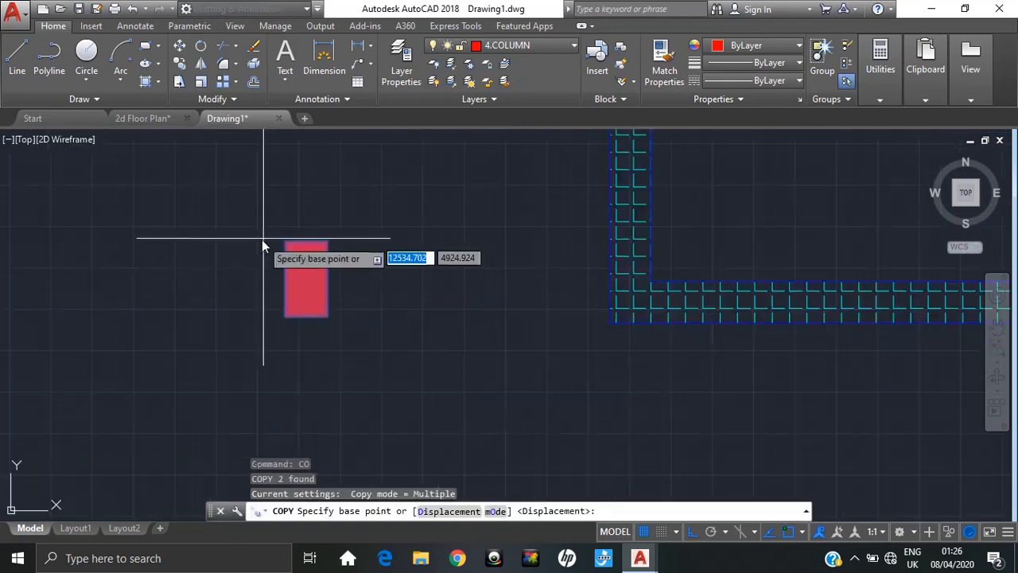
left_click(284, 318)
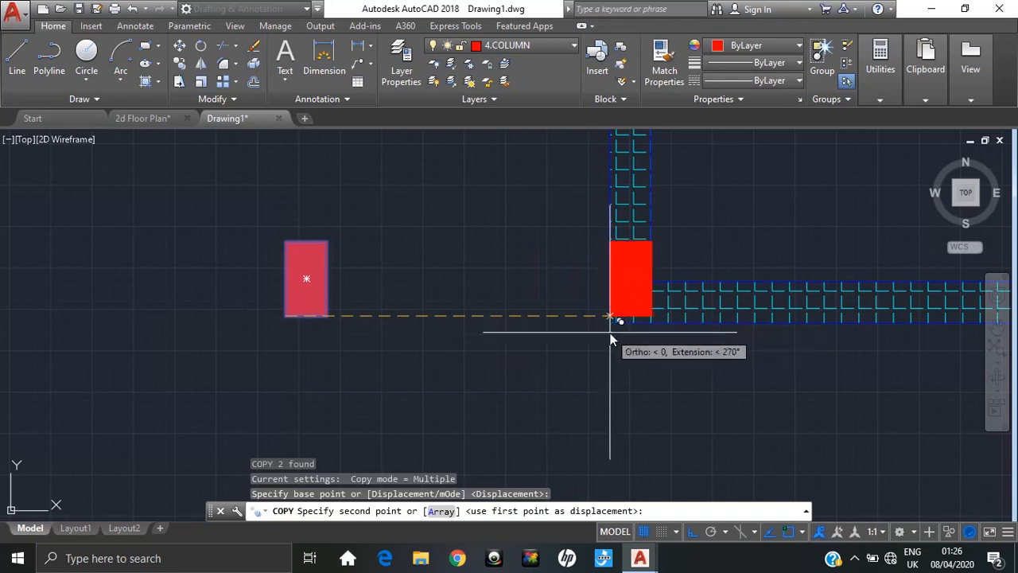
scroll(604, 337, "up", 5)
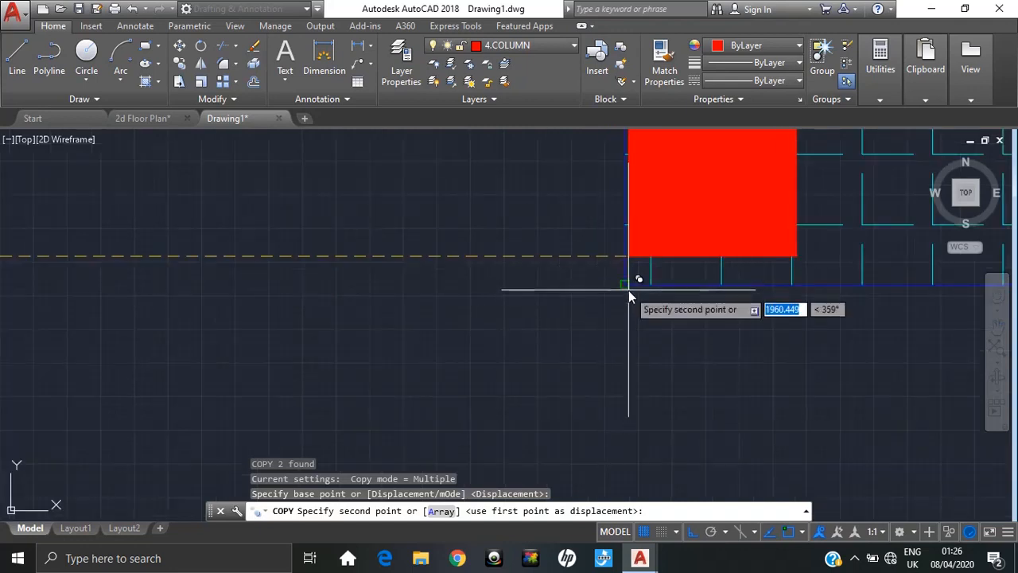
left_click(628, 290)
- Place a further column copy with its lower-left corner on the plan's lower-right outer wall corner and finish copying
scroll(765, 320, "down", 5)
middle_click_drag(819, 363, 435, 354)
scroll(430, 350, "down", 2)
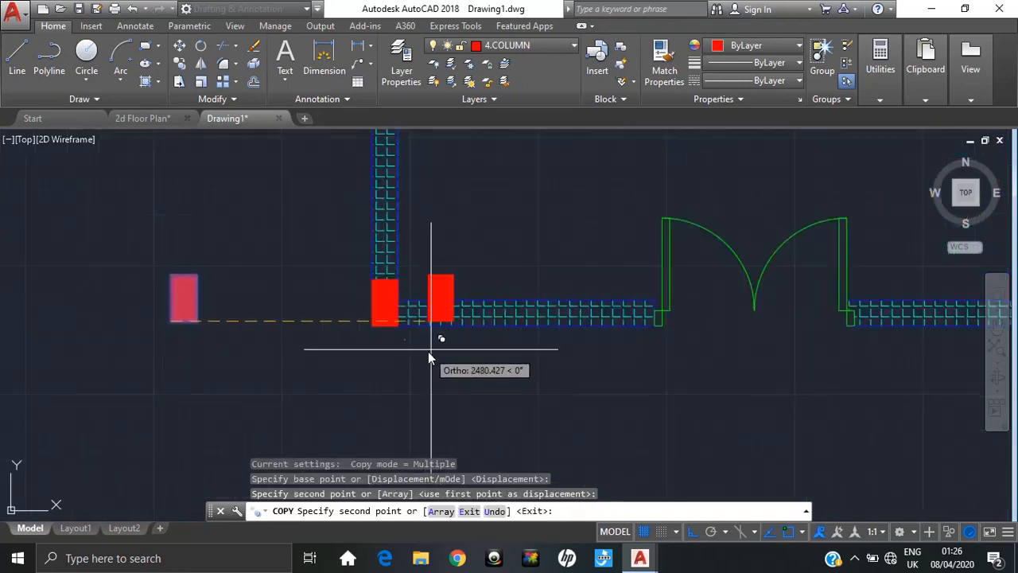
middle_click_drag(739, 345, 200, 319)
scroll(200, 318, "down", 2)
middle_click_drag(711, 323, 330, 337)
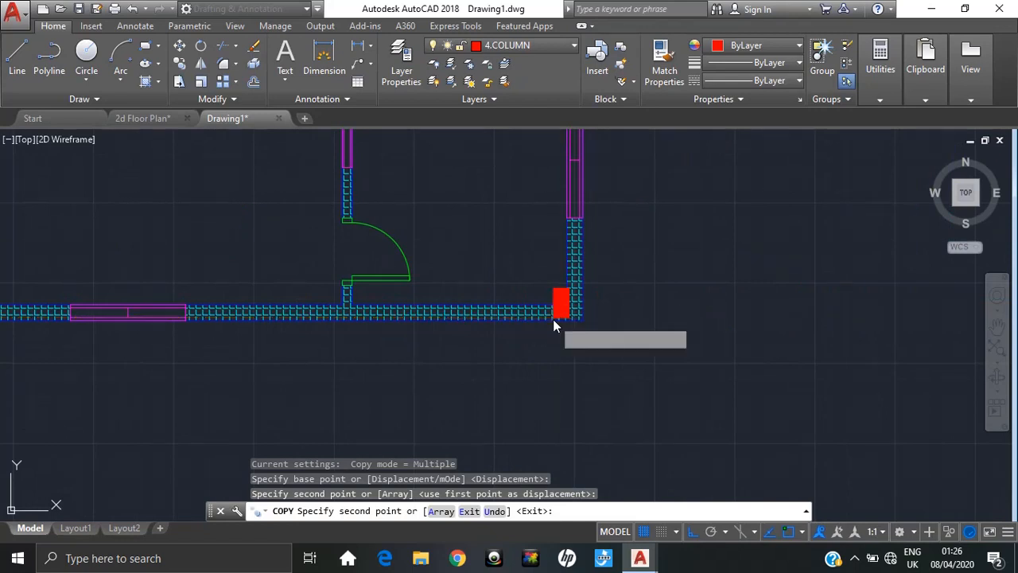
left_click(587, 316)
key("Escape")
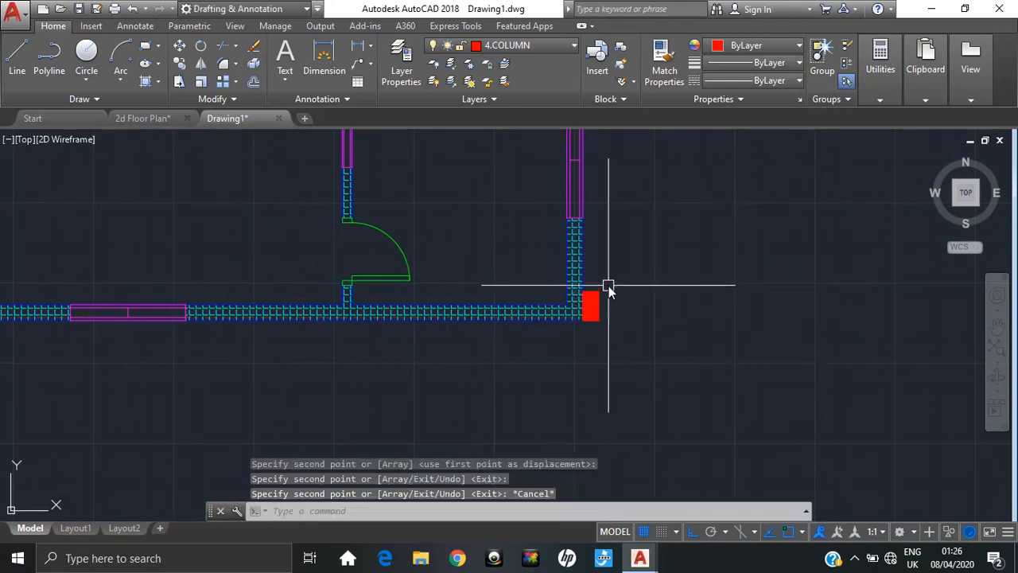
- Move the lower-right column 250 units to the left so it sits within the outer wall corner
left_click(611, 306)
key("Escape")
key("Escape")
scroll(618, 314, "up", 6)
left_click(578, 220)
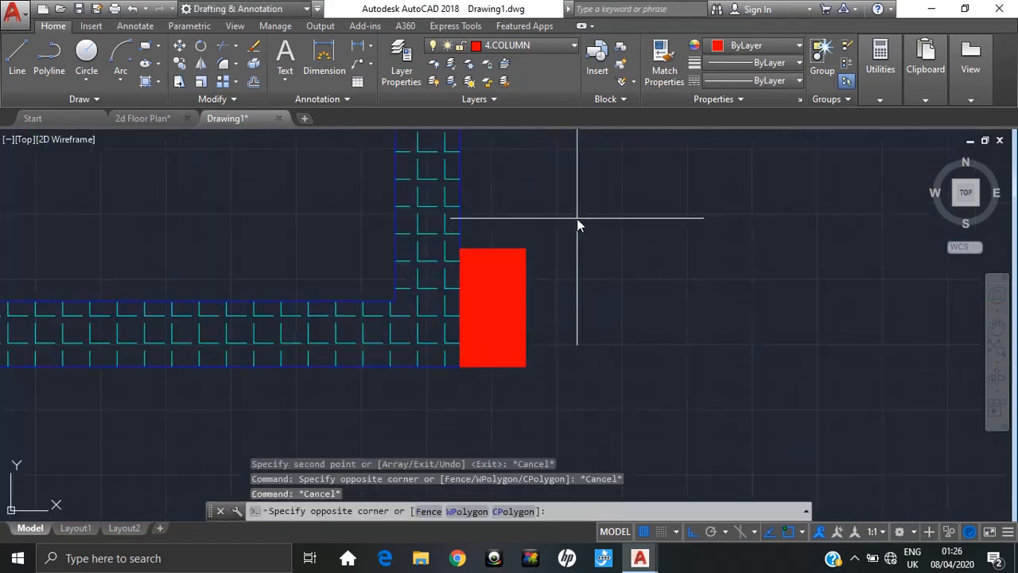
left_click(477, 396)
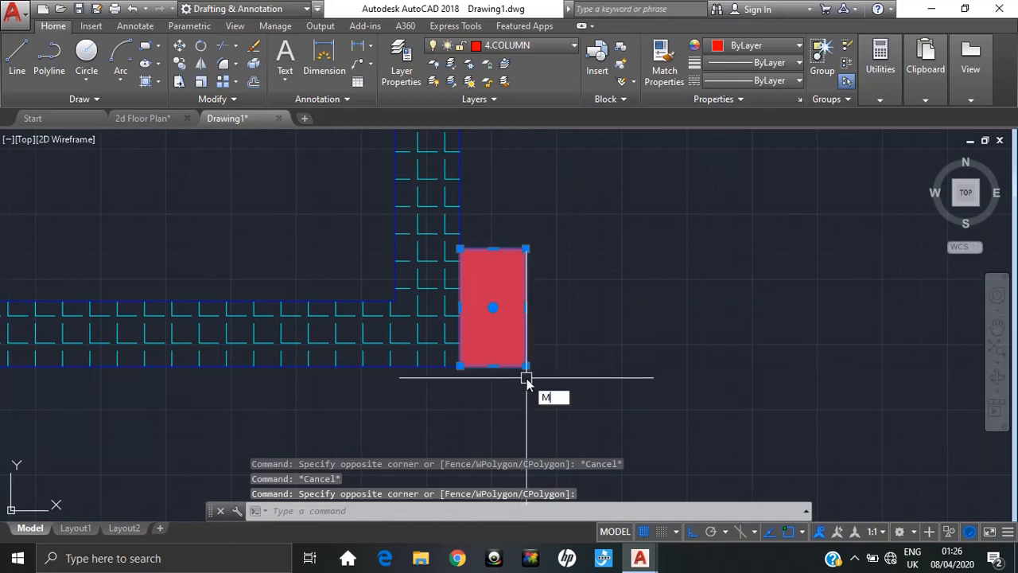
type("M")
key("Return")
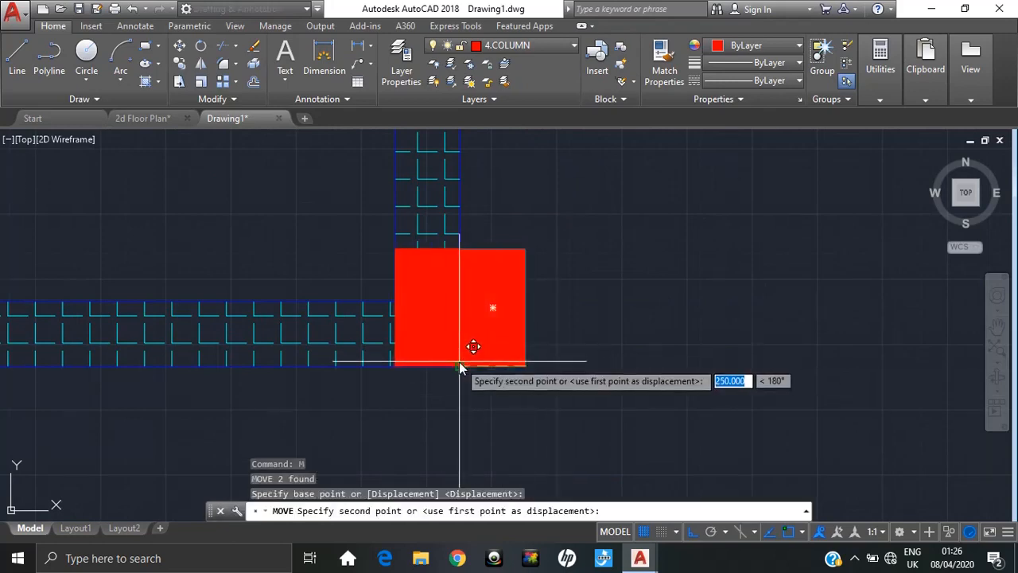
scroll(525, 286, "down", 8)
scroll(612, 318, "down", 5)
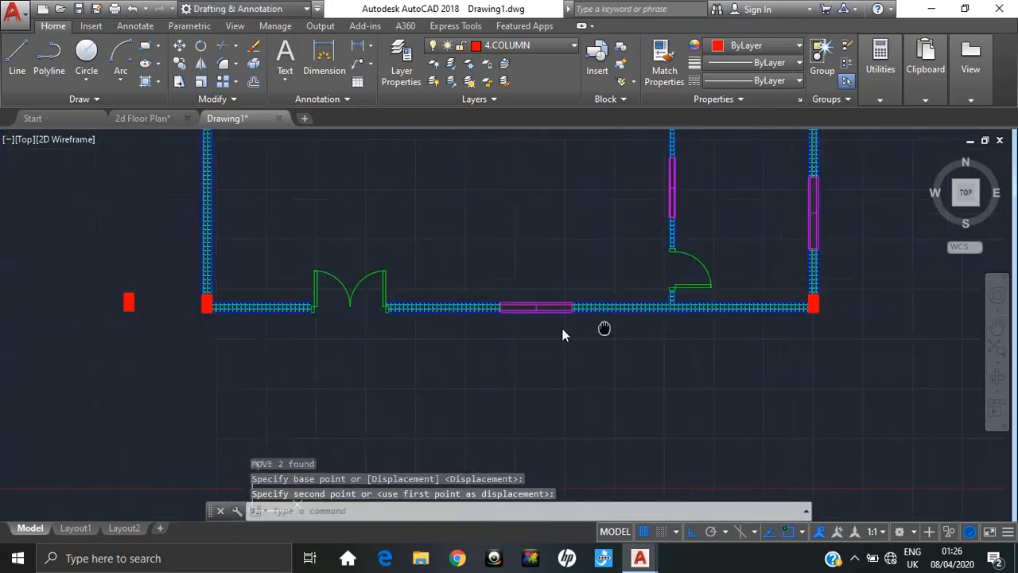
- With Ortho off, move the lower loose column by its lower-right corner onto the right outer wall where the horizontal interior wall meets it
scroll(525, 326, "up", 3)
left_click(536, 292)
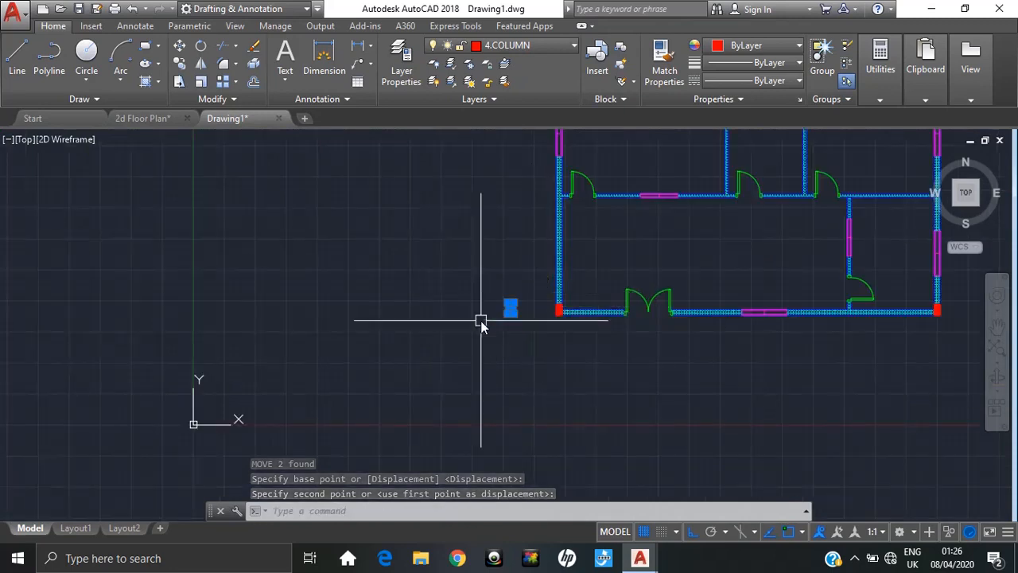
left_click(490, 334)
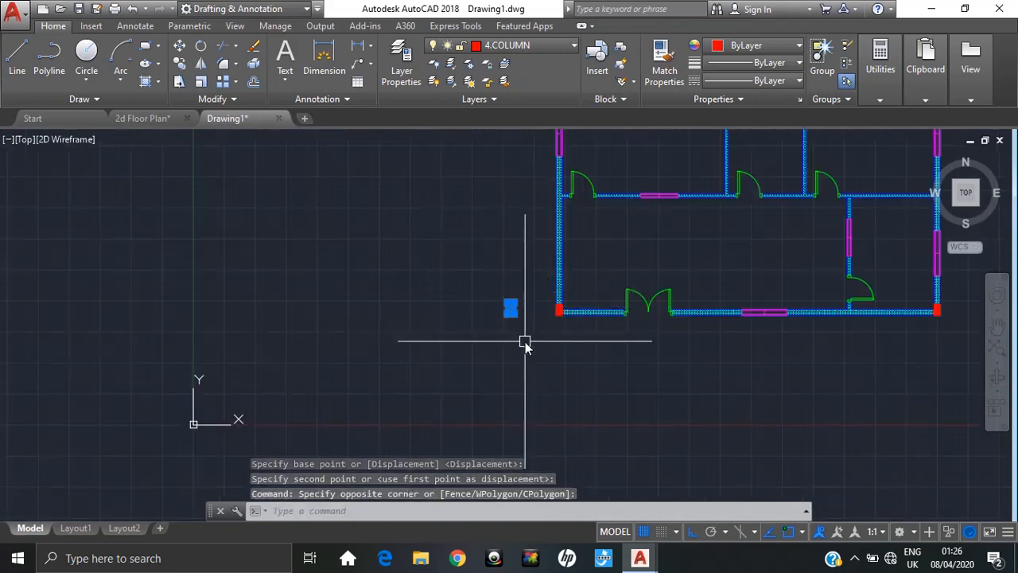
type("m")
key("Return")
scroll(509, 310, "up", 4)
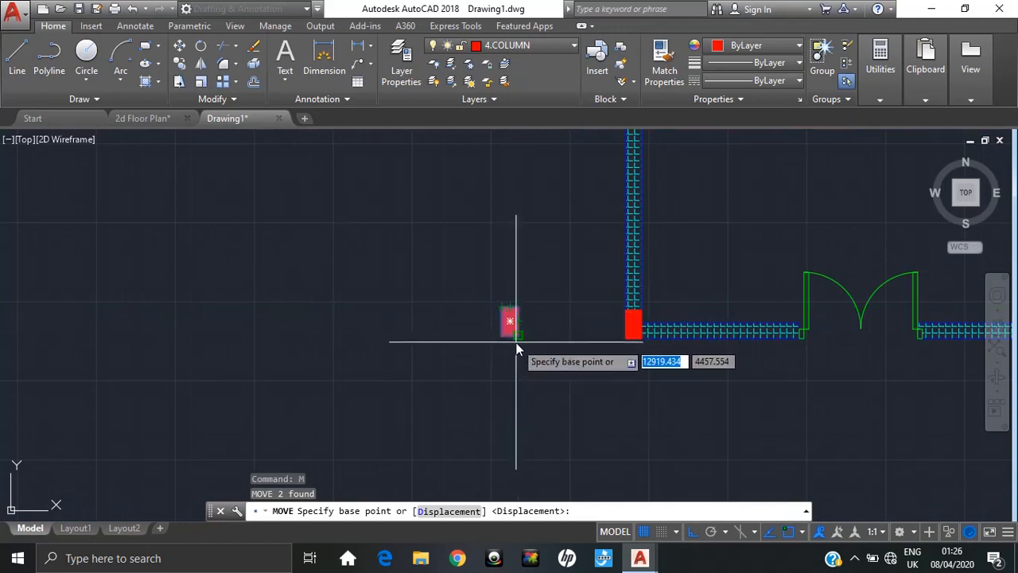
left_click(518, 337)
mouse_move(805, 215)
middle_mouse_down()
mouse_move(635, 236)
mouse_move(368, 299)
middle_mouse_up()
scroll(368, 299, "down", 2)
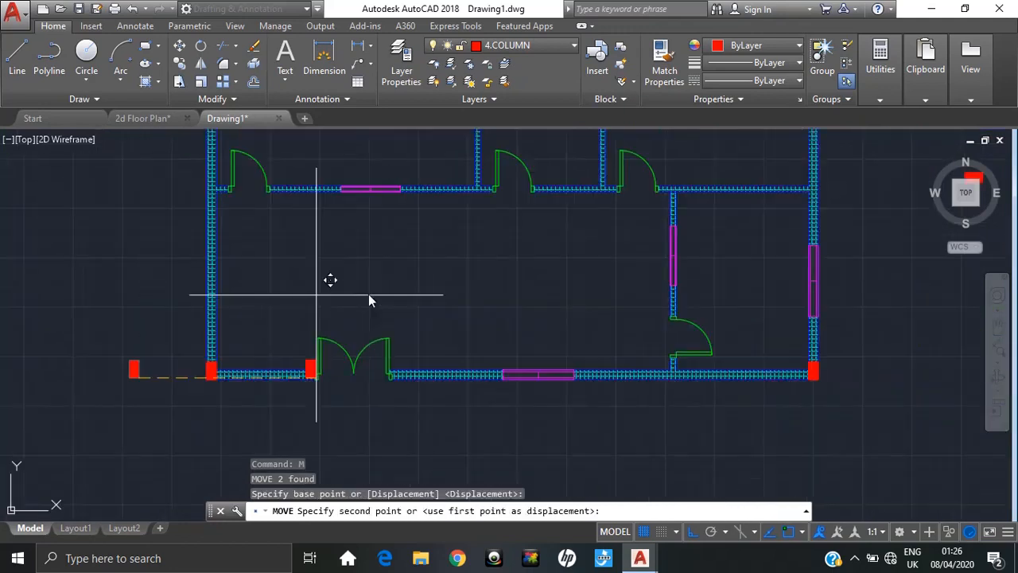
left_click(692, 531)
middle_click_drag(827, 275, 761, 295)
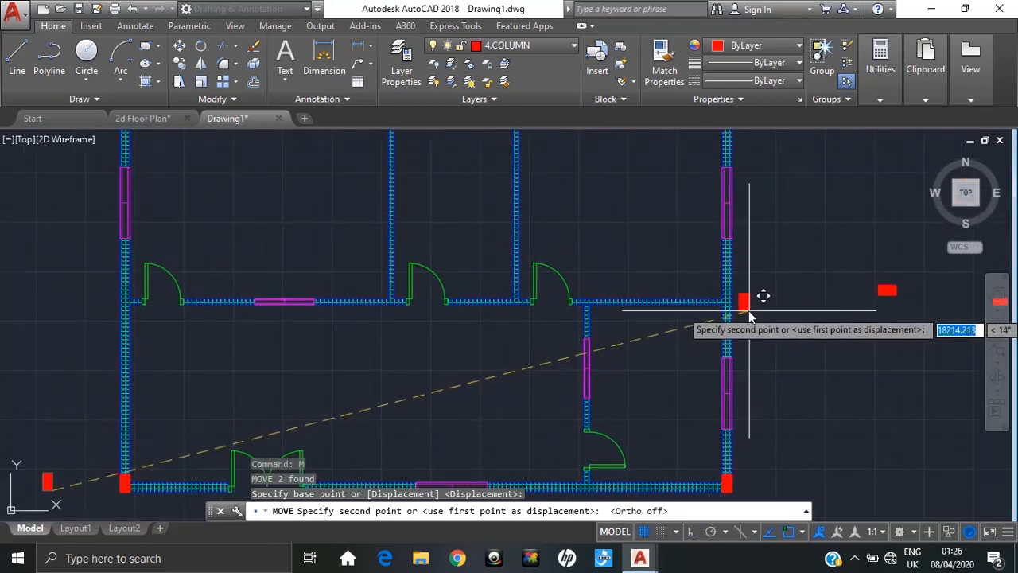
scroll(732, 312, "up", 4)
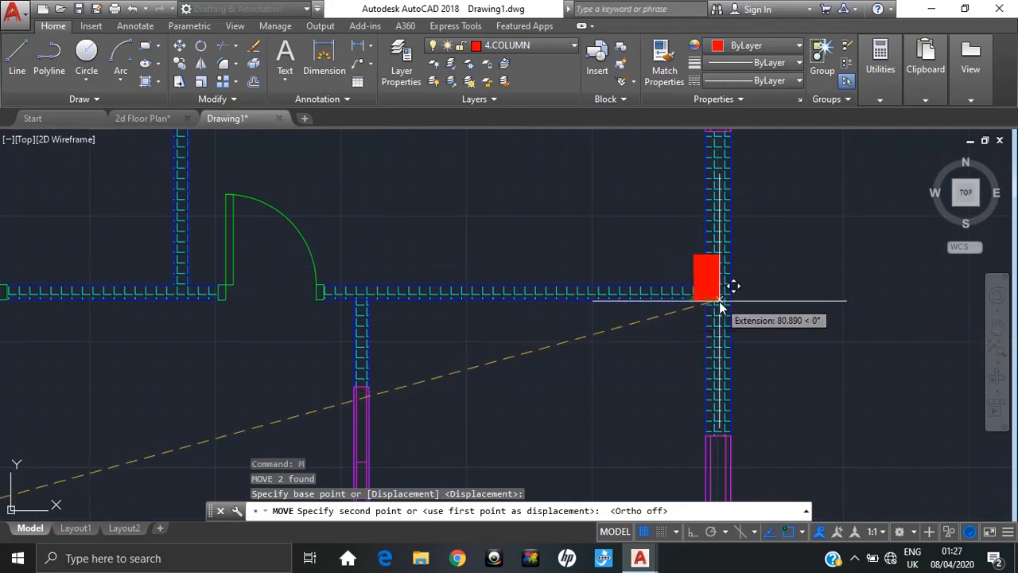
left_click(730, 305)
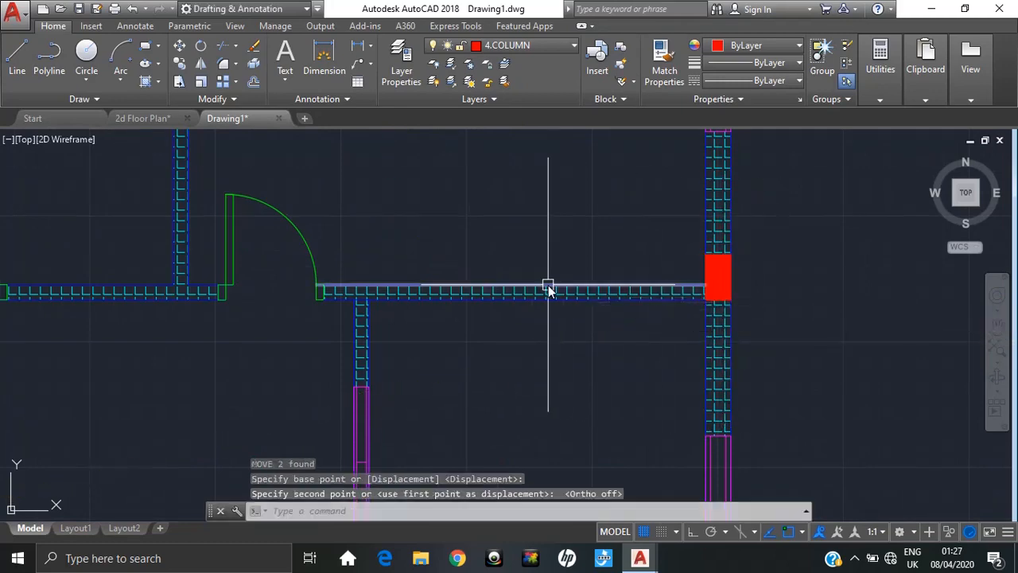
- Move the loose column beside the plan's upper-left corner by its lower-right corner onto the left outer wall at the horizontal interior wall junction
scroll(861, 278, "down", 6)
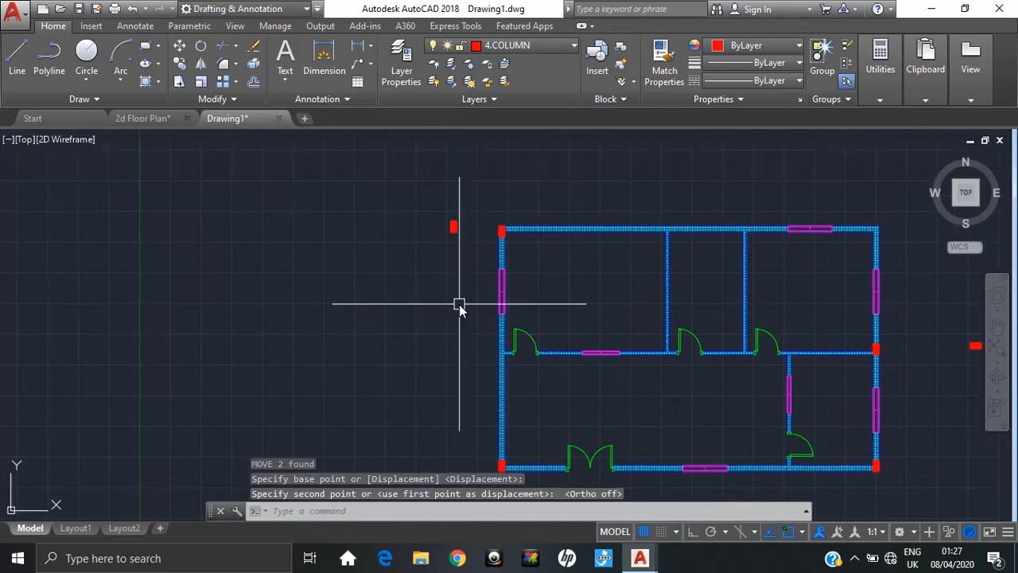
middle_click_drag(459, 304, 396, 304)
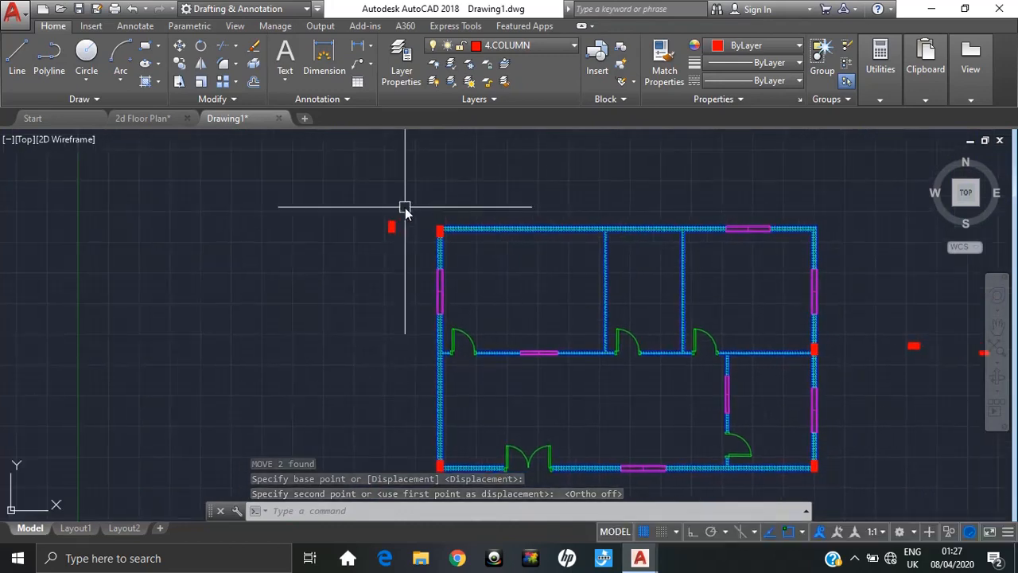
left_click(379, 243)
type("m")
key("Return")
scroll(398, 257, "up", 4)
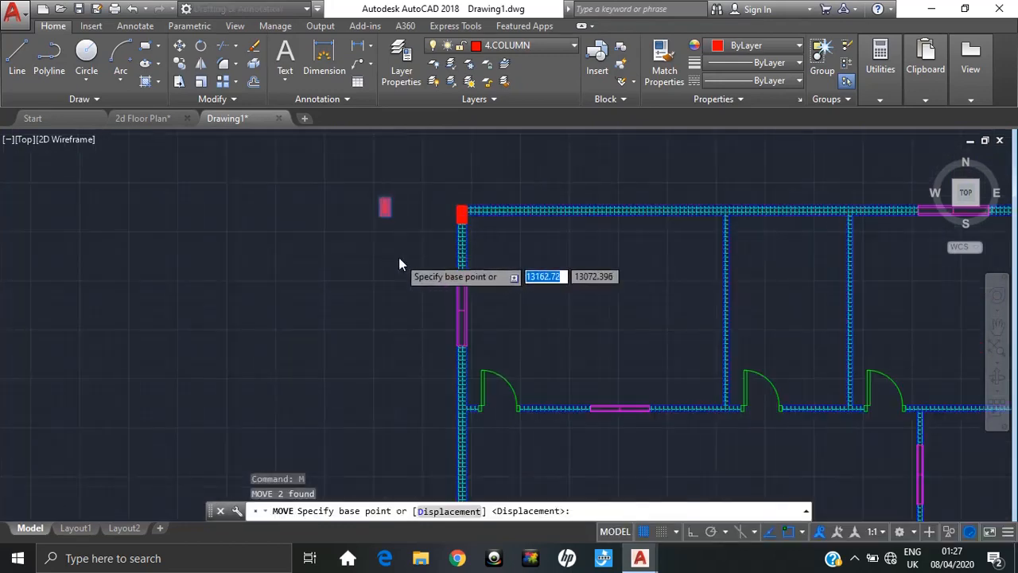
left_click(382, 191)
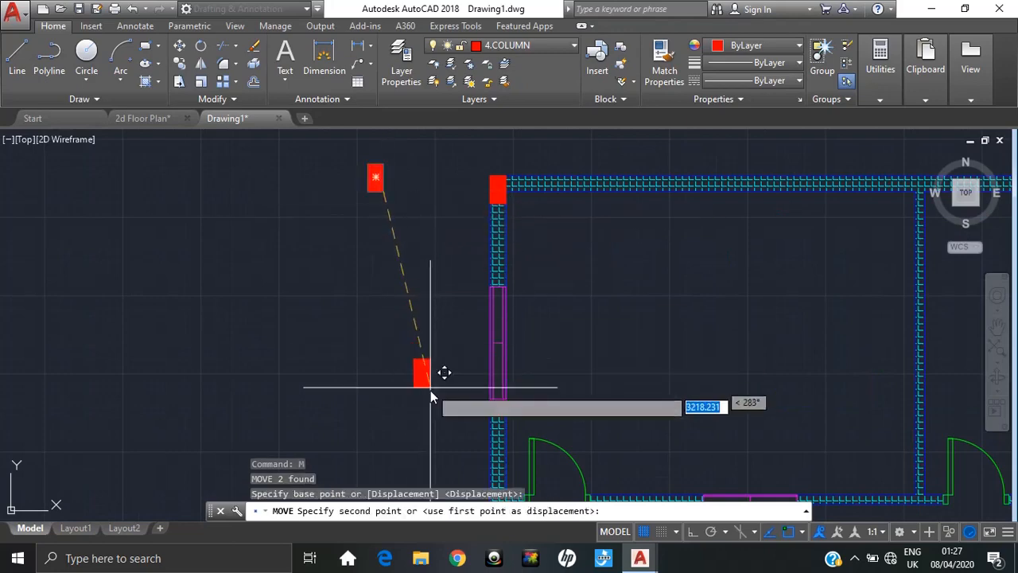
middle_click_drag(430, 389, 358, 222)
scroll(390, 287, "up", 3)
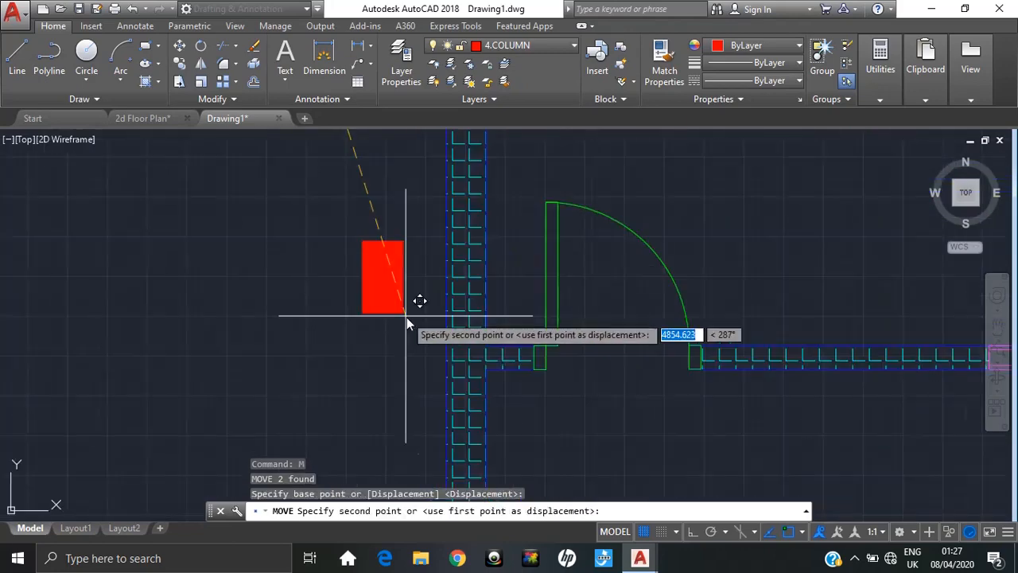
left_click(480, 371)
scroll(493, 402, "down", 4)
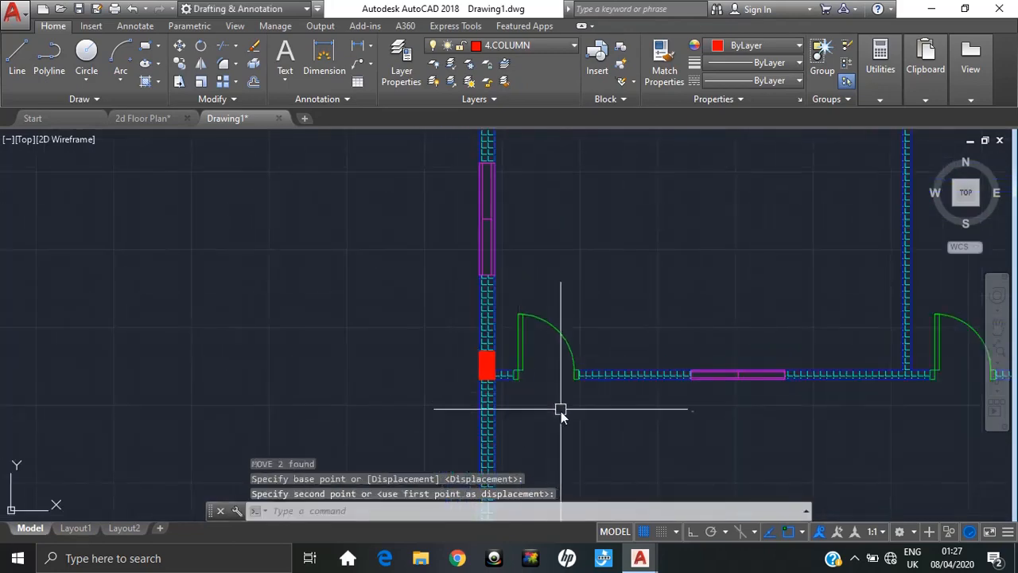
- Copy the column at the right outer wall junction by its upper-right corner onto the plan's upper-right outer wall corner
scroll(679, 424, "down", 5)
middle_click_drag(482, 356, 425, 359)
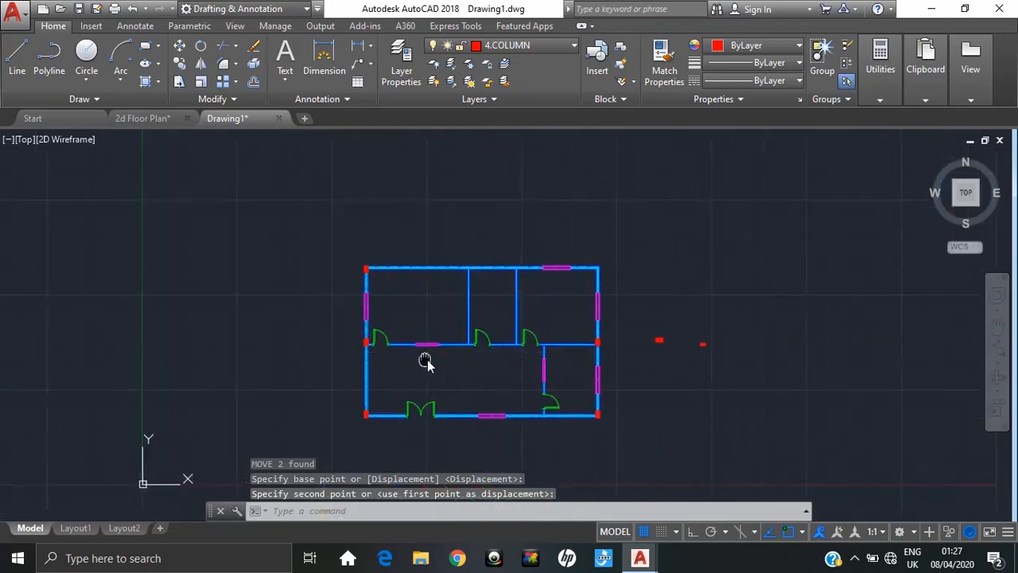
key("Escape")
key("Escape")
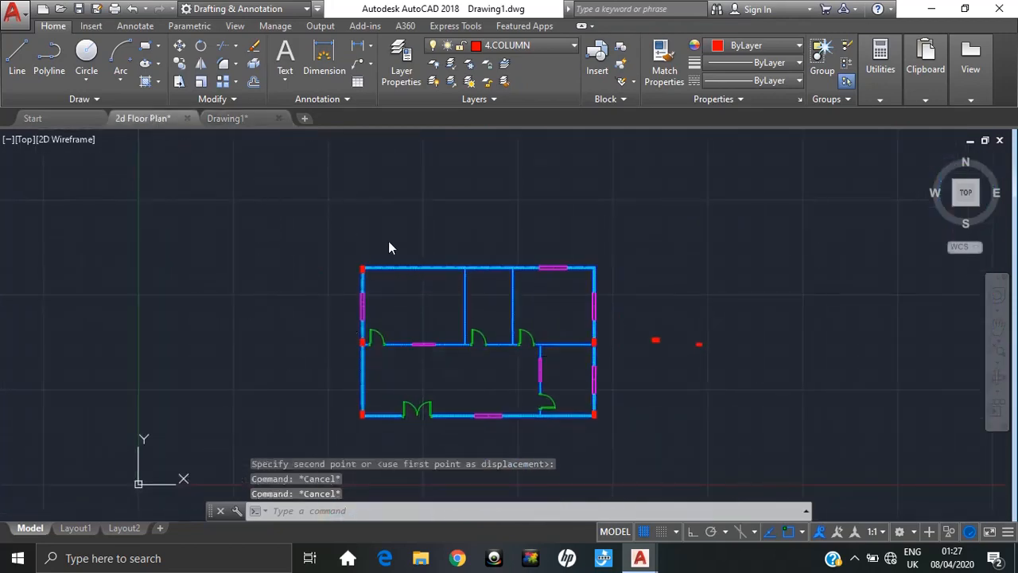
left_click(269, 121)
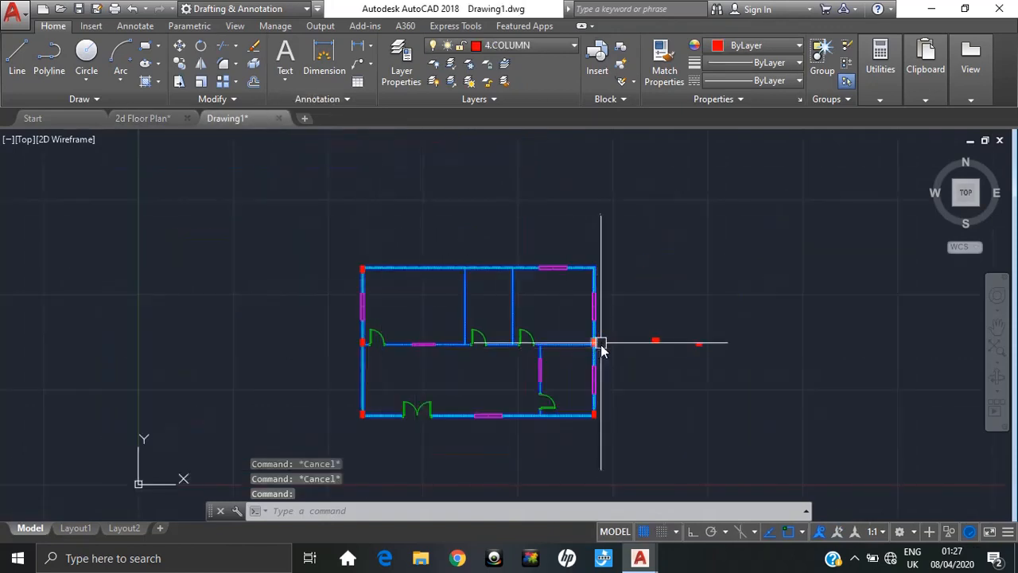
scroll(602, 348, "up", 4)
scroll(620, 345, "up", 6)
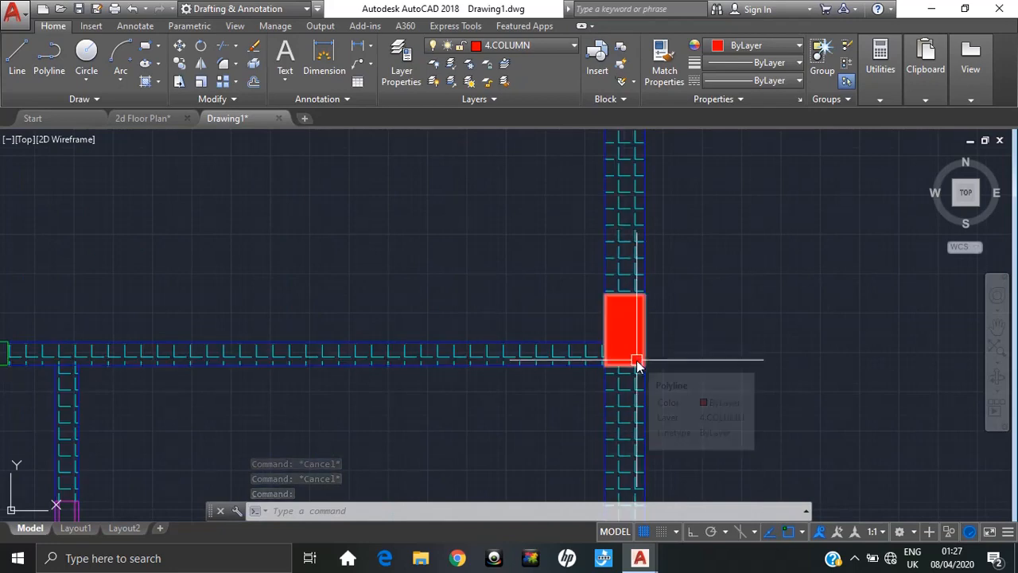
left_click(636, 360)
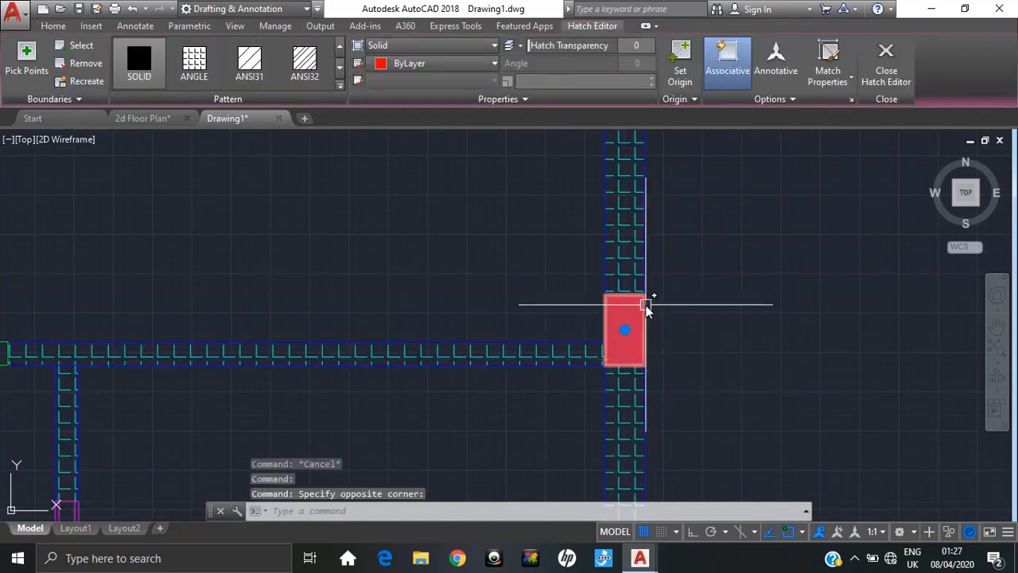
left_click(651, 348)
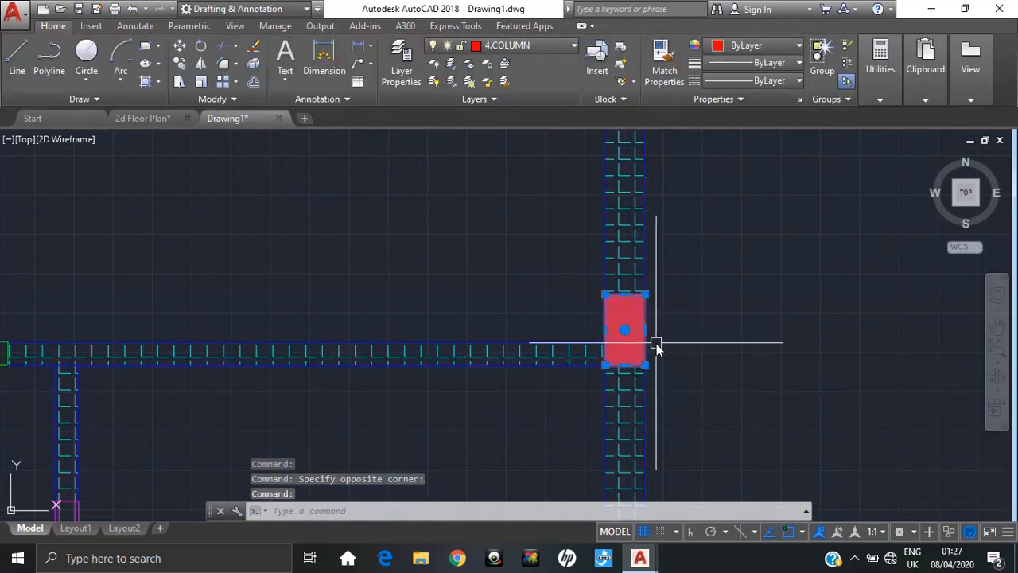
type("CO")
key("Return")
scroll(666, 333, "down", 5)
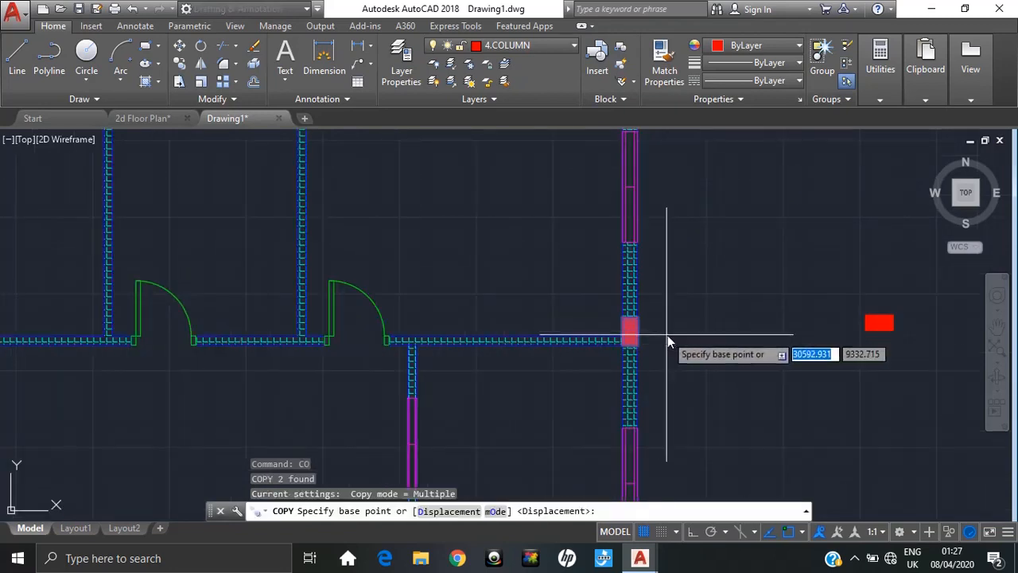
left_click(644, 328)
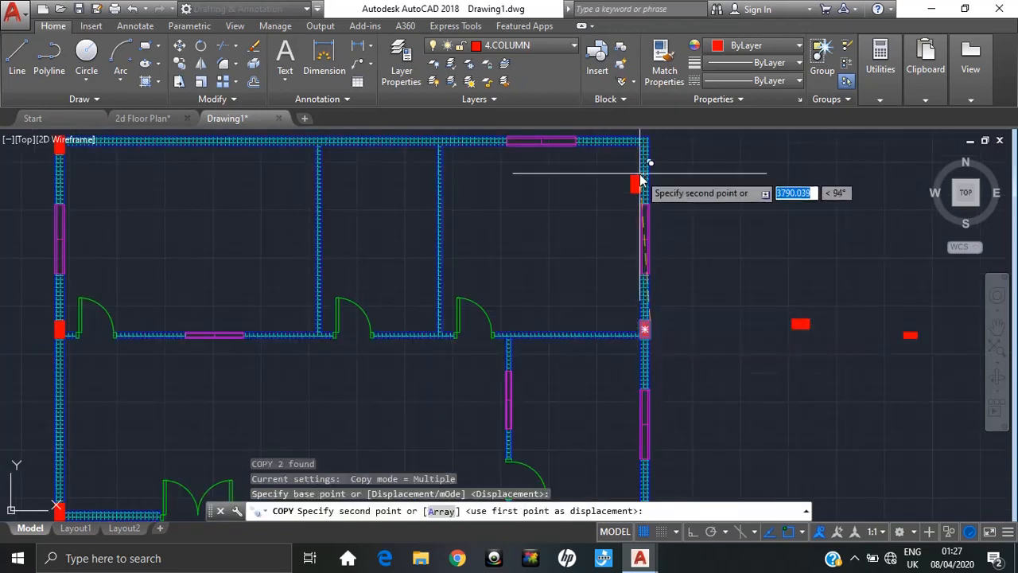
left_click(648, 140)
key("Escape")
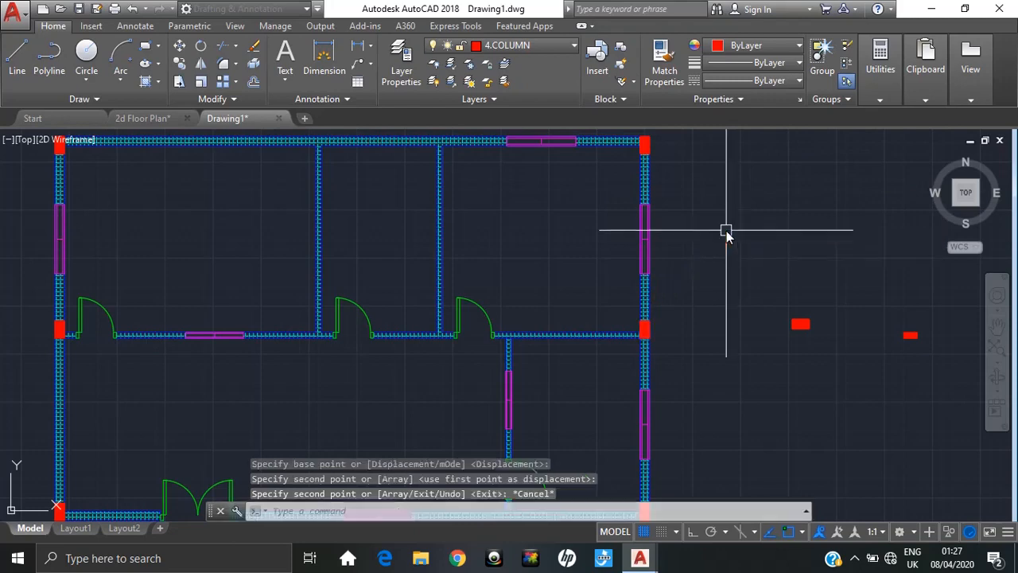
- Check the column positions at the interior wall junctions in the 2d Floor Plan drawing, then return to Drawing1
scroll(696, 291, "down", 2)
scroll(696, 291, "down", 2)
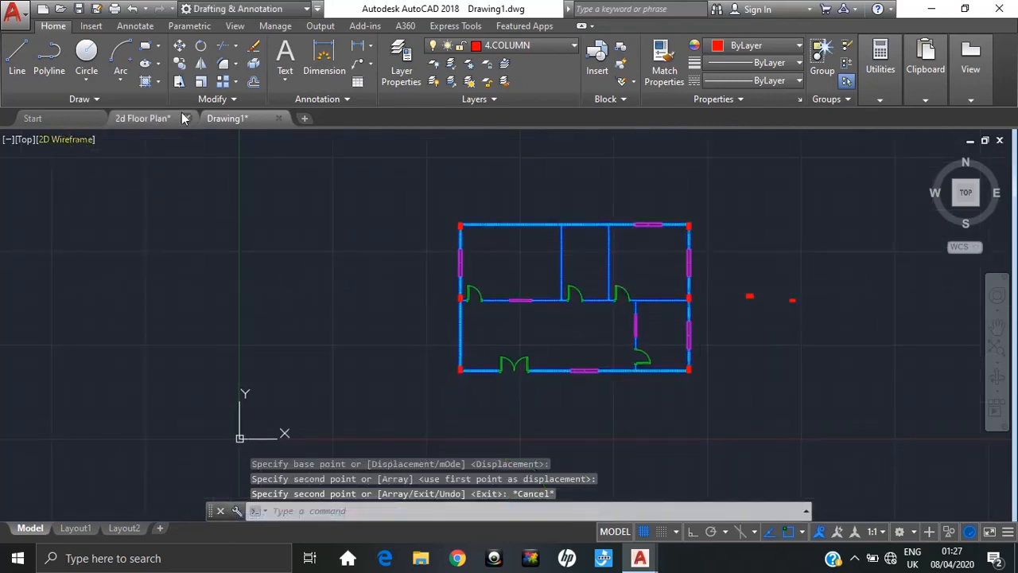
left_click(147, 118)
middle_click_drag(334, 291, 390, 334)
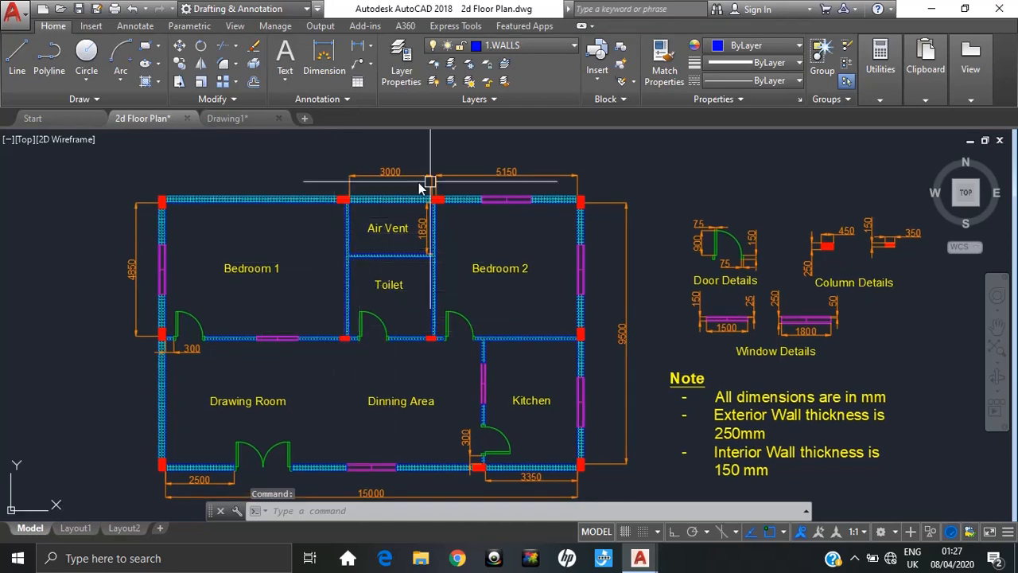
left_click(239, 121)
- Copy the larger loose horizontal column by its upper-right corner onto the top outer wall at both vertical interior wall junctions
scroll(739, 275, "up", 5)
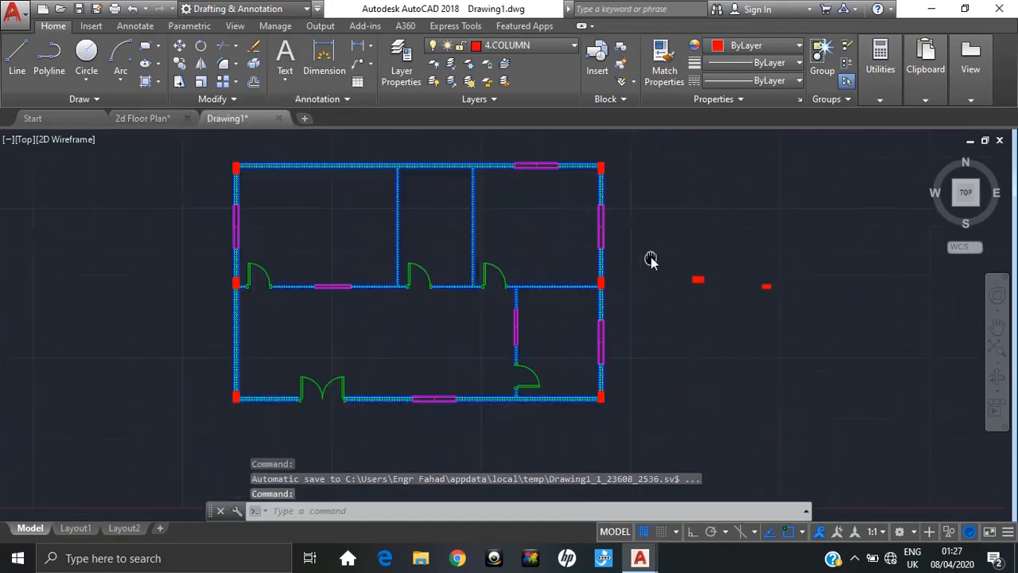
left_click(734, 270)
left_click(684, 340)
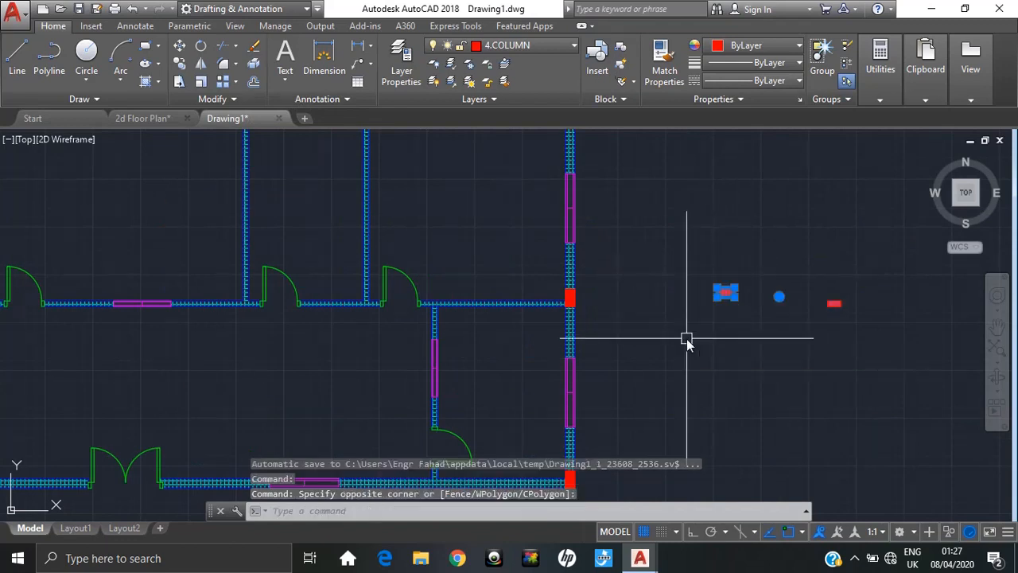
type("co")
key("Return")
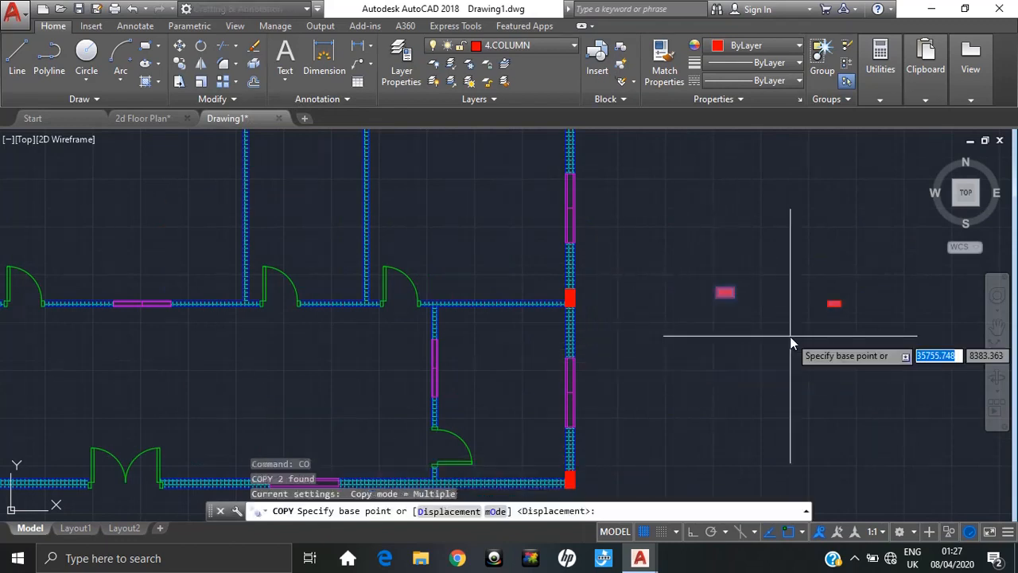
scroll(780, 442, "down", 3)
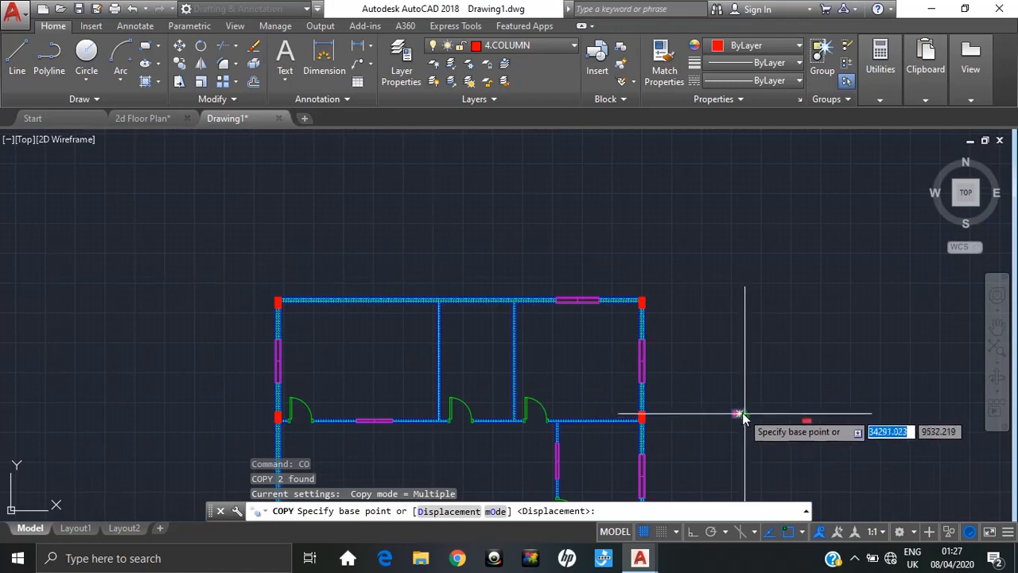
scroll(742, 415, "up", 4)
left_click(743, 416)
middle_click_drag(242, 209, 522, 294)
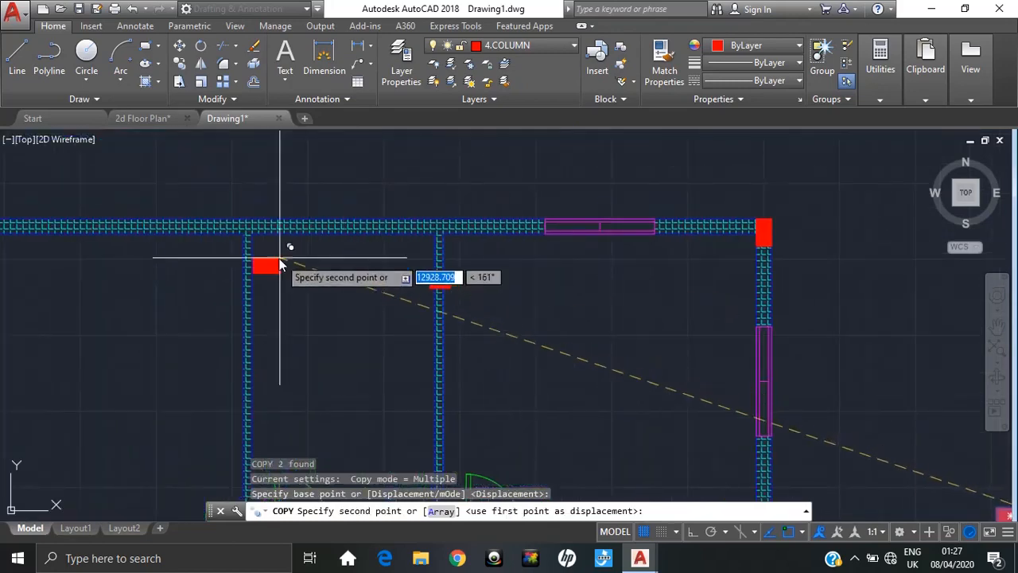
left_click(250, 228)
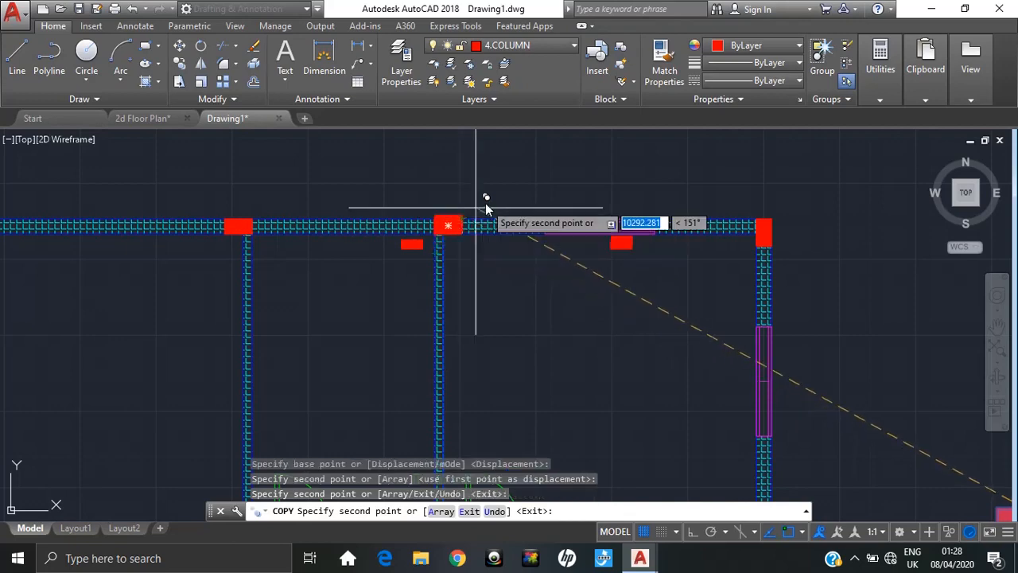
key("Escape")
- Delete the solid hatch shared by the top wall's left junction column and the stray red block below the wall
scroll(464, 225, "up", 5)
scroll(464, 225, "down", 6)
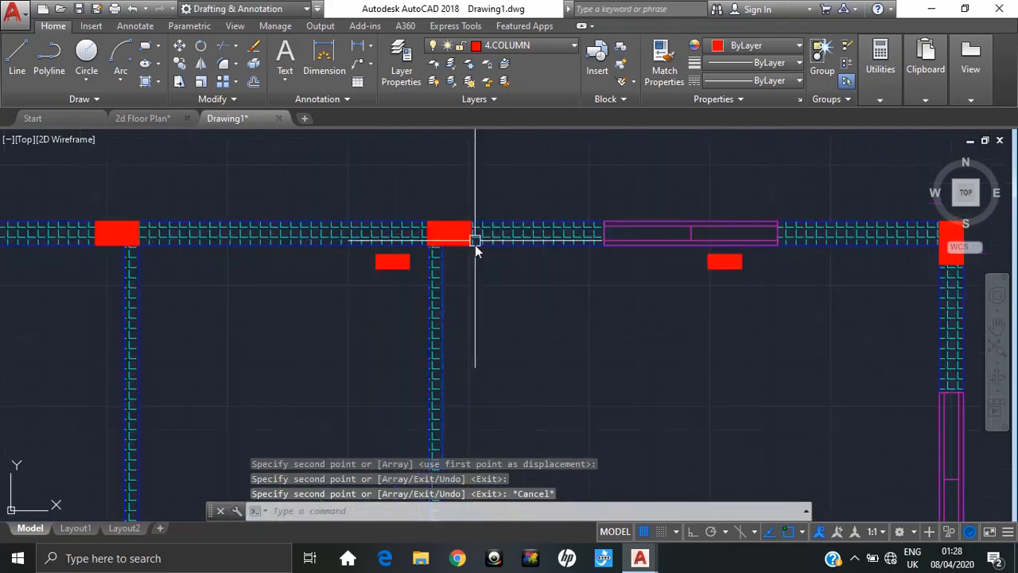
middle_click_drag(386, 295, 470, 284)
scroll(319, 239, "down", 2)
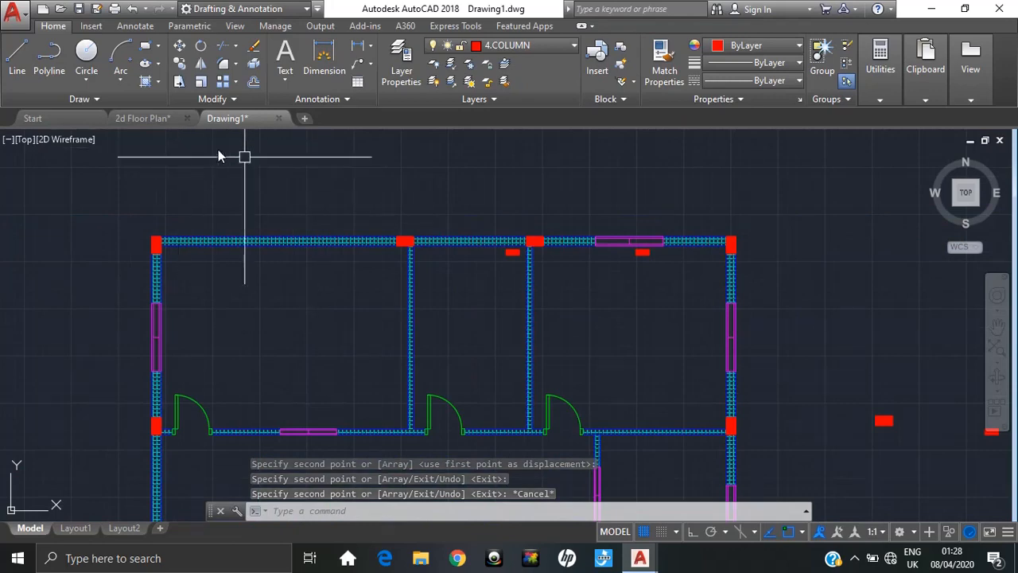
scroll(471, 279, "up", 6)
mouse_move(579, 287)
middle_mouse_down()
mouse_move(520, 328)
mouse_move(354, 380)
middle_mouse_up()
left_click(427, 271)
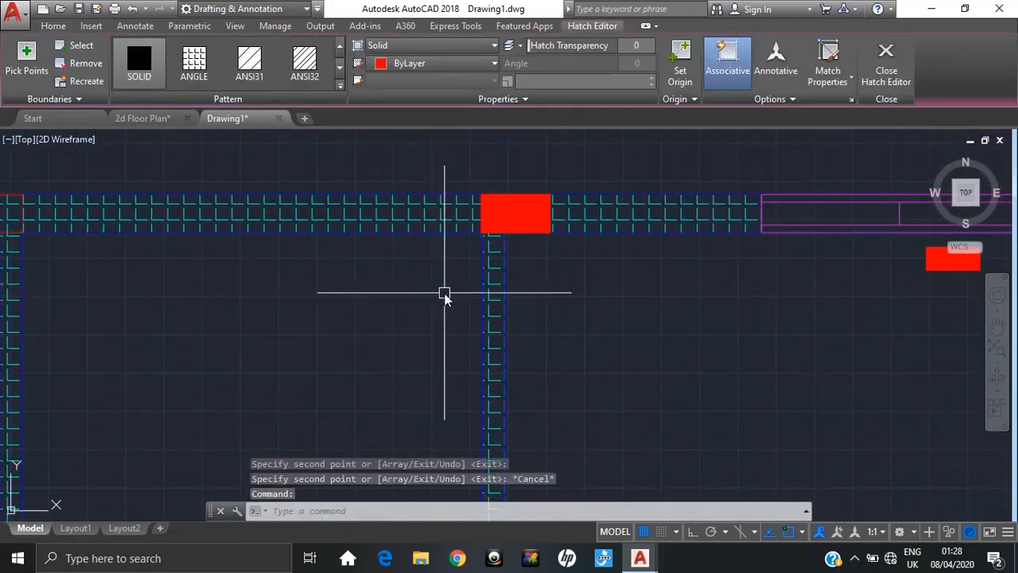
key("Delete")
- Fill the empty column outline at the top wall's left interior junction with a Solid red hatch
scroll(581, 322, "down", 3)
middle_click_drag(454, 302, 692, 306)
scroll(643, 291, "up", 5)
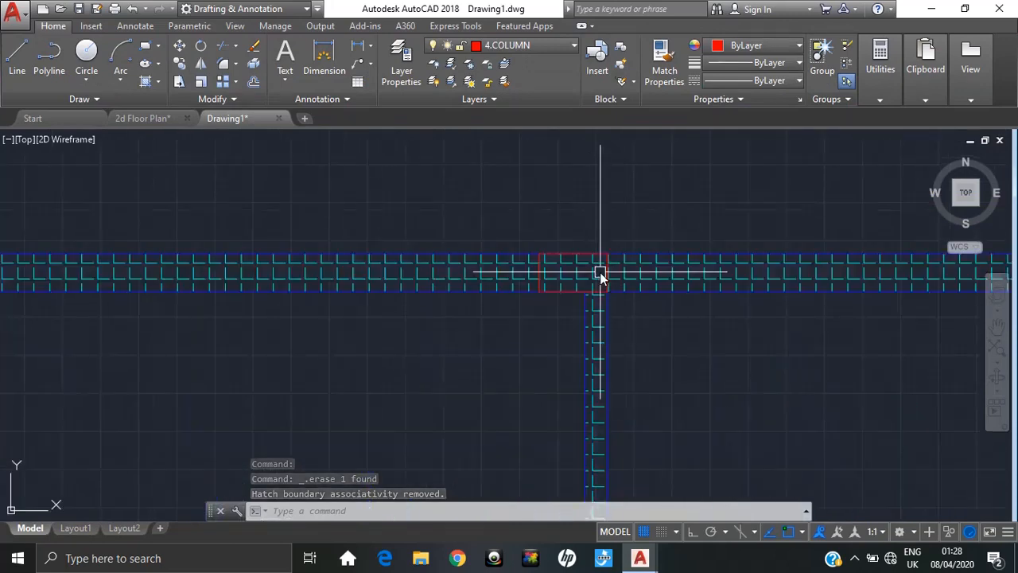
left_click(607, 270)
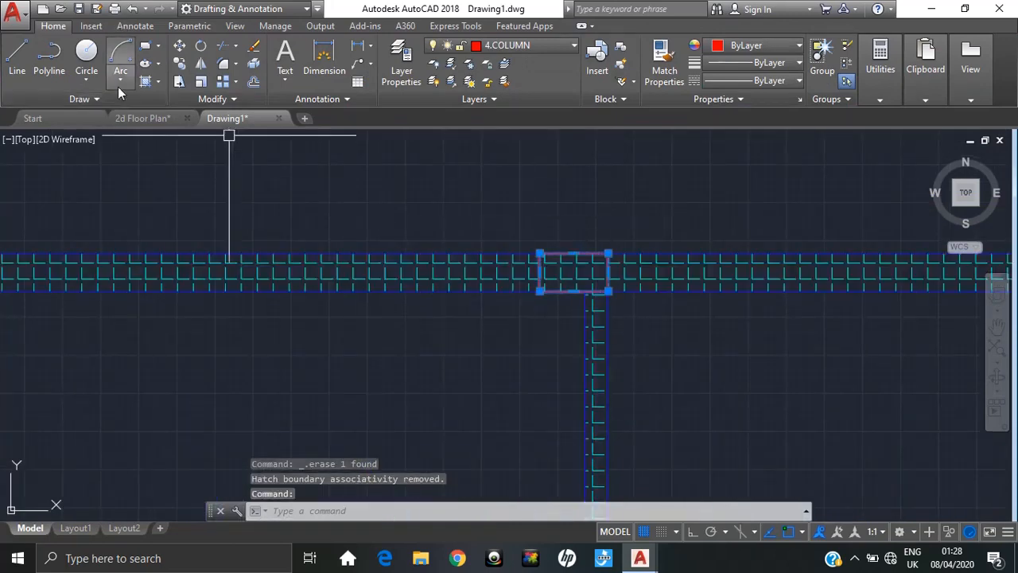
left_click(143, 82)
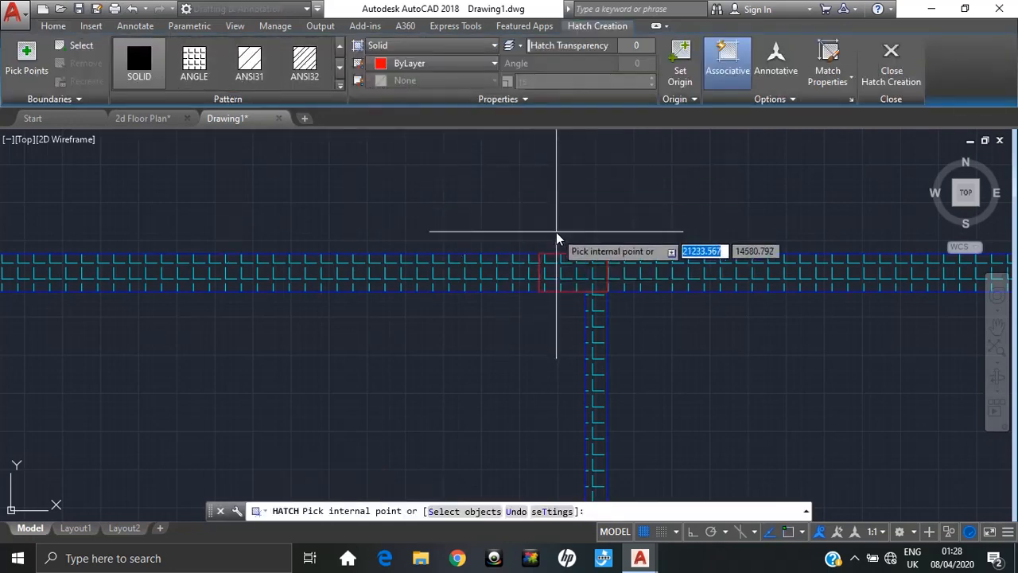
left_click(570, 278)
scroll(752, 261, "down", 4)
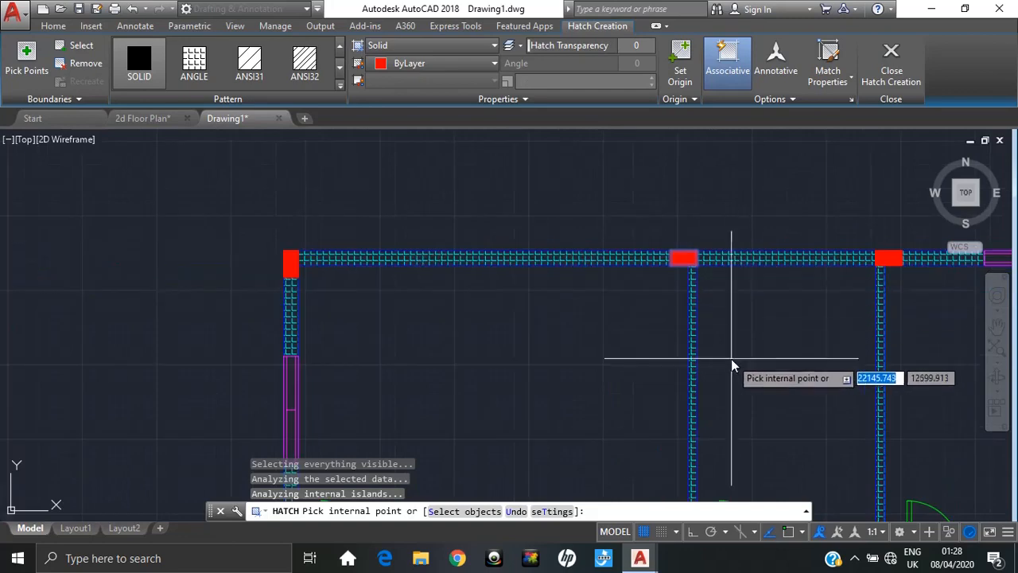
key("Escape")
- Delete the solid hatch shared by the top wall's right junction column and the stray red block below the window
scroll(802, 353, "down", 3)
middle_click_drag(802, 352, 406, 345)
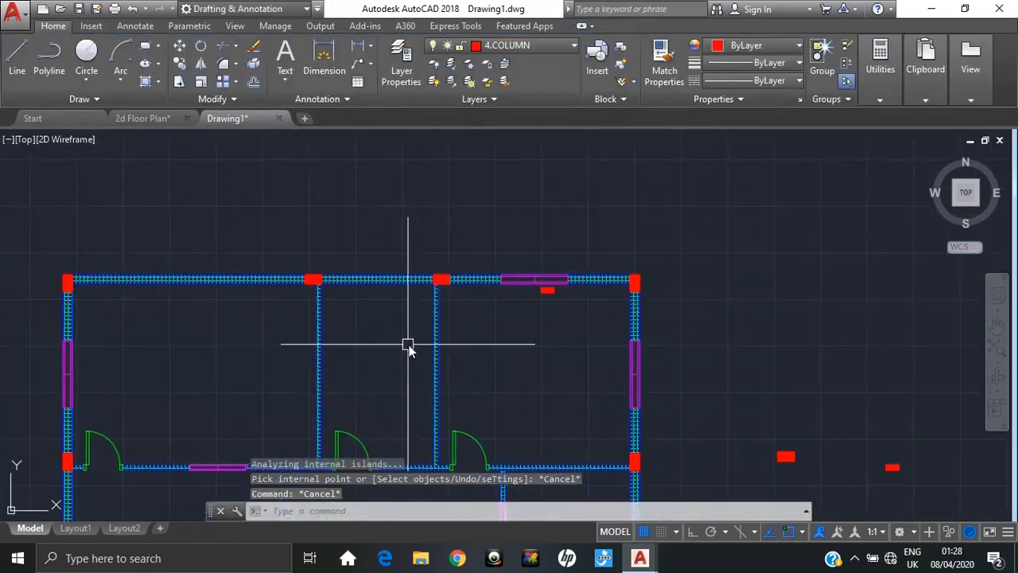
scroll(532, 301, "up", 4)
left_click(566, 275)
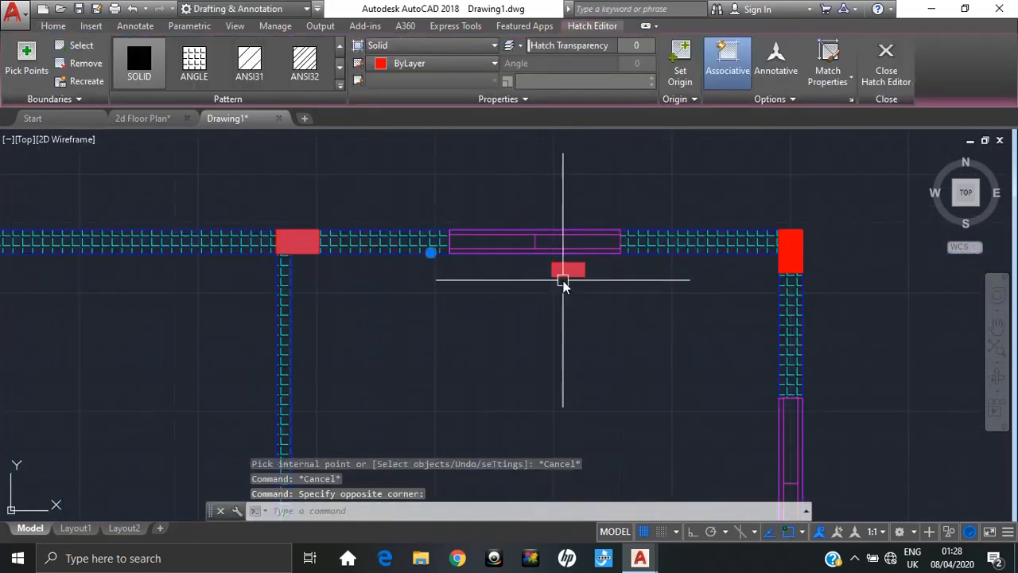
key("Delete")
- Fill the empty column outline at the top wall's right interior junction with a Solid red hatch
left_click(308, 254)
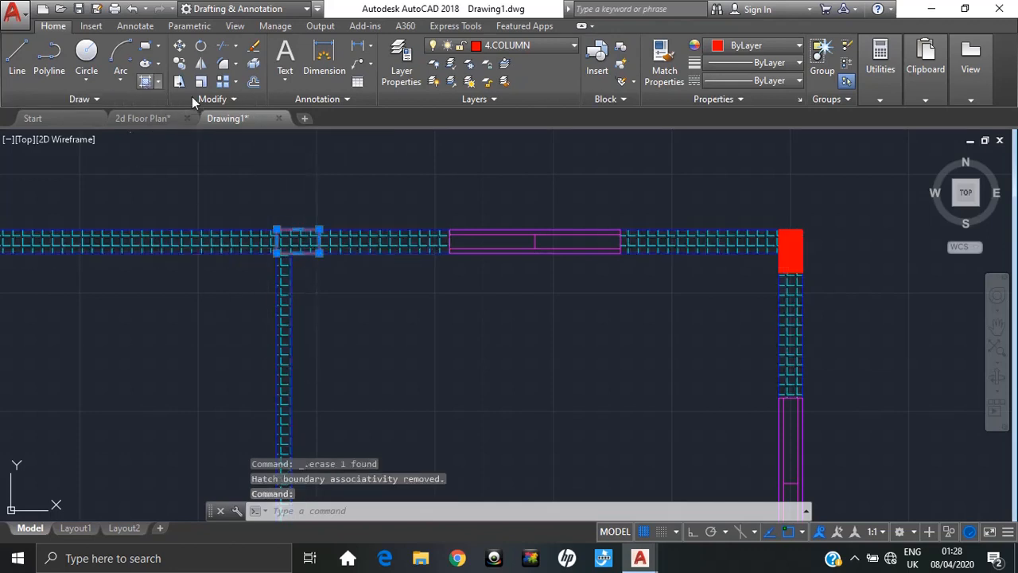
left_click(145, 82)
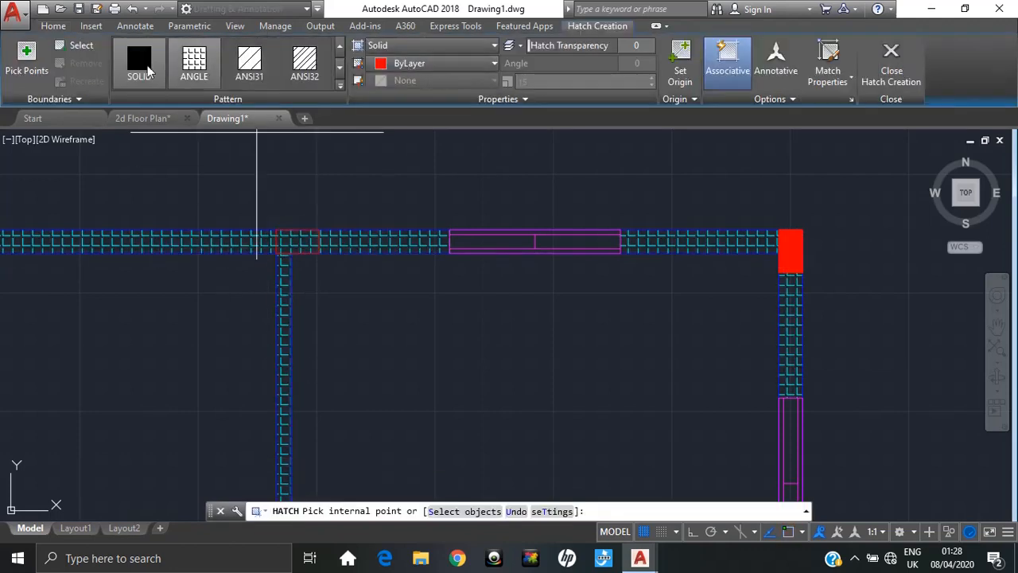
left_click(306, 238)
scroll(798, 378, "down", 2)
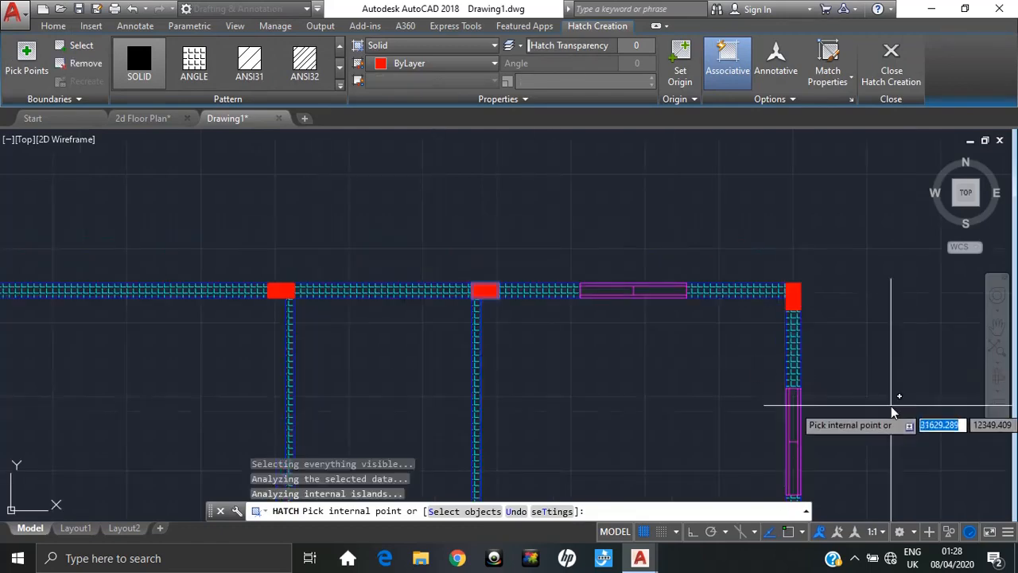
scroll(891, 407, "down", 2)
middle_click_drag(891, 406, 374, 336)
key("Escape")
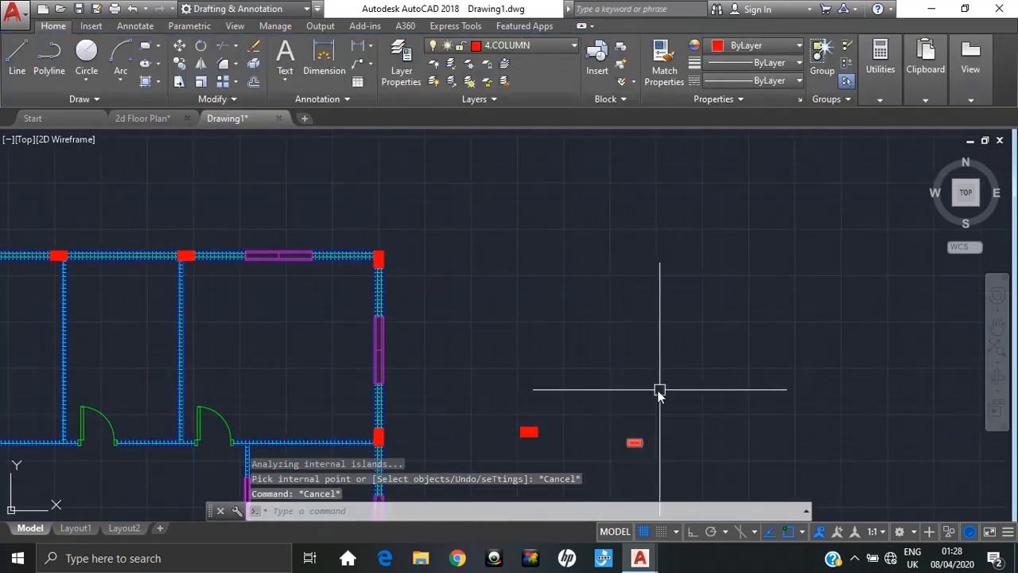
- Delete the solid hatch shared by the two loose columns beside the floor plan
left_click(671, 391)
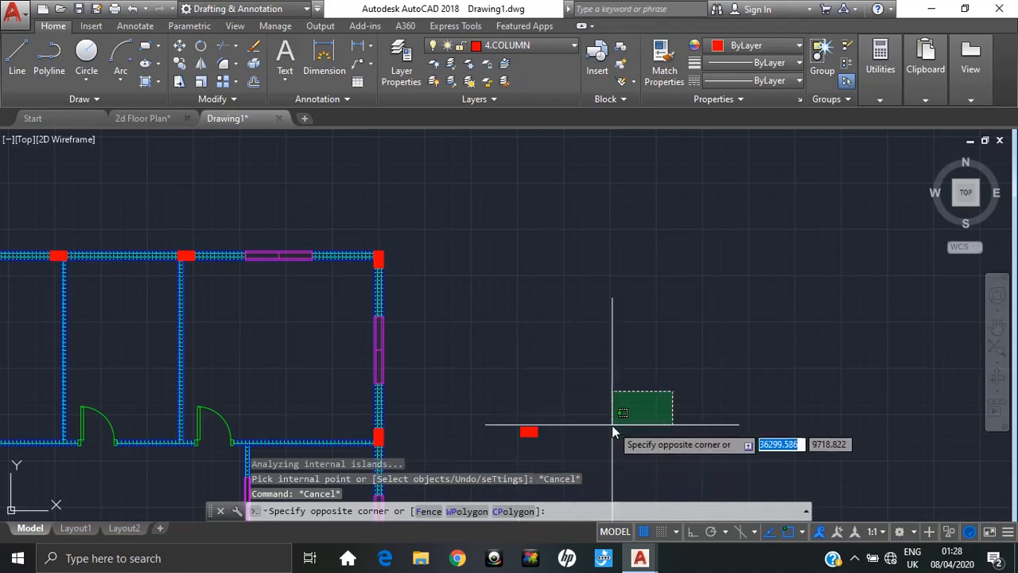
key("Escape")
left_click(633, 443)
scroll(638, 443, "up", 8)
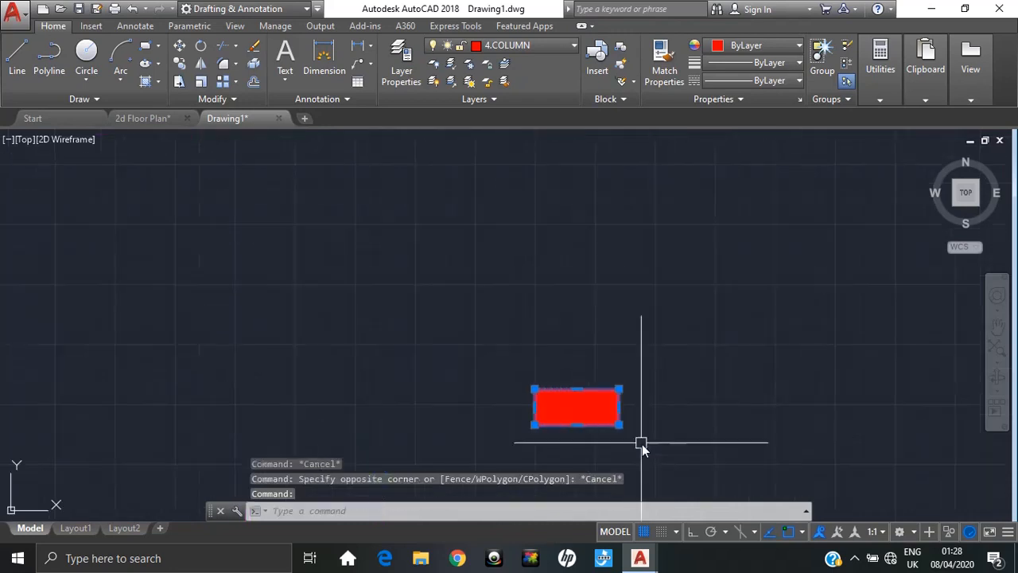
left_click(599, 411)
scroll(637, 425, "down", 5)
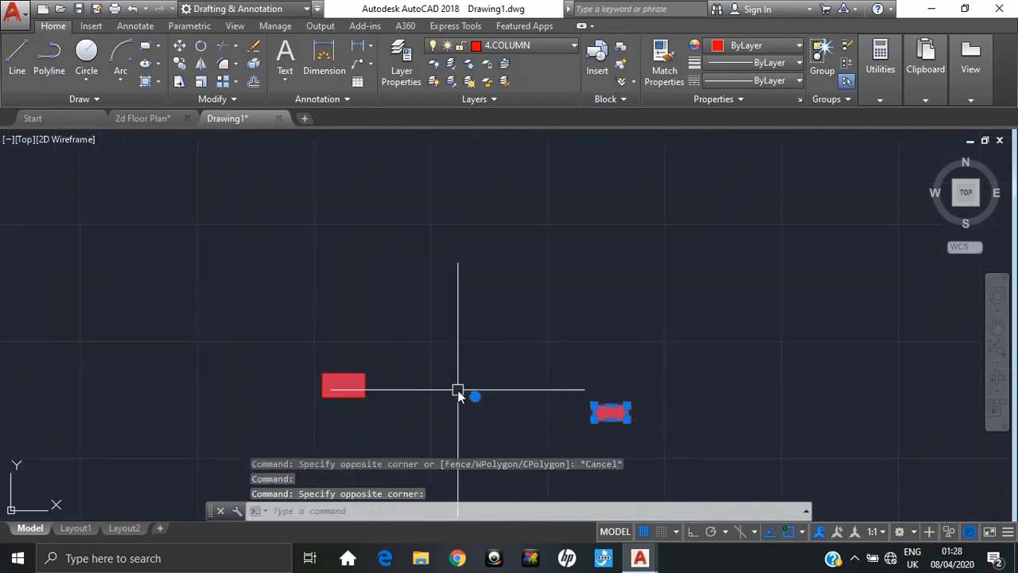
key("Escape")
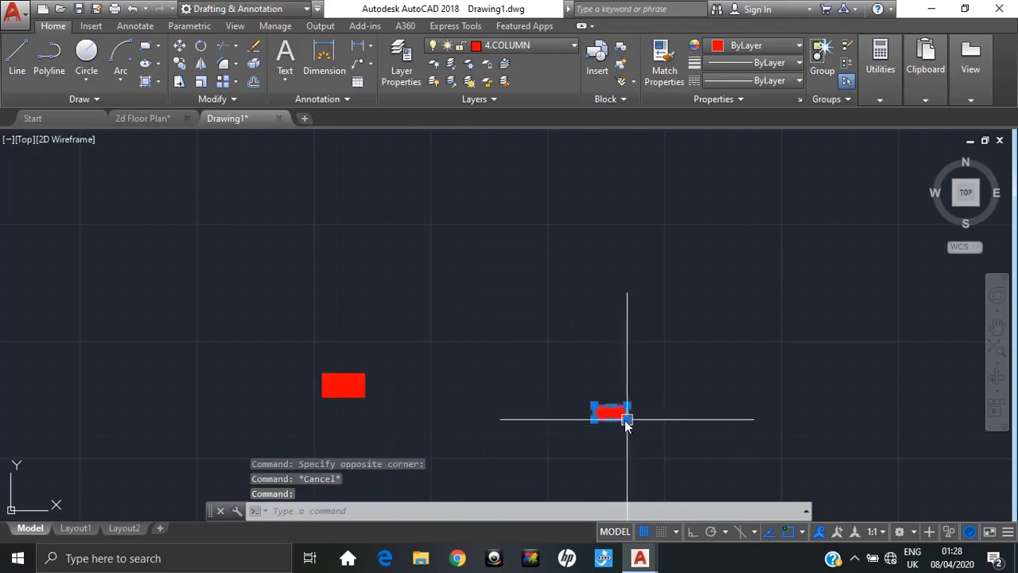
scroll(625, 426, "up", 5)
left_click(614, 412)
key("Delete")
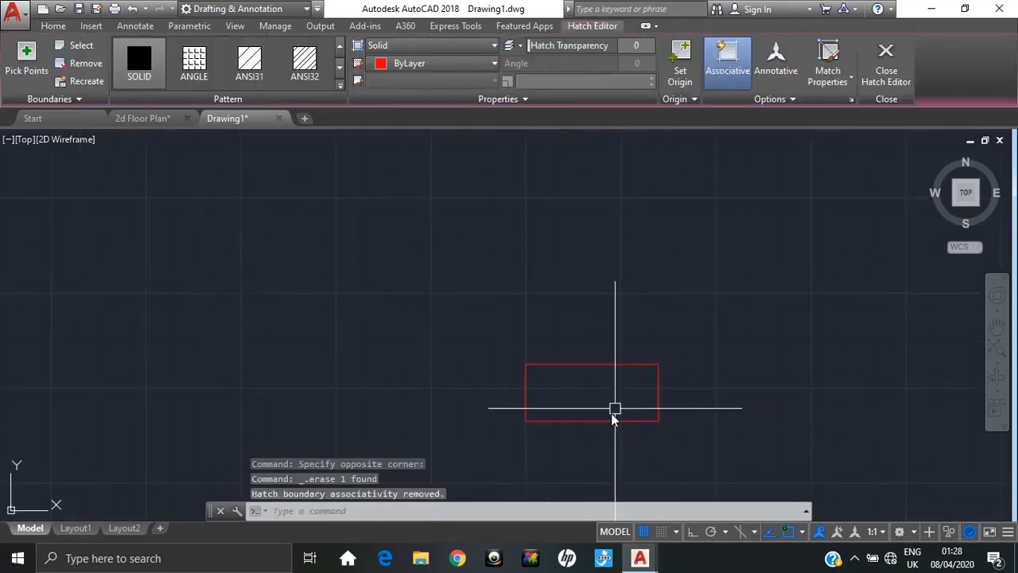
- Delete the outline of the larger loose column, keeping the smaller one
scroll(599, 397, "down", 4)
left_click(155, 304)
left_click(148, 381)
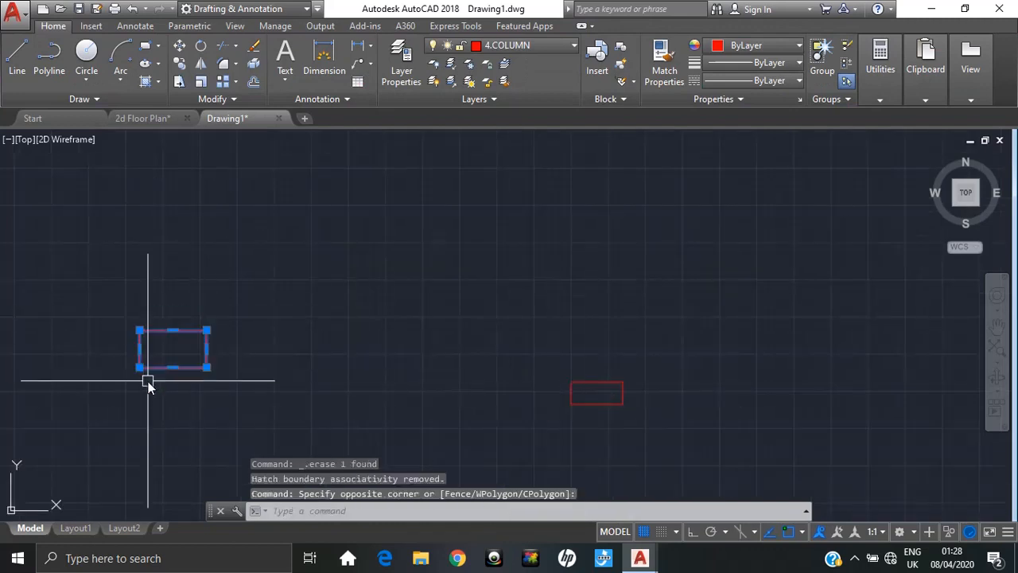
key("Delete")
- Fill the remaining smaller loose column outline with a Solid red hatch
mouse_move(362, 310)
middle_mouse_down()
mouse_move(300, 296)
mouse_move(220, 226)
middle_mouse_up()
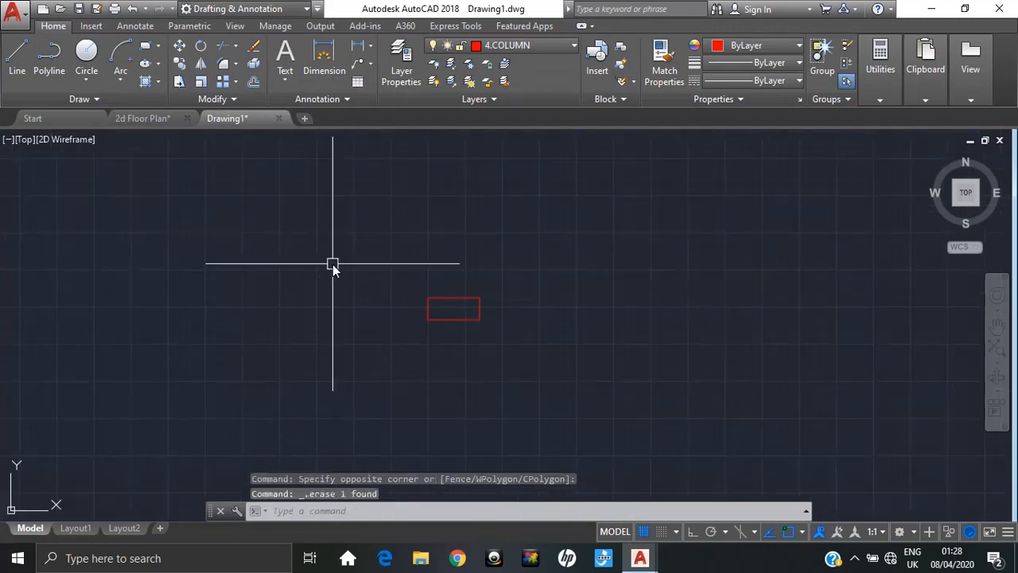
left_click(146, 83)
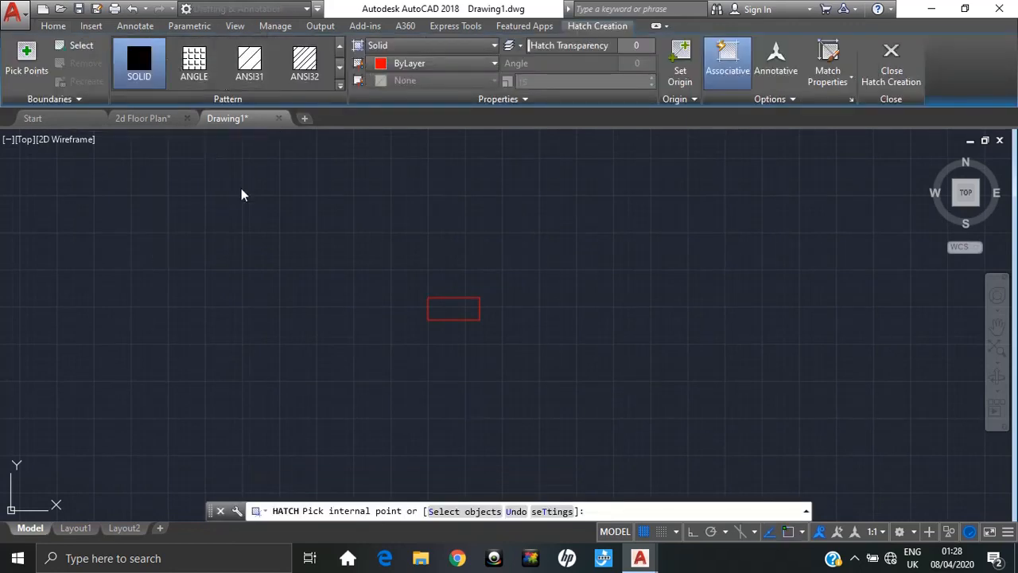
left_click(446, 308)
scroll(501, 395, "down", 4)
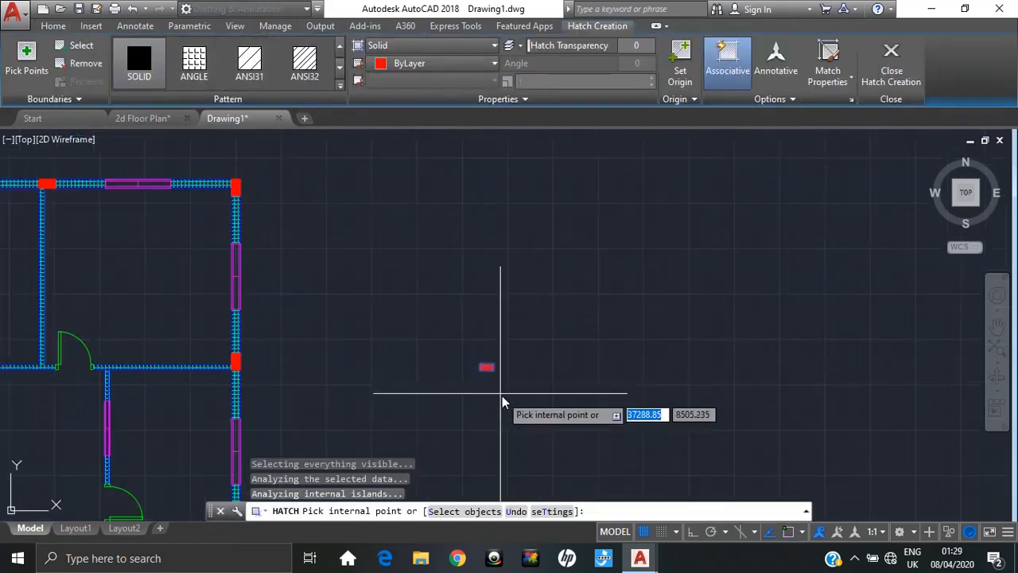
key("Escape")
- Examine the column positions along the middle interior wall in the 2d Floor Plan reference drawing, and return to Drawing1
middle_click_drag(399, 414, 592, 402)
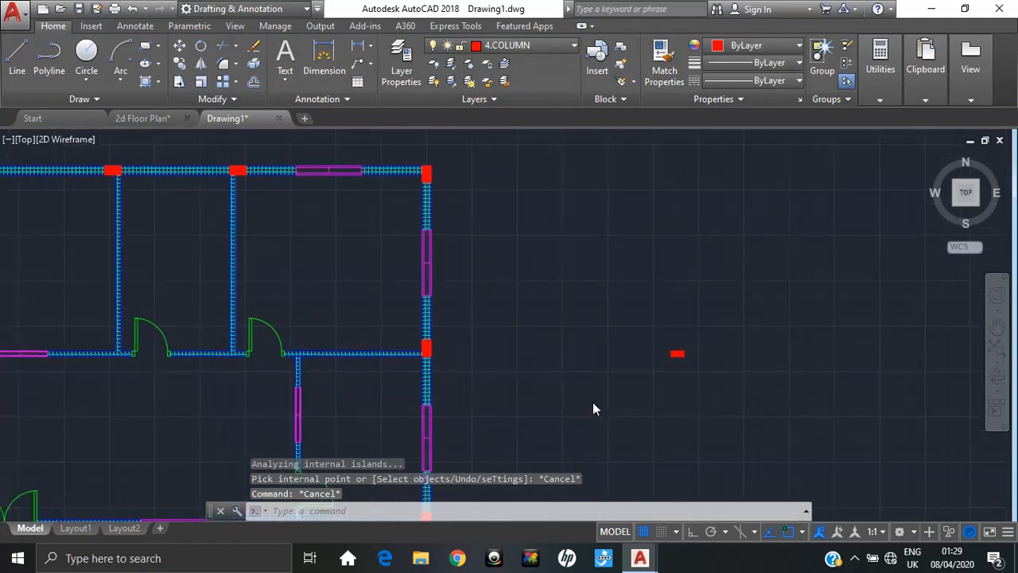
scroll(592, 402, "down", 2)
middle_click_drag(512, 399, 610, 372)
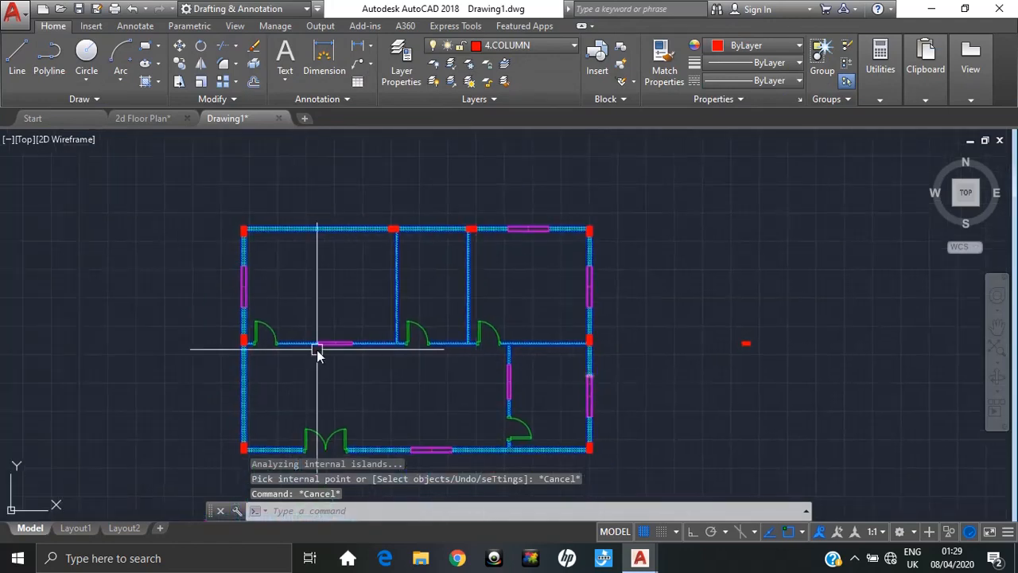
left_click(167, 121)
scroll(323, 342, "up", 2)
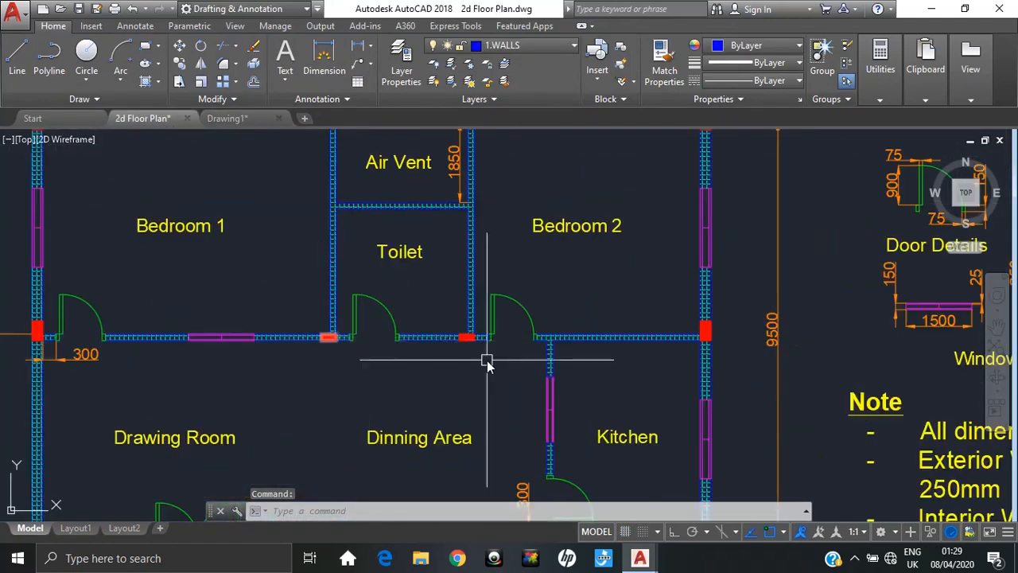
scroll(456, 357, "down", 2)
middle_click_drag(456, 357, 449, 347)
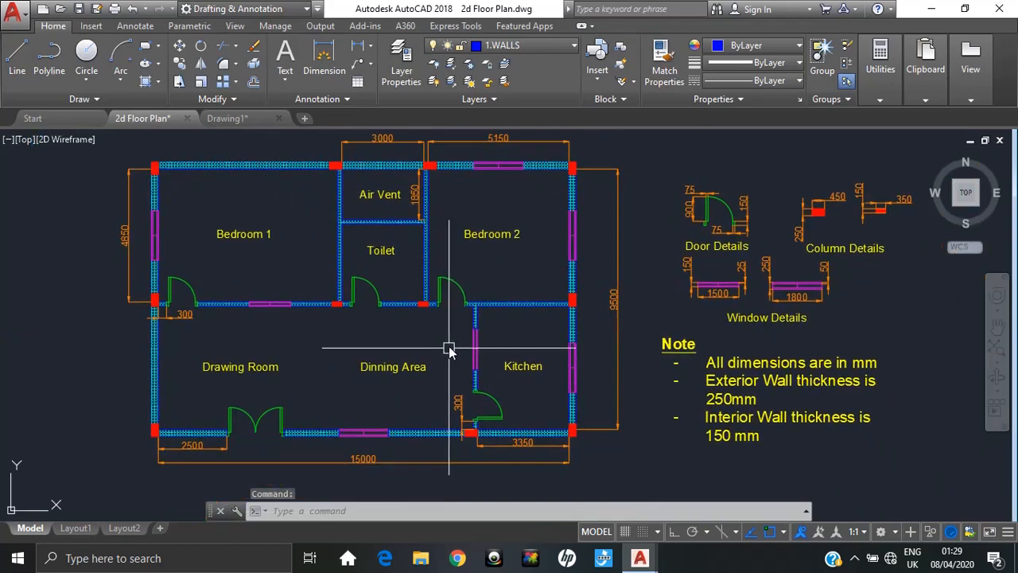
left_click(241, 120)
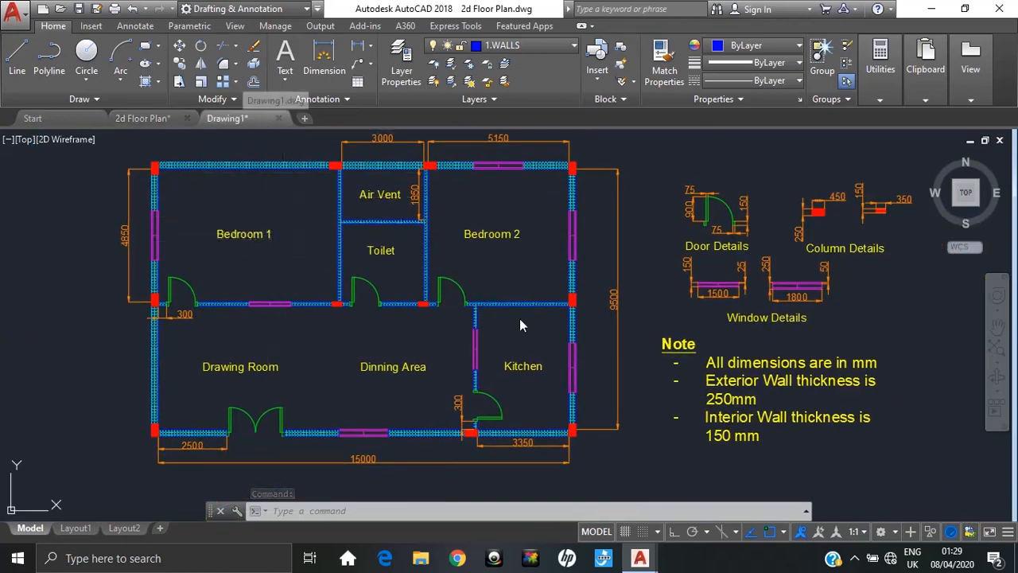
scroll(554, 353, "up", 2)
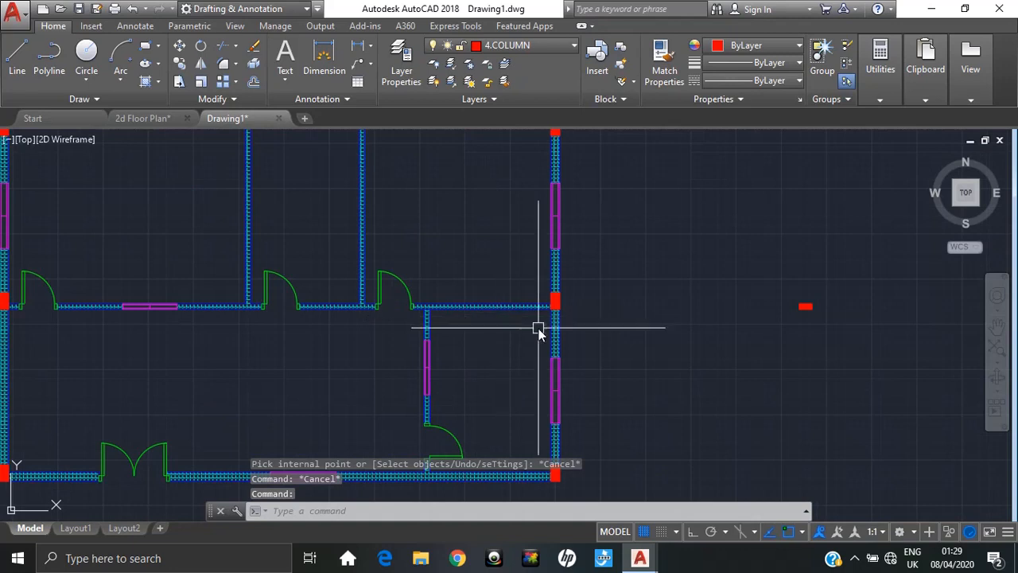
scroll(589, 339, "up", 2)
middle_click_drag(914, 313, 687, 315)
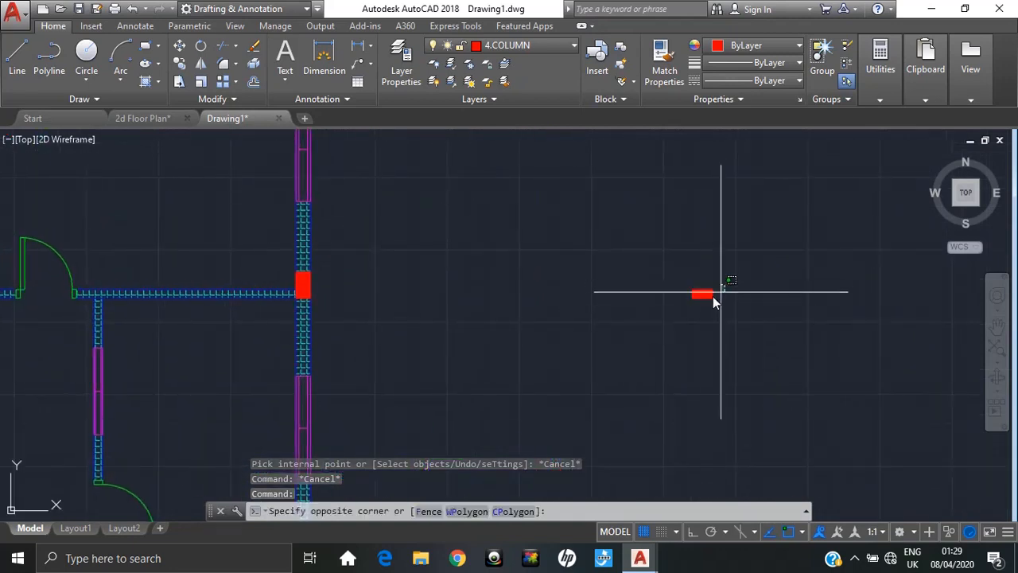
left_click(668, 347)
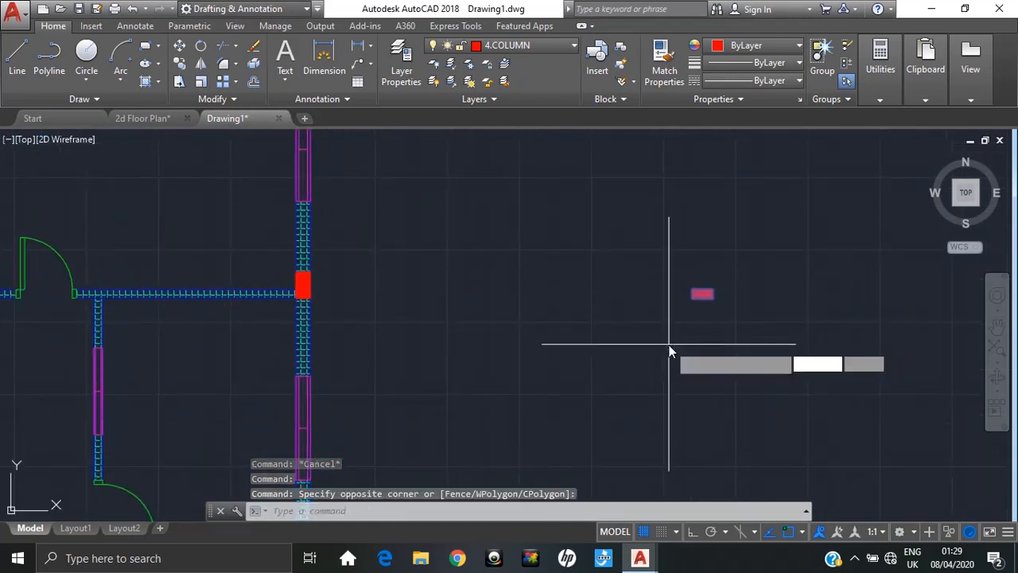
type("co")
key("Return")
scroll(708, 327, "up", 4)
left_click(719, 239)
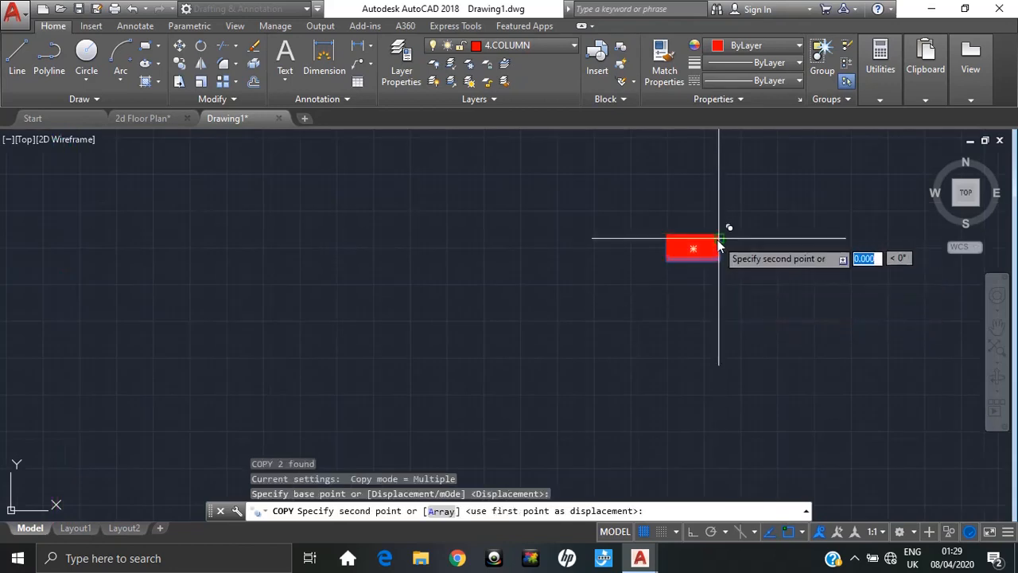
key("Escape")
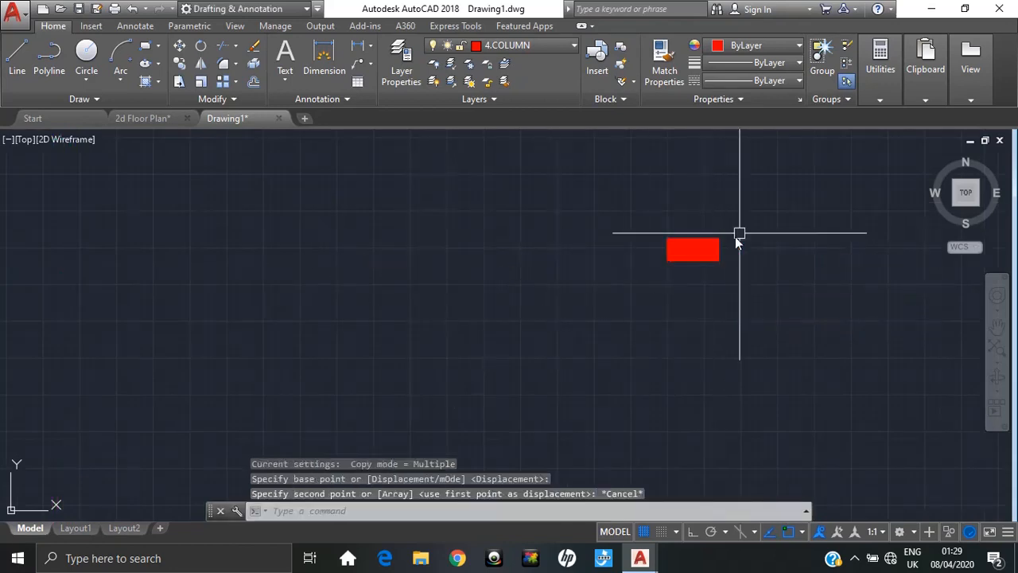
- Copy the smaller loose column by its upper-right corner onto the middle horizontal wall's junction with the left vertical interior wall
left_click(751, 221)
left_click(610, 292)
type("c")
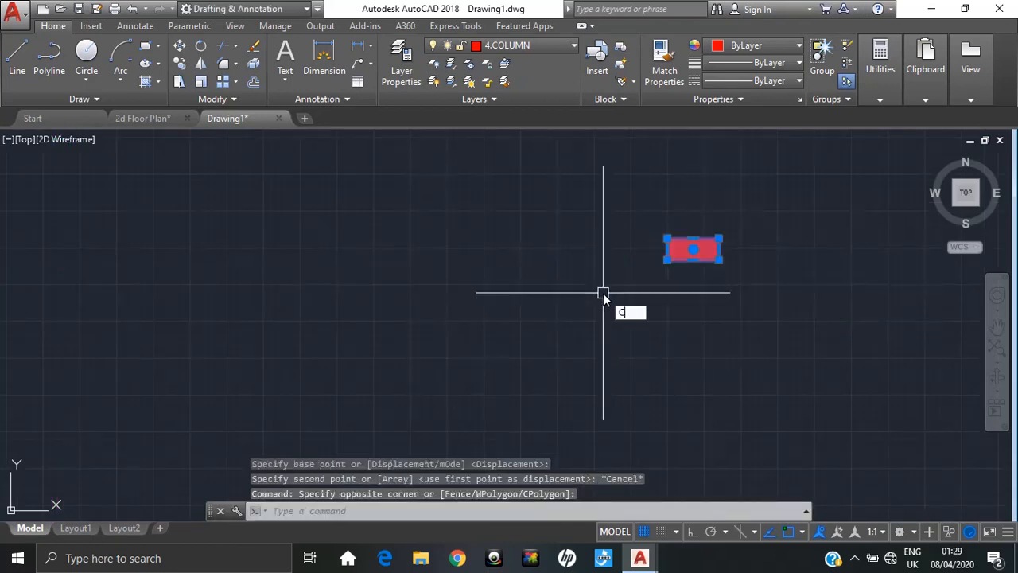
type("o")
key("Return")
scroll(716, 227, "up", 2)
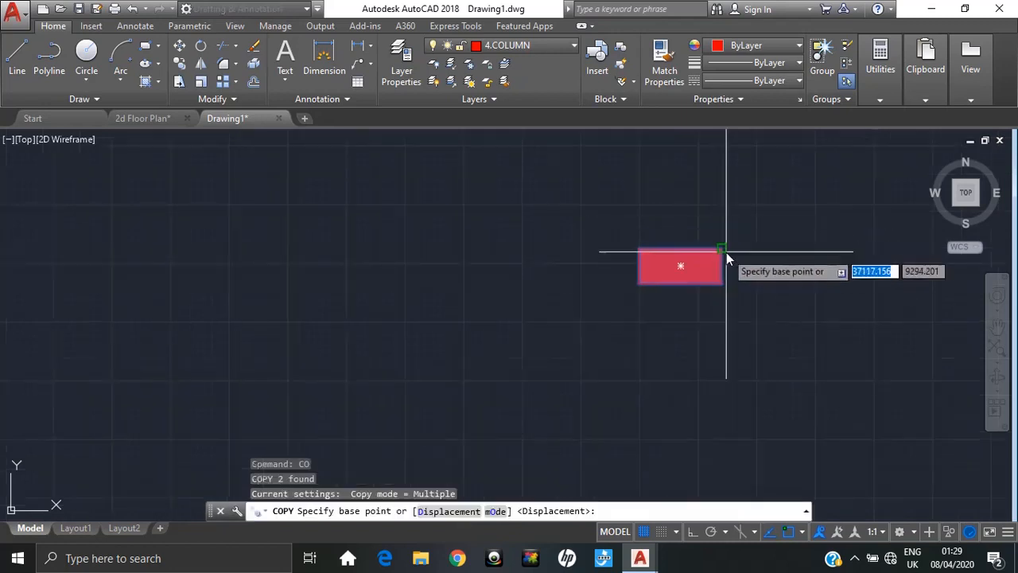
left_click(725, 252)
middle_click_drag(336, 282, 628, 289)
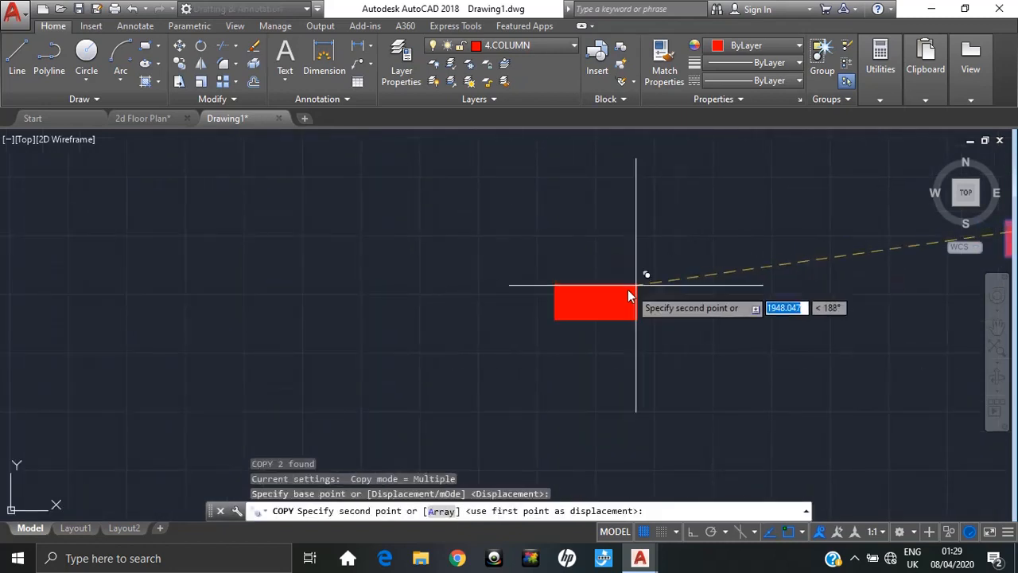
scroll(490, 296, "down", 5)
middle_click_drag(111, 171, 773, 111)
middle_click_drag(144, 252, 610, 331)
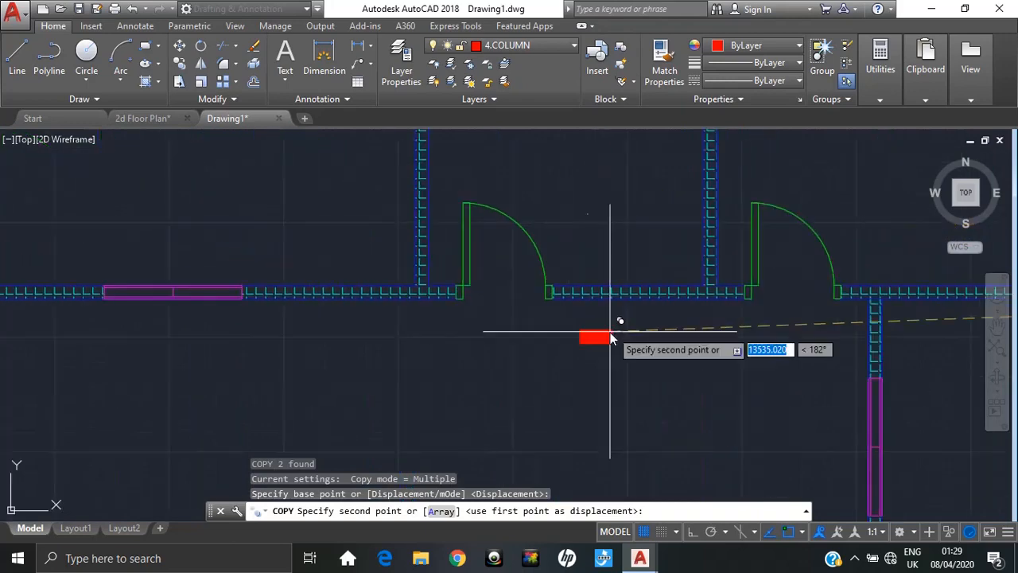
scroll(358, 361, "down", 3)
scroll(388, 334, "up", 3)
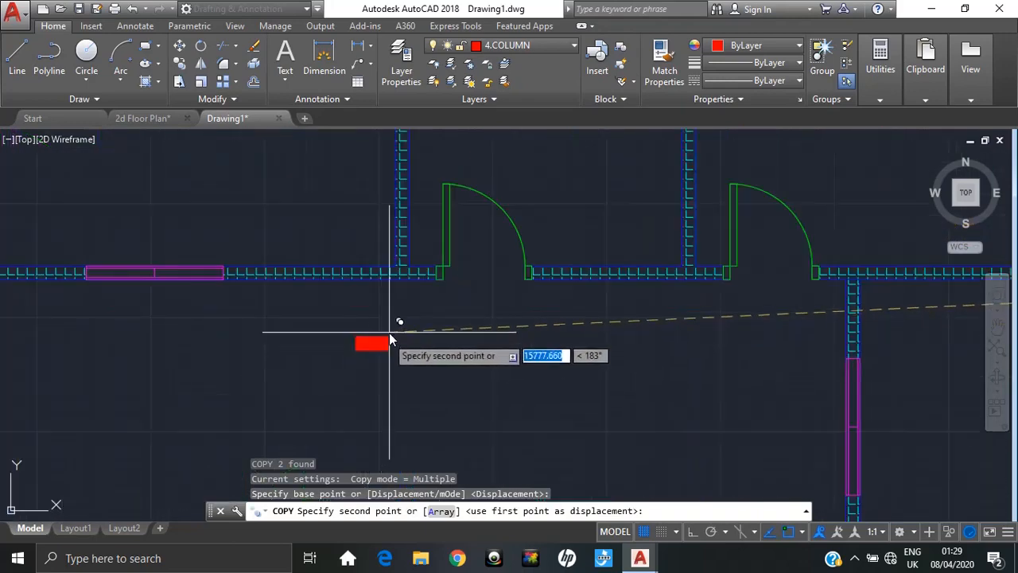
left_click(412, 272)
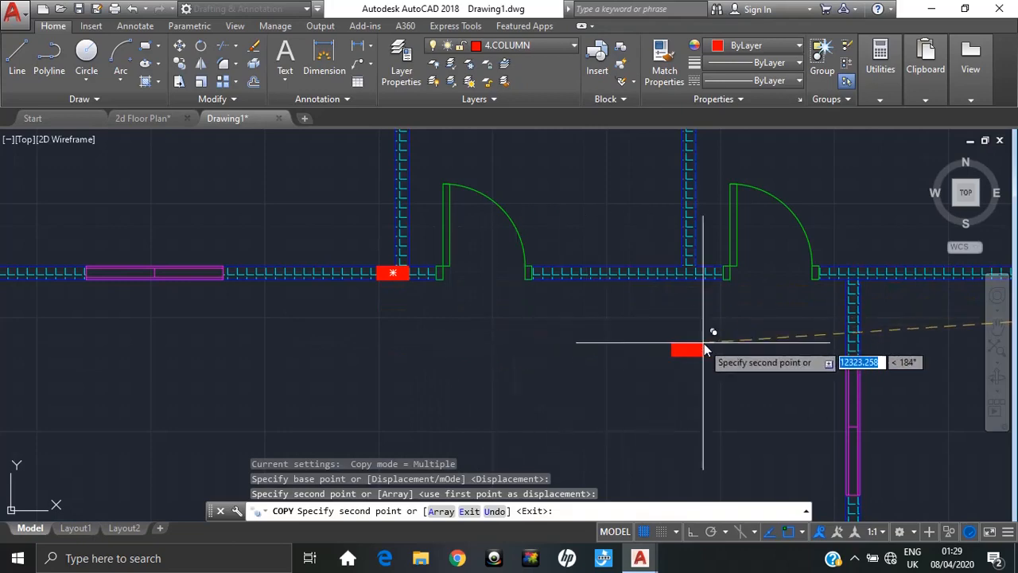
- Place another copy of the small column at the middle wall's junction with the right vertical interior wall, and end the copying
middle_click_drag(703, 343, 511, 333)
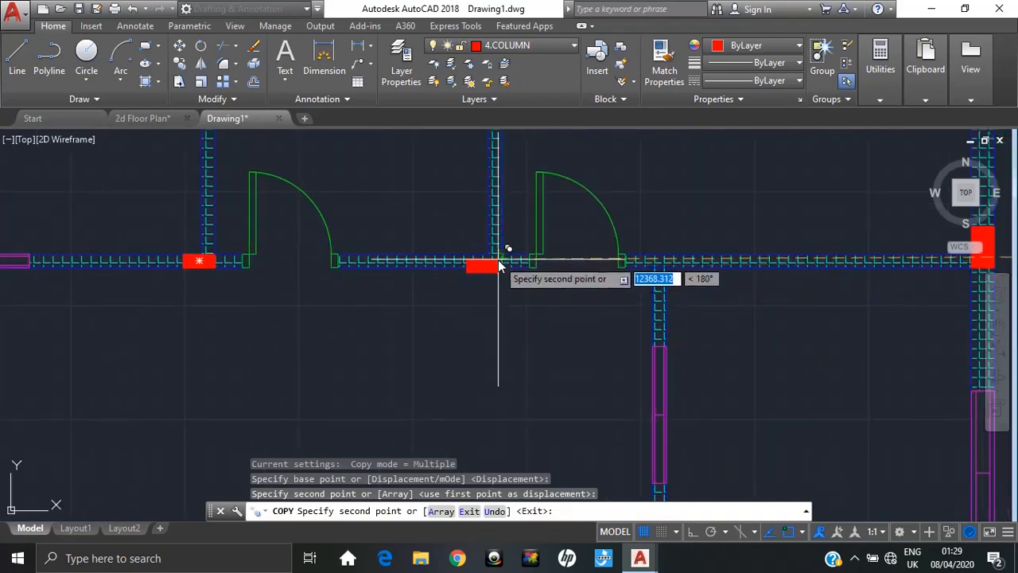
left_click(500, 256)
scroll(494, 350, "down", 4)
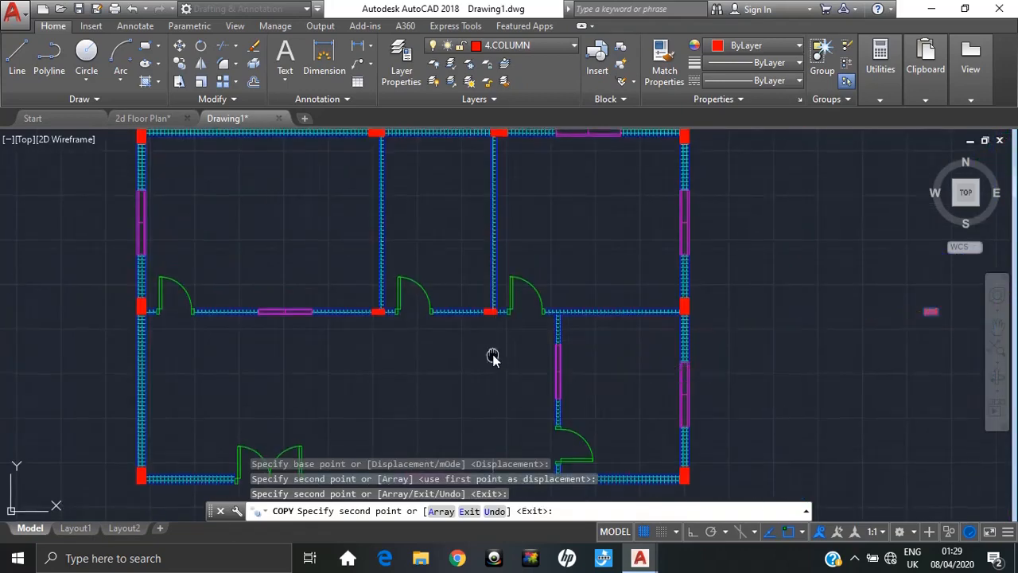
middle_click_drag(493, 357, 493, 360)
key("Escape")
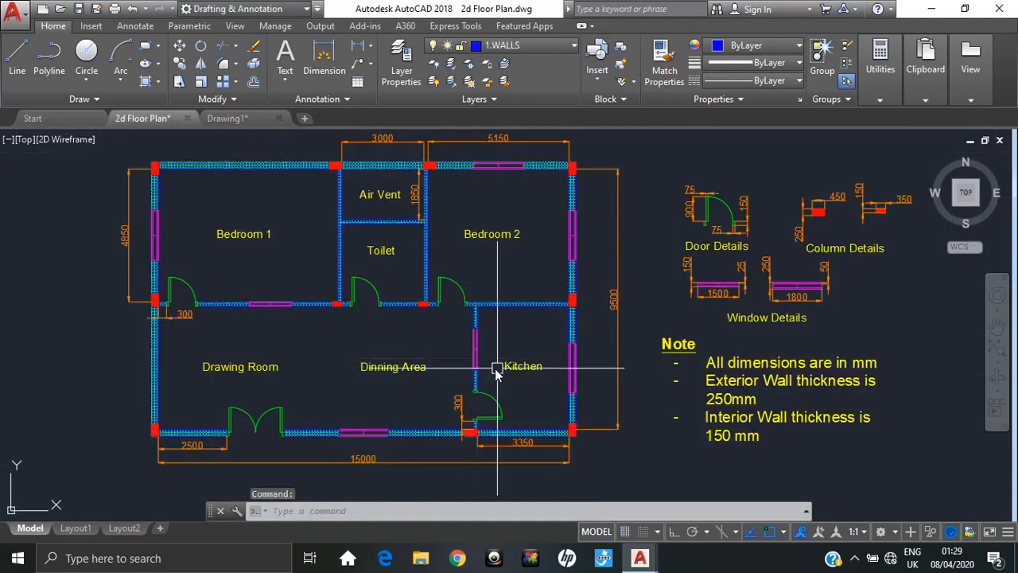
- Examine the column on the bottom wall beside the kitchen in the 2d Floor Plan reference drawing, and return to Drawing1
middle_click_drag(519, 432, 514, 312)
scroll(450, 315, "up", 2)
scroll(397, 382, "down", 4)
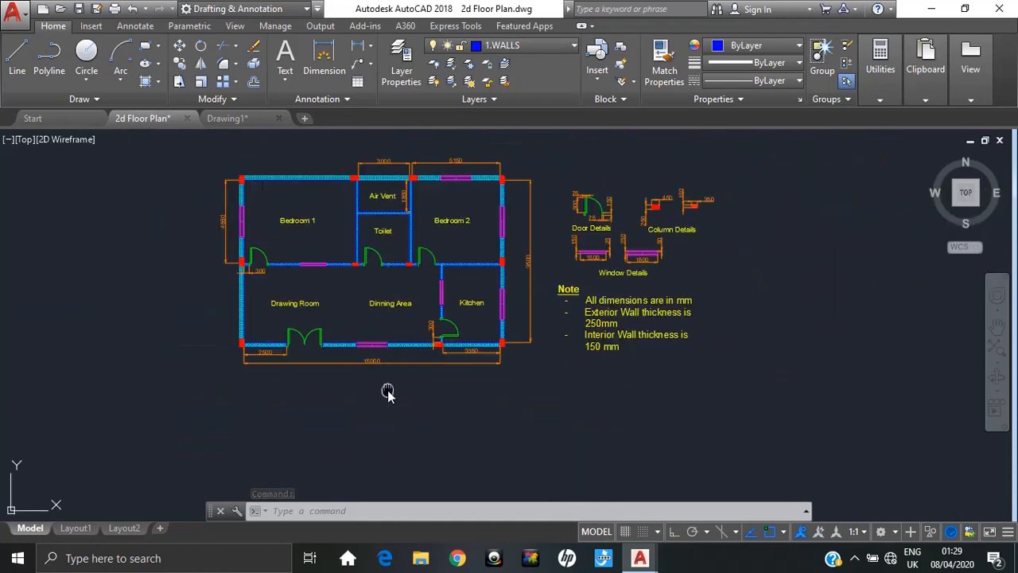
left_click(251, 122)
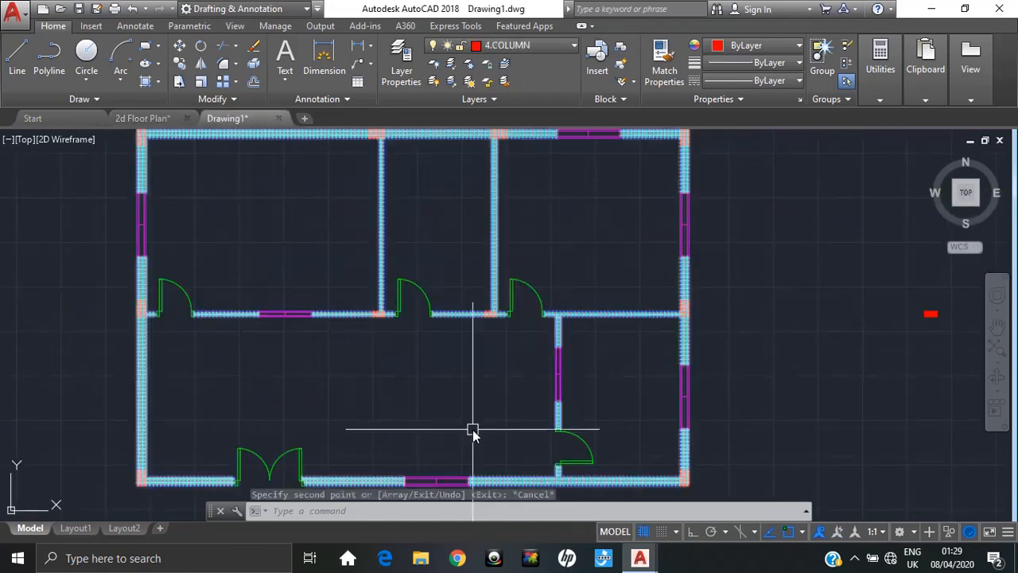
key("Escape")
- Copy the top wall's right junction column by its upper-right corner onto the bottom wall where the short partition wall meets it
middle_click_drag(453, 357, 285, 277)
middle_click_drag(609, 313, 927, 482)
scroll(619, 245, "up", 4)
left_click(660, 184)
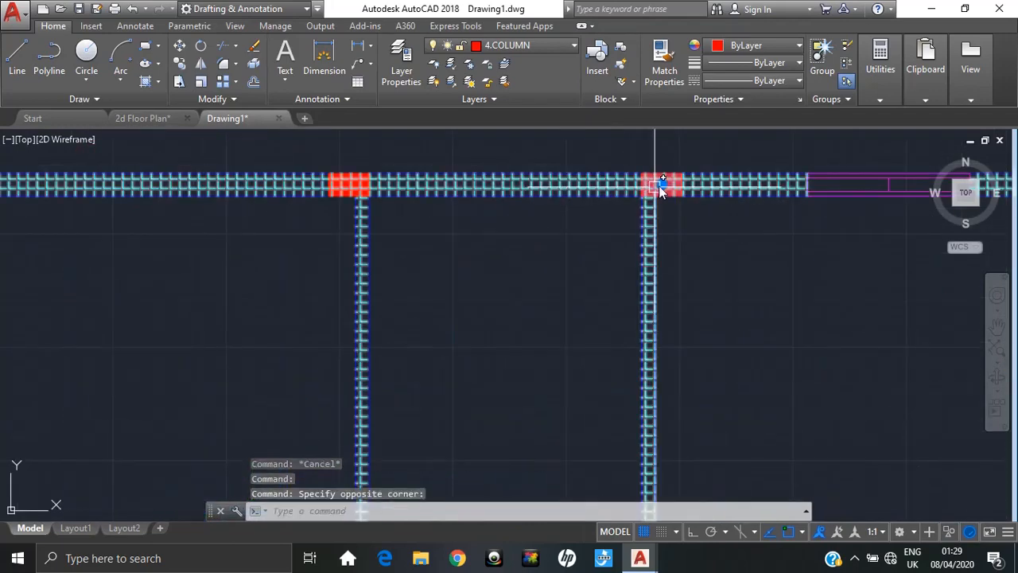
scroll(660, 186, "up", 4)
middle_click_drag(695, 203, 630, 297)
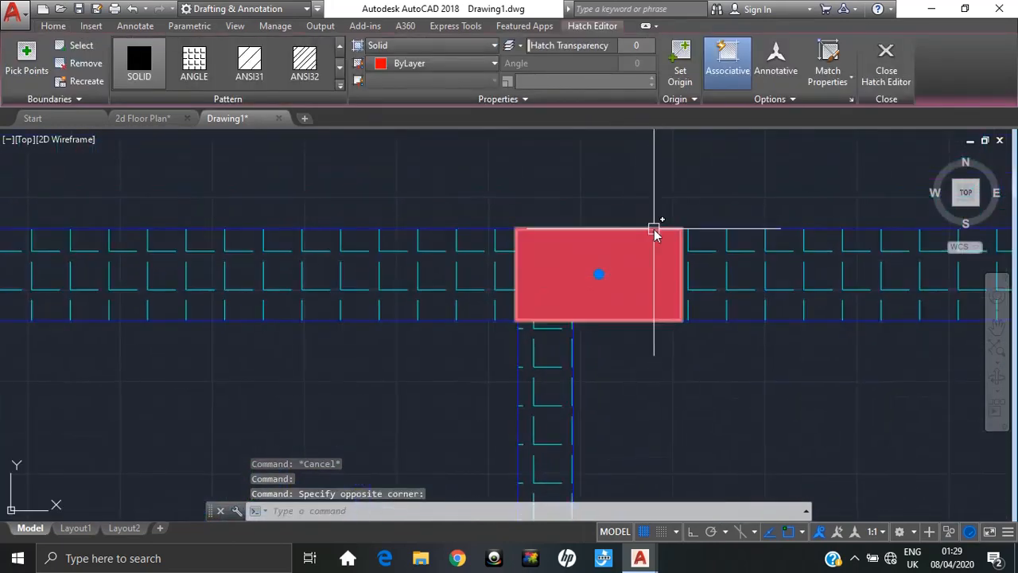
left_click(654, 229)
type("co")
key("Return")
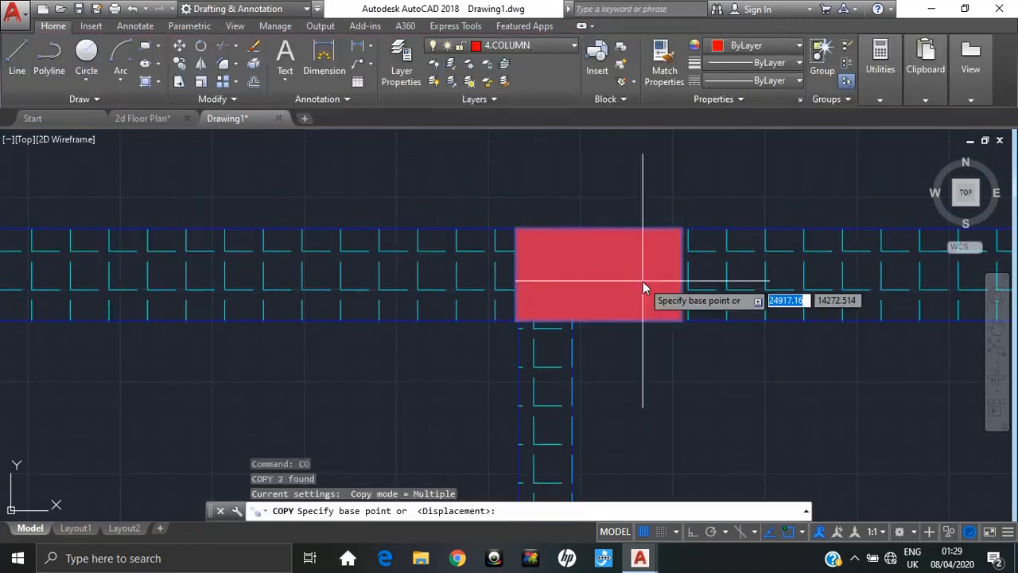
scroll(423, 330, "down", 2)
scroll(423, 331, "down", 2)
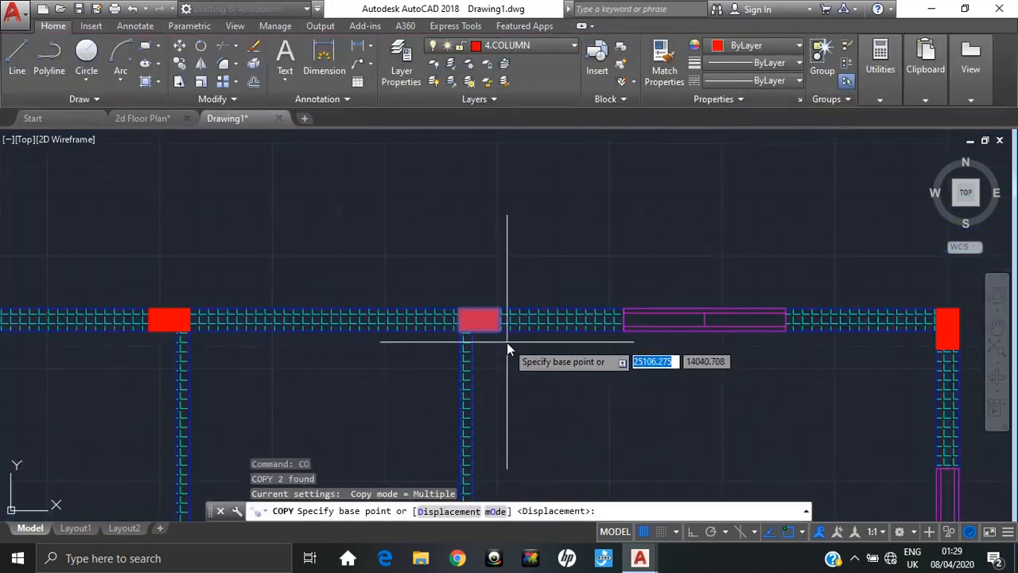
middle_click_drag(569, 381, 500, 265)
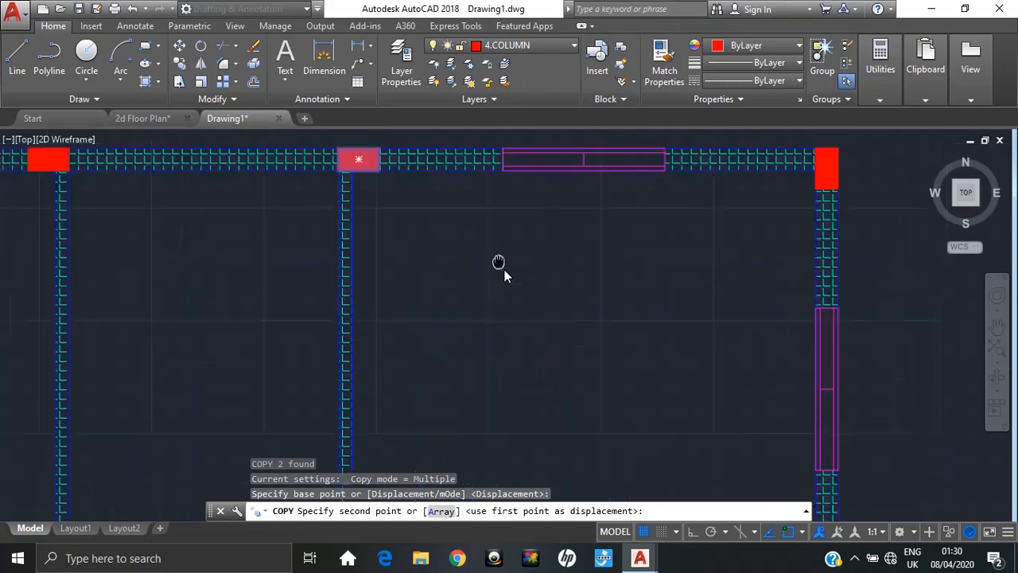
scroll(504, 270, "down", 2)
middle_click_drag(527, 431, 538, 300)
scroll(538, 301, "up", 5)
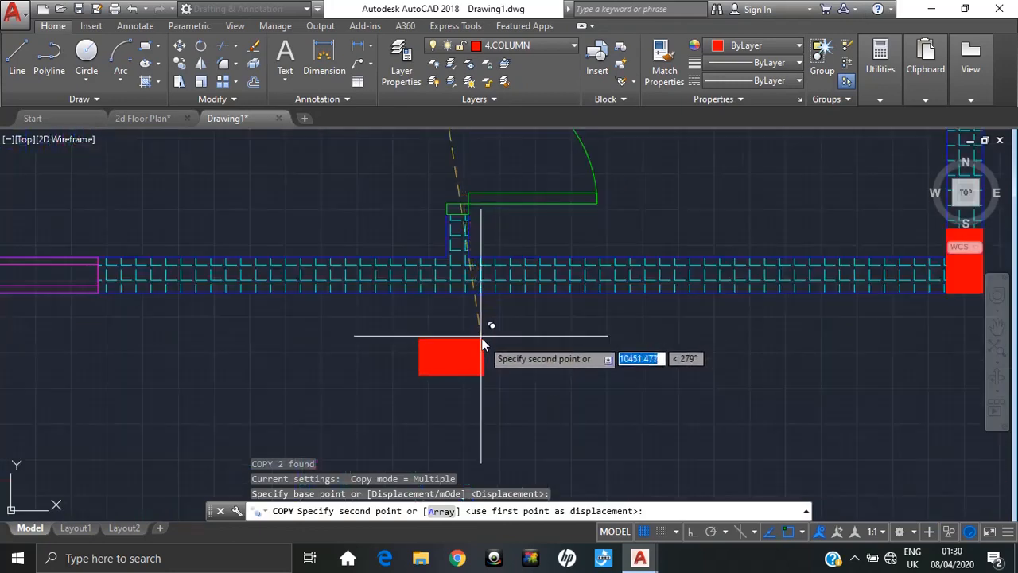
left_click(465, 271)
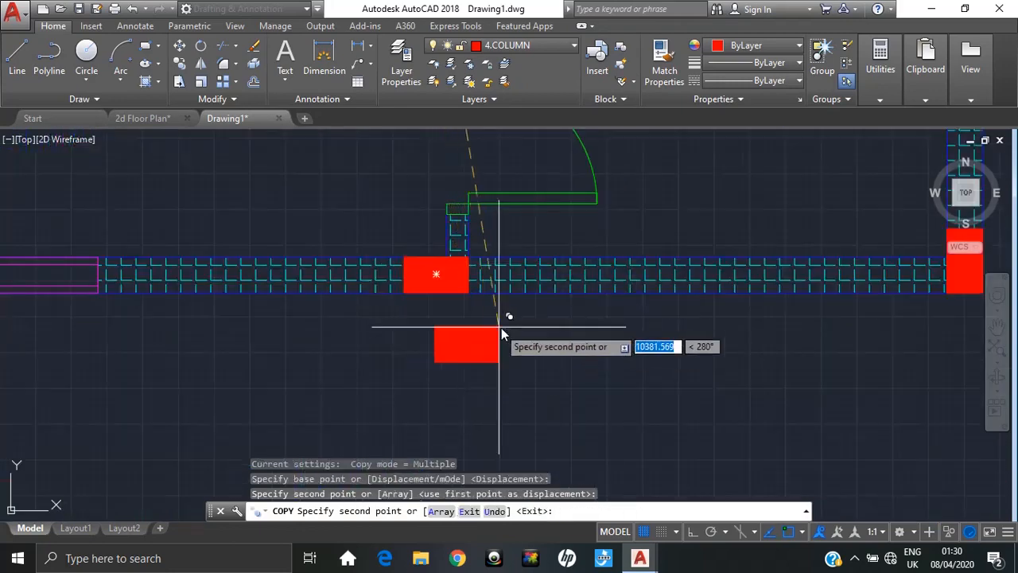
scroll(586, 352, "down", 5)
key("Escape")
key("Escape")
scroll(601, 364, "down", 3)
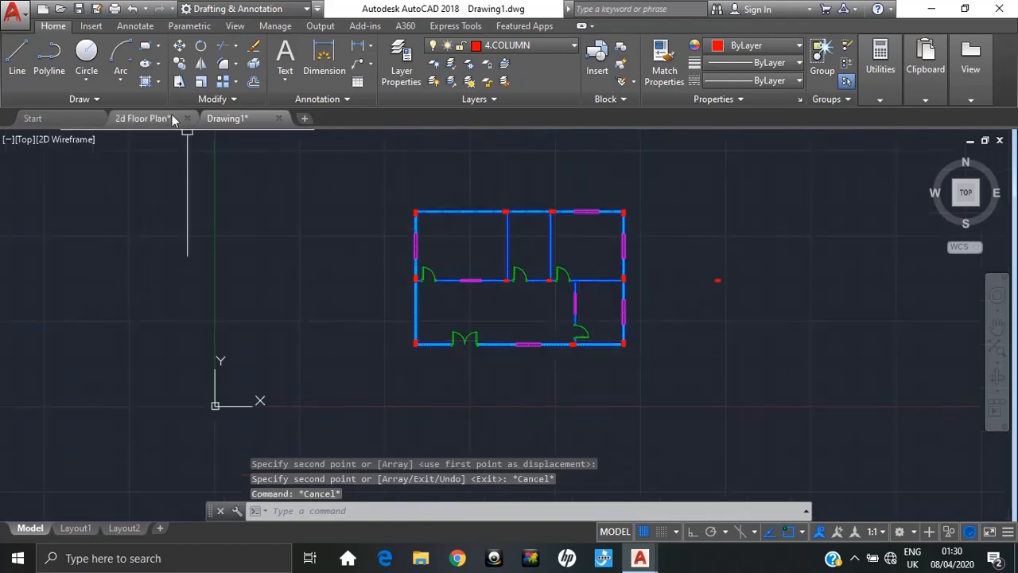
- Compare the column layout with the 2d Floor Plan reference drawing, and return to Drawing1
mouse_move(172, 120)
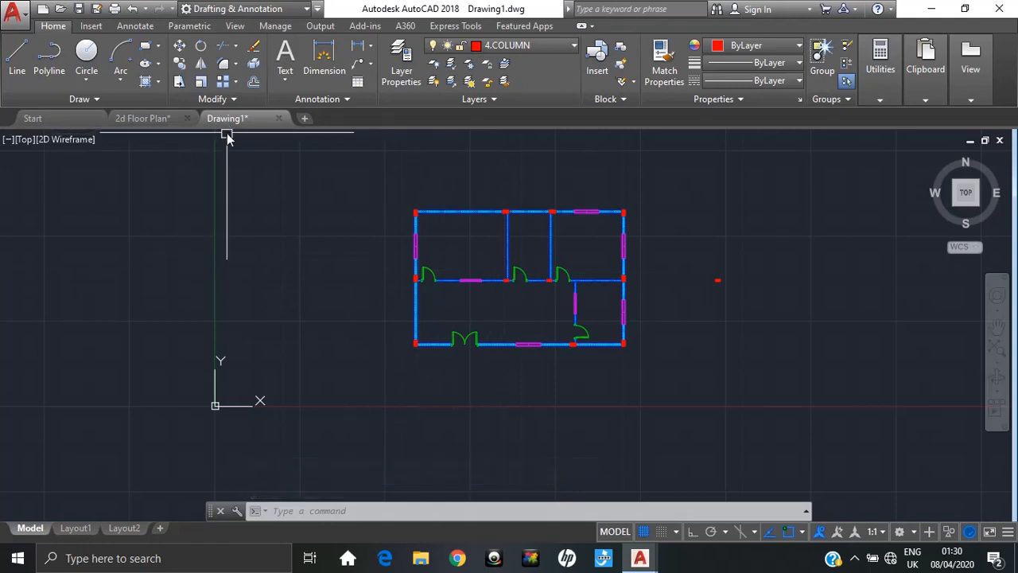
left_click(151, 119)
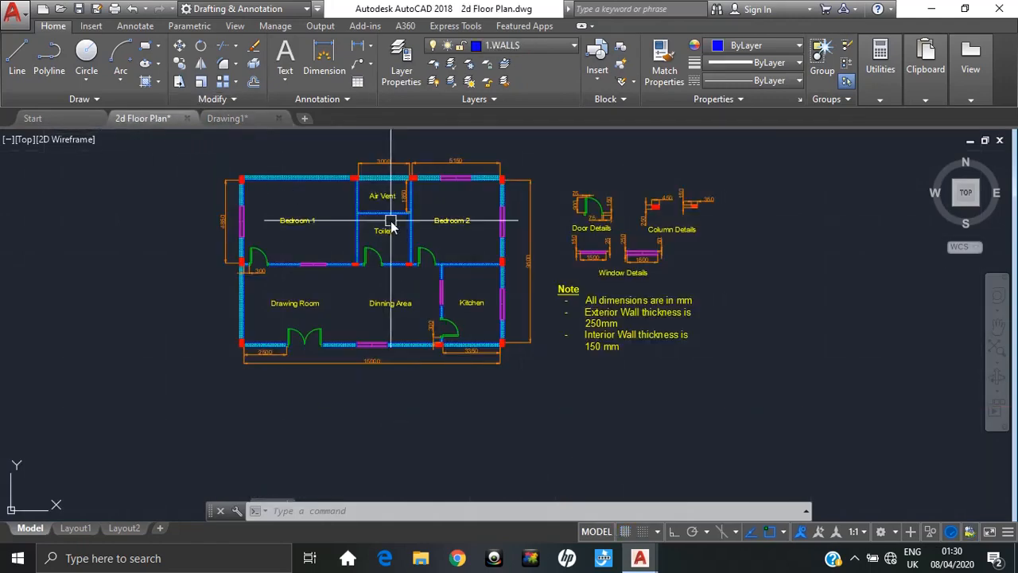
scroll(414, 223, "up", 2)
scroll(414, 223, "down", 4)
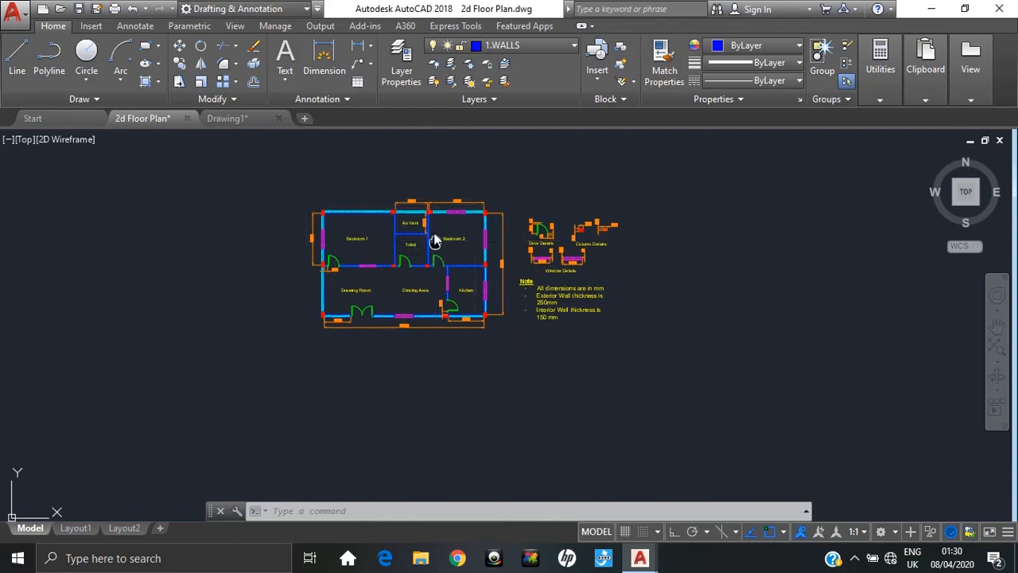
middle_click_drag(432, 233, 454, 291)
scroll(454, 291, "up", 2)
left_click(253, 120)
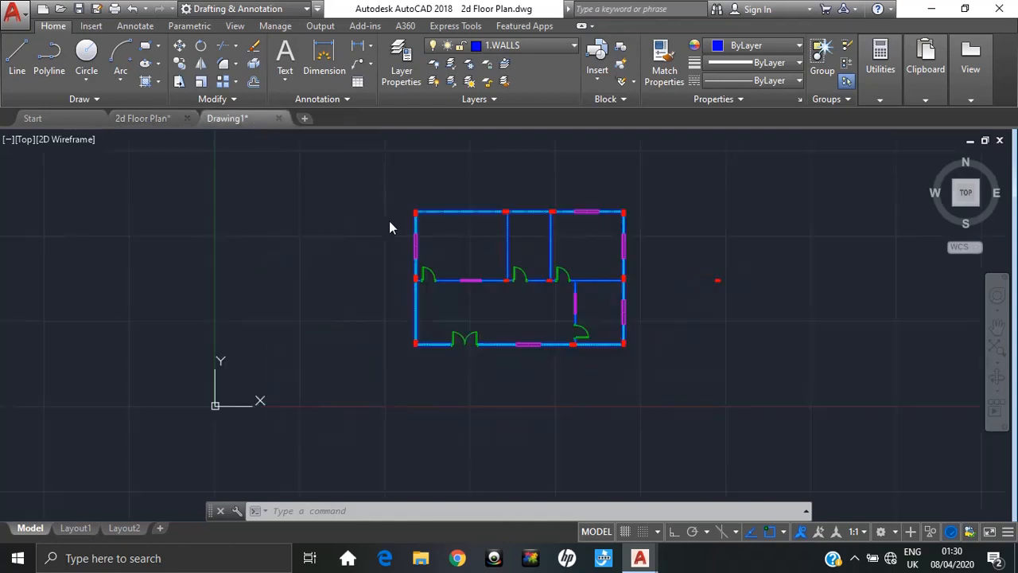
- Delete the loose small column outside the floor plan together with its hatch
middle_click_drag(505, 245, 467, 282)
scroll(689, 311, "up", 2)
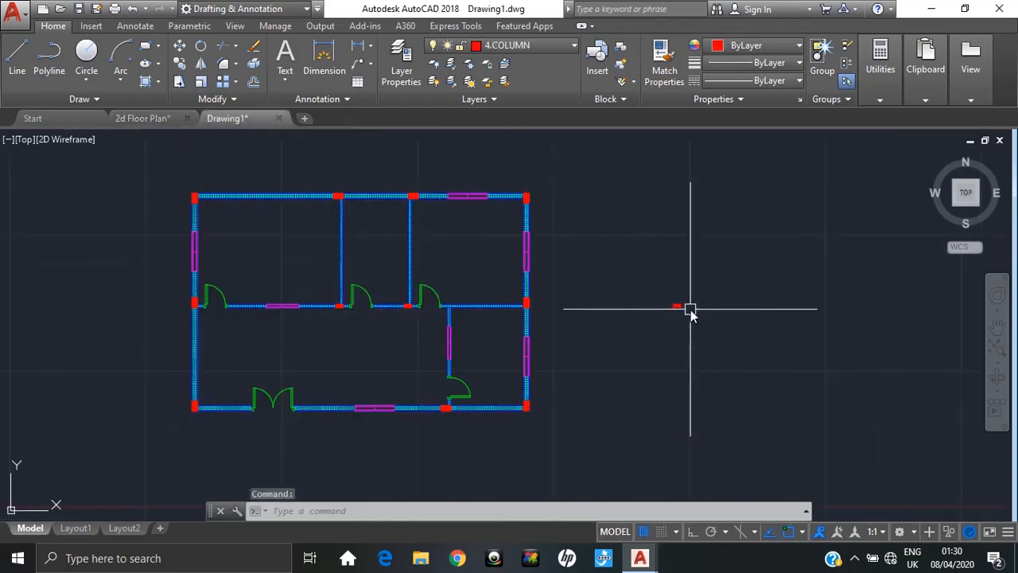
left_click(687, 310)
left_click(643, 332)
key("Delete")
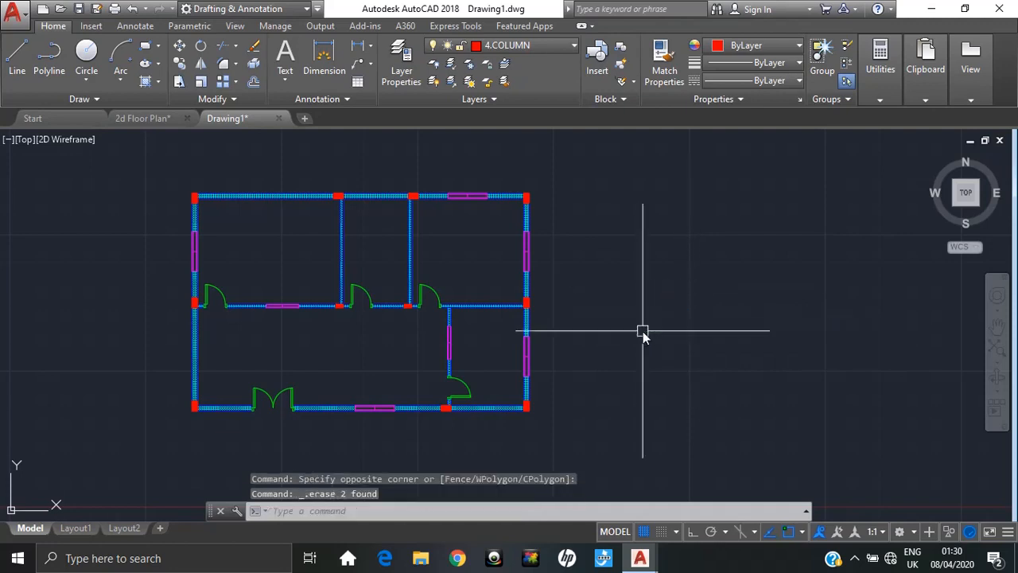
- Make 7.TEXT the current layer
middle_click_drag(416, 273, 500, 295)
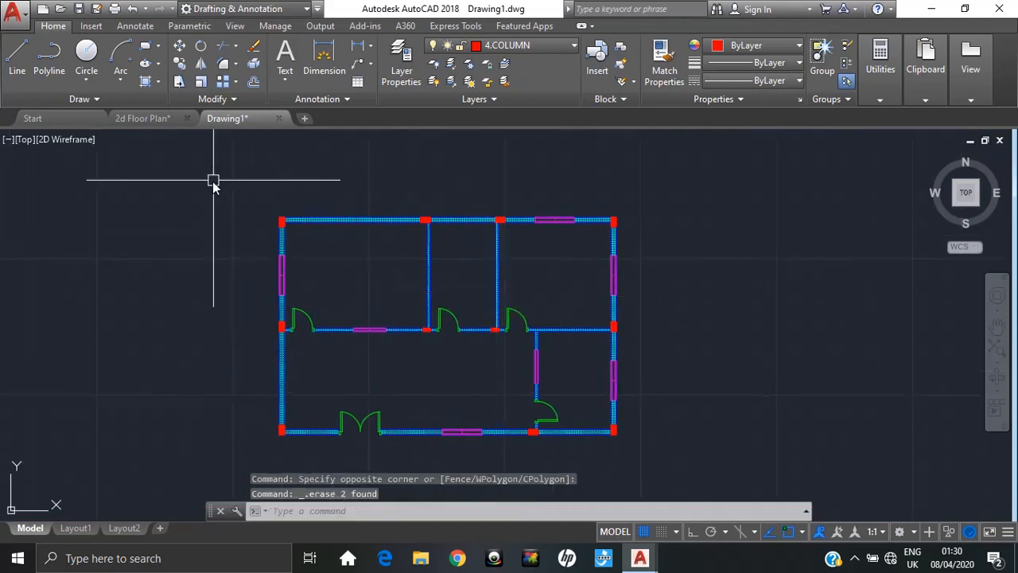
left_click(283, 81)
left_click(279, 83)
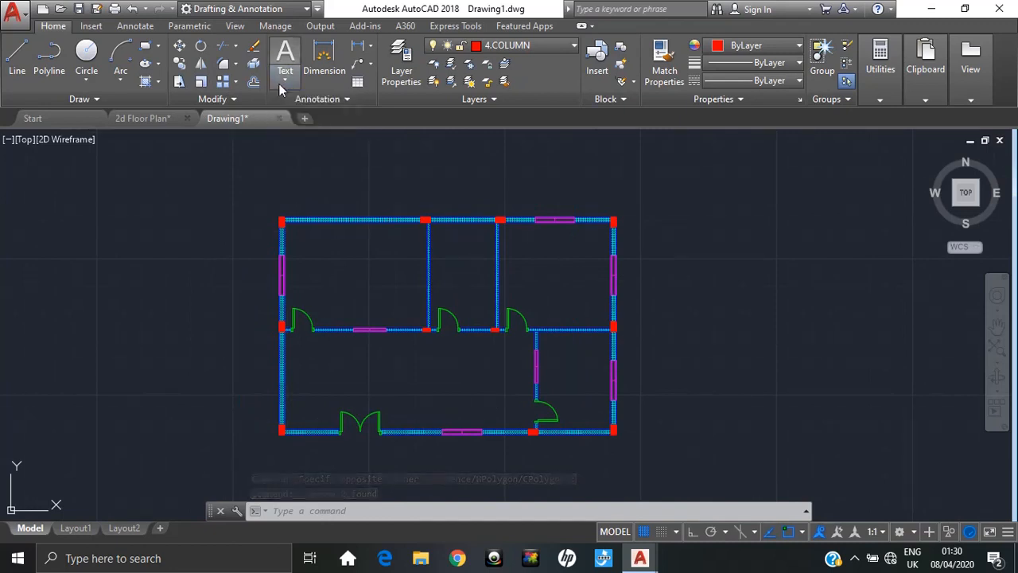
left_click(501, 46)
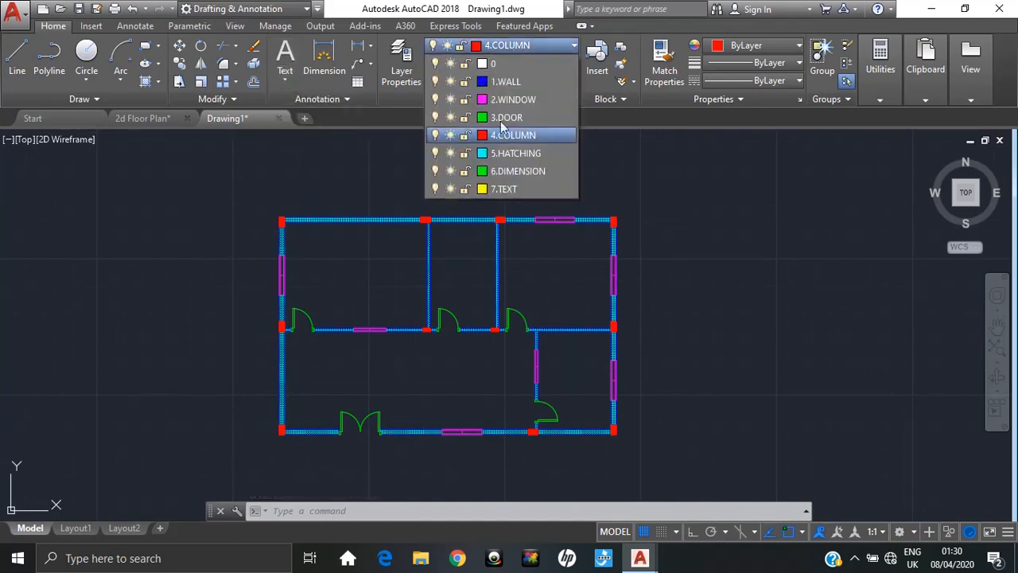
left_click(514, 189)
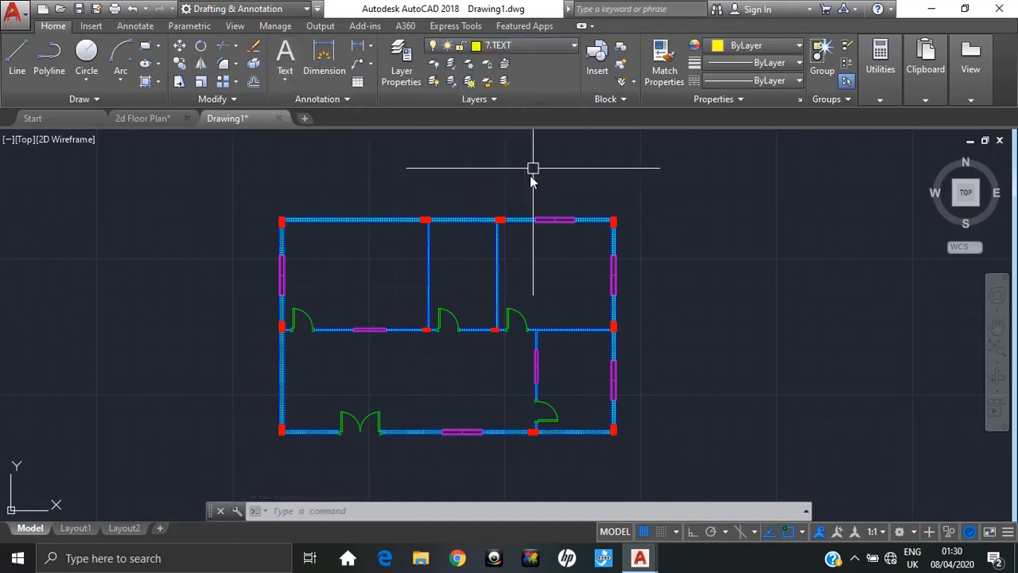
- Add a multiline text label reading "Bedroom 1" inside the upper-left room
left_click(285, 56)
left_click(313, 253)
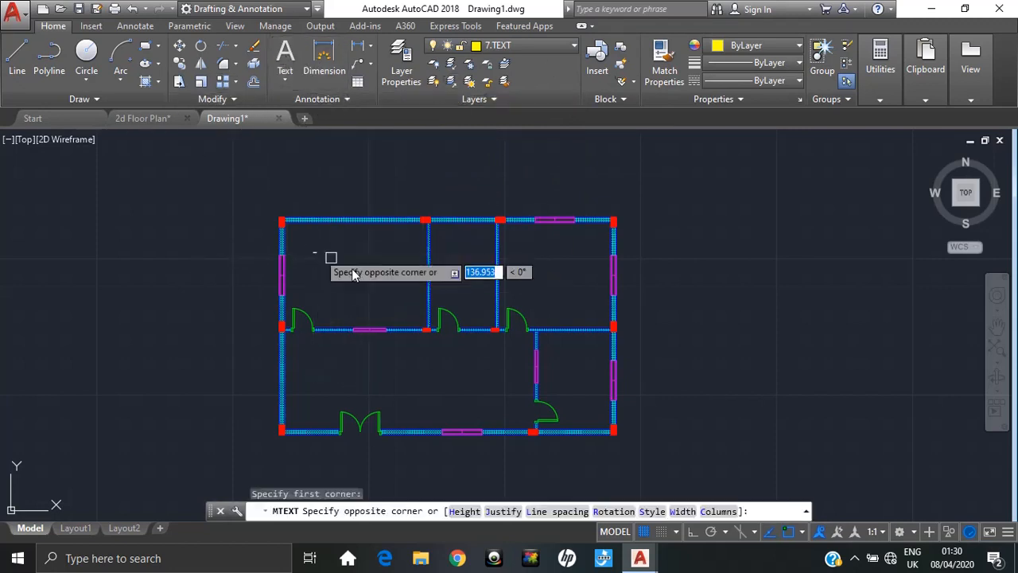
left_click(414, 296)
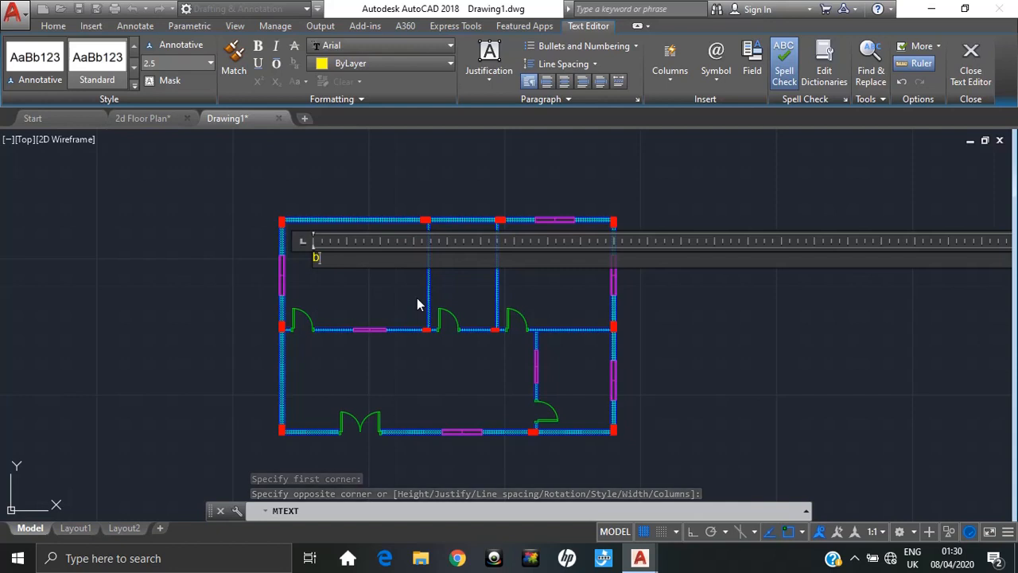
key("BackSpace")
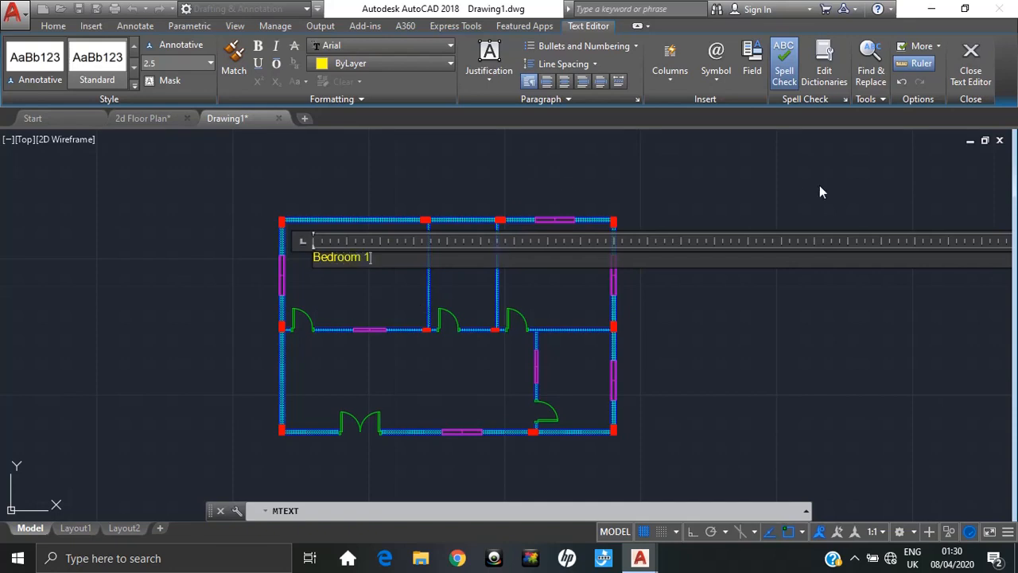
left_click(819, 191)
- Try to set the Bedroom 1 label's text height to 100
scroll(365, 250, "up", 5)
scroll(364, 250, "down", 3)
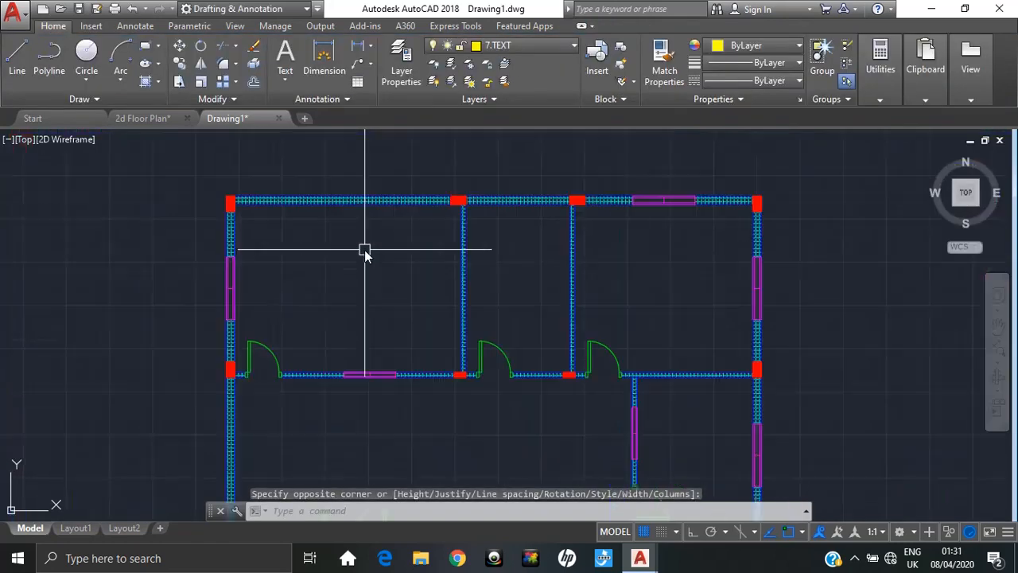
left_click(430, 220)
left_click(261, 292)
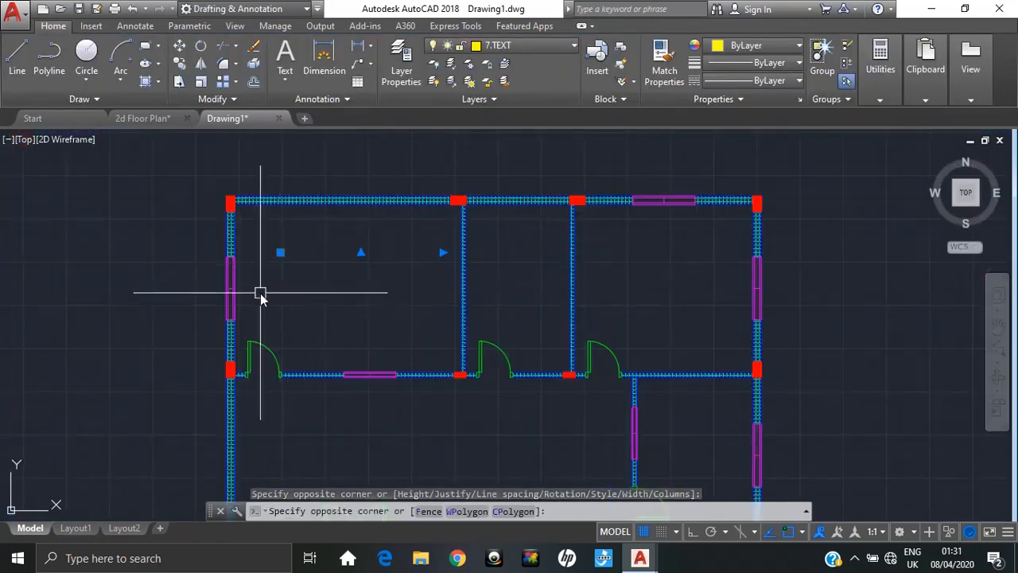
scroll(287, 259, "up", 3)
double_click(280, 247)
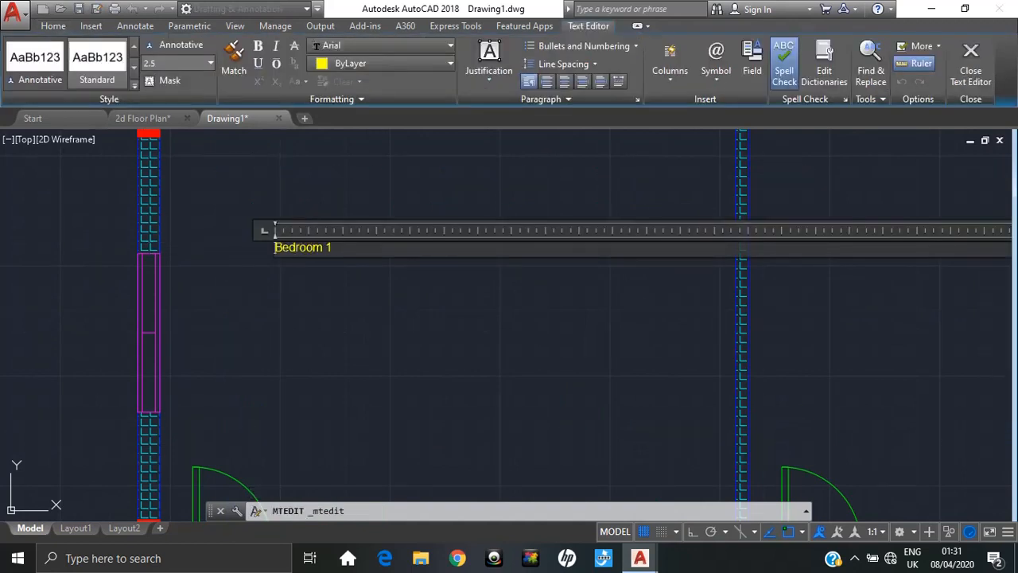
left_click(160, 63)
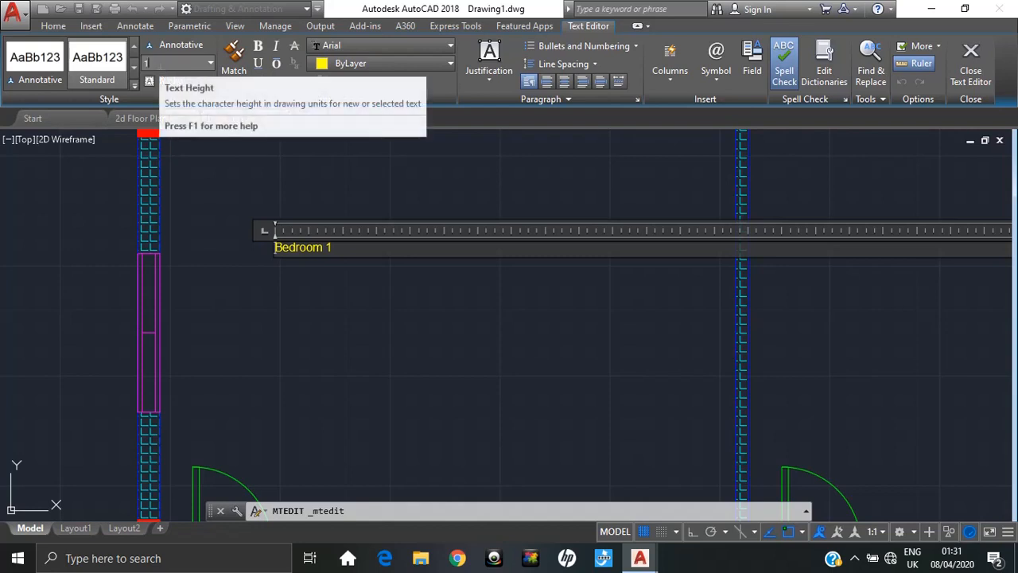
type("100")
key("Return")
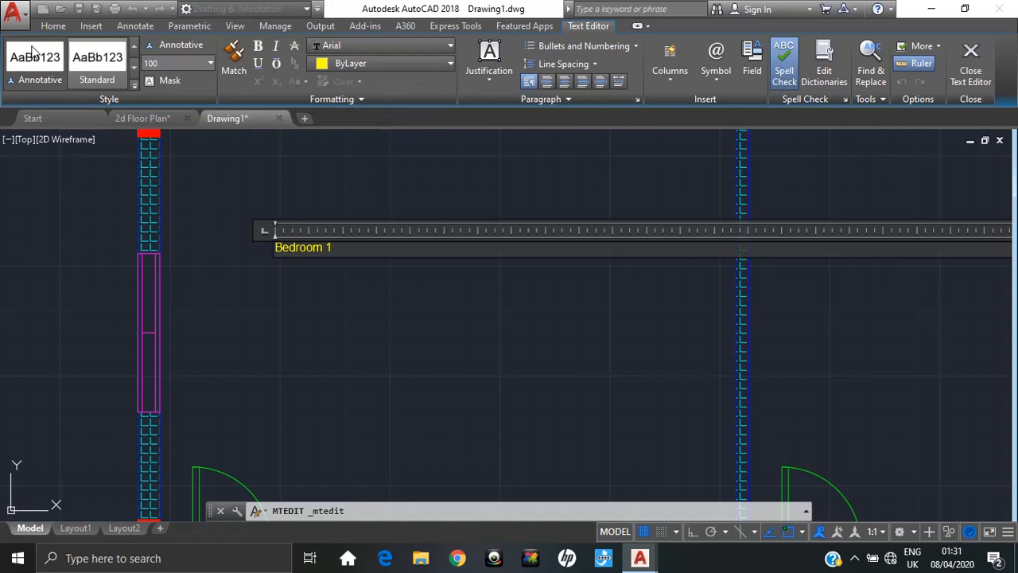
left_click(415, 371)
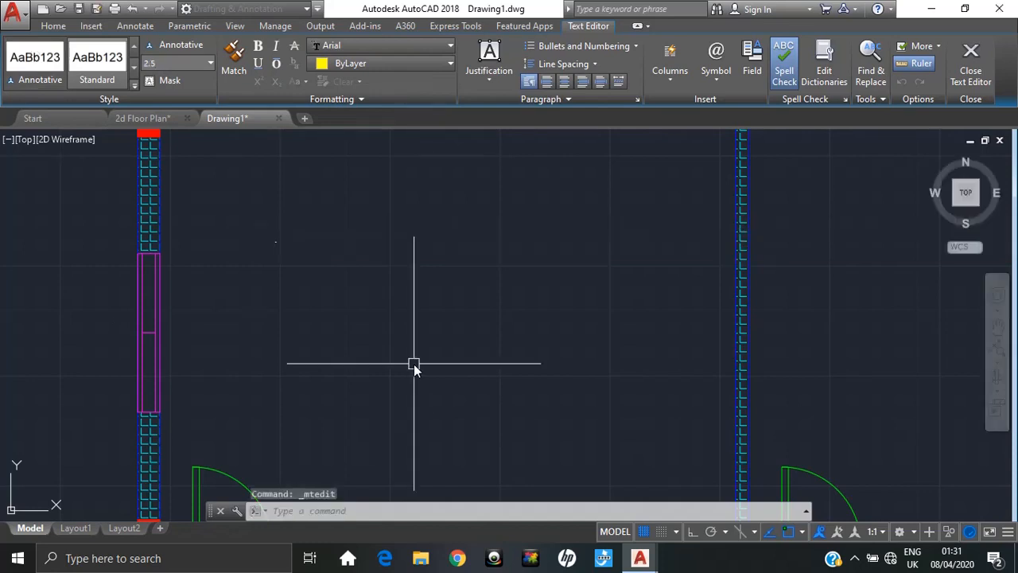
- Reopen the Bedroom 1 label, select all its text and set the text height to 100
double_click(277, 250)
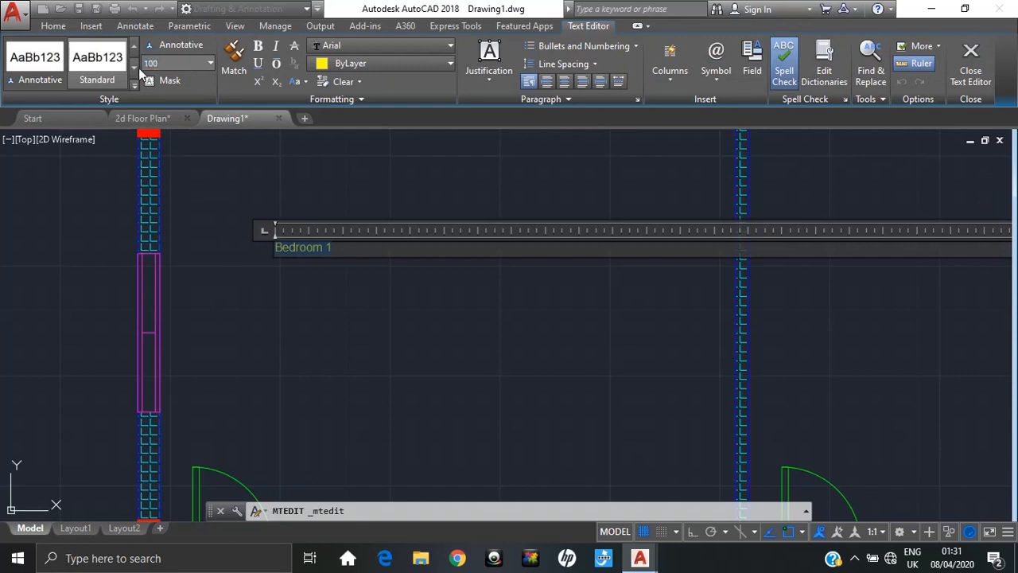
key("Return")
left_click(225, 248)
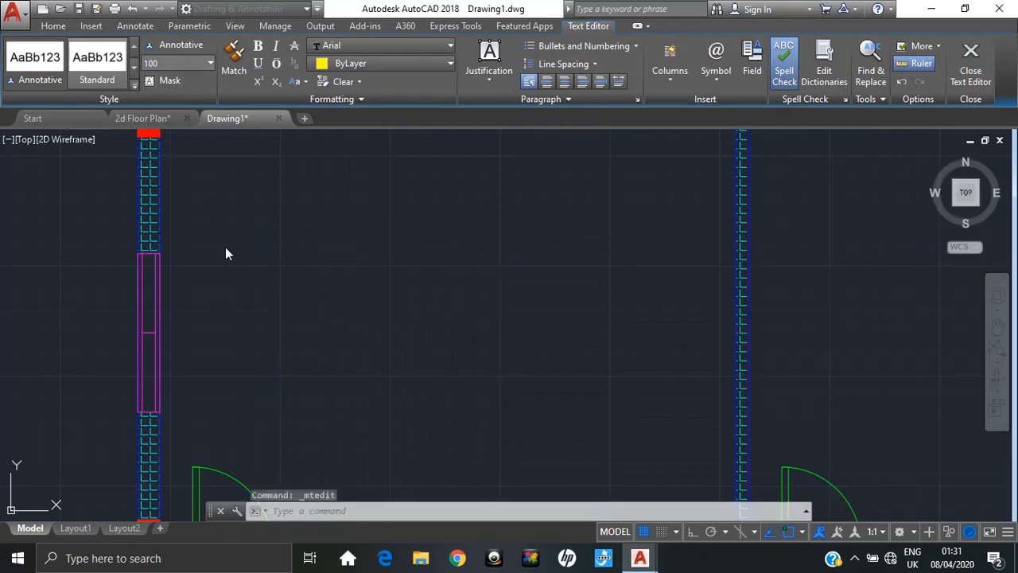
scroll(348, 272, "down", 2)
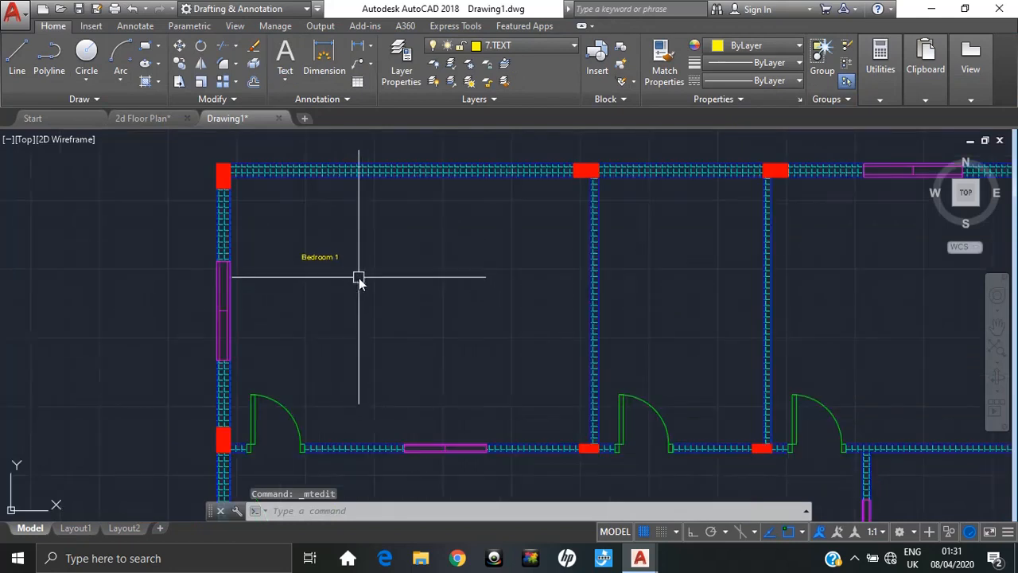
- Set the text height of the Bedroom 1 label in the upper-left room to 300
scroll(359, 270, "up", 3)
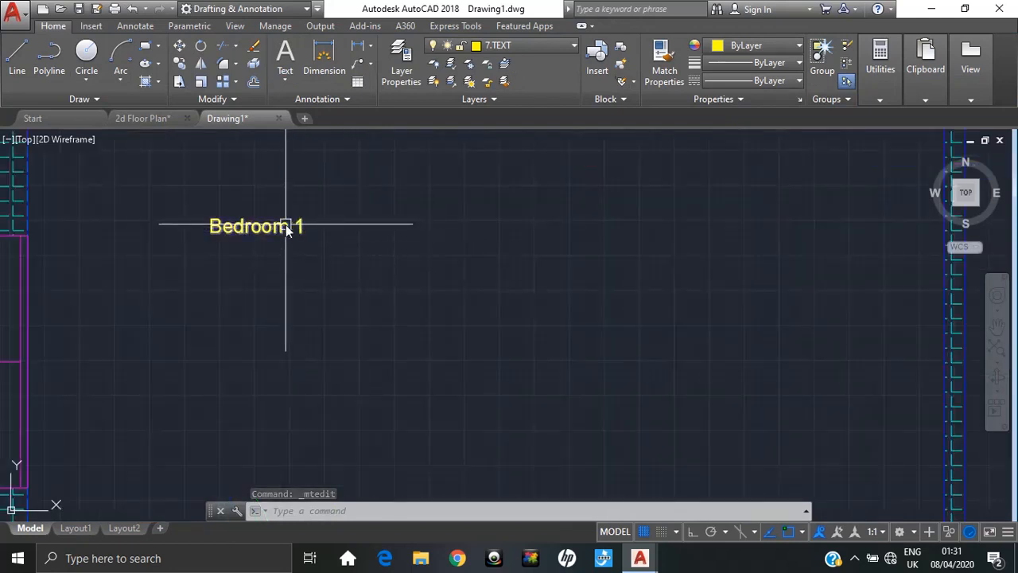
double_click(288, 228)
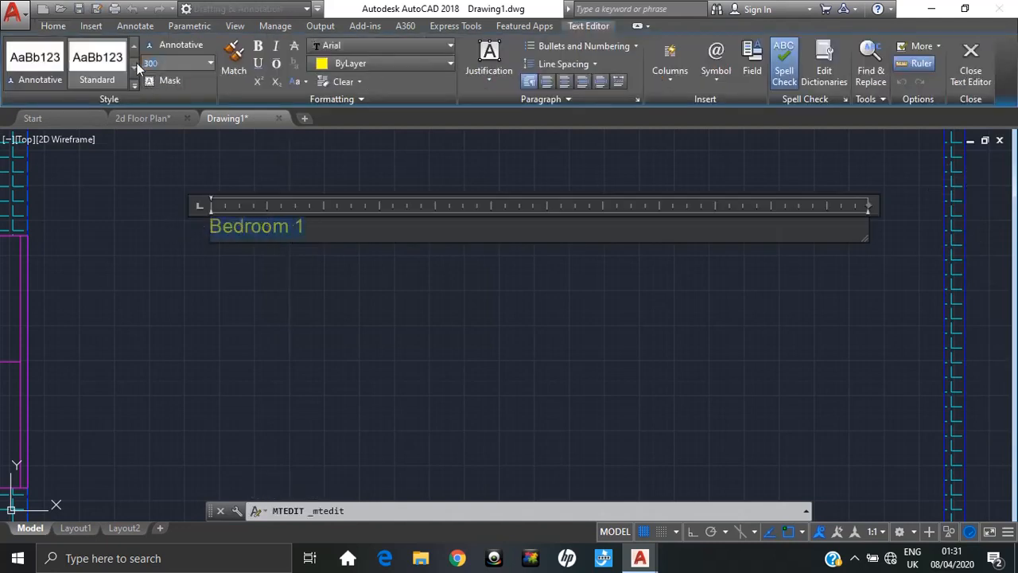
key("Return")
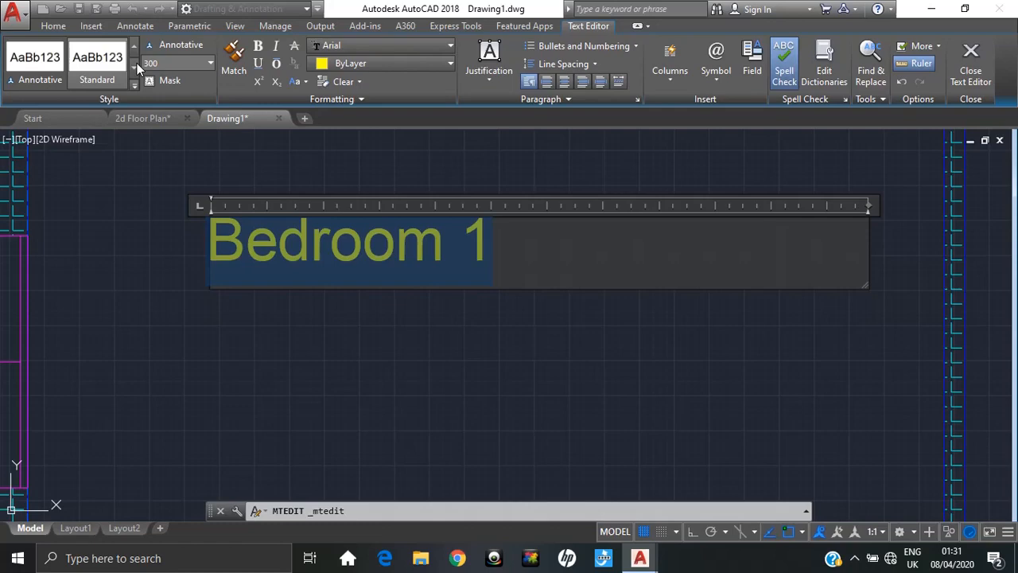
left_click(331, 310)
scroll(352, 304, "down", 4)
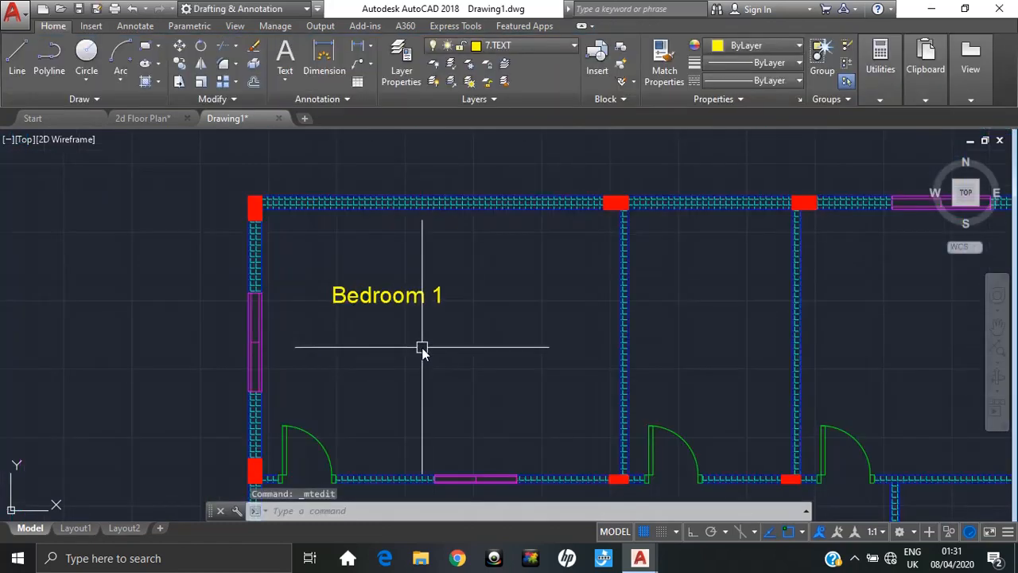
- Copy the Bedroom 1 label once into the upper-right room and twice into the narrow middle room, one above the other
middle_click_drag(419, 347, 371, 305)
left_click(142, 118)
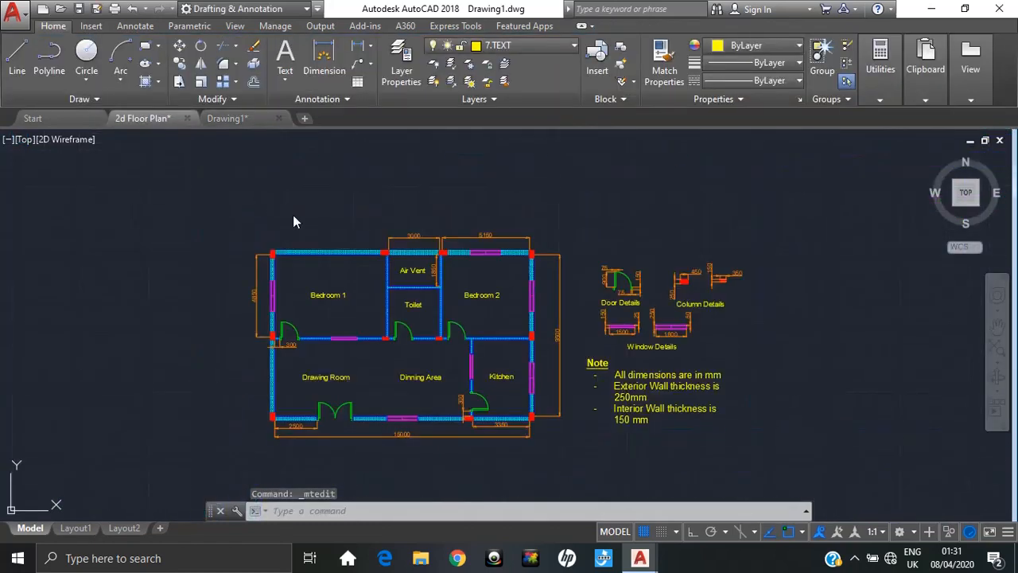
left_click(232, 120)
scroll(401, 286, "down", 3)
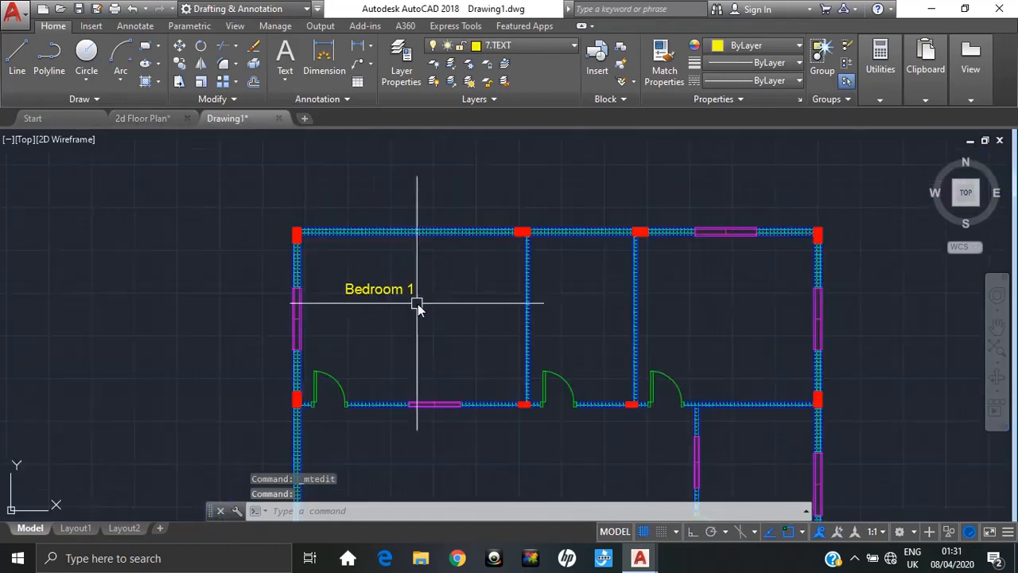
scroll(366, 279, "up", 2)
middle_click_drag(357, 277, 341, 243)
left_click(351, 192)
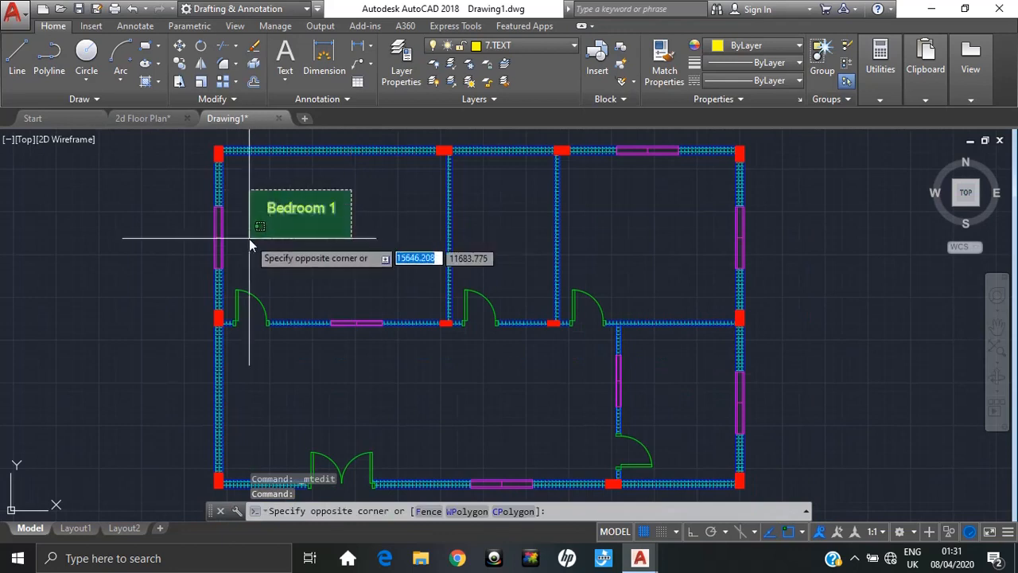
left_click(251, 250)
type("co")
key("Return")
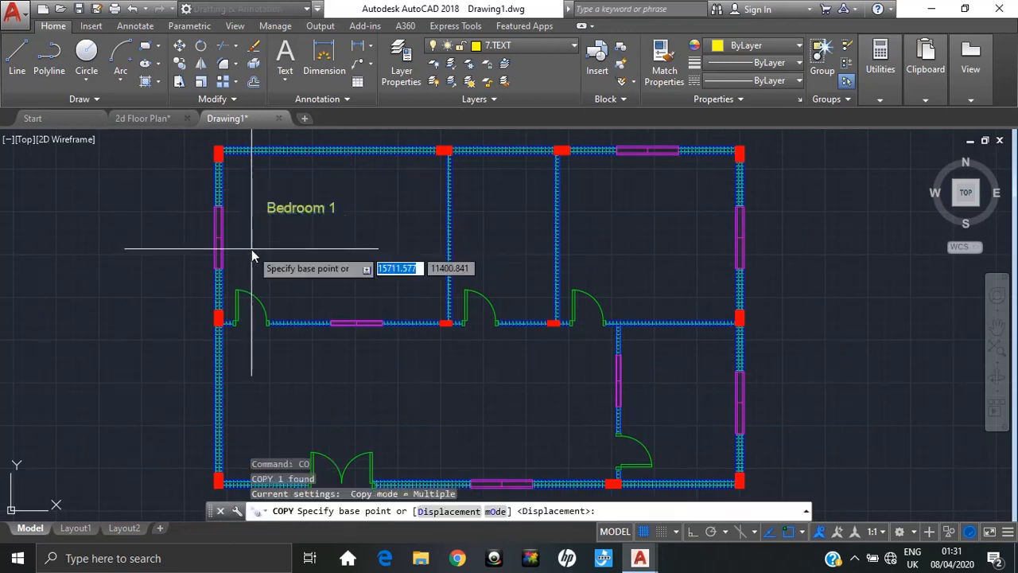
left_click(295, 210)
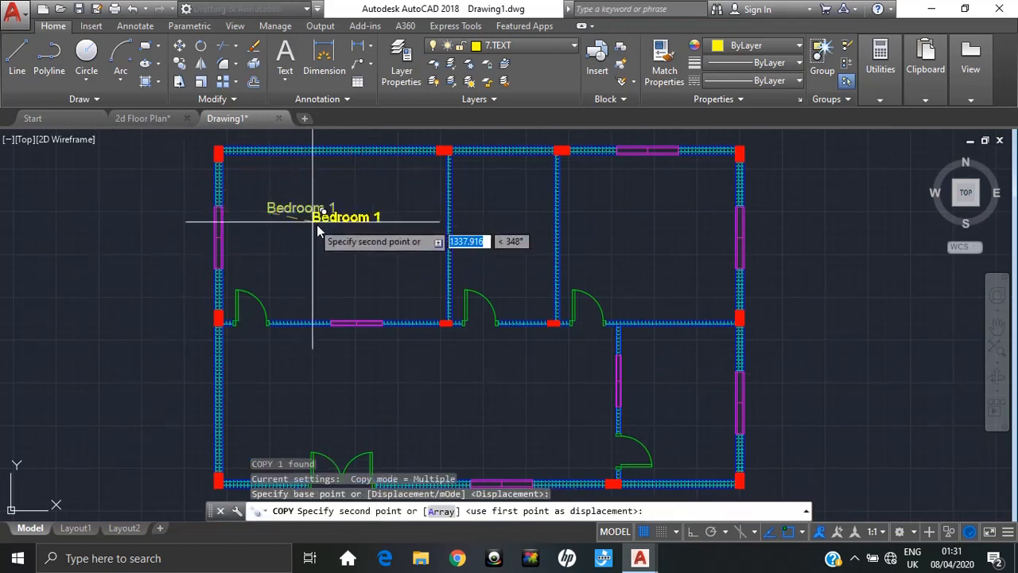
left_click(617, 234)
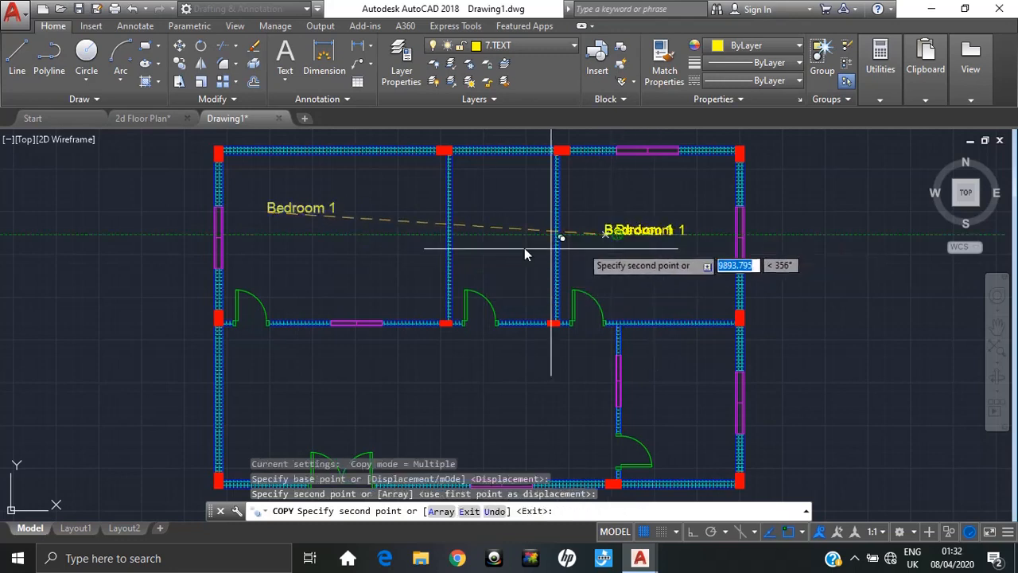
left_click(475, 195)
left_click(474, 272)
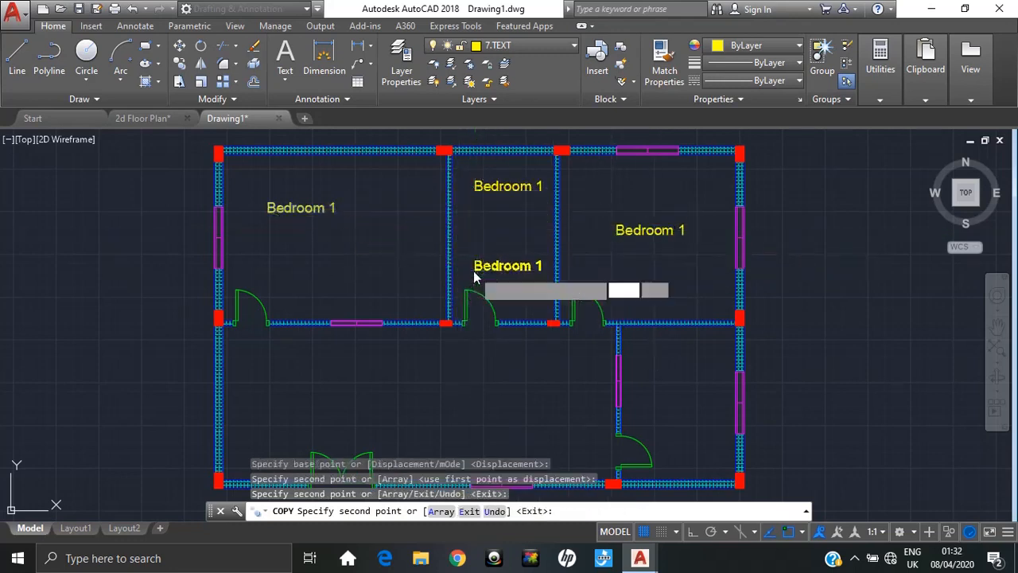
- Place three more copies of the Bedroom 1 label across the lower rooms: drawing room, dining area and kitchen
middle_click_drag(482, 375, 470, 337)
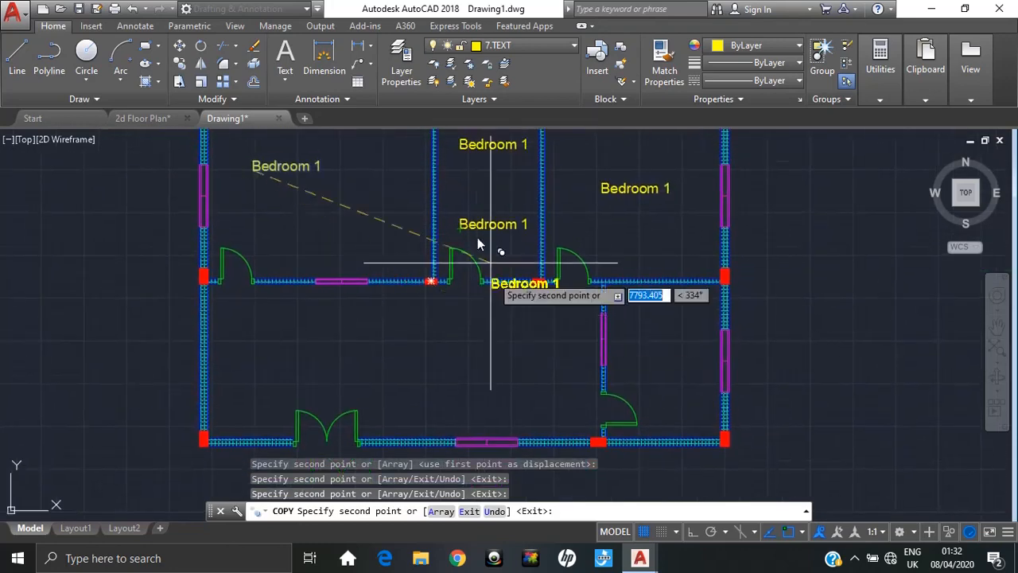
middle_click_drag(509, 367, 431, 319)
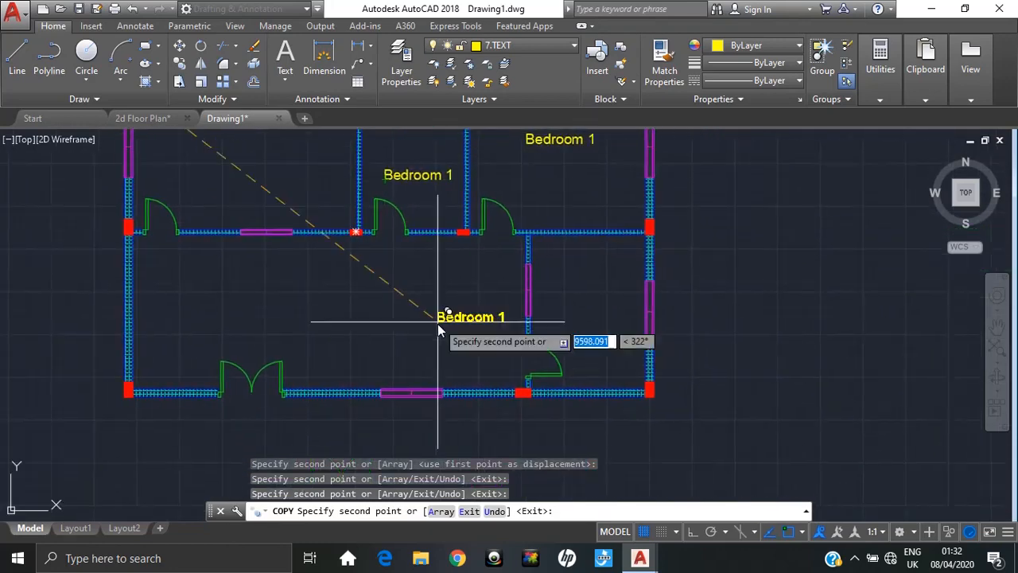
left_click(167, 311)
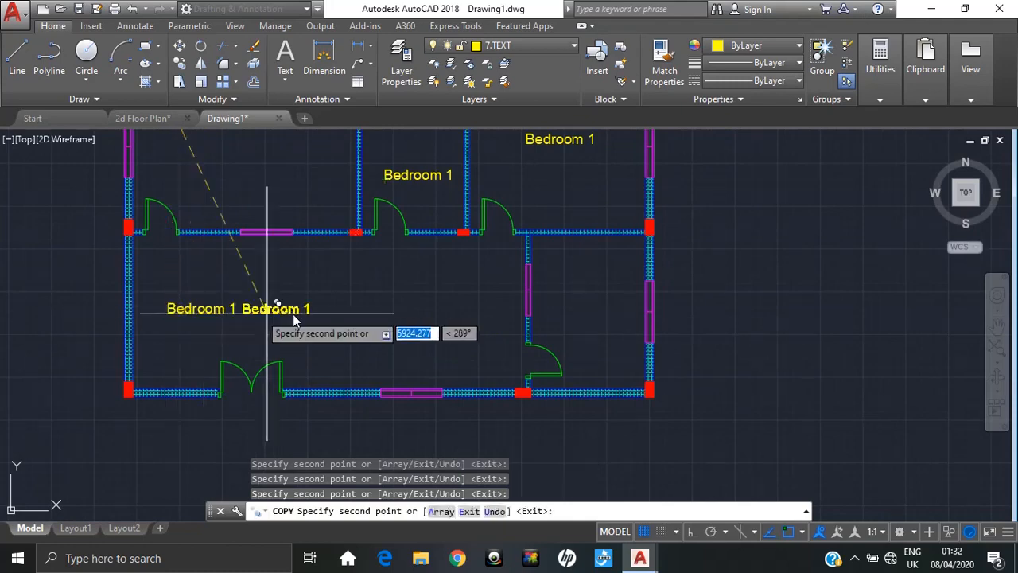
left_click(399, 311)
left_click(564, 311)
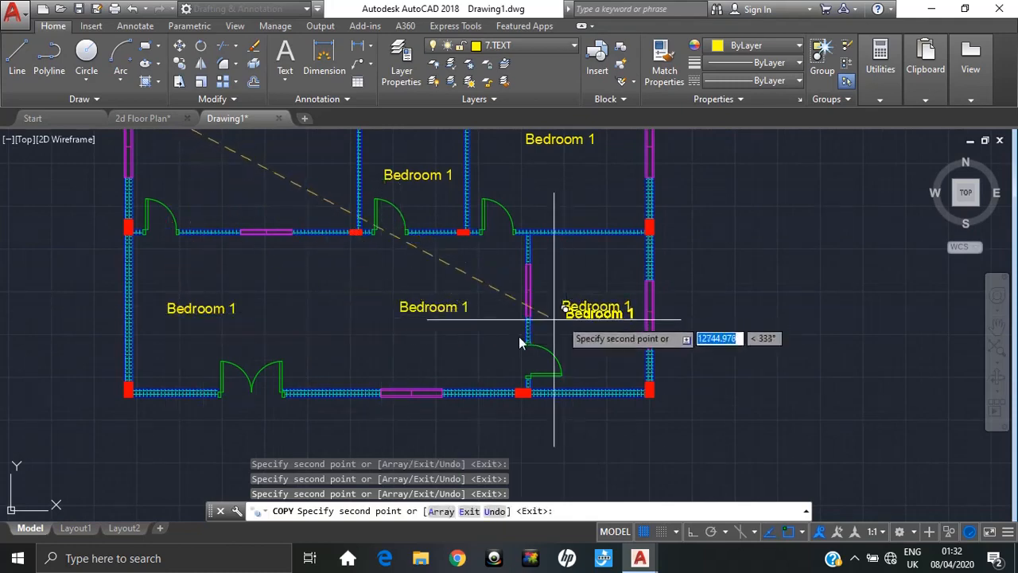
key("Escape")
- Check the position of the partition between Air Vent and Toilet in the 2d Floor Plan reference drawing
middle_click_drag(312, 155, 350, 309)
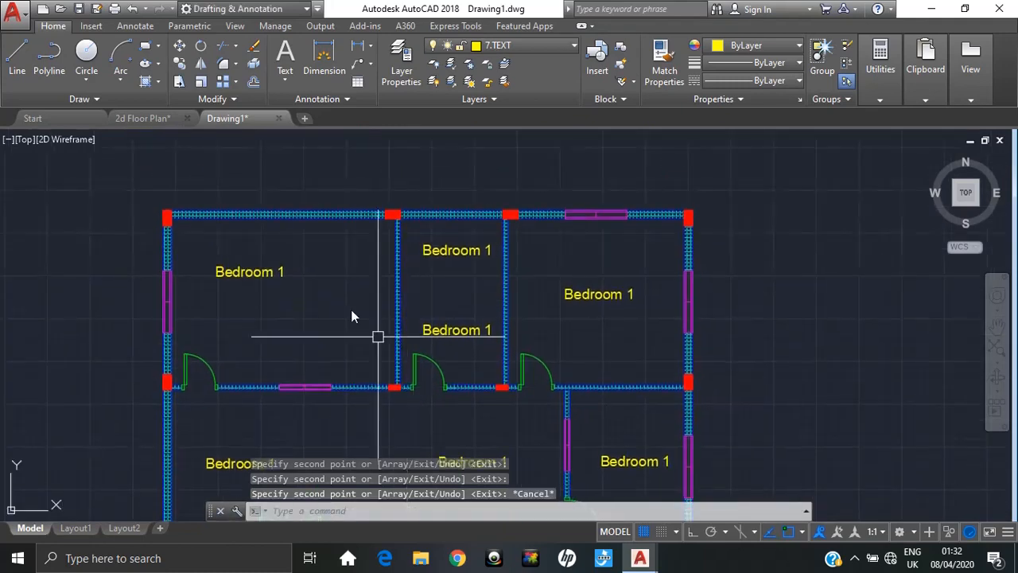
left_click(143, 118)
scroll(421, 267, "up", 5)
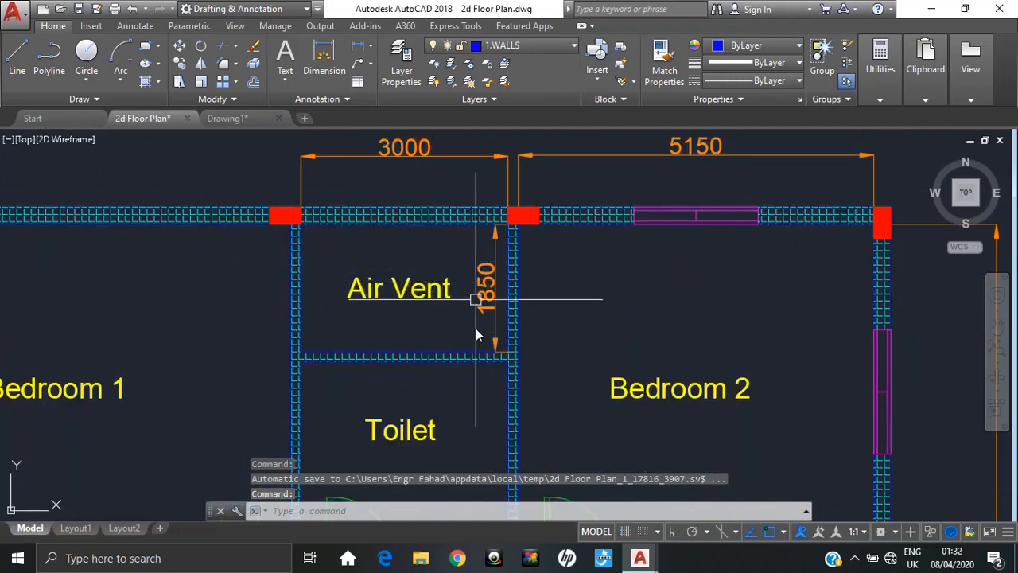
left_click(227, 118)
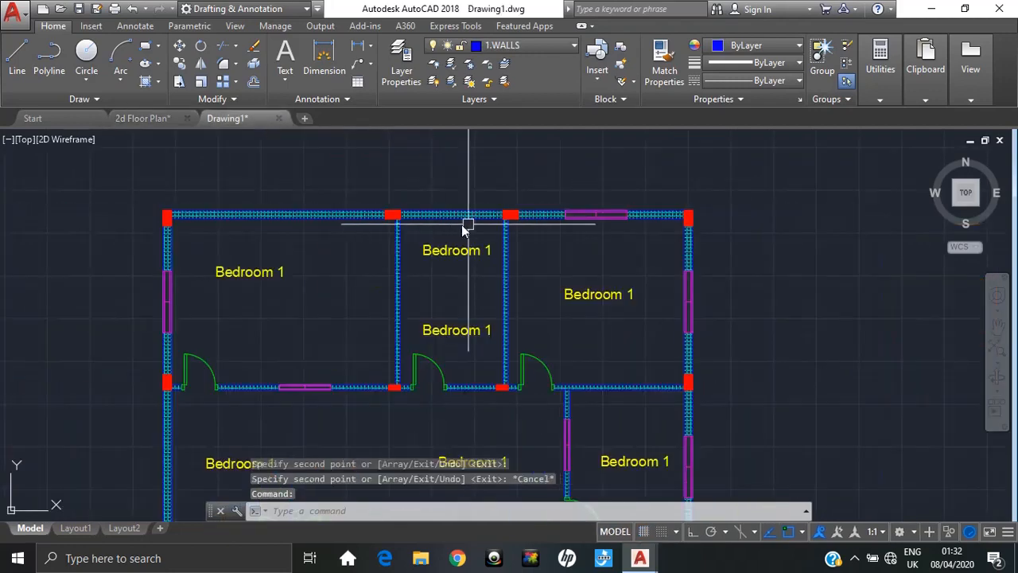
scroll(450, 221, "up", 2)
type("o")
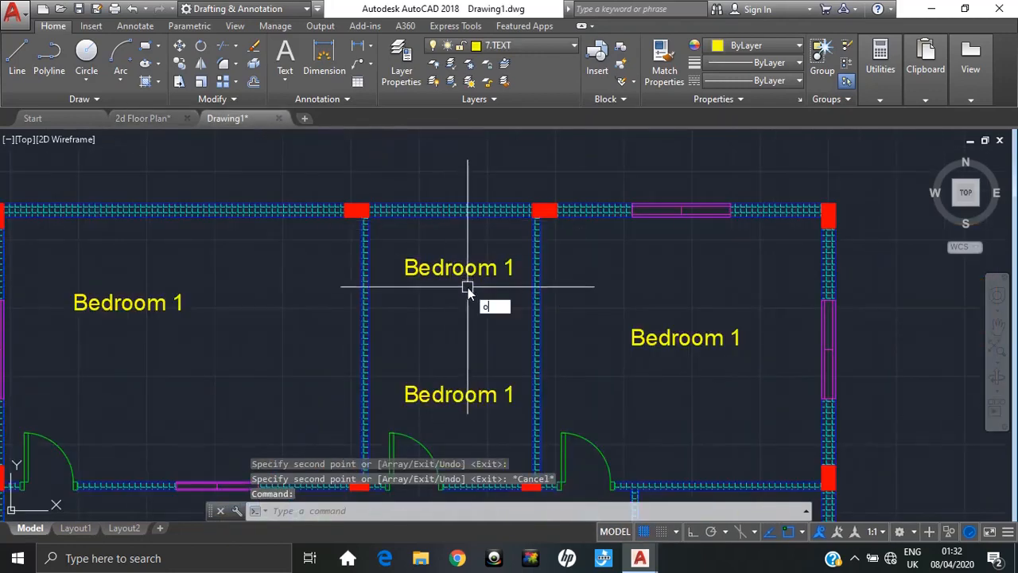
key("Return")
key("Escape")
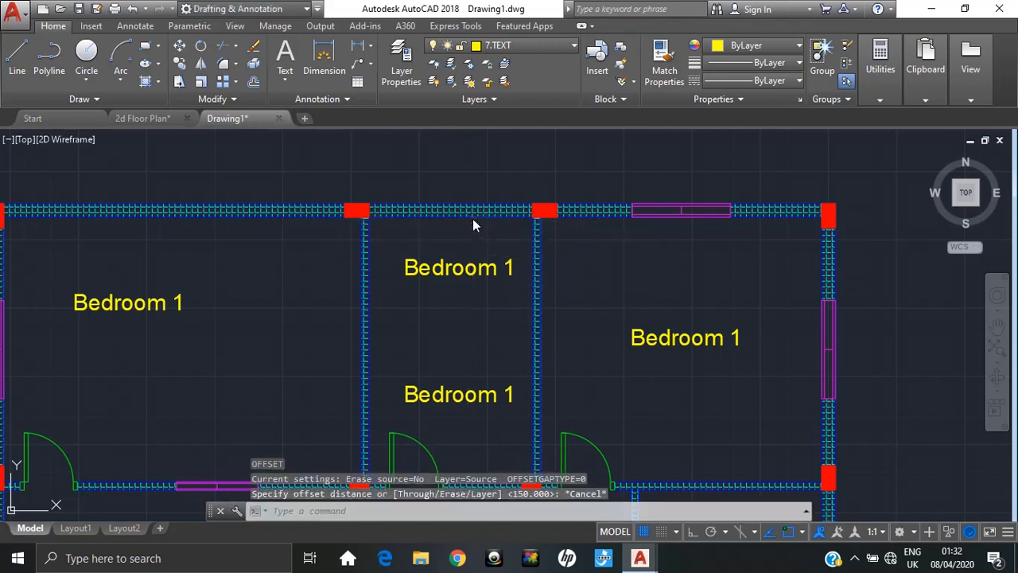
key("Escape")
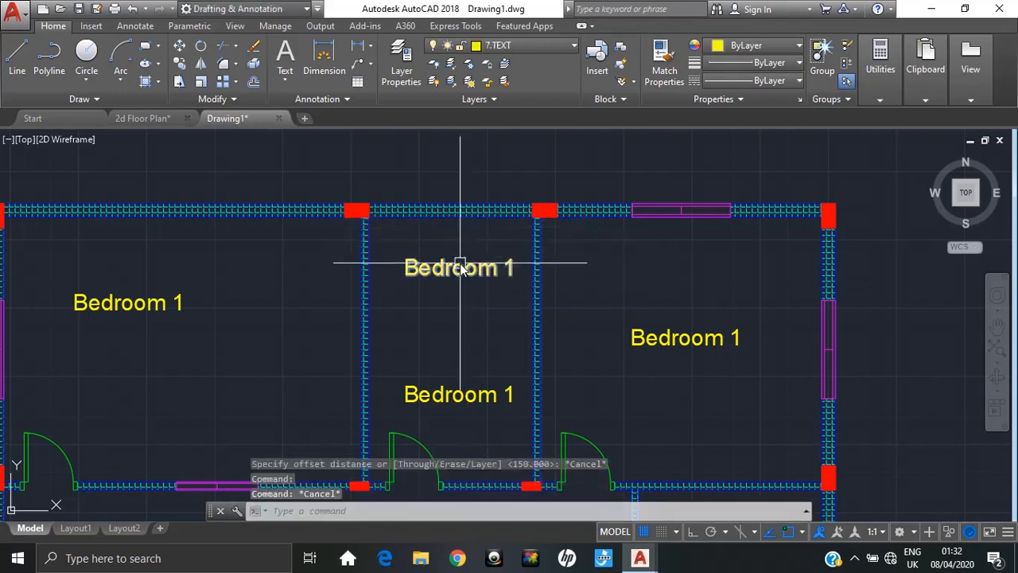
- Offset the inner line of the top wall 1850 mm down into the narrow middle room
type("o")
key("Return")
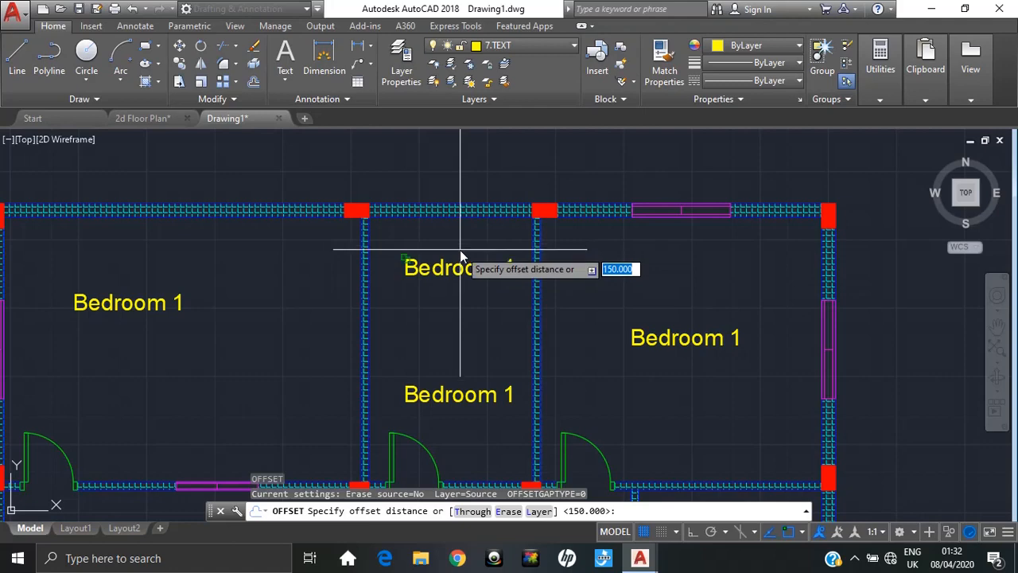
type("1850")
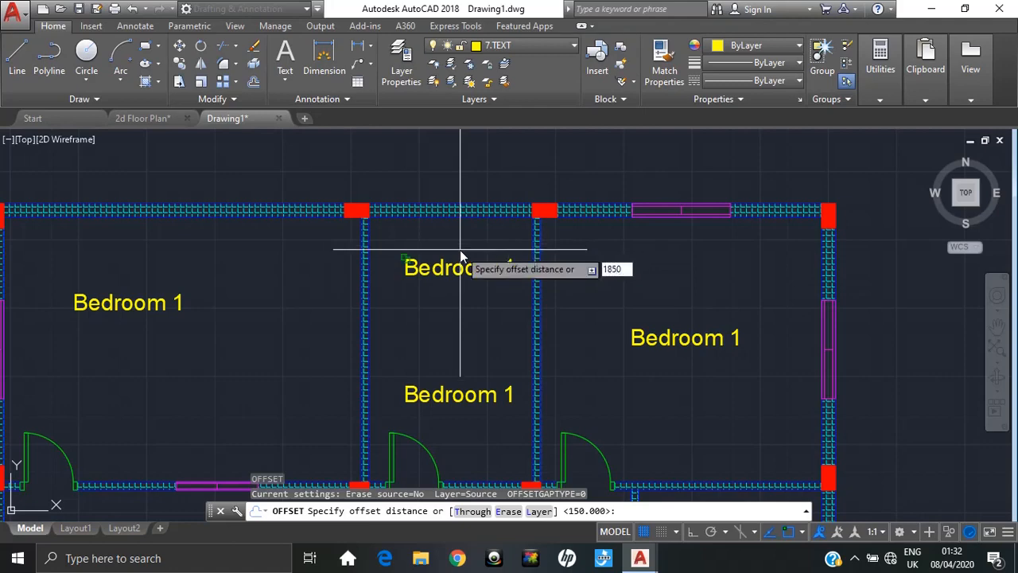
key("Return")
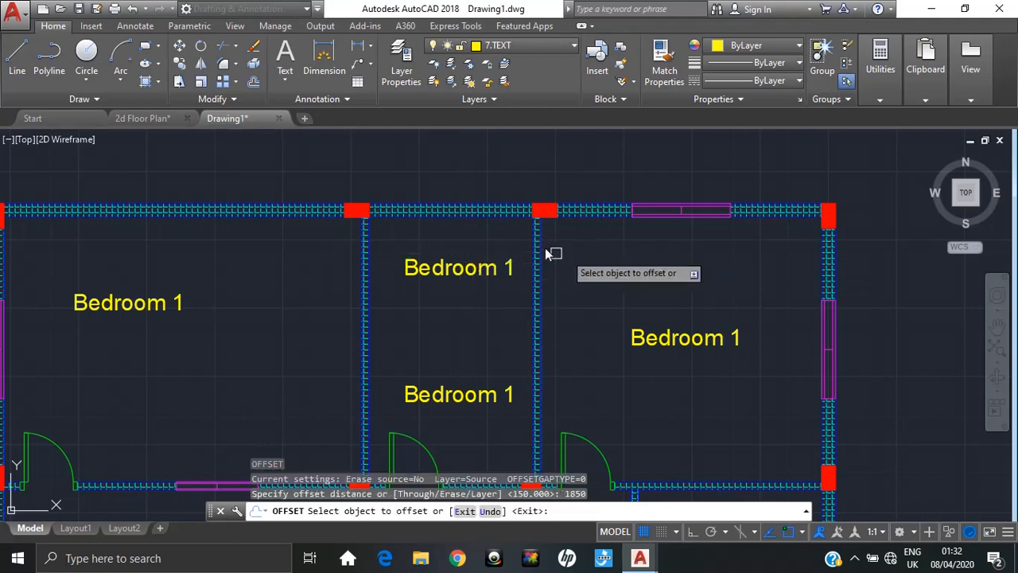
scroll(544, 247, "up", 5)
left_click(479, 151)
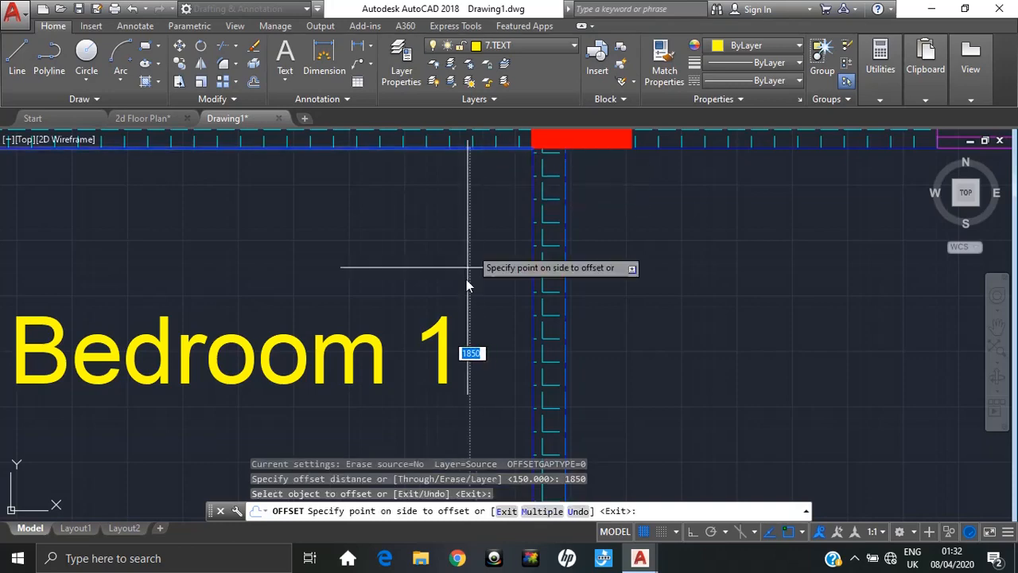
scroll(450, 412, "down", 4)
left_click(426, 430)
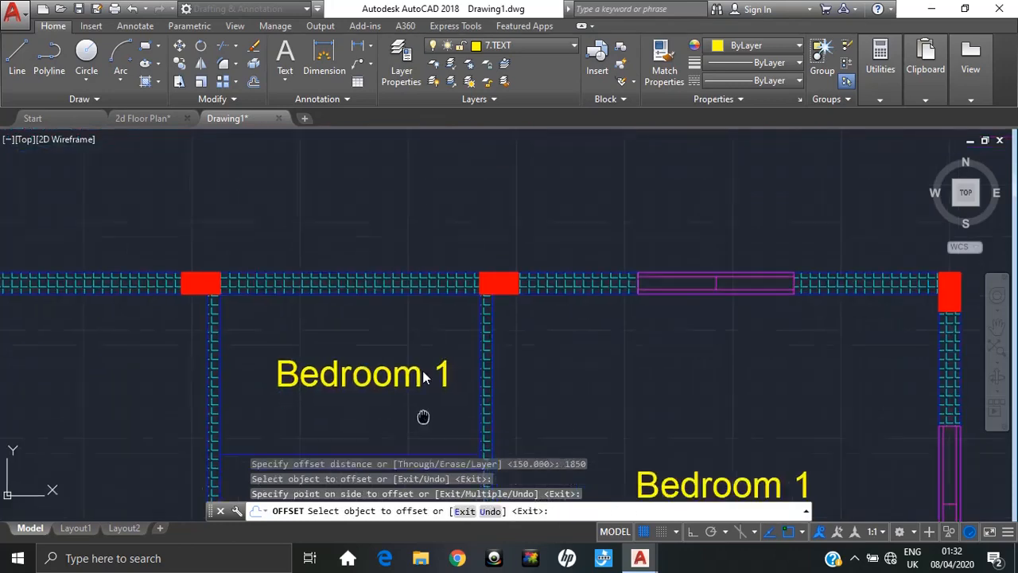
middle_click_drag(423, 418, 504, 255)
key("Escape")
- Offset the new partition line 150 mm downward to form the second face of the interior wall
key("Return")
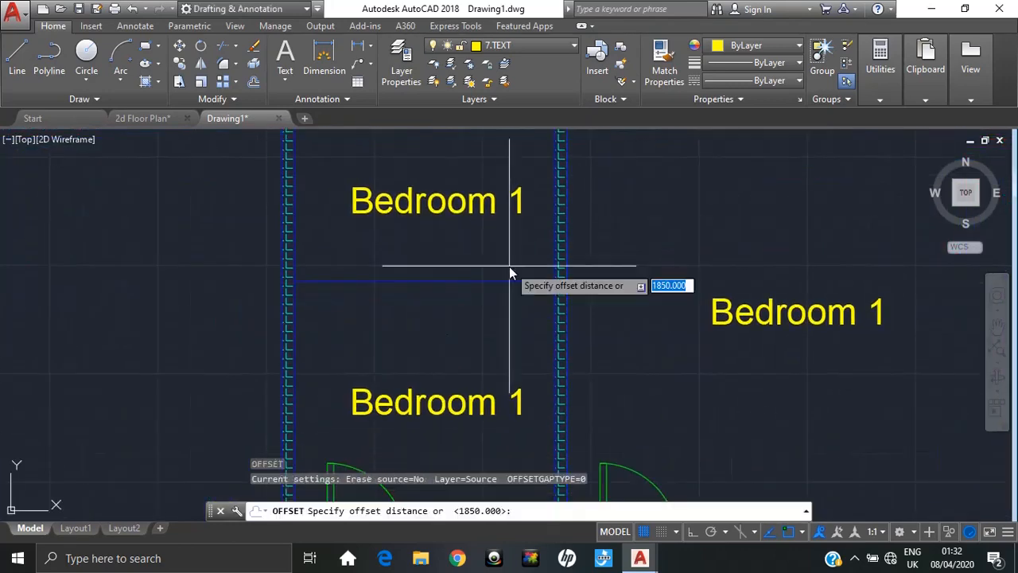
type("1550")
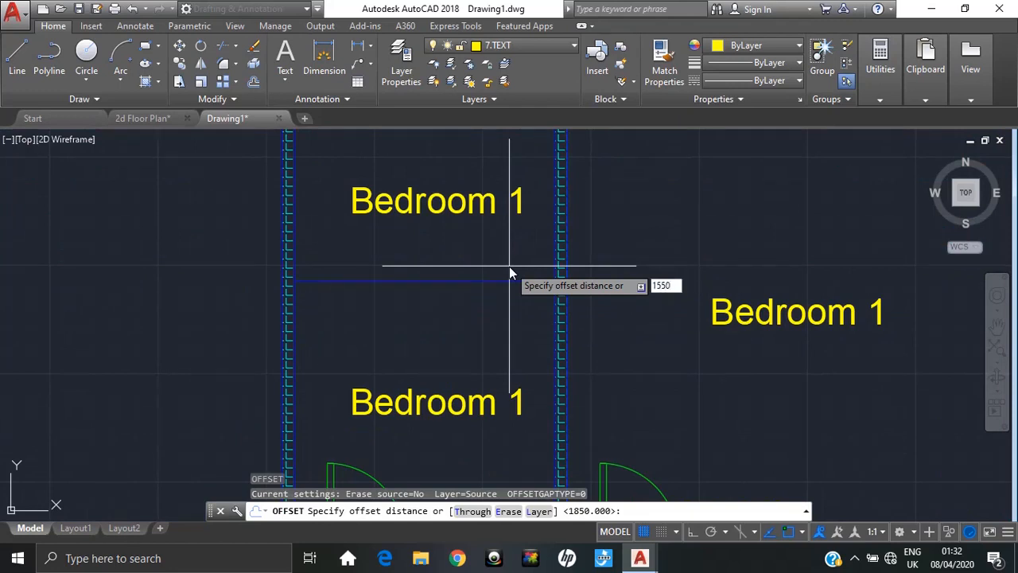
key("BackSpace")
key("BackSpace")
key("BackSpace")
type("50")
key("Return")
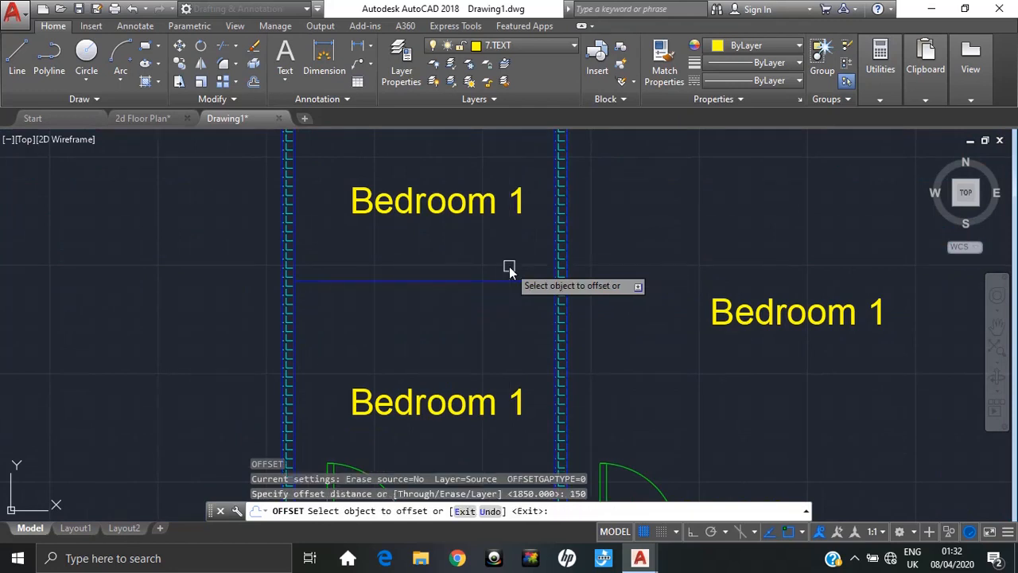
left_click(507, 281)
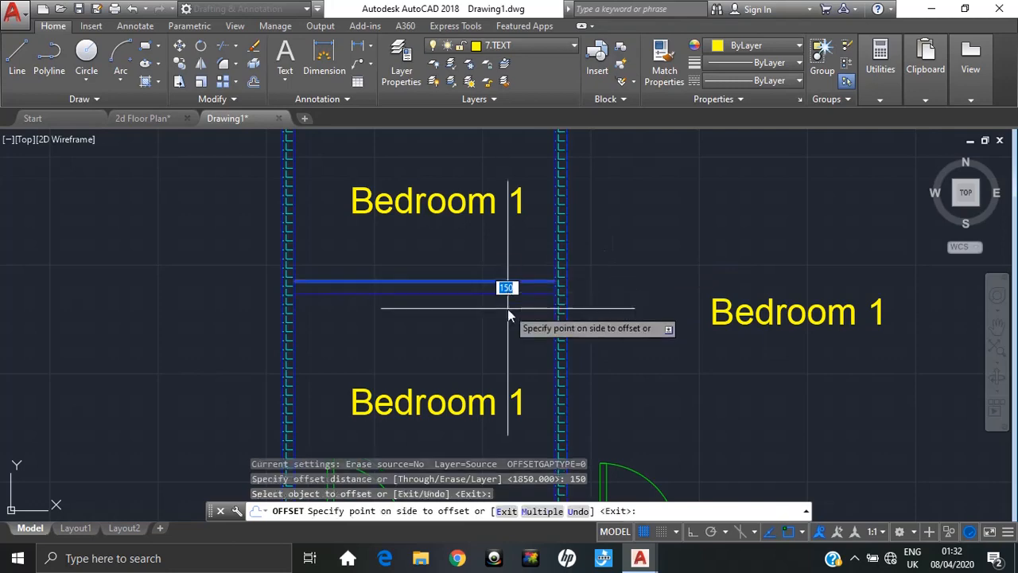
left_click(508, 310)
scroll(443, 346, "down", 5)
scroll(442, 345, "up", 5)
key("Escape")
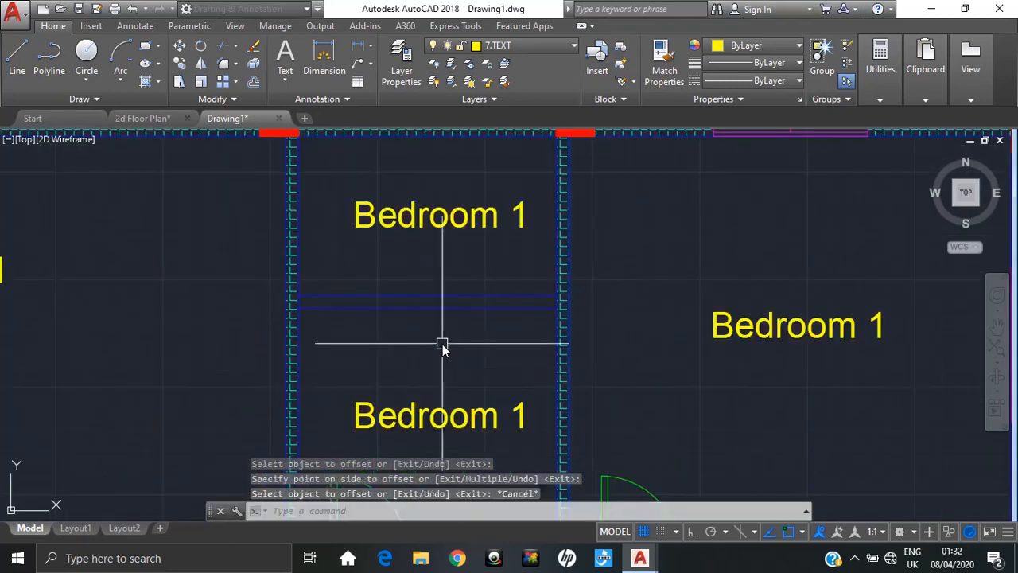
type("h")
key("Return")
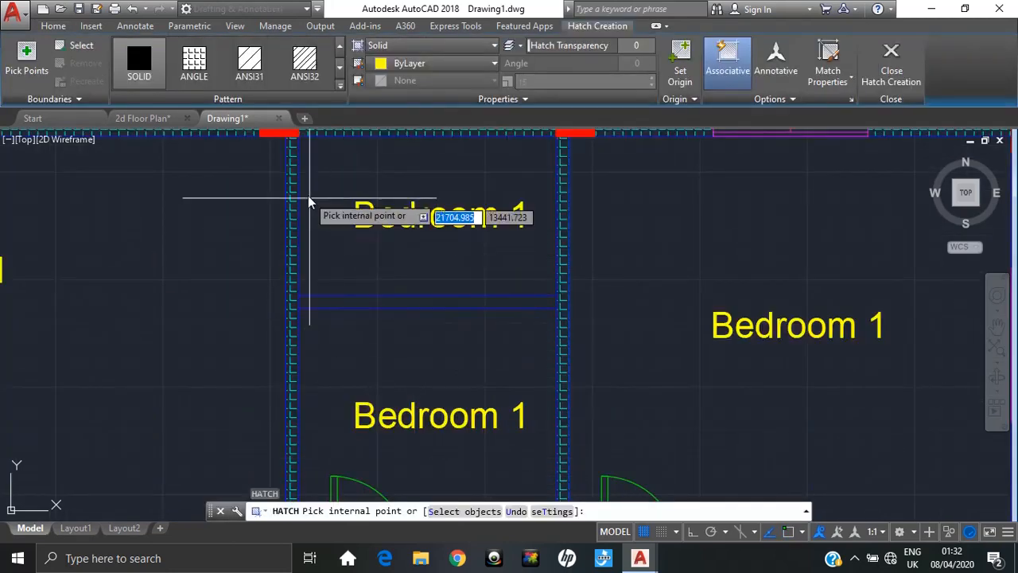
key("Escape")
key("Escape")
key("Escape")
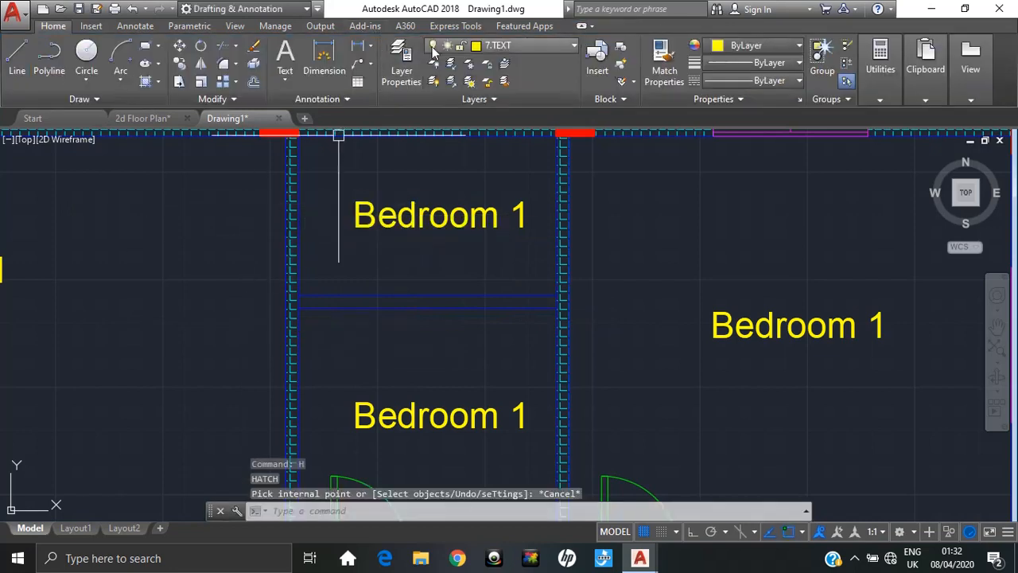
- Make 5.HATCHING the current layer
left_click(478, 48)
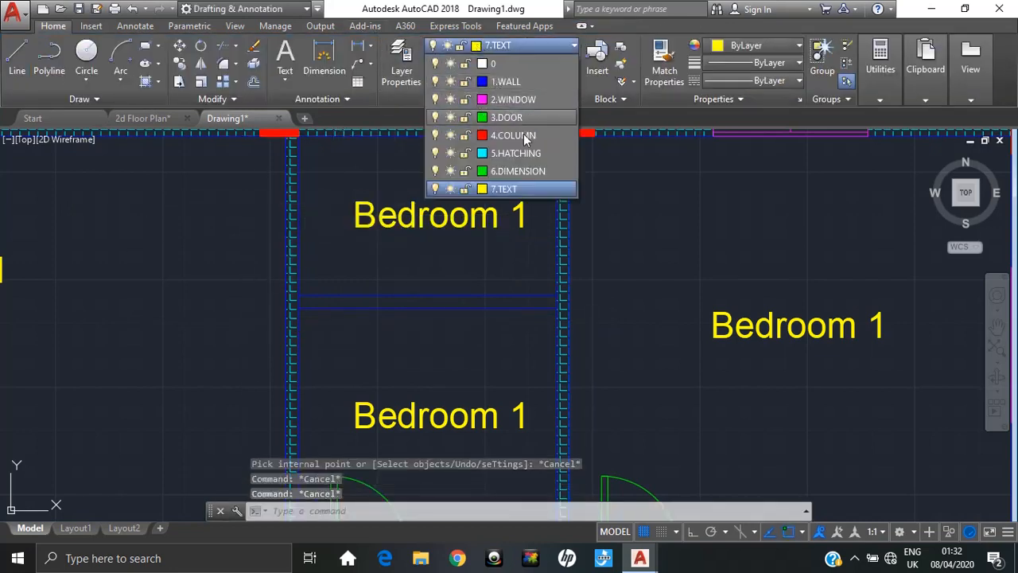
left_click(505, 155)
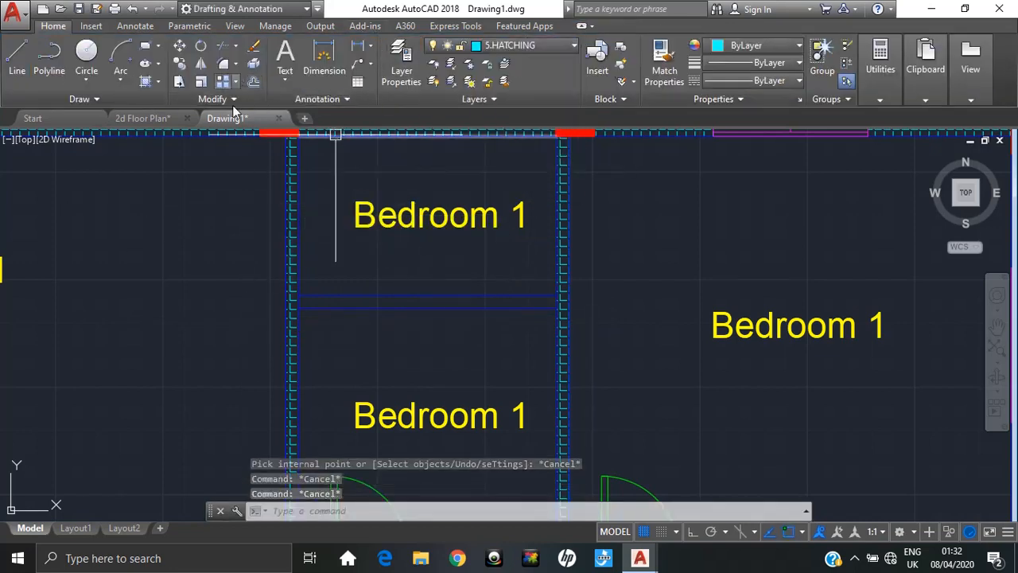
- Hatch the new partition wall between the two small middle rooms with the ANGLE pattern
type("h")
key("Return")
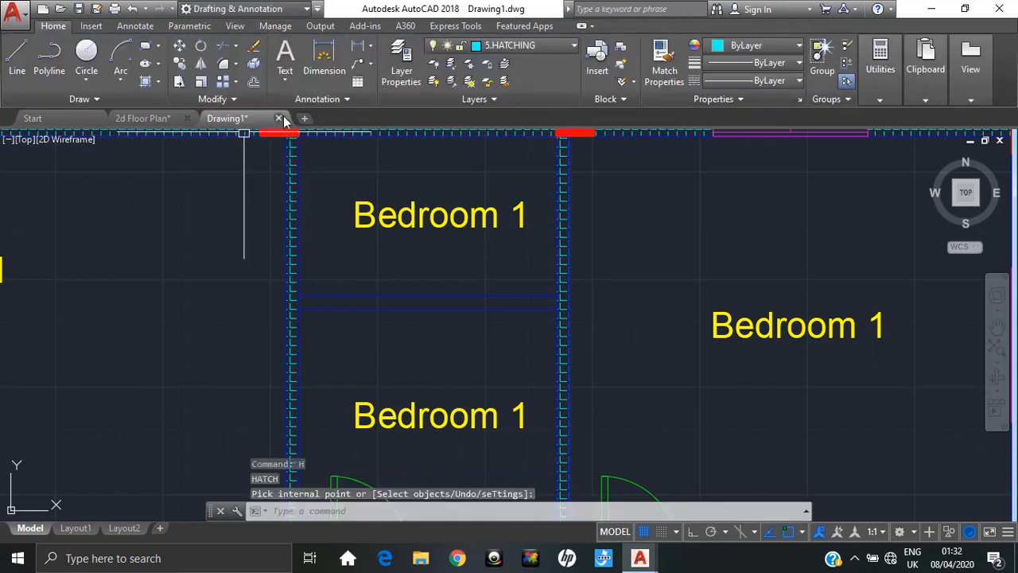
type("h")
key("Return")
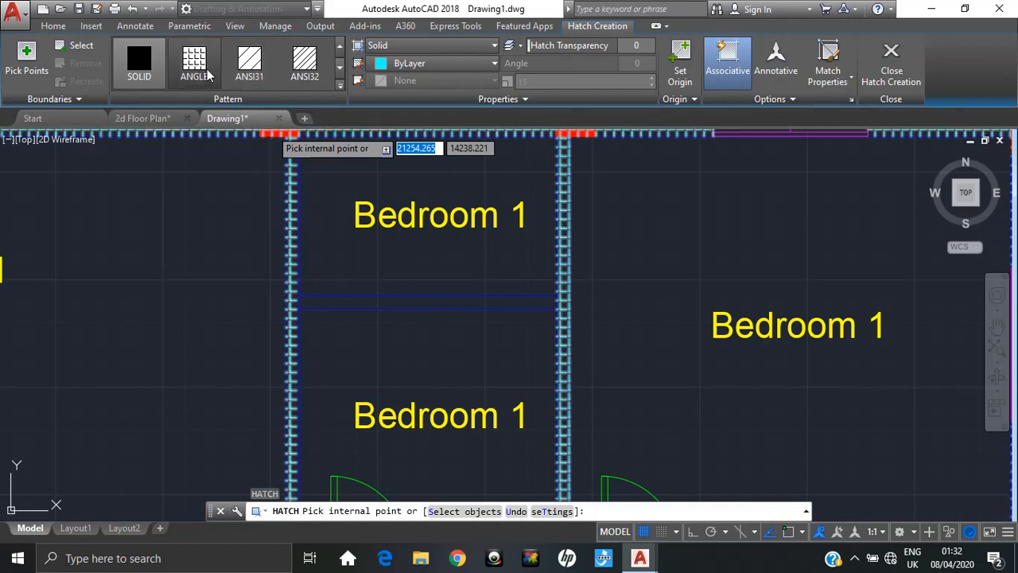
left_click(422, 306)
key("Escape")
scroll(695, 272, "down", 4)
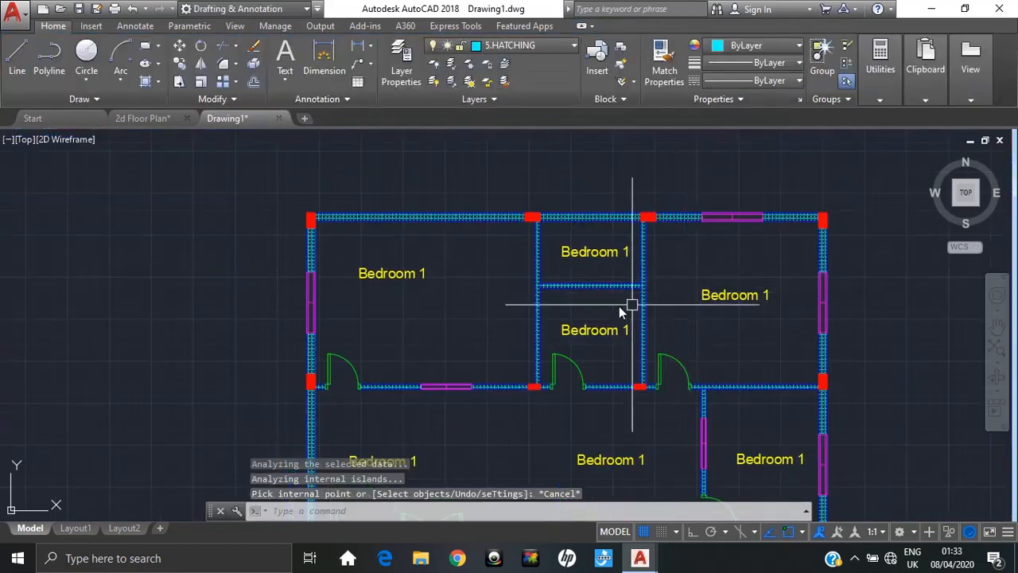
- Move the Bedroom 1 label in the upper-left room slightly down and right, closer to the room's centre
middle_click_drag(504, 318, 477, 303)
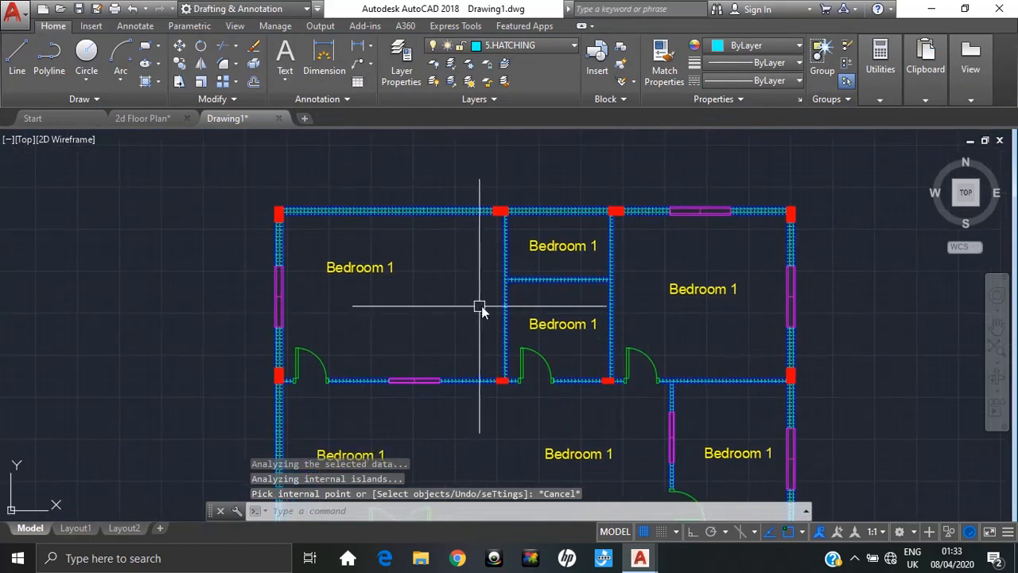
left_click(370, 269)
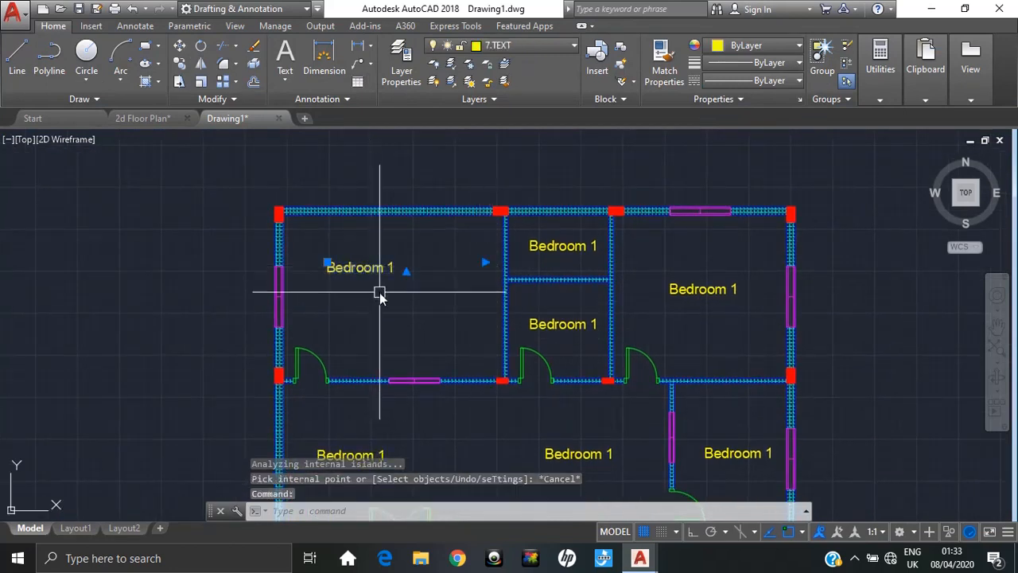
type("m")
key("Return")
left_click(326, 272)
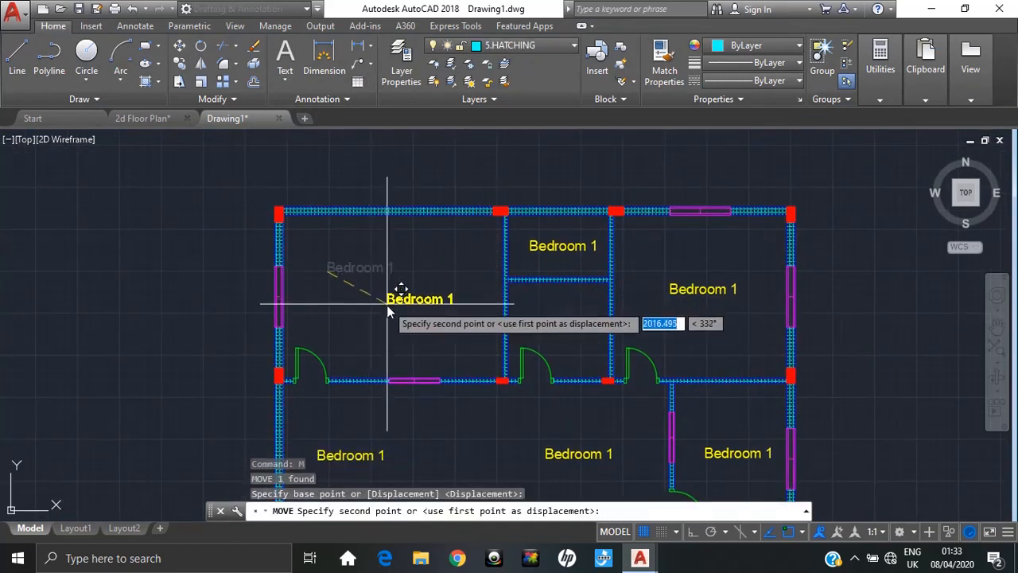
left_click(341, 295)
key("Escape")
key("Escape")
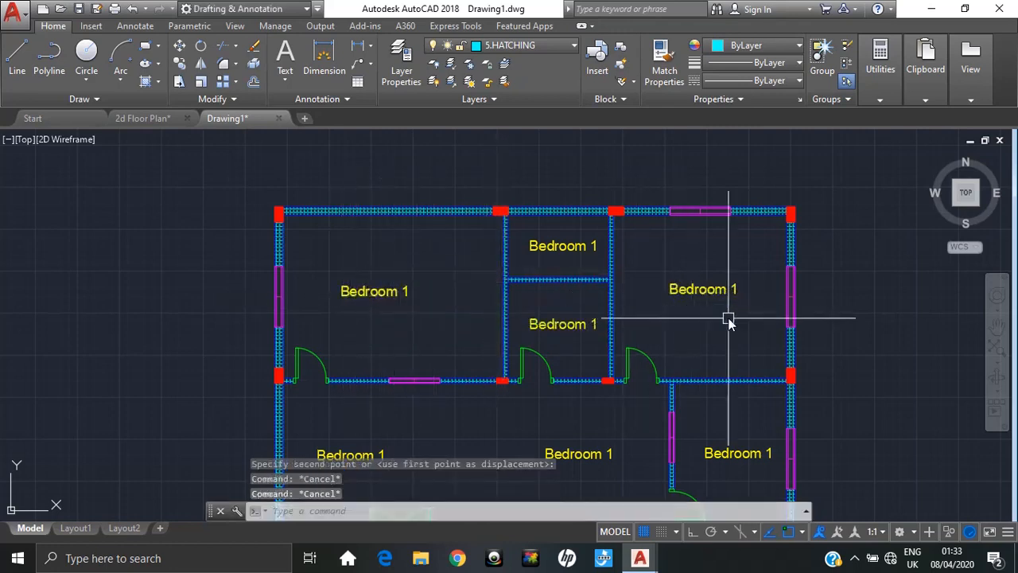
- Change the label in the upper-right room to Bedroom 2
double_click(737, 294)
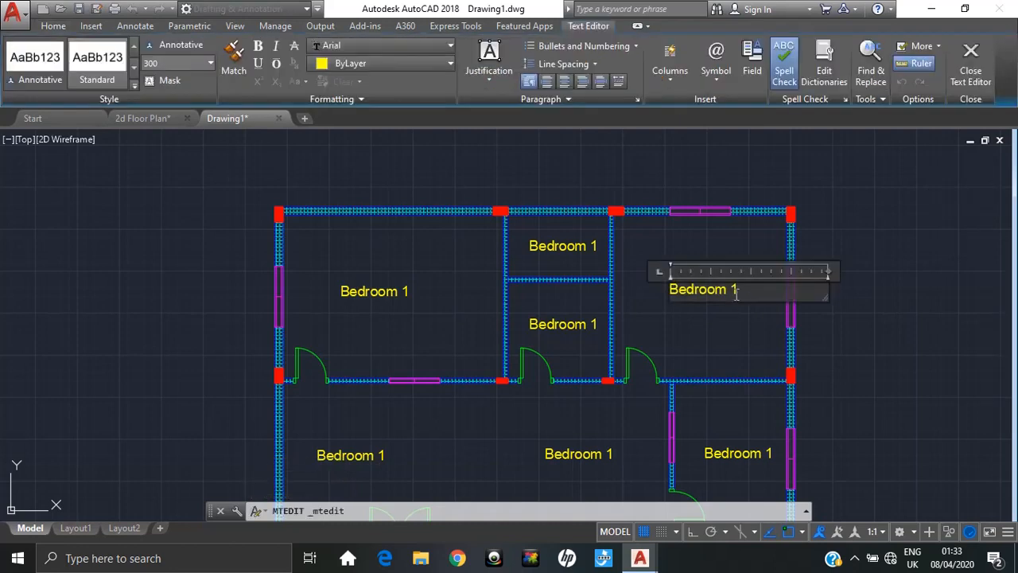
left_click_drag(737, 294, 730, 292)
left_click(574, 243)
- Replace the label in the small upper middle room with Air Vent
left_click(580, 247)
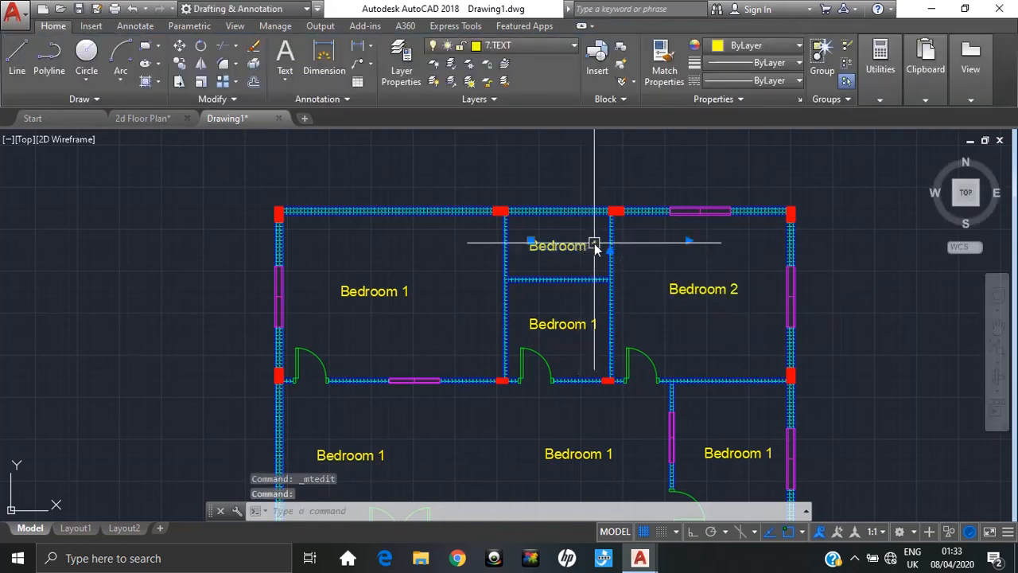
double_click(594, 243)
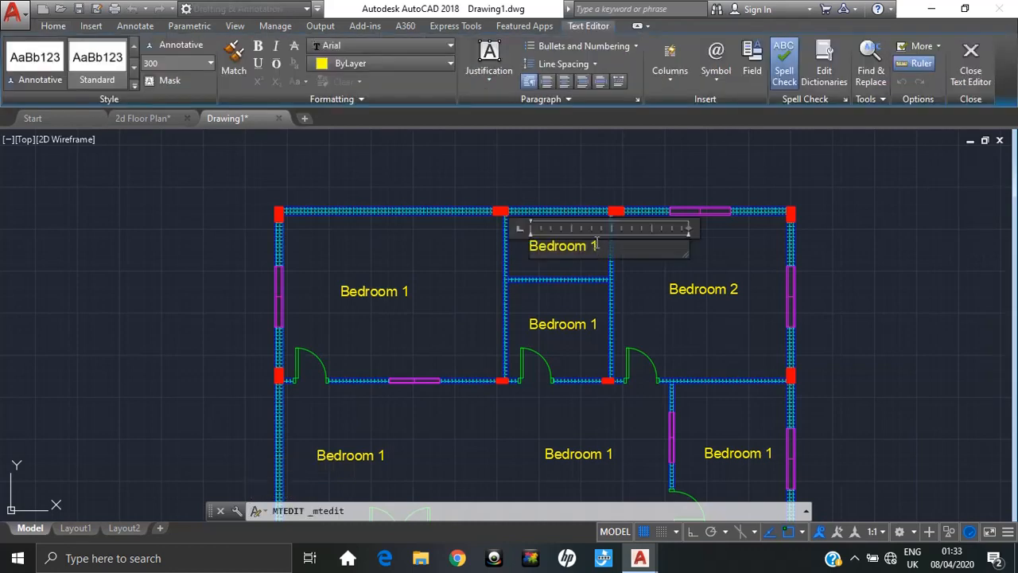
left_click_drag(598, 246, 523, 253)
type("Air Vent")
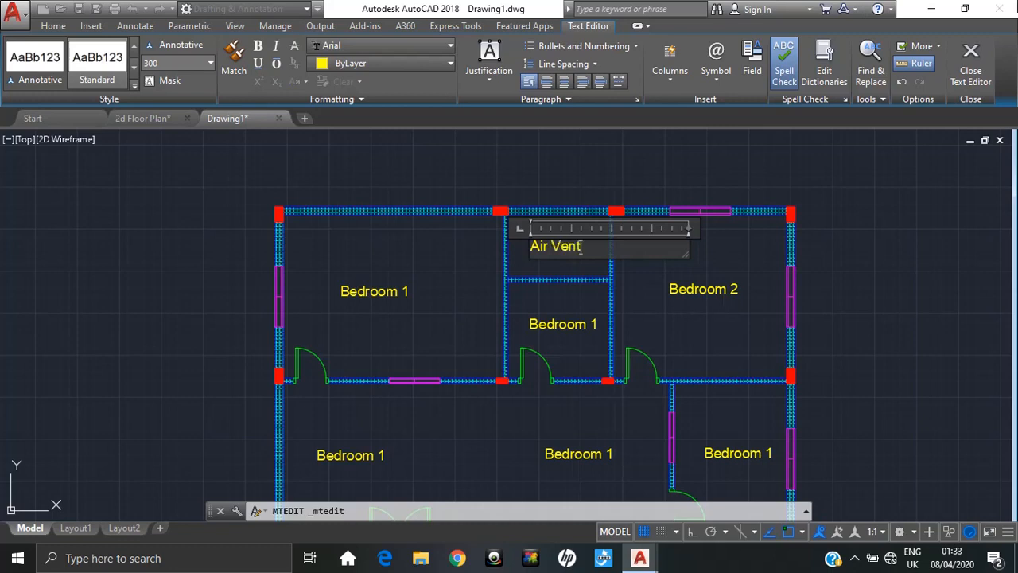
left_click(645, 292)
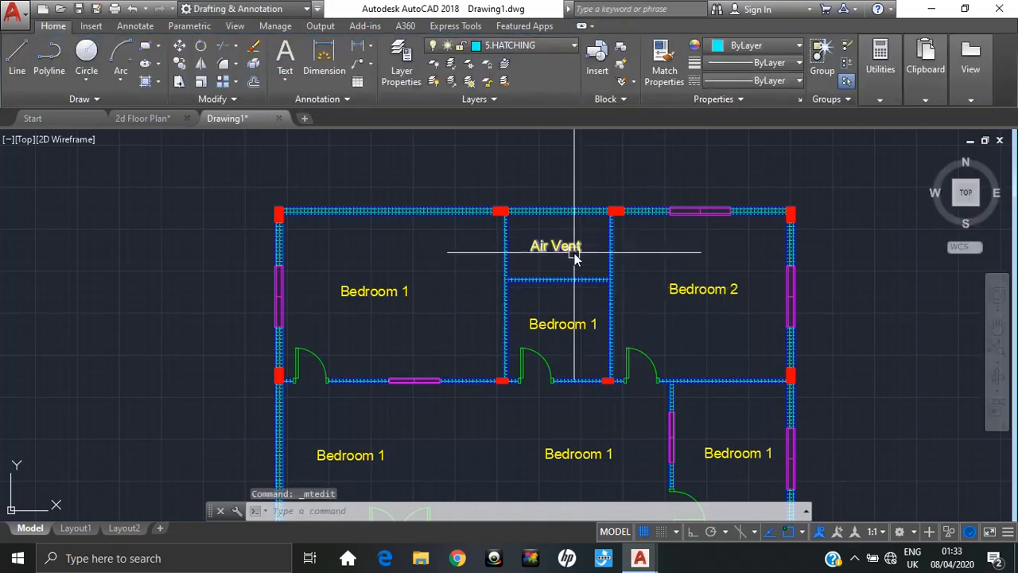
- Replace the label in the middle room below Air Vent with Toilet
double_click(568, 328)
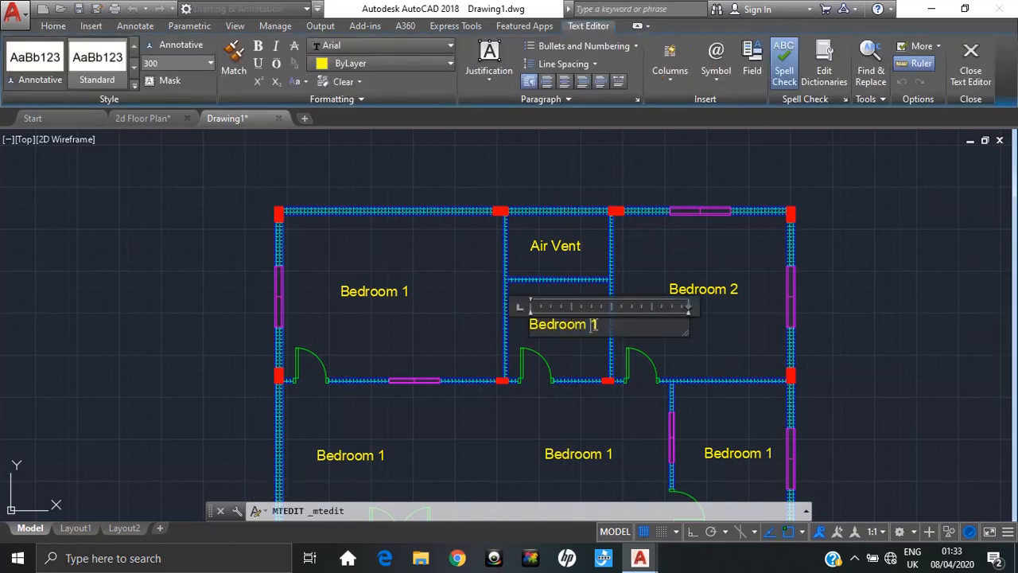
left_click_drag(593, 325, 530, 318)
type("Toilet1")
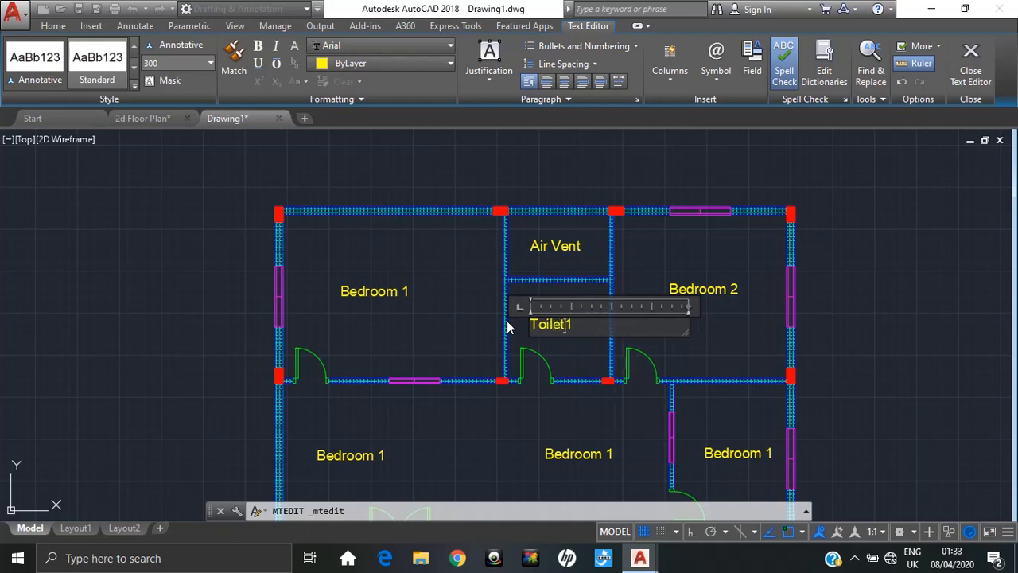
key("Delete")
left_click(433, 312)
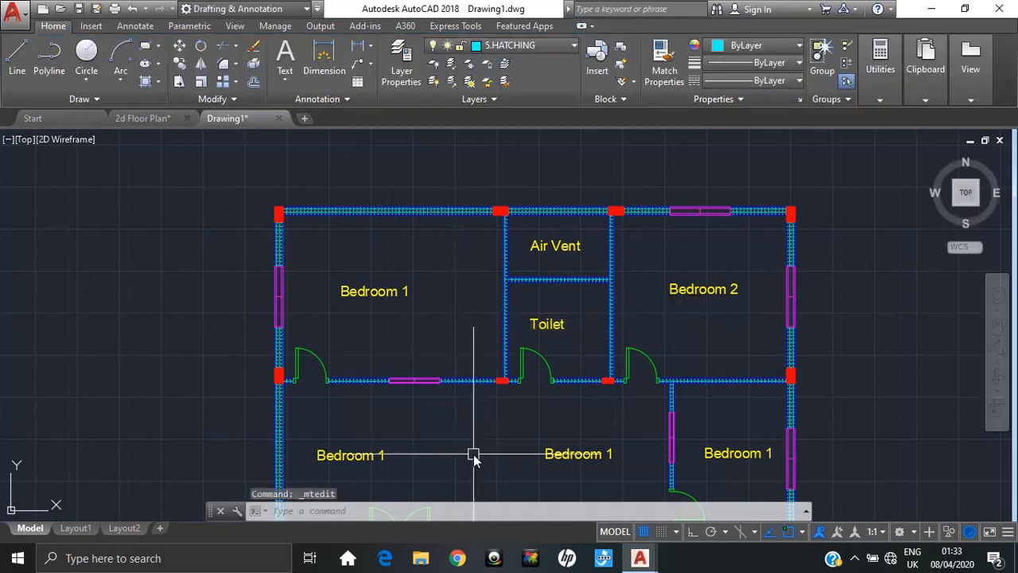
- Replace the left label in the large lower room with Dinning Area
middle_click_drag(472, 454, 519, 343)
double_click(427, 337)
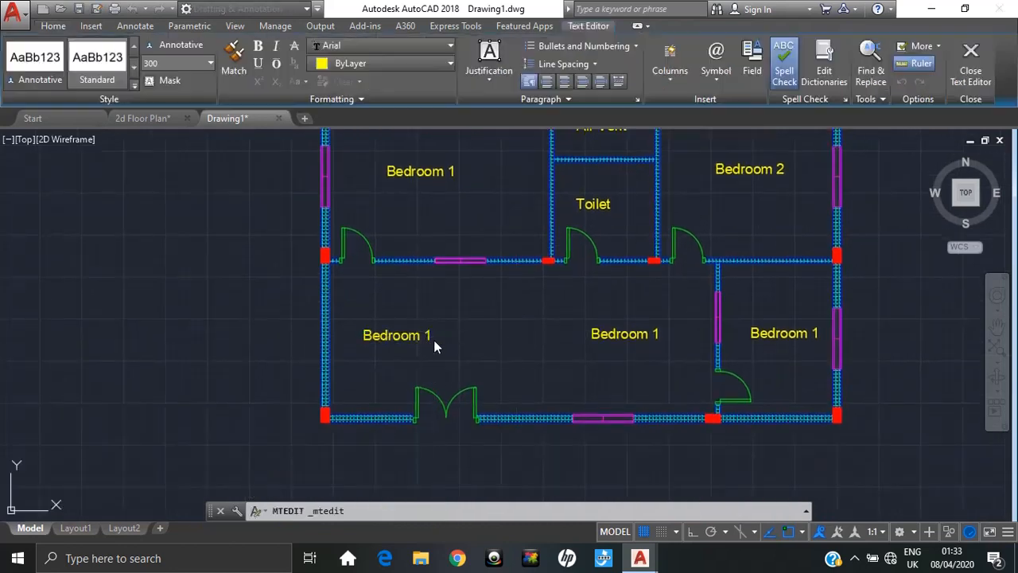
left_click_drag(429, 337, 333, 335)
type("Dinnin")
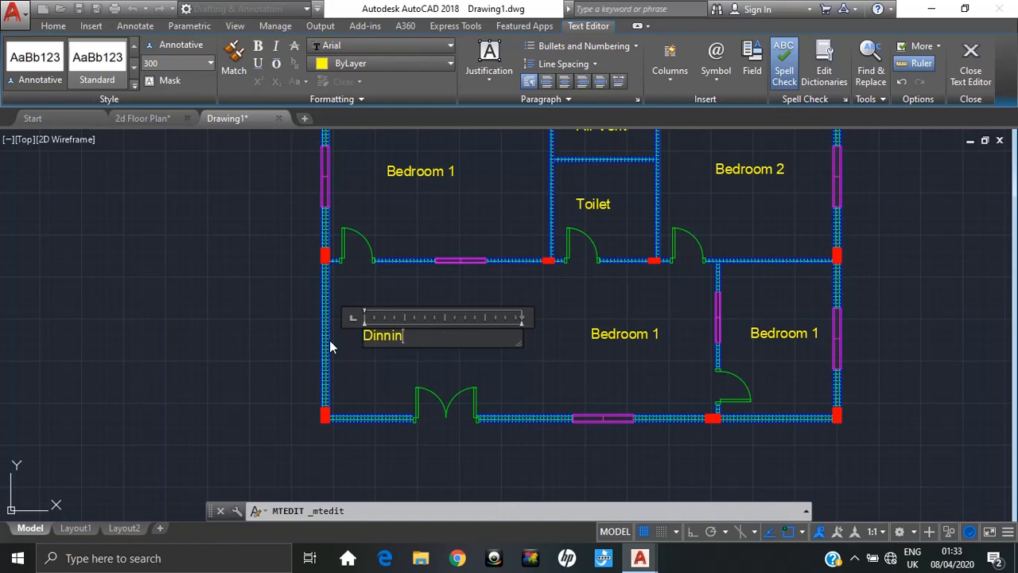
type("g Area")
left_click(626, 335)
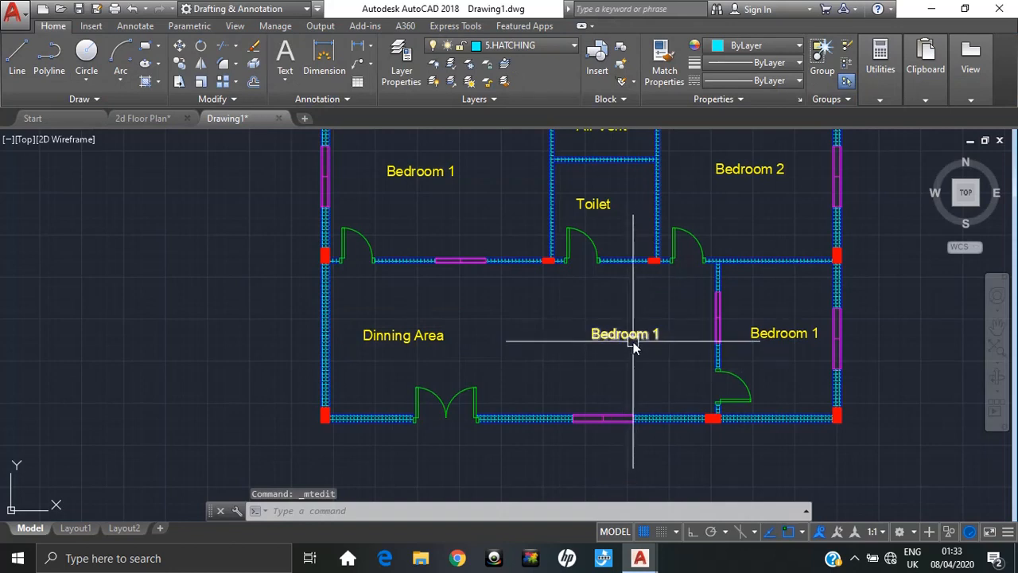
double_click(633, 341)
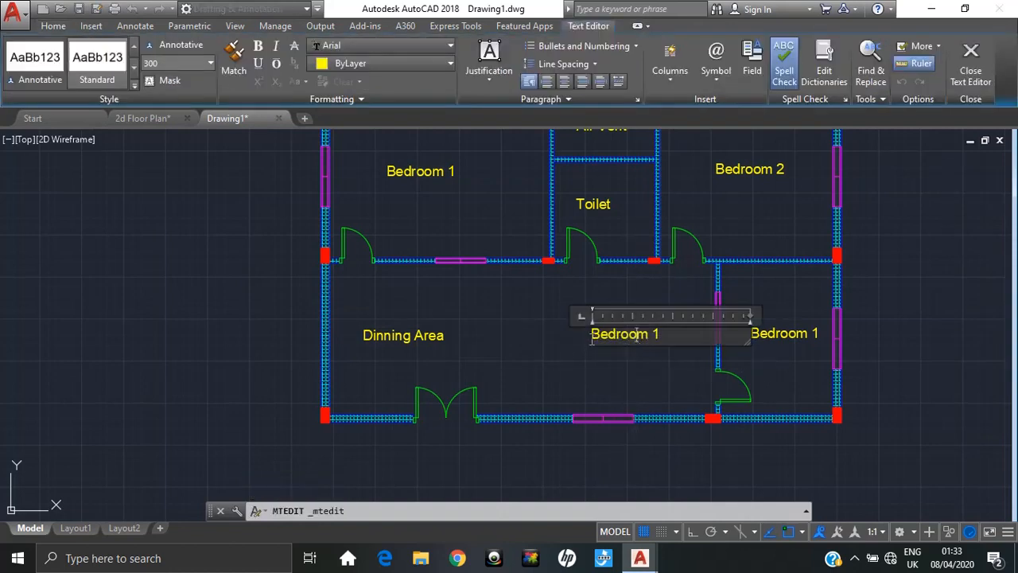
left_click(439, 339)
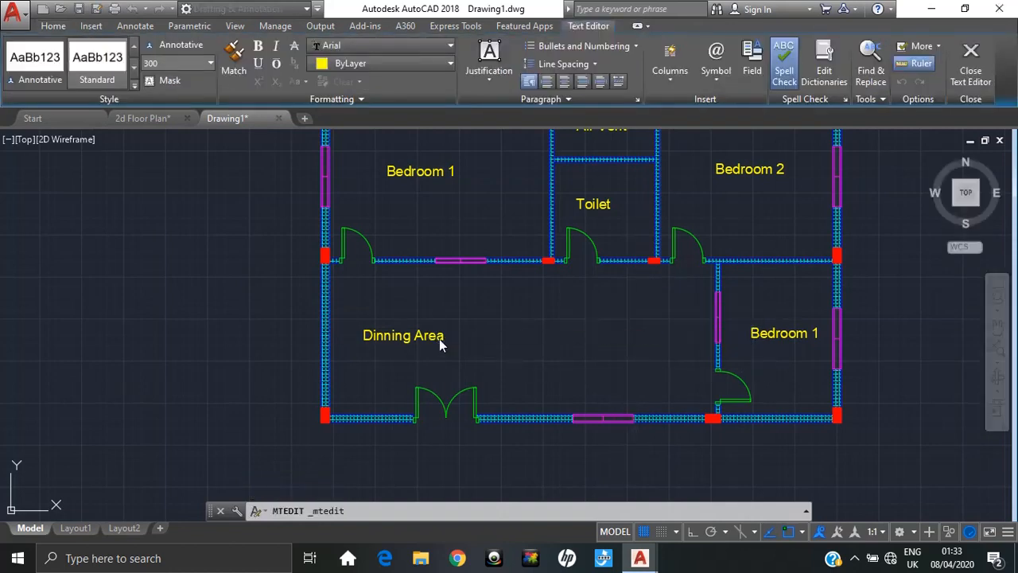
- Change the left label in the large lower room to Drawing Room
double_click(434, 338)
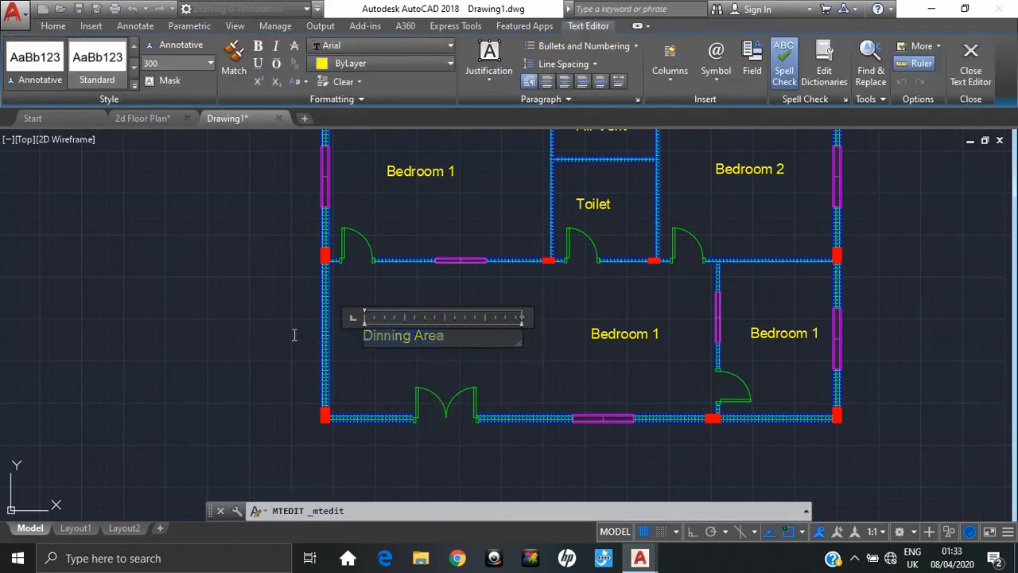
type("Draw")
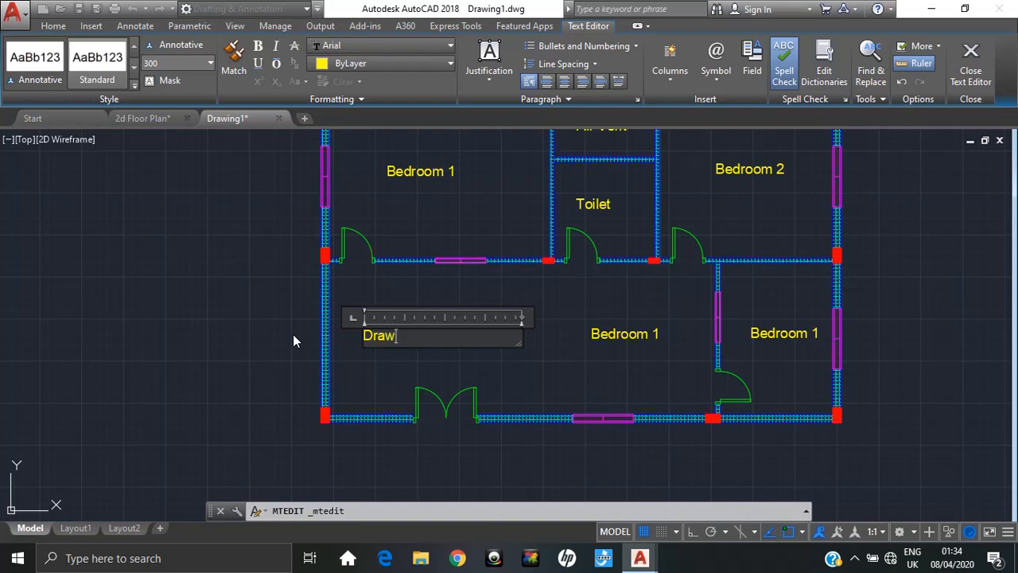
type("ing Room")
left_click(541, 346)
- Replace the right label in the large lower room with Dinning Area
left_click(636, 340)
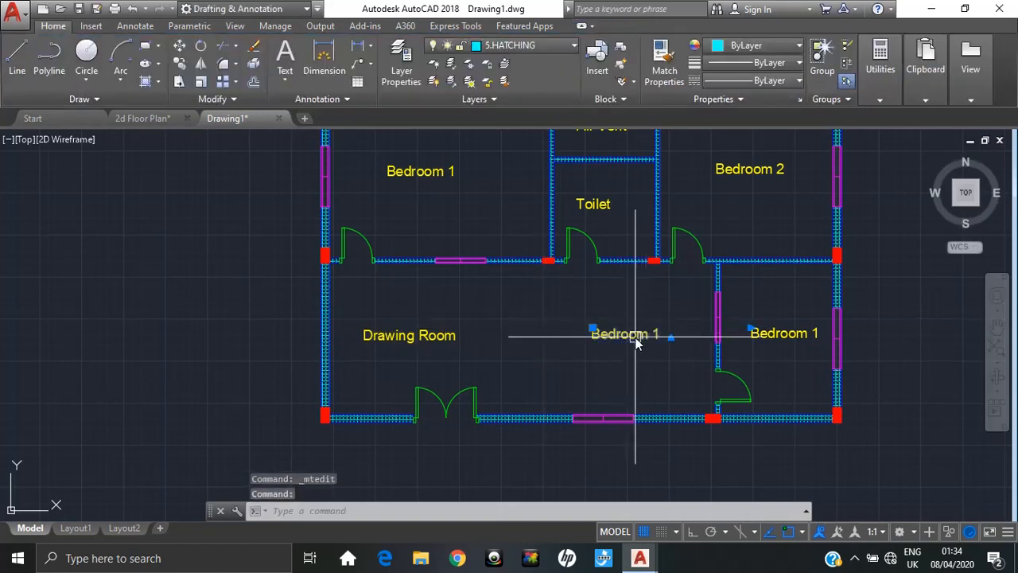
double_click(636, 340)
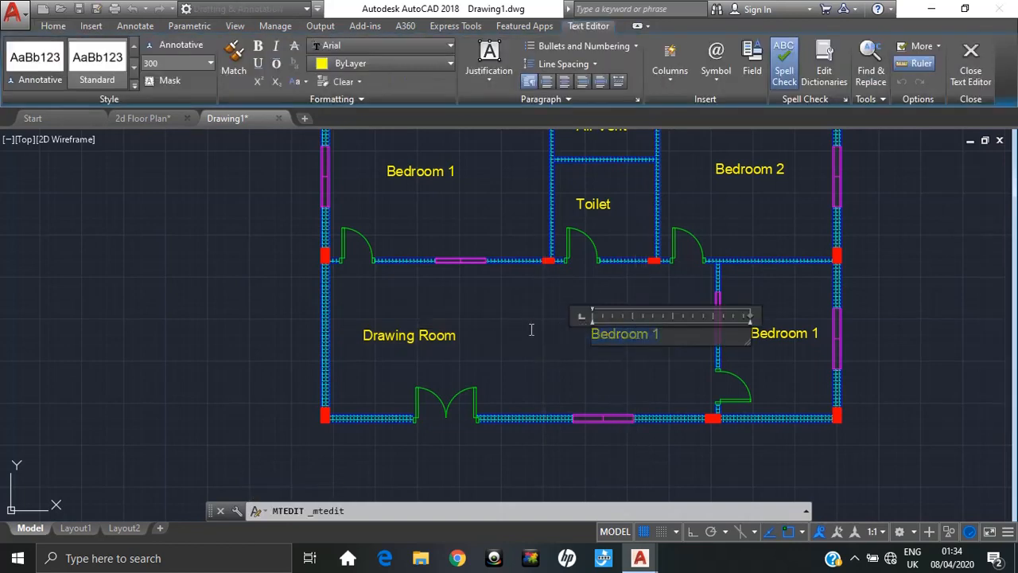
type("Diini")
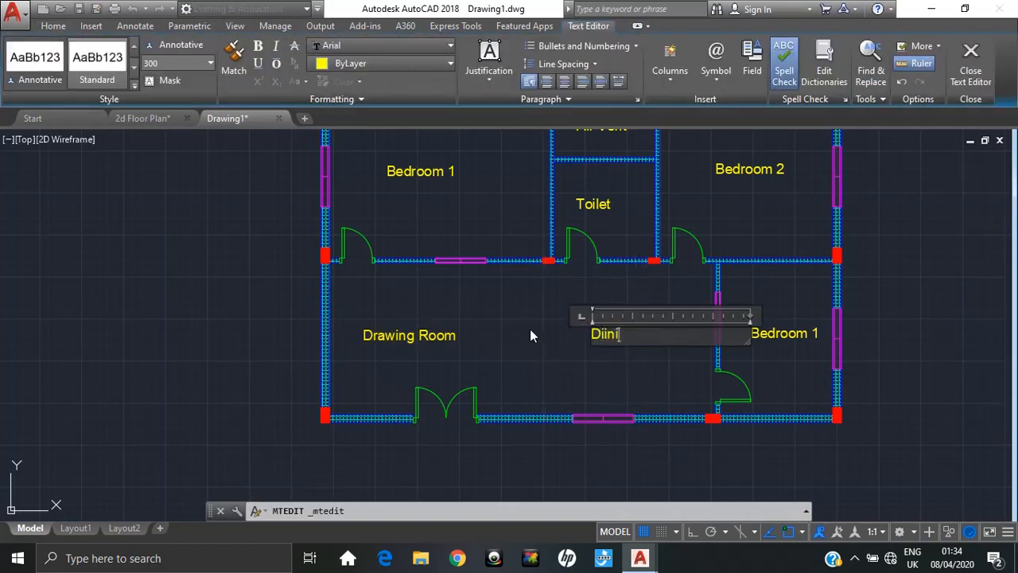
type("ng")
key("BackSpace")
key("BackSpace")
key("BackSpace")
key("BackSpace")
key("BackSpace")
type("nning A")
type("e")
key("BackSpace")
type("rea")
left_click(792, 337)
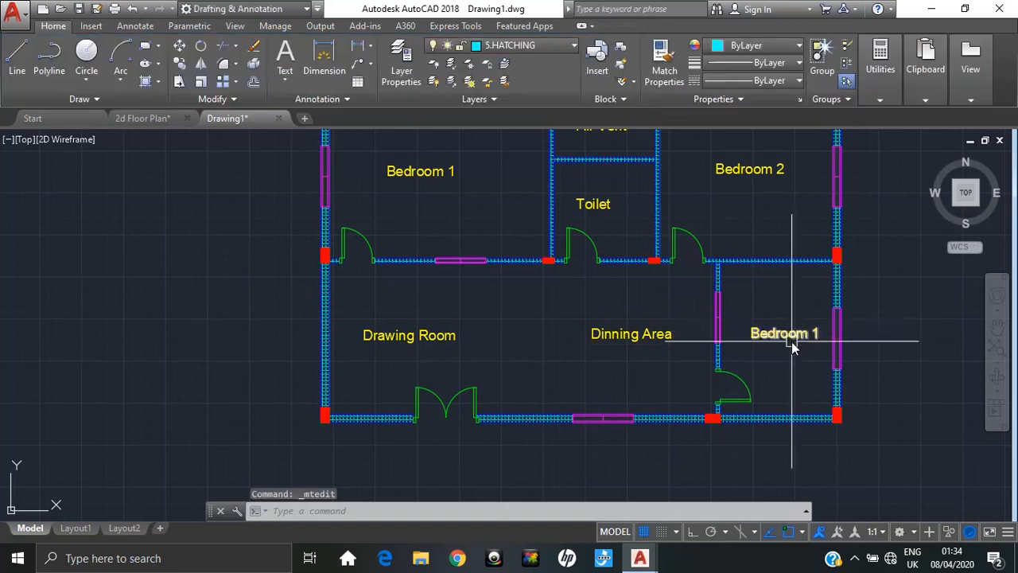
- Replace the label in the lower-right room with Kitchen
double_click(793, 336)
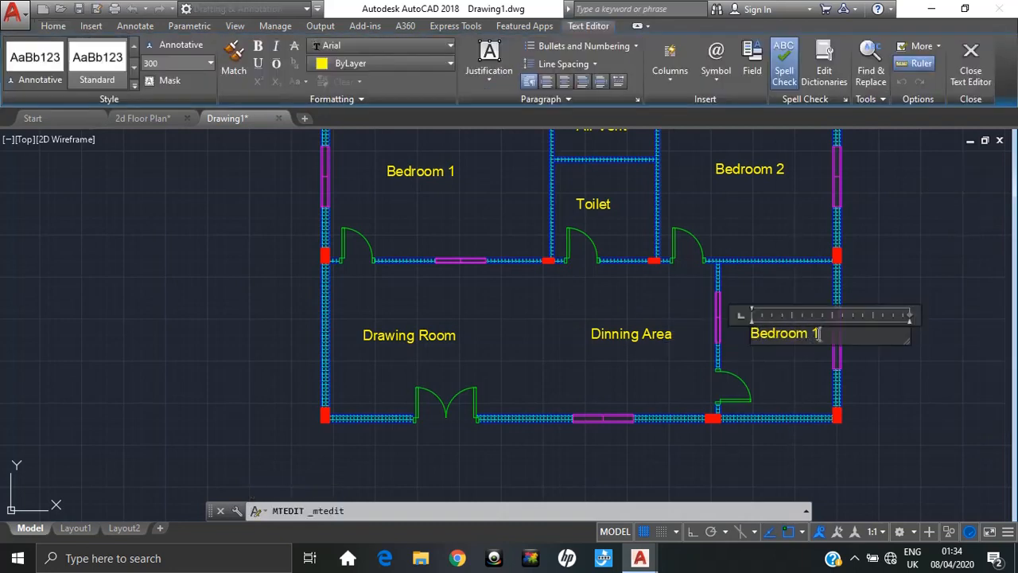
left_click_drag(817, 335, 722, 335)
type("Kitc")
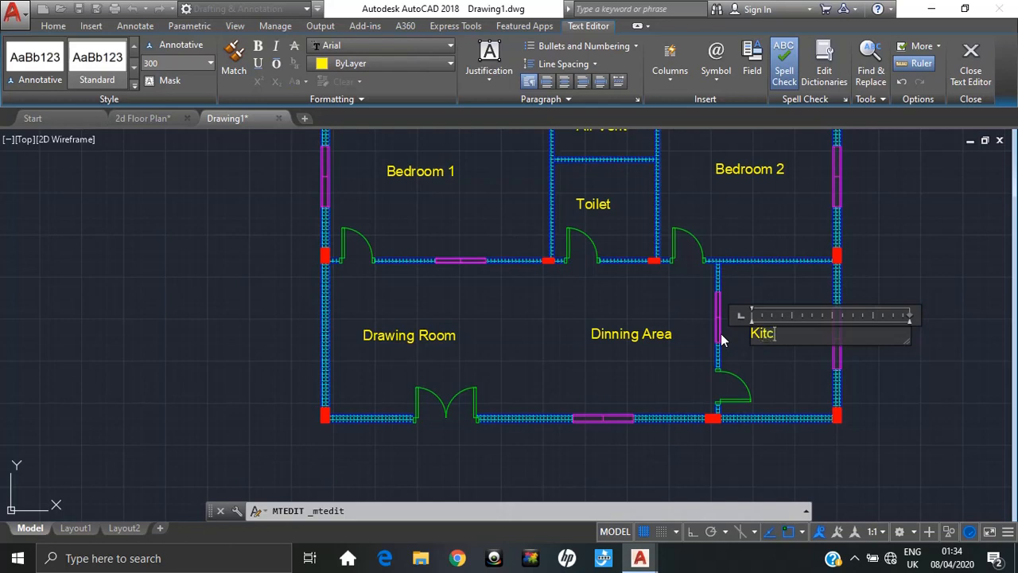
type("hen")
left_click(946, 269)
mouse_move(909, 296)
middle_mouse_down()
mouse_move(788, 379)
mouse_move(812, 332)
middle_mouse_up()
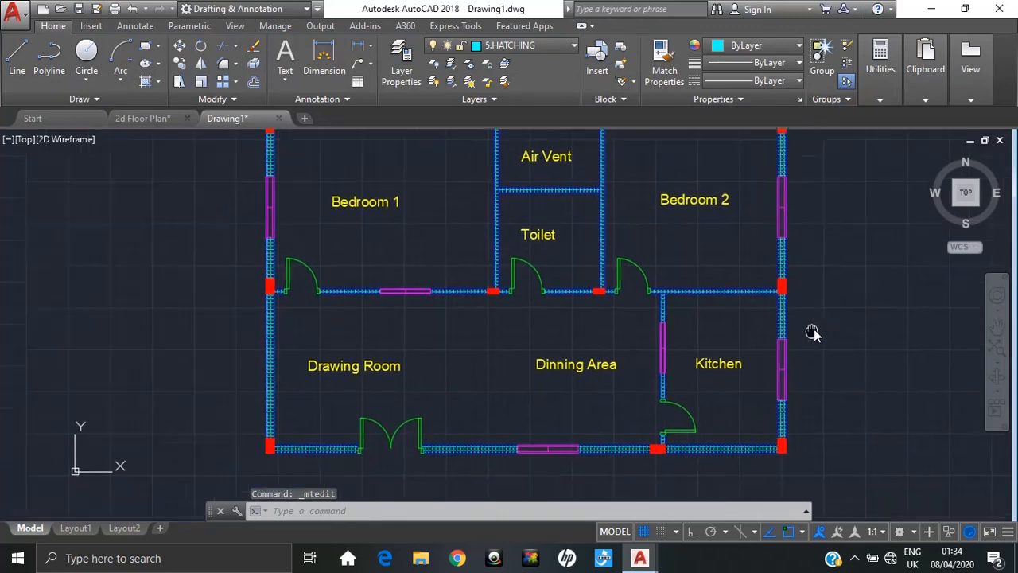
scroll(763, 344, "down", 3)
scroll(686, 352, "up", 3)
scroll(687, 358, "down", 2)
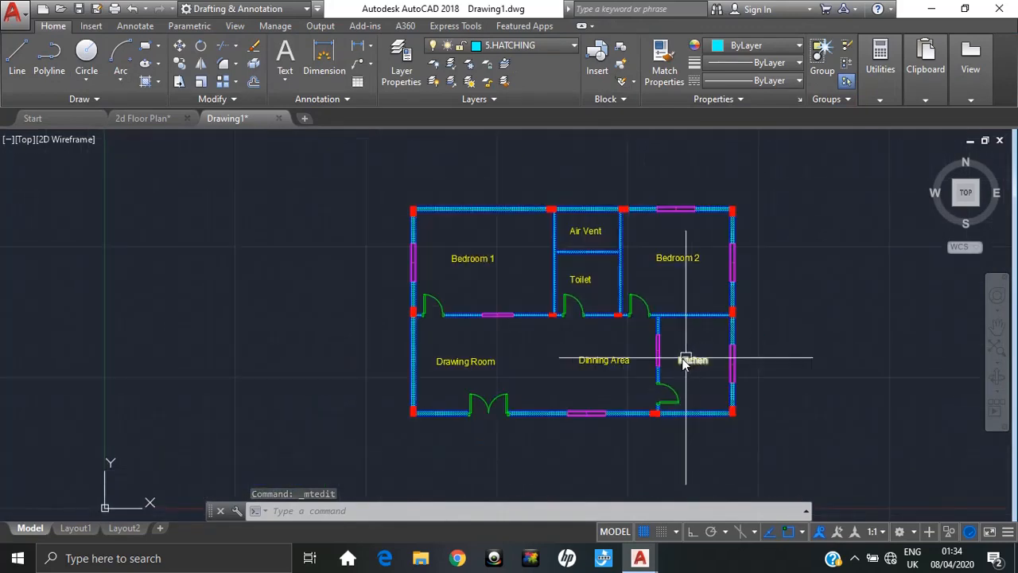
middle_click_drag(467, 266, 427, 267)
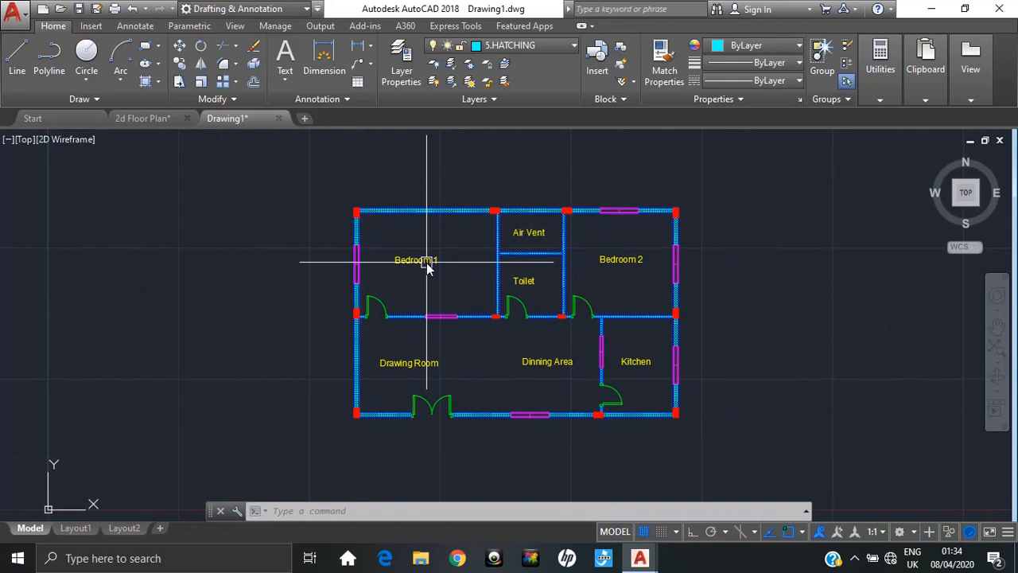
left_click(357, 47)
scroll(330, 238, "up", 2)
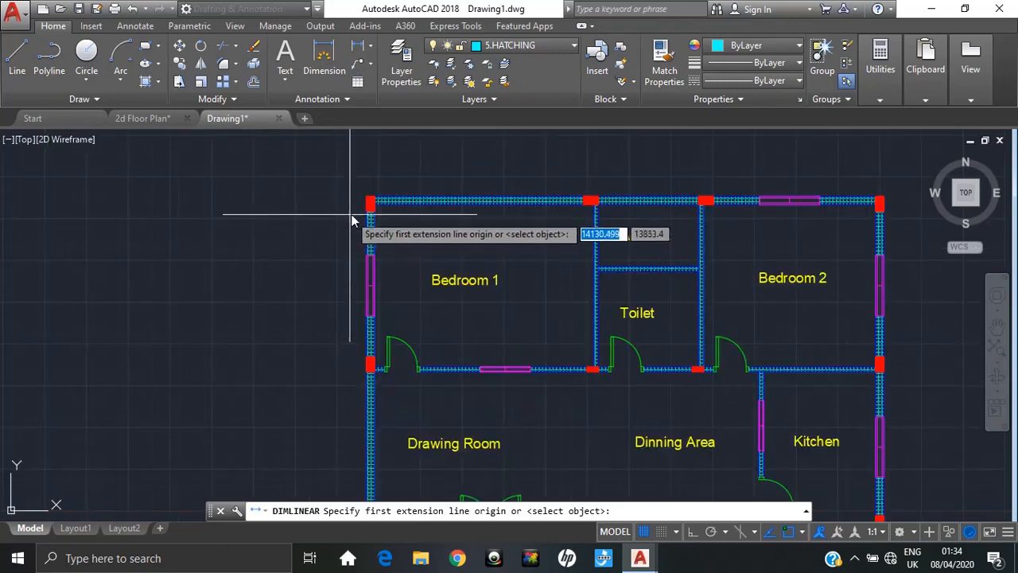
scroll(354, 214, "up", 2)
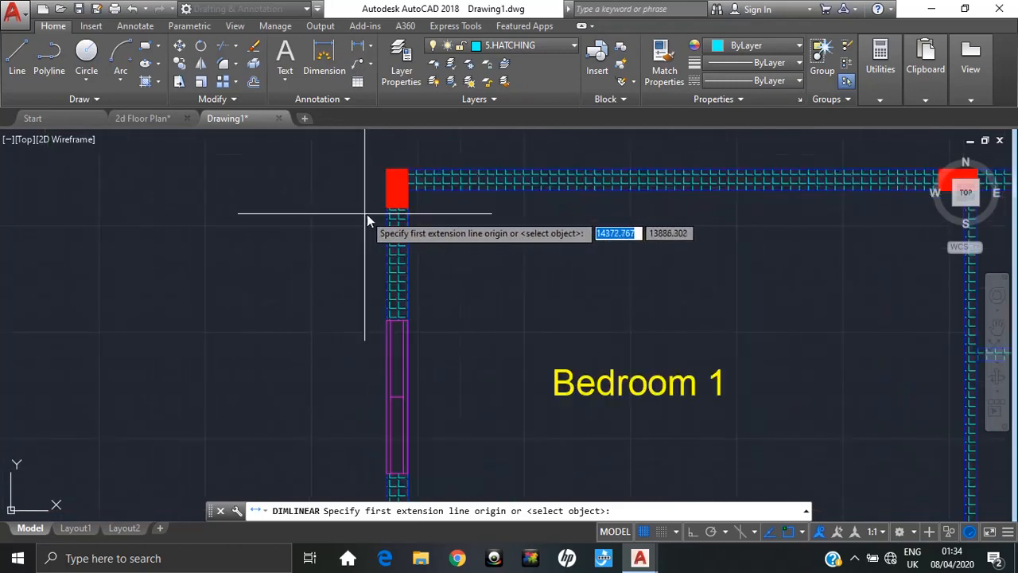
left_click(409, 172)
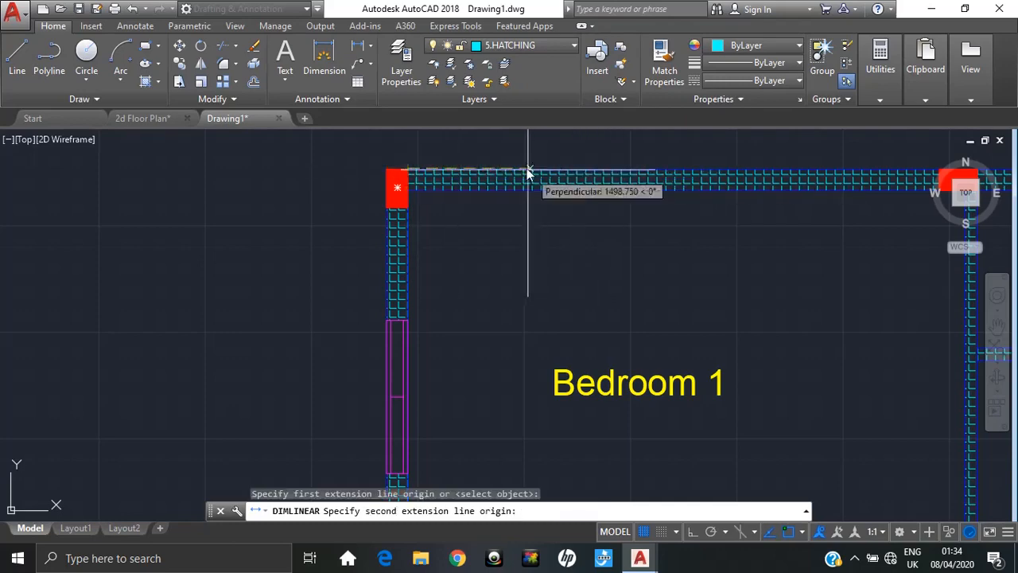
key("Escape")
key("Escape")
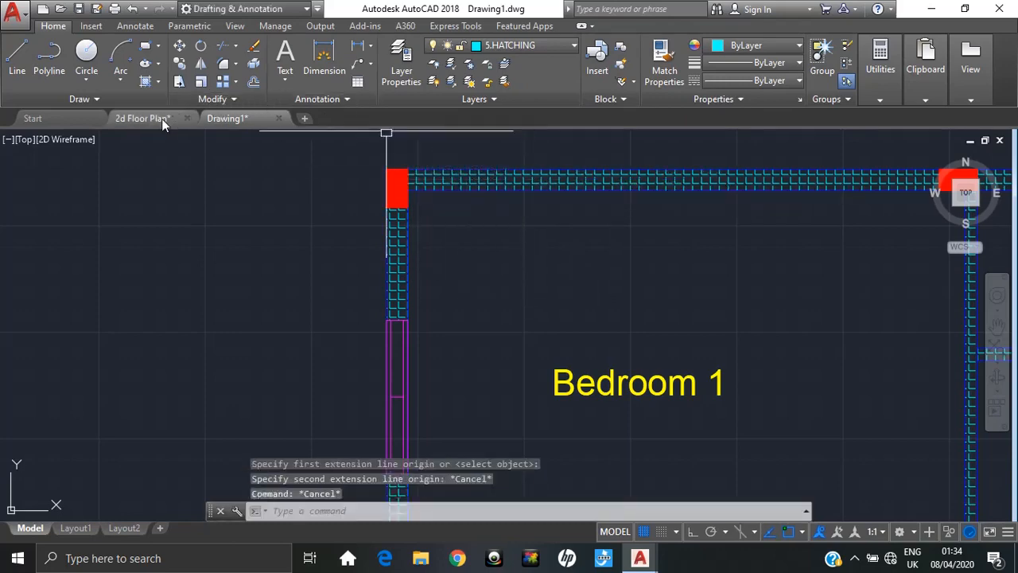
- Check the reference drawing and add a vertical linear dimension for Bedroom 1's inner height, placed outside the exterior wall beside its window
left_click(143, 117)
scroll(374, 227, "down", 5)
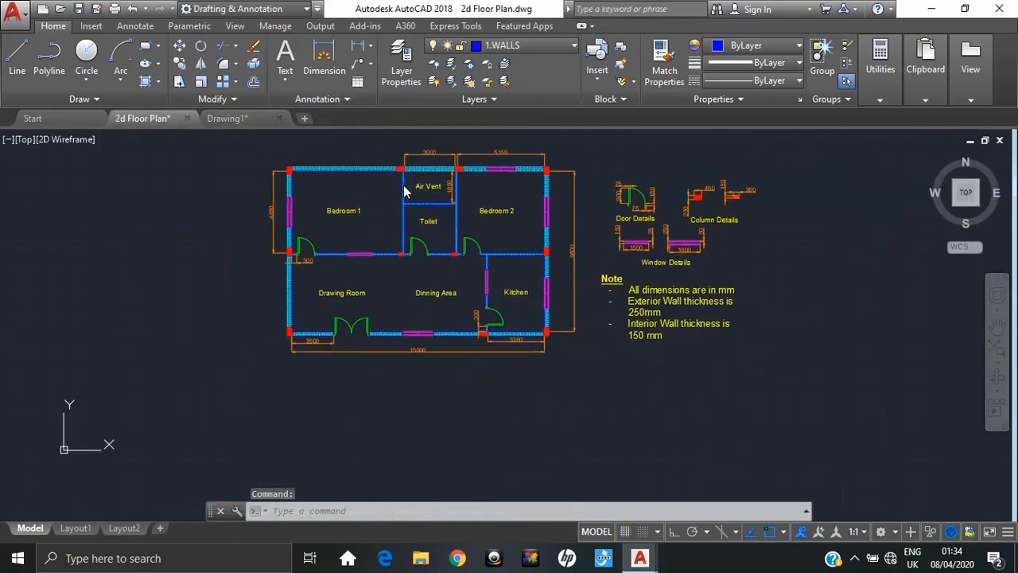
middle_click_drag(352, 284, 272, 318)
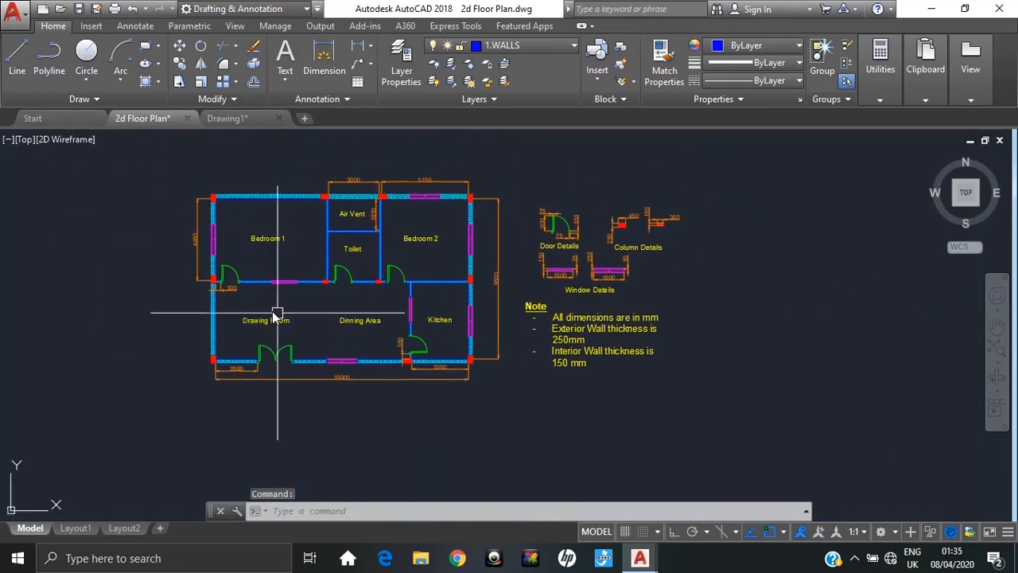
left_click(246, 117)
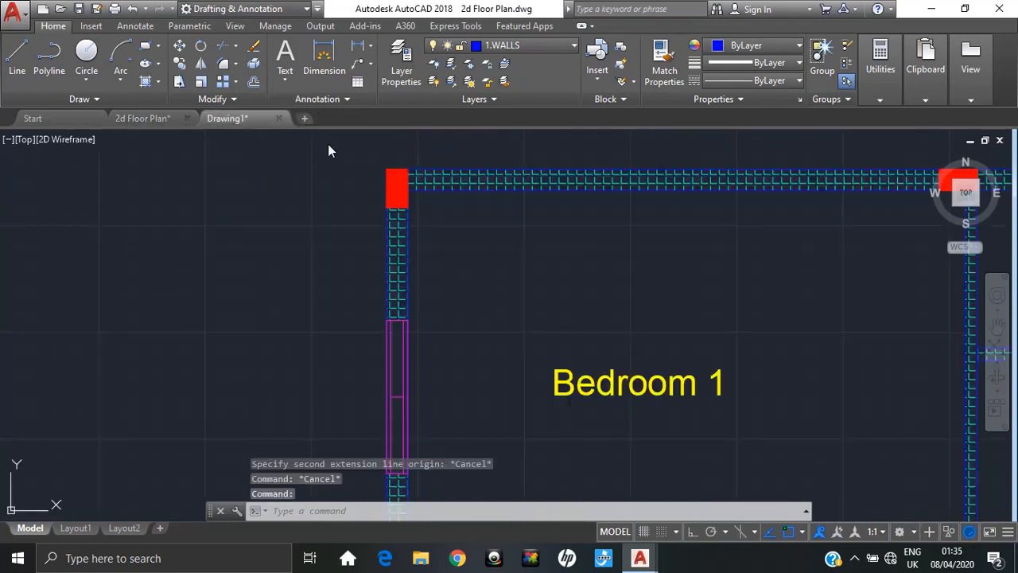
key("Return")
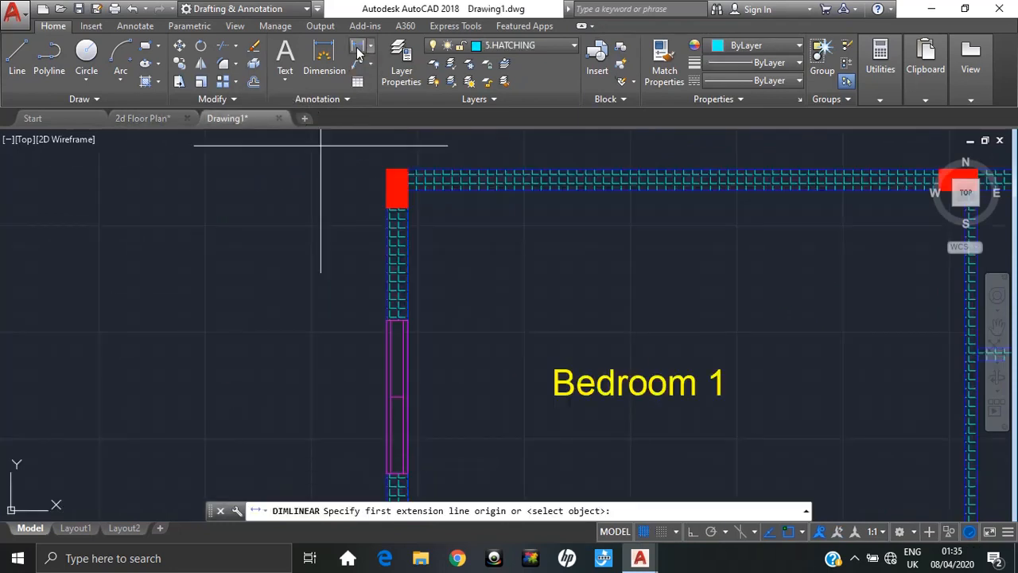
left_click(390, 190)
middle_click_drag(444, 310, 435, 173)
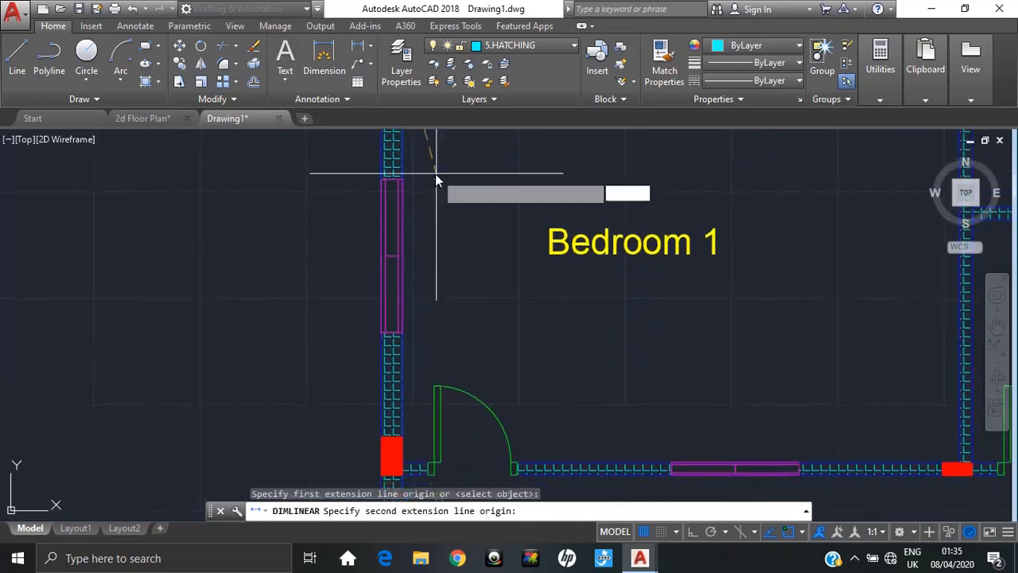
scroll(436, 181, "down", 2)
middle_click_drag(412, 351, 420, 280)
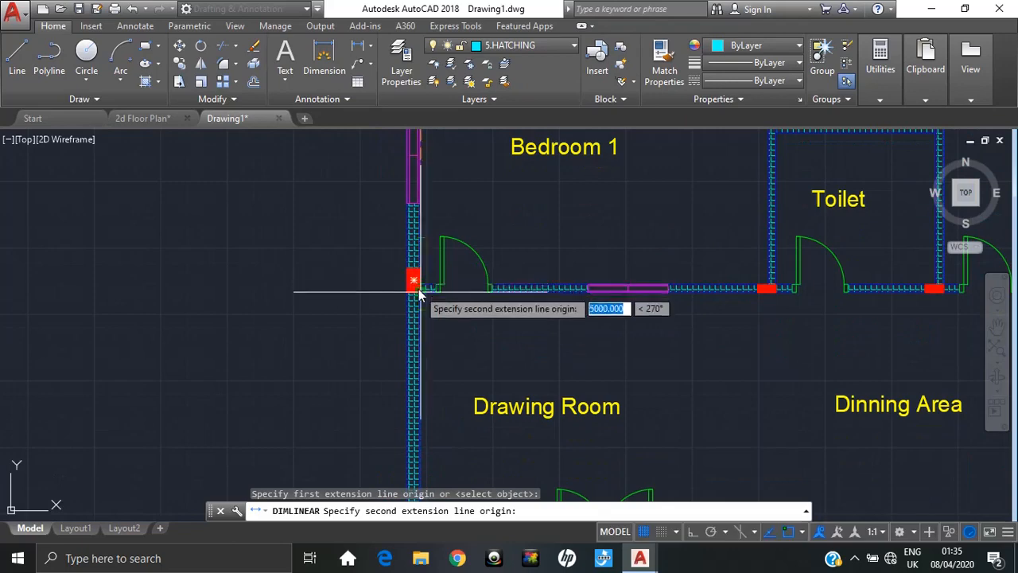
scroll(419, 293, "up", 5)
left_click(418, 279)
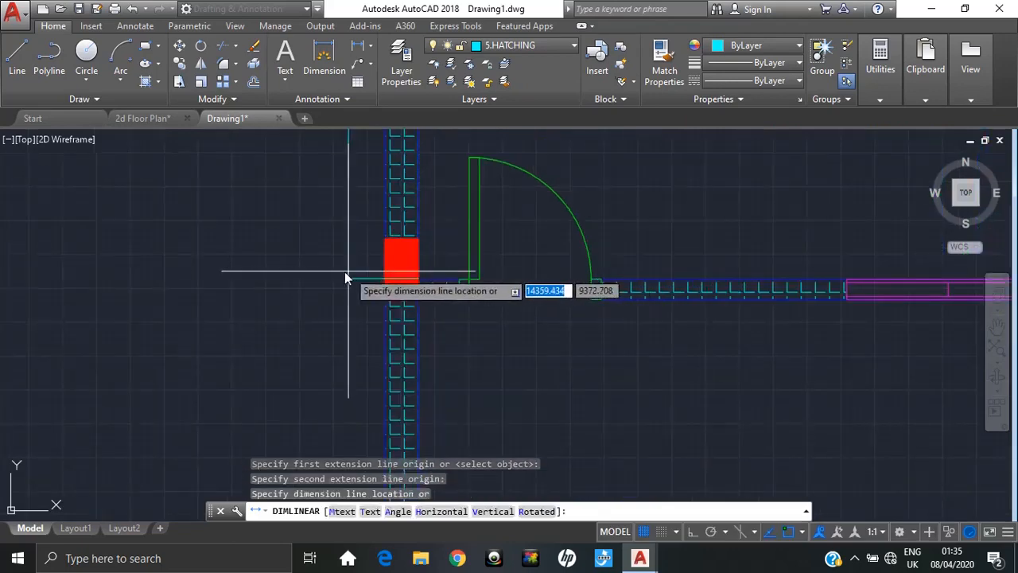
scroll(345, 271, "down", 4)
left_click(322, 263)
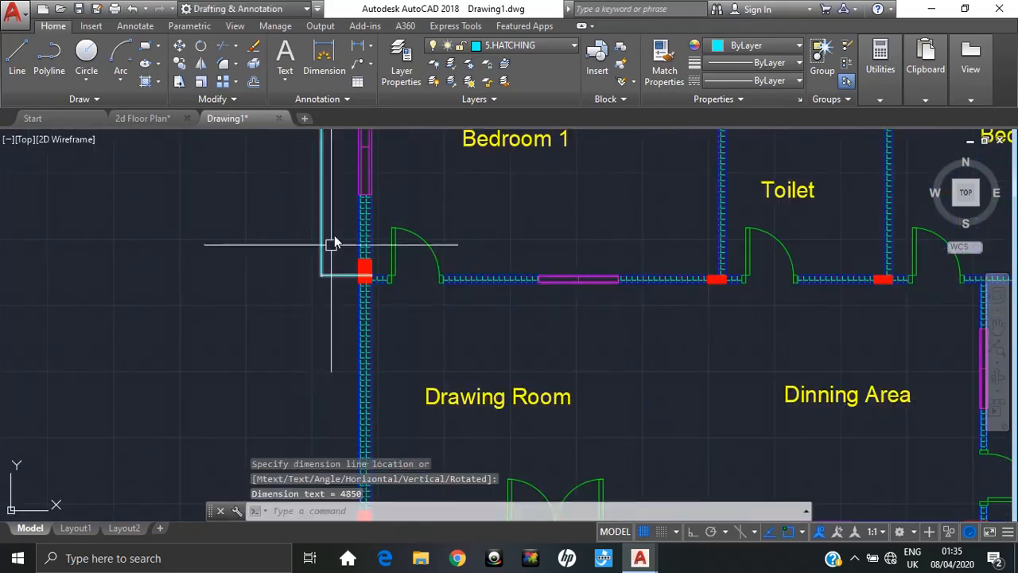
- Move the Bedroom 1 height dimension to the 6.DIMENSION layer and clear the selection
scroll(334, 243, "down", 3)
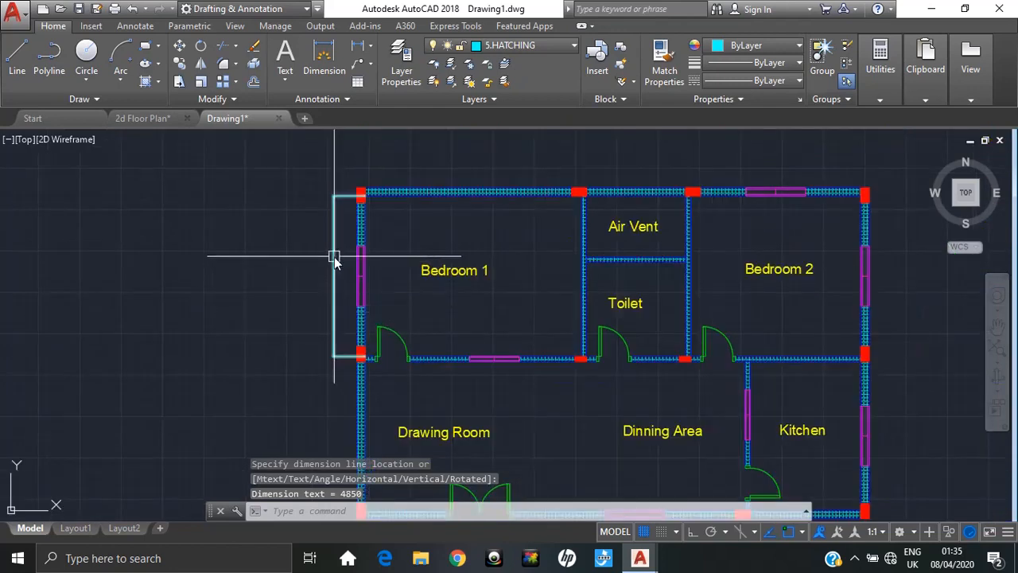
left_click(333, 259)
left_click(518, 47)
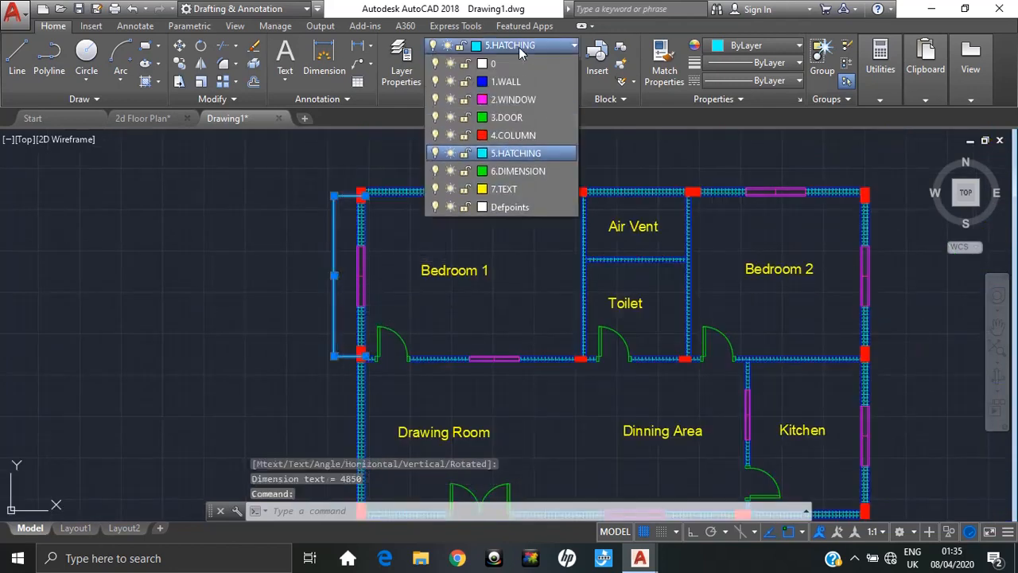
left_click(519, 172)
key("Escape")
key("Escape")
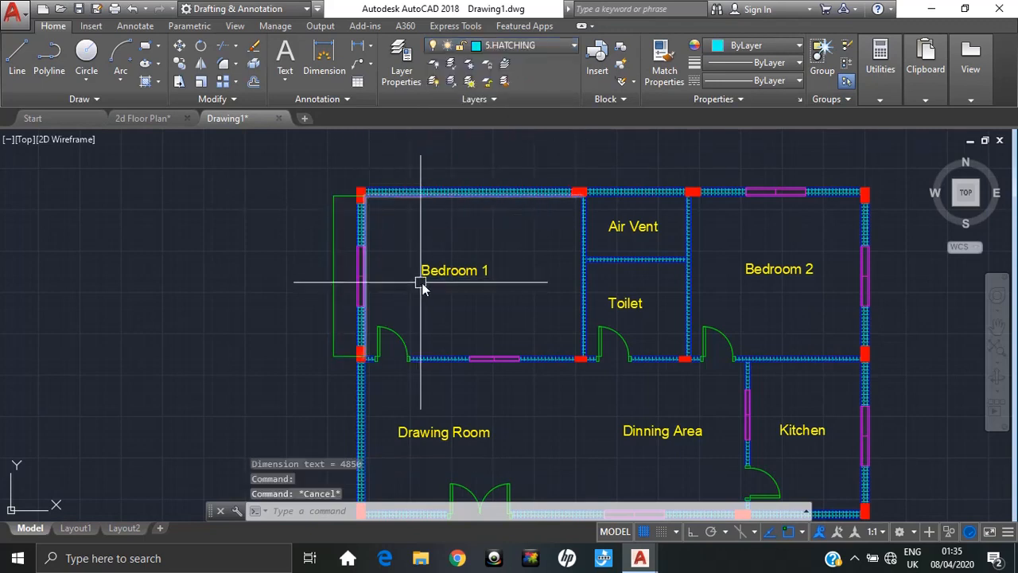
left_click(534, 52)
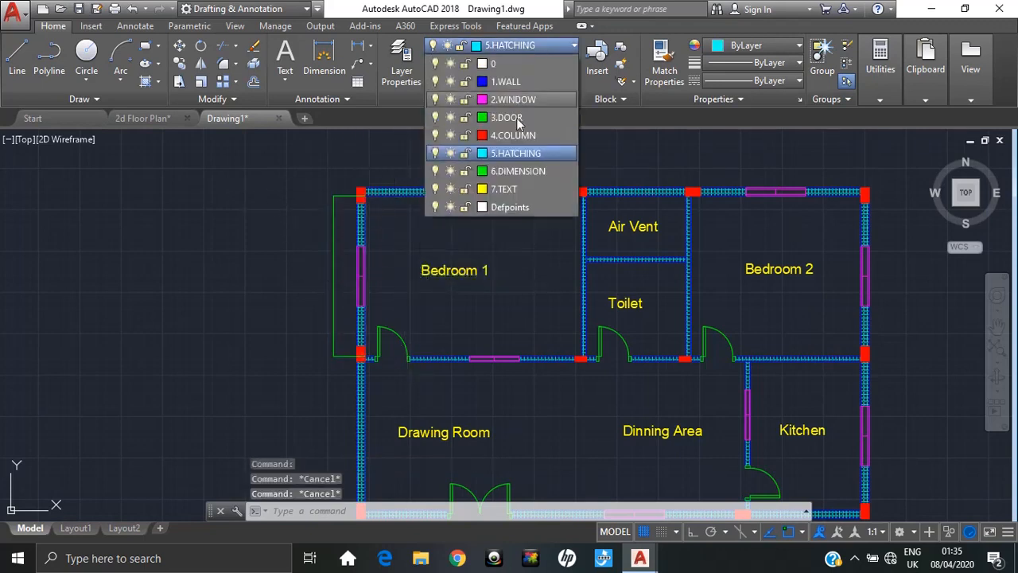
left_click(483, 172)
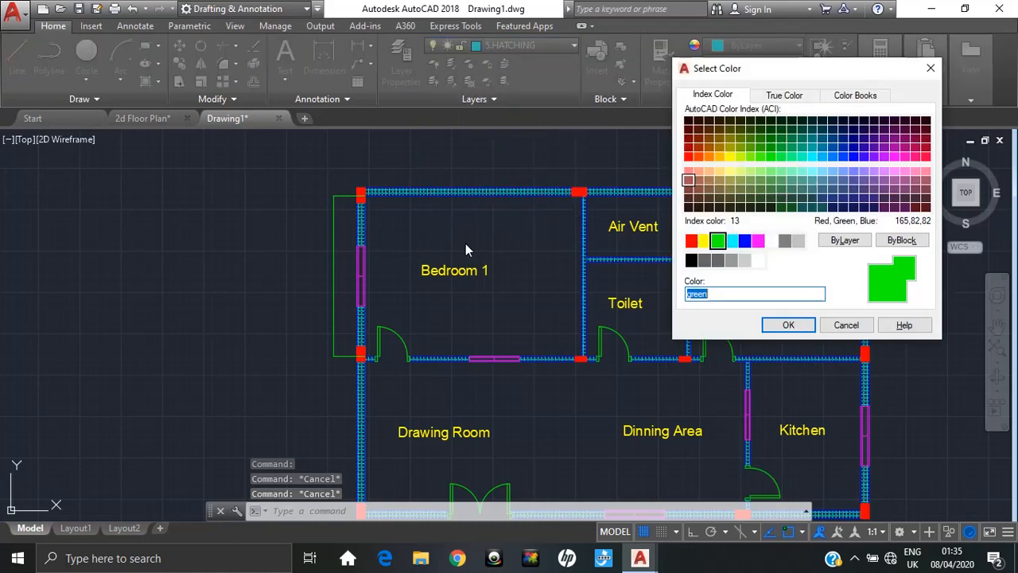
left_click(719, 243)
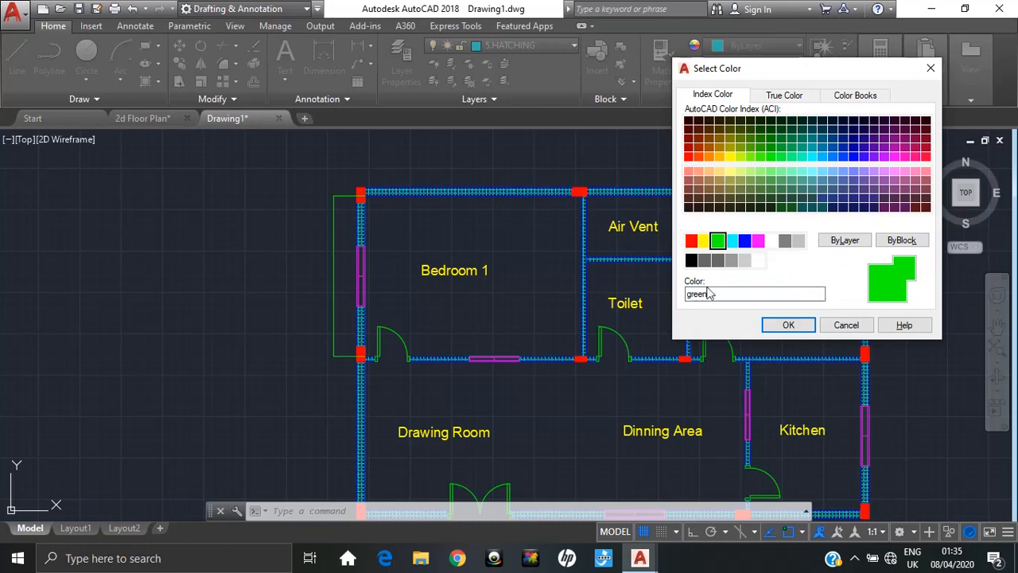
key("Escape")
key("Escape")
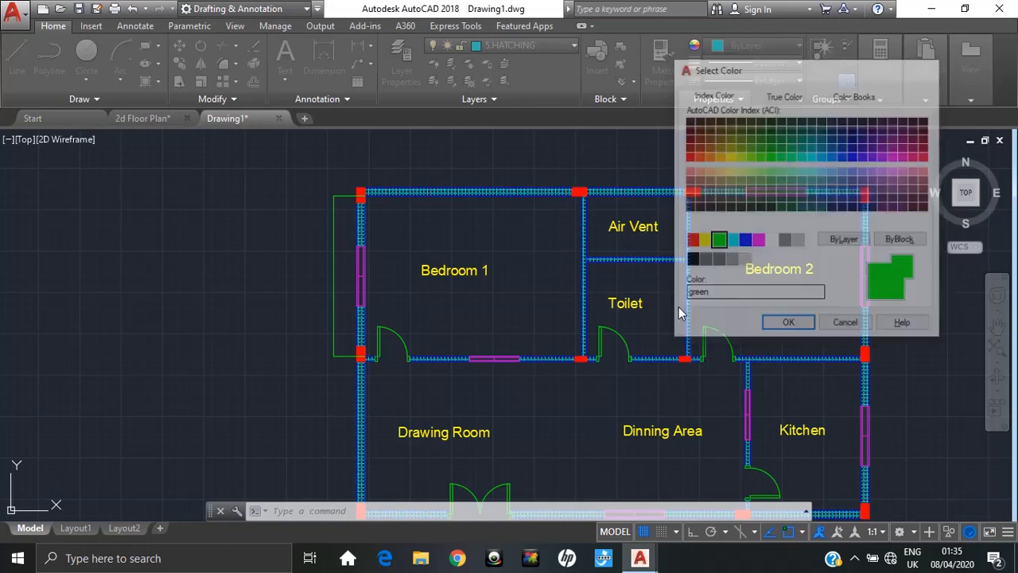
- Set the color of the 6.DIMENSION layer to orange, index color 30
left_click(523, 48)
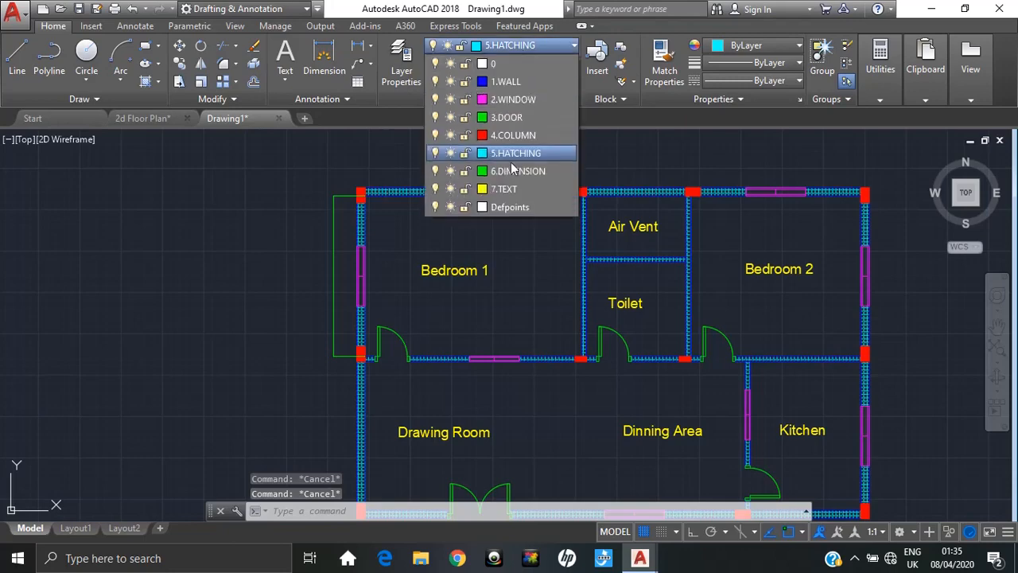
left_click(481, 171)
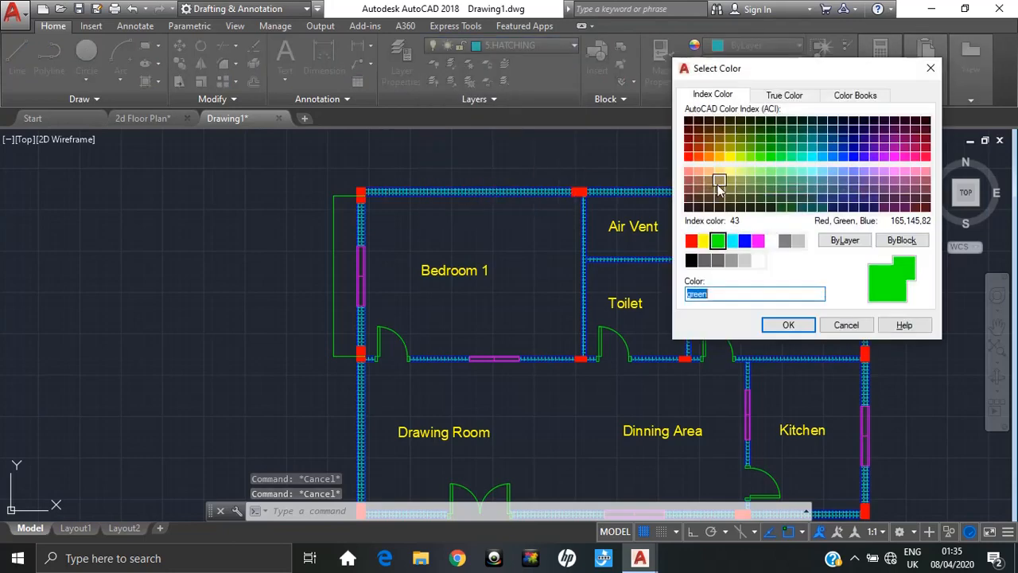
left_click(708, 158)
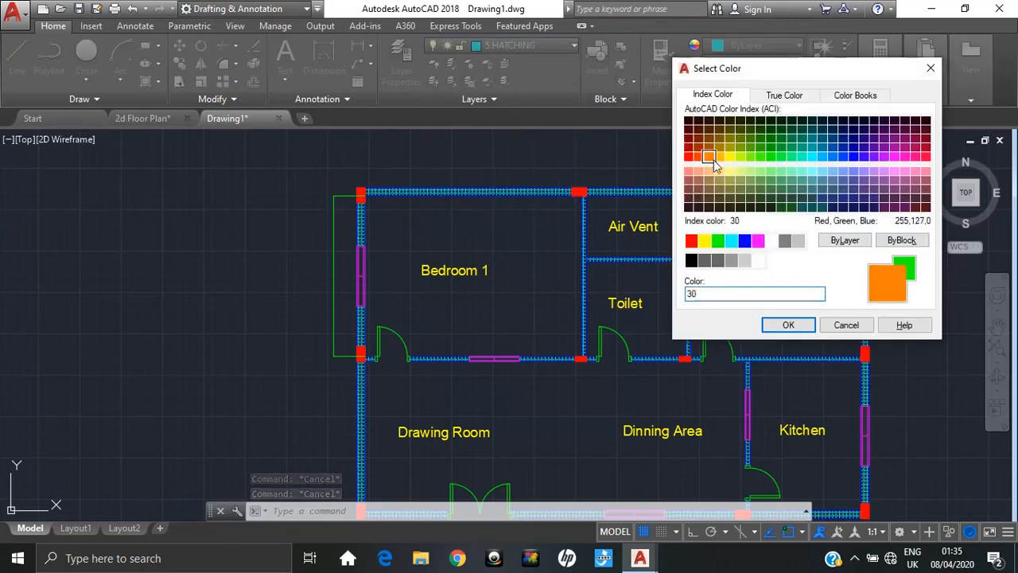
left_click(786, 323)
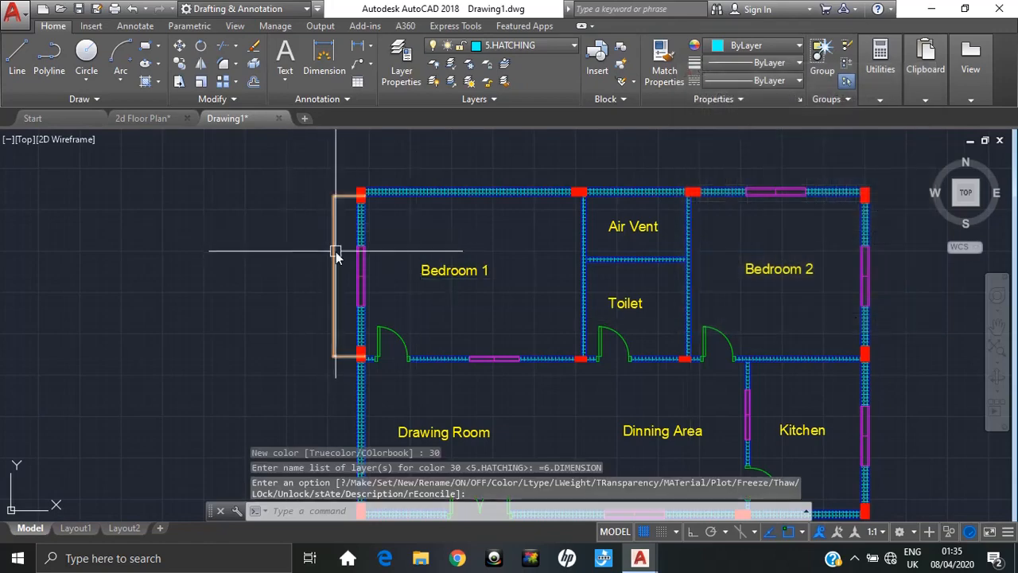
- Modify the ISO-25 dimension style with a larger text height and arrow size so the dimensions are readable at plan scale
scroll(336, 248, "up", 4)
scroll(353, 283, "down", 5)
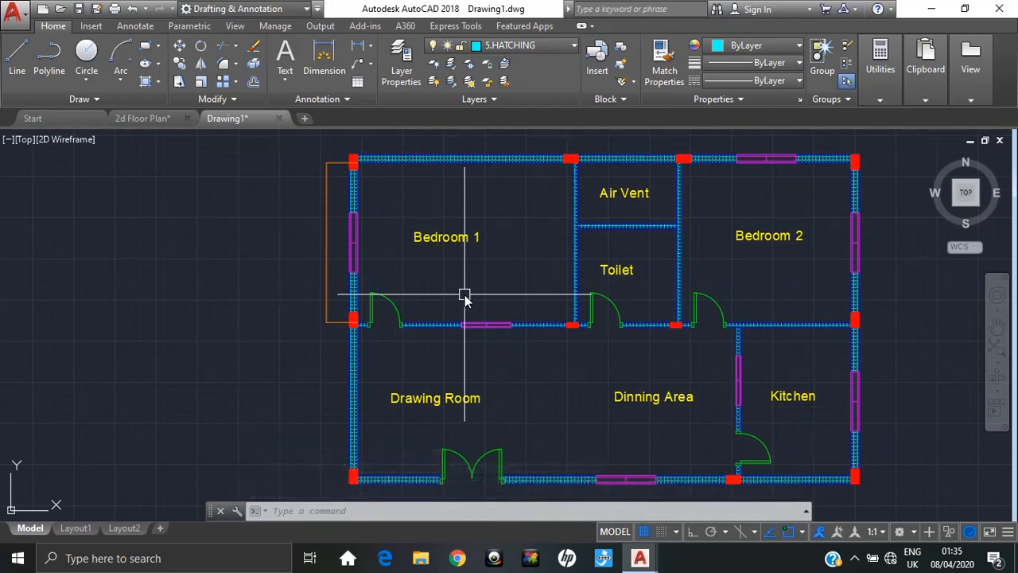
type("d")
key("Return")
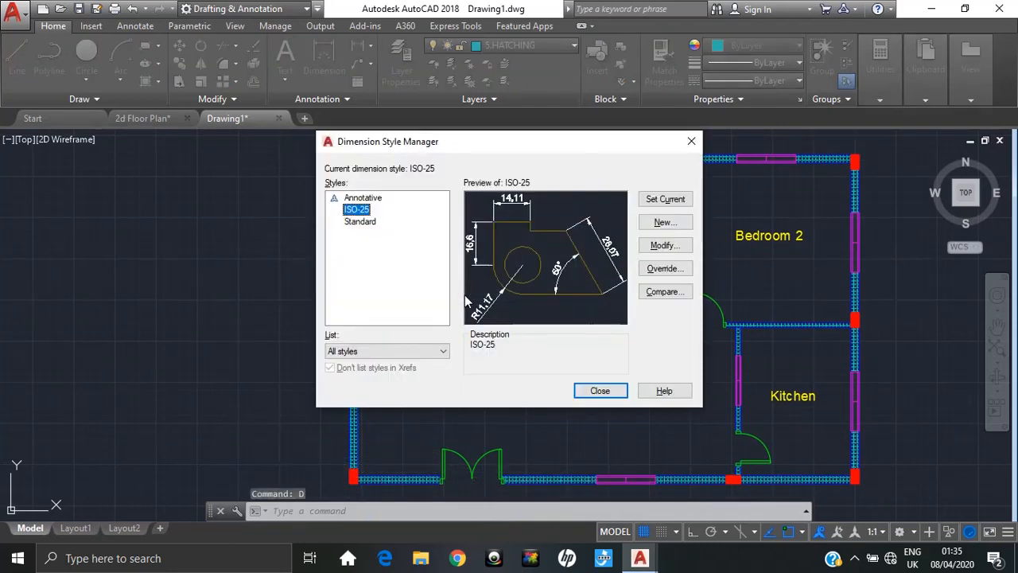
left_click(662, 247)
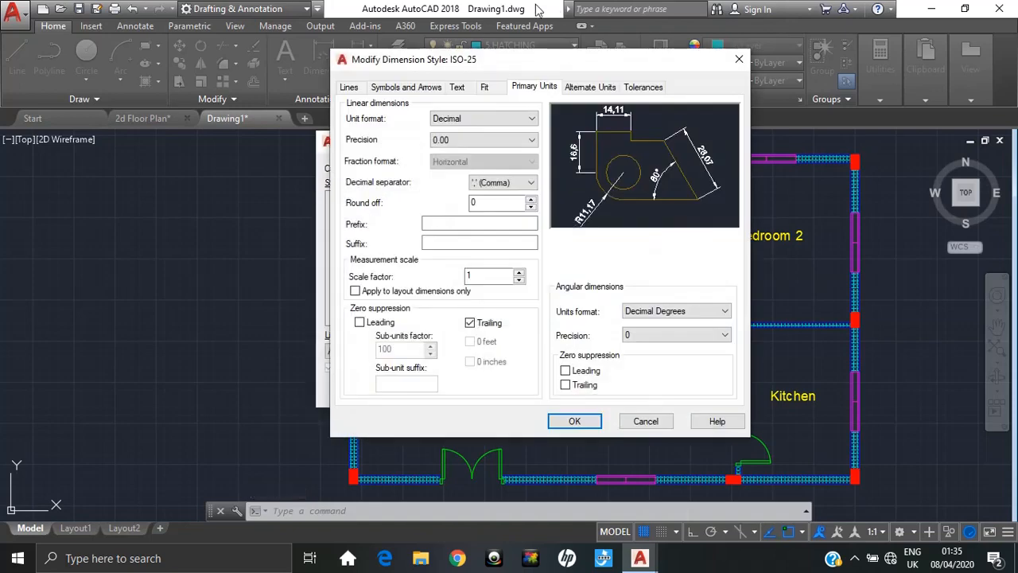
left_click(458, 89)
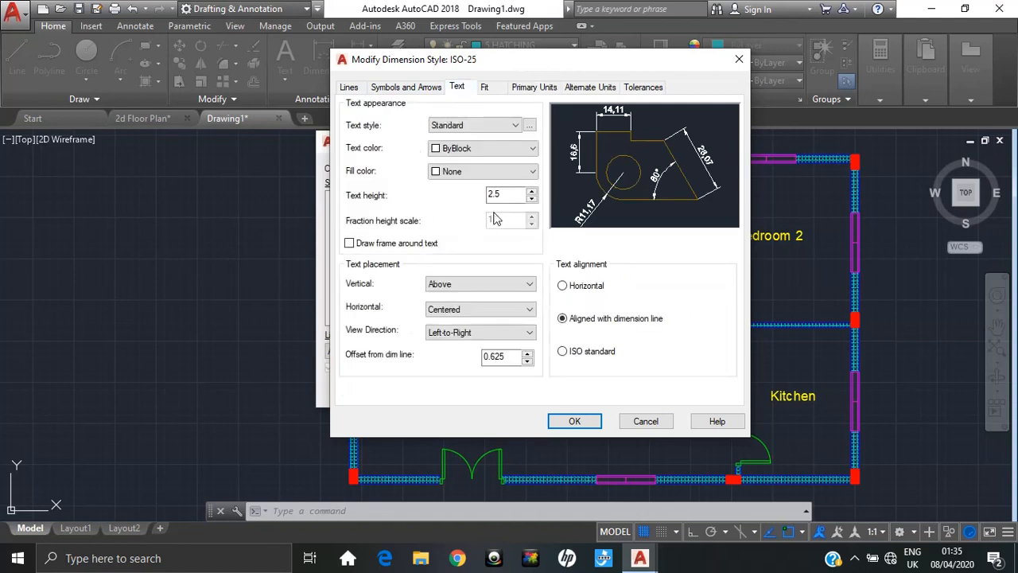
left_click_drag(510, 194, 450, 196)
left_click(408, 88)
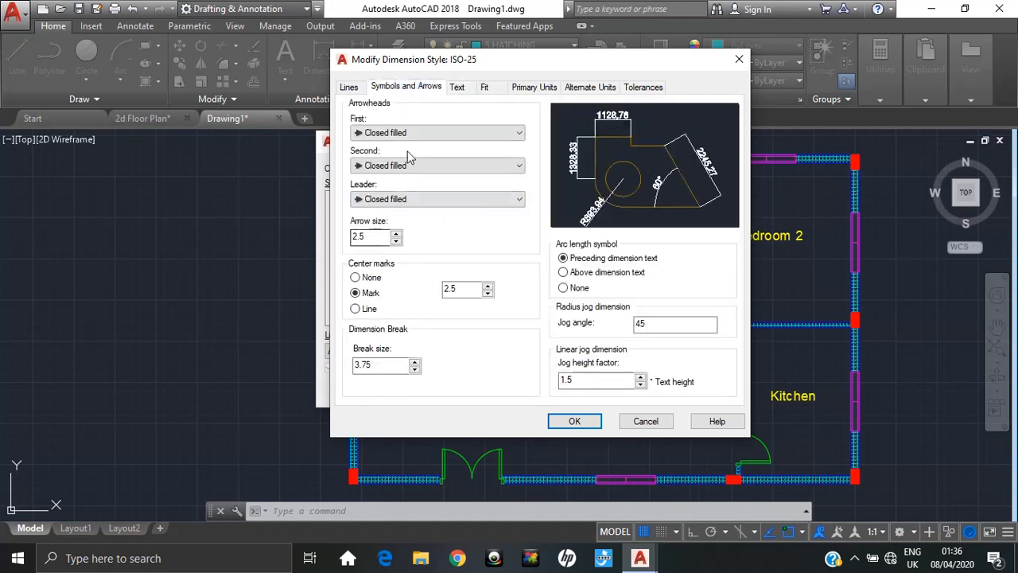
left_click_drag(363, 236, 342, 236)
left_click(579, 422)
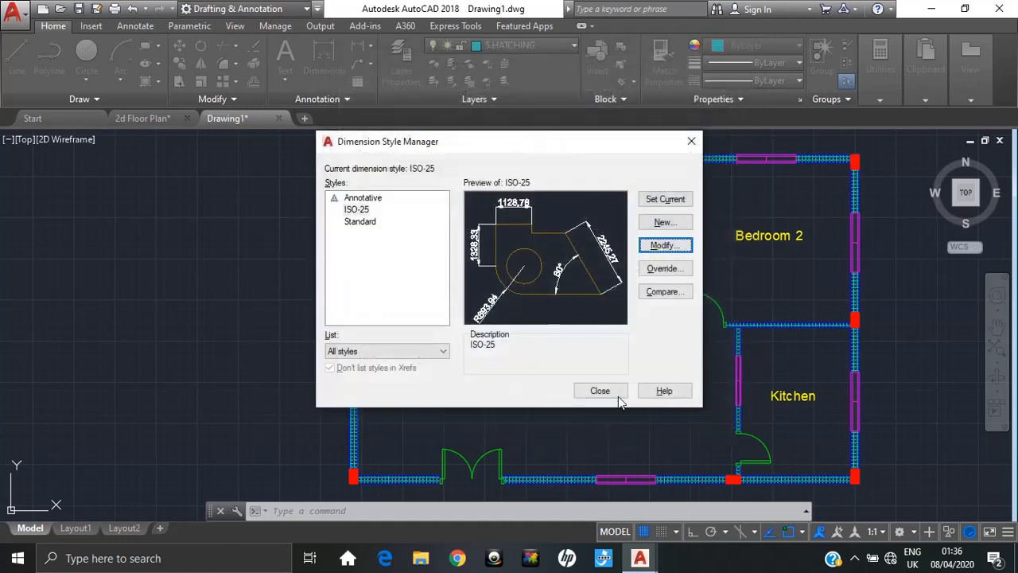
left_click(616, 393)
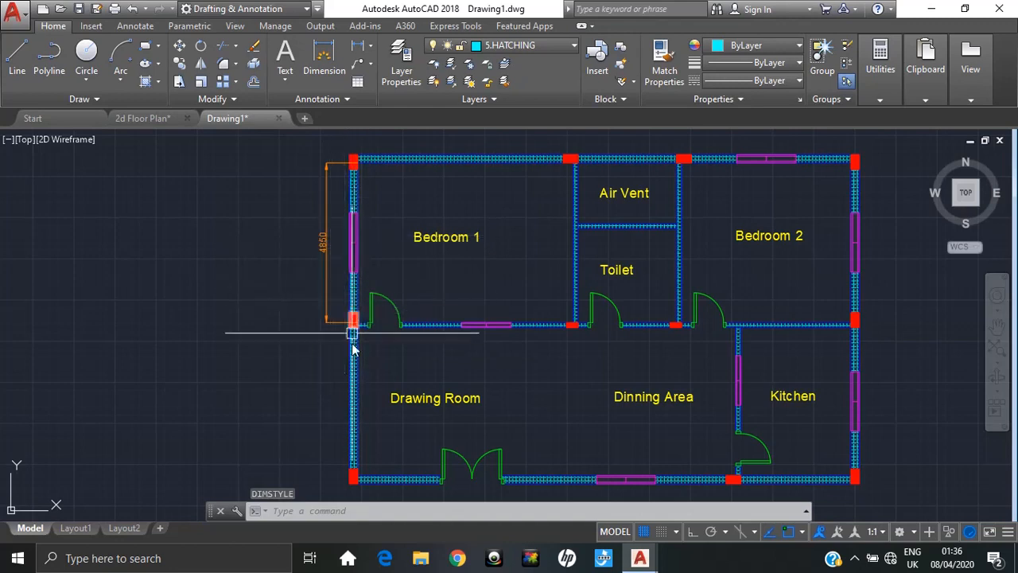
- Check the reference drawing and dimension the overall inner width between the two lower corner columns, placing the dimension line below the plan
left_click(142, 117)
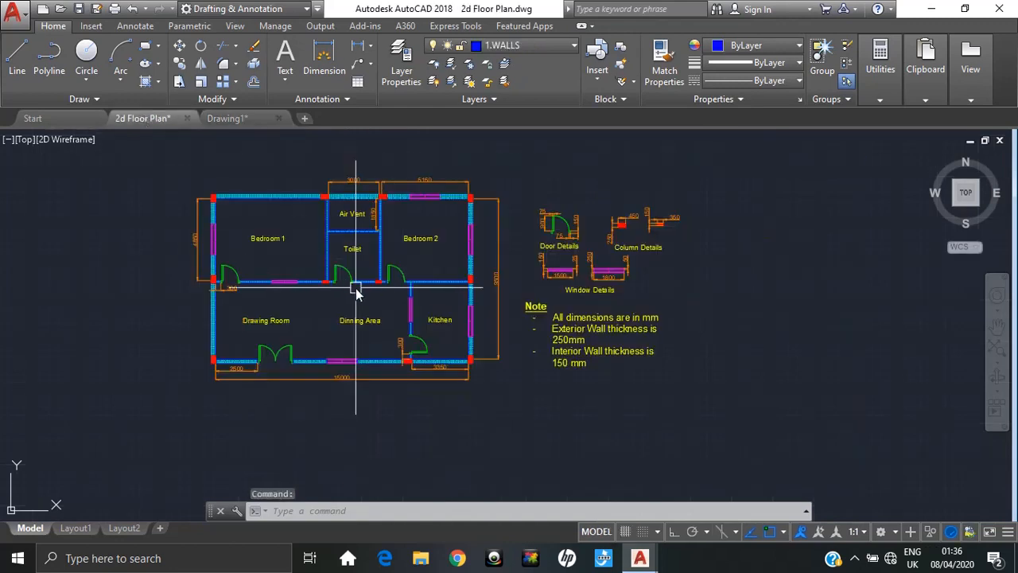
left_click(239, 119)
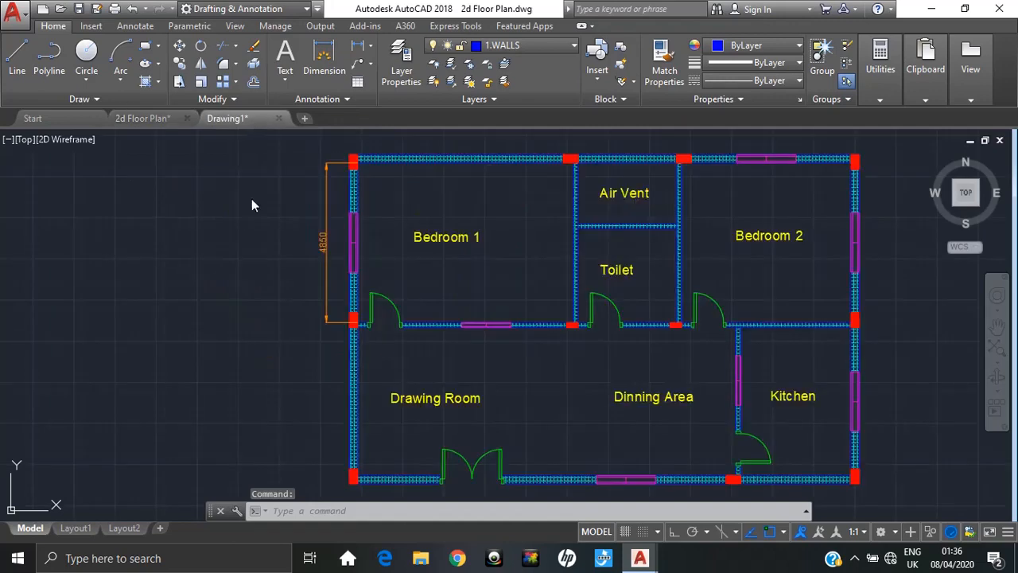
scroll(266, 284, "down", 2)
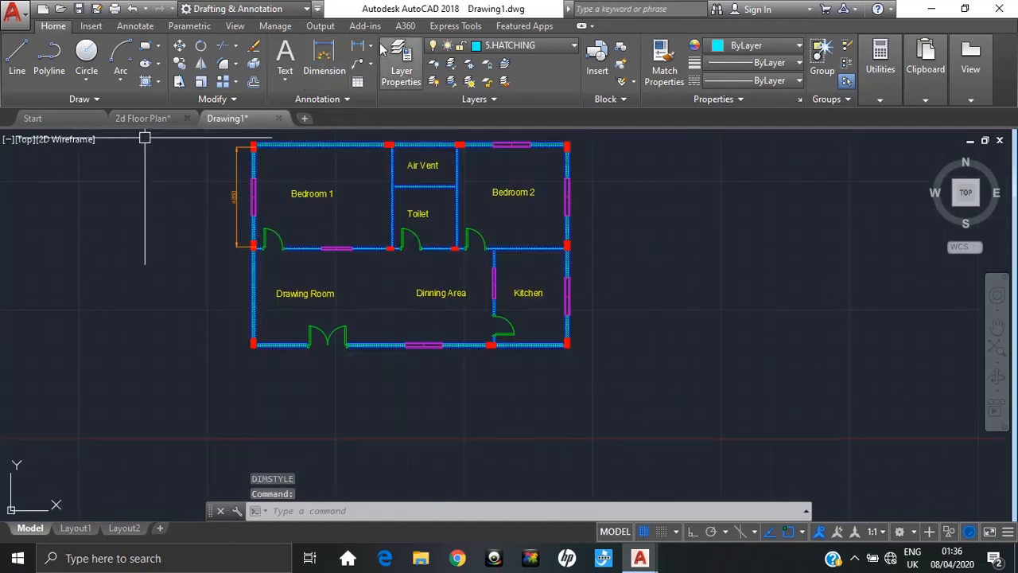
left_click(358, 48)
scroll(246, 358, "up", 6)
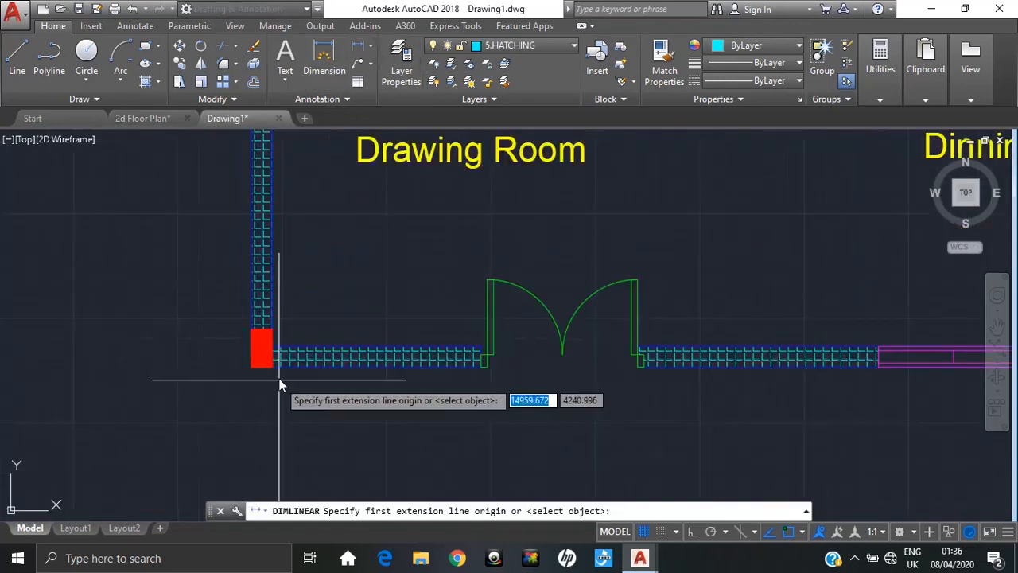
left_click(274, 349)
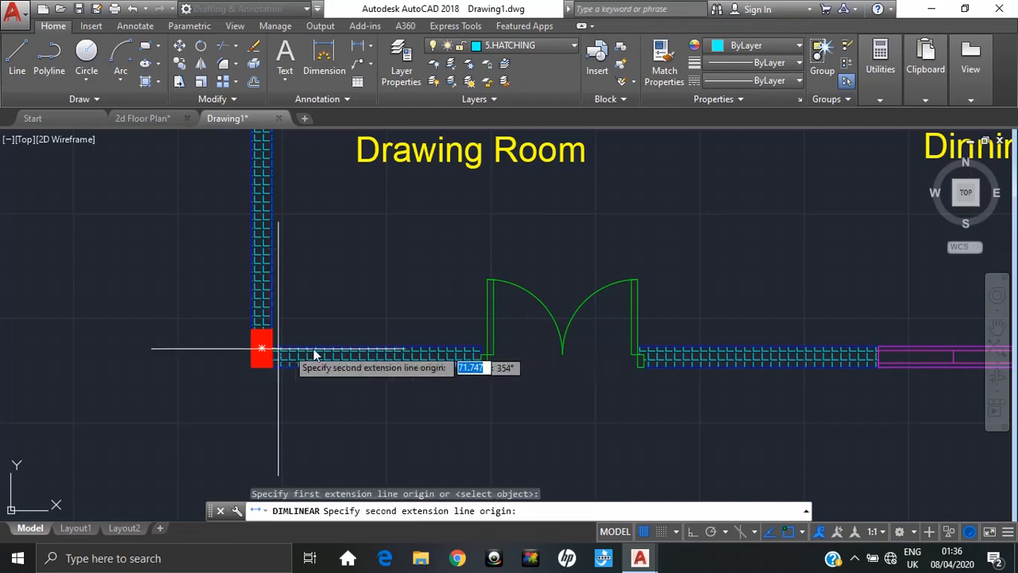
scroll(703, 347, "down", 5)
middle_click_drag(783, 349, 278, 342)
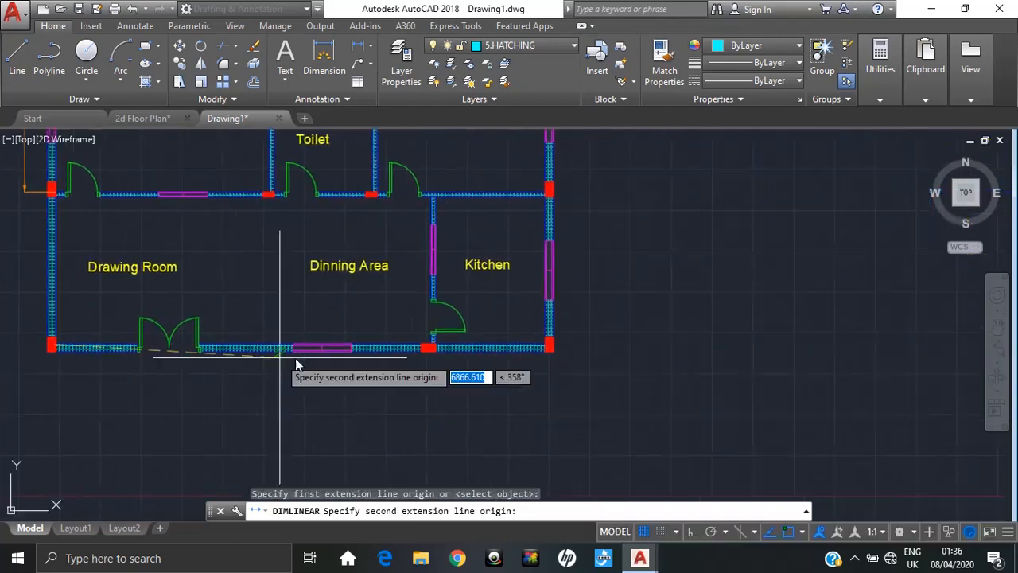
scroll(547, 348, "up", 5)
left_click(547, 348)
scroll(500, 443, "down", 4)
middle_click_drag(499, 442, 545, 326)
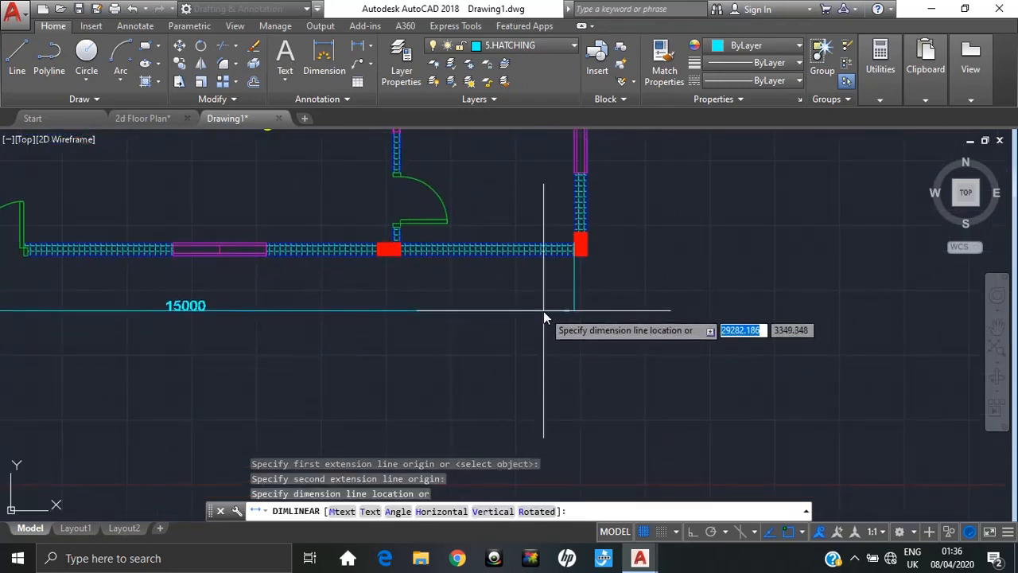
left_click(543, 311)
- Make 6.DIMENSION the current layer
left_click(547, 47)
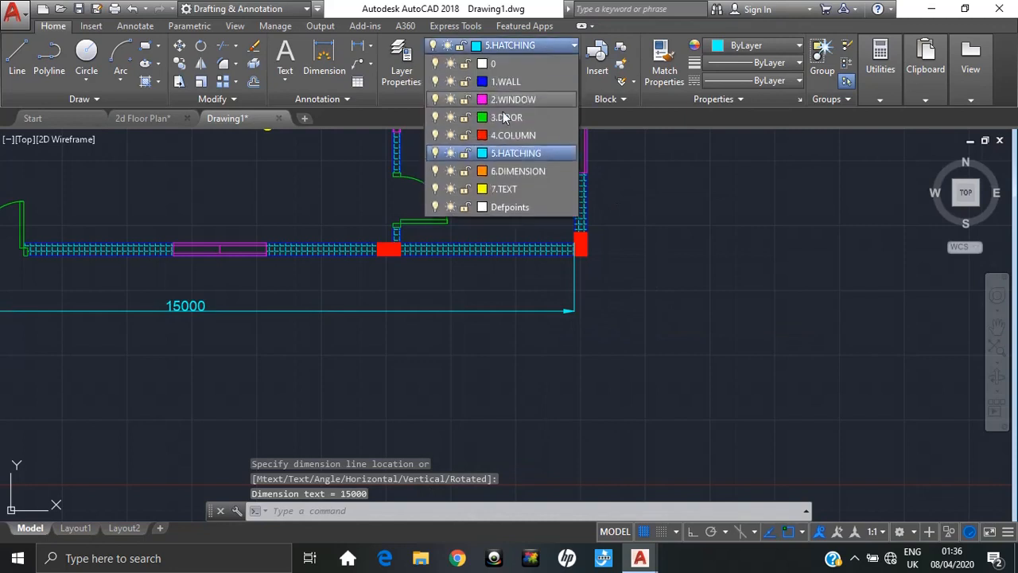
left_click(516, 171)
middle_click_drag(400, 341, 563, 396)
scroll(692, 324, "down", 4)
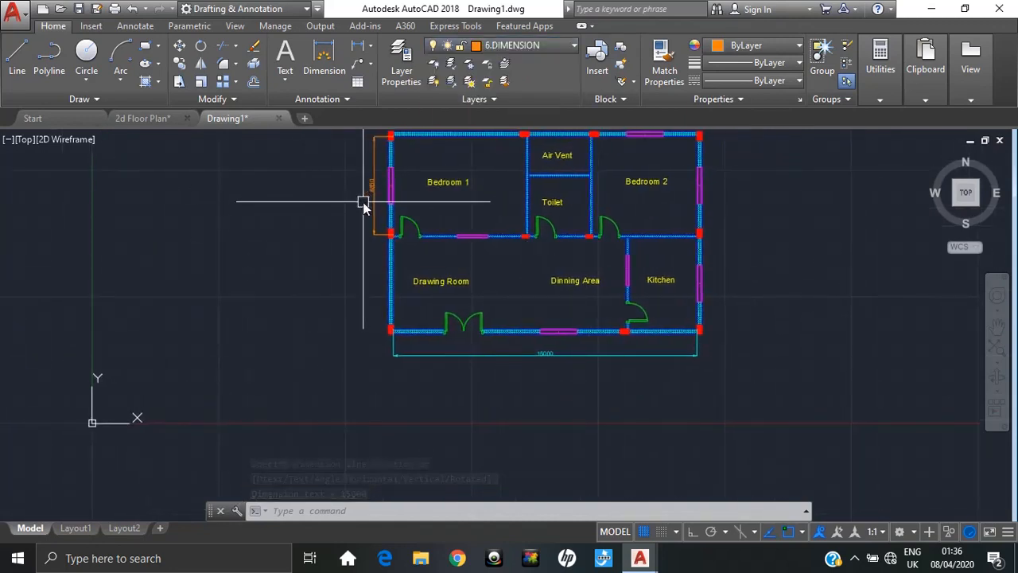
- Match the properties of the vertical dimension beside Bedroom 1 onto the overall width dimension below the plan
type("MA")
key("Return")
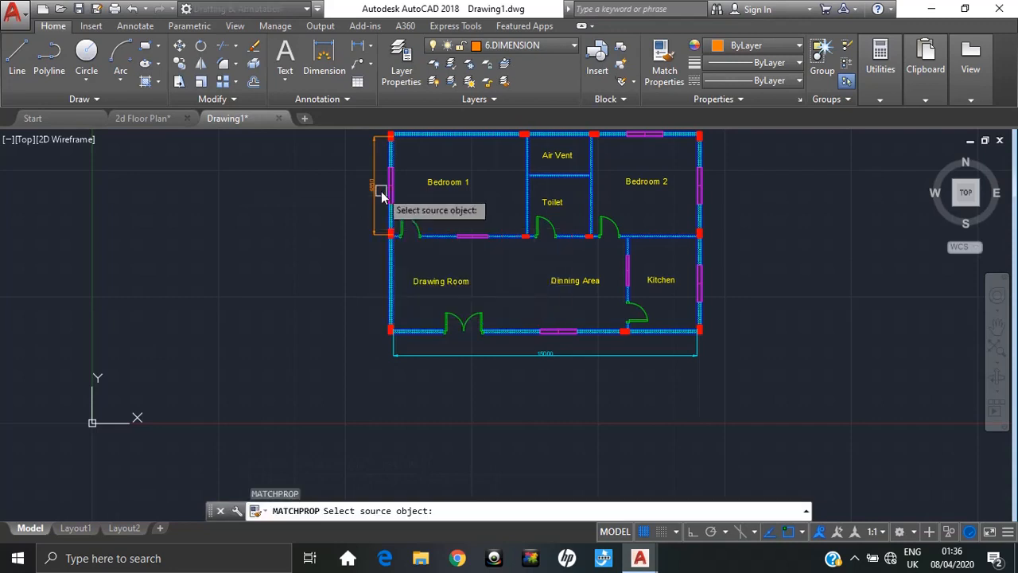
left_click(370, 191)
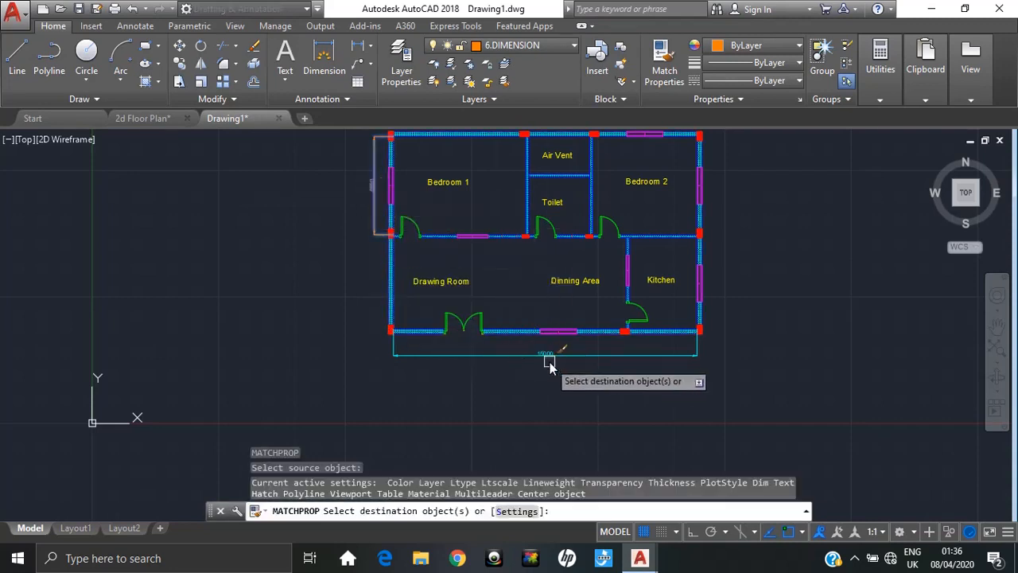
left_click(565, 355)
middle_click_drag(800, 317, 727, 376)
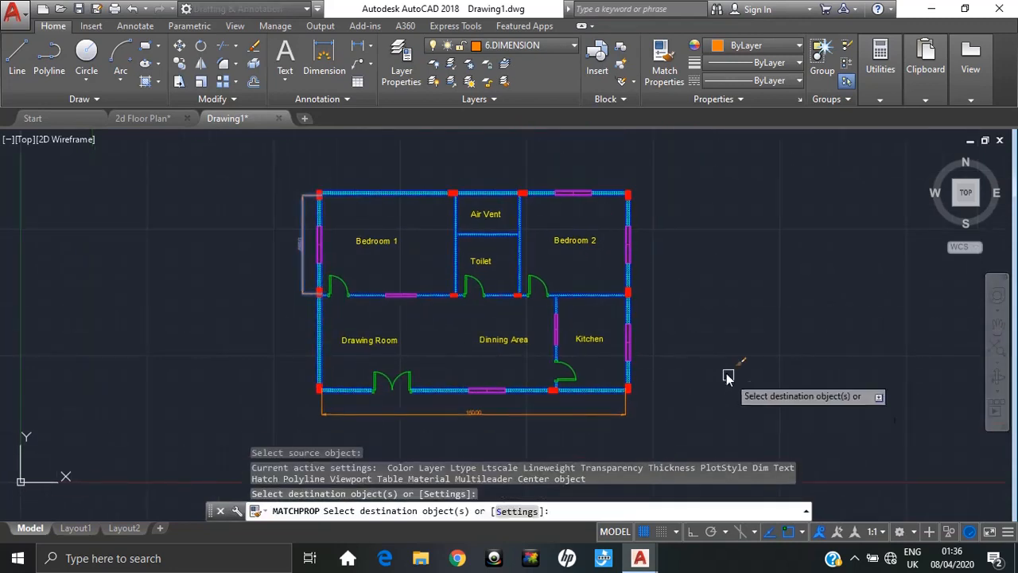
key("Escape")
key("Escape")
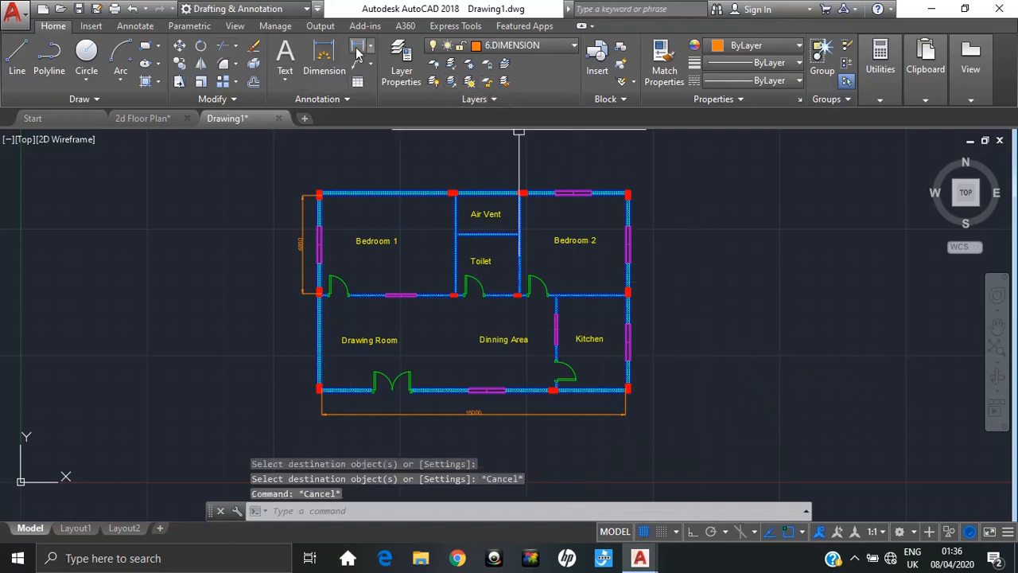
- Add a linear dimension for the overall inner height between the lower and upper right corner columns, placing its line outside the right wall
left_click(324, 60)
scroll(674, 374, "up", 3)
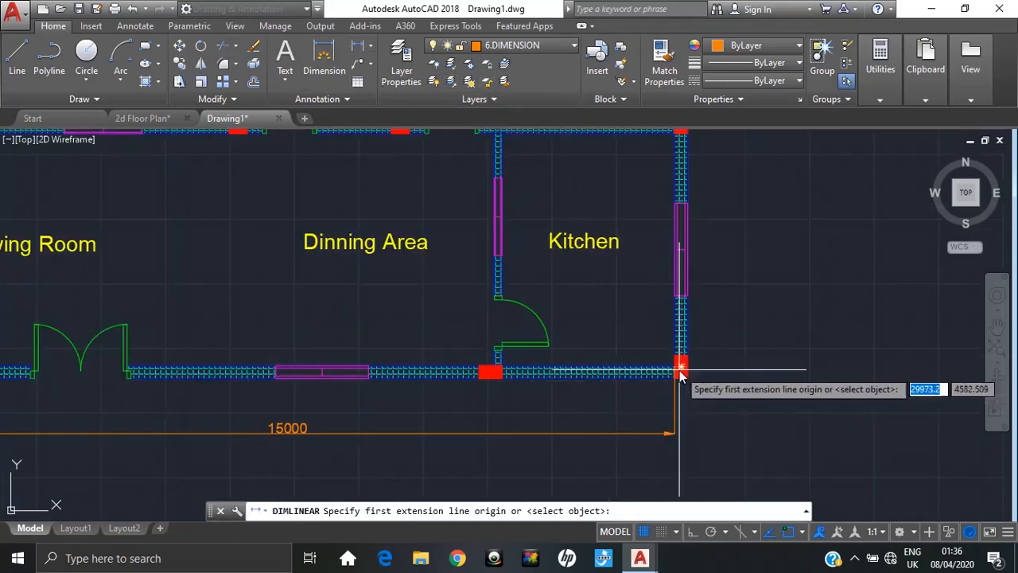
scroll(677, 372, "up", 6)
scroll(672, 376, "up", 2)
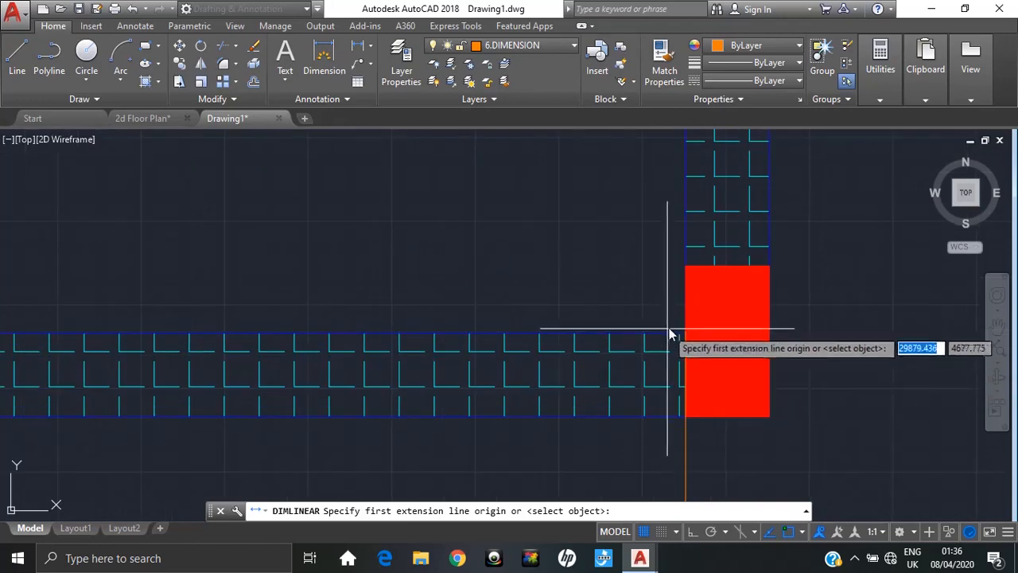
left_click(682, 335)
scroll(679, 215, "down", 2)
scroll(679, 216, "down", 2)
middle_click_drag(679, 216, 687, 444)
scroll(687, 444, "down", 4)
middle_click_drag(681, 199, 675, 442)
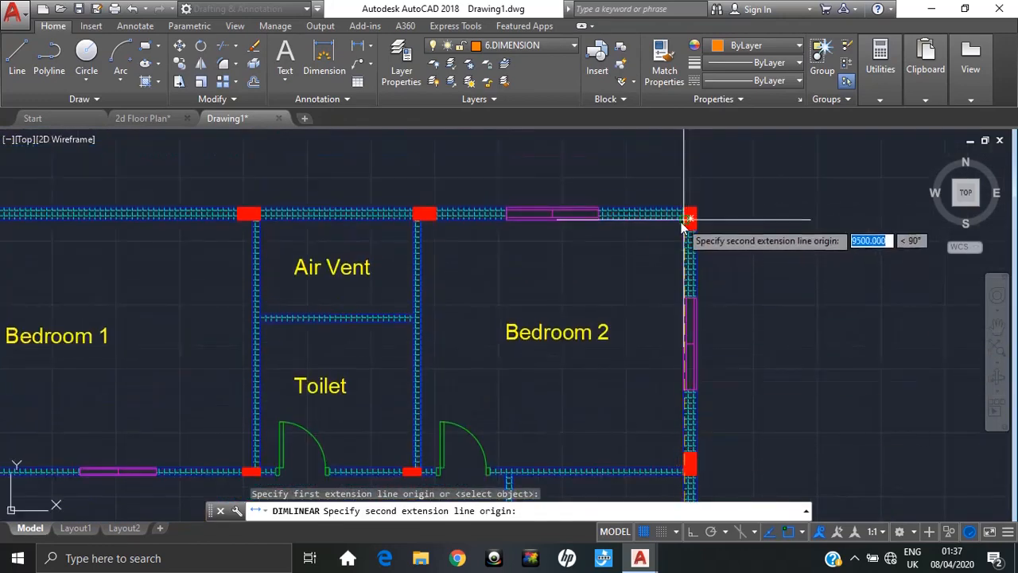
left_click(689, 216)
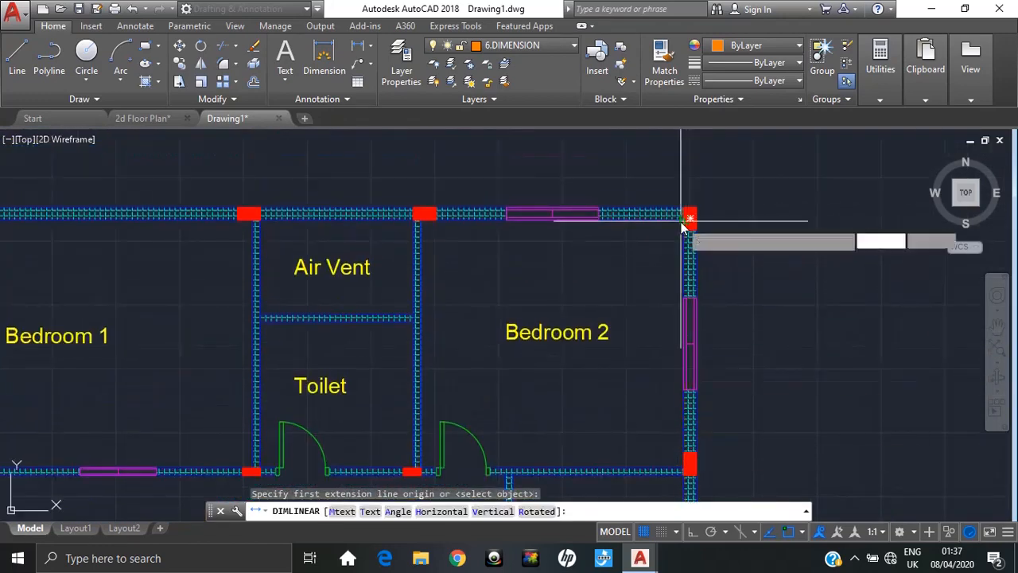
left_click(750, 223)
- Dimension the inner width of Bedroom 2 from the corner column to the partition wall, placing the dimension line above the plan
key("Return")
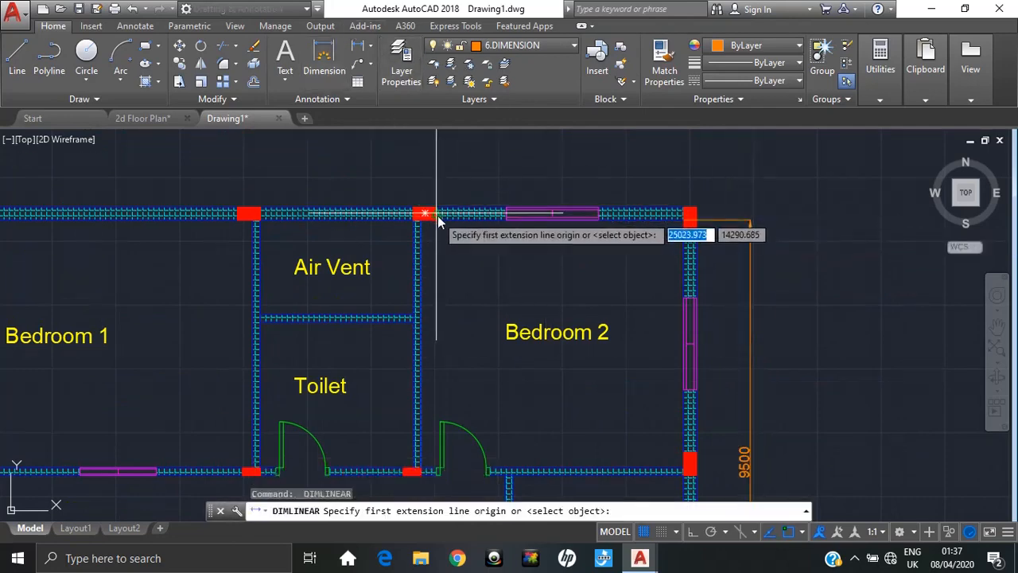
scroll(589, 216, "up", 4)
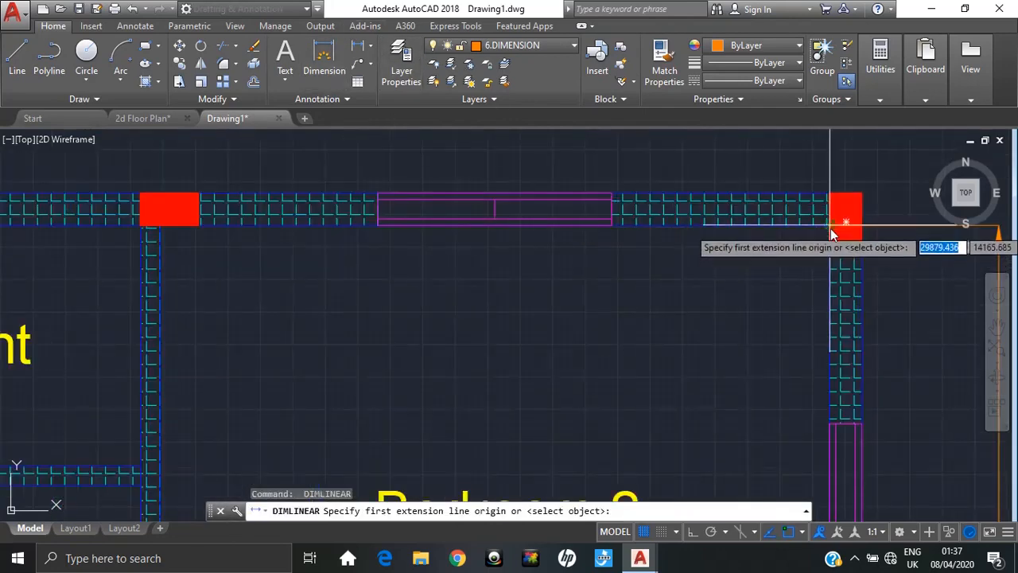
left_click(829, 193)
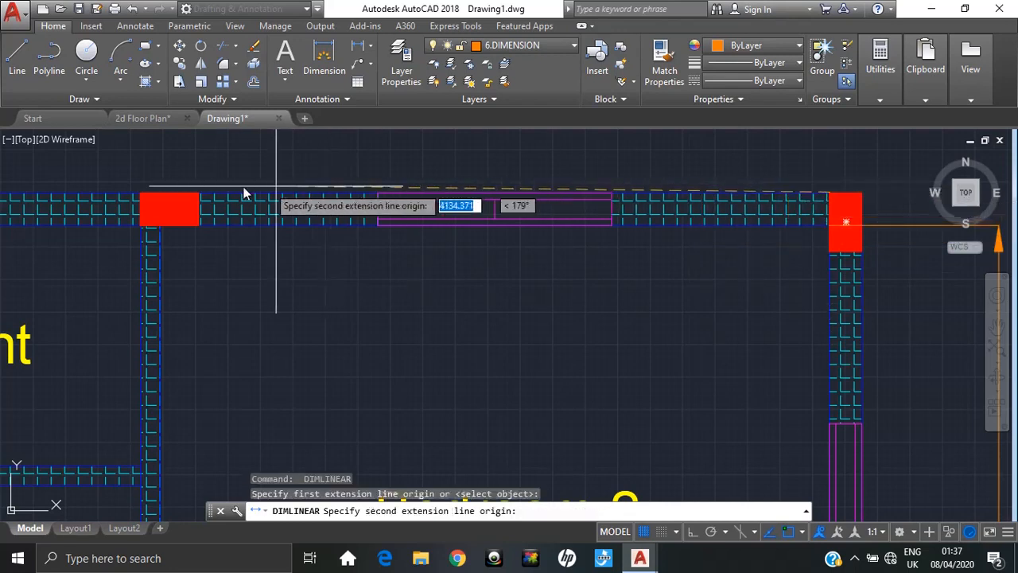
left_click(163, 203)
middle_click_drag(168, 156, 176, 223)
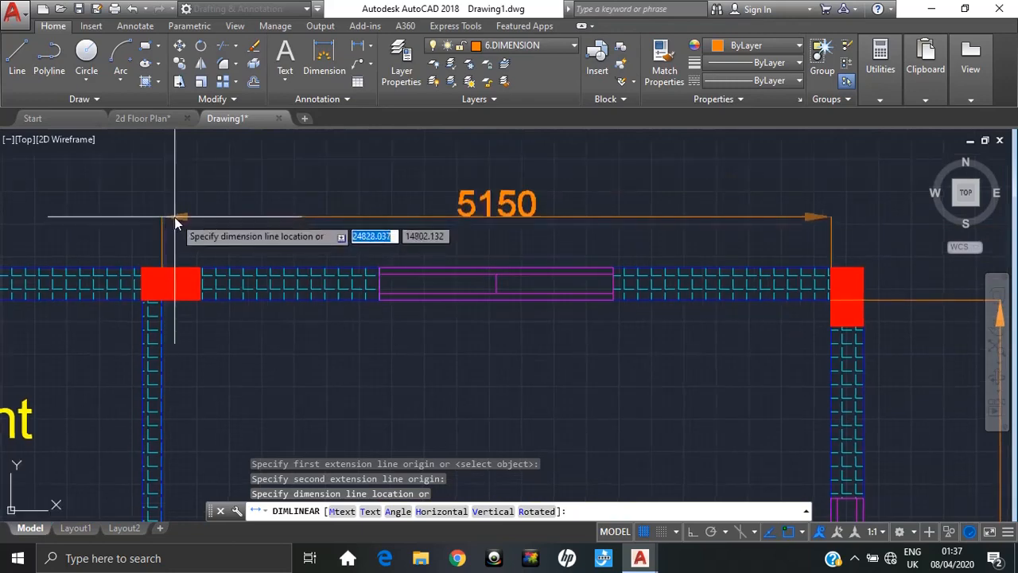
left_click(176, 221)
scroll(319, 231, "down", 2)
middle_click_drag(375, 227, 427, 223)
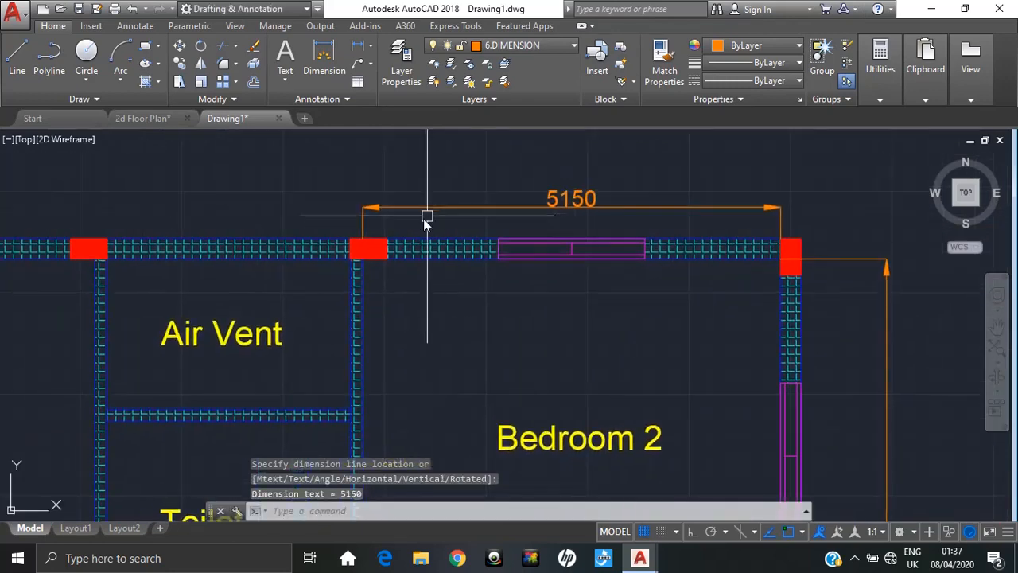
- Check the 2d Floor Plan reference drawing for the dimension above the Air Vent, and return to Drawing1
left_click(179, 119)
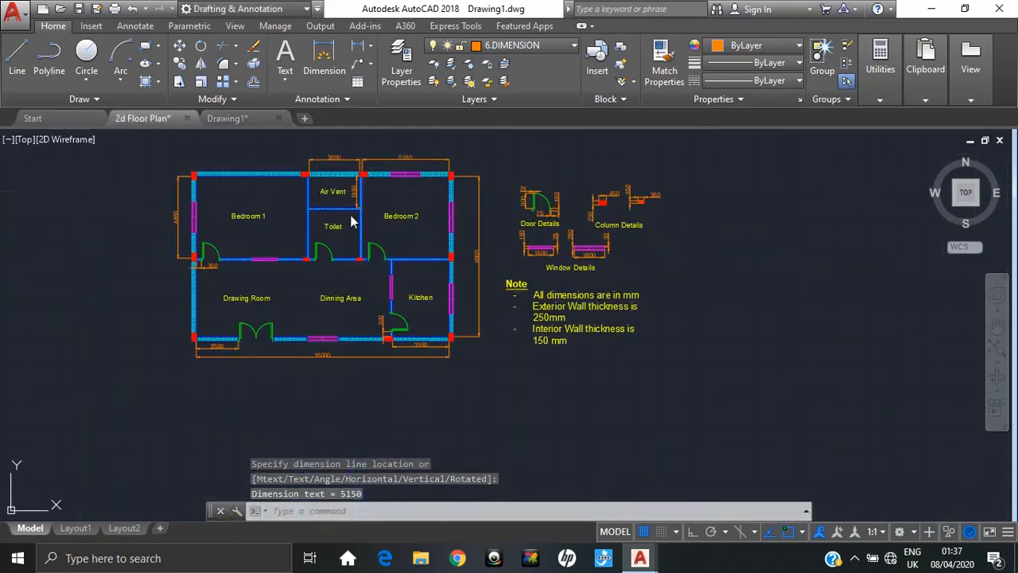
scroll(394, 159, "up", 2)
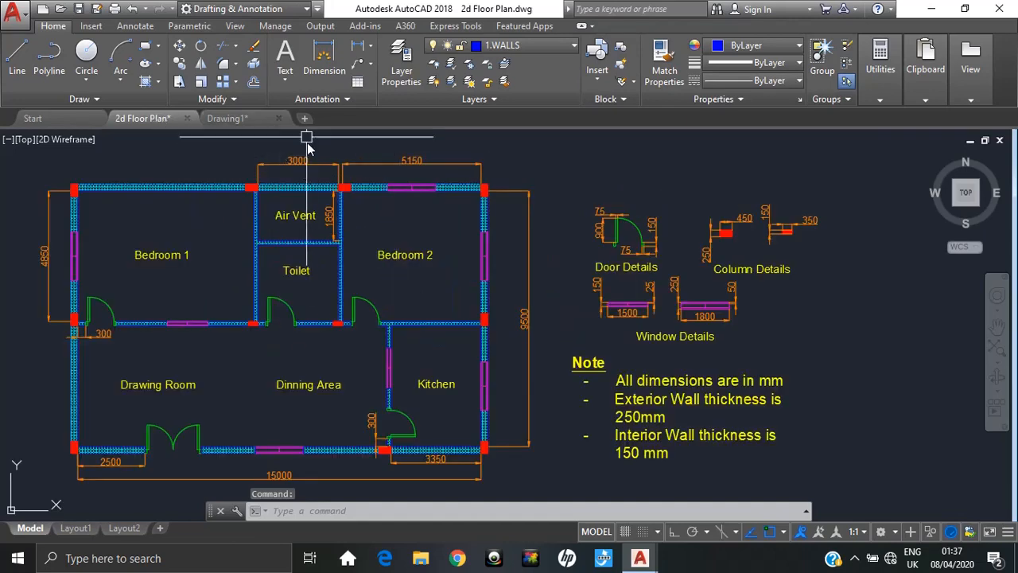
left_click(231, 119)
middle_click_drag(256, 195, 445, 208)
key("space")
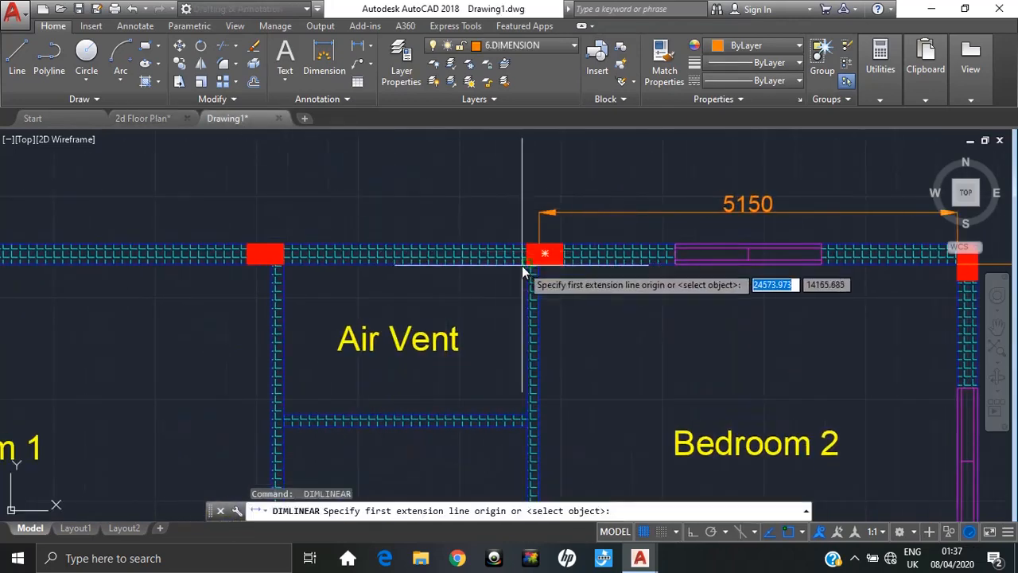
left_click(530, 270)
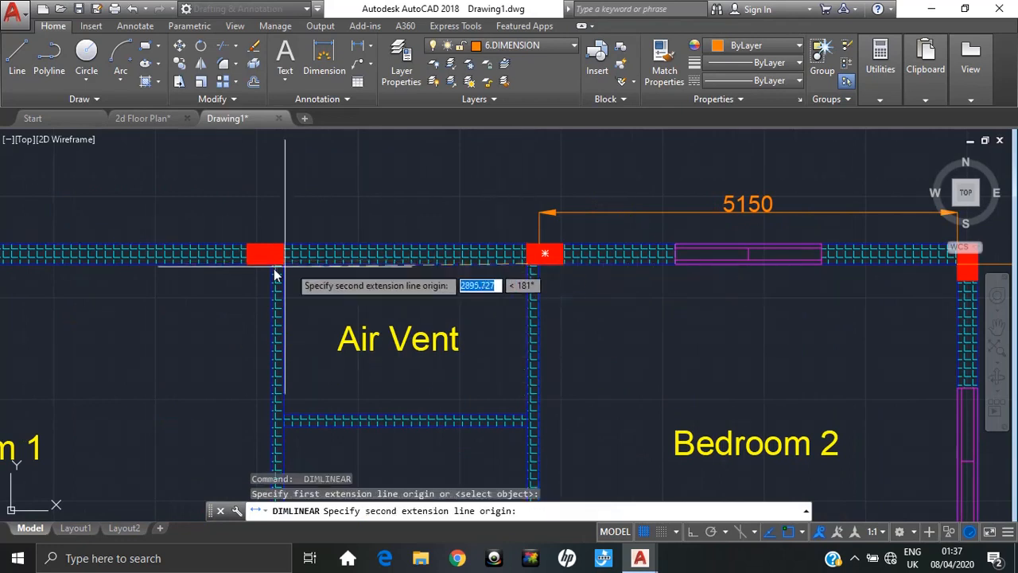
left_click(289, 266)
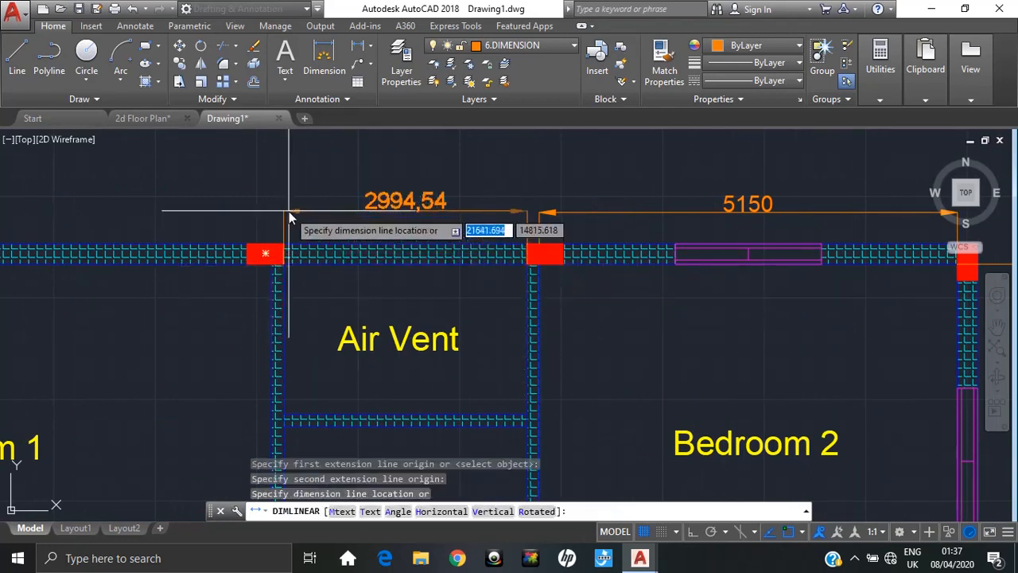
key("Escape")
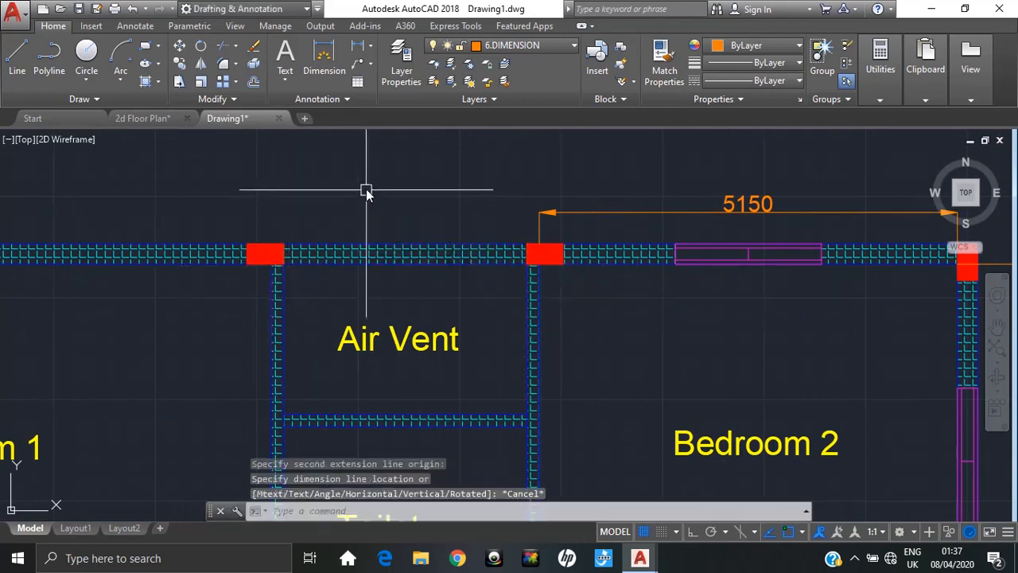
- Dimension the inner width of the Air Vent between the two upper columns, aligning its line with the Bedroom 2 dimension
left_click(357, 49)
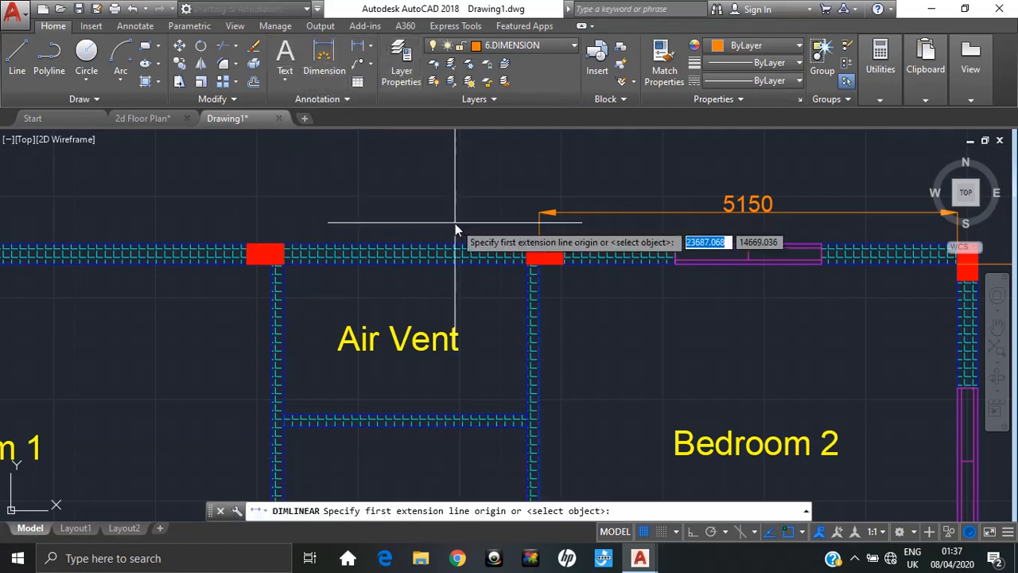
left_click(531, 251)
left_click(284, 253)
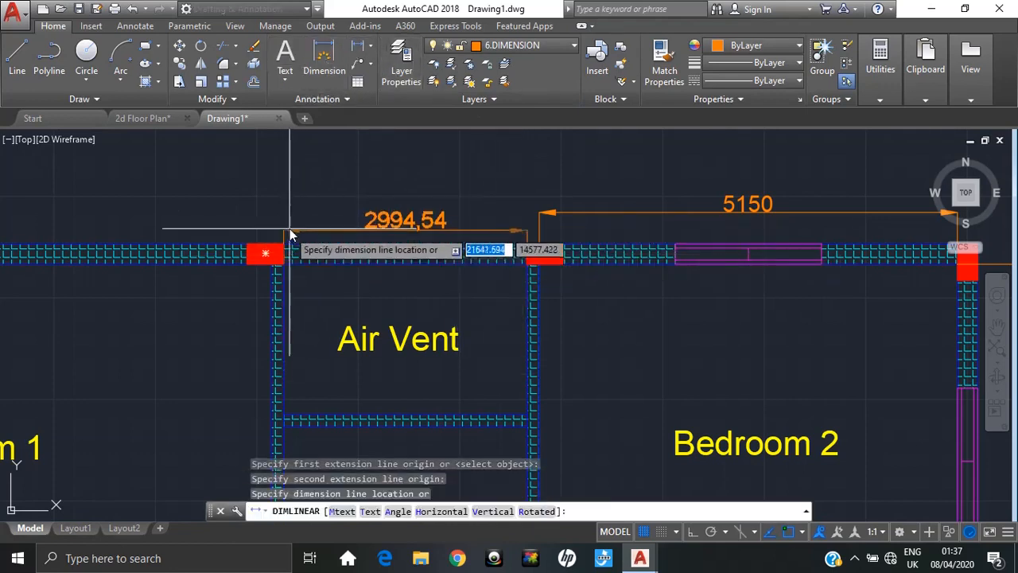
left_click(301, 214)
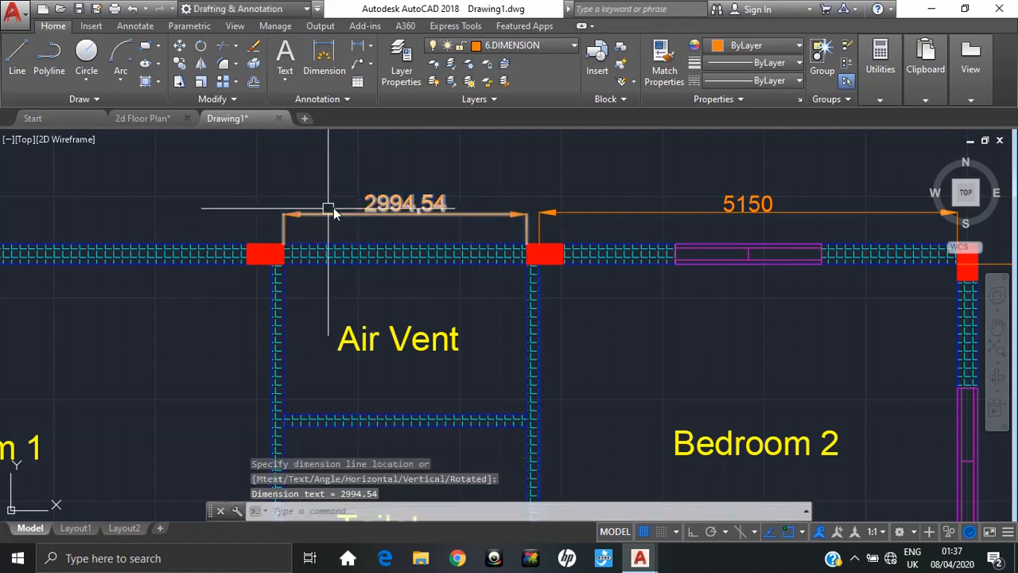
- Examine closely how the Air Vent dimension's extension lines meet the column edges and wall lines at both ends
middle_click_drag(436, 203, 491, 178)
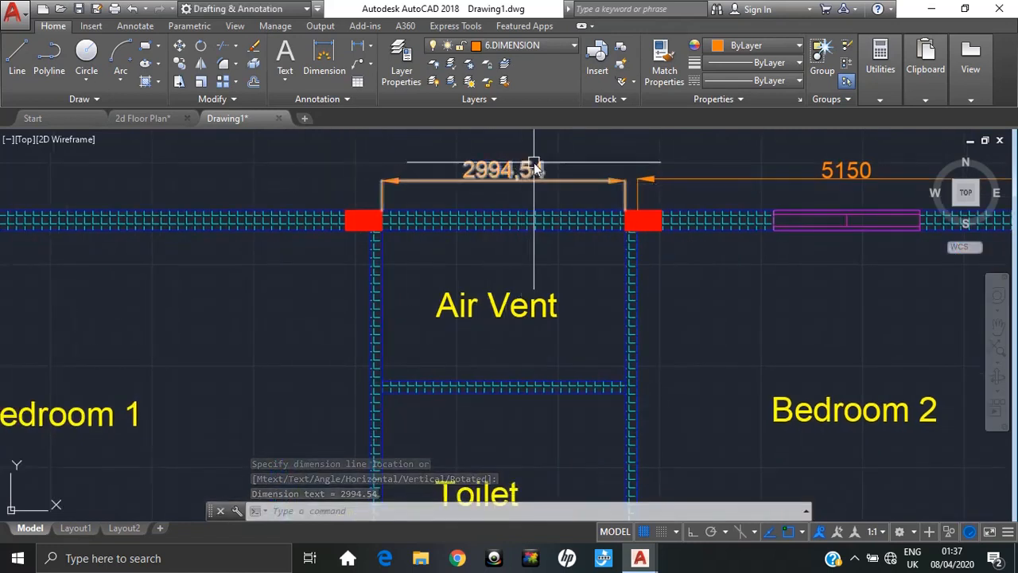
scroll(485, 209, "up", 2)
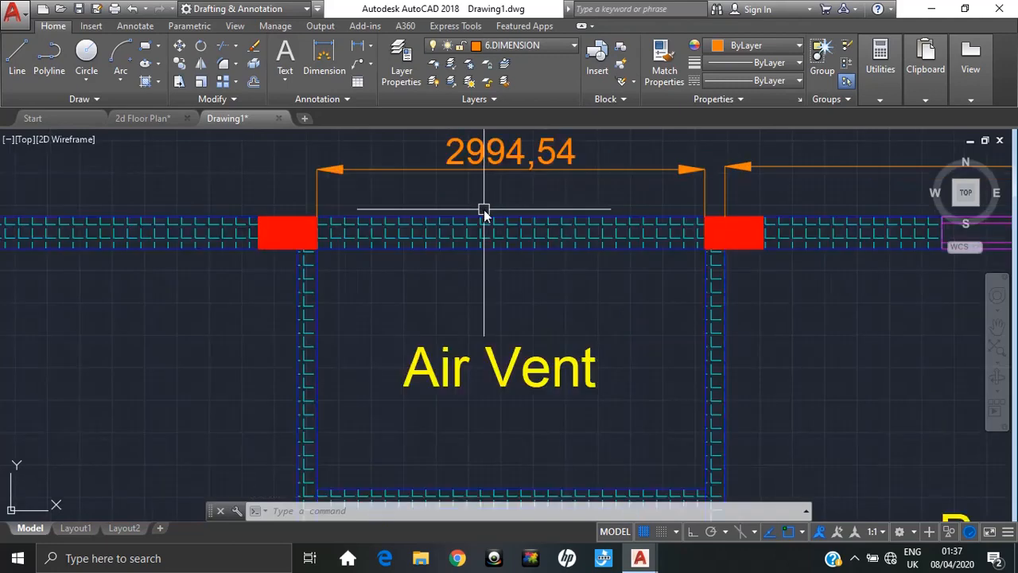
scroll(359, 216, "up", 5)
scroll(205, 262, "up", 4)
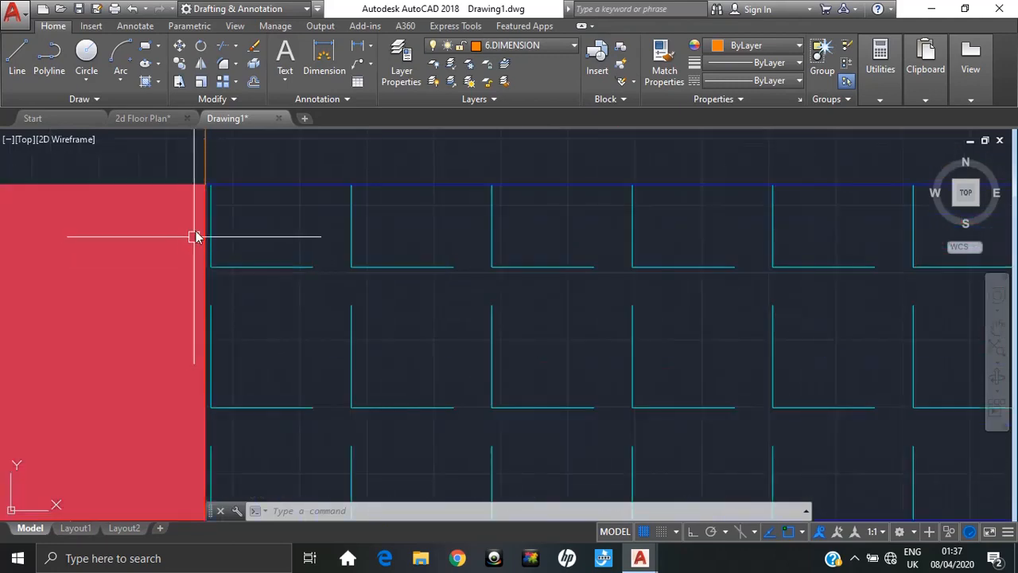
scroll(263, 241, "down", 1)
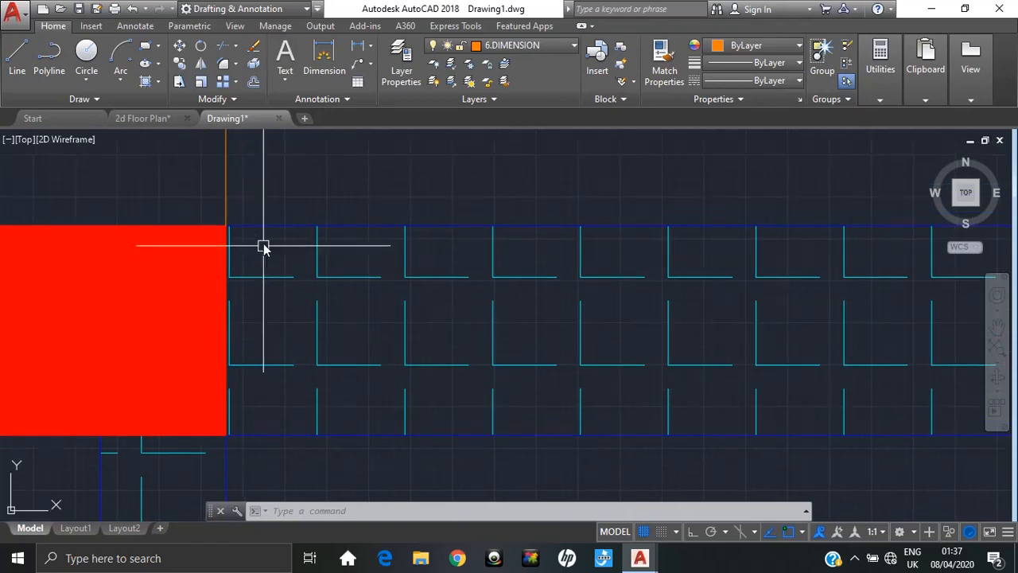
scroll(231, 232, "up", 3)
scroll(232, 229, "down", 5)
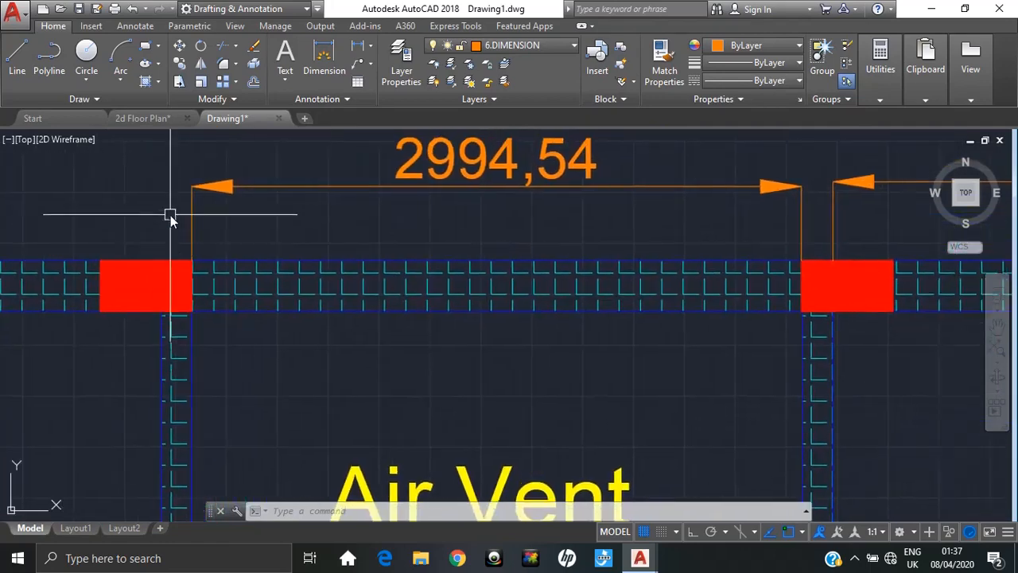
scroll(199, 295, "up", 4)
scroll(218, 359, "up", 3)
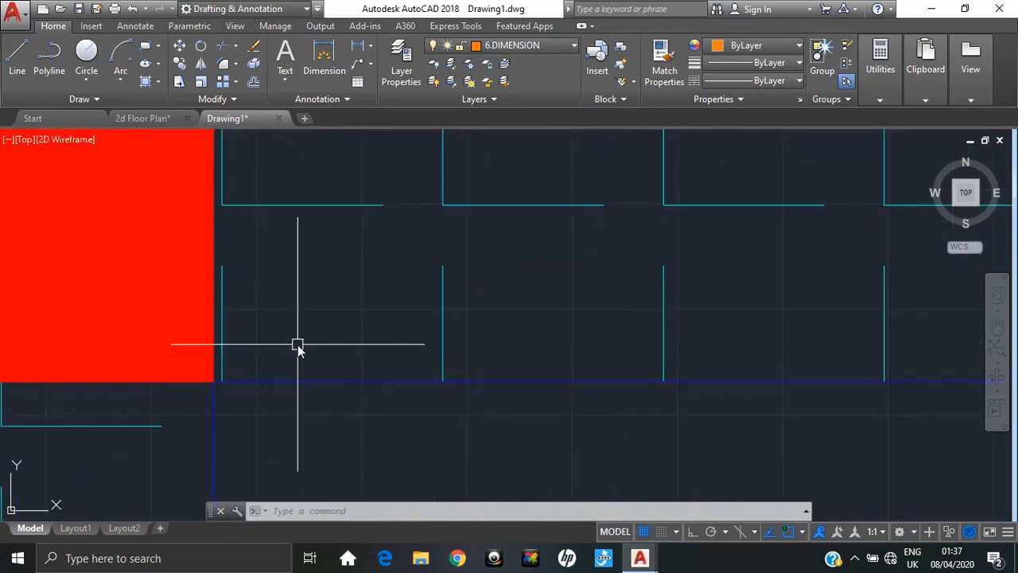
scroll(302, 264, "up", 1)
middle_click_drag(303, 264, 295, 364)
scroll(296, 363, "down", 2)
scroll(296, 364, "down", 2)
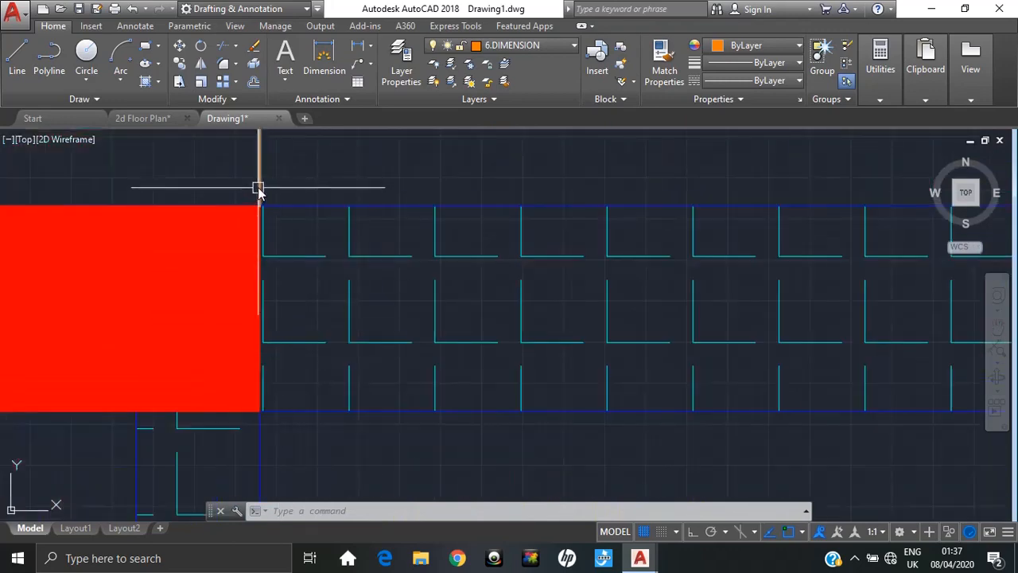
scroll(271, 238, "up", 3)
scroll(274, 231, "down", 5)
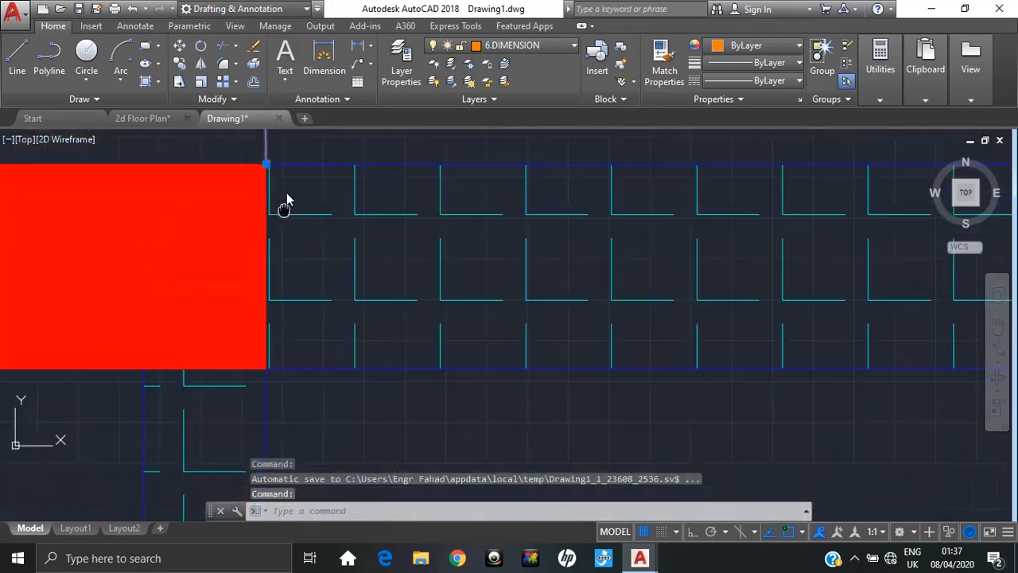
scroll(366, 259, "down", 3)
scroll(390, 278, "down", 3)
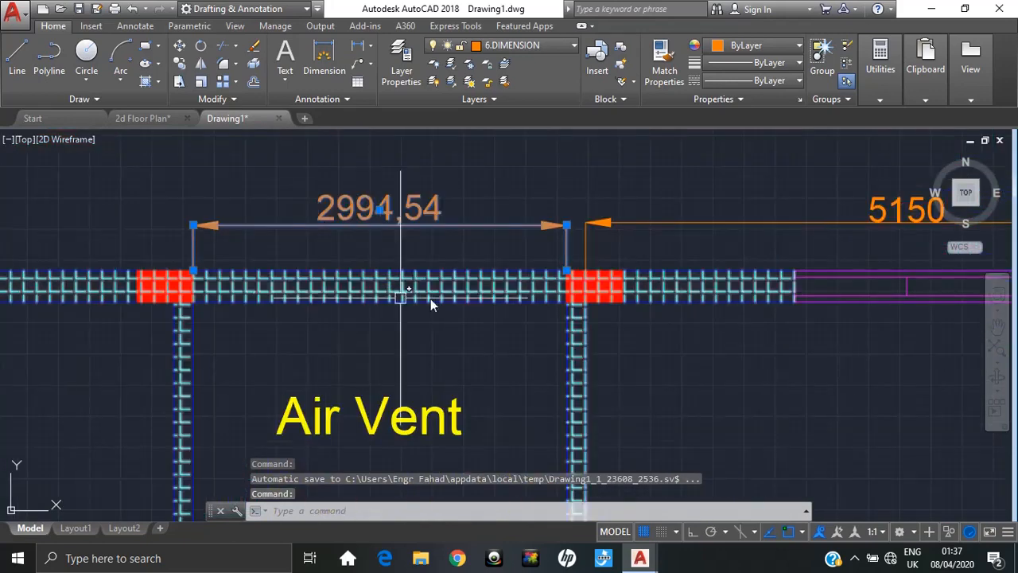
key("Escape")
scroll(564, 338, "up", 3)
key("Escape")
key("Escape")
middle_click_drag(565, 338, 580, 283)
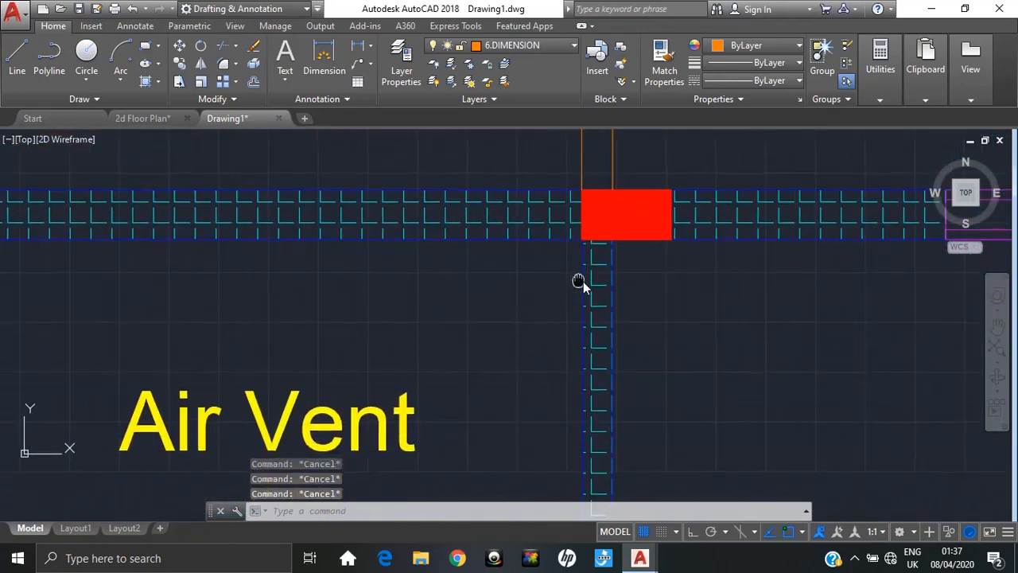
middle_click_drag(586, 336, 588, 287)
scroll(592, 298, "down", 2)
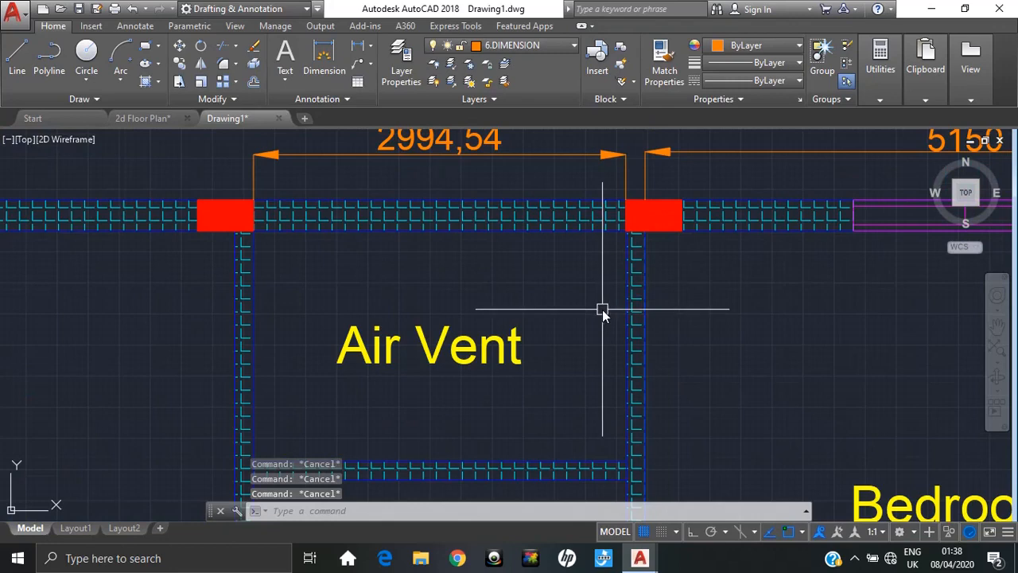
type("o")
key("Return")
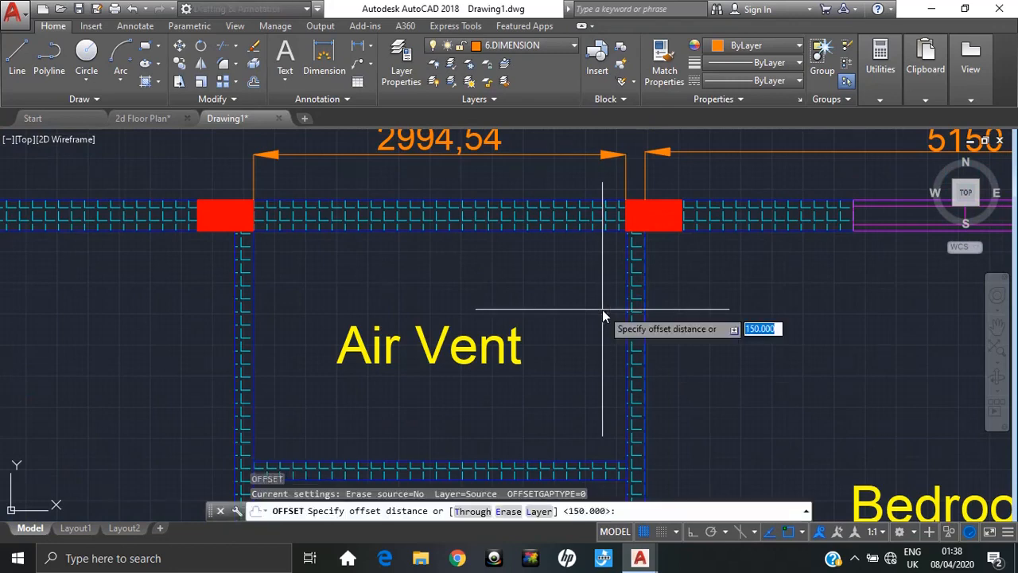
type("3000")
key("Return")
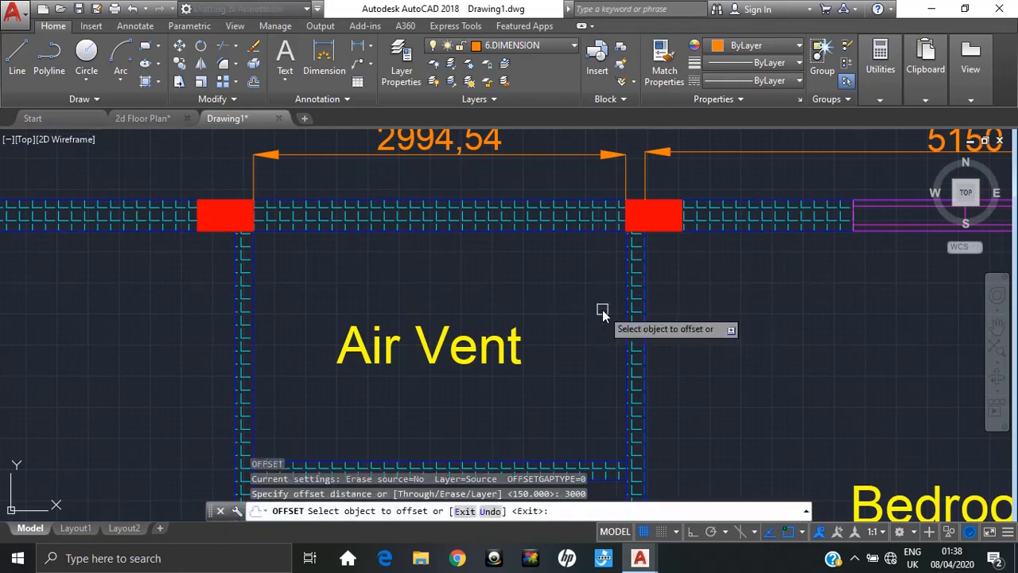
left_click(627, 258)
key("Escape")
key("Escape")
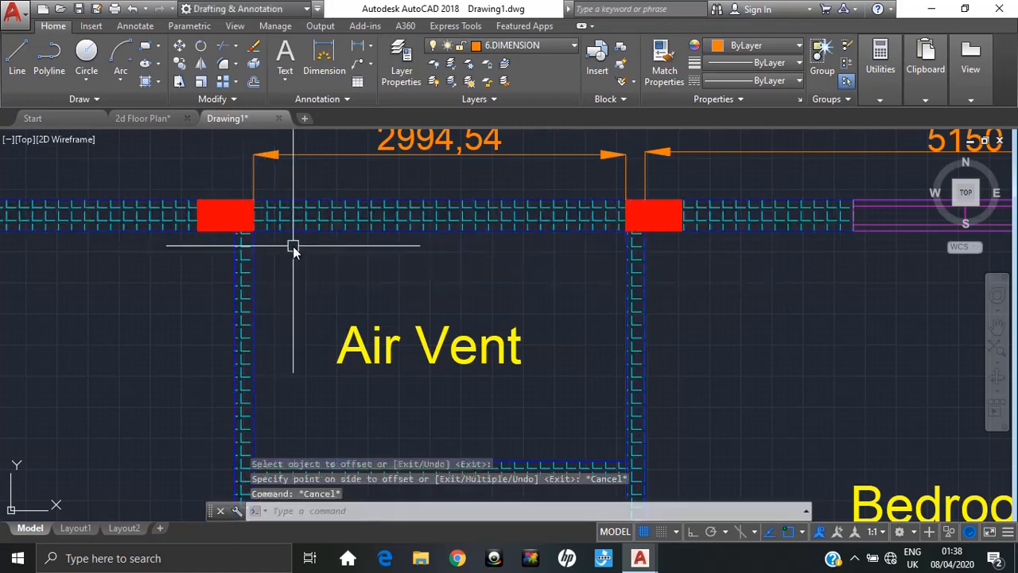
scroll(311, 223, "down", 2)
left_click(322, 294)
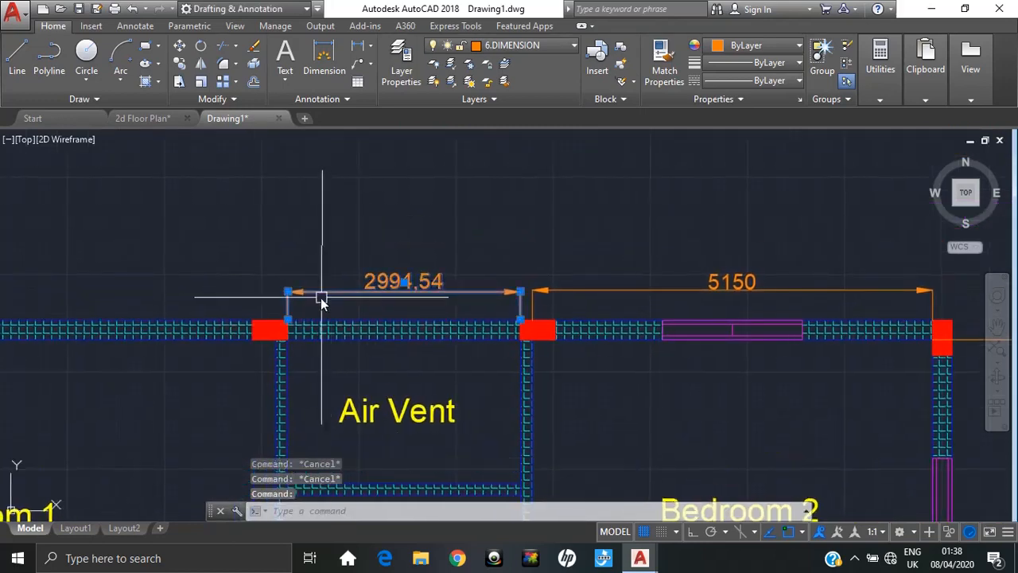
scroll(318, 298, "up", 5)
left_click(224, 283)
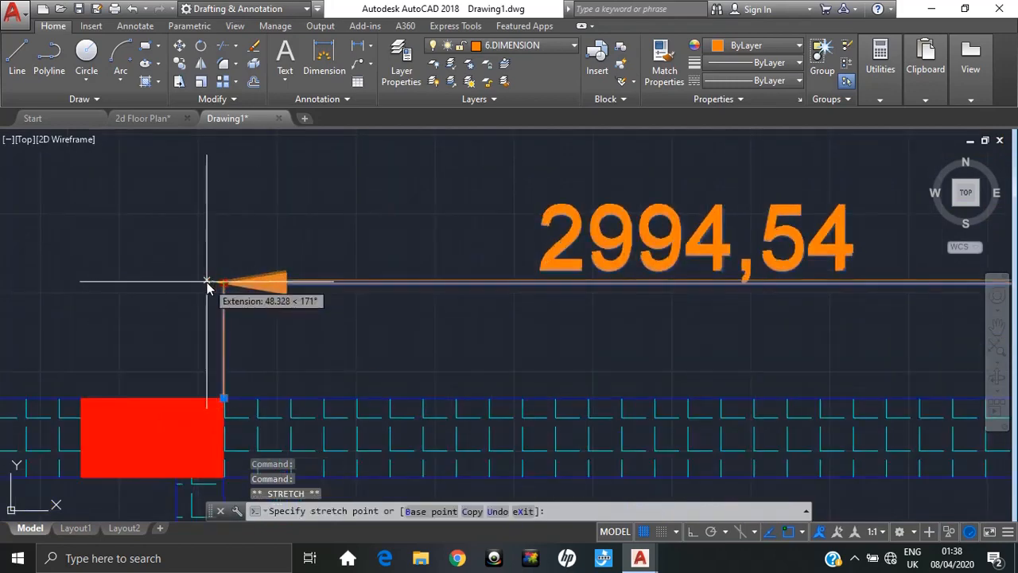
key("Escape")
scroll(465, 325, "down", 3)
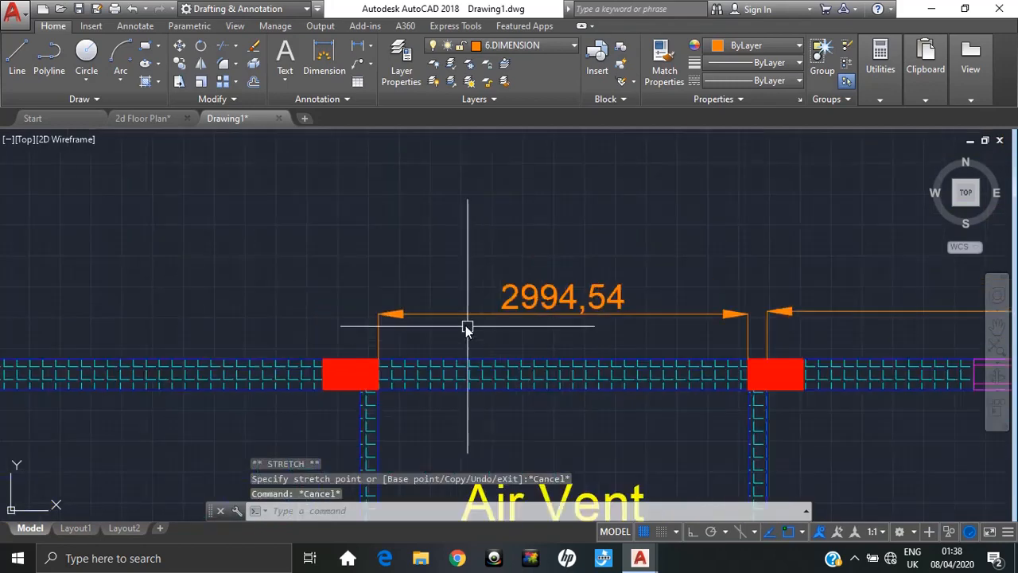
- Check the Air Vent width in the 2d Floor Plan reference drawing and override the Air Vent's width dimension text in Drawing1 with 3000
scroll(572, 236, "down", 2)
scroll(647, 369, "down", 2)
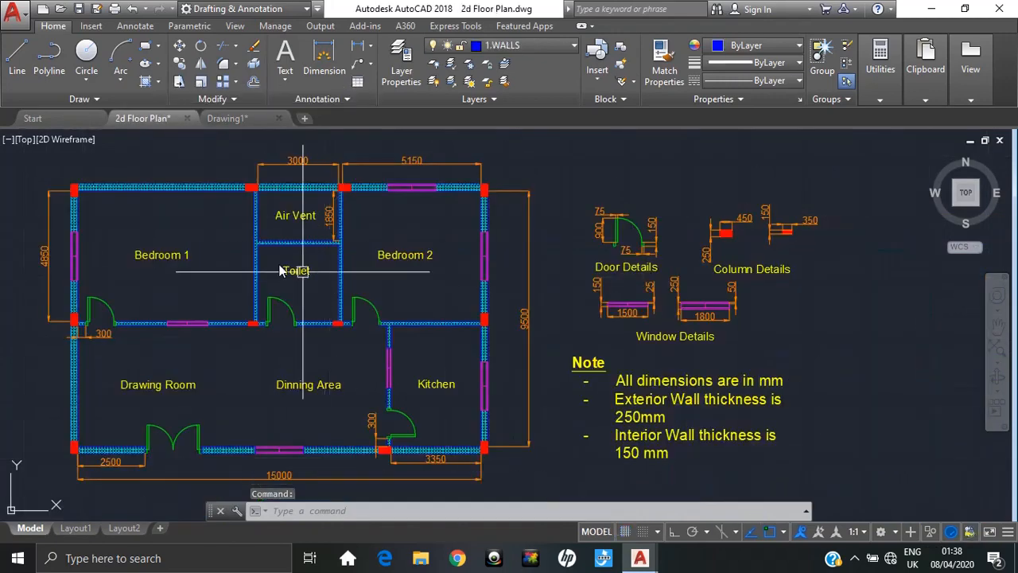
middle_click_drag(274, 273, 332, 260)
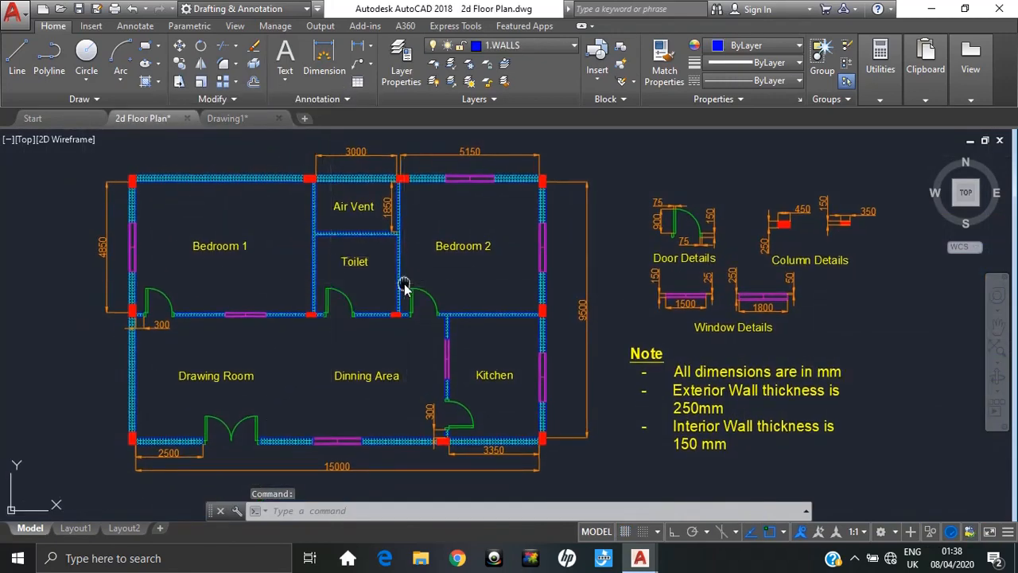
middle_click_drag(367, 217, 336, 216)
left_click(228, 118)
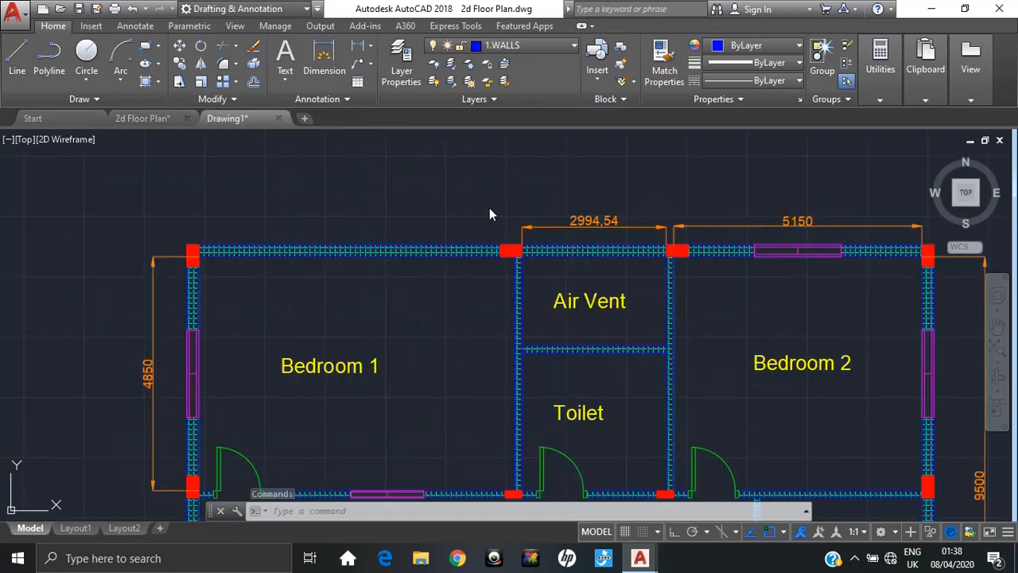
double_click(599, 220)
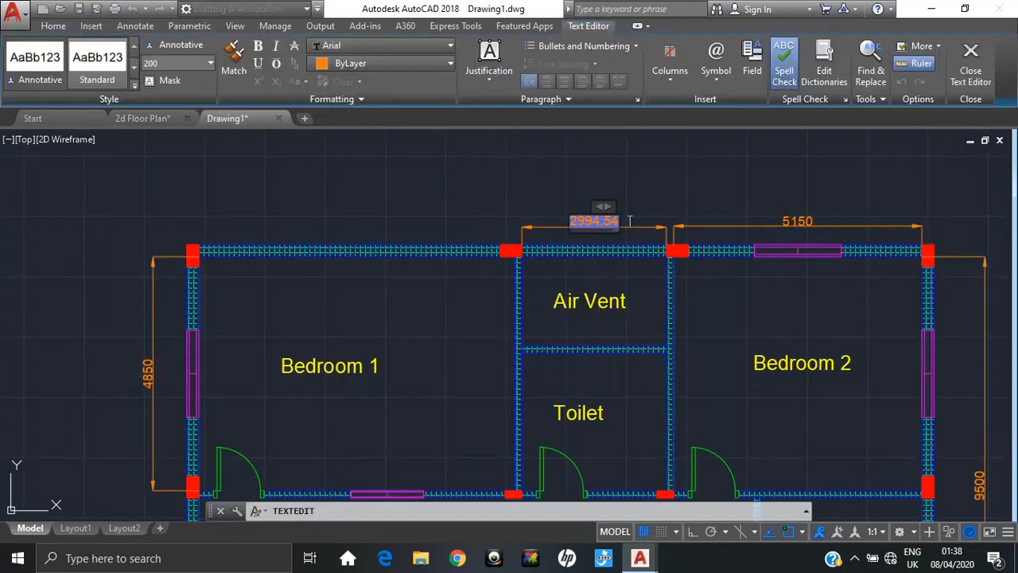
type("3000")
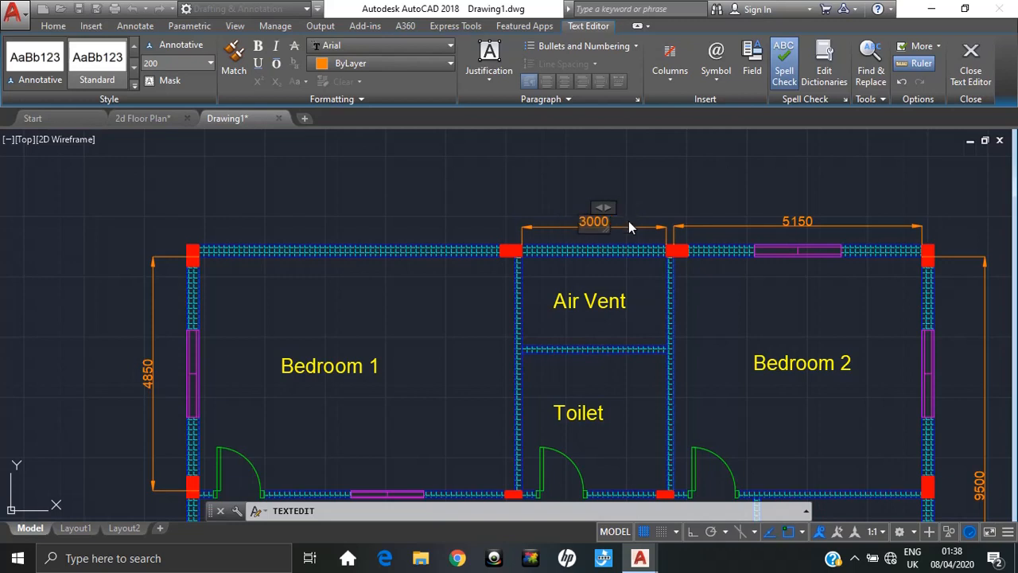
left_click(642, 195)
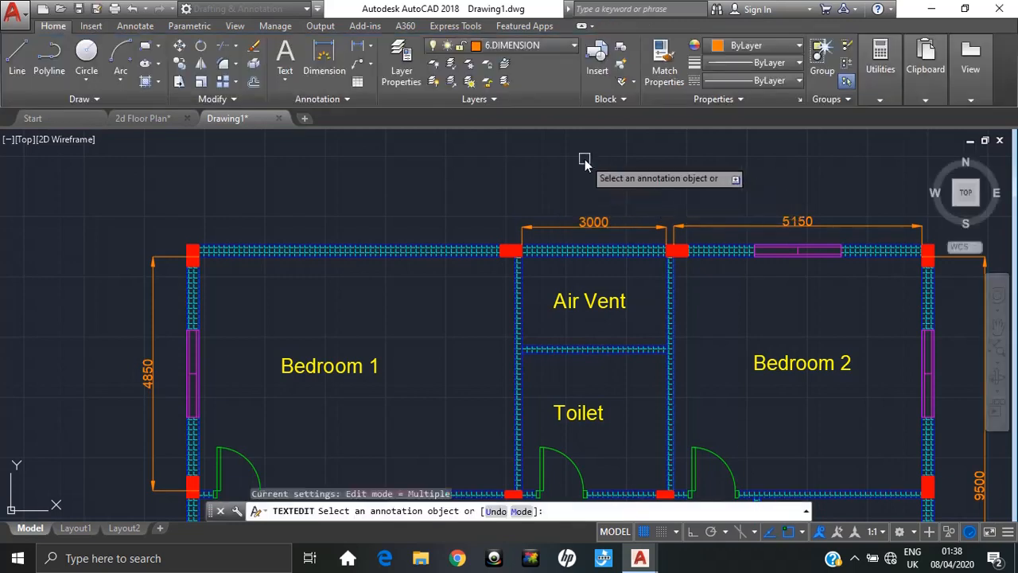
- Consult the 2d Floor Plan reference and dimension the Air Vent's inner depth in Drawing1 from the Toilet partition to the exterior wall, placing the line inside the room
left_click(151, 119)
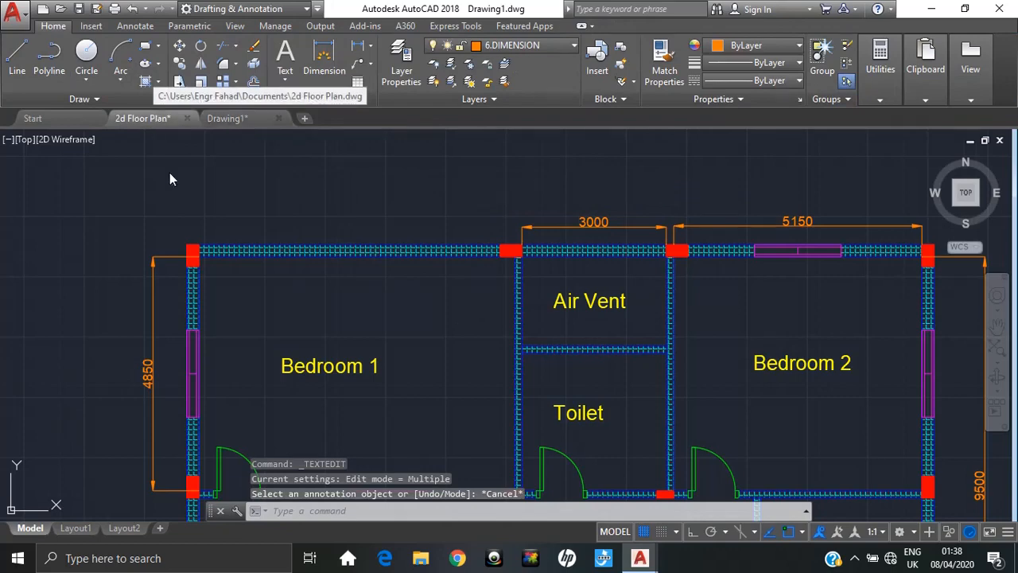
middle_click_drag(350, 212, 391, 240)
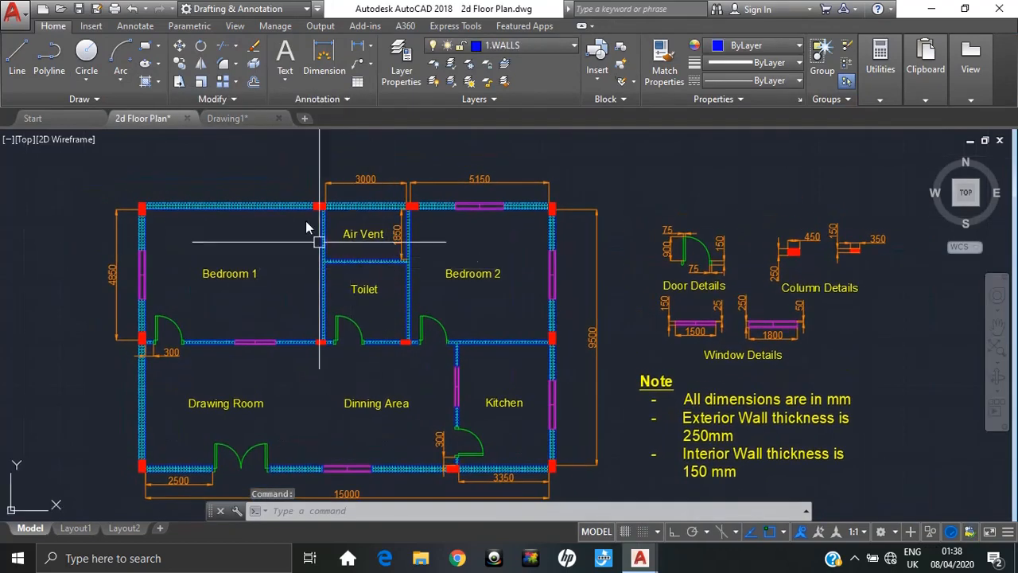
left_click(227, 119)
middle_click_drag(623, 266, 540, 235)
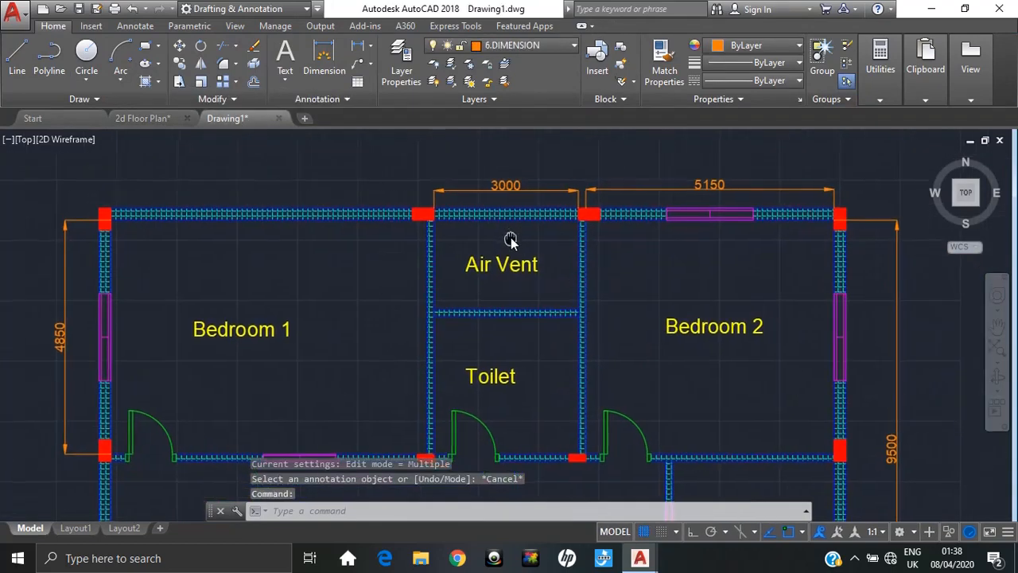
left_click(340, 72)
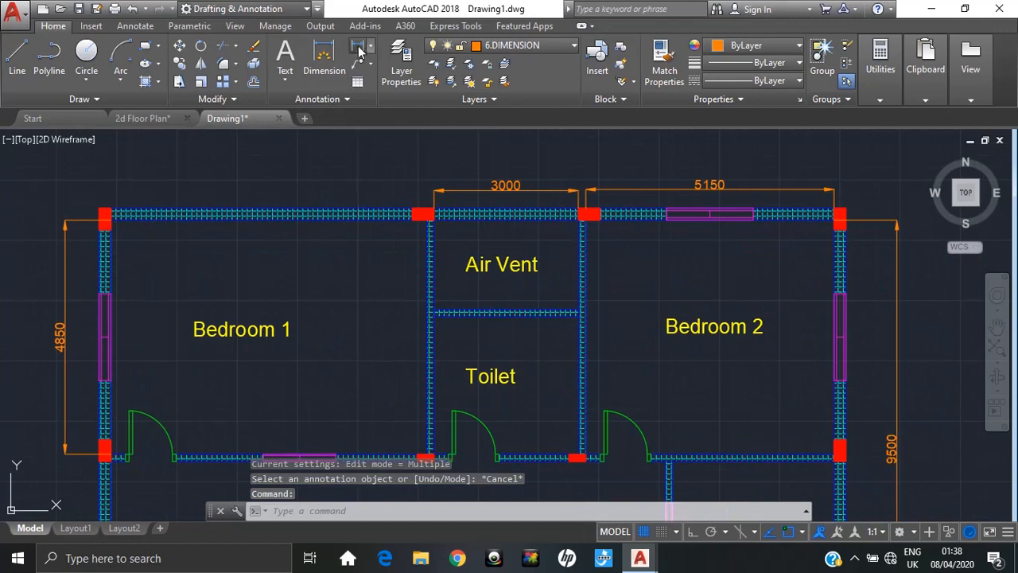
left_click(581, 313)
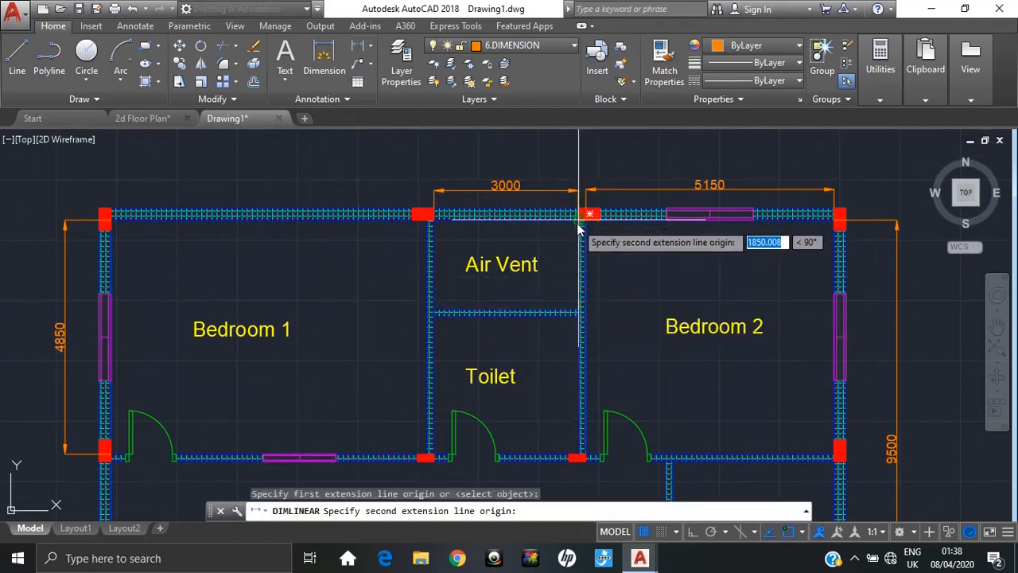
left_click(578, 216)
left_click(548, 231)
scroll(647, 296, "down", 2)
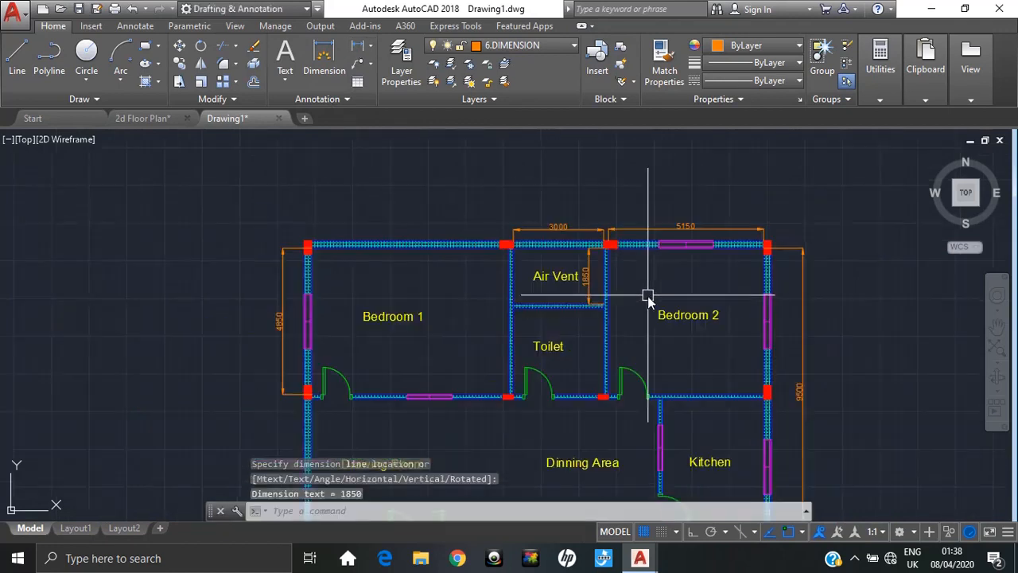
key("Escape")
key("Escape")
- Check the remaining dimensions and the Note text in the 2d Floor Plan reference drawing, and return to Drawing1
middle_click_drag(681, 318, 666, 256)
scroll(660, 302, "down", 2)
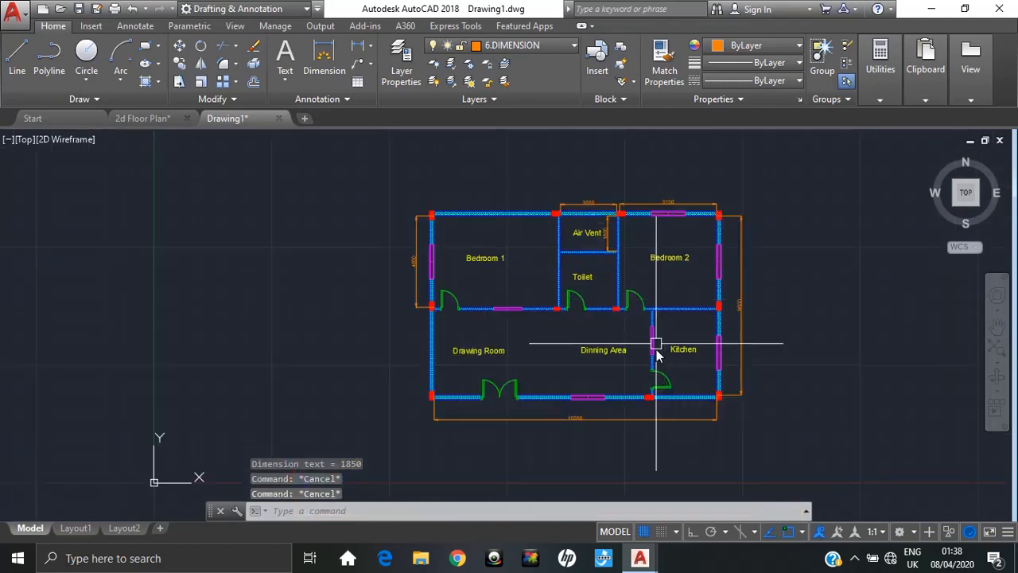
middle_click_drag(657, 343, 464, 324)
left_click(148, 119)
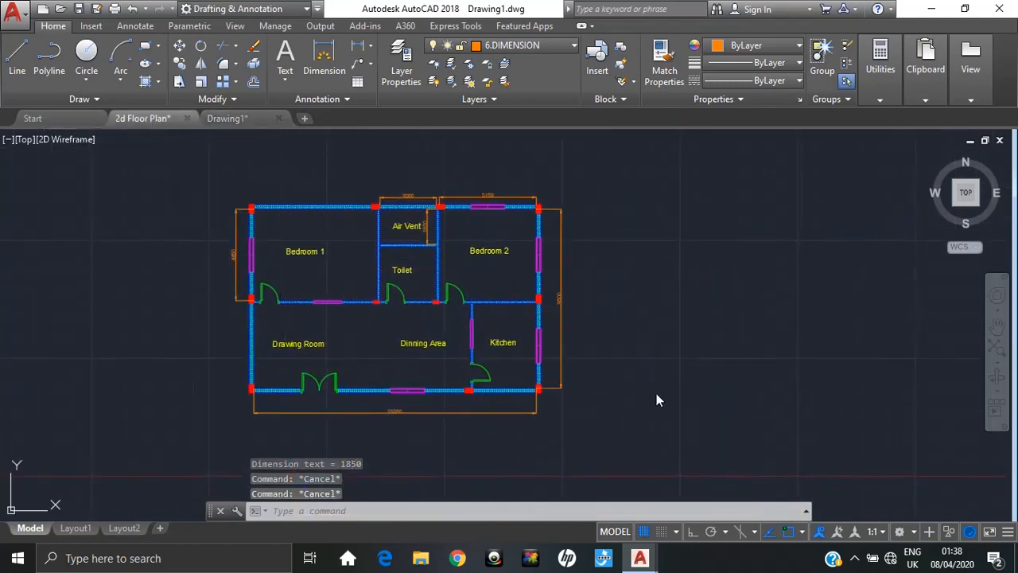
middle_click_drag(731, 397, 703, 371)
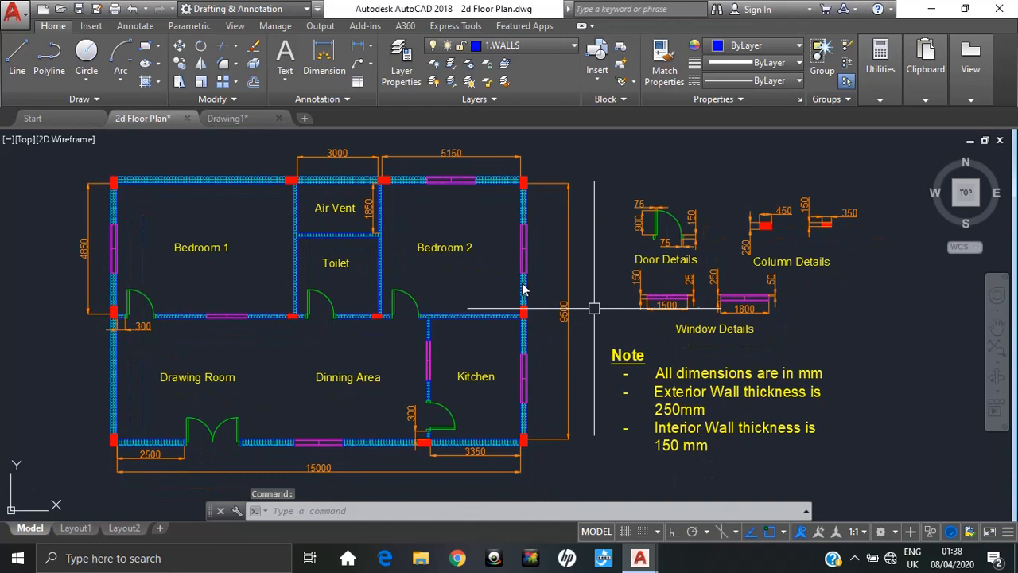
left_click(230, 118)
left_click(303, 252)
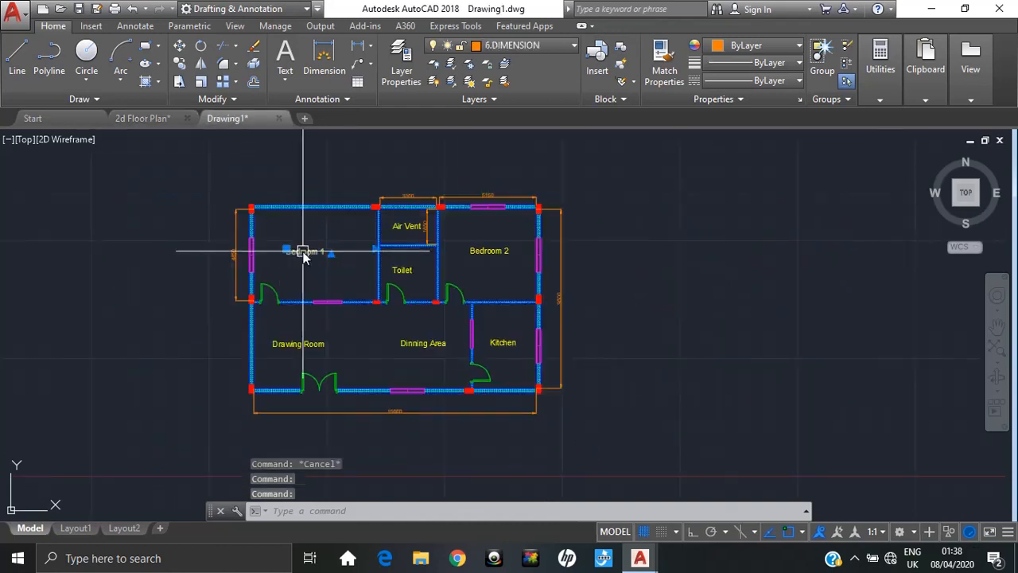
type("coo")
key("Return")
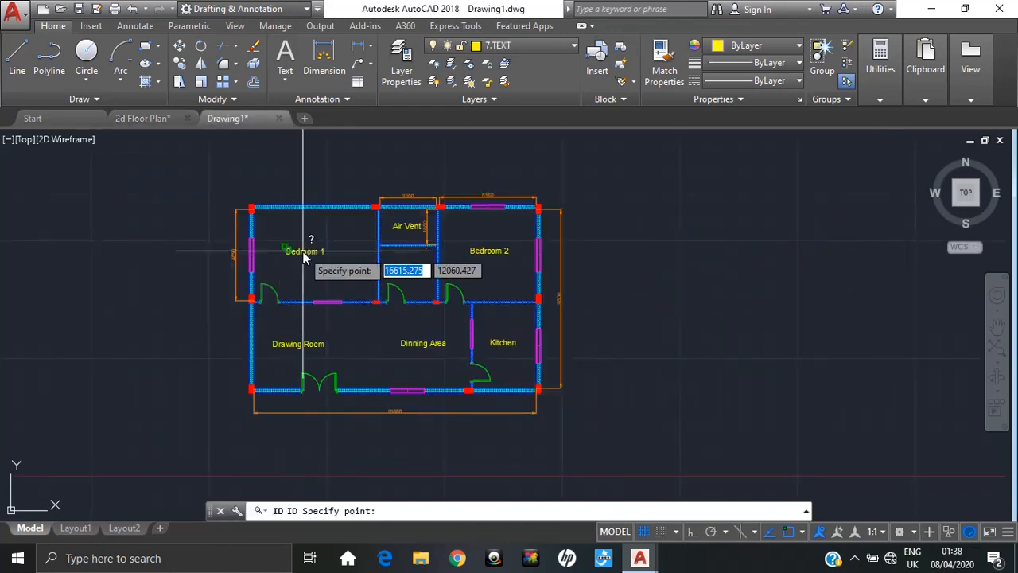
key("Escape")
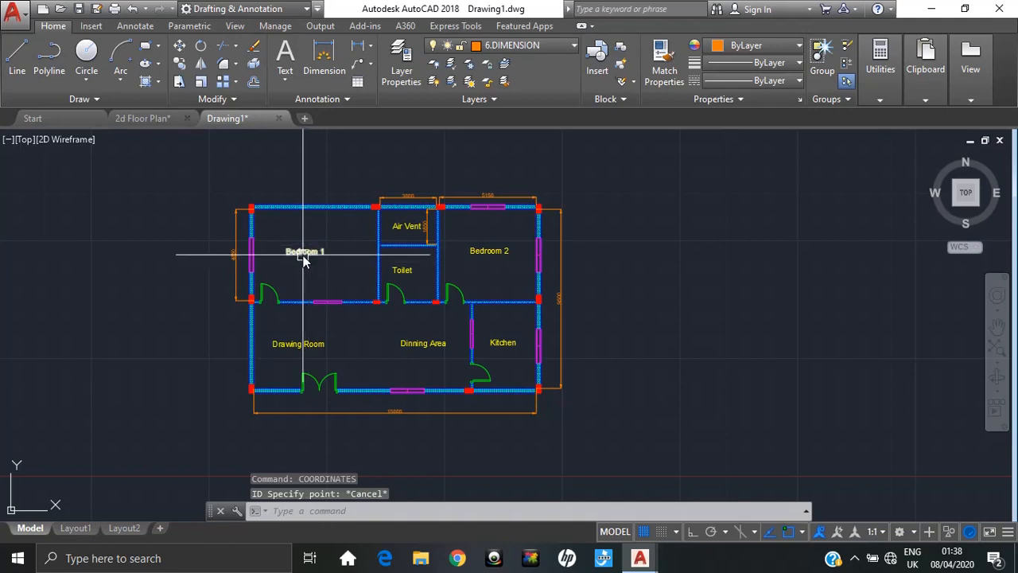
- Copy the Bedroom 1 label to the empty area beyond the plan's 9500 dimension, level with the lower edge of Bedroom 2
left_click(303, 259)
type("co")
key("Return")
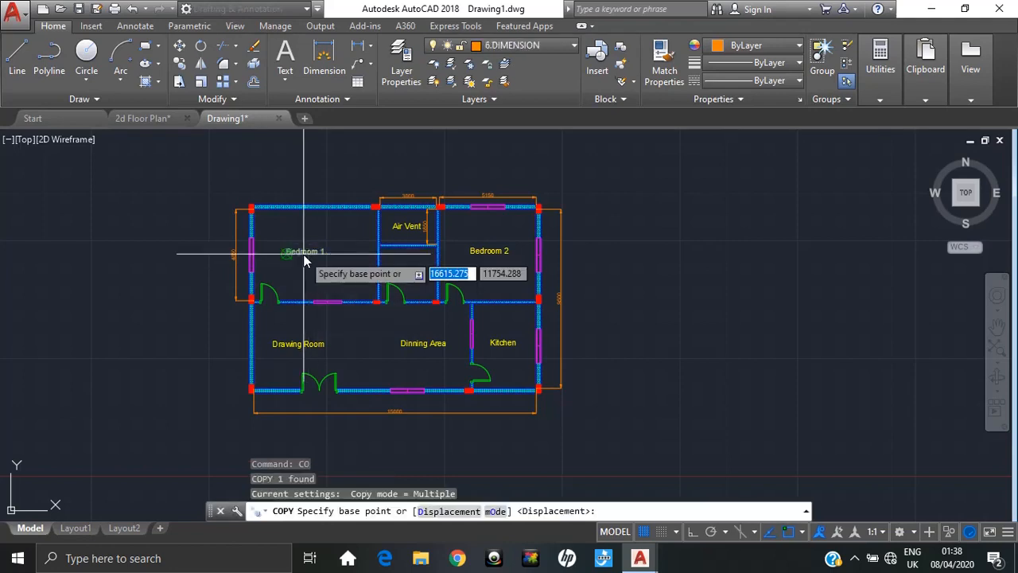
left_click(302, 255)
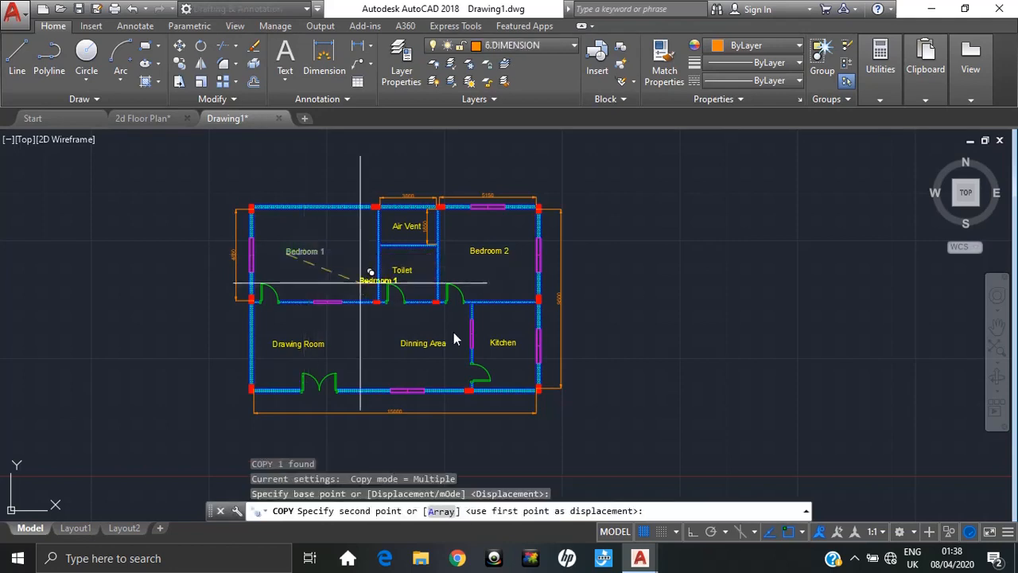
left_click(596, 301)
key("Escape")
- Replace the copied label's text with the heading "Note" and a dashed list starting with "All Dimensions are in mm"
double_click(626, 302)
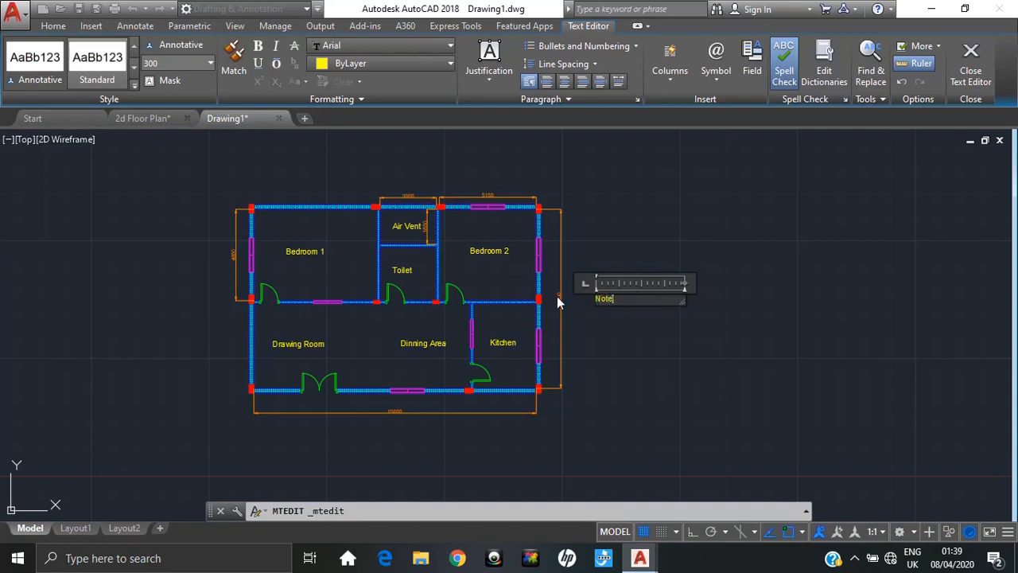
type("Note")
key("Return")
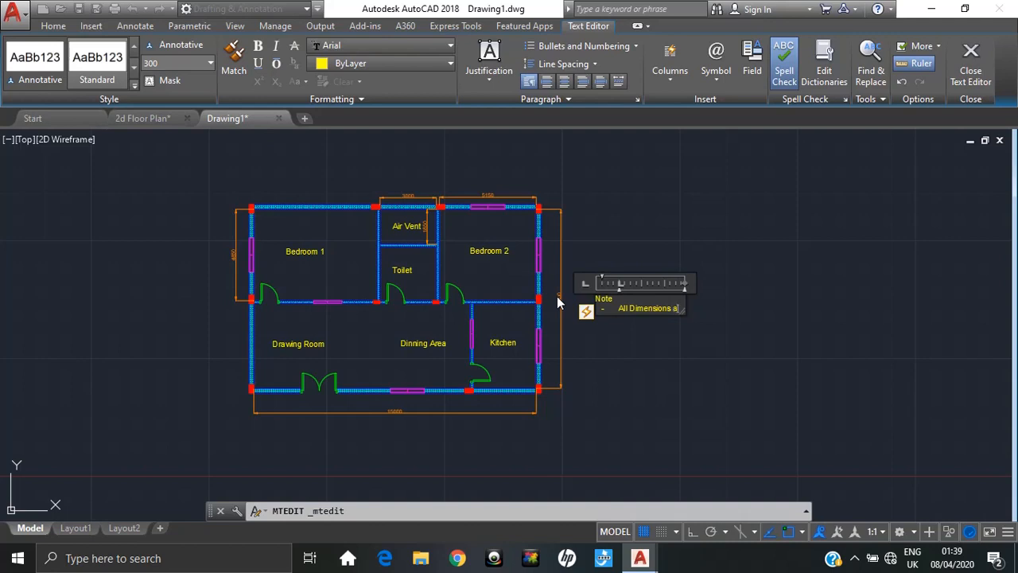
type("in mm")
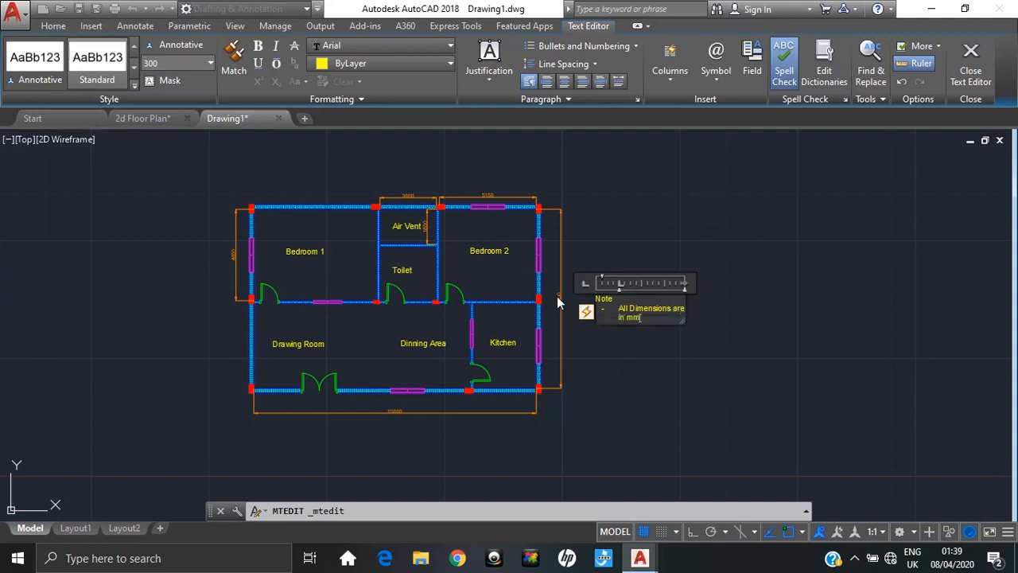
key("Return")
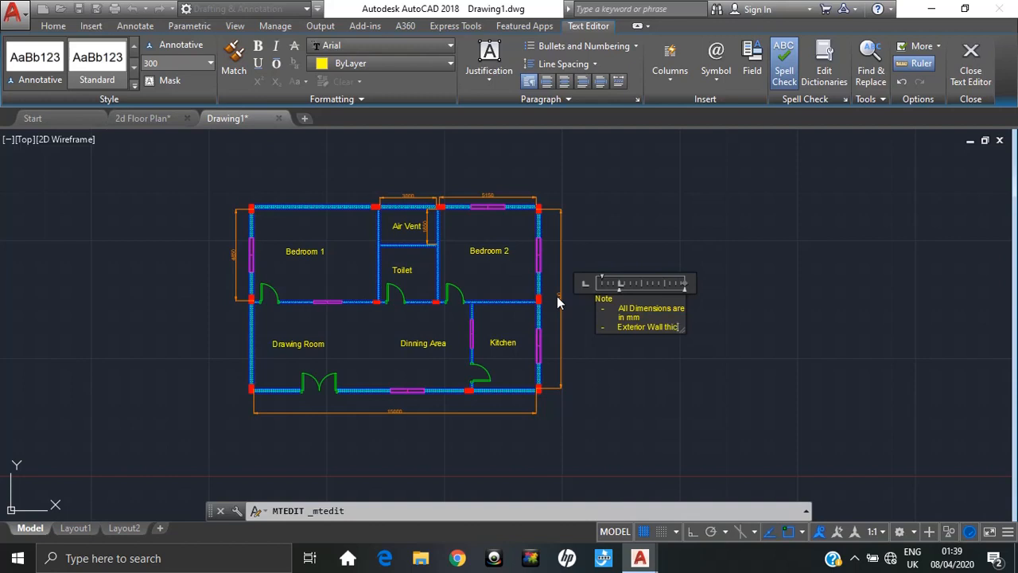
- Add the list items "Exterior Wall thickness is 250 mm" and "Interior Wall thickness is 150 mm", and widen the note's text frame slightly
type("ness is")
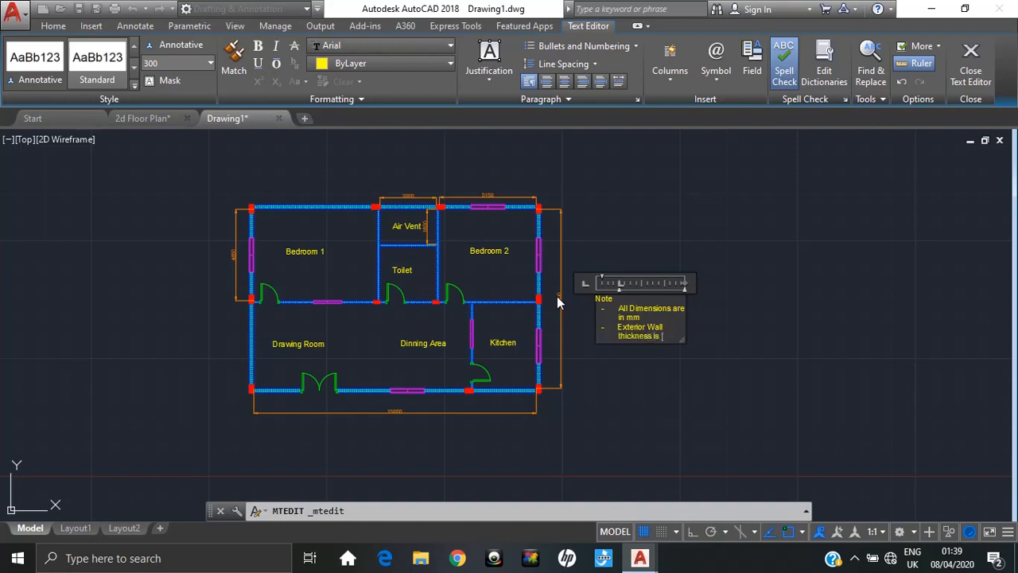
type(" 250 mm")
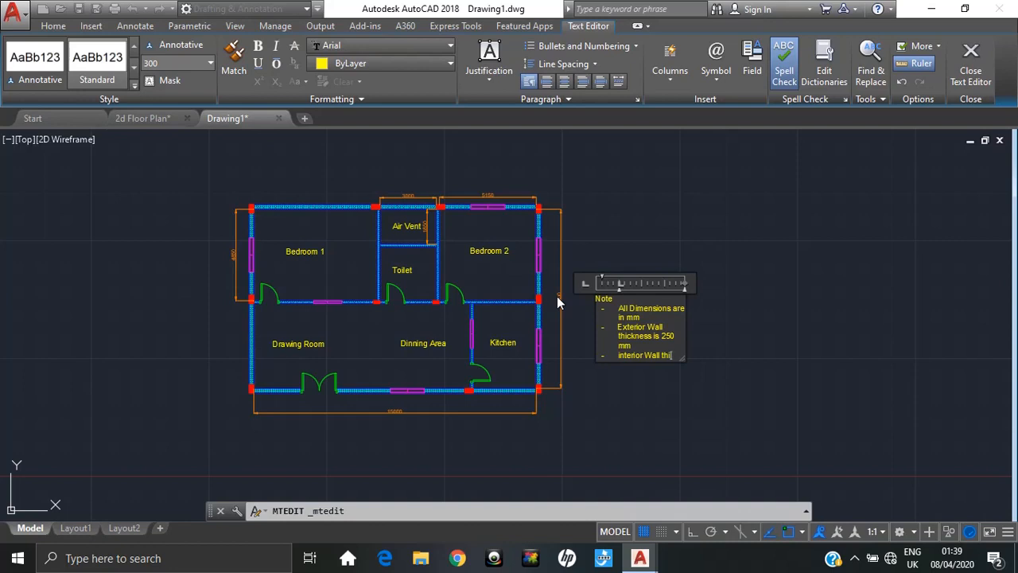
type("ness is 150 mm")
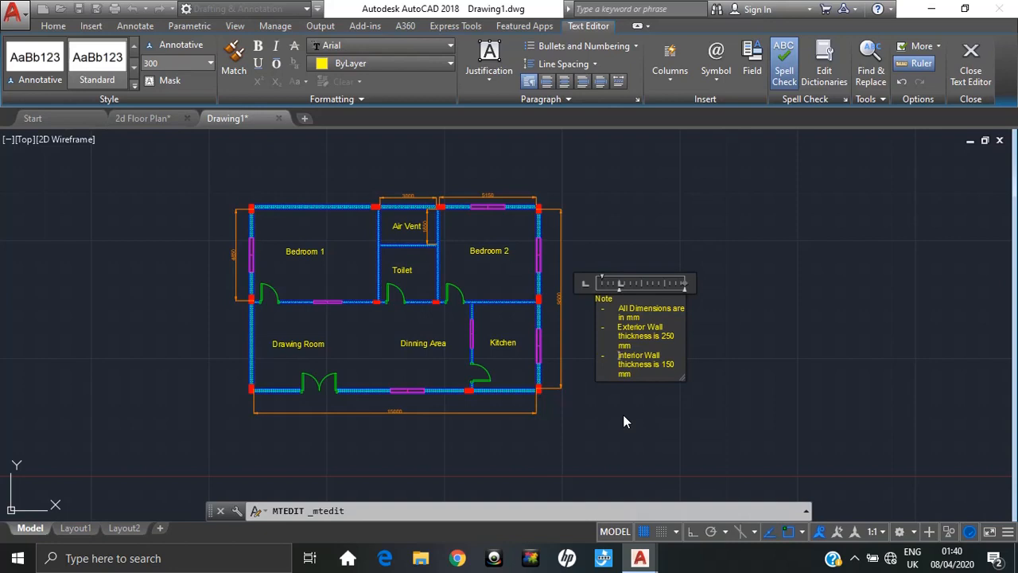
key("BackSpace")
type("I")
left_click_drag(686, 318, 706, 321)
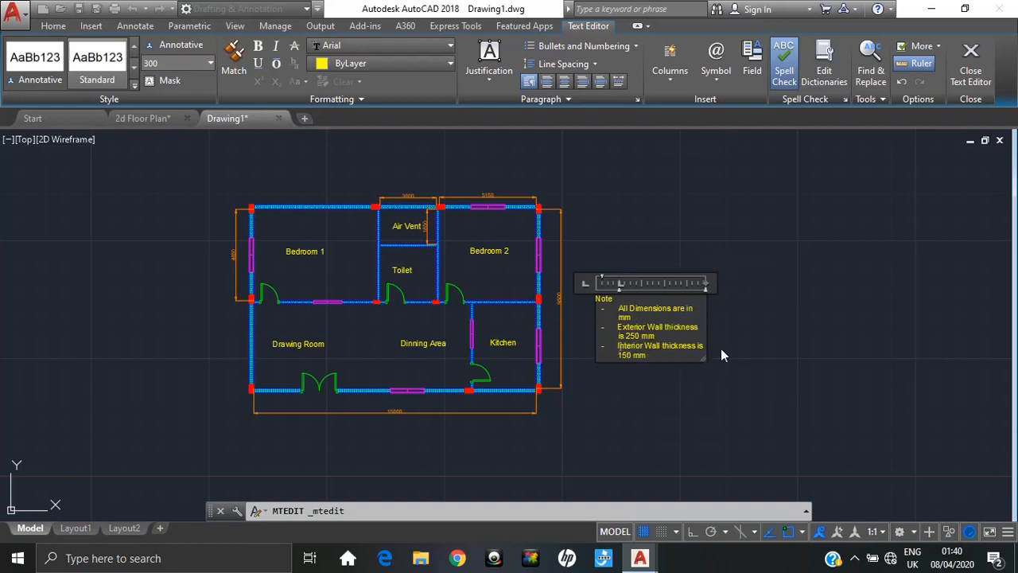
left_click(728, 346)
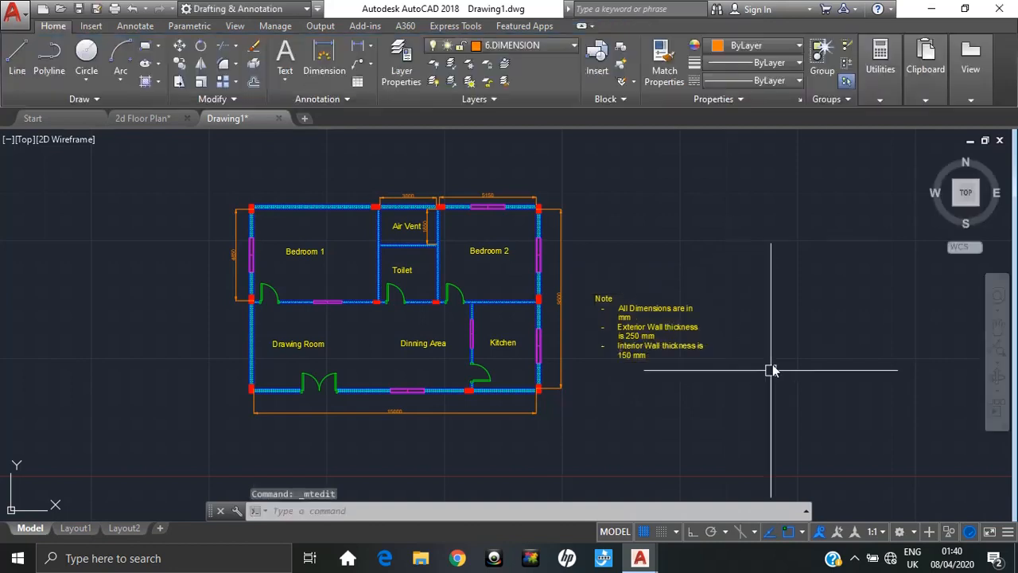
- Set the text height of the entire Note, including its heading and all list items, to 400
double_click(693, 337)
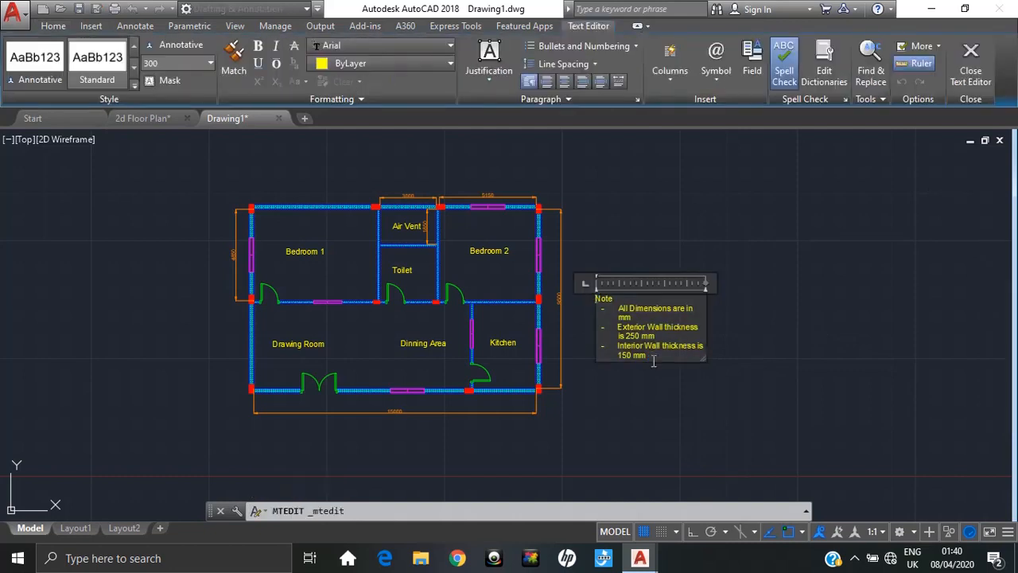
left_click_drag(621, 335, 588, 303)
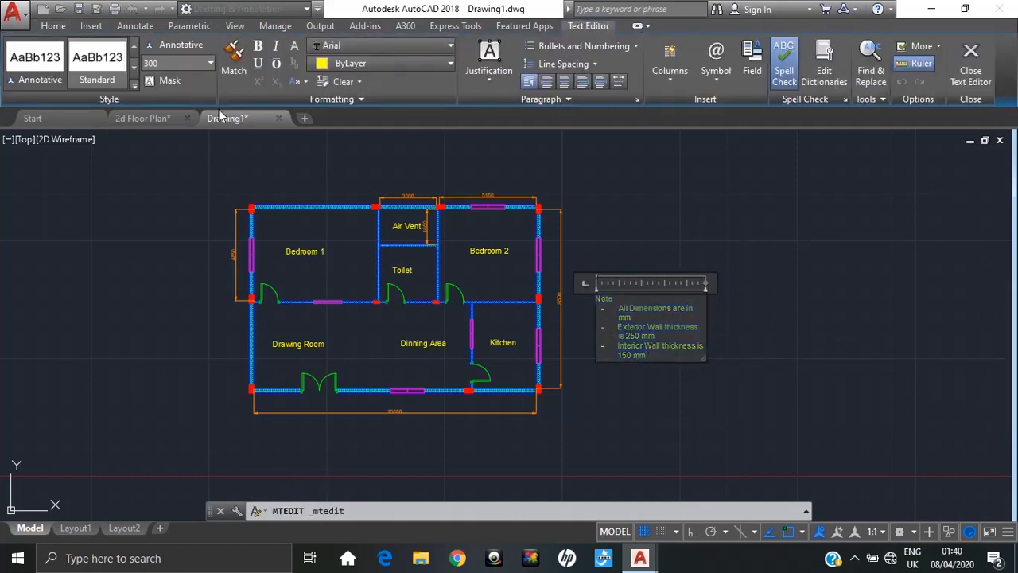
type("4")
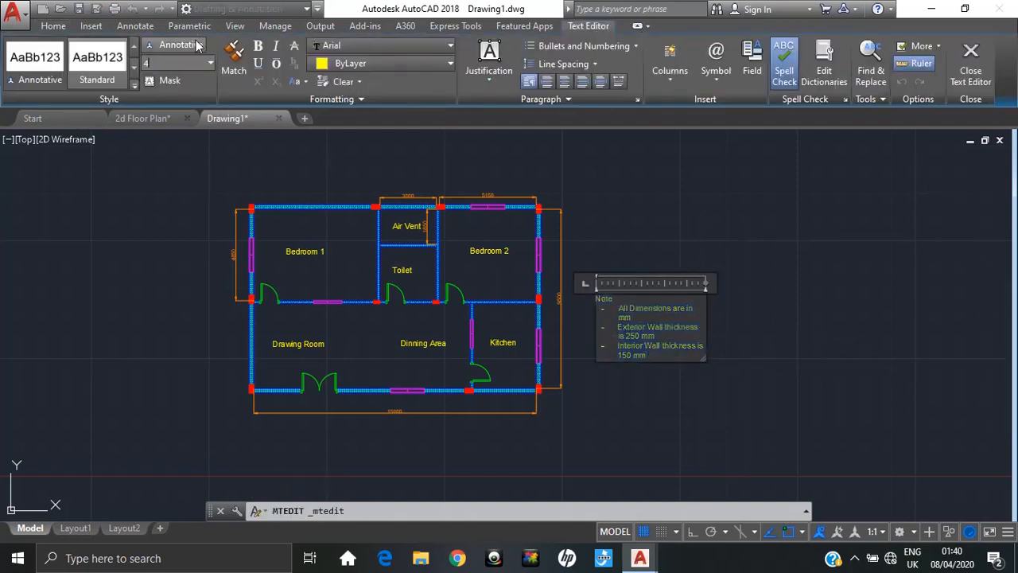
type("00")
key("Return")
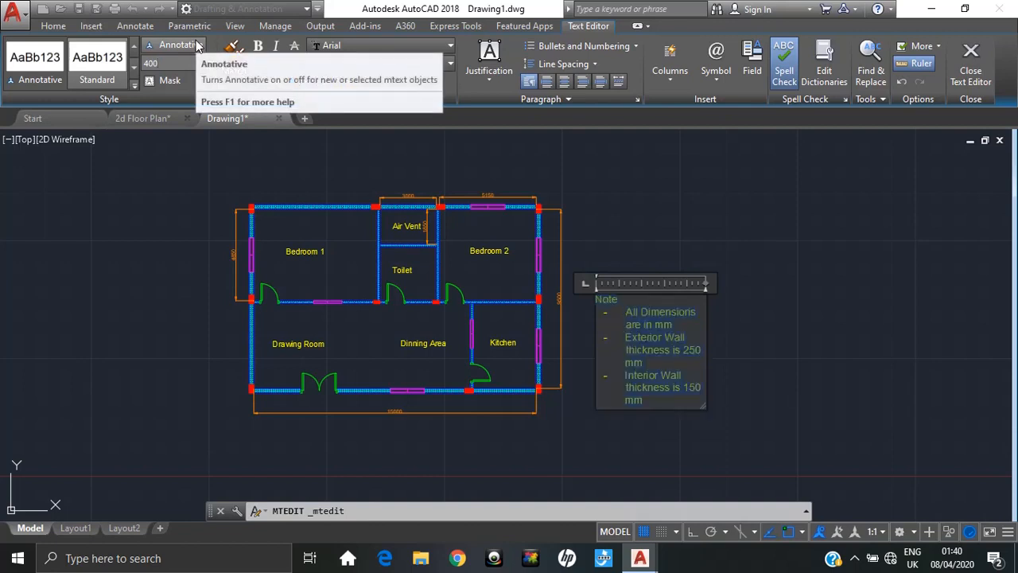
left_click(757, 262)
left_click(662, 368)
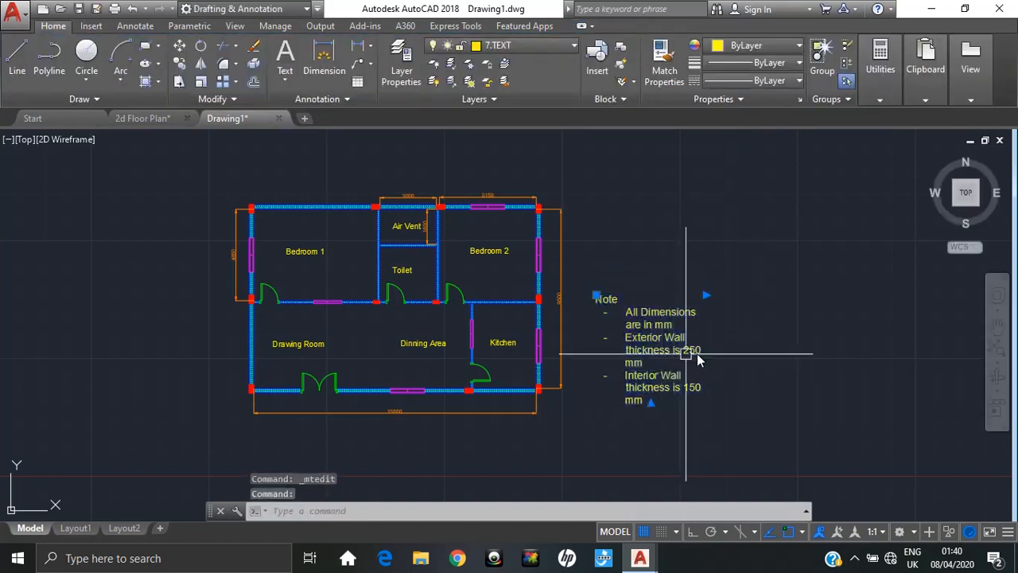
left_click(707, 296)
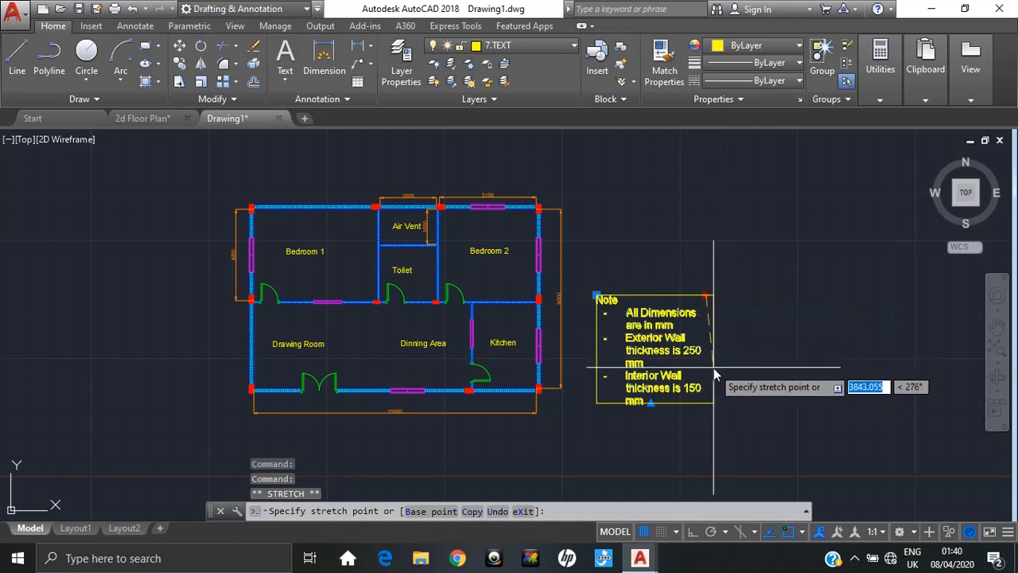
key("Escape")
key("Escape")
- Widen the Note's text frame away from the plan so that "All Dimensions are in mm" fits on one line
left_click(684, 354)
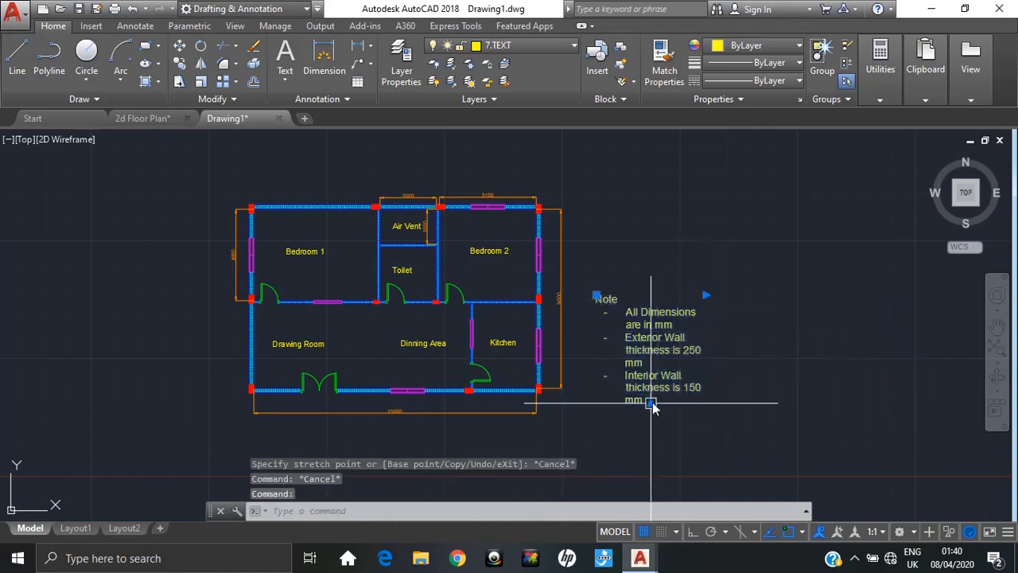
left_click(705, 295)
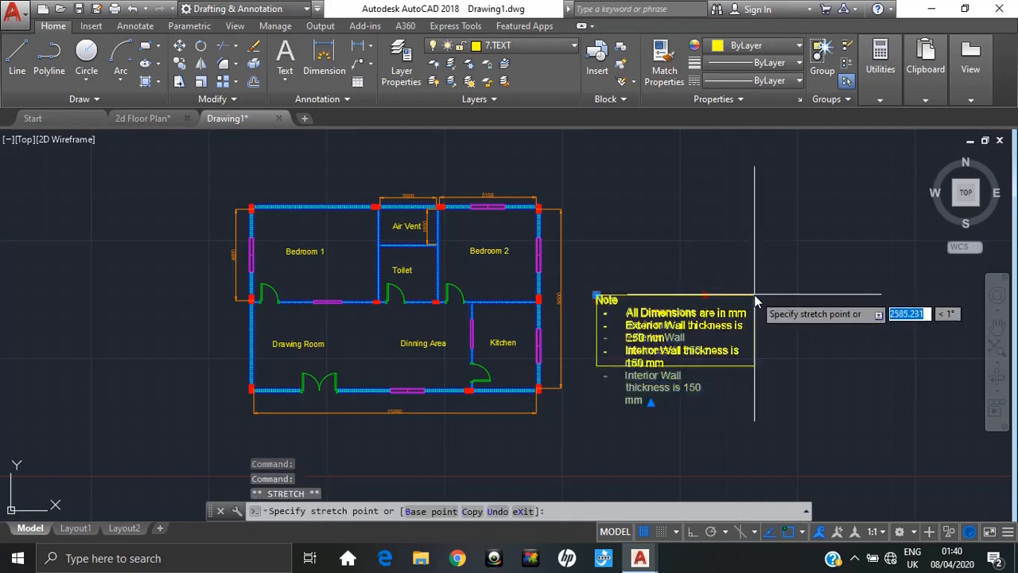
left_click(769, 297)
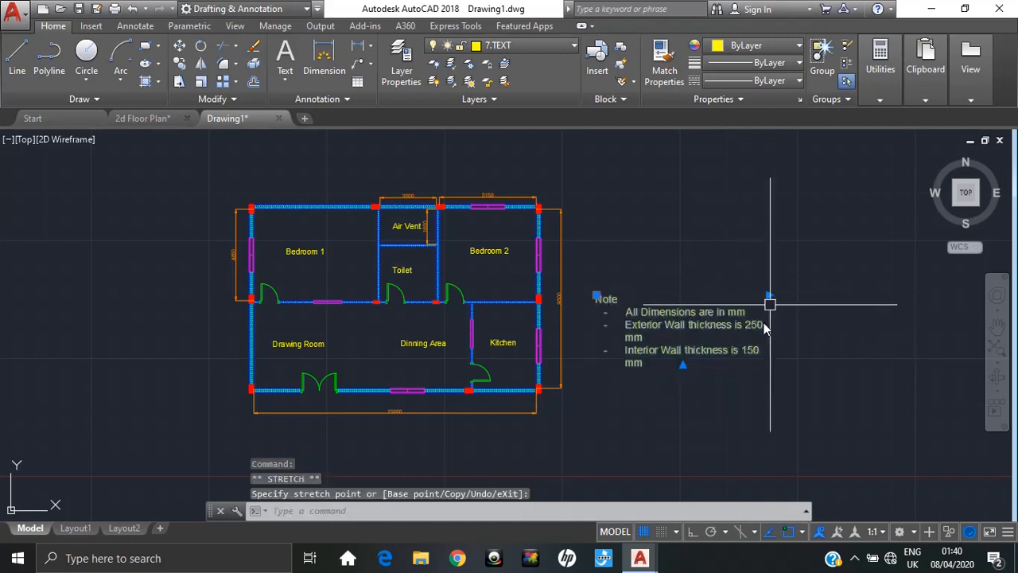
key("Escape")
middle_click_drag(707, 363, 698, 391)
key("Escape")
key("Escape")
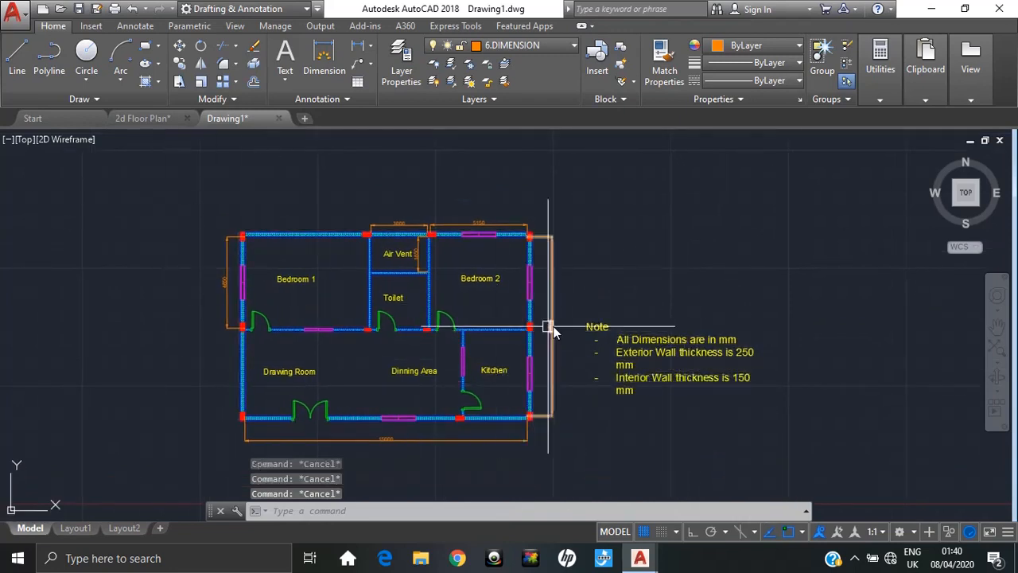